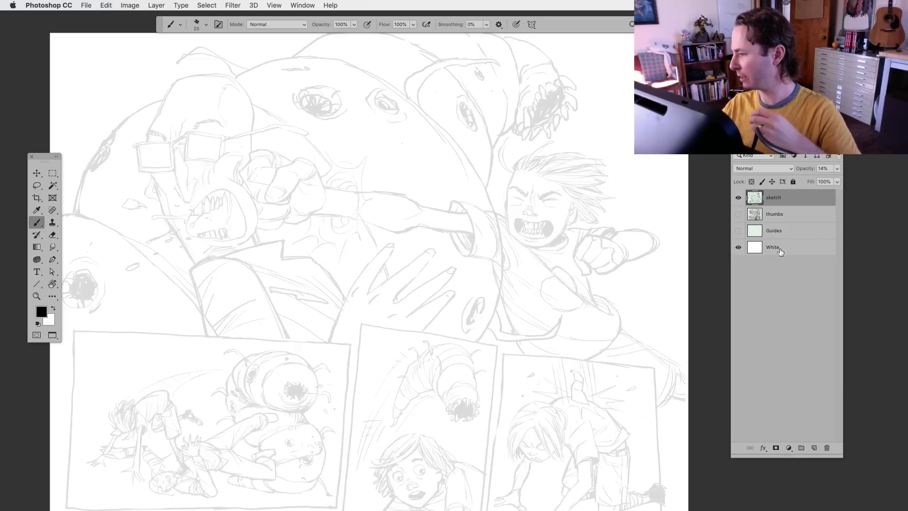
# Create a new layer above the sketch layer and name it "inks"
pyautogui.click(814, 448)
pyautogui.doubleClick(774, 199)
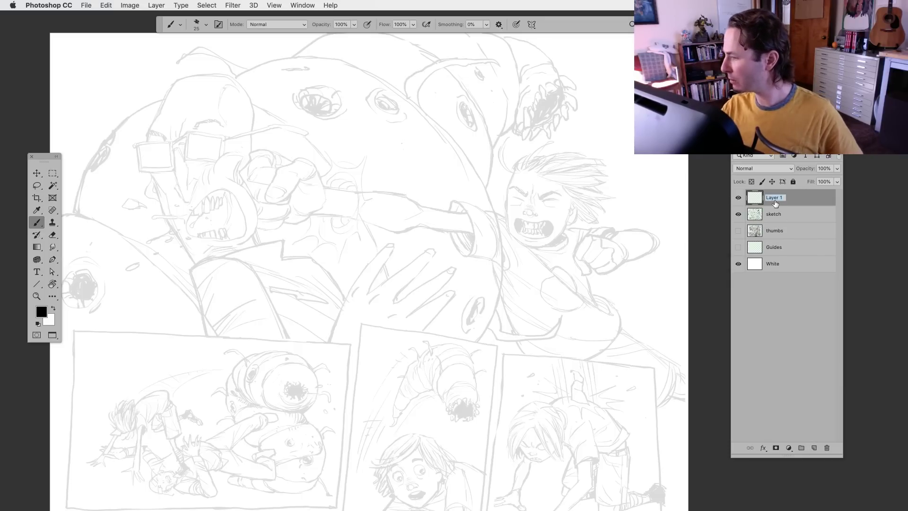
pyautogui.write('inks')
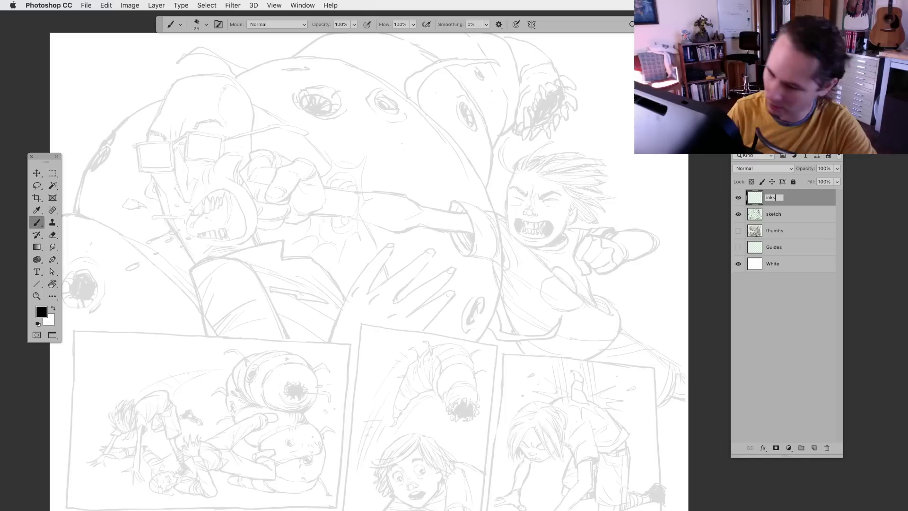
pyautogui.press('Return')
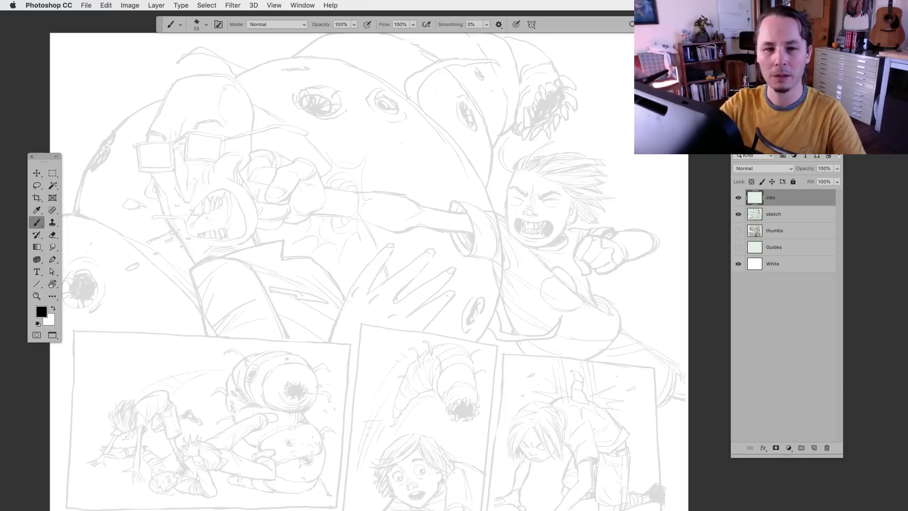
# Switch to Safari and look through the Indiegogo campaign page for "Sithrah: Books 5 & 6 - The FINAL Campaign"
pyautogui.press('Tab')
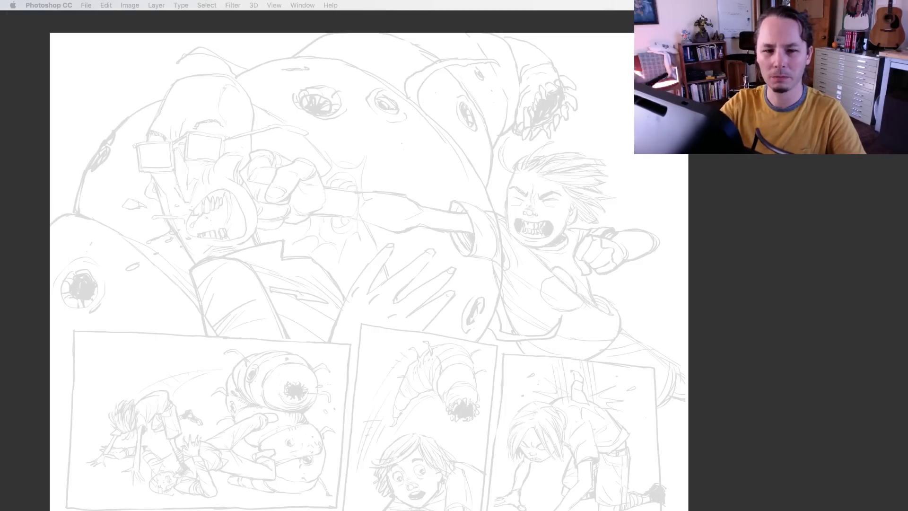
pyautogui.press('super+Tab')
pyautogui.moveTo(207, 66); pyautogui.dragTo(206, 21)
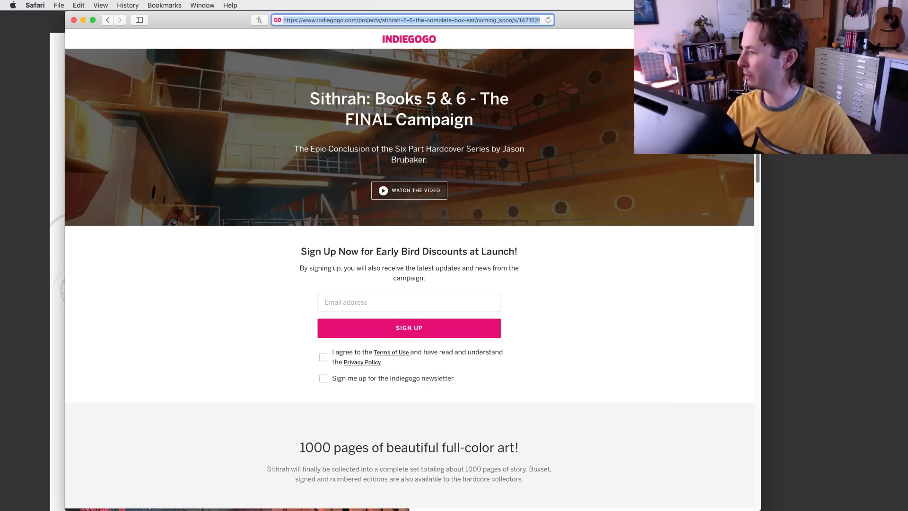
pyautogui.press('Return')
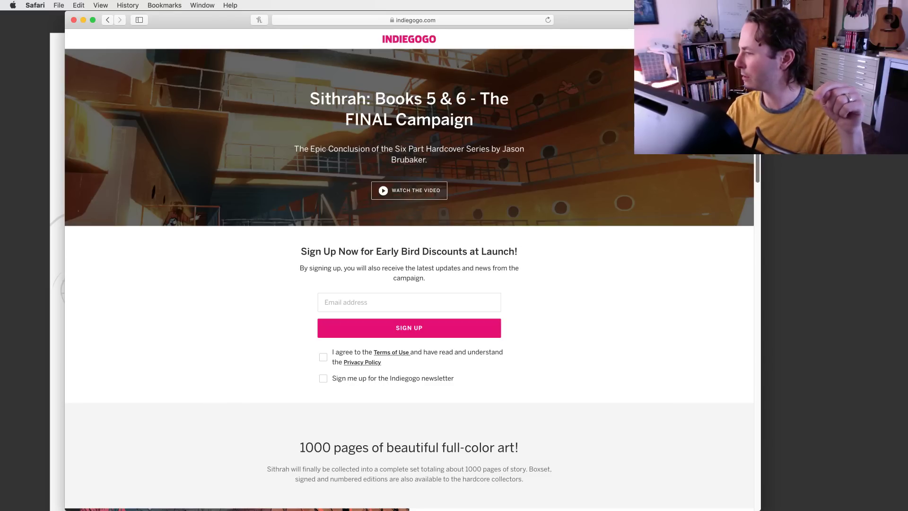
pyautogui.scroll(-5, 749, 208)
pyautogui.scroll(-10, 749, 208)
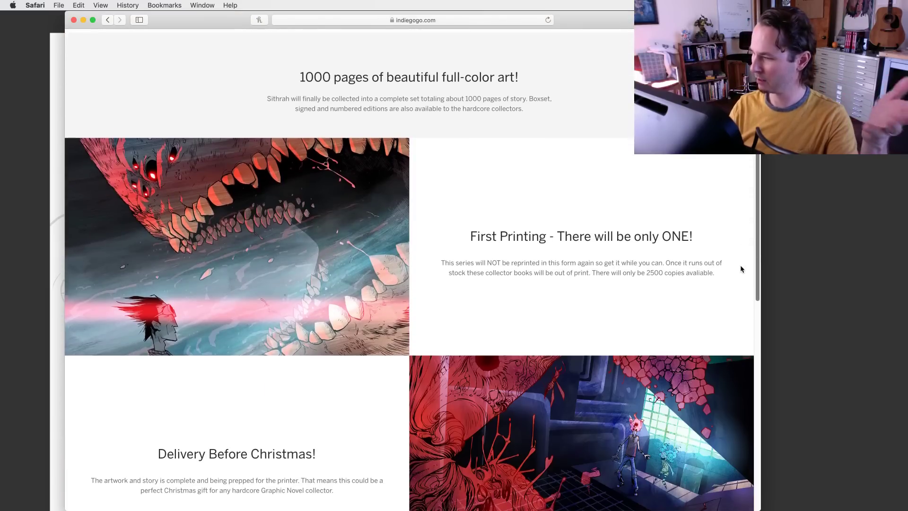
pyautogui.scroll(-5, 735, 319)
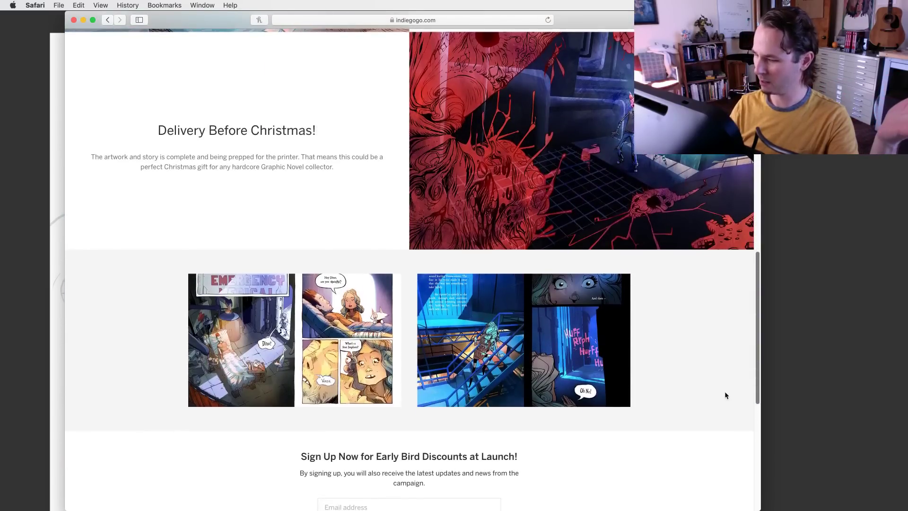
pyautogui.scroll(-3, 751, 386)
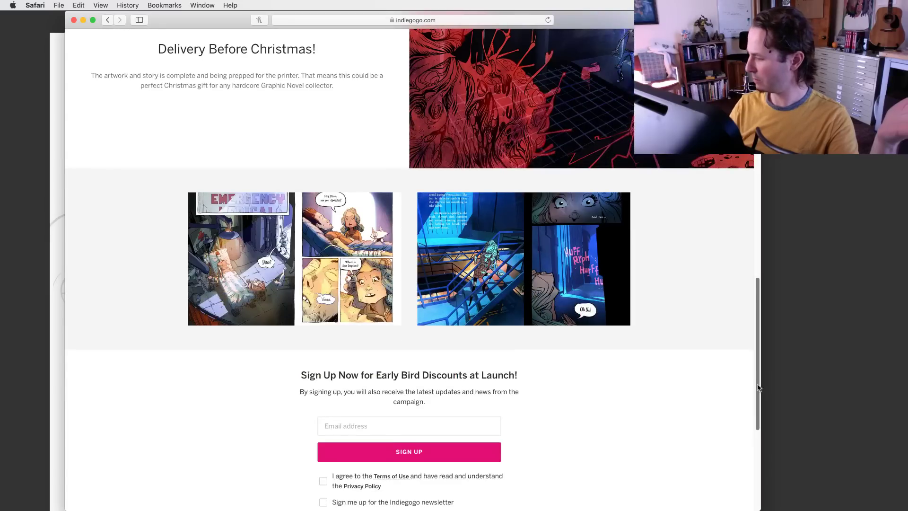
pyautogui.scroll(-2, 755, 412)
pyautogui.scroll(20, 754, 331)
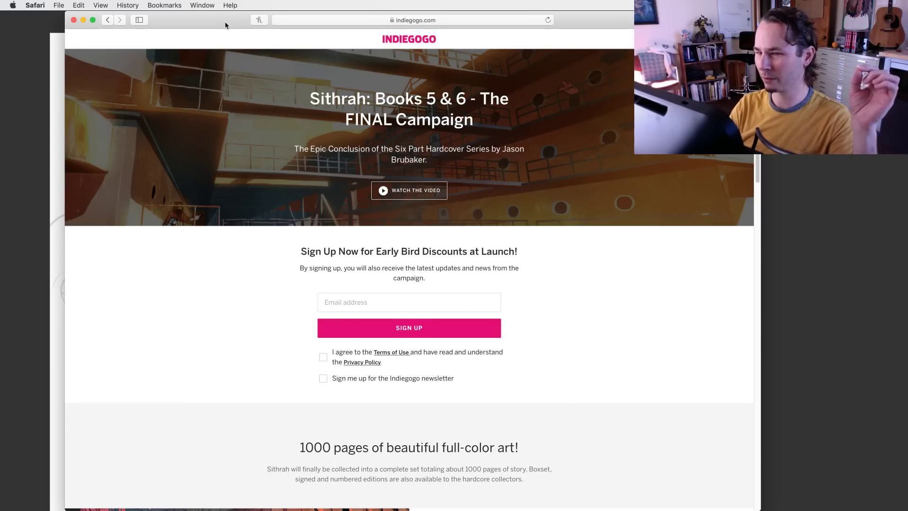
pyautogui.moveTo(225, 23)
pyautogui.mouseDown()
pyautogui.moveTo(225, 77)
pyautogui.moveTo(232, 15)
pyautogui.moveTo(239, 66)
pyautogui.moveTo(242, 35)
pyautogui.mouseUp()
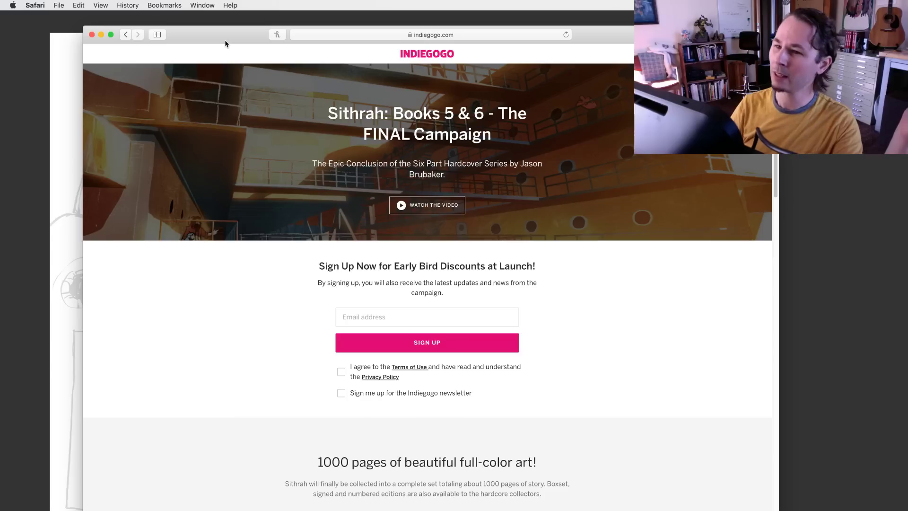
pyautogui.moveTo(218, 36); pyautogui.dragTo(218, 60)
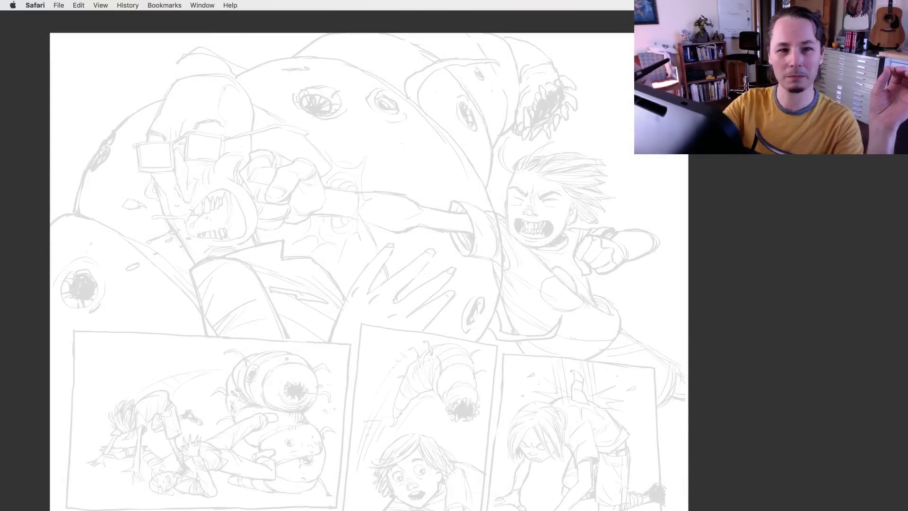
# Switch back to Photoshop and set the brush size to 45 for inking
pyautogui.click(453, 328)
pyautogui.press('super+equal')
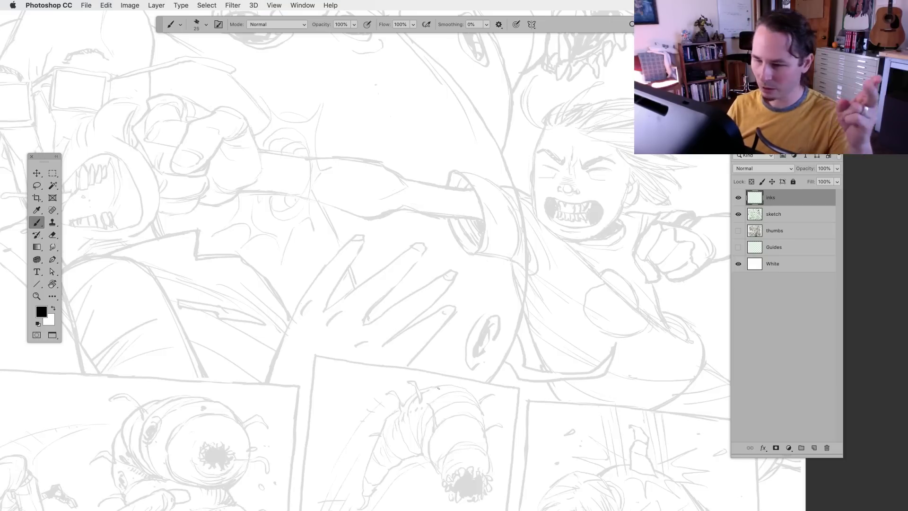
pyautogui.moveTo(297, 314)
pyautogui.mouseDown()
pyautogui.moveTo(341, 367)
pyautogui.moveTo(470, 430)
pyautogui.moveTo(431, 404)
pyautogui.moveTo(440, 421)
pyautogui.moveTo(464, 426)
pyautogui.moveTo(363, 420)
pyautogui.moveTo(487, 435)
pyautogui.moveTo(470, 435)
pyautogui.mouseUp()
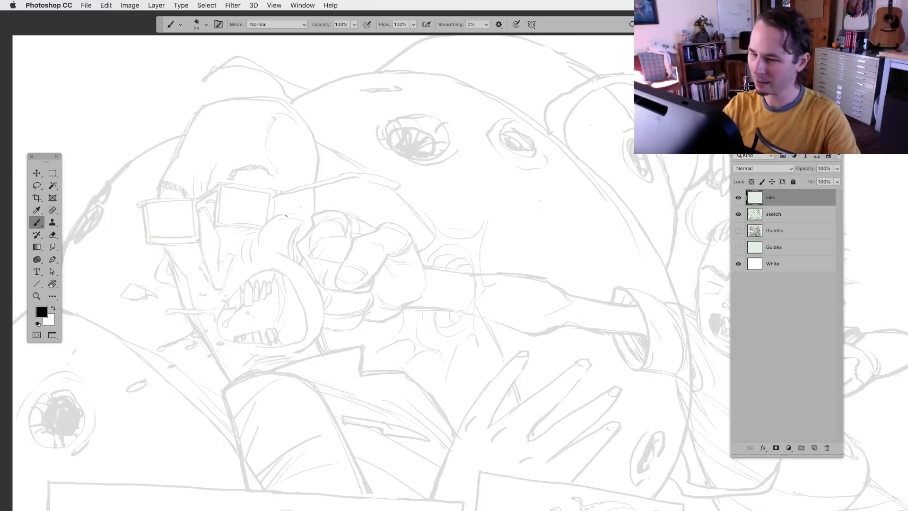
pyautogui.press(']')
pyautogui.press(']')
pyautogui.press(']')
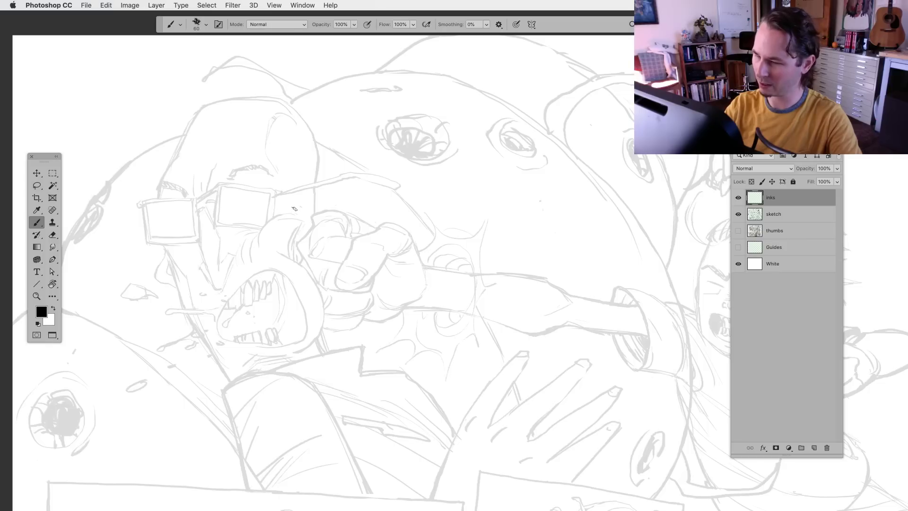
pyautogui.press('[')
pyautogui.press('[')
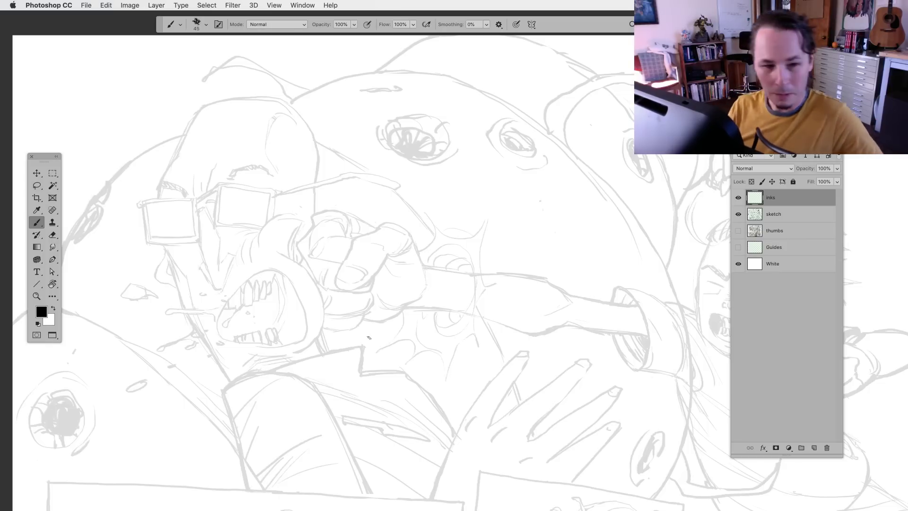
# Ink the outer frame of the left lens of the punched man's glasses, including the bridge toward the other lens
pyautogui.moveTo(311, 341)
pyautogui.mouseDown()
pyautogui.moveTo(314, 349)
pyautogui.moveTo(405, 344)
pyautogui.mouseUp()
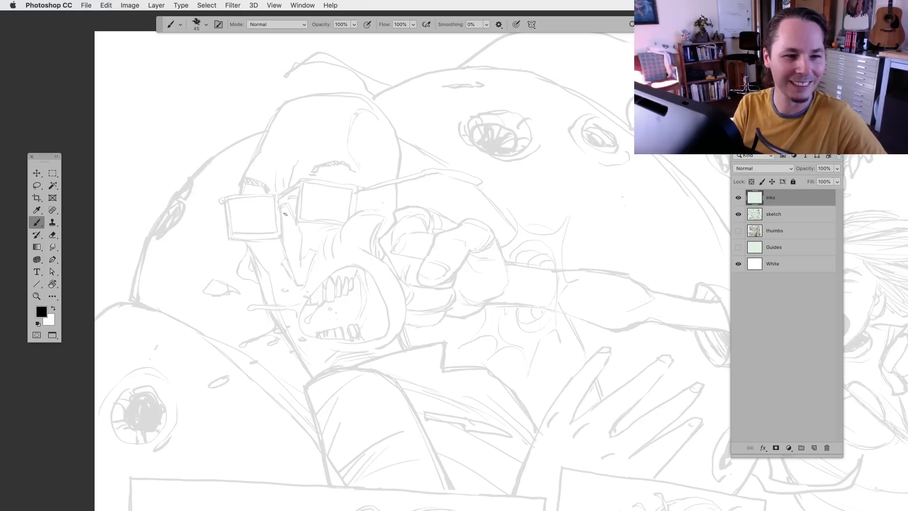
pyautogui.press('super+equal')
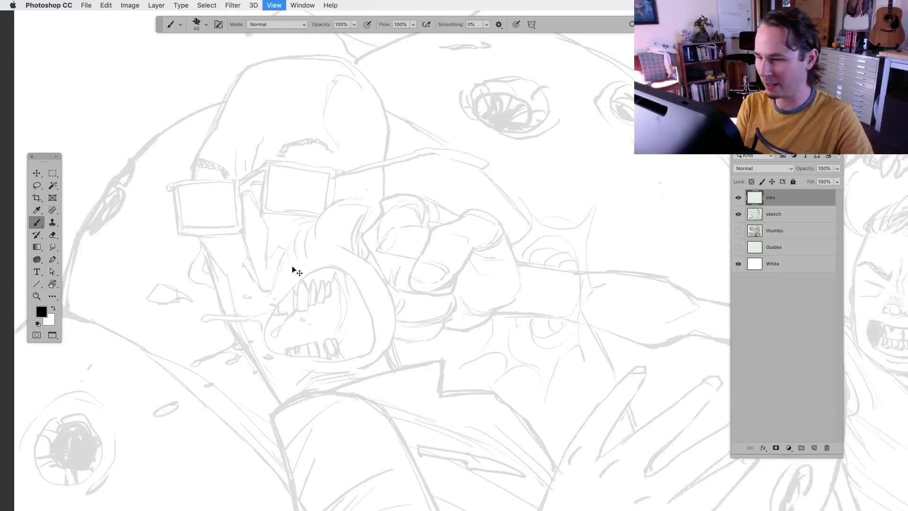
pyautogui.moveTo(294, 309)
pyautogui.mouseDown()
pyautogui.moveTo(385, 353)
pyautogui.moveTo(455, 370)
pyautogui.mouseUp()
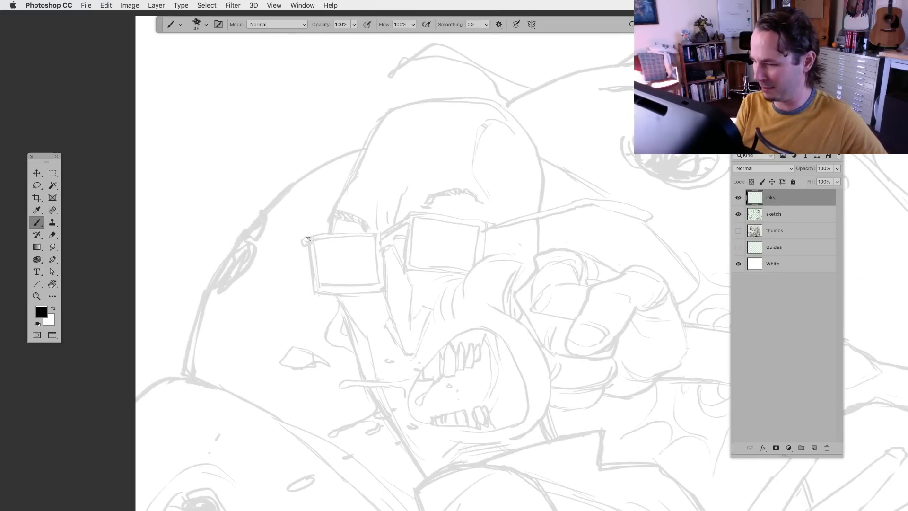
pyautogui.moveTo(310, 238)
pyautogui.mouseDown()
pyautogui.moveTo(377, 232)
pyautogui.moveTo(341, 232)
pyautogui.moveTo(365, 232)
pyautogui.mouseUp()
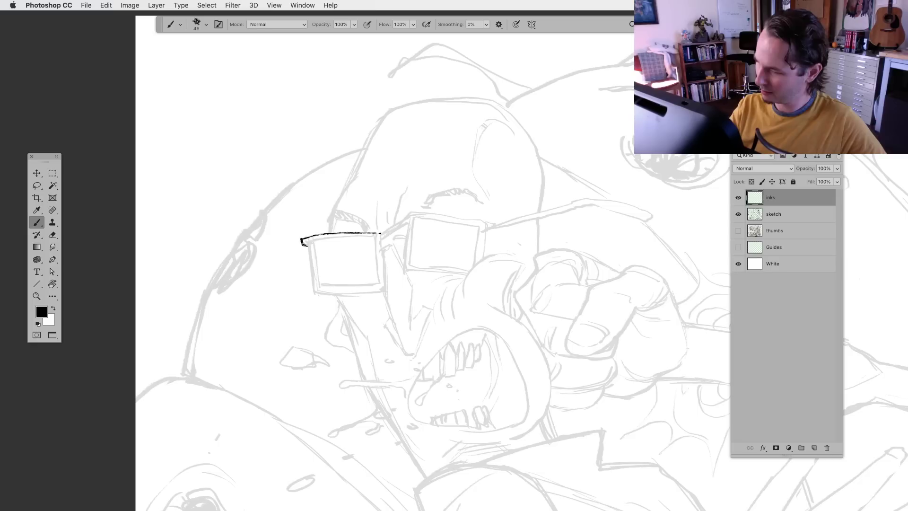
pyautogui.moveTo(308, 244); pyautogui.dragTo(313, 283)
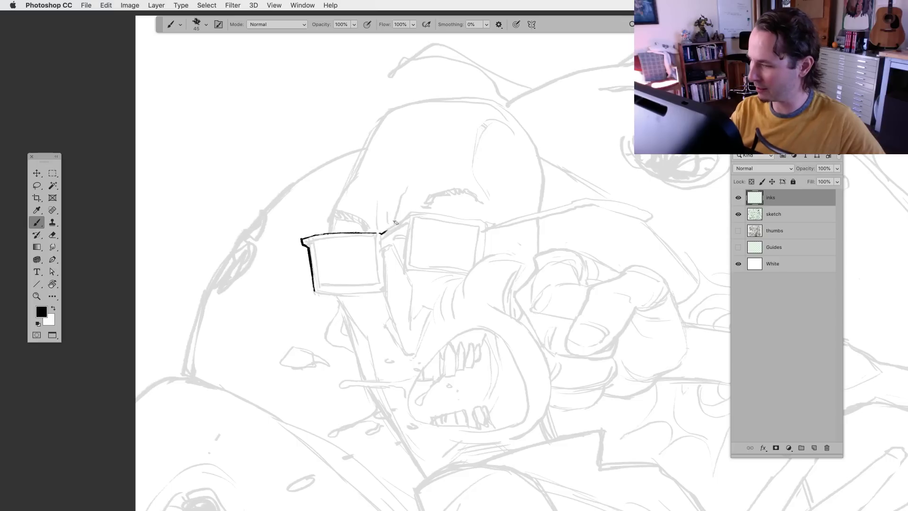
pyautogui.moveTo(381, 233); pyautogui.dragTo(410, 213)
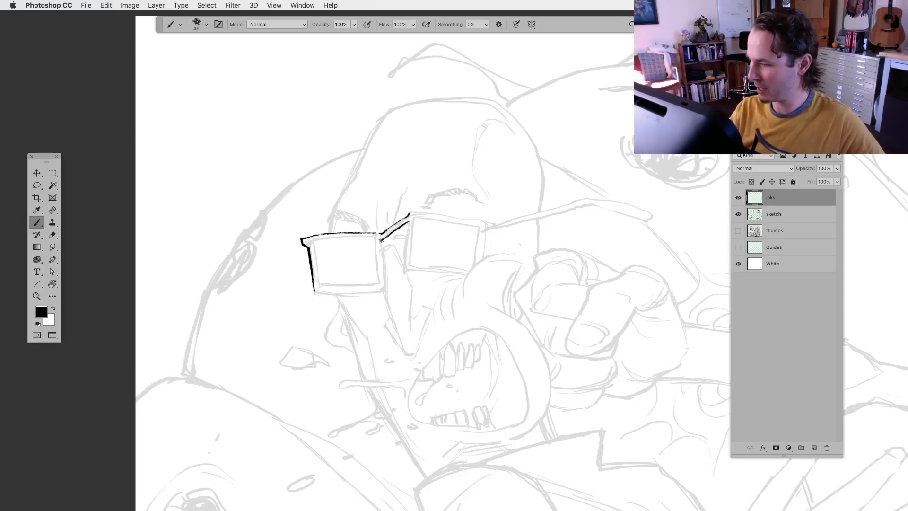
pyautogui.moveTo(379, 242); pyautogui.dragTo(405, 221)
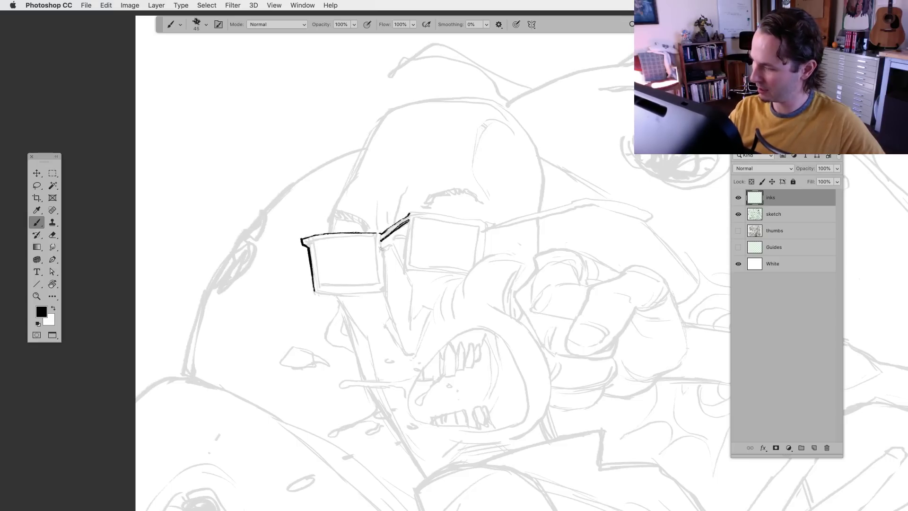
pyautogui.moveTo(393, 245)
pyautogui.mouseDown()
pyautogui.moveTo(384, 253)
pyautogui.moveTo(386, 291)
pyautogui.mouseUp()
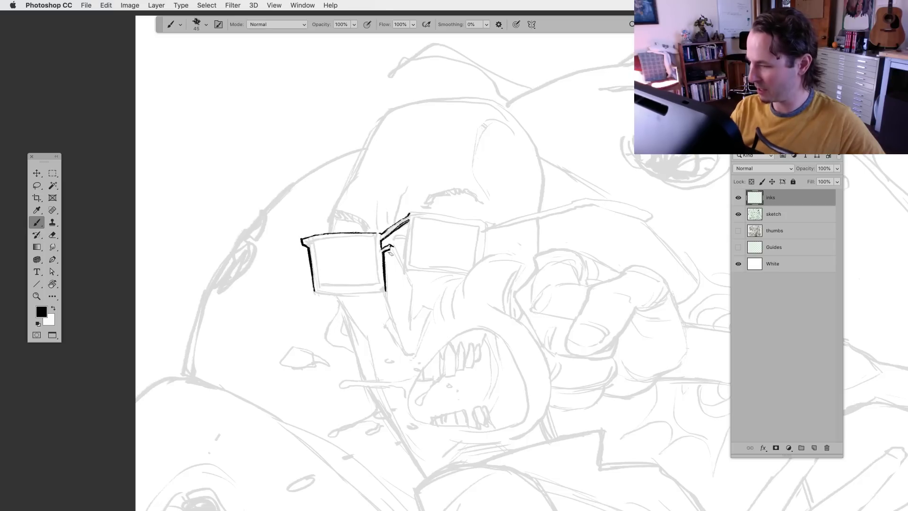
pyautogui.moveTo(319, 293); pyautogui.dragTo(381, 293)
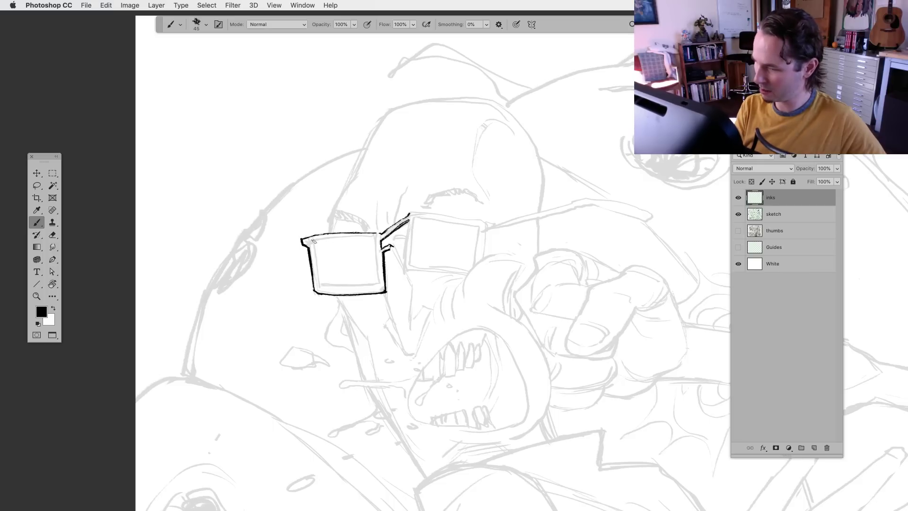
# Ink the inner rim of the left lens parallel to its outer frame
pyautogui.moveTo(314, 241); pyautogui.dragTo(378, 235)
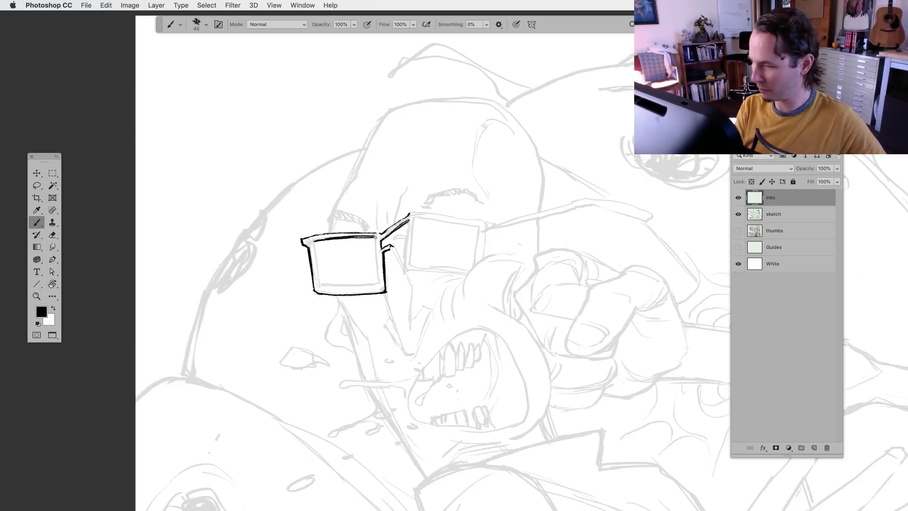
pyautogui.moveTo(313, 242)
pyautogui.mouseDown()
pyautogui.moveTo(317, 283)
pyautogui.moveTo(381, 284)
pyautogui.mouseUp()
pyautogui.moveTo(376, 236); pyautogui.dragTo(379, 282)
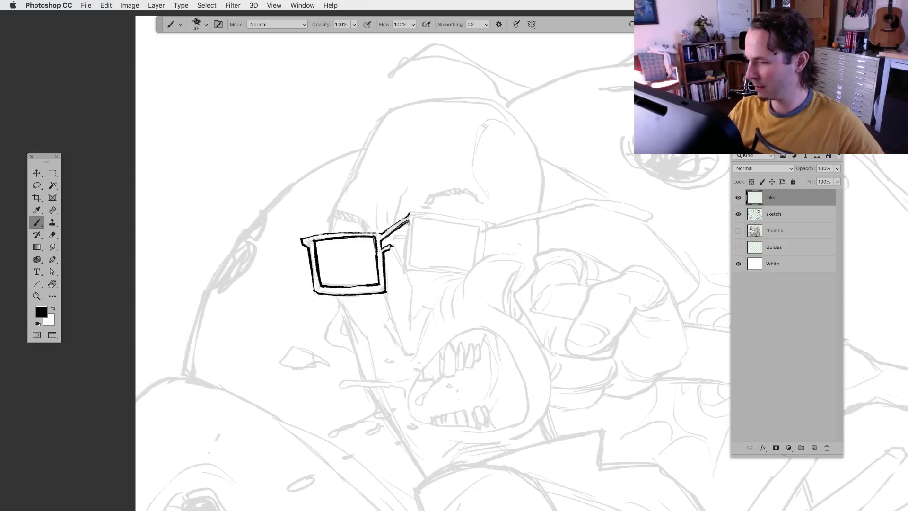
# Ink the inner and outer frame of the right lens, with the small hinge at its upper corner
pyautogui.moveTo(409, 217)
pyautogui.mouseDown()
pyautogui.moveTo(405, 269)
pyautogui.moveTo(466, 274)
pyautogui.moveTo(452, 269)
pyautogui.mouseUp()
pyautogui.moveTo(430, 267); pyautogui.dragTo(468, 270)
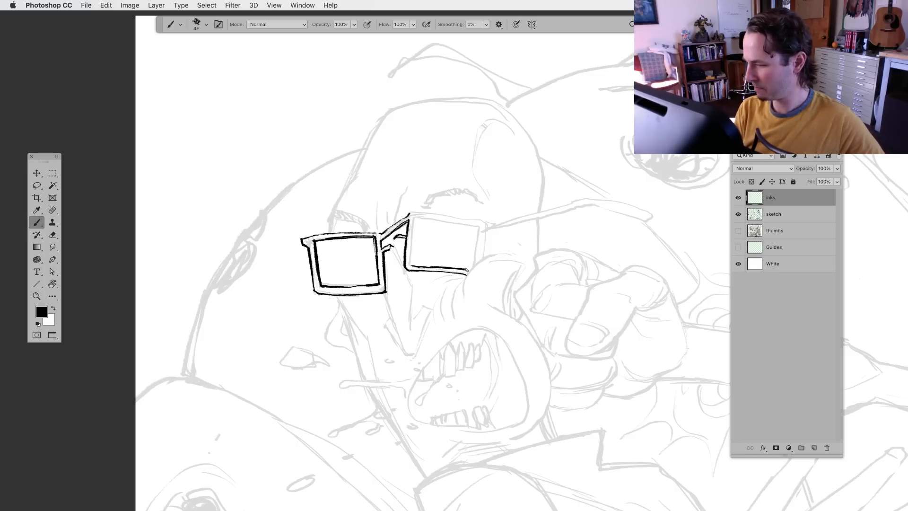
pyautogui.moveTo(414, 218); pyautogui.dragTo(410, 266)
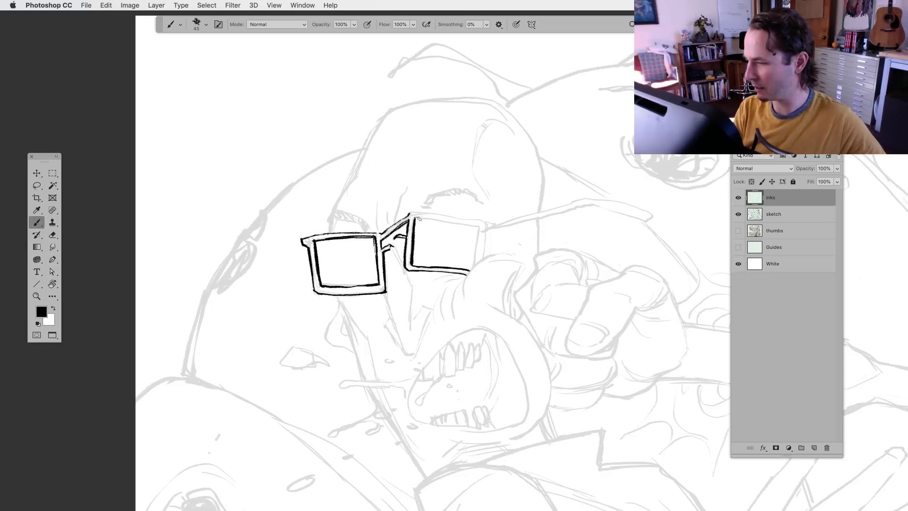
pyautogui.moveTo(415, 217)
pyautogui.mouseDown()
pyautogui.moveTo(480, 226)
pyautogui.moveTo(474, 256)
pyautogui.mouseUp()
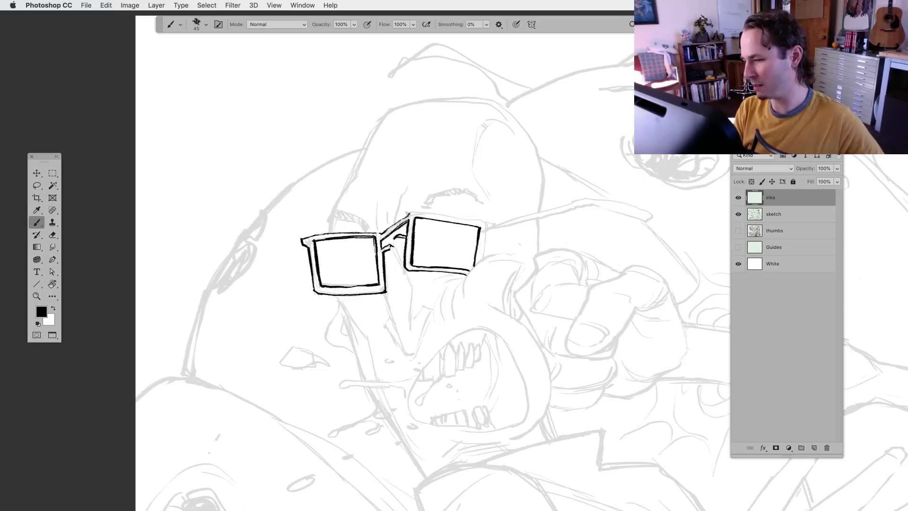
pyautogui.moveTo(416, 211)
pyautogui.mouseDown()
pyautogui.moveTo(489, 224)
pyautogui.moveTo(482, 258)
pyautogui.moveTo(484, 242)
pyautogui.mouseUp()
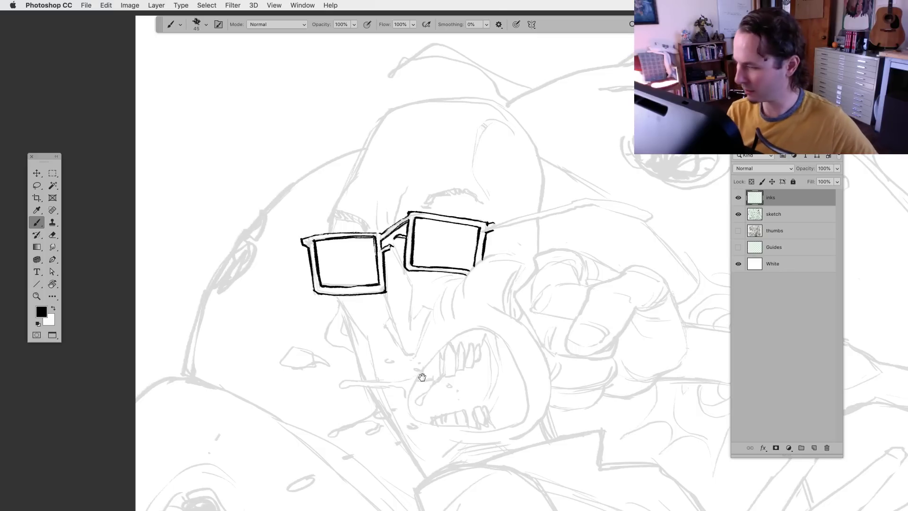
# Ink the long temple arm from the right lens's hinge to its bent tip, plus a short forehead-edge stroke above the left lens
pyautogui.moveTo(417, 379); pyautogui.dragTo(358, 393)
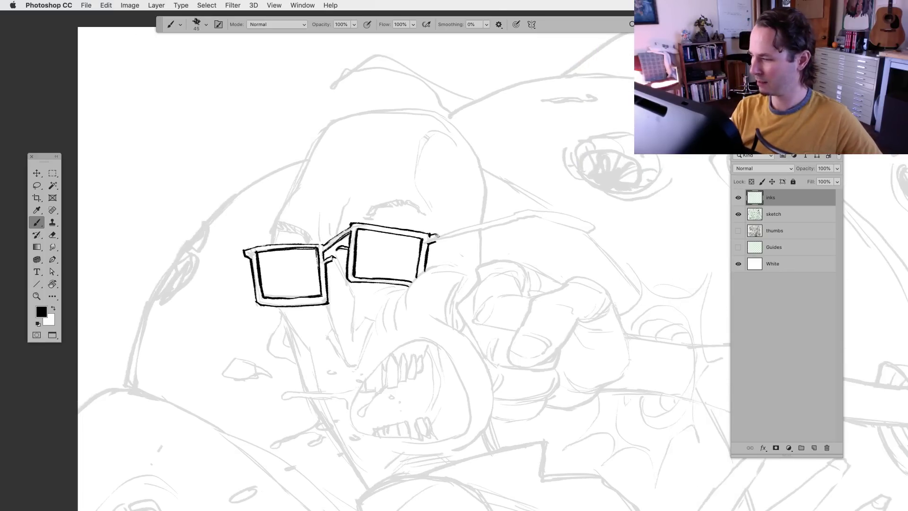
pyautogui.moveTo(430, 236)
pyautogui.mouseDown()
pyautogui.moveTo(532, 210)
pyautogui.moveTo(596, 226)
pyautogui.moveTo(530, 216)
pyautogui.moveTo(431, 239)
pyautogui.mouseUp()
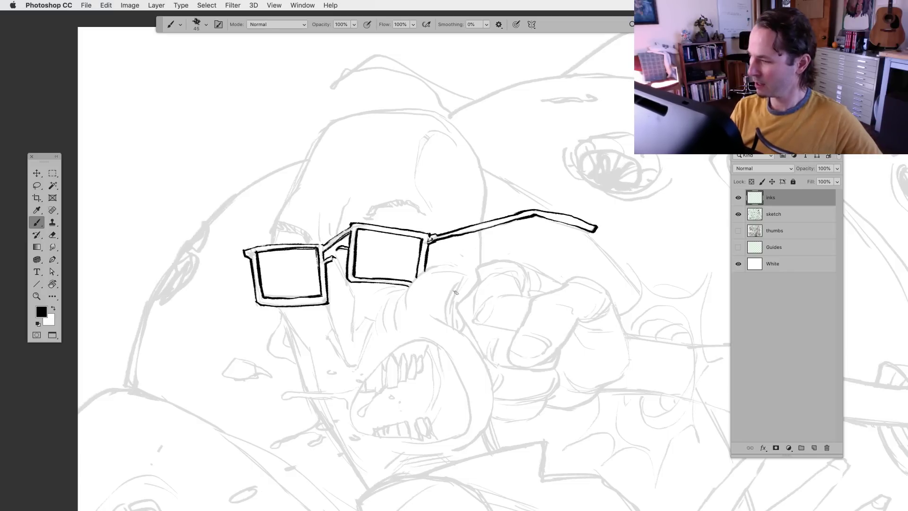
pyautogui.moveTo(435, 355); pyautogui.dragTo(443, 345)
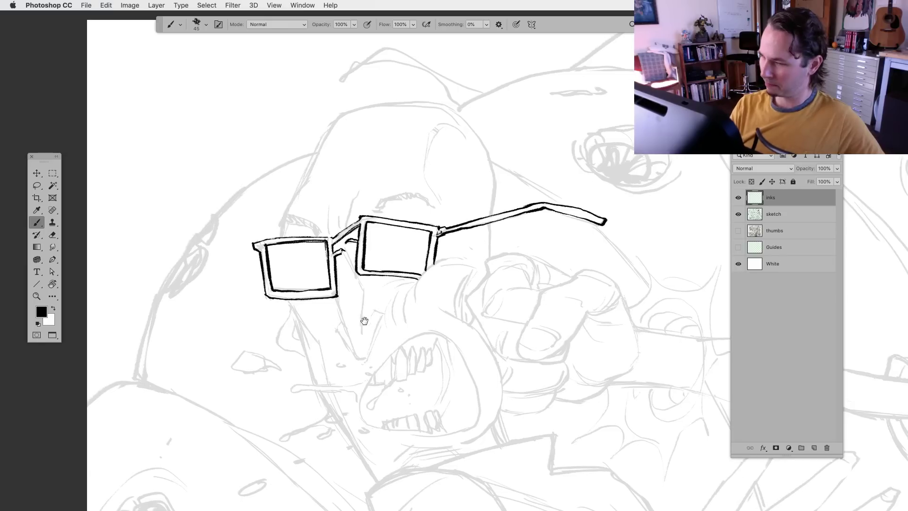
pyautogui.moveTo(364, 321); pyautogui.dragTo(370, 335)
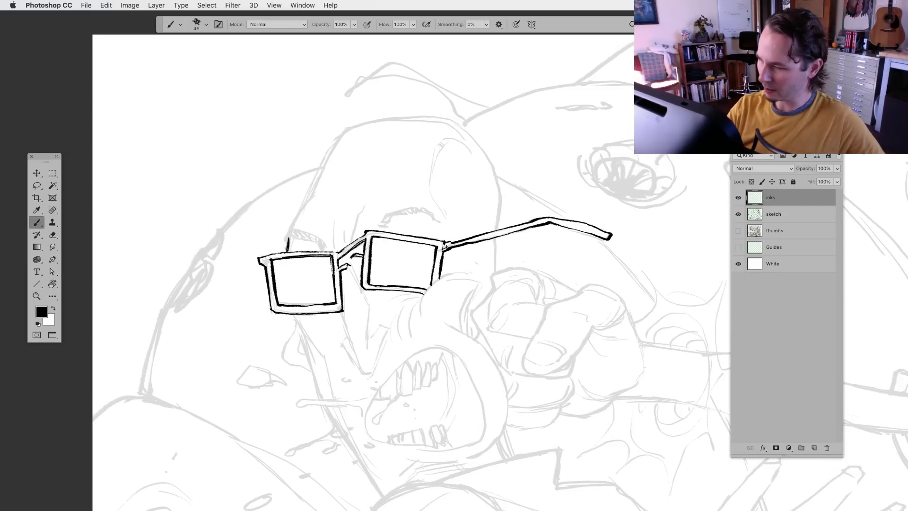
# Ink both of the punched man's eyebrows above the glasses with short hatched strokes
pyautogui.moveTo(287, 241)
pyautogui.mouseDown()
pyautogui.moveTo(290, 228)
pyautogui.moveTo(320, 238)
pyautogui.moveTo(294, 225)
pyautogui.moveTo(324, 243)
pyautogui.mouseUp()
pyautogui.moveTo(377, 226); pyautogui.dragTo(395, 214)
pyautogui.moveTo(388, 219); pyautogui.dragTo(410, 211)
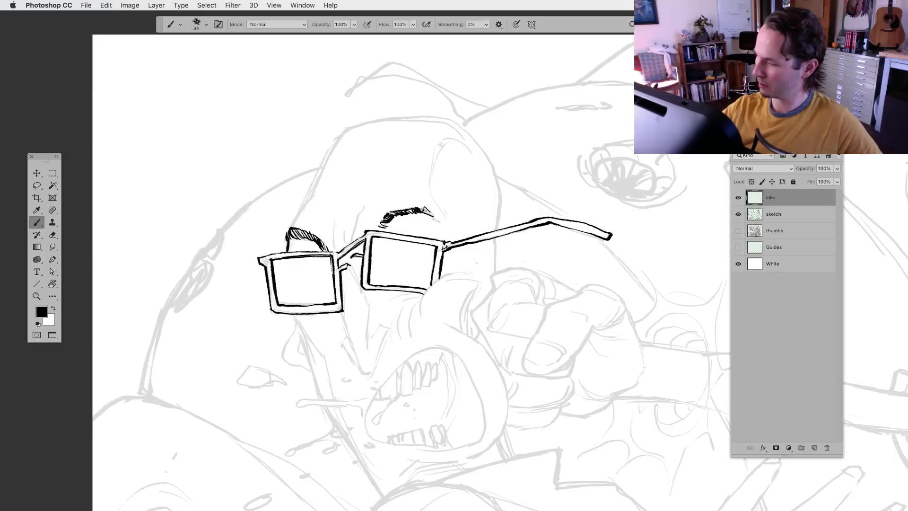
pyautogui.moveTo(435, 217); pyautogui.dragTo(443, 222)
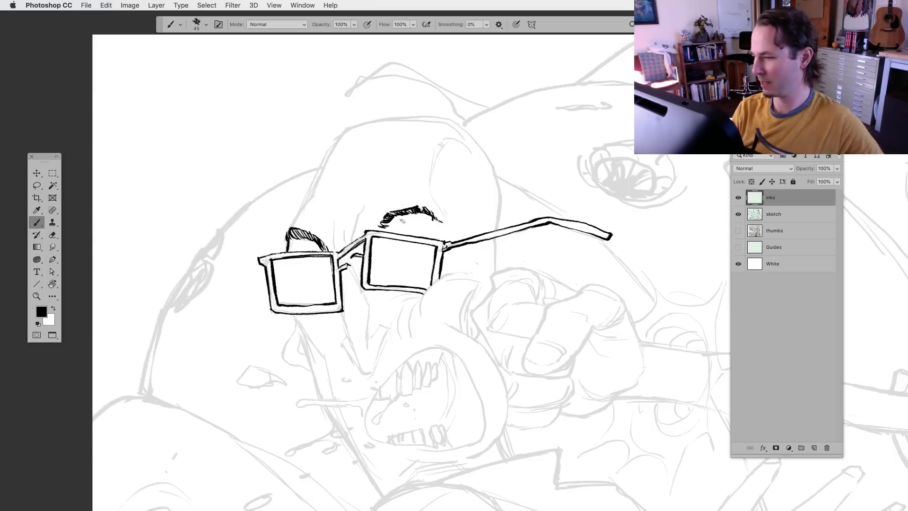
# Ink the front contour of the forehead from the far eyebrow up toward the crown, and touch up the eyebrow's outer edge
pyautogui.moveTo(385, 370); pyautogui.dragTo(383, 374)
pyautogui.moveTo(310, 197); pyautogui.dragTo(286, 230)
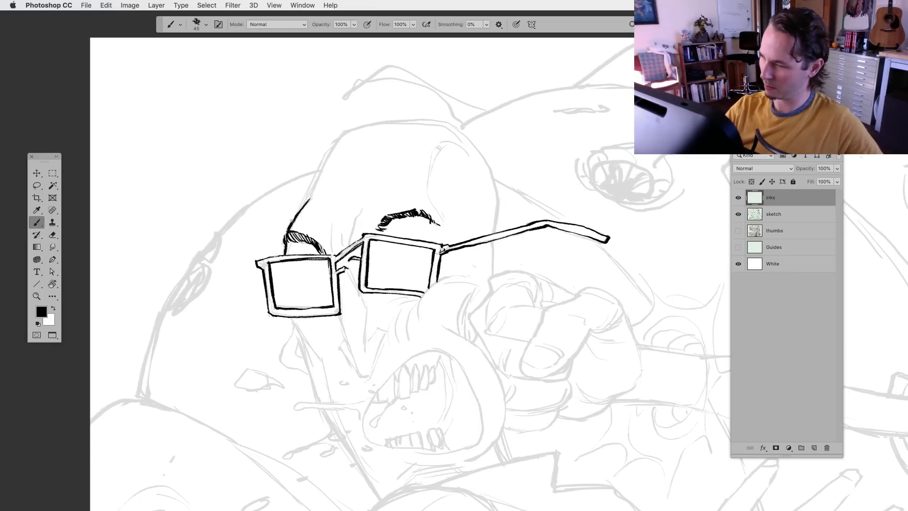
pyautogui.moveTo(334, 145)
pyautogui.mouseDown()
pyautogui.moveTo(302, 218)
pyautogui.moveTo(336, 154)
pyautogui.mouseUp()
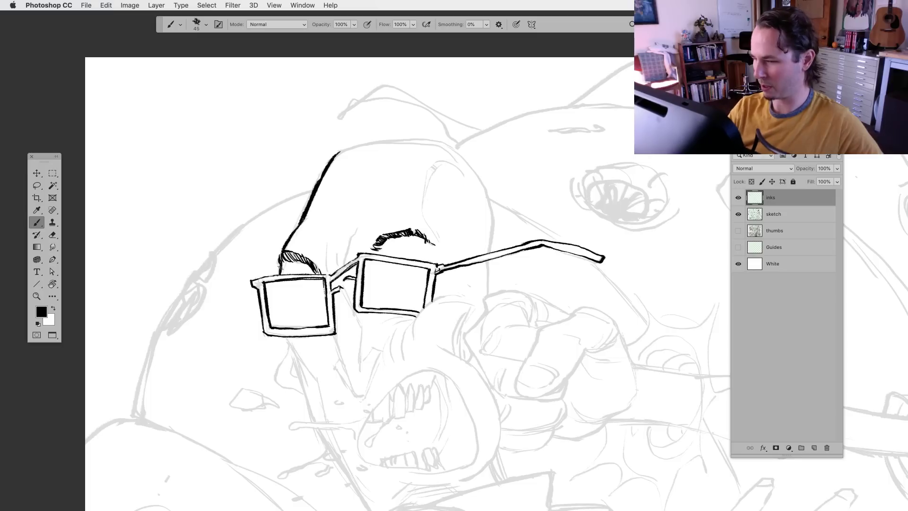
pyautogui.moveTo(279, 265); pyautogui.dragTo(278, 277)
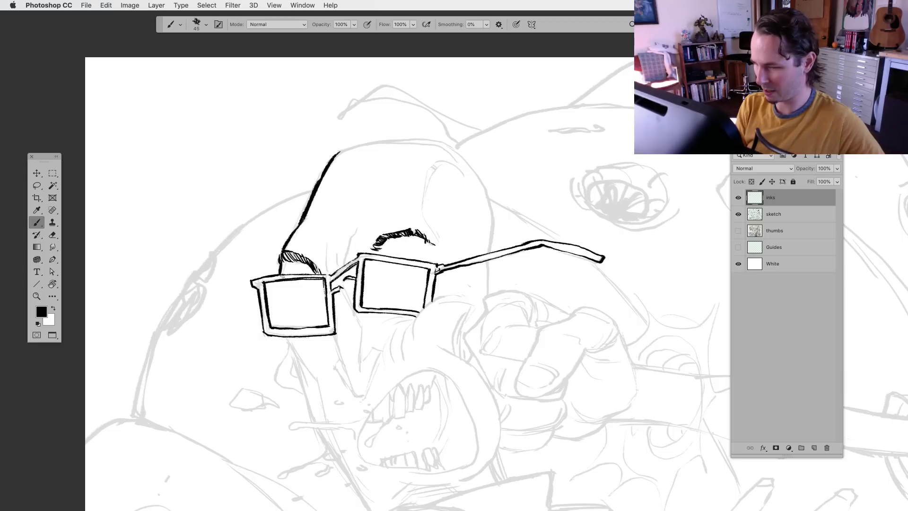
pyautogui.moveTo(279, 273); pyautogui.dragTo(314, 274)
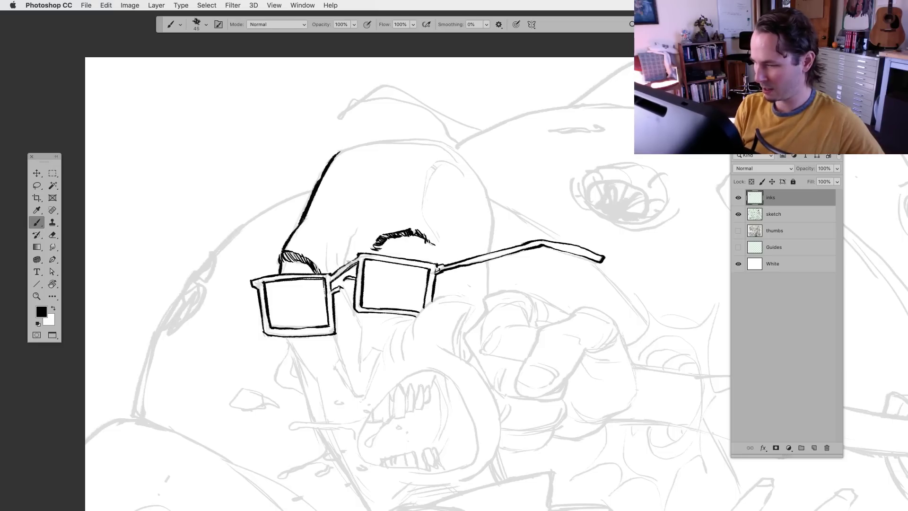
# Ink the bald head's outline over the crown and down past the temple arm to the fist, and touch up the arm's line
pyautogui.scroll(2, 368, 251)
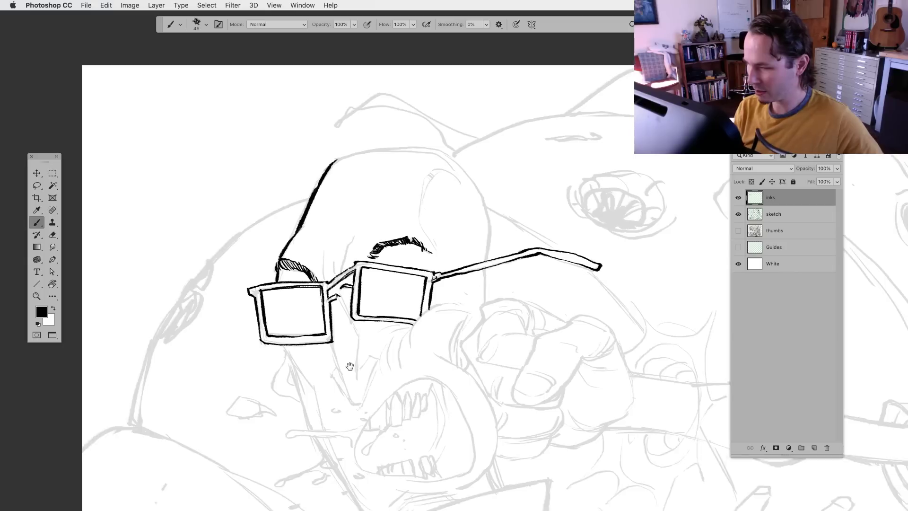
pyautogui.moveTo(331, 173)
pyautogui.mouseDown()
pyautogui.moveTo(448, 160)
pyautogui.moveTo(439, 163)
pyautogui.moveTo(478, 200)
pyautogui.moveTo(482, 269)
pyautogui.mouseUp()
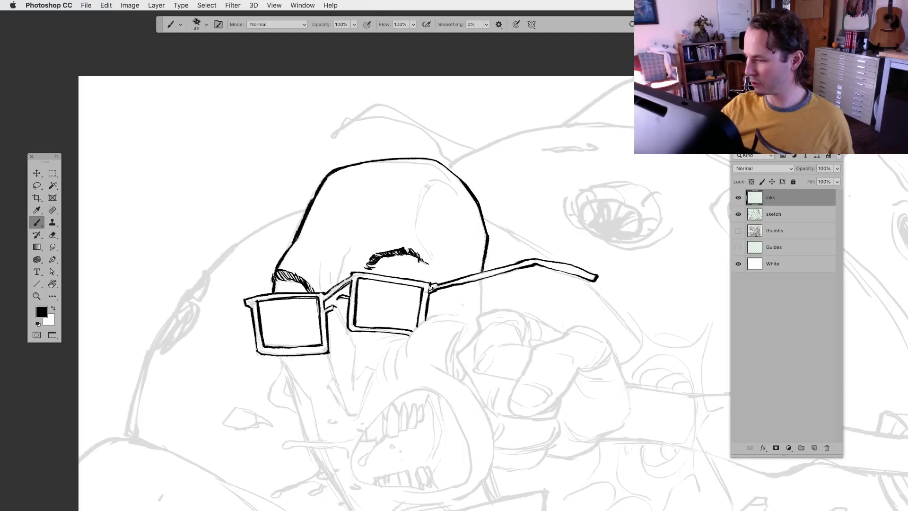
pyautogui.moveTo(480, 281); pyautogui.dragTo(481, 292)
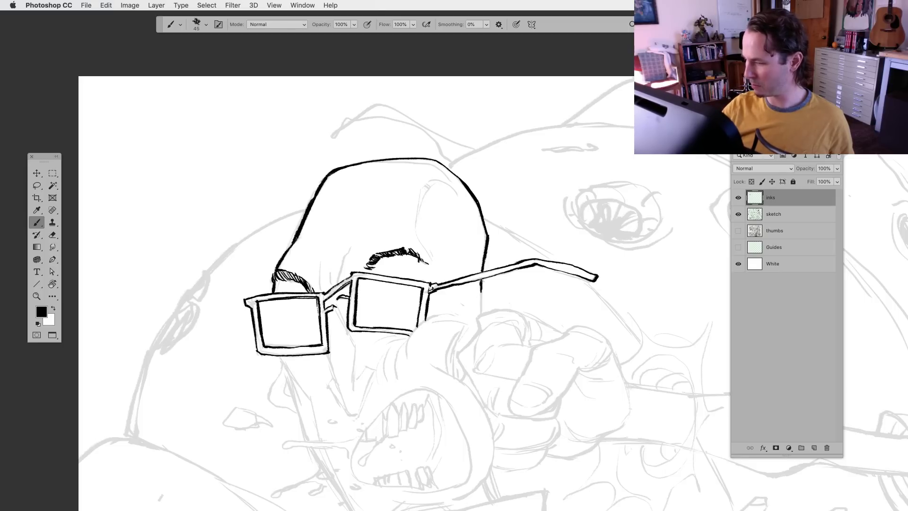
pyautogui.moveTo(481, 298); pyautogui.dragTo(482, 313)
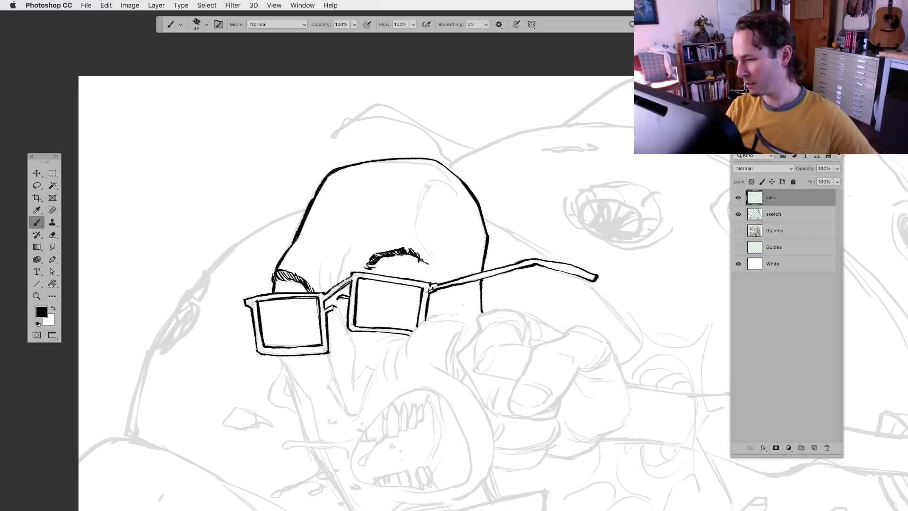
pyautogui.moveTo(478, 273); pyautogui.dragTo(521, 260)
# Ink the far cheek line below the left lens and the small rounded shape protruding beyond it
pyautogui.moveTo(444, 421); pyautogui.dragTo(426, 344)
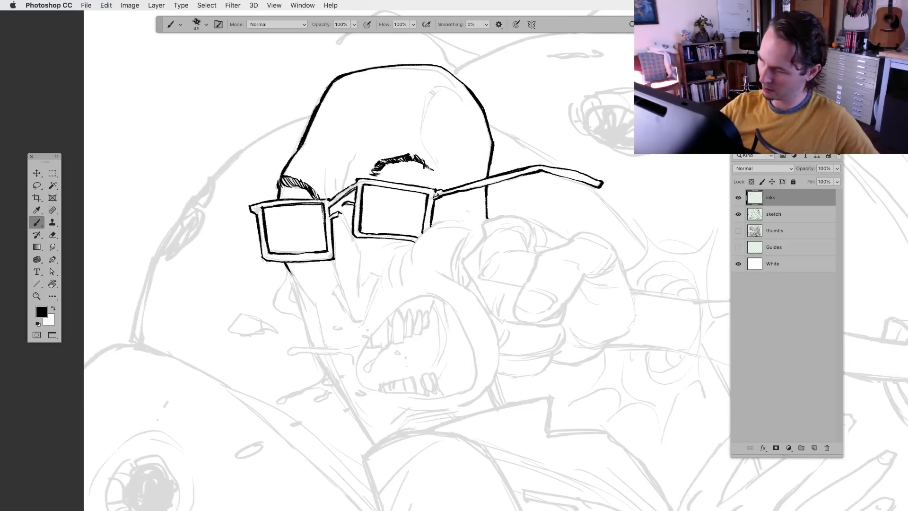
pyautogui.moveTo(285, 266)
pyautogui.mouseDown()
pyautogui.moveTo(317, 308)
pyautogui.moveTo(327, 346)
pyautogui.mouseUp()
pyautogui.moveTo(385, 405); pyautogui.dragTo(399, 399)
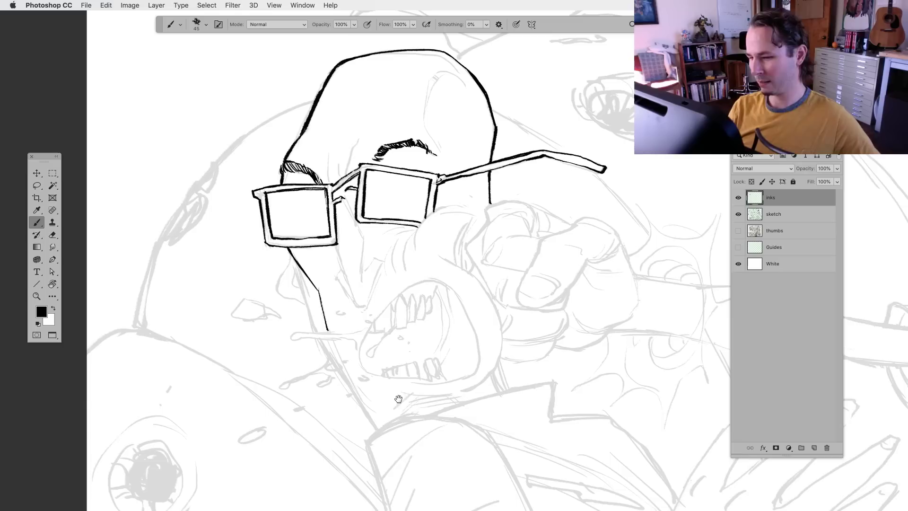
pyautogui.moveTo(289, 251)
pyautogui.mouseDown()
pyautogui.moveTo(278, 290)
pyautogui.moveTo(297, 300)
pyautogui.mouseUp()
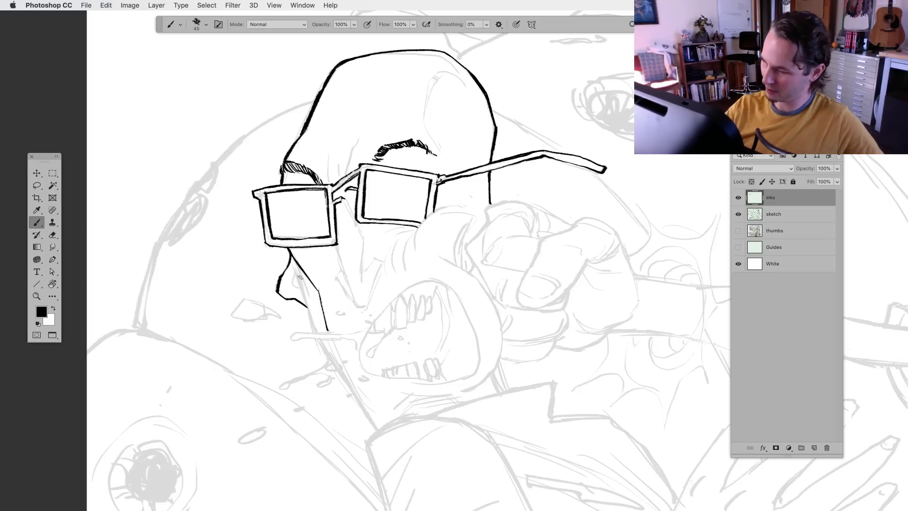
# Ink the far side of the nose with its small angular nostril, trimming stray ink beside the left lens
pyautogui.moveTo(370, 350); pyautogui.dragTo(358, 310)
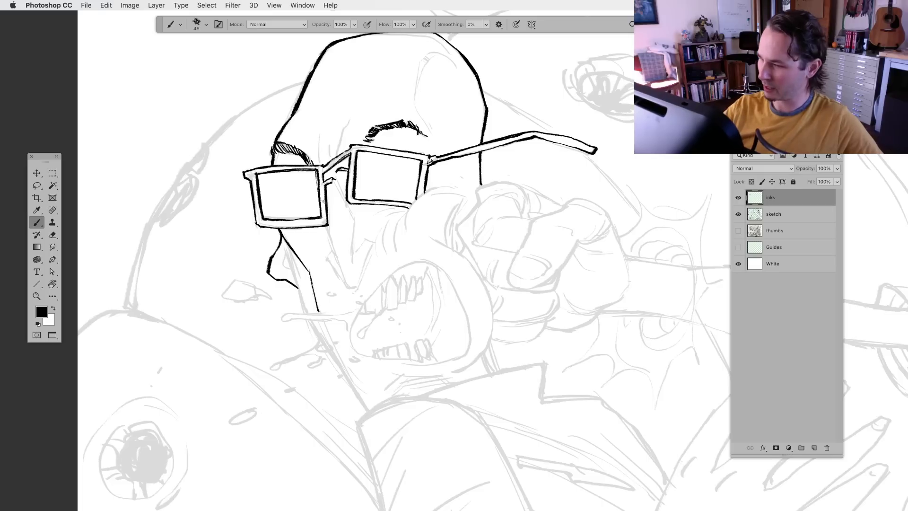
pyautogui.moveTo(325, 200); pyautogui.dragTo(347, 287)
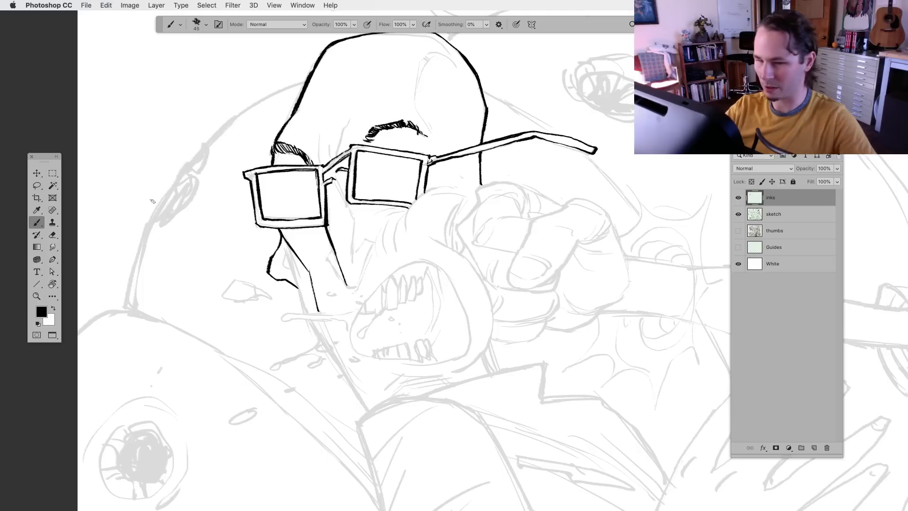
pyautogui.click(37, 185)
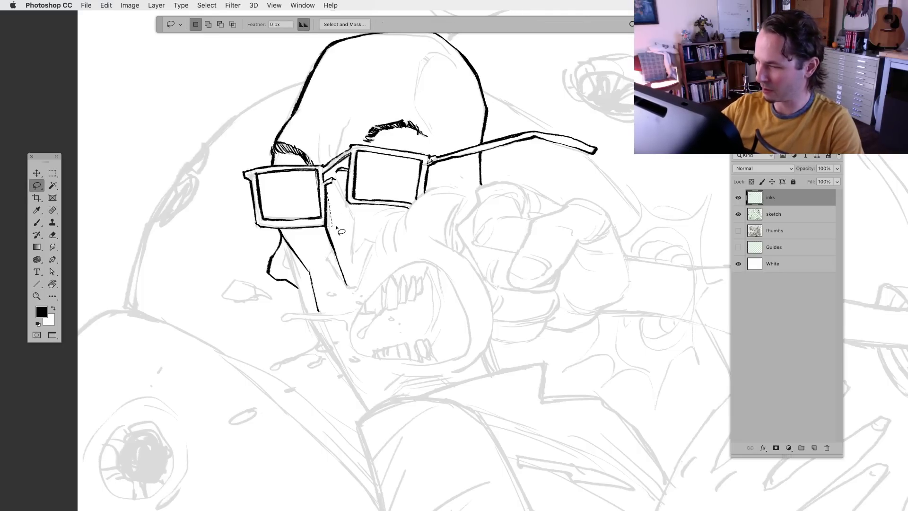
pyautogui.click(37, 222)
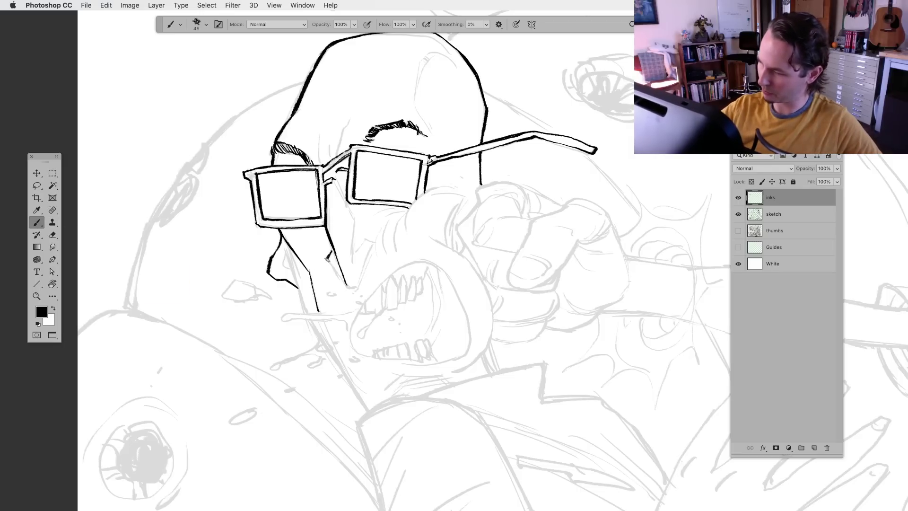
pyautogui.moveTo(326, 259); pyautogui.dragTo(347, 286)
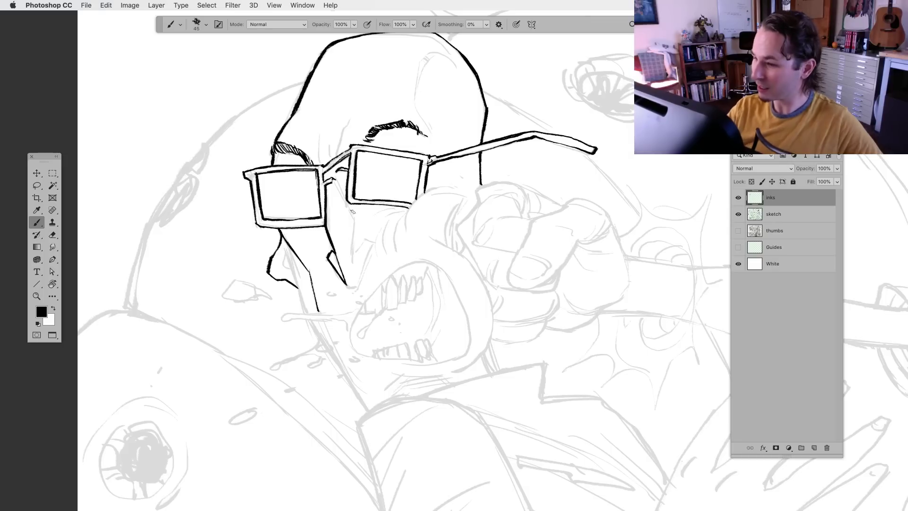
# Ink the nose's ridge, tip and near nostril, plus a frown crease above the bridge, trimming stray ink at the bridge
pyautogui.moveTo(353, 217); pyautogui.dragTo(352, 266)
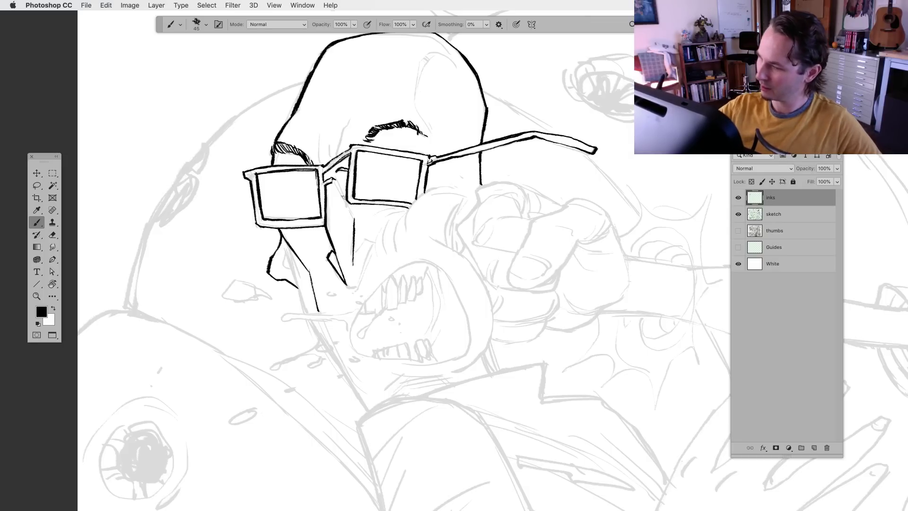
pyautogui.moveTo(335, 180); pyautogui.dragTo(356, 220)
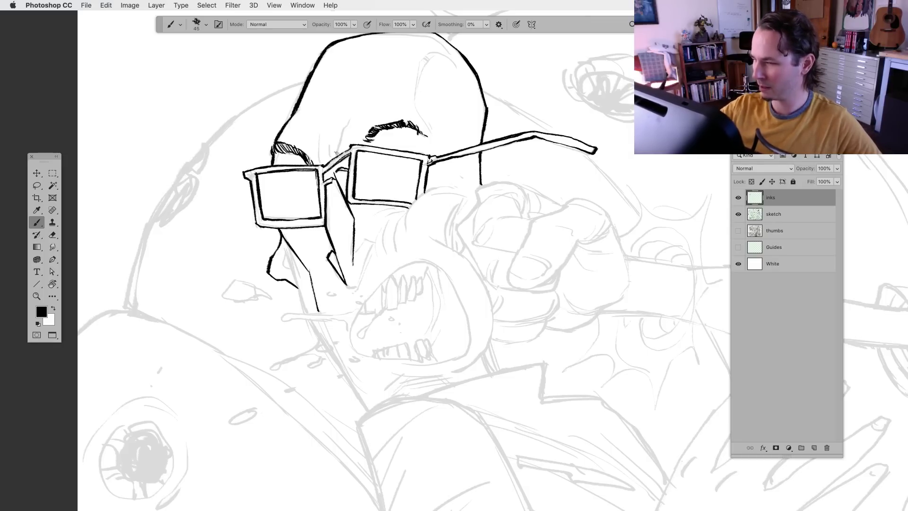
pyautogui.moveTo(335, 151); pyautogui.dragTo(342, 129)
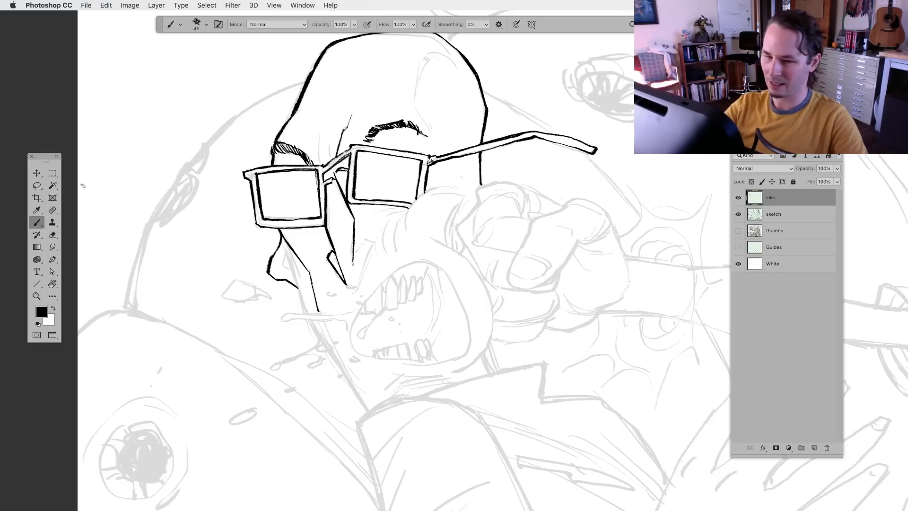
pyautogui.click(37, 185)
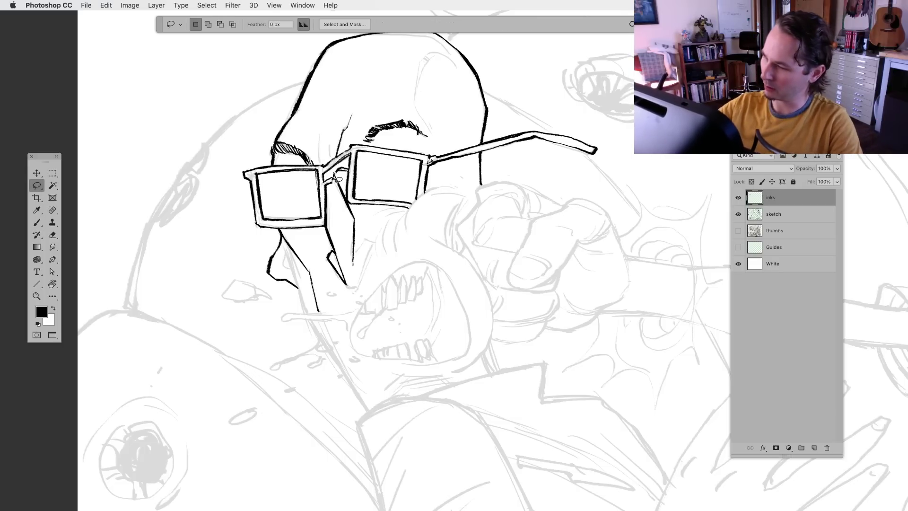
pyautogui.press('b')
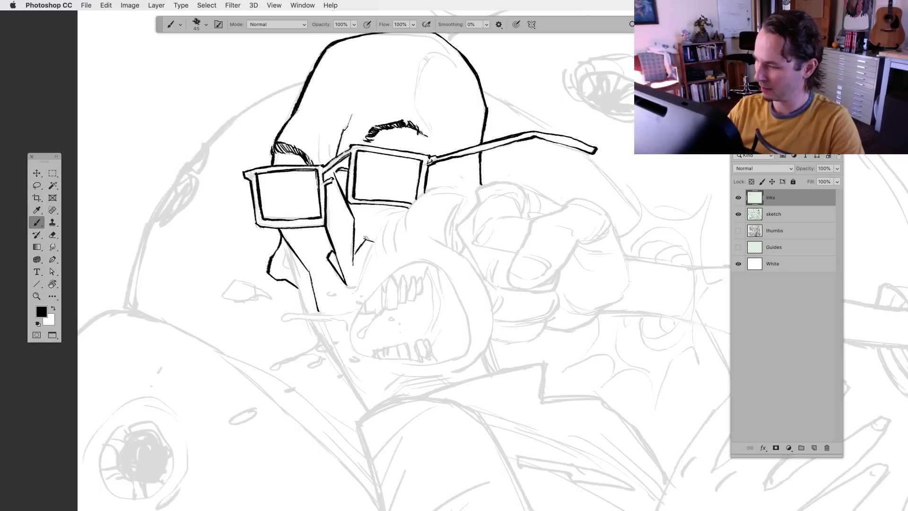
pyautogui.moveTo(371, 246); pyautogui.dragTo(357, 285)
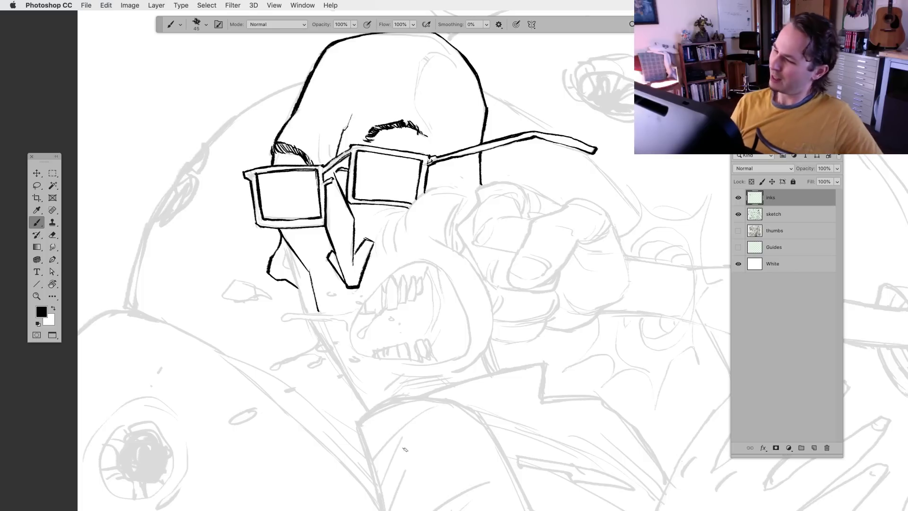
# Ink additional thin frown creases on the forehead between the two eyebrows
pyautogui.moveTo(381, 378); pyautogui.dragTo(372, 418)
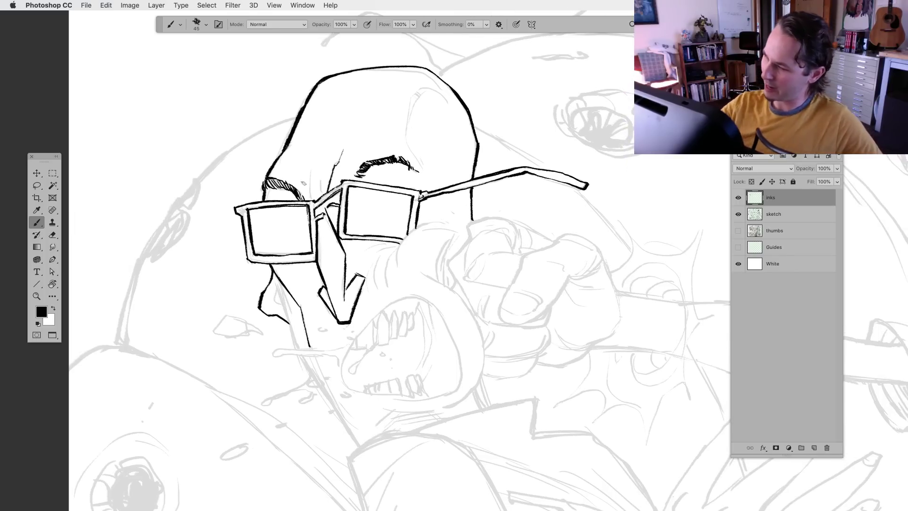
pyautogui.moveTo(311, 202)
pyautogui.mouseDown()
pyautogui.moveTo(313, 152)
pyautogui.moveTo(318, 175)
pyautogui.mouseUp()
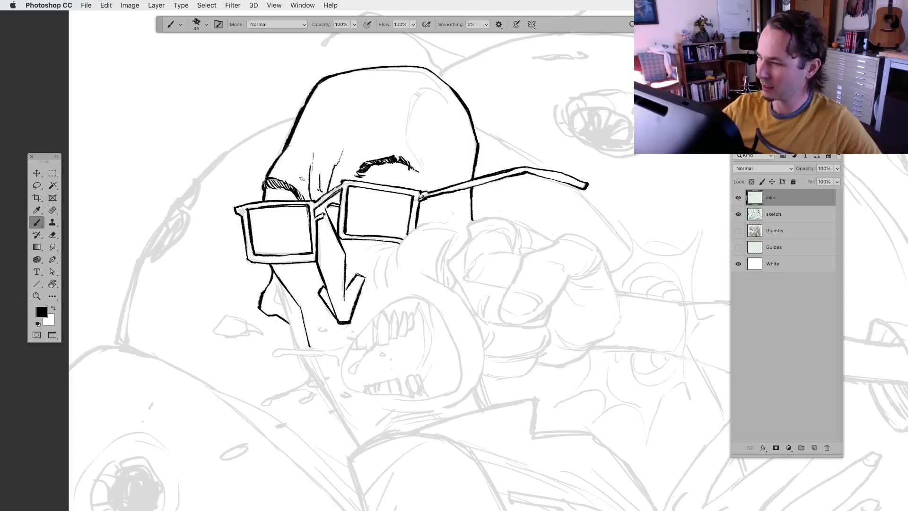
# Thicken the far cheek contour with a second line below the left lens and clean up its stray ink
pyautogui.moveTo(386, 318)
pyautogui.mouseDown()
pyautogui.moveTo(369, 343)
pyautogui.moveTo(392, 267)
pyautogui.mouseUp()
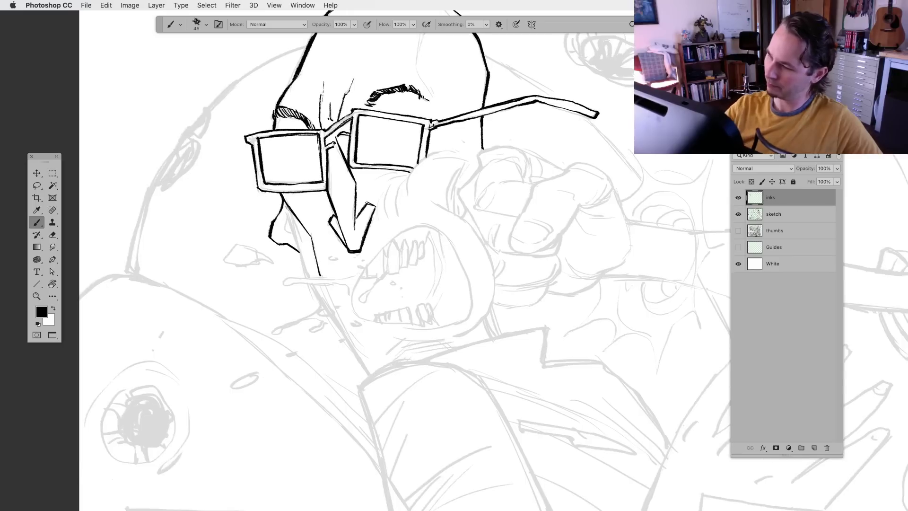
pyautogui.moveTo(288, 209); pyautogui.dragTo(309, 278)
pyautogui.moveTo(289, 206)
pyautogui.mouseDown()
pyautogui.moveTo(286, 232)
pyautogui.moveTo(303, 236)
pyautogui.moveTo(312, 256)
pyautogui.mouseUp()
pyautogui.moveTo(388, 398); pyautogui.dragTo(385, 406)
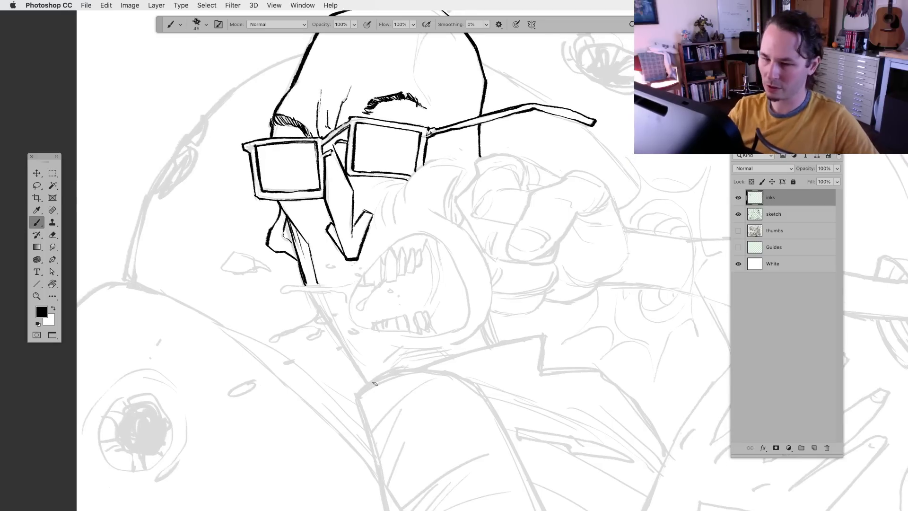
pyautogui.press('l')
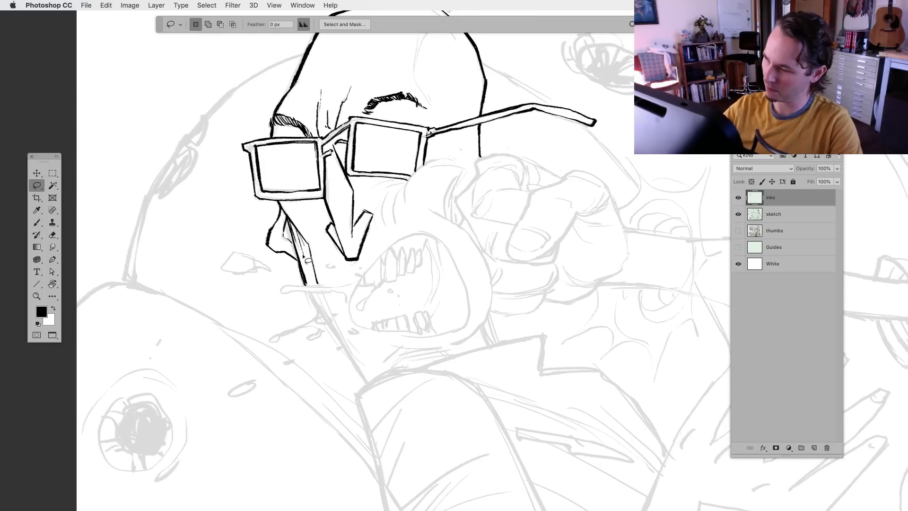
pyautogui.click(38, 221)
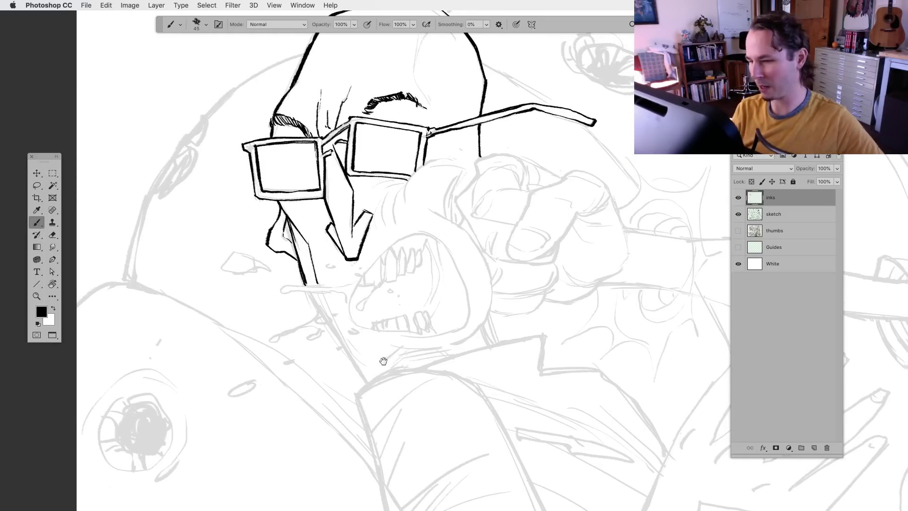
# Ink the curved wrinkles between nose and cheek below the right lens, and the bulging cheek contour toward the fist
pyautogui.moveTo(382, 361); pyautogui.dragTo(369, 377)
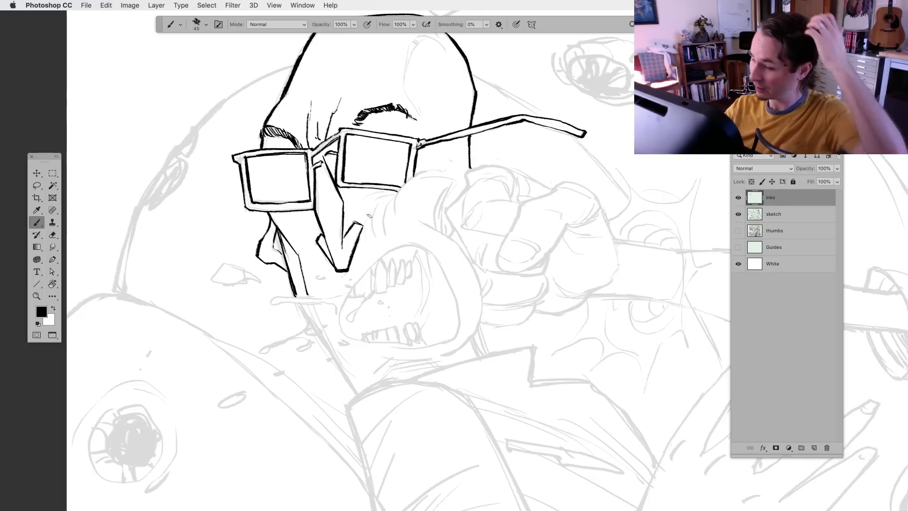
pyautogui.moveTo(365, 223); pyautogui.dragTo(369, 244)
pyautogui.moveTo(378, 204)
pyautogui.mouseDown()
pyautogui.moveTo(373, 234)
pyautogui.moveTo(378, 198)
pyautogui.moveTo(389, 194)
pyautogui.moveTo(360, 200)
pyautogui.moveTo(422, 189)
pyautogui.moveTo(387, 201)
pyautogui.moveTo(381, 233)
pyautogui.mouseUp()
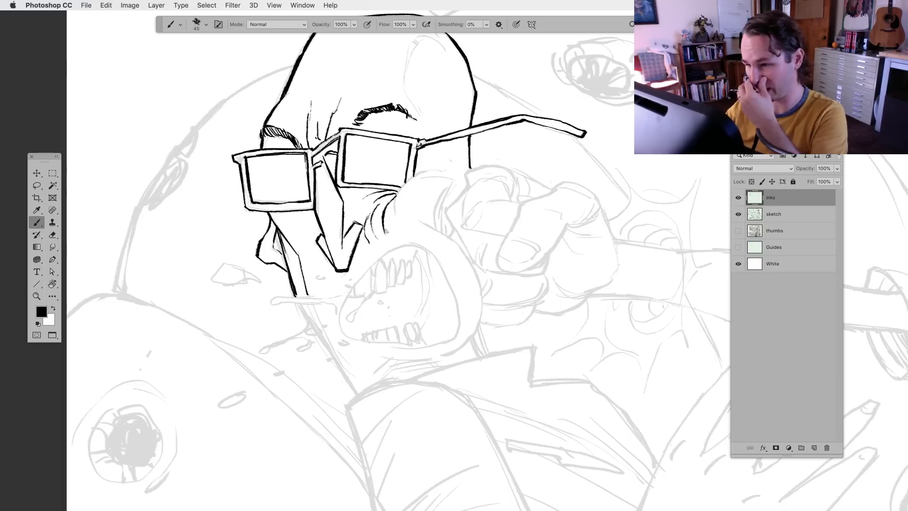
pyautogui.moveTo(406, 182); pyautogui.dragTo(402, 187)
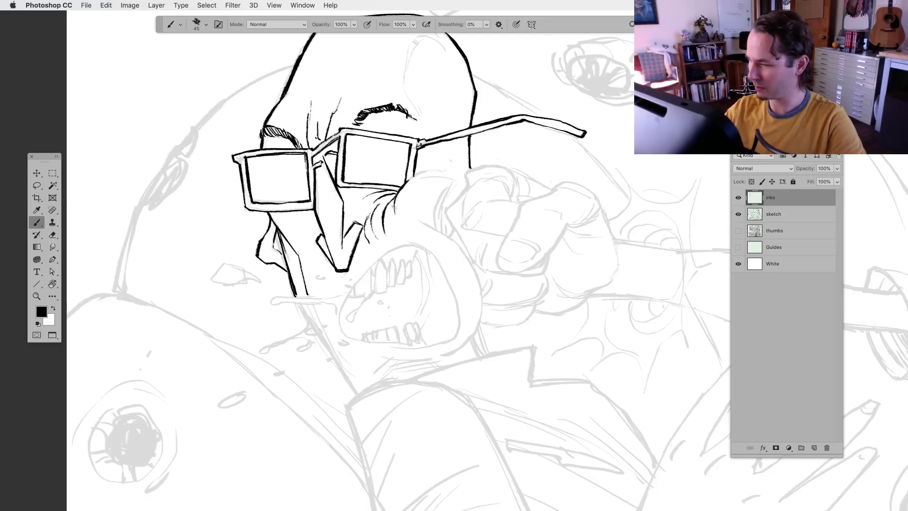
pyautogui.moveTo(403, 185)
pyautogui.mouseDown()
pyautogui.moveTo(429, 172)
pyautogui.moveTo(456, 180)
pyautogui.mouseUp()
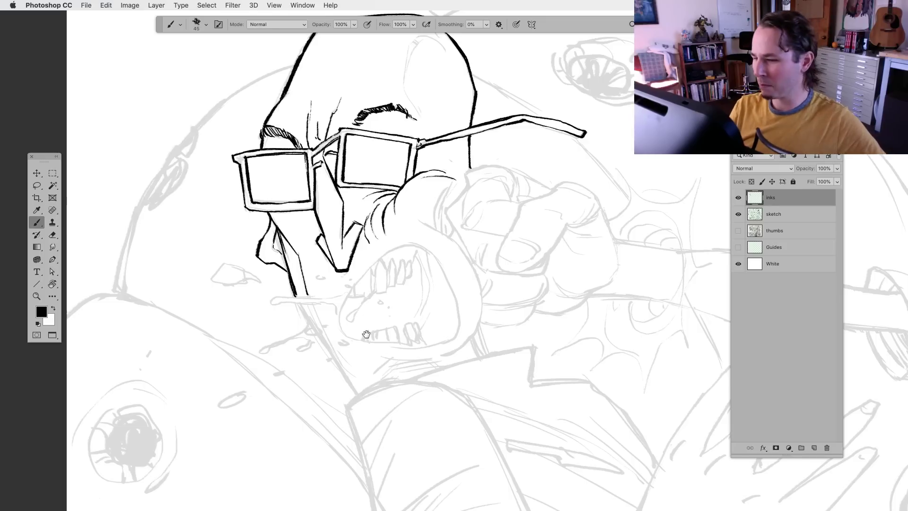
pyautogui.hscroll(3, 362, 335)
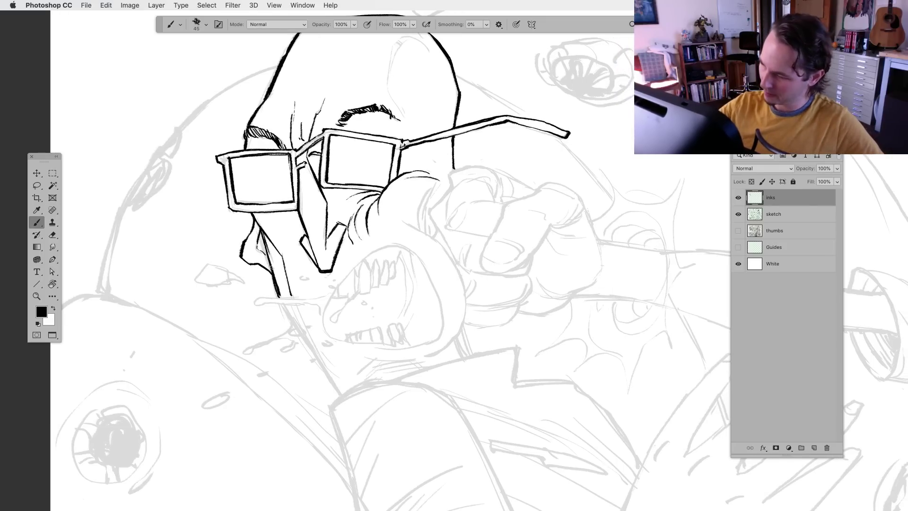
# Ink the angular temple contour on the near side of the forehead, from its curved upper end down toward the eyebrow
pyautogui.moveTo(364, 378); pyautogui.dragTo(346, 388)
pyautogui.moveTo(353, 416); pyautogui.dragTo(340, 466)
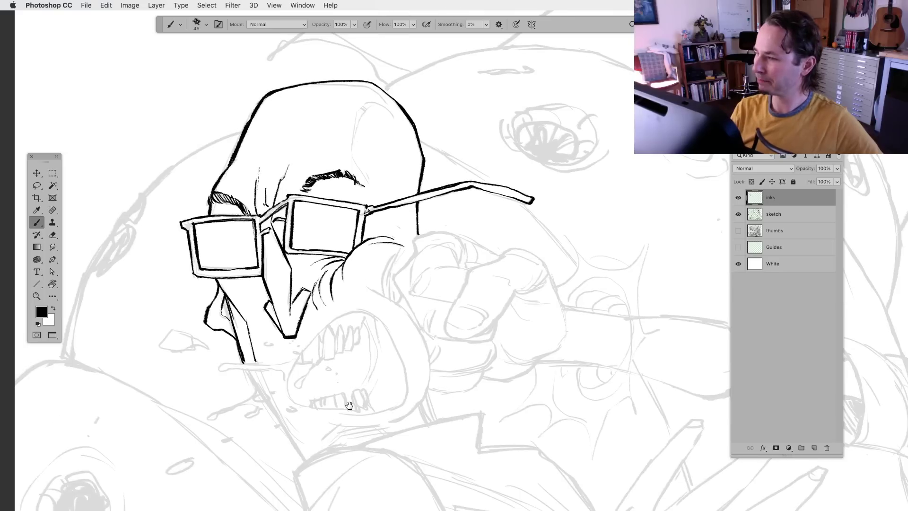
pyautogui.moveTo(366, 103)
pyautogui.mouseDown()
pyautogui.moveTo(350, 150)
pyautogui.moveTo(369, 183)
pyautogui.mouseUp()
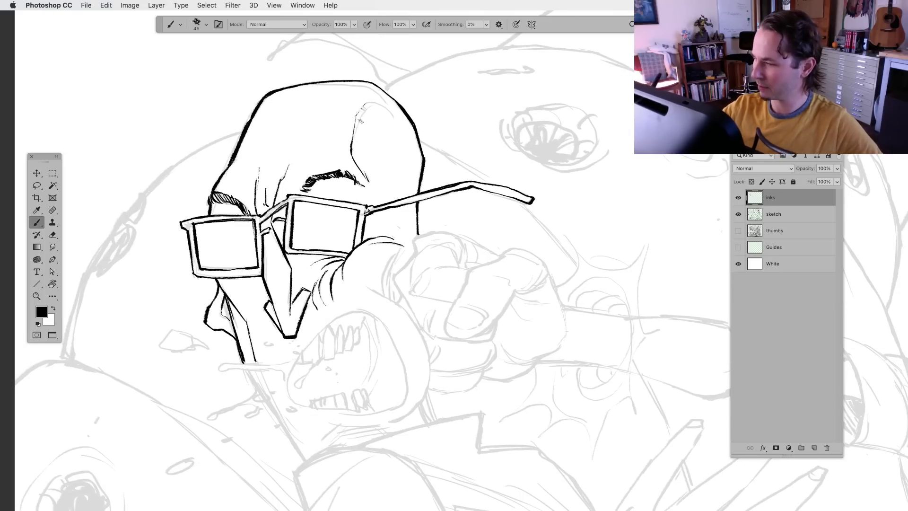
pyautogui.moveTo(360, 112)
pyautogui.mouseDown()
pyautogui.moveTo(381, 103)
pyautogui.moveTo(394, 113)
pyautogui.moveTo(375, 101)
pyautogui.moveTo(392, 110)
pyautogui.mouseUp()
# Ink the curved fold lines on the bulging cheek beside the fist and trim the stray ink there
pyautogui.moveTo(441, 303); pyautogui.dragTo(443, 295)
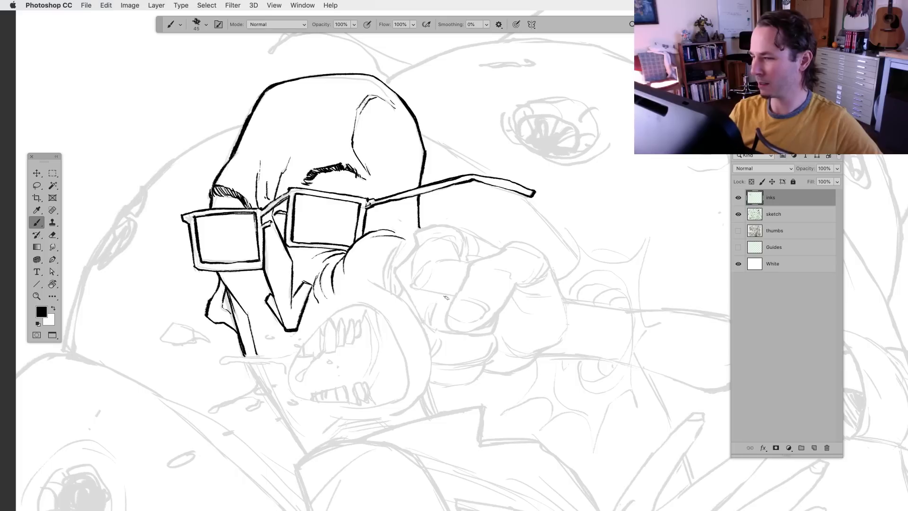
pyautogui.moveTo(421, 347); pyautogui.dragTo(423, 325)
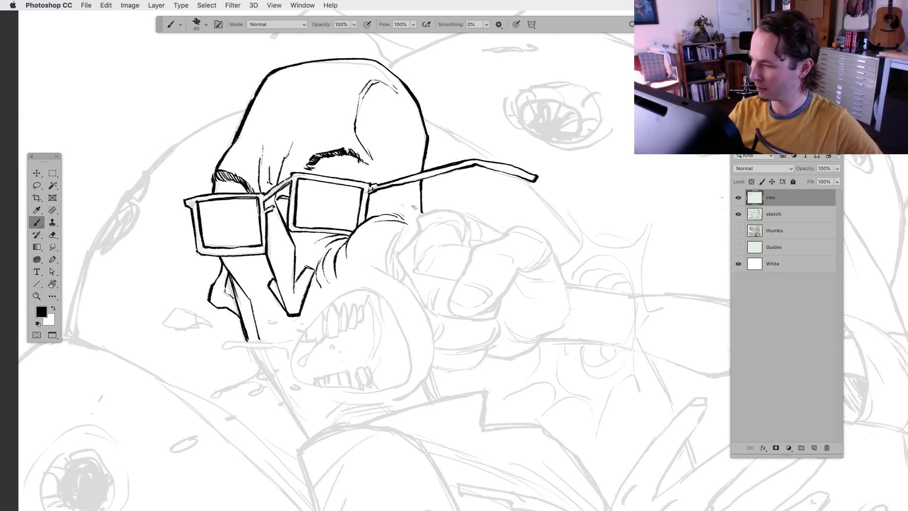
pyautogui.moveTo(436, 335); pyautogui.dragTo(435, 324)
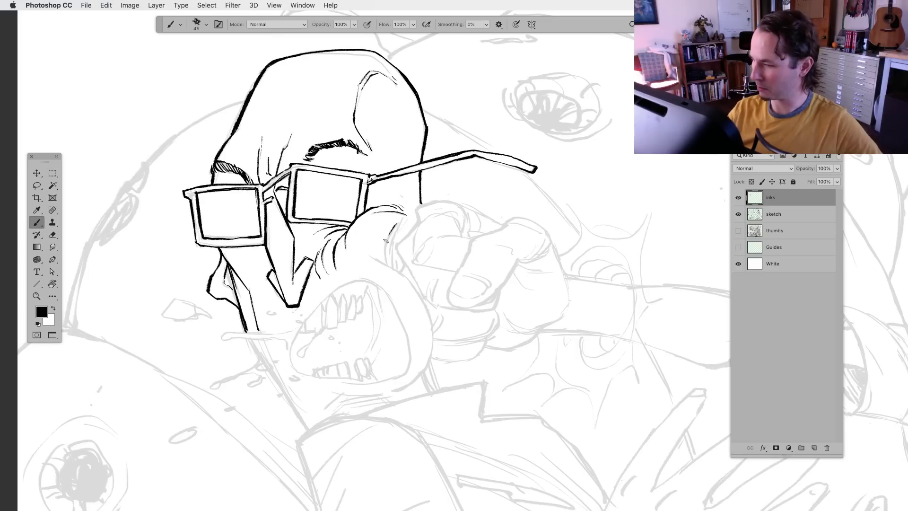
pyautogui.moveTo(394, 225); pyautogui.dragTo(384, 250)
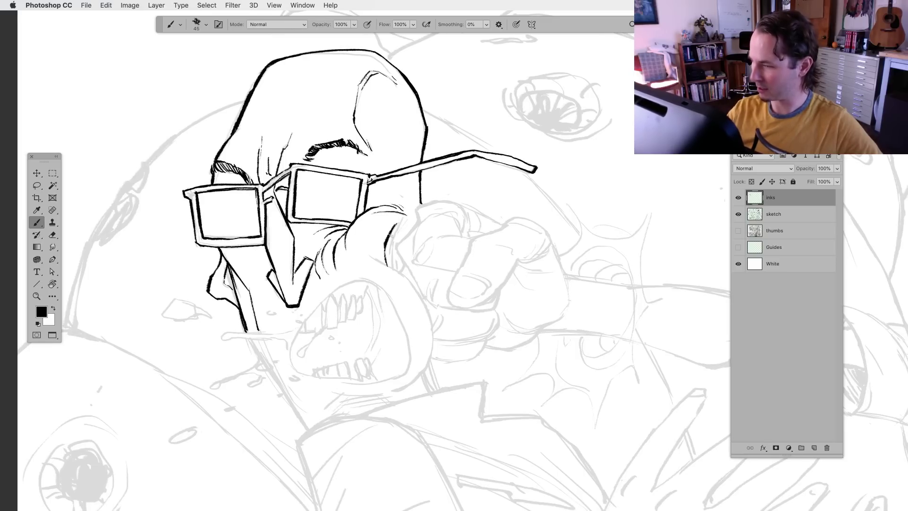
pyautogui.moveTo(401, 220)
pyautogui.mouseDown()
pyautogui.moveTo(388, 254)
pyautogui.moveTo(396, 270)
pyautogui.mouseUp()
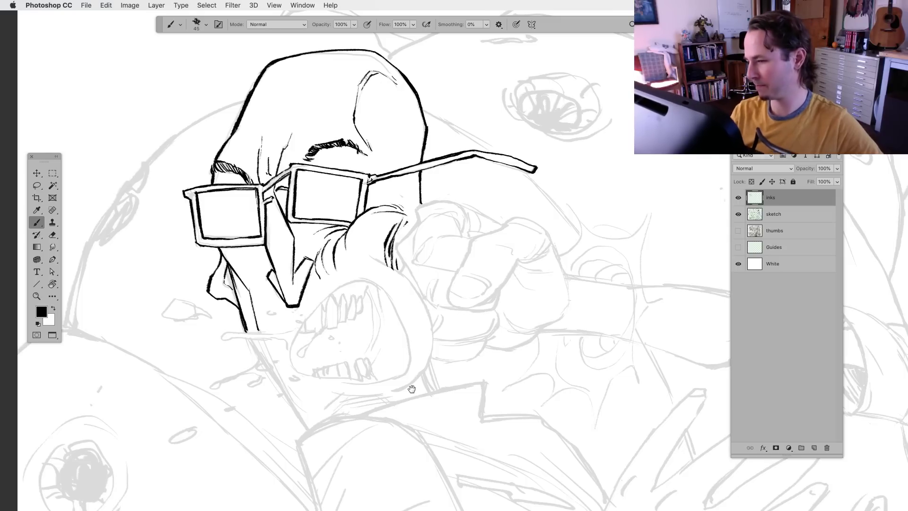
pyautogui.moveTo(410, 385); pyautogui.dragTo(352, 371)
pyautogui.click(40, 182)
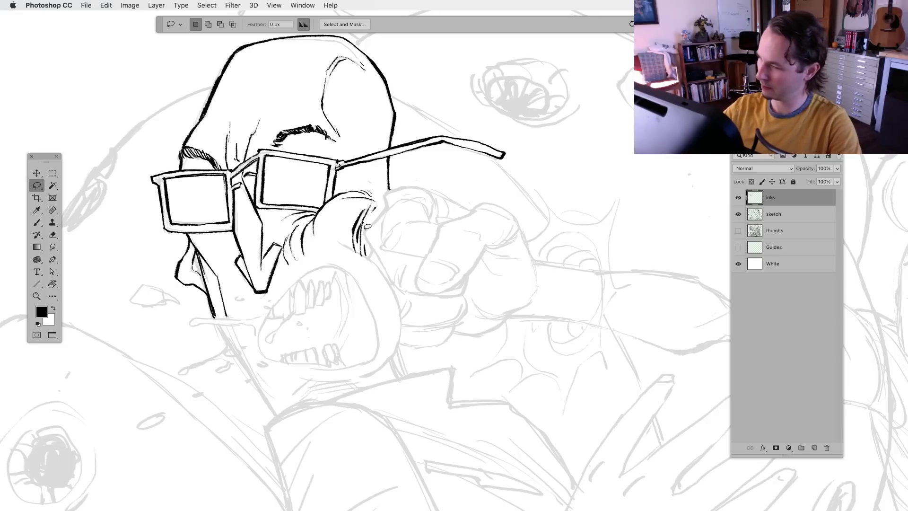
pyautogui.click(44, 224)
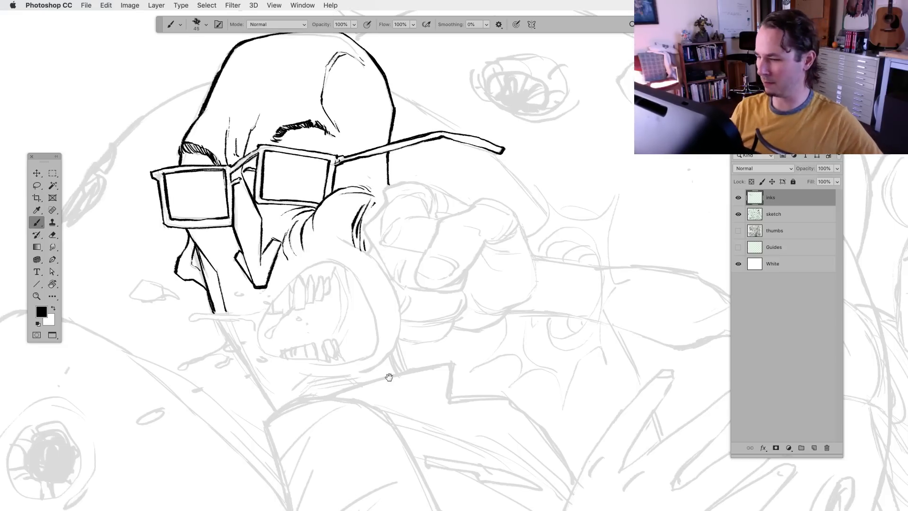
# Ink the outline of the wide-open mouth as one closed, rounded contour over the sketch
pyautogui.moveTo(325, 406)
pyautogui.mouseDown()
pyautogui.moveTo(340, 380)
pyautogui.moveTo(394, 364)
pyautogui.mouseUp()
pyautogui.moveTo(352, 244)
pyautogui.mouseDown()
pyautogui.moveTo(326, 281)
pyautogui.moveTo(338, 313)
pyautogui.moveTo(323, 299)
pyautogui.mouseUp()
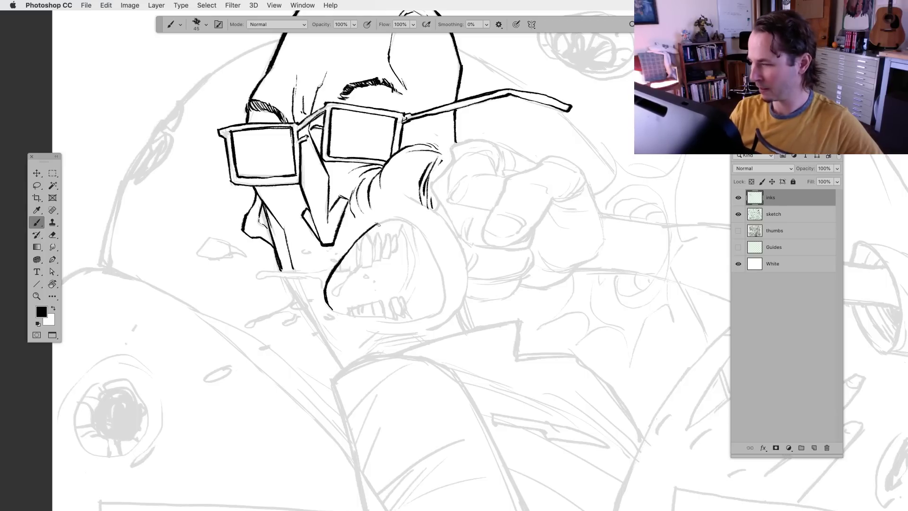
pyautogui.moveTo(375, 226)
pyautogui.mouseDown()
pyautogui.moveTo(395, 218)
pyautogui.moveTo(423, 232)
pyautogui.moveTo(444, 307)
pyautogui.mouseUp()
pyautogui.moveTo(422, 364); pyautogui.dragTo(431, 359)
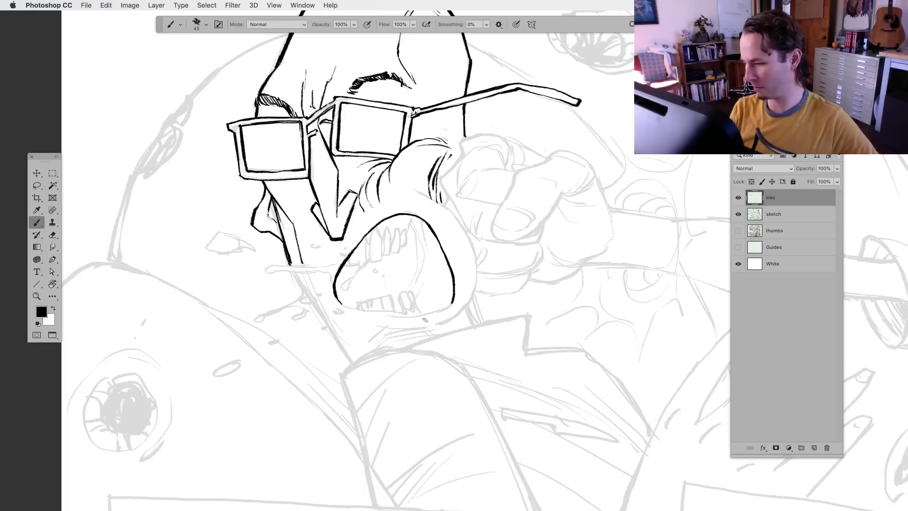
pyautogui.moveTo(386, 316); pyautogui.dragTo(454, 300)
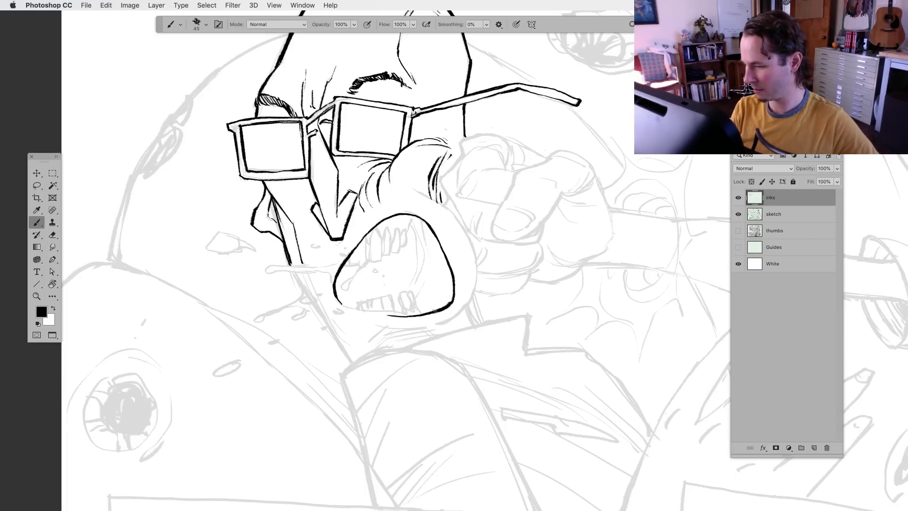
pyautogui.moveTo(337, 302); pyautogui.dragTo(405, 314)
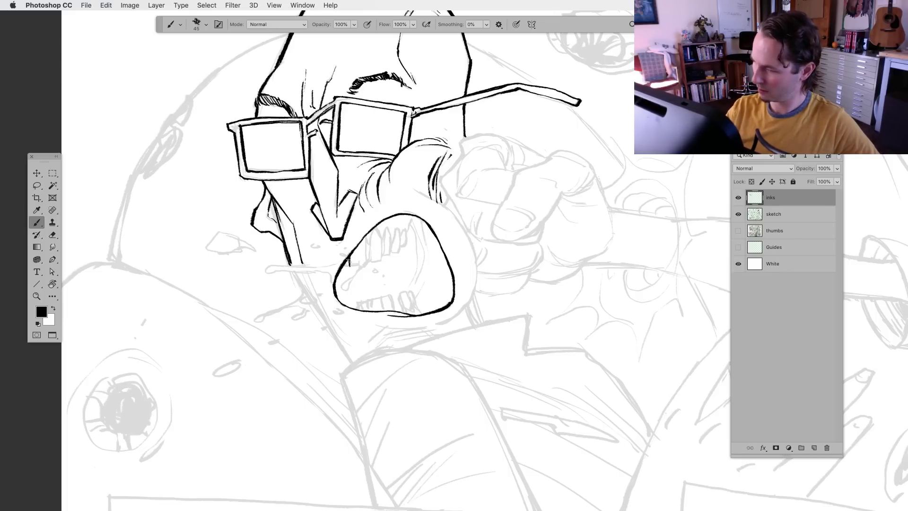
# Ink the saliva drip at the far corner of the mouth and the row of jagged upper teeth
pyautogui.moveTo(349, 267); pyautogui.dragTo(366, 256)
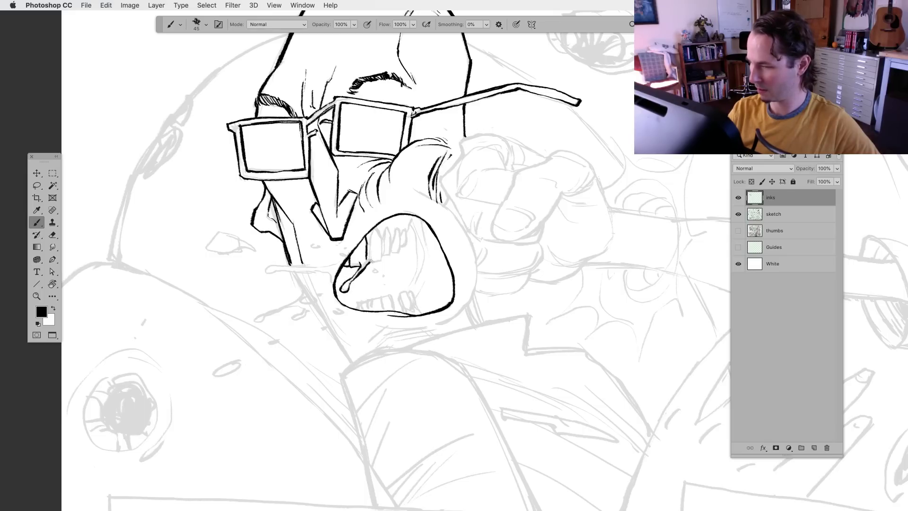
pyautogui.moveTo(369, 247)
pyautogui.mouseDown()
pyautogui.moveTo(370, 263)
pyautogui.moveTo(377, 228)
pyautogui.moveTo(382, 262)
pyautogui.moveTo(372, 261)
pyautogui.moveTo(386, 227)
pyautogui.moveTo(394, 241)
pyautogui.moveTo(383, 257)
pyautogui.moveTo(400, 229)
pyautogui.moveTo(399, 253)
pyautogui.moveTo(405, 227)
pyautogui.mouseUp()
pyautogui.moveTo(404, 226)
pyautogui.mouseDown()
pyautogui.moveTo(400, 248)
pyautogui.moveTo(411, 219)
pyautogui.moveTo(410, 284)
pyautogui.mouseUp()
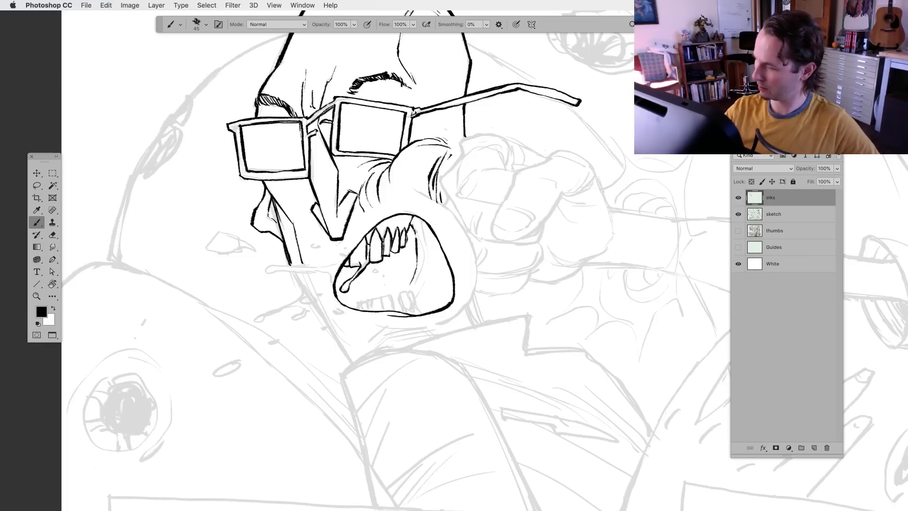
# Ink the stretched cheek folds inside the near side of the open mouth
pyautogui.moveTo(416, 393); pyautogui.dragTo(422, 385)
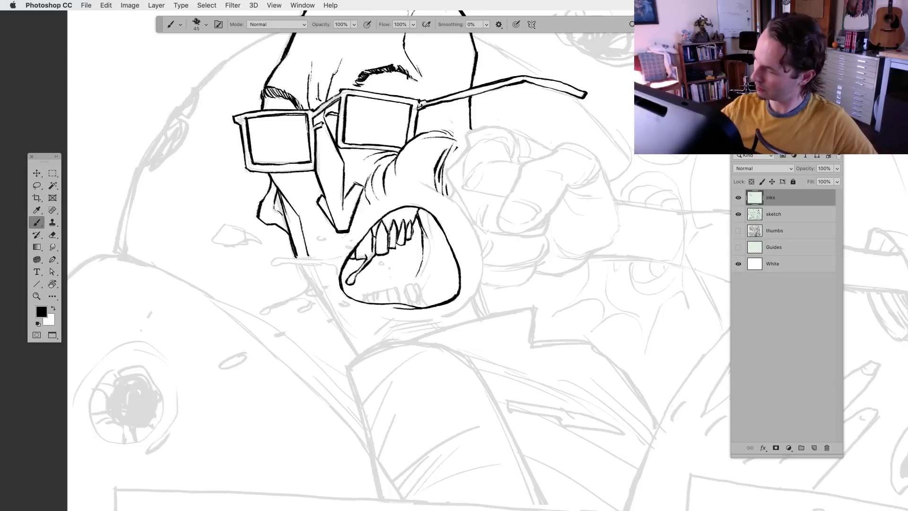
pyautogui.moveTo(428, 236)
pyautogui.mouseDown()
pyautogui.moveTo(418, 294)
pyautogui.moveTo(428, 282)
pyautogui.mouseUp()
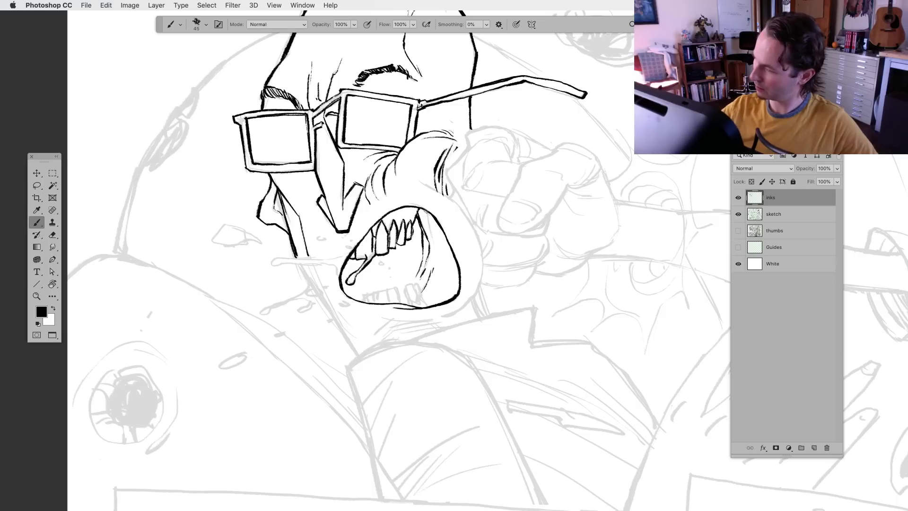
pyautogui.moveTo(431, 210); pyautogui.dragTo(428, 246)
pyautogui.moveTo(457, 302)
pyautogui.mouseDown()
pyautogui.moveTo(459, 333)
pyautogui.moveTo(463, 326)
pyautogui.mouseUp()
# Ink the small droplets inside the mouth and the uneven row of lower teeth
pyautogui.moveTo(406, 235); pyautogui.dragTo(403, 250)
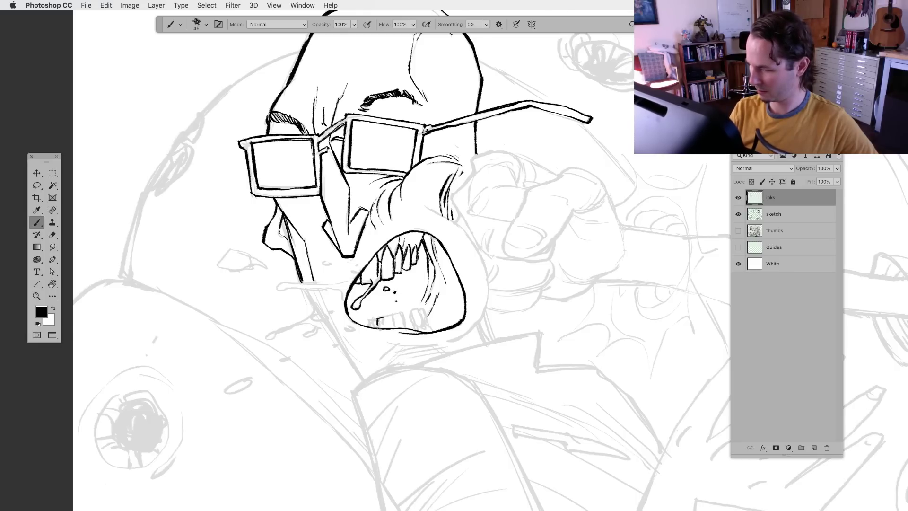
pyautogui.moveTo(383, 317)
pyautogui.mouseDown()
pyautogui.moveTo(381, 329)
pyautogui.moveTo(403, 324)
pyautogui.moveTo(371, 327)
pyautogui.mouseUp()
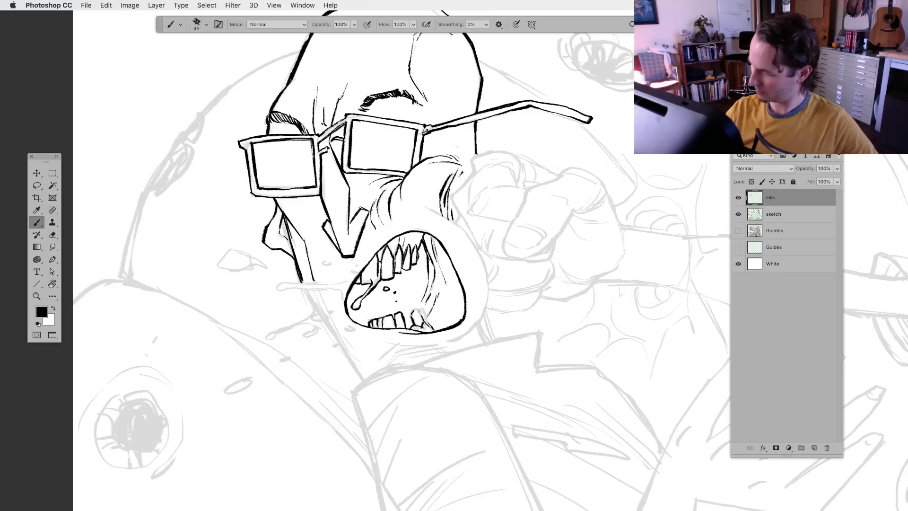
pyautogui.moveTo(418, 307)
pyautogui.mouseDown()
pyautogui.moveTo(430, 323)
pyautogui.moveTo(428, 386)
pyautogui.moveTo(415, 371)
pyautogui.moveTo(423, 317)
pyautogui.mouseUp()
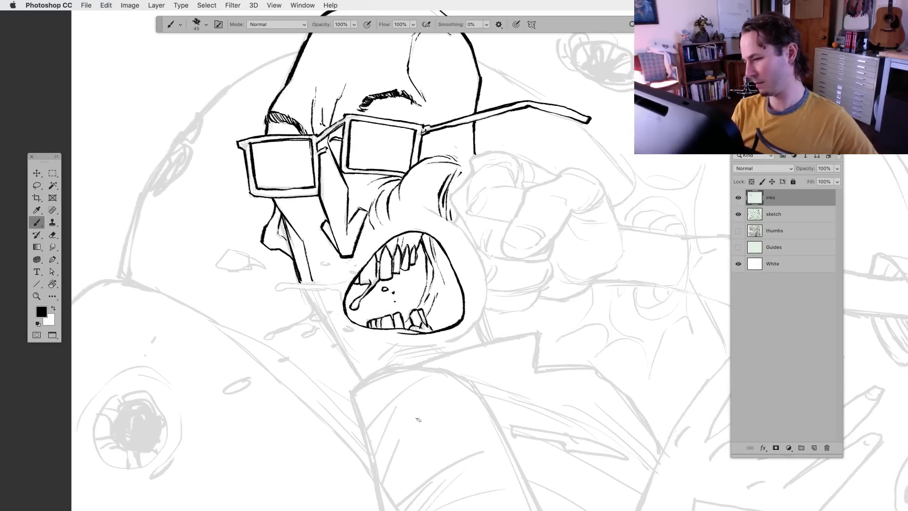
# Ink the thick outer contour around the mouth from the cheek fold down to the chin and tidy its edge
pyautogui.moveTo(391, 405); pyautogui.dragTo(380, 420)
pyautogui.moveTo(405, 379); pyautogui.dragTo(308, 362)
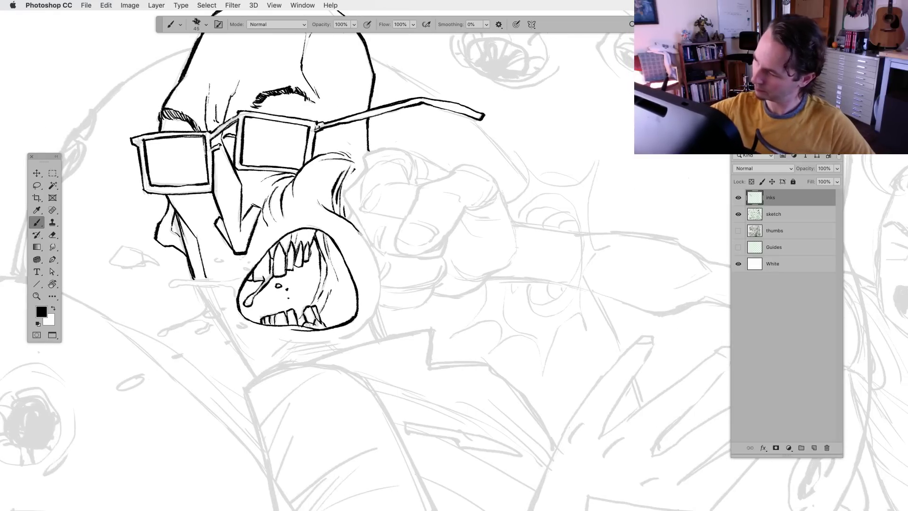
pyautogui.moveTo(358, 232)
pyautogui.mouseDown()
pyautogui.moveTo(380, 289)
pyautogui.moveTo(370, 319)
pyautogui.moveTo(339, 337)
pyautogui.mouseUp()
pyautogui.press('l')
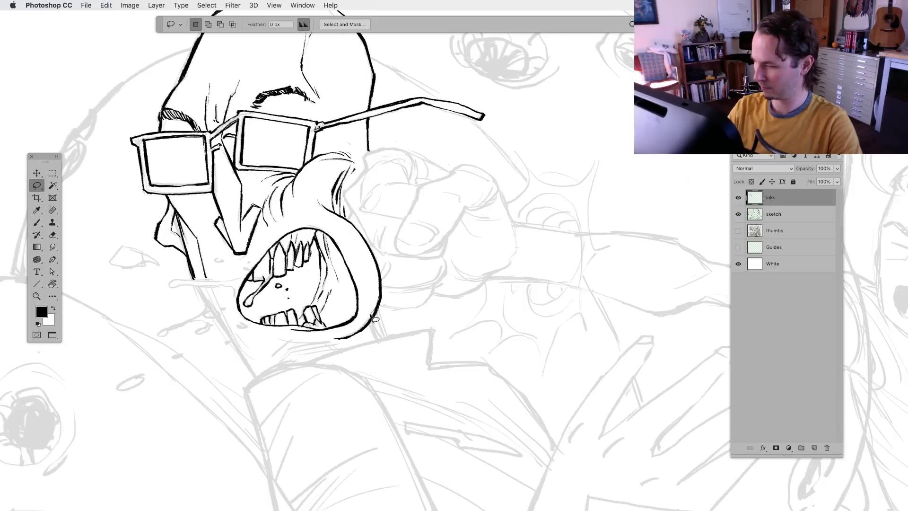
pyautogui.click(36, 222)
pyautogui.moveTo(352, 339); pyautogui.dragTo(401, 322)
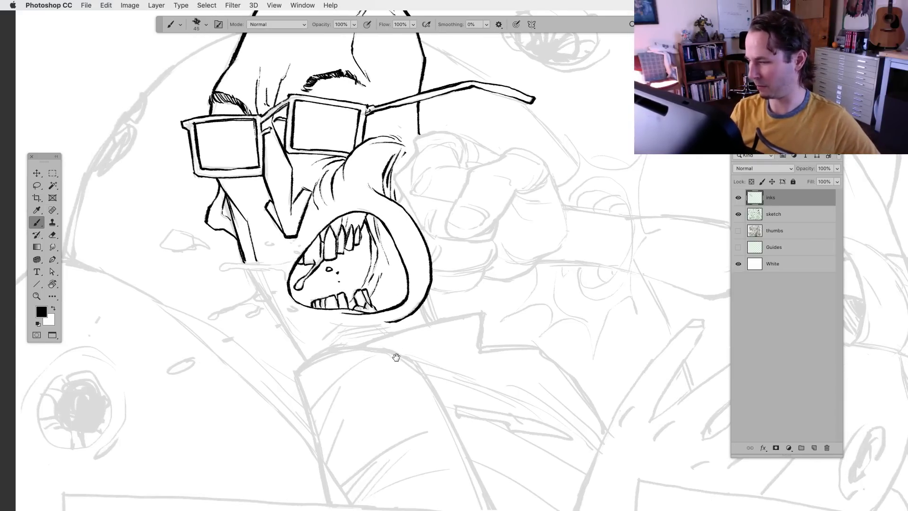
# Ink the lower spit strand and droplets flying off the far cheek, and extend the jaw line down to the collar
pyautogui.moveTo(396, 357); pyautogui.dragTo(397, 365)
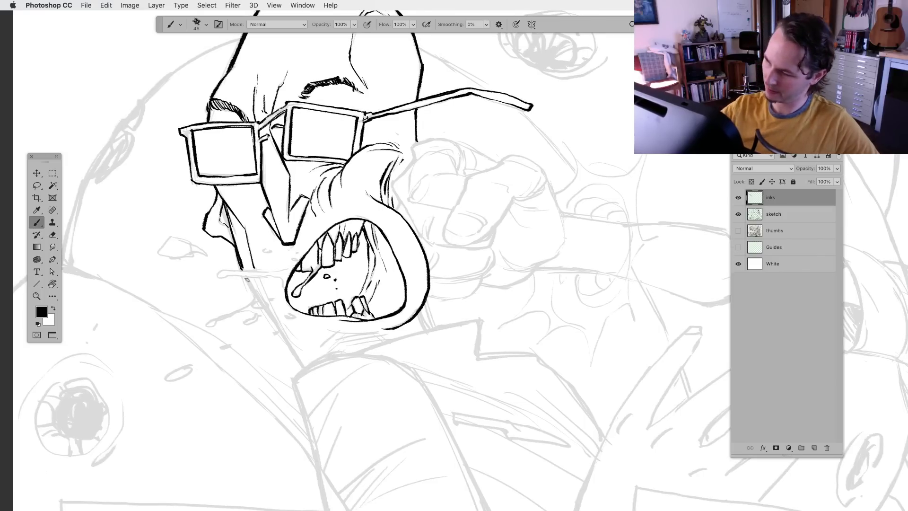
pyautogui.moveTo(245, 276)
pyautogui.mouseDown()
pyautogui.moveTo(351, 359)
pyautogui.moveTo(399, 338)
pyautogui.moveTo(337, 264)
pyautogui.moveTo(287, 291)
pyautogui.moveTo(348, 271)
pyautogui.mouseUp()
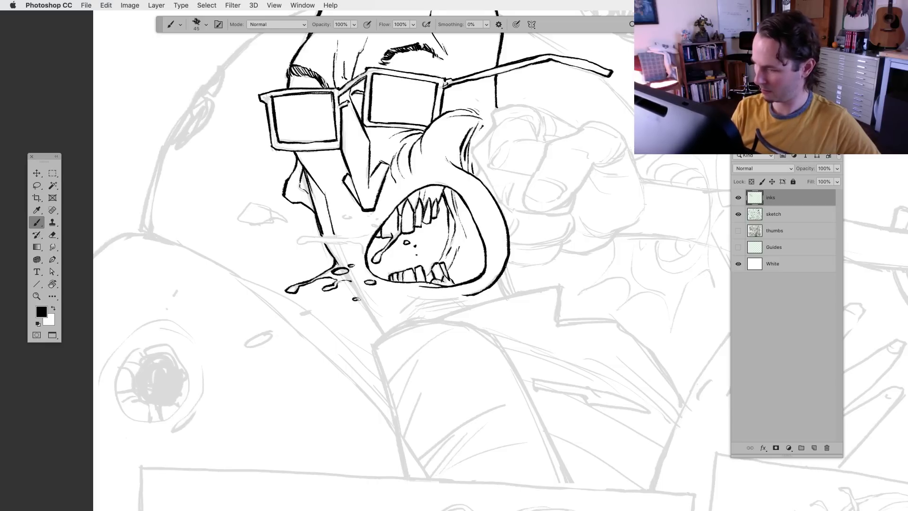
pyautogui.moveTo(308, 311); pyautogui.dragTo(307, 314)
pyautogui.moveTo(260, 335)
pyautogui.mouseDown()
pyautogui.moveTo(249, 346)
pyautogui.moveTo(270, 333)
pyautogui.moveTo(256, 337)
pyautogui.mouseUp()
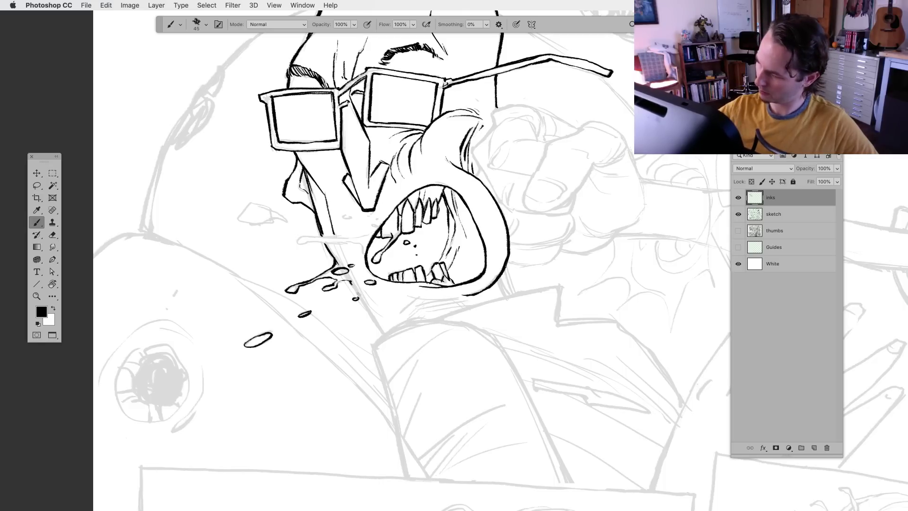
pyautogui.moveTo(349, 281); pyautogui.dragTo(383, 333)
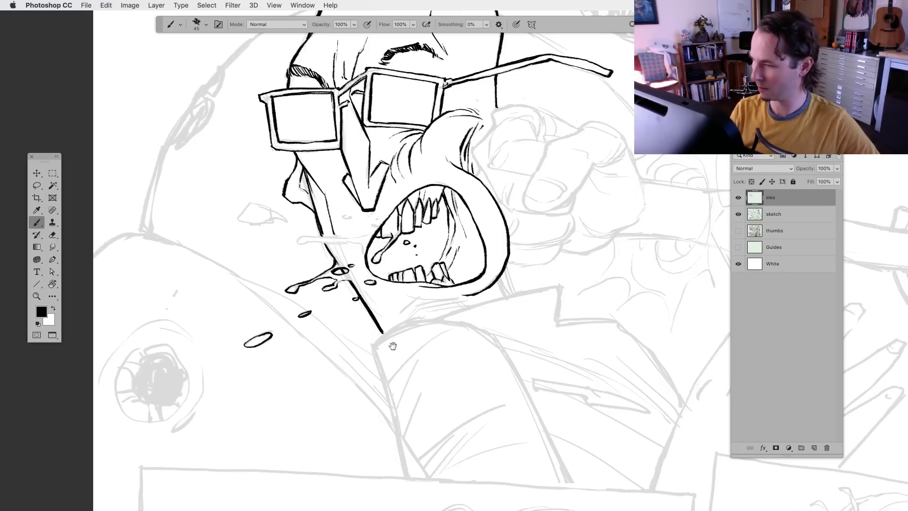
# Ink the upper spit strand shooting from the mouth across the far cheek and the droplets below the nose
pyautogui.moveTo(391, 345); pyautogui.dragTo(495, 383)
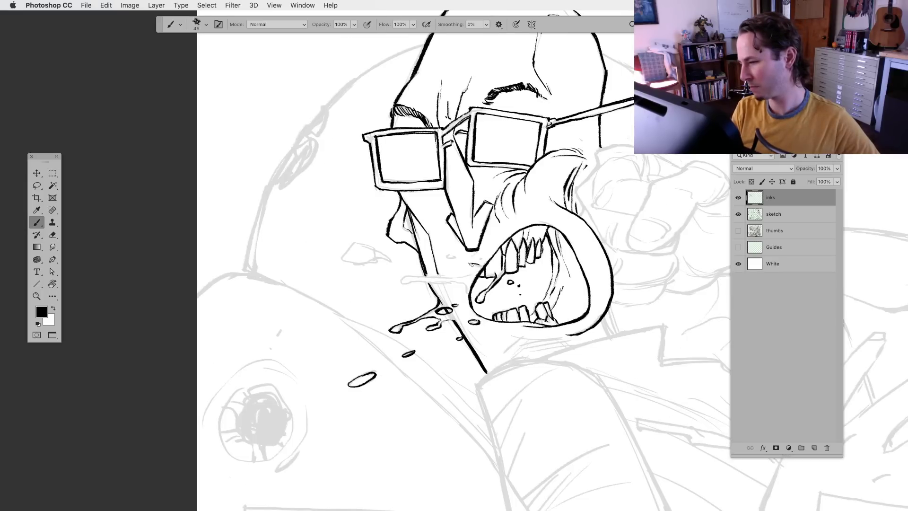
pyautogui.moveTo(451, 256)
pyautogui.mouseDown()
pyautogui.moveTo(443, 276)
pyautogui.moveTo(402, 278)
pyautogui.moveTo(464, 283)
pyautogui.mouseUp()
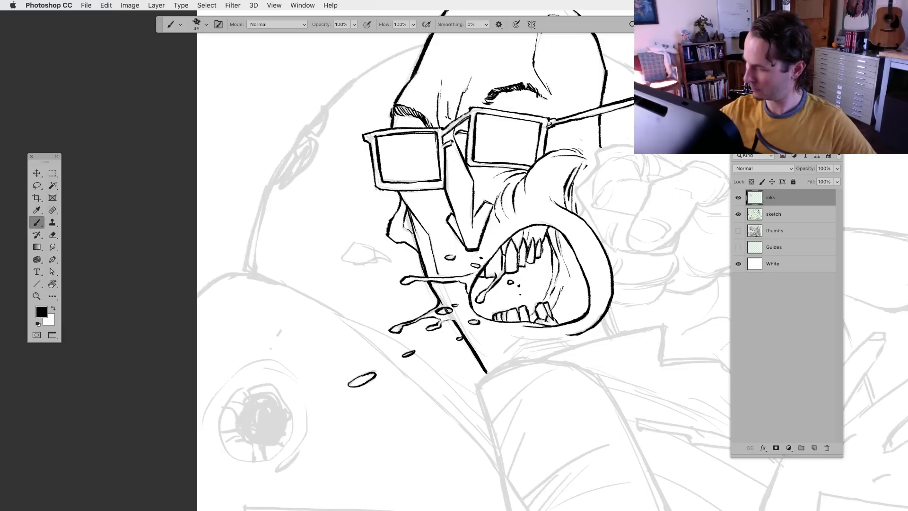
pyautogui.press('l')
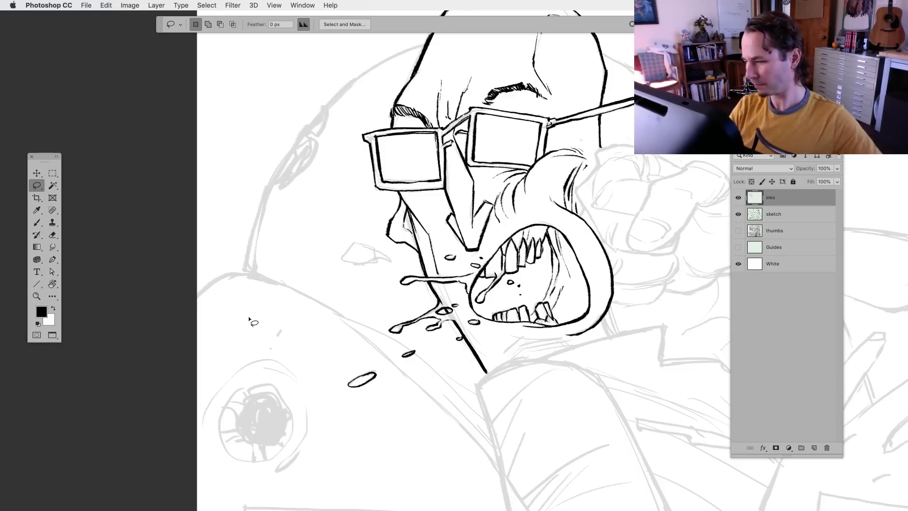
pyautogui.press('b')
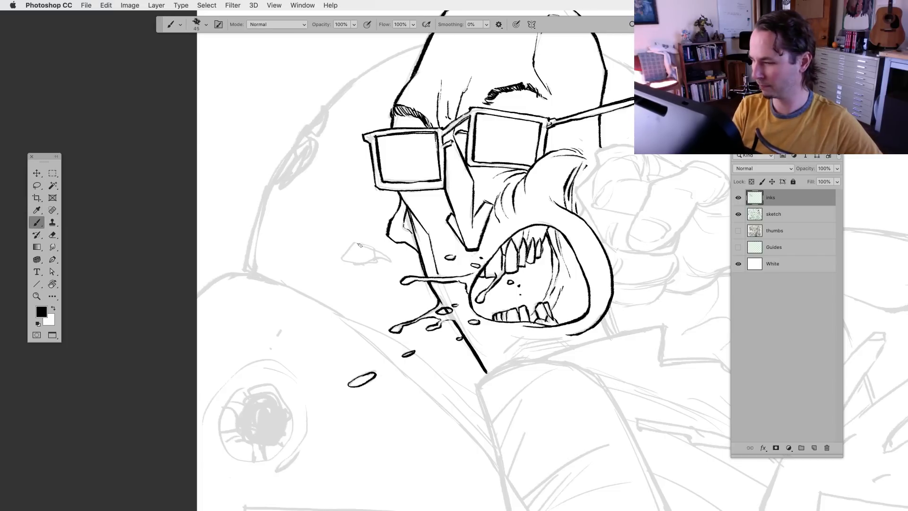
# Ink the knocked-out tooth flying through the air beyond the far cheek, including its root and inner detail
pyautogui.moveTo(357, 244); pyautogui.dragTo(343, 256)
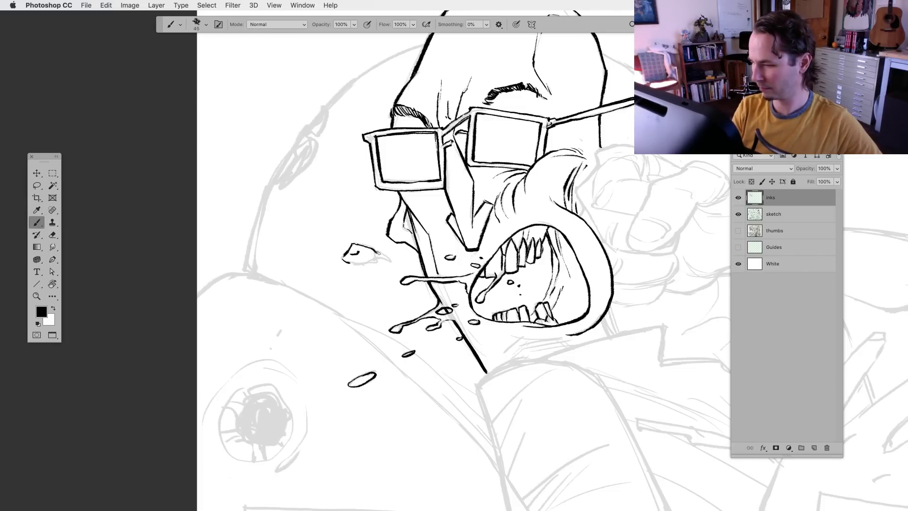
pyautogui.moveTo(378, 253)
pyautogui.mouseDown()
pyautogui.moveTo(388, 259)
pyautogui.moveTo(342, 260)
pyautogui.mouseUp()
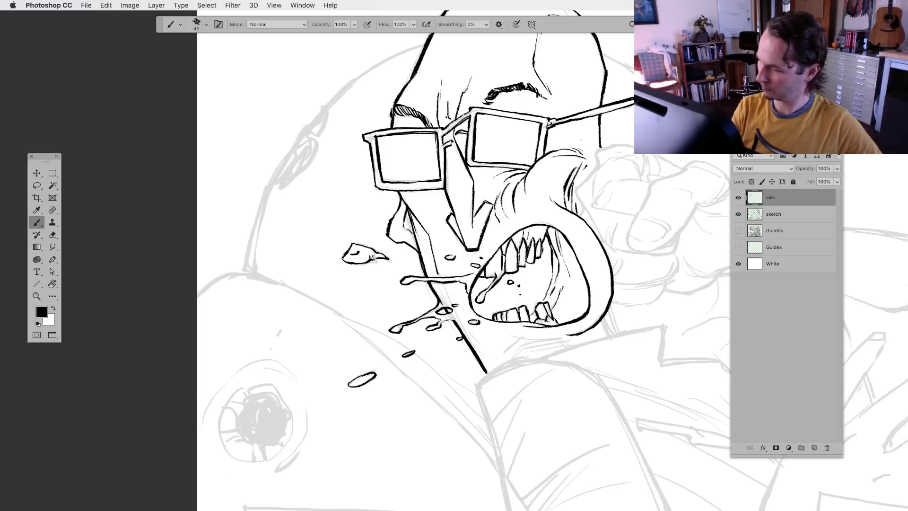
pyautogui.scroll(-1, 416, 405)
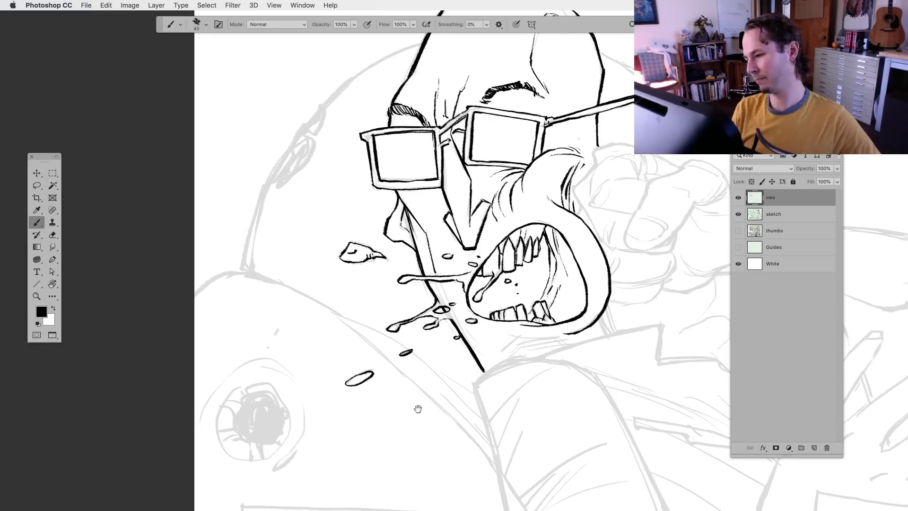
pyautogui.hscroll(3, 416, 401)
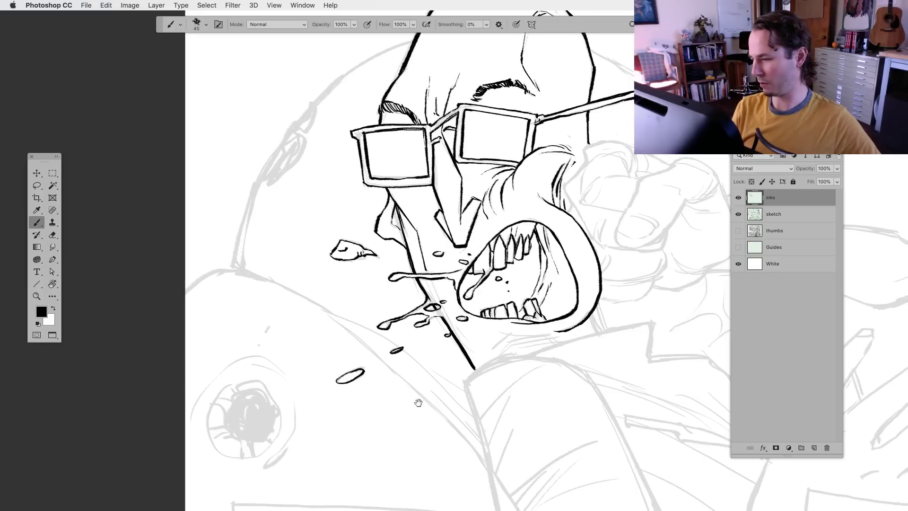
# Ink the chin line beneath the lower lip and hatch the shadow on the neck below it
pyautogui.hscroll(2, 423, 399)
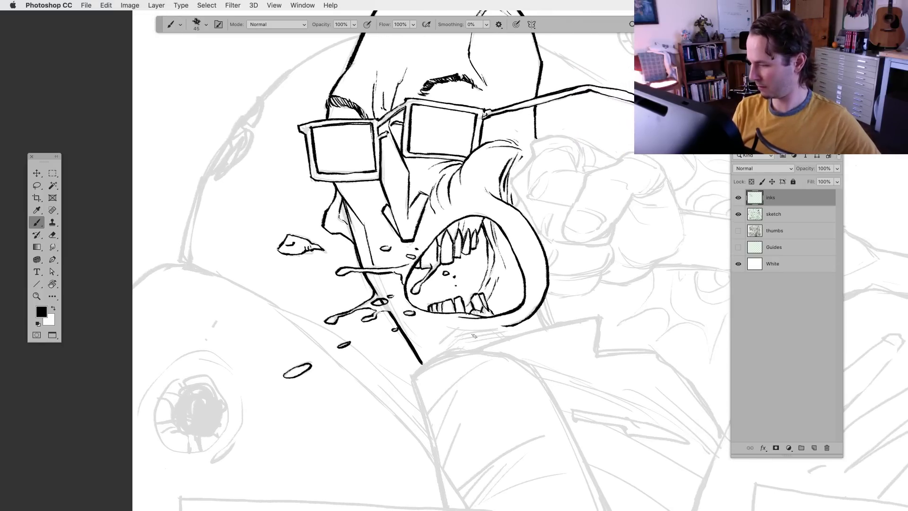
pyautogui.moveTo(479, 330); pyautogui.dragTo(444, 327)
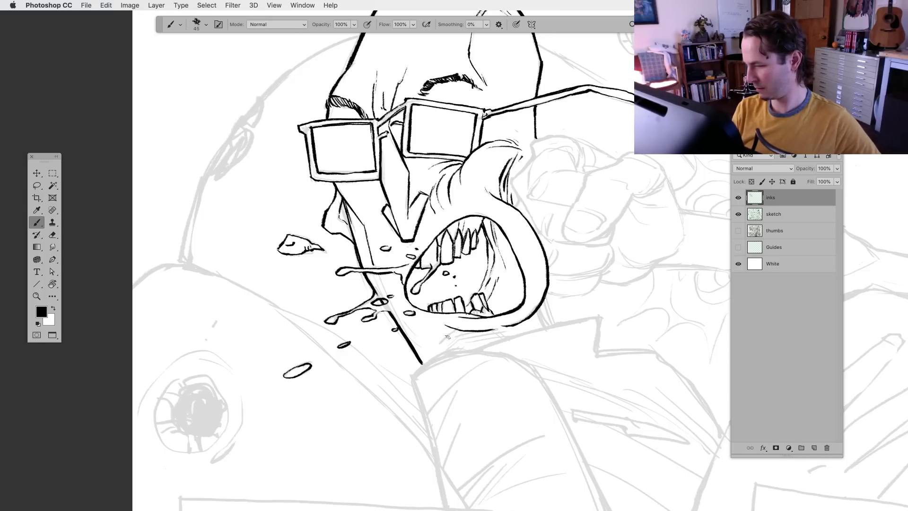
pyautogui.moveTo(448, 340); pyautogui.dragTo(503, 337)
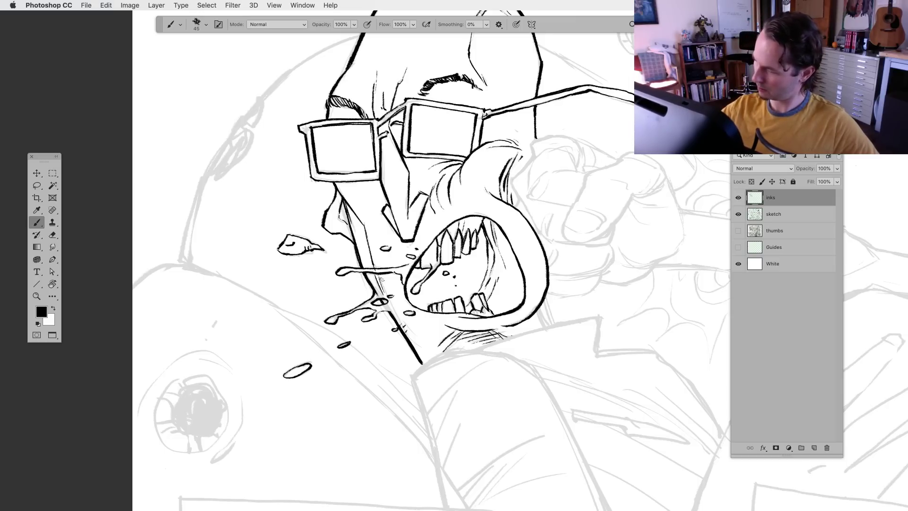
# Stipple beard stubble along the far jaw and cheek, from the collar up toward the ear
pyautogui.moveTo(390, 304); pyautogui.dragTo(419, 349)
pyautogui.moveTo(415, 342)
pyautogui.mouseDown()
pyautogui.moveTo(430, 355)
pyautogui.moveTo(431, 344)
pyautogui.moveTo(408, 331)
pyautogui.mouseUp()
pyautogui.moveTo(406, 318); pyautogui.dragTo(412, 331)
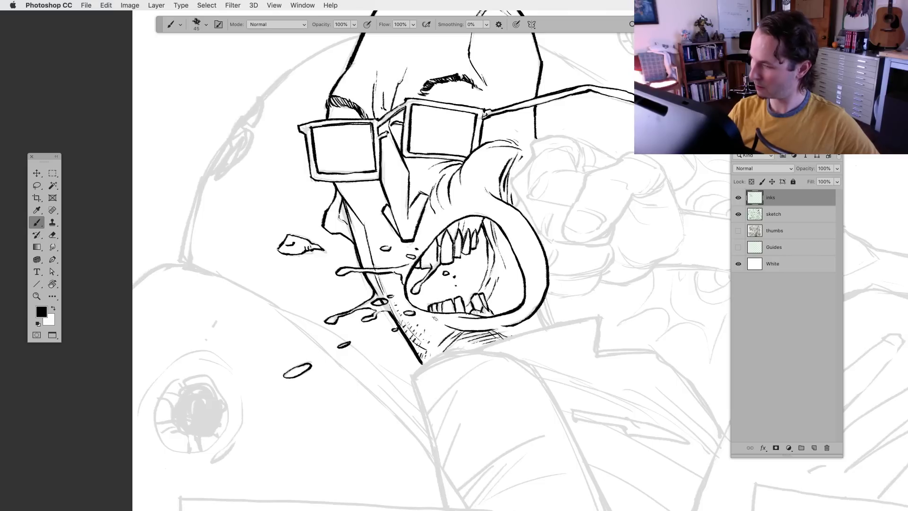
pyautogui.moveTo(363, 251); pyautogui.dragTo(367, 259)
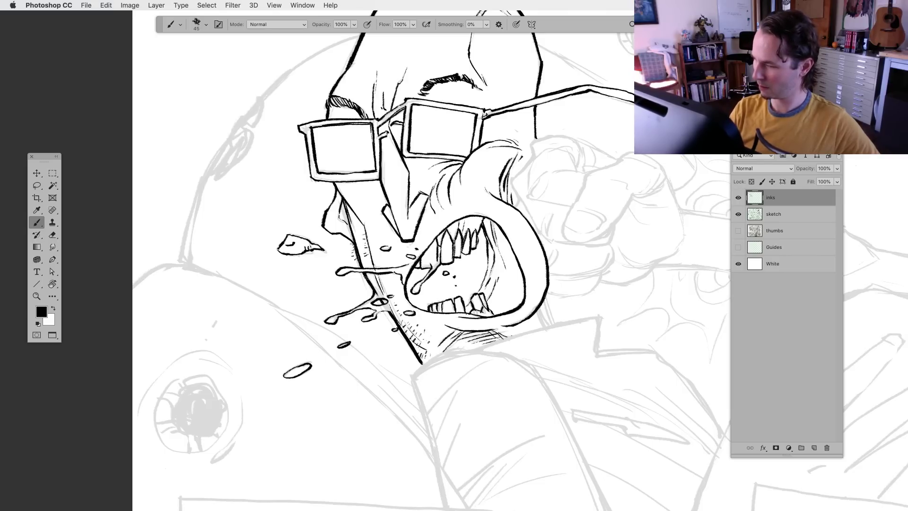
pyautogui.moveTo(364, 279); pyautogui.dragTo(373, 285)
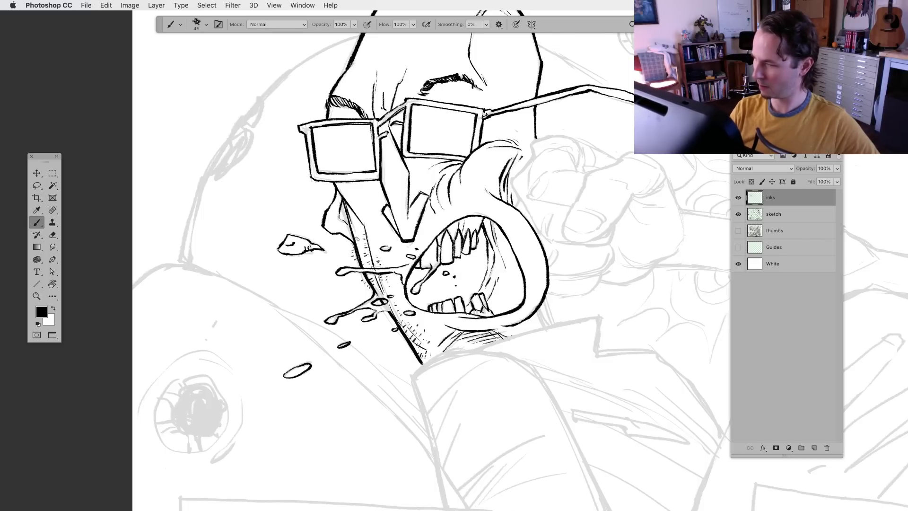
# Ink diagonal glare lines across both lenses of the glasses, undoing and redrawing the misplaced strokes
pyautogui.hscroll(3, 429, 281)
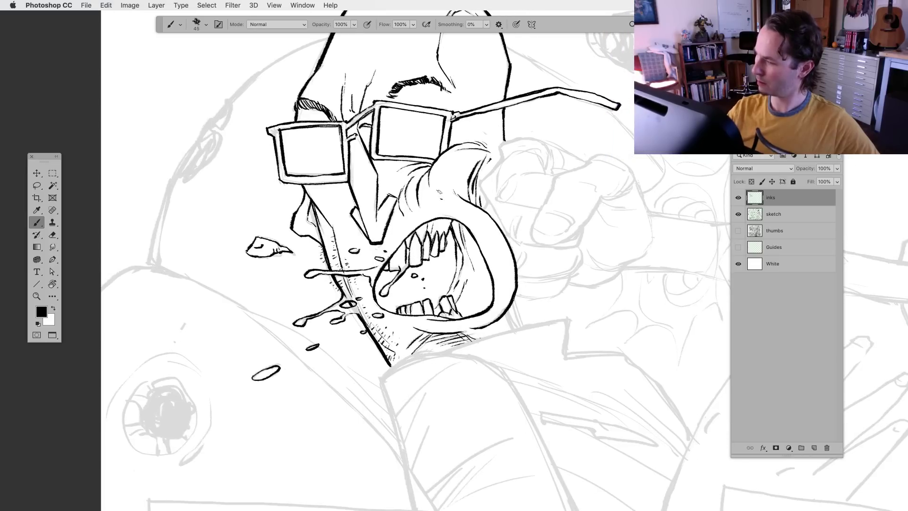
pyautogui.moveTo(495, 385); pyautogui.dragTo(444, 405)
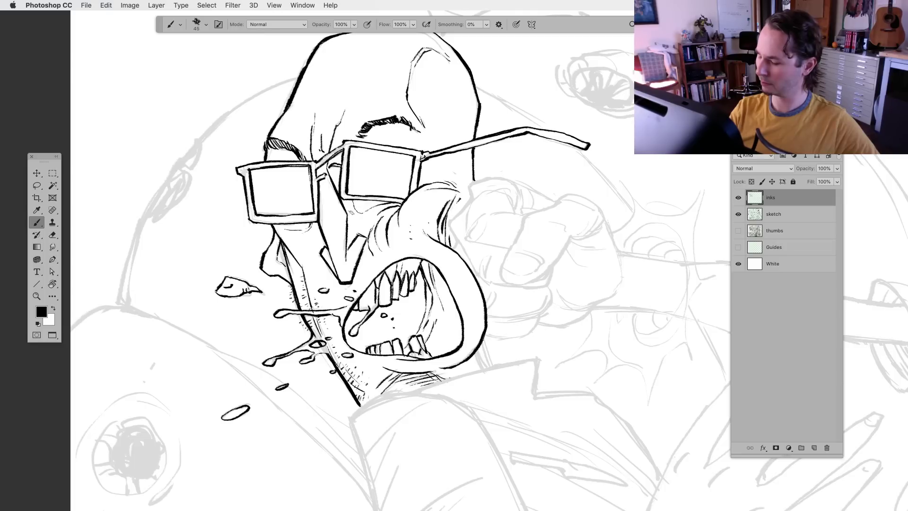
pyautogui.moveTo(364, 211); pyautogui.dragTo(329, 289)
pyautogui.moveTo(270, 223); pyautogui.dragTo(236, 259)
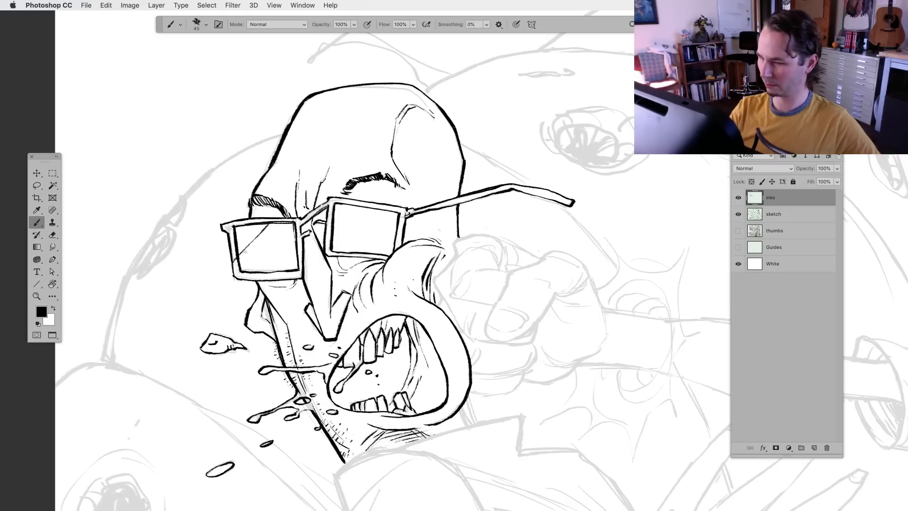
pyautogui.press('super+z')
pyautogui.moveTo(268, 224)
pyautogui.mouseDown()
pyautogui.moveTo(238, 258)
pyautogui.moveTo(364, 204)
pyautogui.moveTo(354, 213)
pyautogui.mouseUp()
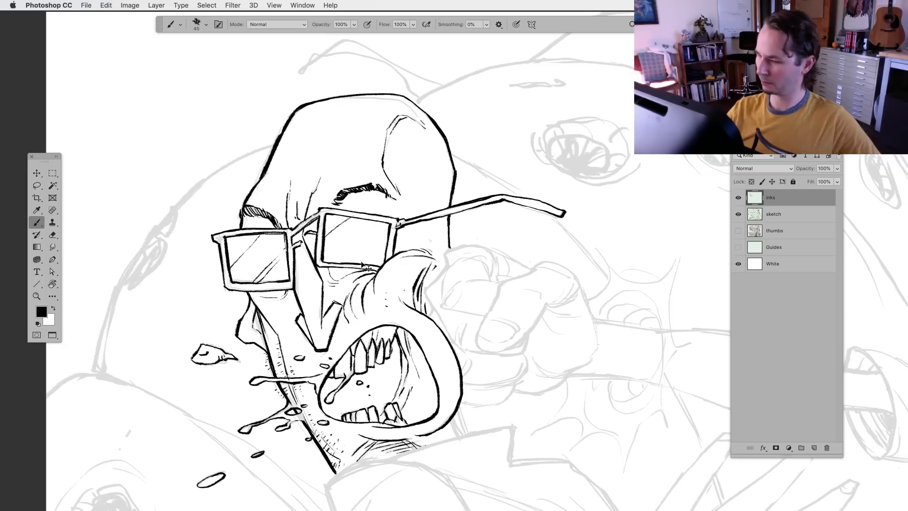
pyautogui.press('super+z')
pyautogui.moveTo(326, 245); pyautogui.dragTo(346, 218)
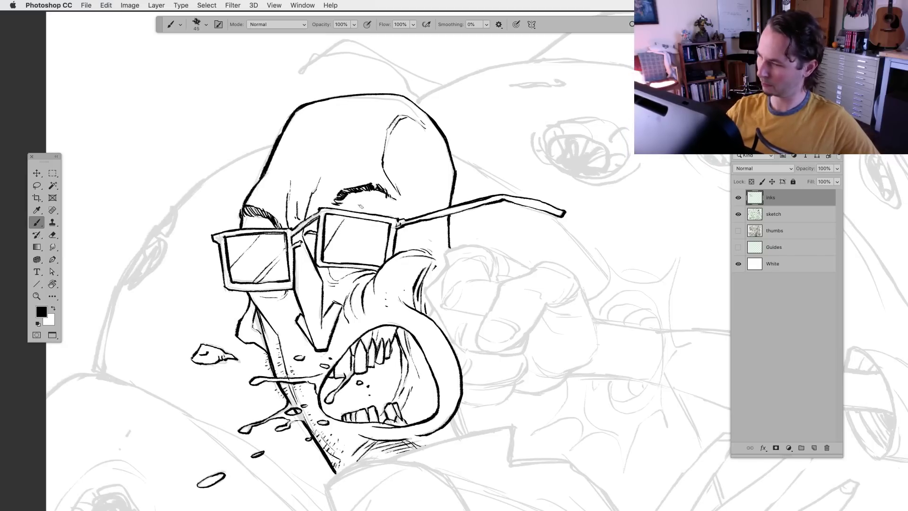
pyautogui.press('super+z')
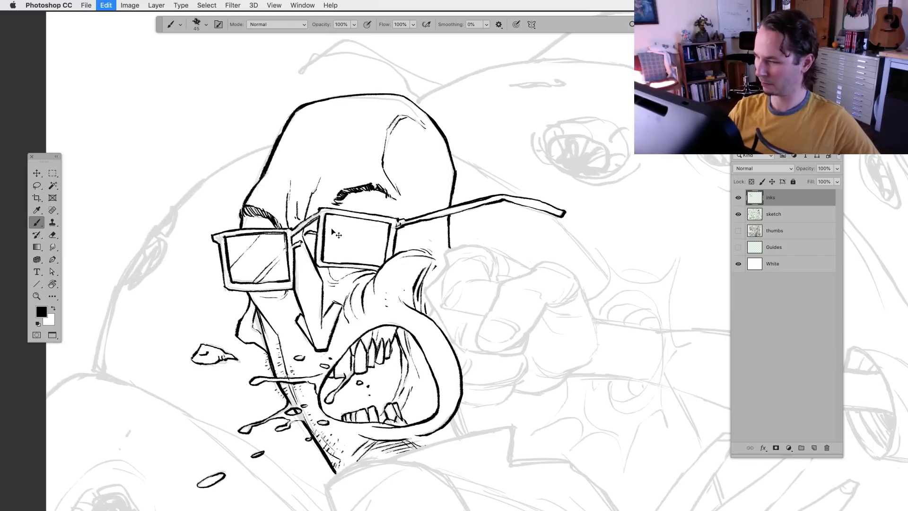
pyautogui.moveTo(322, 233); pyautogui.dragTo(360, 217)
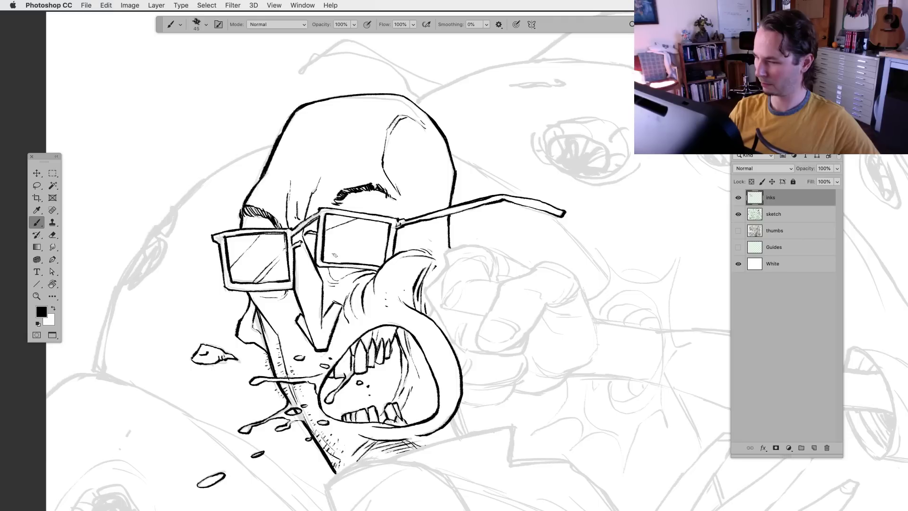
pyautogui.moveTo(352, 261); pyautogui.dragTo(390, 241)
# Add small crease marks on the near cheek and ink the back of the neck between jaw and collar
pyautogui.moveTo(442, 363); pyautogui.dragTo(443, 365)
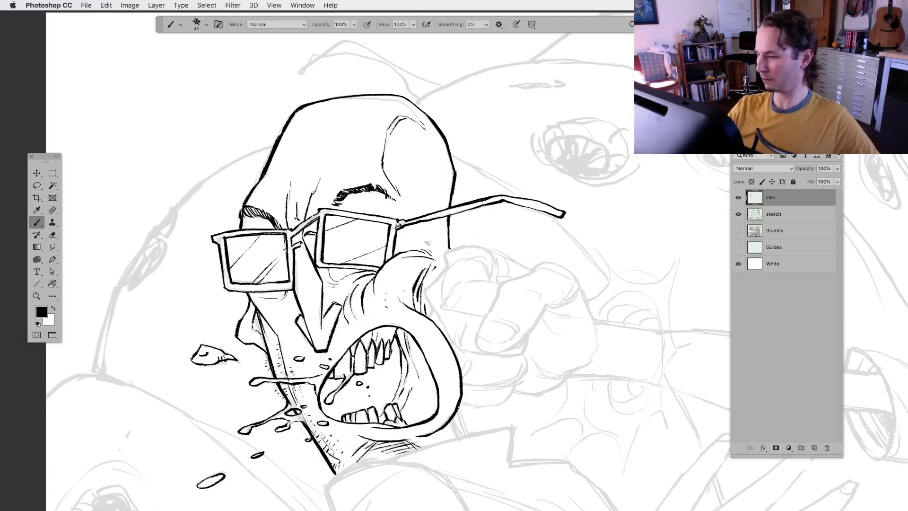
pyautogui.moveTo(462, 471); pyautogui.dragTo(453, 371)
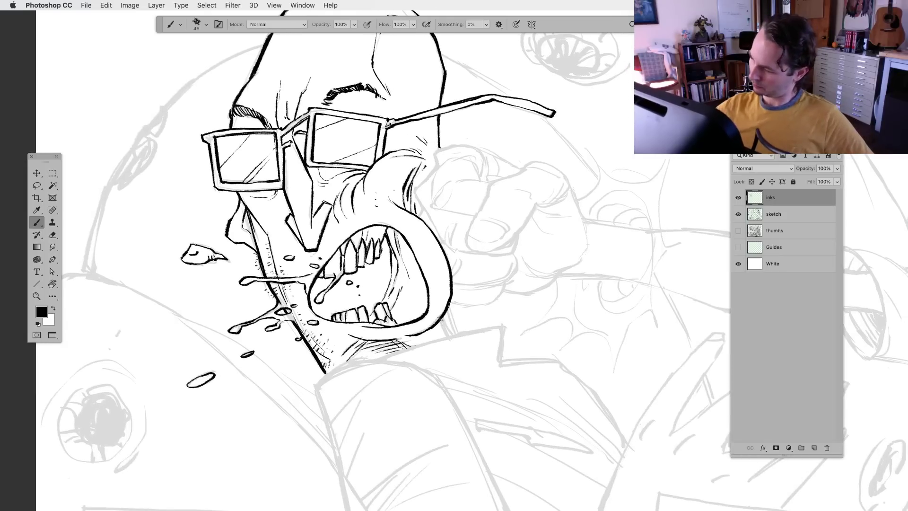
pyautogui.moveTo(444, 316); pyautogui.dragTo(457, 334)
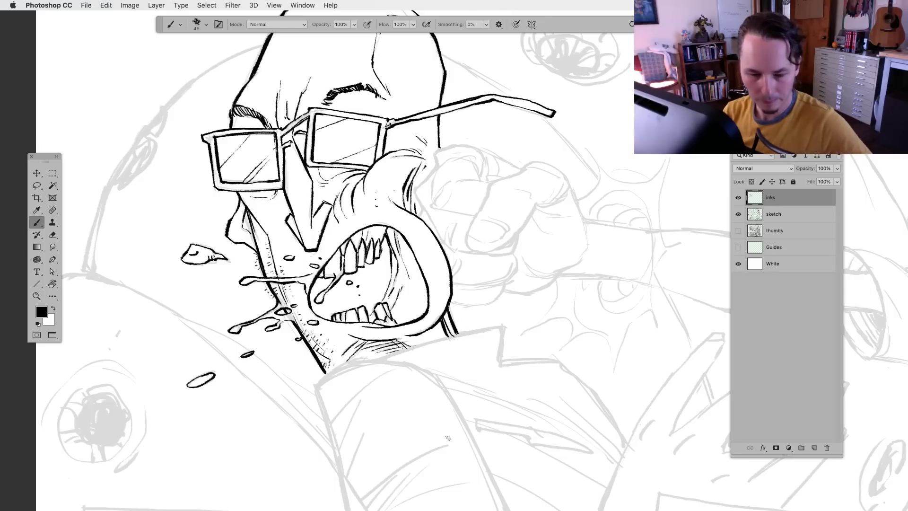
pyautogui.press('super+minus')
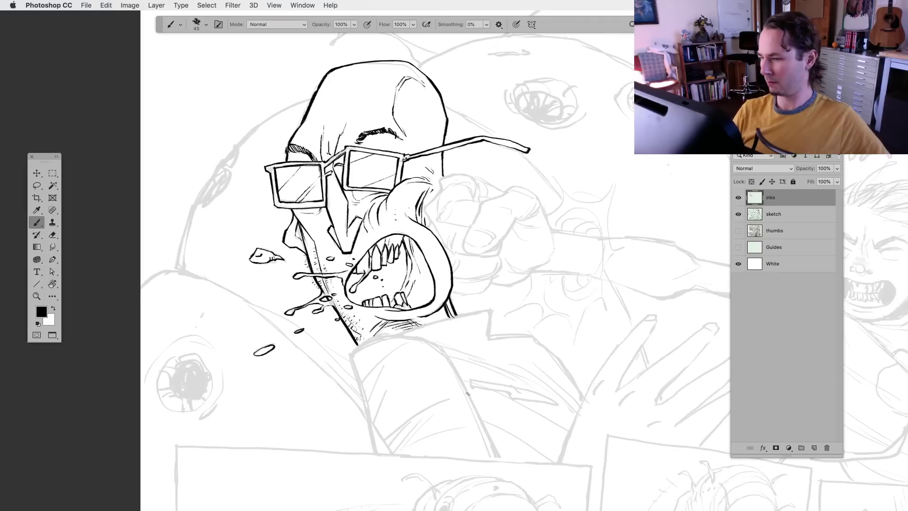
pyautogui.hscroll(5, 395, 434)
pyautogui.scroll(2, 395, 433)
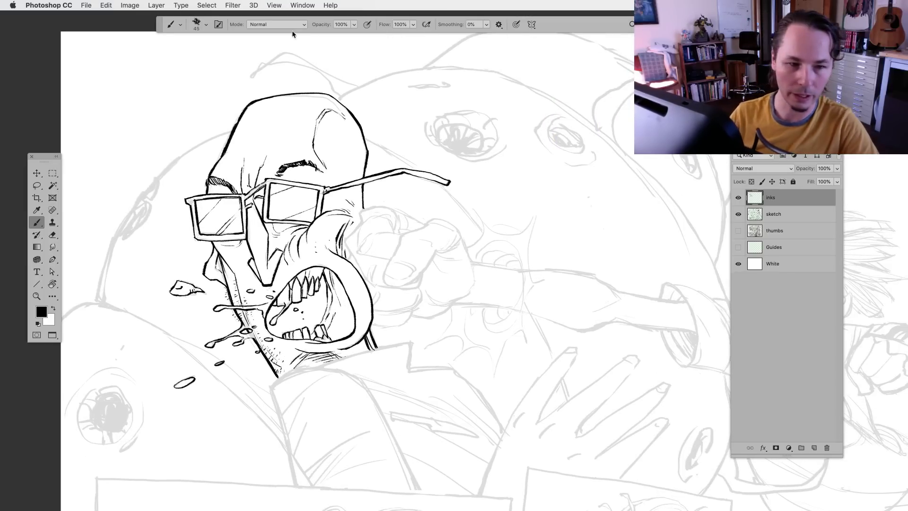
# Read the viewers' messages in the YouTube live chat, highlighting the questions about adapting to webtoon format and publishing other creators' books
pyautogui.press('Tab')
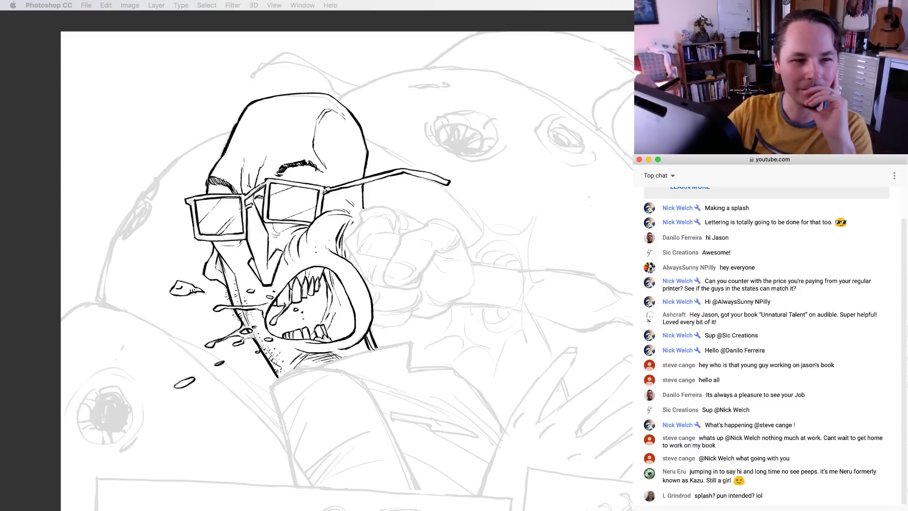
pyautogui.scroll(2, 766, 345)
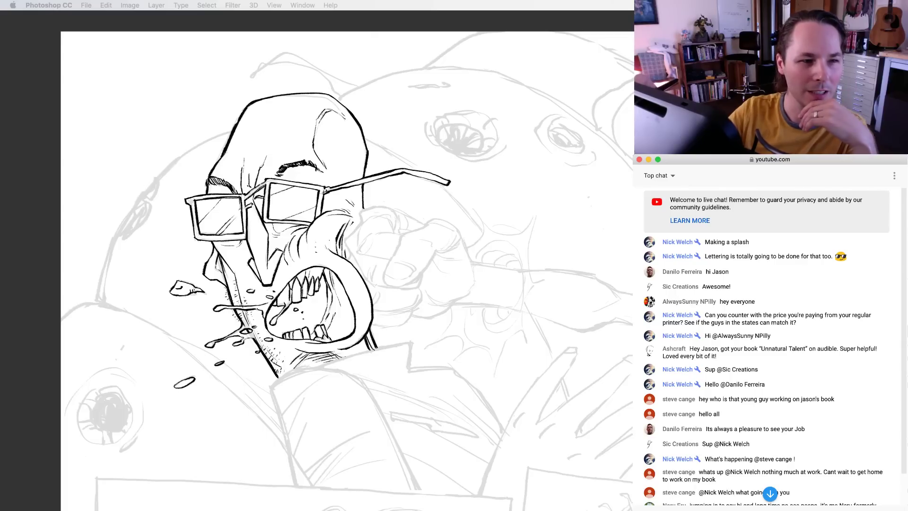
pyautogui.scroll(-2, 766, 345)
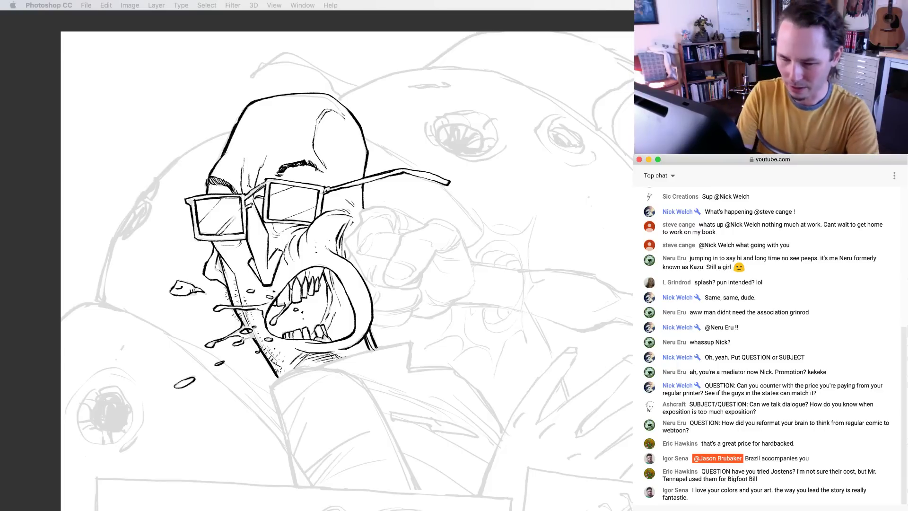
pyautogui.click(283, 223)
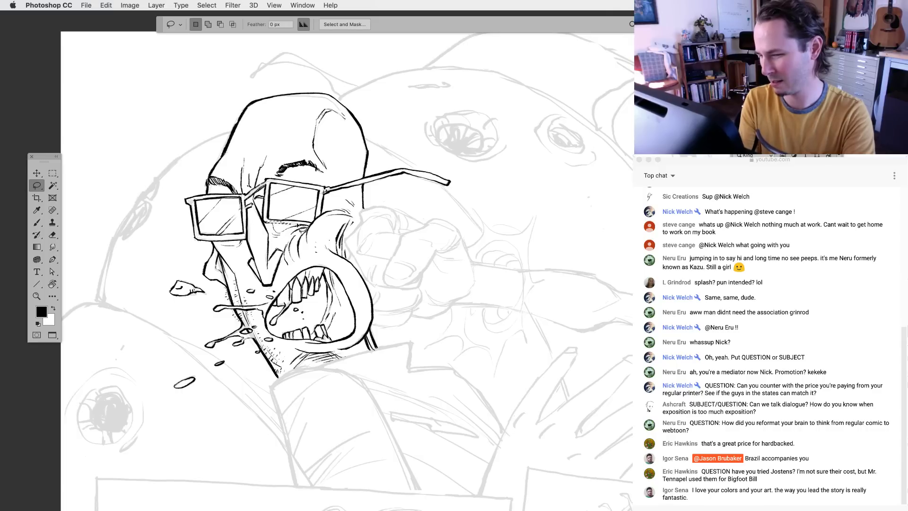
pyautogui.click(37, 223)
pyautogui.moveTo(263, 226); pyautogui.dragTo(282, 221)
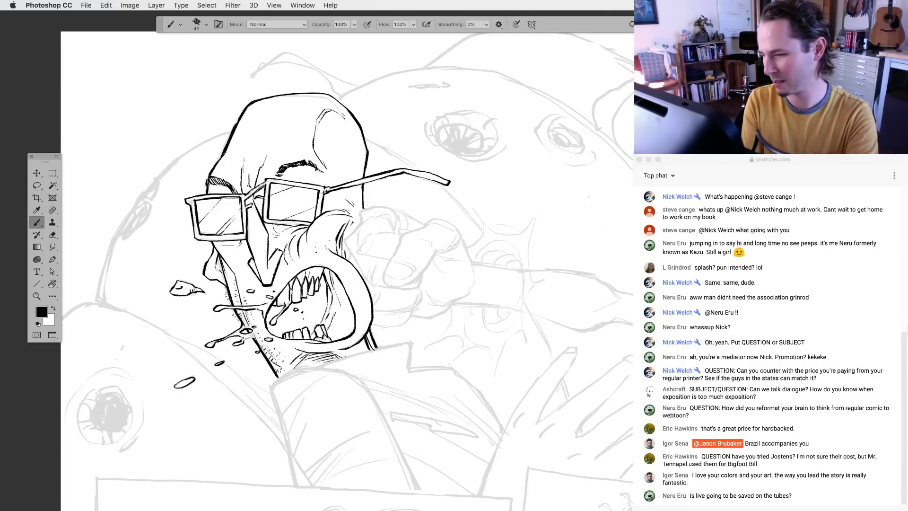
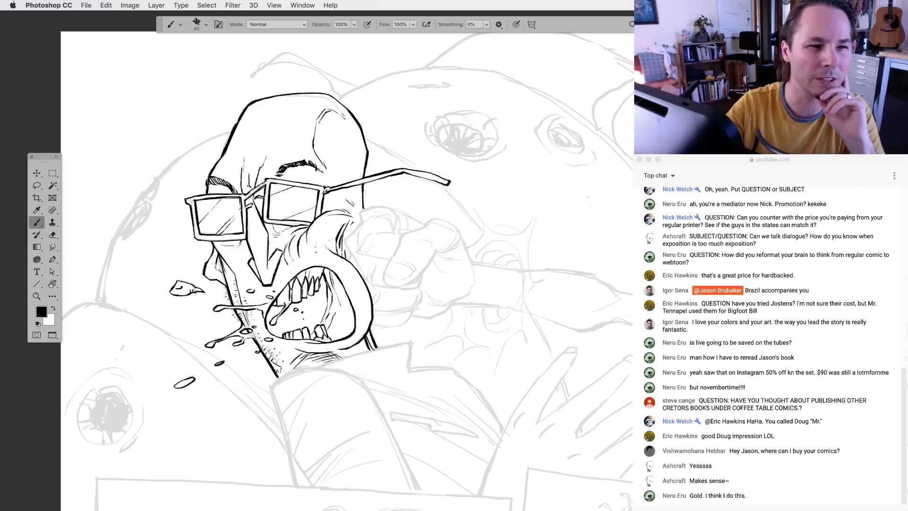
pyautogui.click(722, 256)
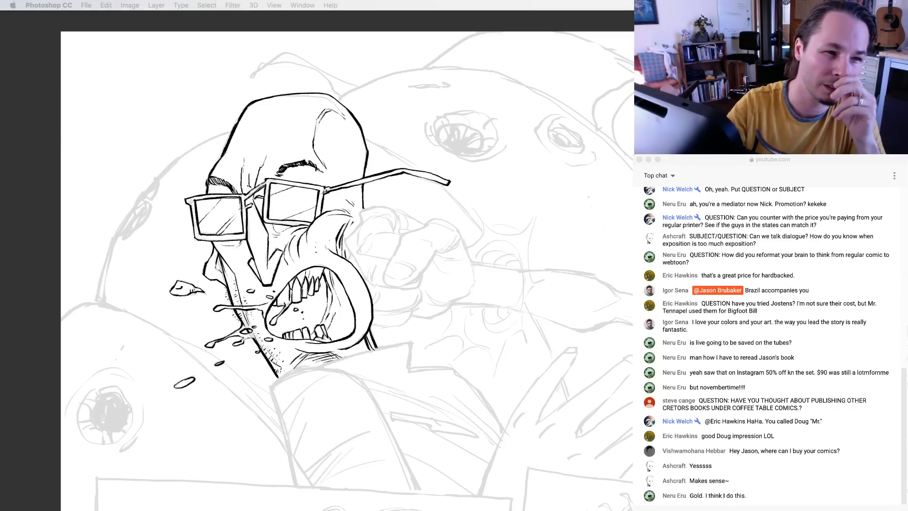
pyautogui.moveTo(722, 255); pyautogui.dragTo(689, 262)
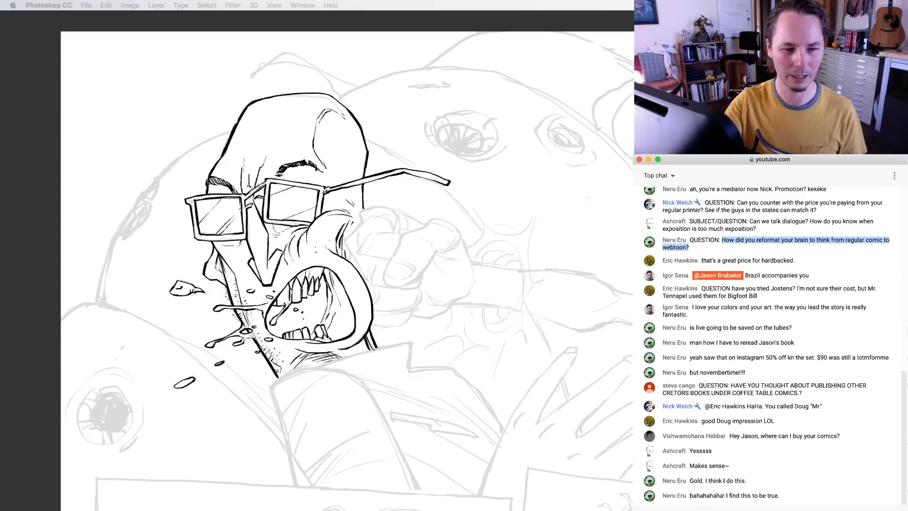
pyautogui.moveTo(732, 288); pyautogui.dragTo(757, 296)
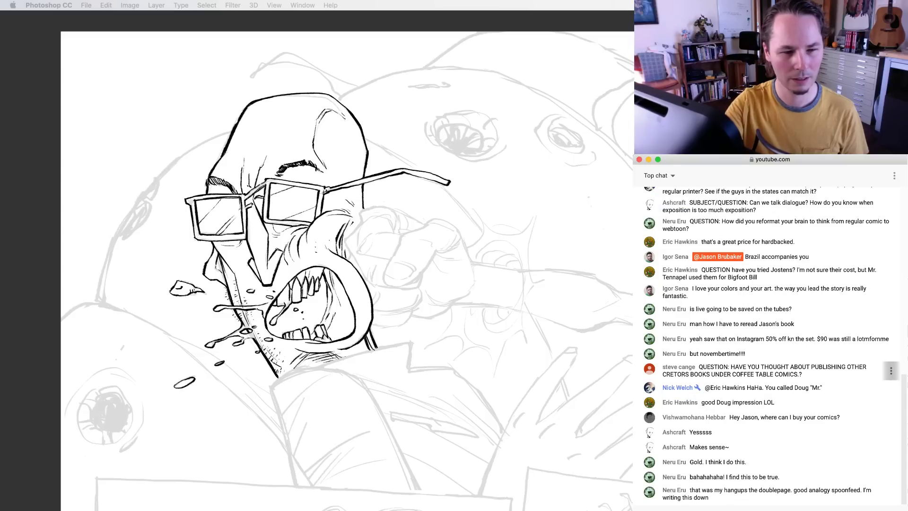
pyautogui.moveTo(730, 367); pyautogui.dragTo(802, 374)
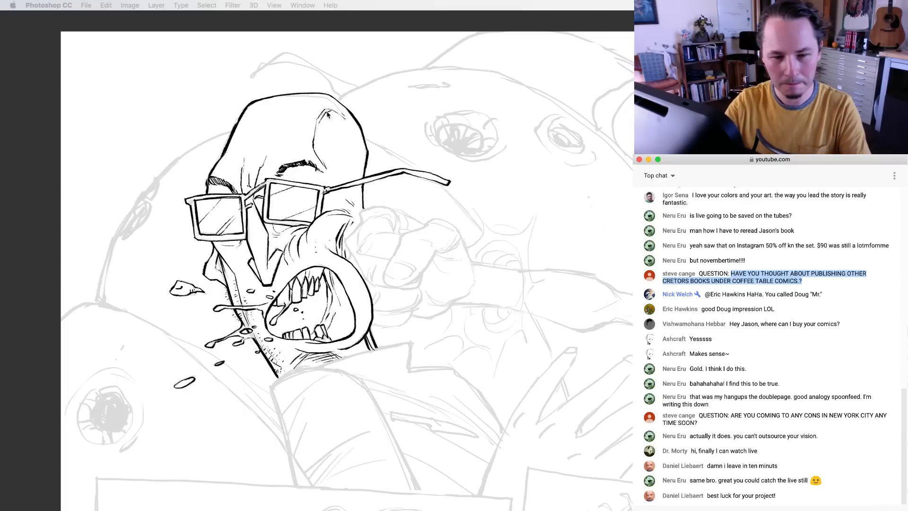
pyautogui.press('super+Tab')
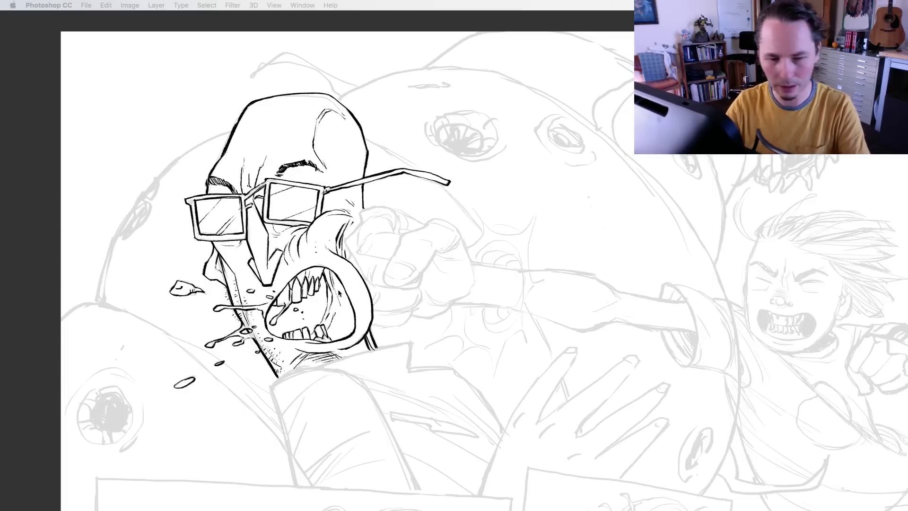
# Ink the fist's first knuckle contour where it presses into the cheek beside the glasses, undoing and redrawing the initial strokes
pyautogui.press('Tab')
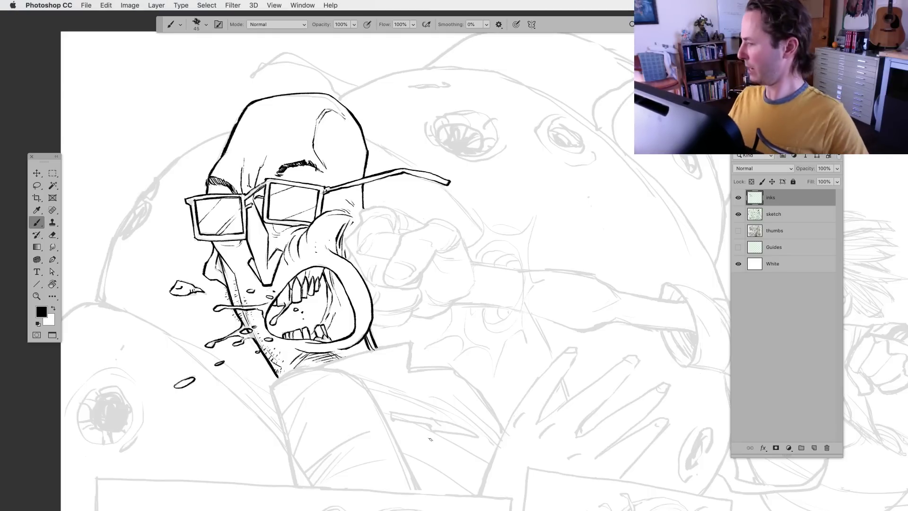
pyautogui.scroll(2, 443, 354)
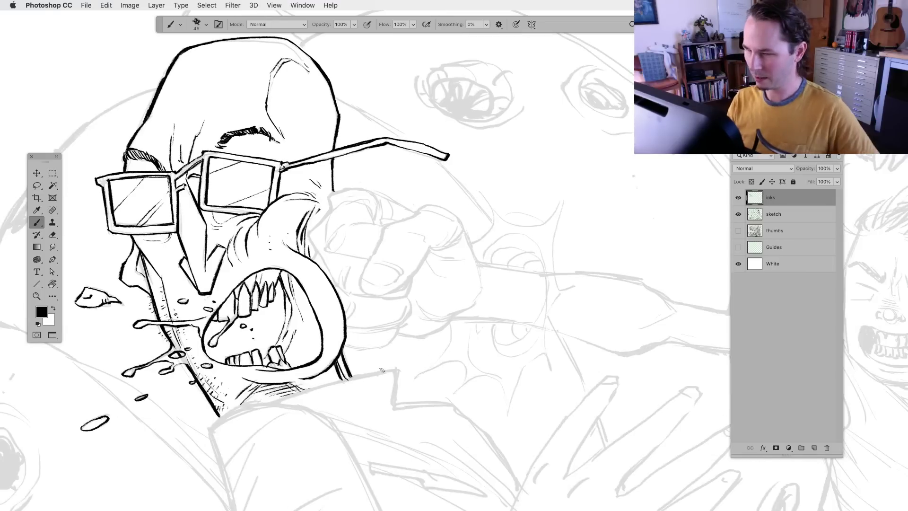
pyautogui.moveTo(374, 312)
pyautogui.mouseDown()
pyautogui.moveTo(441, 227)
pyautogui.moveTo(458, 189)
pyautogui.mouseUp()
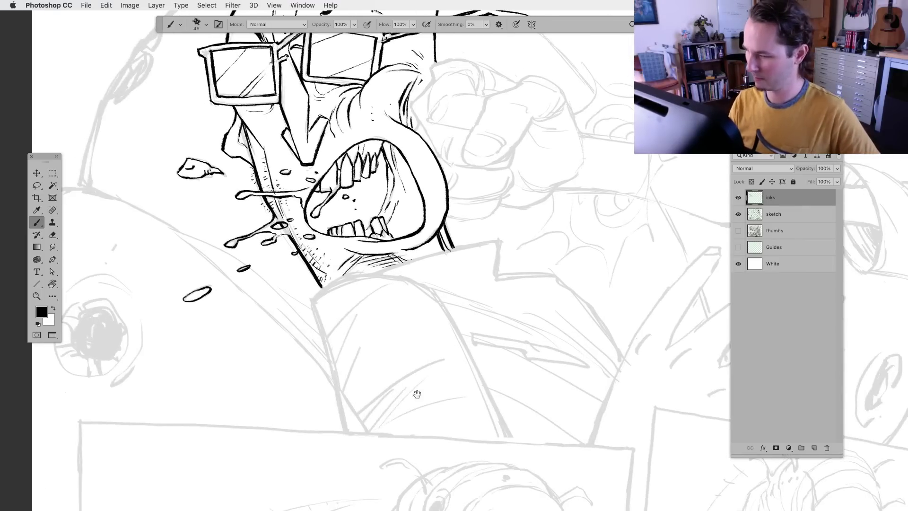
pyautogui.moveTo(416, 391)
pyautogui.mouseDown()
pyautogui.moveTo(438, 318)
pyautogui.moveTo(518, 295)
pyautogui.moveTo(558, 342)
pyautogui.mouseUp()
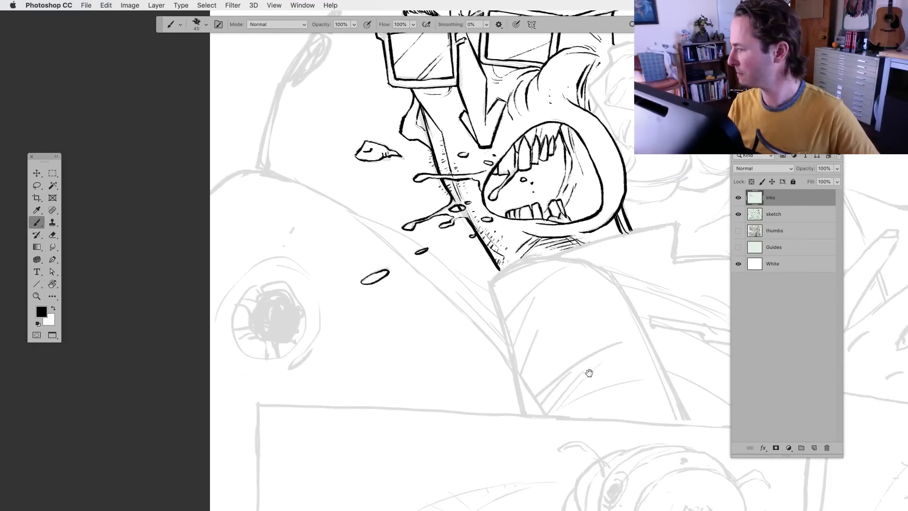
pyautogui.moveTo(443, 342); pyautogui.dragTo(331, 401)
pyautogui.moveTo(393, 346)
pyautogui.mouseDown()
pyautogui.moveTo(370, 321)
pyautogui.moveTo(350, 426)
pyautogui.moveTo(367, 395)
pyautogui.moveTo(359, 432)
pyautogui.moveTo(356, 368)
pyautogui.mouseUp()
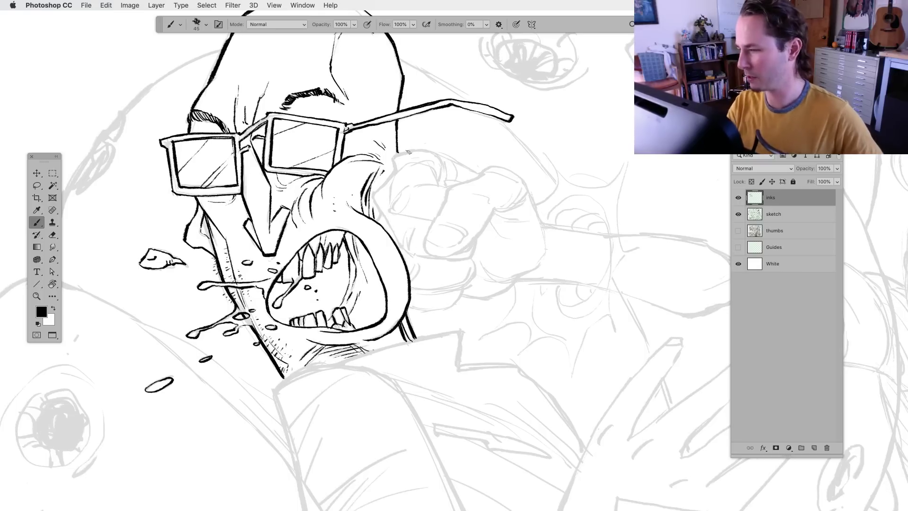
pyautogui.moveTo(414, 150)
pyautogui.mouseDown()
pyautogui.moveTo(389, 157)
pyautogui.moveTo(431, 151)
pyautogui.moveTo(394, 166)
pyautogui.moveTo(388, 204)
pyautogui.moveTo(391, 179)
pyautogui.moveTo(384, 187)
pyautogui.mouseUp()
pyautogui.press('super+z')
pyautogui.press('super+z')
pyautogui.moveTo(384, 187); pyautogui.dragTo(373, 194)
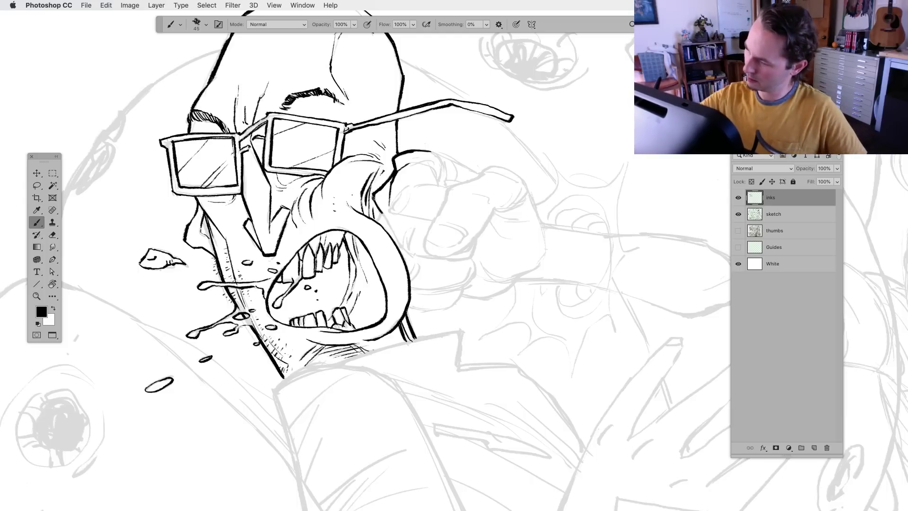
# Ink the front finger's edge against the cheek and the outline of the thumb tip with its nail
pyautogui.moveTo(371, 196)
pyautogui.mouseDown()
pyautogui.moveTo(378, 222)
pyautogui.moveTo(412, 255)
pyautogui.moveTo(409, 239)
pyautogui.moveTo(418, 258)
pyautogui.mouseUp()
pyautogui.moveTo(445, 258); pyautogui.dragTo(472, 256)
pyautogui.moveTo(451, 189)
pyautogui.mouseDown()
pyautogui.moveTo(425, 238)
pyautogui.moveTo(459, 241)
pyautogui.moveTo(443, 221)
pyautogui.moveTo(431, 227)
pyautogui.moveTo(441, 215)
pyautogui.moveTo(426, 251)
pyautogui.moveTo(447, 259)
pyautogui.moveTo(476, 236)
pyautogui.mouseUp()
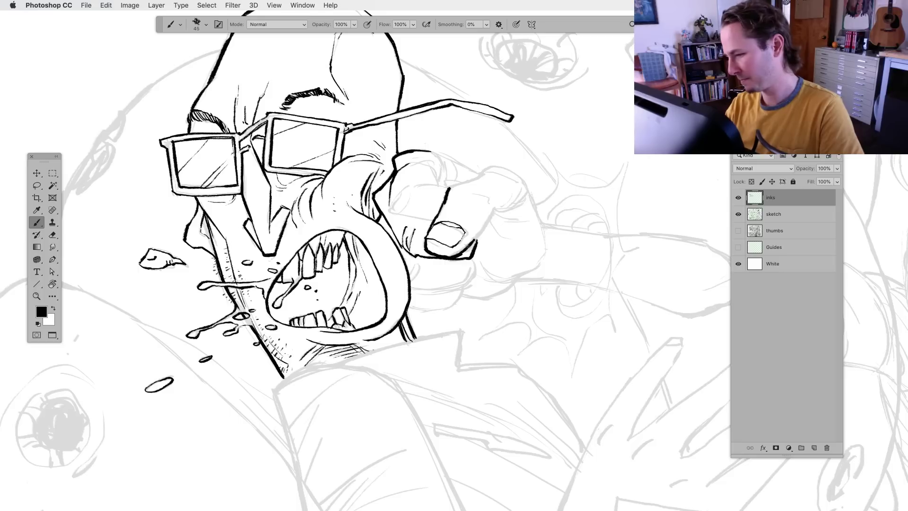
# Ink the thumb's upper contour and bent knuckle, adding small crease lines around the joint
pyautogui.moveTo(475, 244)
pyautogui.mouseDown()
pyautogui.moveTo(496, 210)
pyautogui.moveTo(491, 198)
pyautogui.moveTo(505, 208)
pyautogui.moveTo(529, 190)
pyautogui.moveTo(524, 201)
pyautogui.mouseUp()
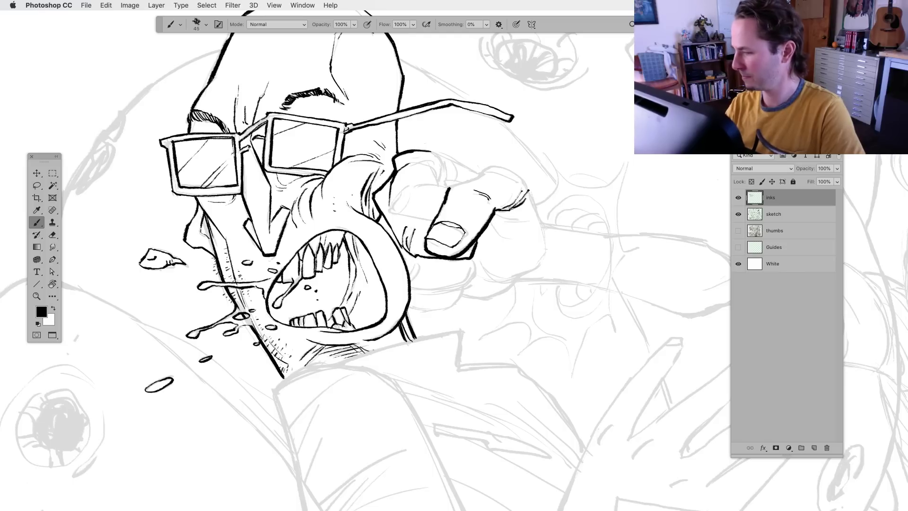
pyautogui.moveTo(449, 185); pyautogui.dragTo(492, 166)
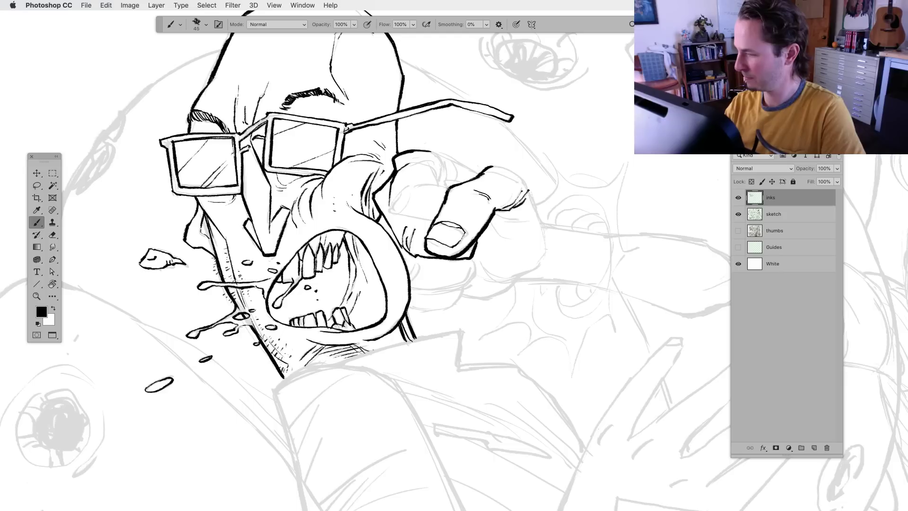
pyautogui.moveTo(445, 201); pyautogui.dragTo(437, 216)
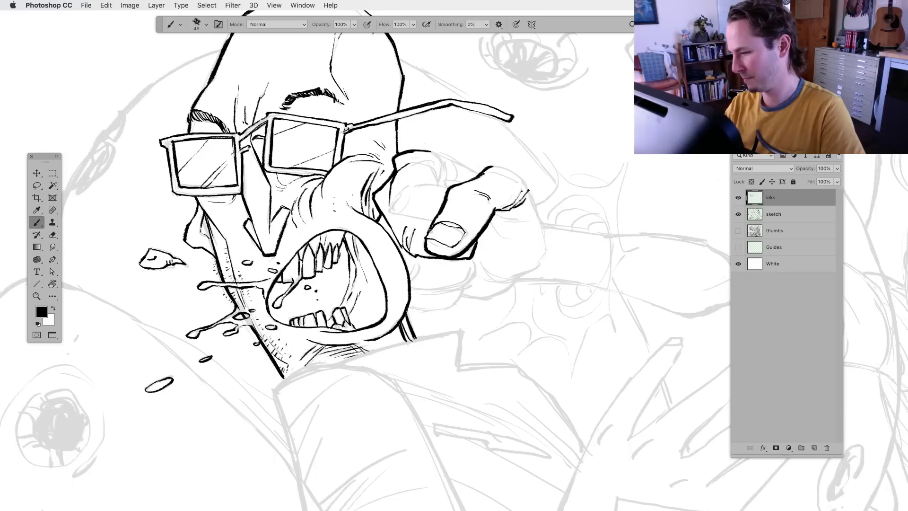
pyautogui.moveTo(437, 222); pyautogui.dragTo(426, 239)
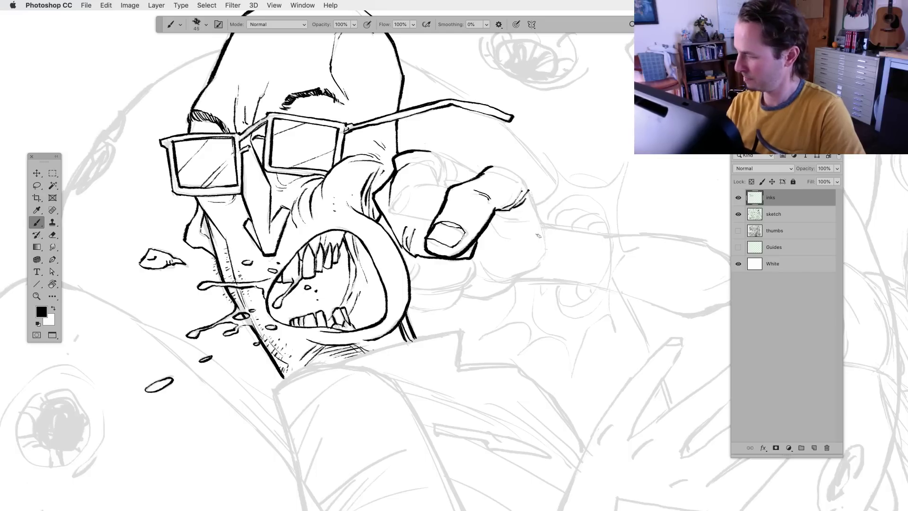
pyautogui.moveTo(494, 166); pyautogui.dragTo(525, 189)
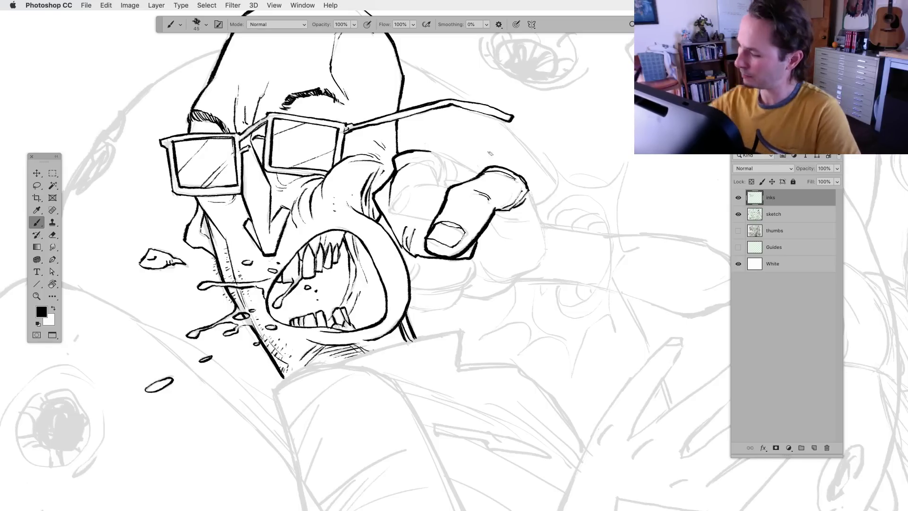
# Ink the curled finger behind the thumb with its fold and knuckle creases, undoing and redrawing a misplaced stroke
pyautogui.moveTo(544, 388); pyautogui.dragTo(293, 341)
pyautogui.moveTo(334, 168); pyautogui.dragTo(345, 216)
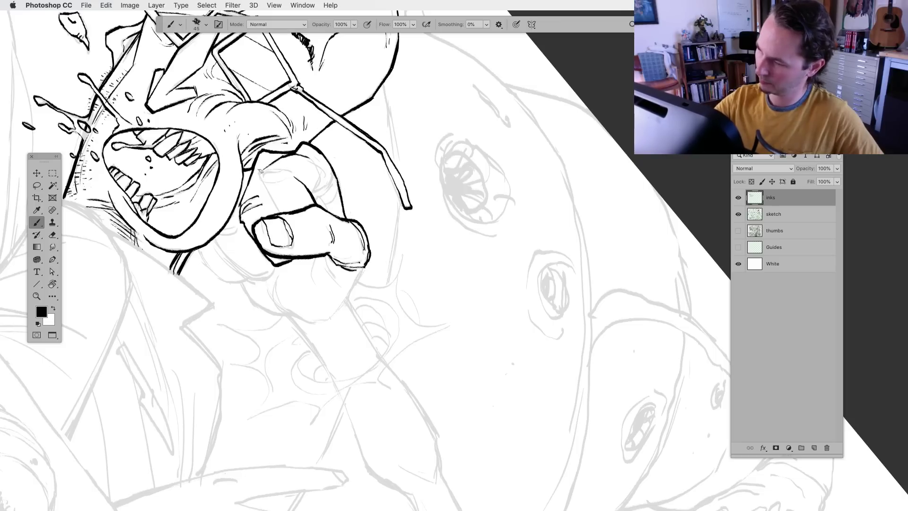
pyautogui.moveTo(259, 173); pyautogui.dragTo(274, 203)
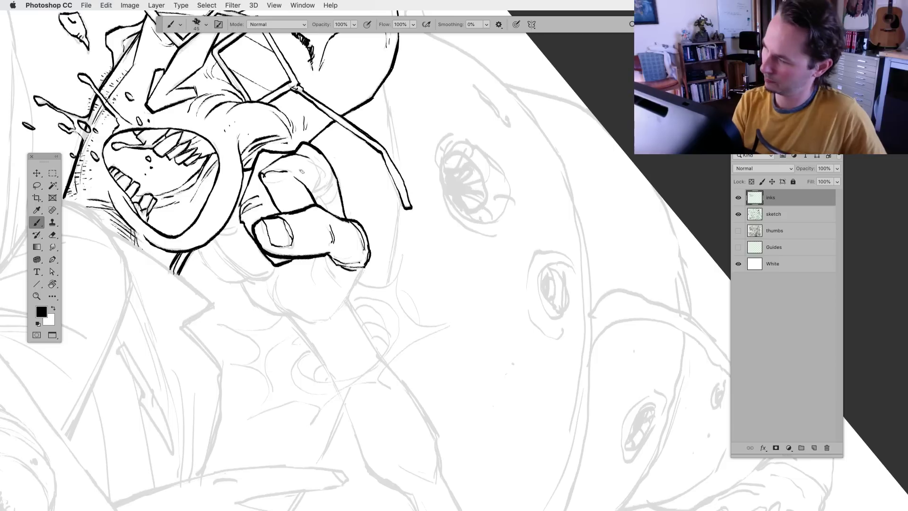
pyautogui.press('super+z')
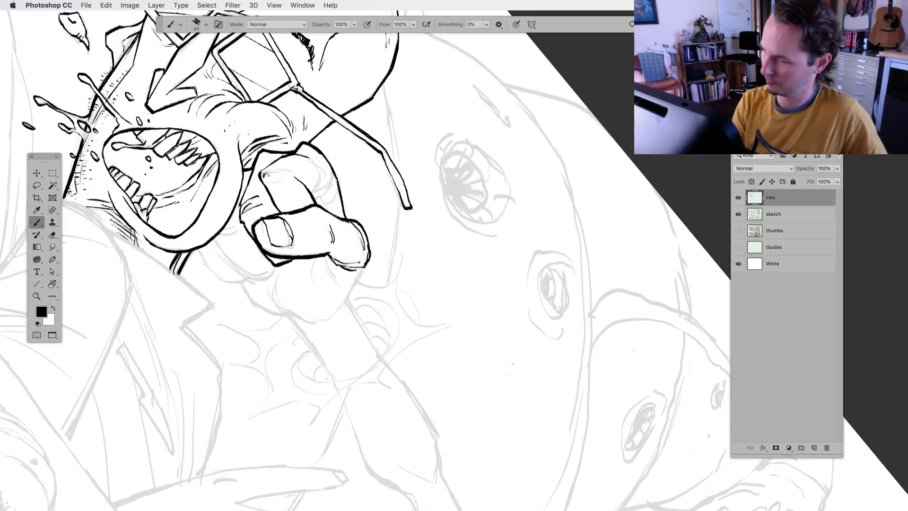
pyautogui.moveTo(264, 174)
pyautogui.mouseDown()
pyautogui.moveTo(292, 169)
pyautogui.moveTo(287, 179)
pyautogui.mouseUp()
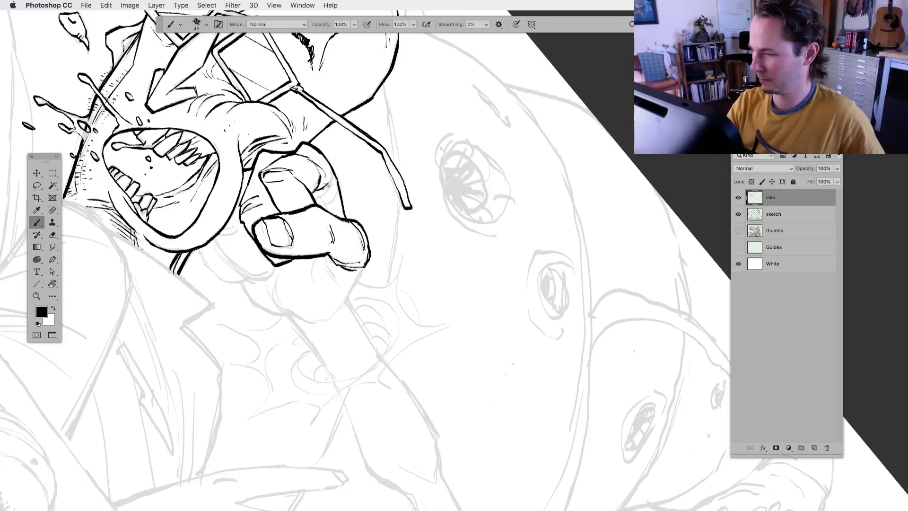
pyautogui.moveTo(326, 171); pyautogui.dragTo(330, 188)
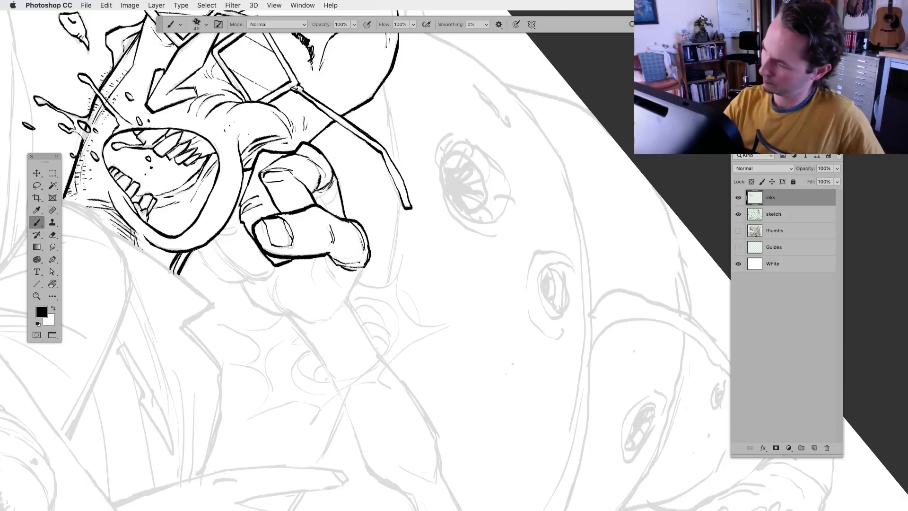
pyautogui.moveTo(317, 194); pyautogui.dragTo(337, 192)
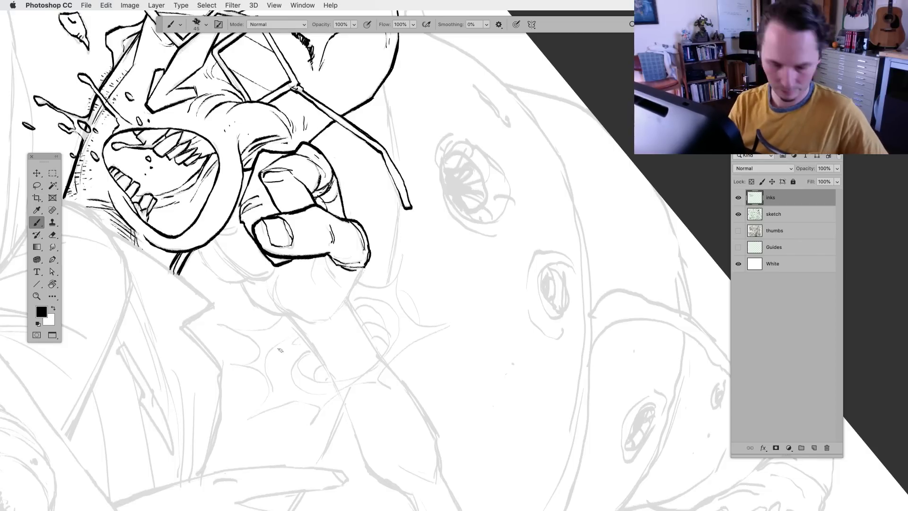
pyautogui.press('r')
pyautogui.moveTo(320, 171)
pyautogui.mouseDown()
pyautogui.moveTo(302, 237)
pyautogui.moveTo(331, 355)
pyautogui.moveTo(402, 429)
pyautogui.mouseUp()
pyautogui.scroll(-10, 402, 430)
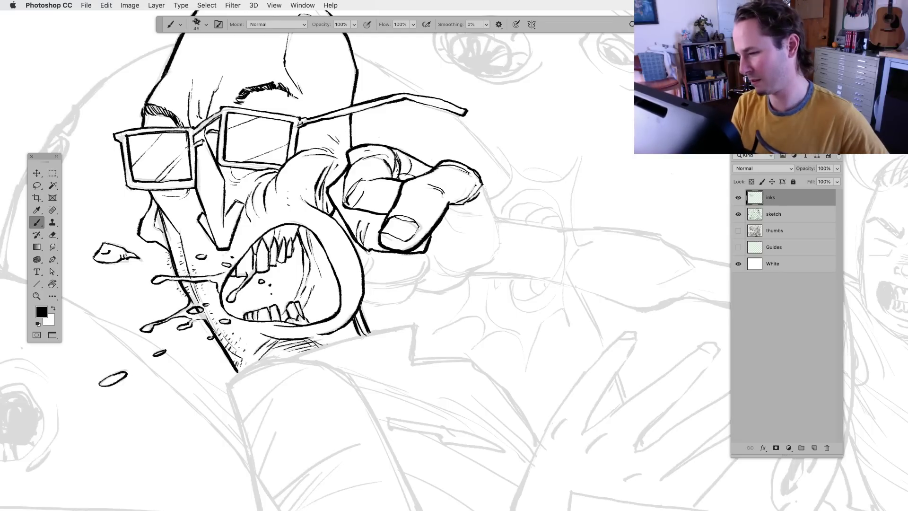
pyautogui.scroll(-2, 393, 298)
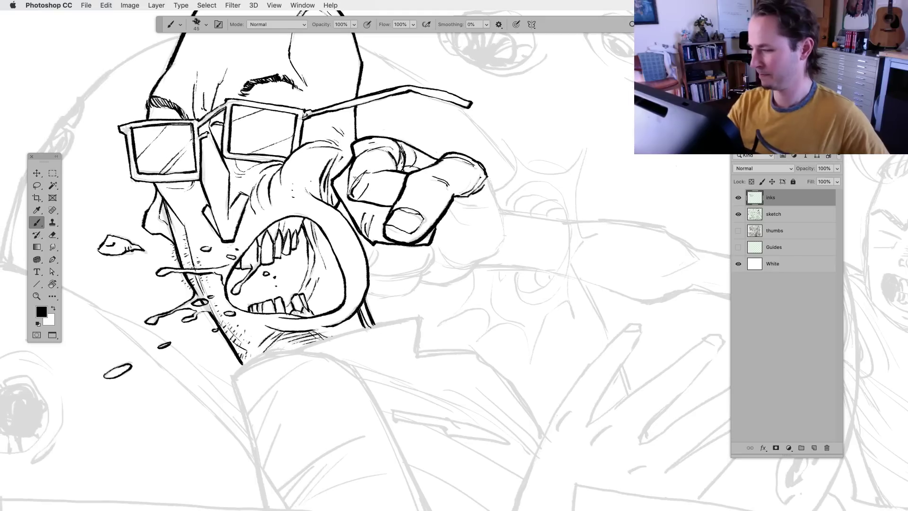
pyautogui.moveTo(350, 175); pyautogui.dragTo(346, 193)
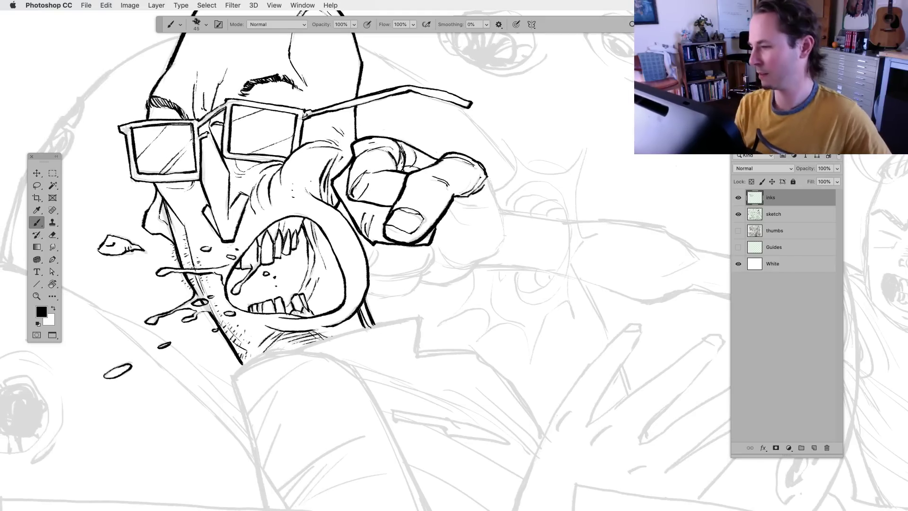
# Ink the two lower fingers of the fist beneath the thumb and the bottom contour of the palm
pyautogui.click(36, 186)
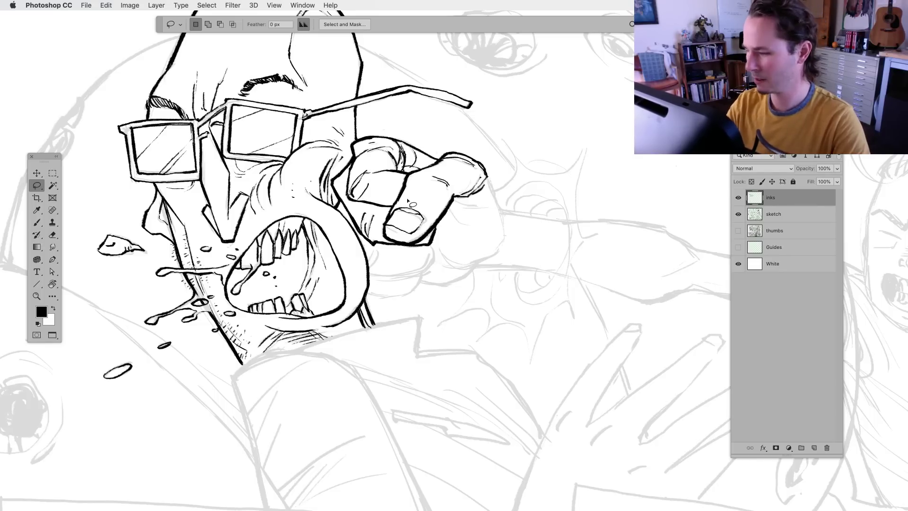
pyautogui.click(37, 222)
pyautogui.scroll(-1, 388, 222)
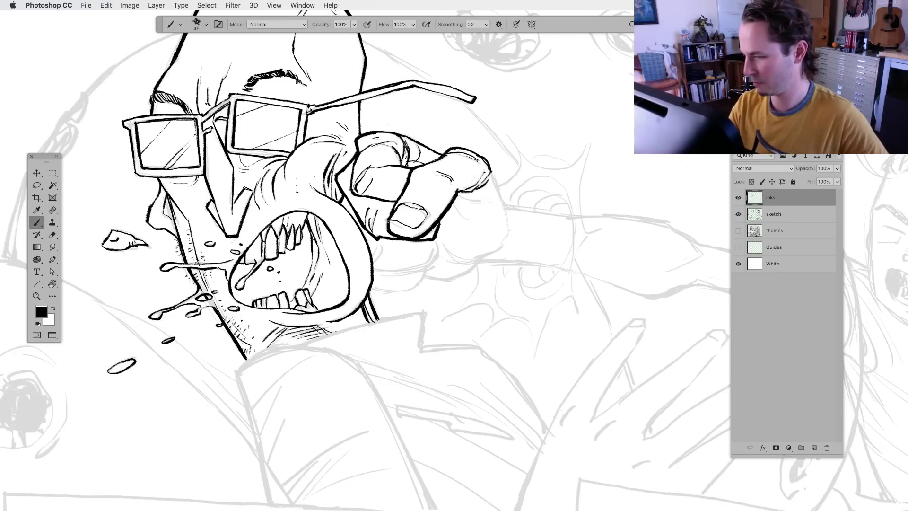
pyautogui.moveTo(383, 242)
pyautogui.mouseDown()
pyautogui.moveTo(377, 263)
pyautogui.moveTo(411, 268)
pyautogui.moveTo(436, 248)
pyautogui.moveTo(433, 239)
pyautogui.moveTo(410, 287)
pyautogui.moveTo(376, 290)
pyautogui.mouseUp()
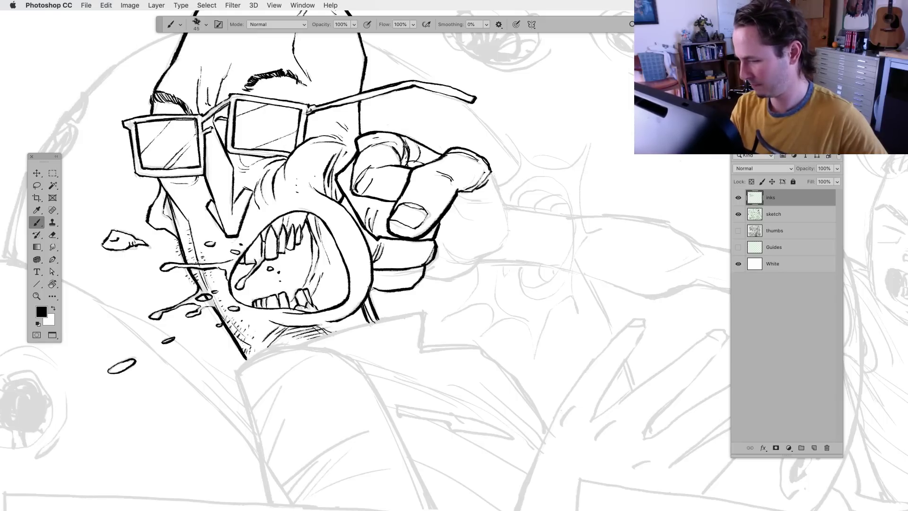
pyautogui.moveTo(426, 276)
pyautogui.mouseDown()
pyautogui.moveTo(468, 272)
pyautogui.moveTo(489, 245)
pyautogui.moveTo(462, 259)
pyautogui.moveTo(447, 250)
pyautogui.moveTo(460, 262)
pyautogui.moveTo(502, 246)
pyautogui.mouseUp()
pyautogui.moveTo(442, 258)
pyautogui.mouseDown()
pyautogui.moveTo(474, 266)
pyautogui.moveTo(463, 263)
pyautogui.mouseUp()
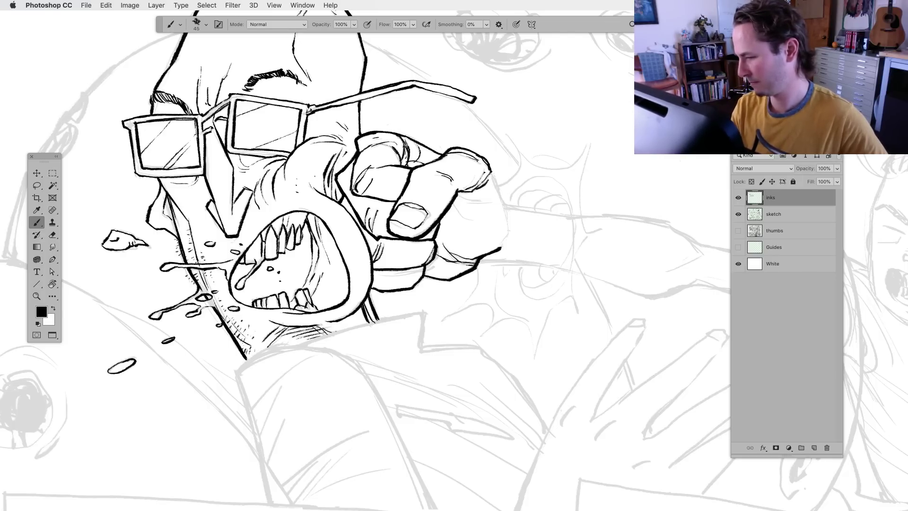
# Ink the fist's outer contour from the thumb knuckle to the wrist and add crease lines across the palm
pyautogui.moveTo(501, 239)
pyautogui.mouseDown()
pyautogui.moveTo(452, 245)
pyautogui.moveTo(459, 228)
pyautogui.mouseUp()
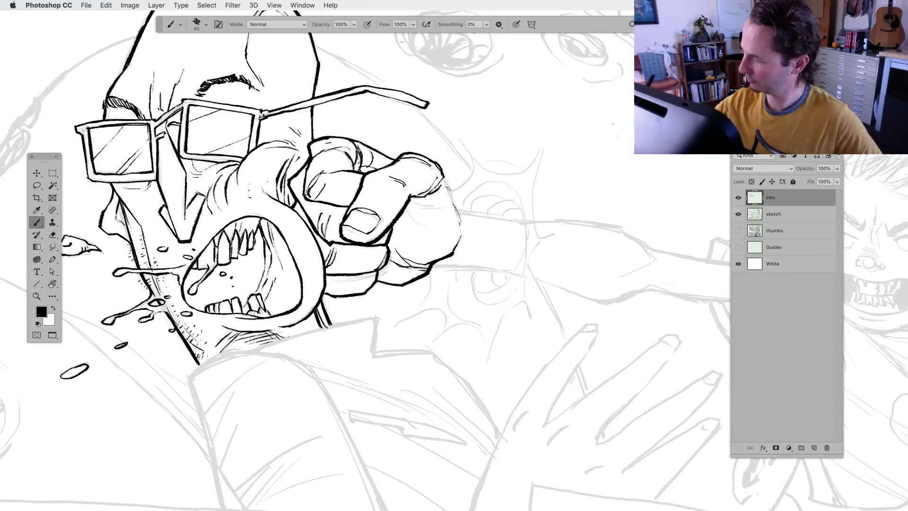
pyautogui.moveTo(443, 178); pyautogui.dragTo(461, 234)
pyautogui.moveTo(412, 200)
pyautogui.mouseDown()
pyautogui.moveTo(446, 206)
pyautogui.moveTo(415, 224)
pyautogui.mouseUp()
# Ink the upper and lower contours of the forearm from the wrist to the elbow, following the sketch
pyautogui.moveTo(415, 325); pyautogui.dragTo(403, 318)
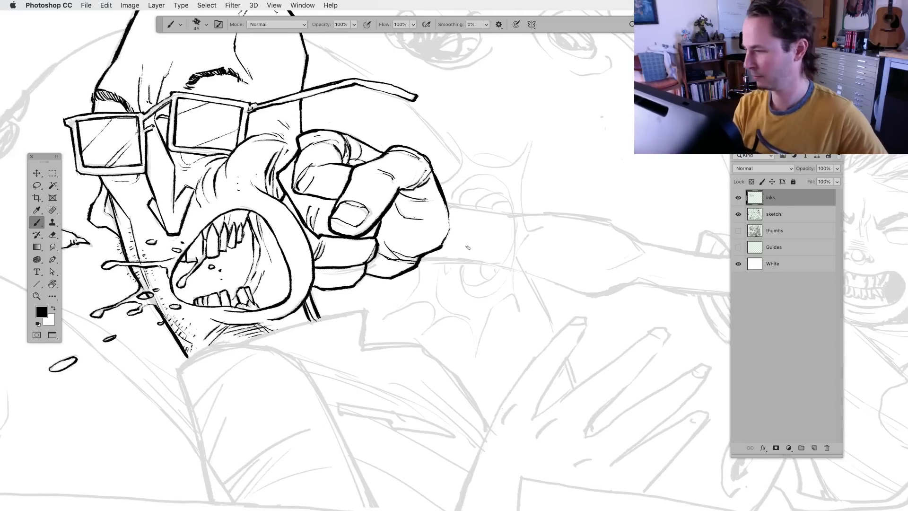
pyautogui.moveTo(447, 204); pyautogui.dragTo(514, 215)
pyautogui.moveTo(454, 204); pyautogui.dragTo(611, 221)
pyautogui.moveTo(508, 283)
pyautogui.mouseDown()
pyautogui.moveTo(497, 248)
pyautogui.moveTo(418, 255)
pyautogui.moveTo(509, 263)
pyautogui.mouseUp()
pyautogui.moveTo(435, 256)
pyautogui.mouseDown()
pyautogui.moveTo(520, 269)
pyautogui.moveTo(515, 264)
pyautogui.moveTo(594, 291)
pyautogui.moveTo(633, 278)
pyautogui.mouseUp()
pyautogui.moveTo(607, 217)
pyautogui.mouseDown()
pyautogui.moveTo(638, 235)
pyautogui.moveTo(630, 231)
pyautogui.mouseUp()
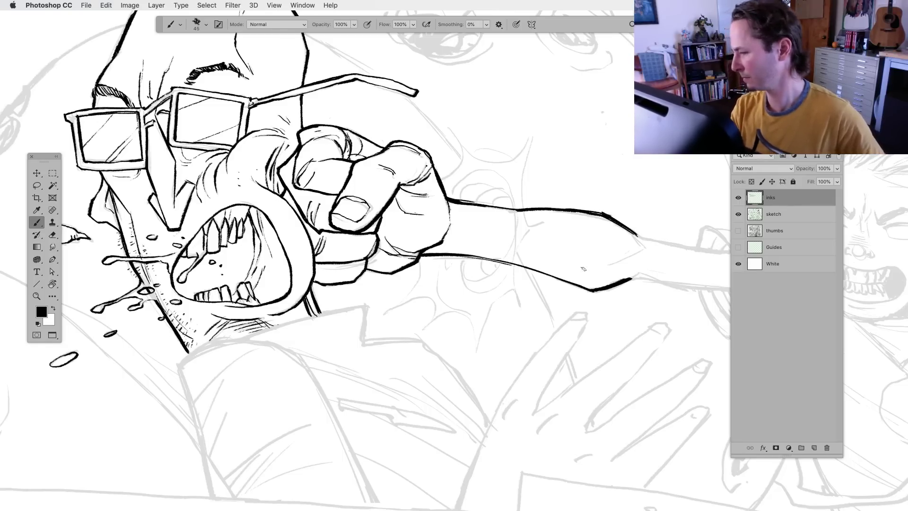
# Ink the elbow's inner contour and add hatching beside it, plus a few short marks along the forearm
pyautogui.moveTo(583, 269)
pyautogui.mouseDown()
pyautogui.moveTo(409, 300)
pyautogui.moveTo(475, 250)
pyautogui.moveTo(553, 215)
pyautogui.mouseUp()
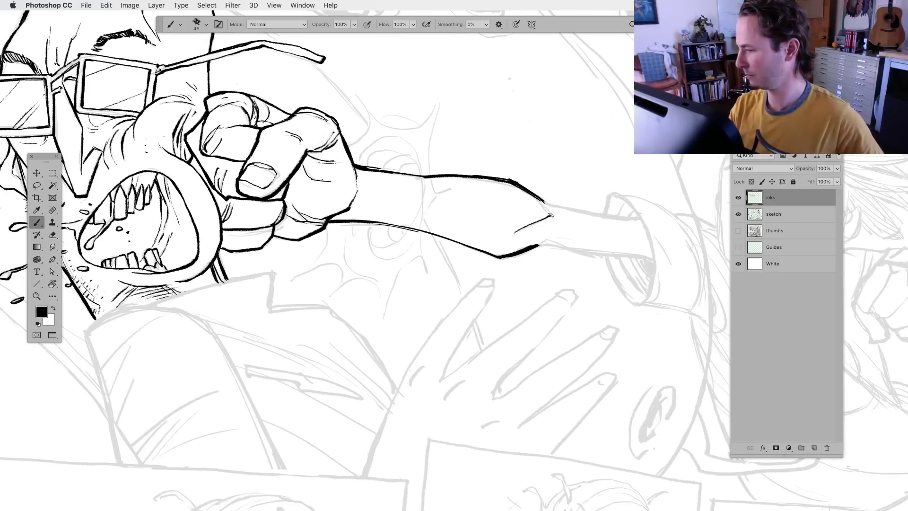
pyautogui.moveTo(512, 191); pyautogui.dragTo(515, 210)
pyautogui.moveTo(516, 191)
pyautogui.mouseDown()
pyautogui.moveTo(520, 218)
pyautogui.moveTo(524, 211)
pyautogui.mouseUp()
pyautogui.moveTo(528, 194)
pyautogui.mouseDown()
pyautogui.moveTo(530, 221)
pyautogui.moveTo(539, 218)
pyautogui.mouseUp()
pyautogui.moveTo(539, 200); pyautogui.dragTo(543, 217)
pyautogui.hscroll(3, 322, 354)
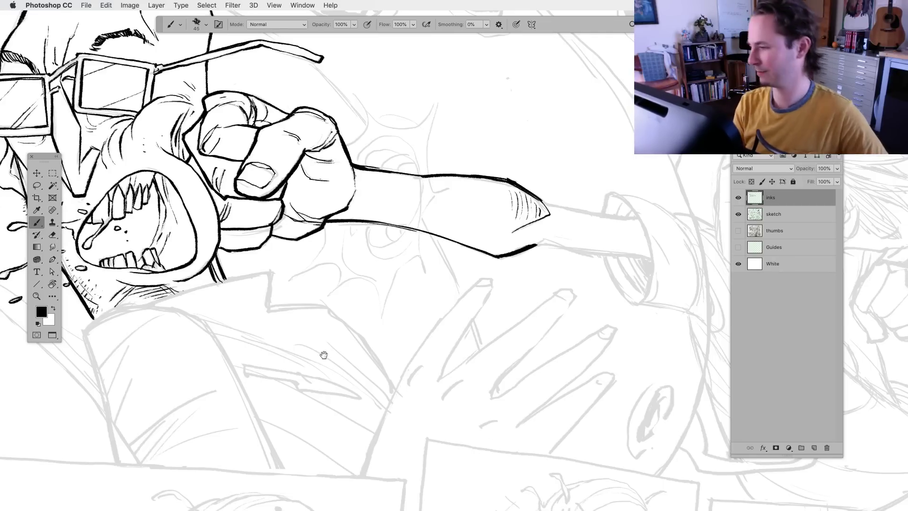
pyautogui.press('super+z')
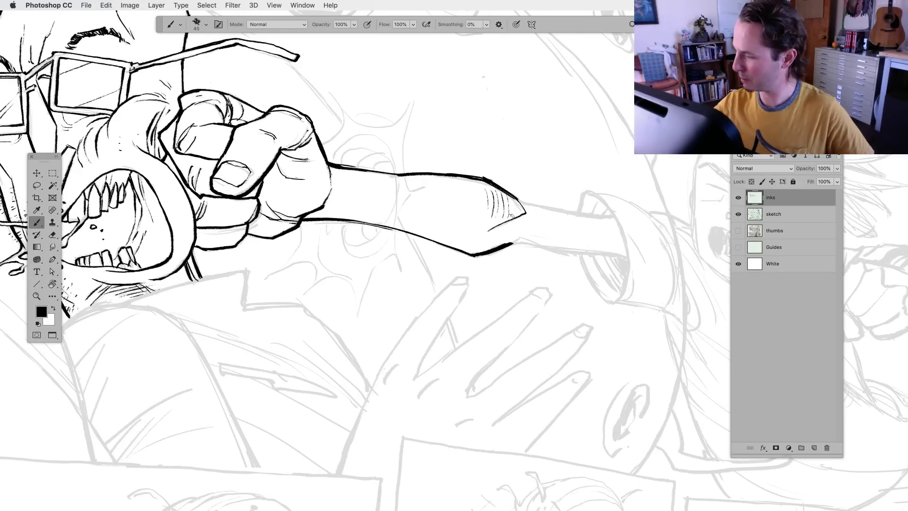
pyautogui.moveTo(512, 216)
pyautogui.mouseDown()
pyautogui.moveTo(520, 208)
pyautogui.moveTo(454, 207)
pyautogui.mouseUp()
pyautogui.moveTo(501, 373); pyautogui.dragTo(495, 372)
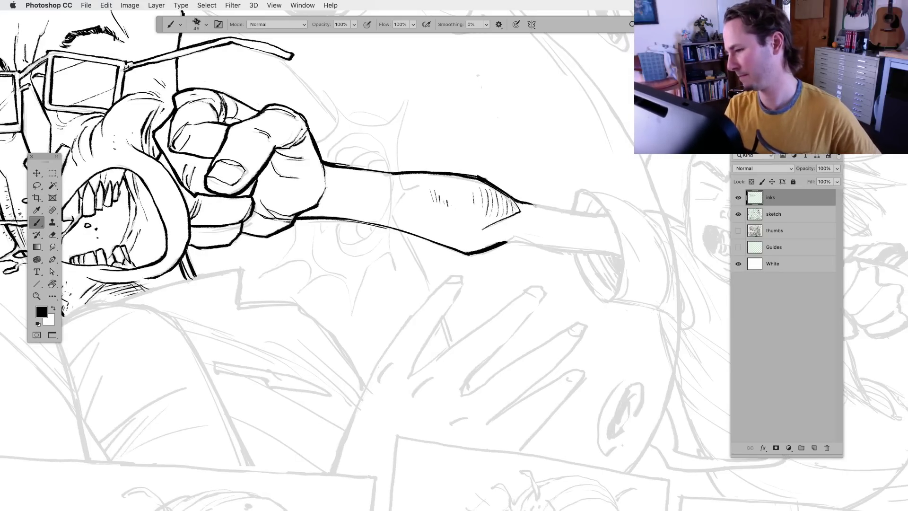
# Ink both contours of the arm from the elbow to the sleeve opening and add short lines at the wrist
pyautogui.moveTo(522, 204); pyautogui.dragTo(597, 216)
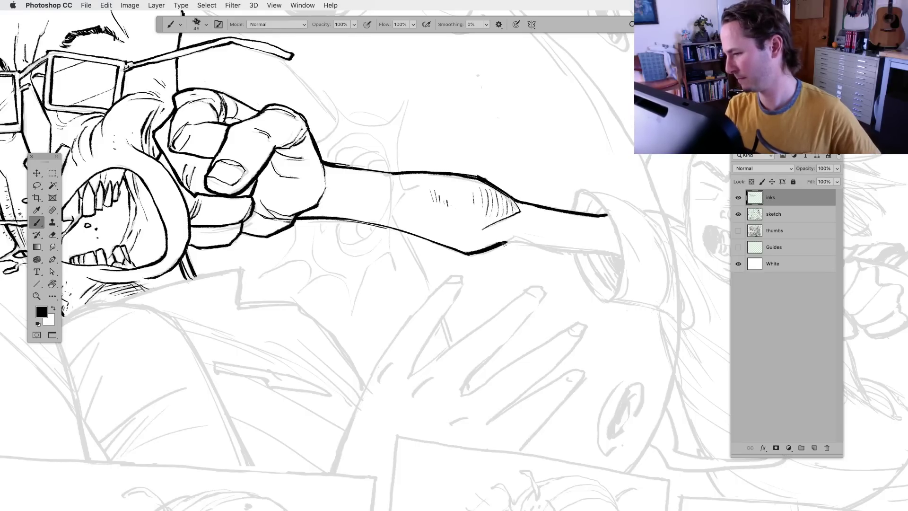
pyautogui.moveTo(516, 236); pyautogui.dragTo(618, 257)
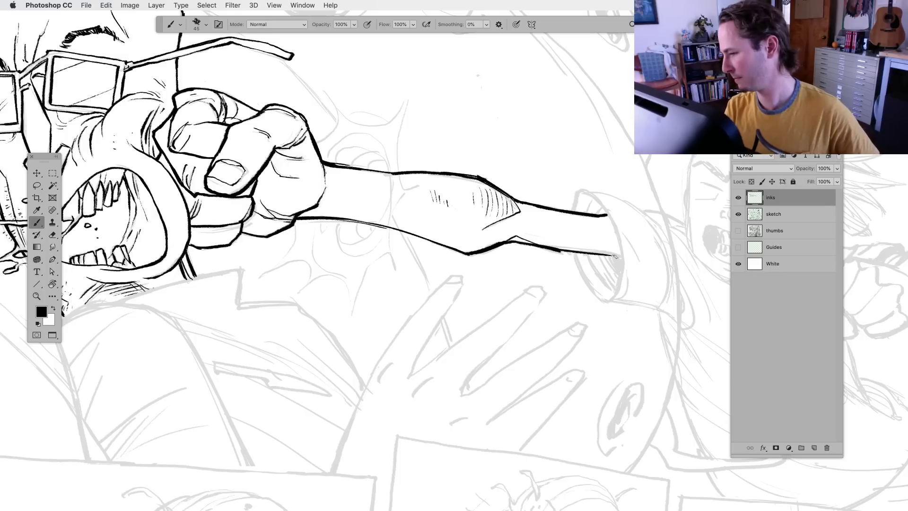
pyautogui.moveTo(553, 249); pyautogui.dragTo(623, 256)
pyautogui.hscroll(-5, 471, 293)
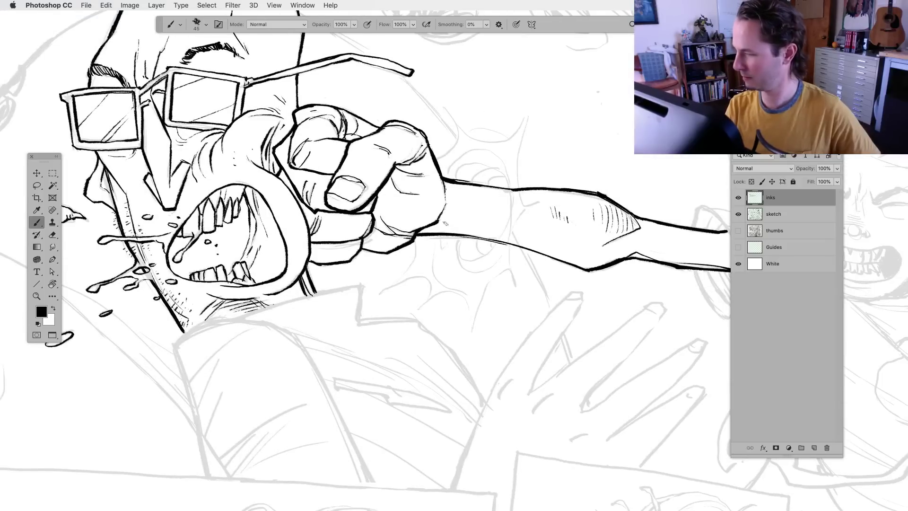
pyautogui.moveTo(438, 222)
pyautogui.mouseDown()
pyautogui.moveTo(494, 224)
pyautogui.moveTo(476, 217)
pyautogui.mouseUp()
# Ink the punched man's notched jacket collar and continue the contour along the shoulder to the spread hand
pyautogui.moveTo(455, 306)
pyautogui.mouseDown()
pyautogui.moveTo(432, 328)
pyautogui.moveTo(480, 346)
pyautogui.moveTo(425, 347)
pyautogui.moveTo(482, 253)
pyautogui.mouseUp()
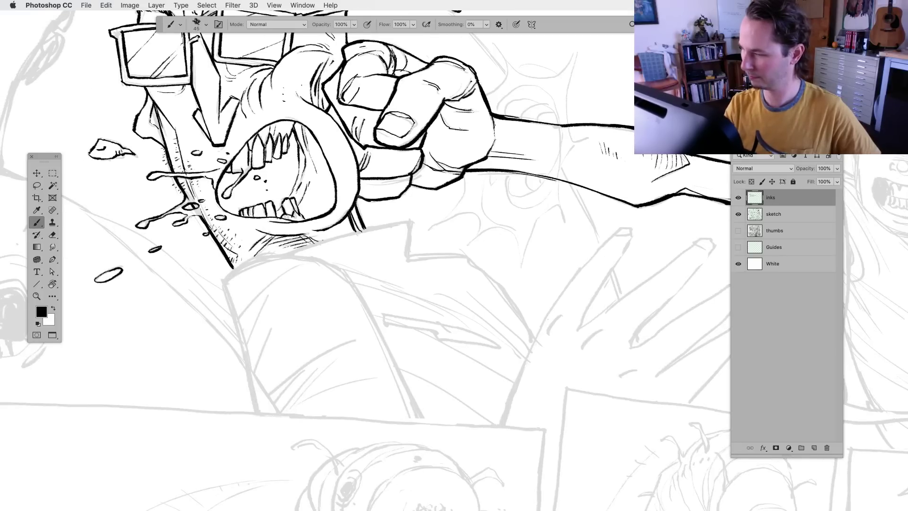
pyautogui.moveTo(399, 325); pyautogui.dragTo(416, 302)
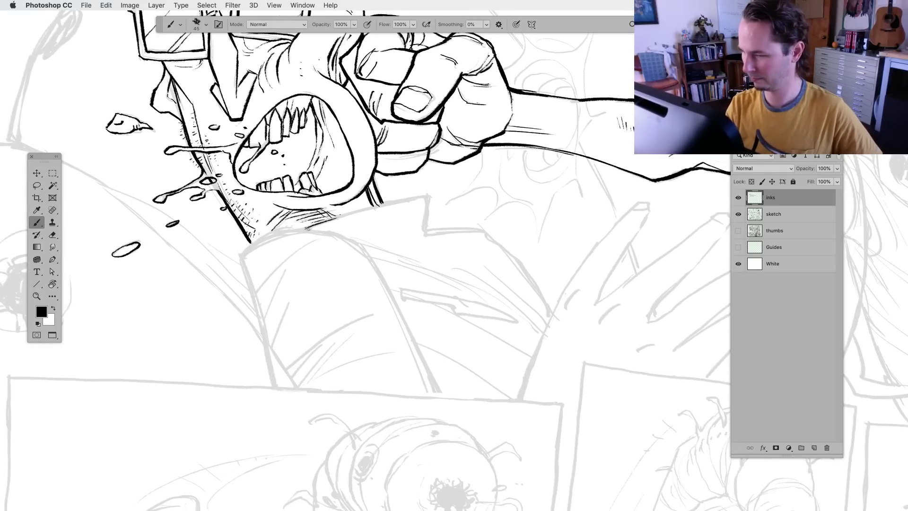
pyautogui.moveTo(307, 229); pyautogui.dragTo(433, 194)
pyautogui.moveTo(362, 208)
pyautogui.mouseDown()
pyautogui.moveTo(431, 195)
pyautogui.moveTo(424, 232)
pyautogui.mouseUp()
pyautogui.moveTo(427, 197)
pyautogui.mouseDown()
pyautogui.moveTo(424, 230)
pyautogui.moveTo(482, 230)
pyautogui.mouseUp()
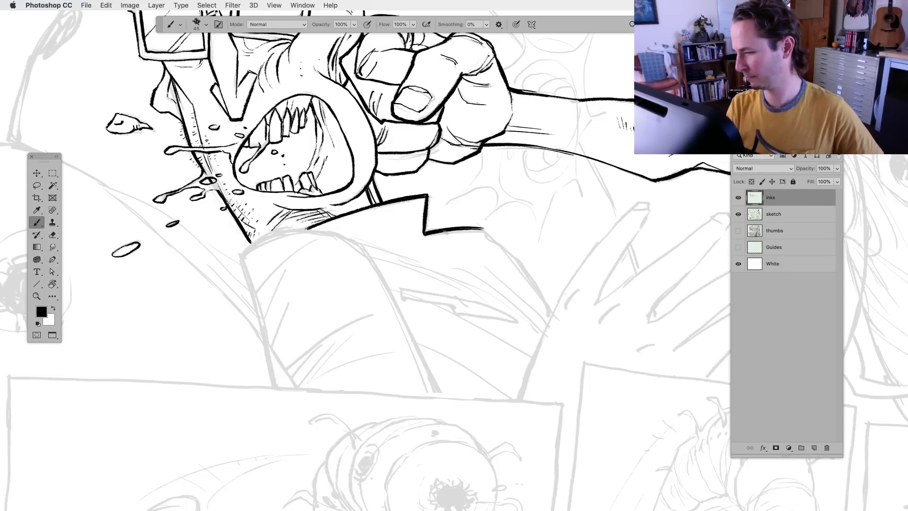
pyautogui.moveTo(453, 361)
pyautogui.mouseDown()
pyautogui.moveTo(361, 334)
pyautogui.moveTo(292, 297)
pyautogui.mouseUp()
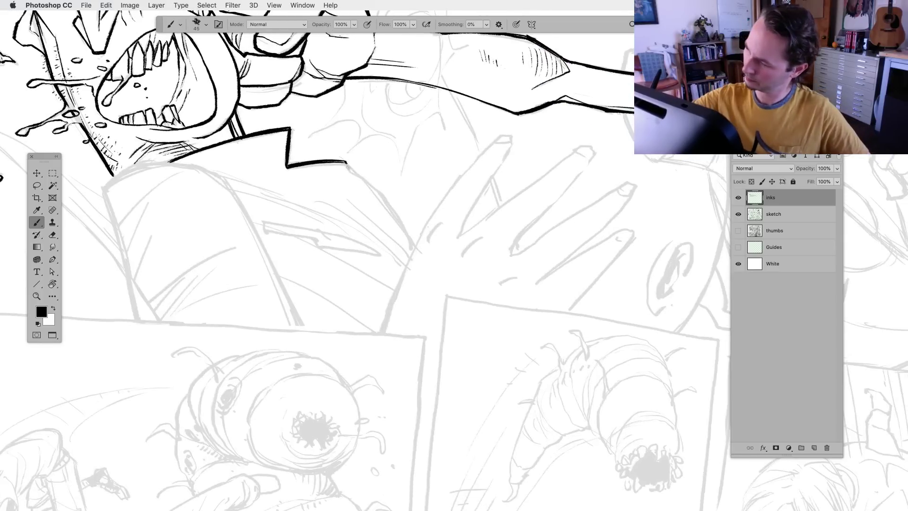
pyautogui.moveTo(347, 163); pyautogui.dragTo(409, 238)
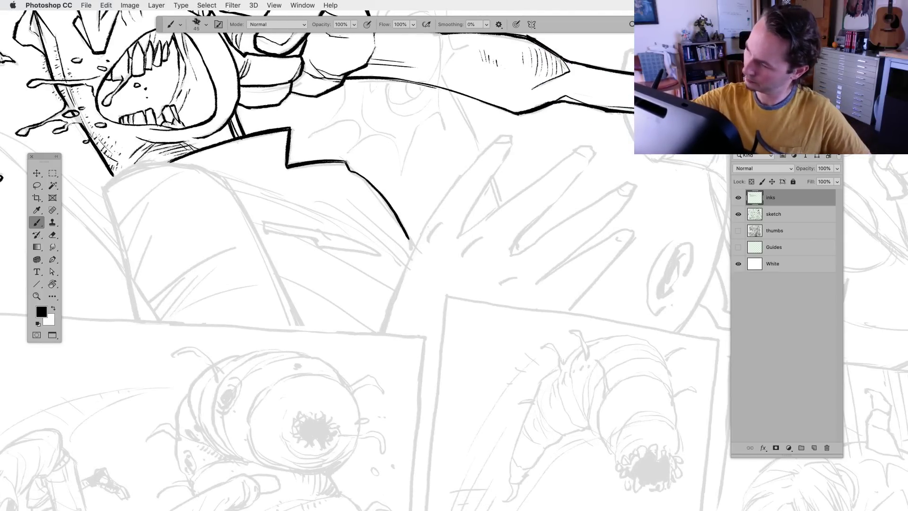
pyautogui.moveTo(345, 162)
pyautogui.mouseDown()
pyautogui.moveTo(390, 202)
pyautogui.moveTo(414, 248)
pyautogui.mouseUp()
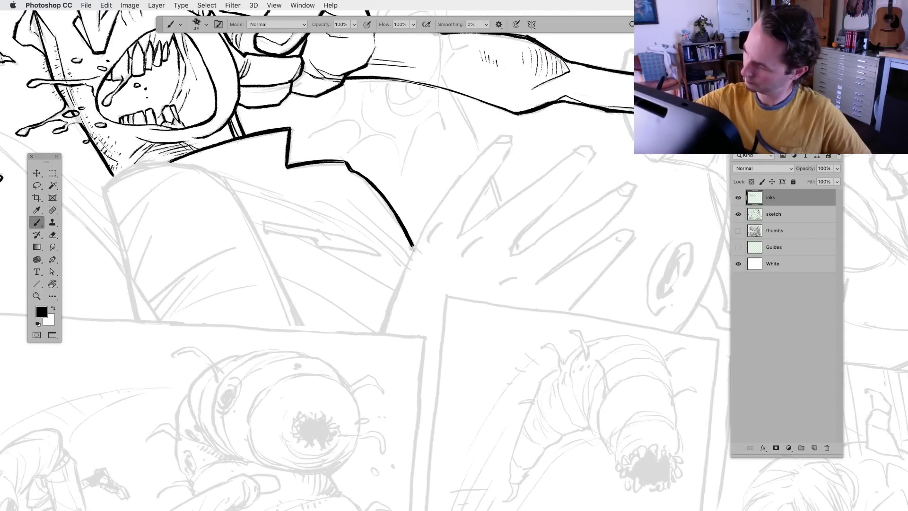
# Ink the punched man's near shoulder curve, the sleeve's outer edge down to the panel border, and the start of its inner contour
pyautogui.moveTo(351, 339)
pyautogui.mouseDown()
pyautogui.moveTo(523, 316)
pyautogui.moveTo(466, 286)
pyautogui.mouseUp()
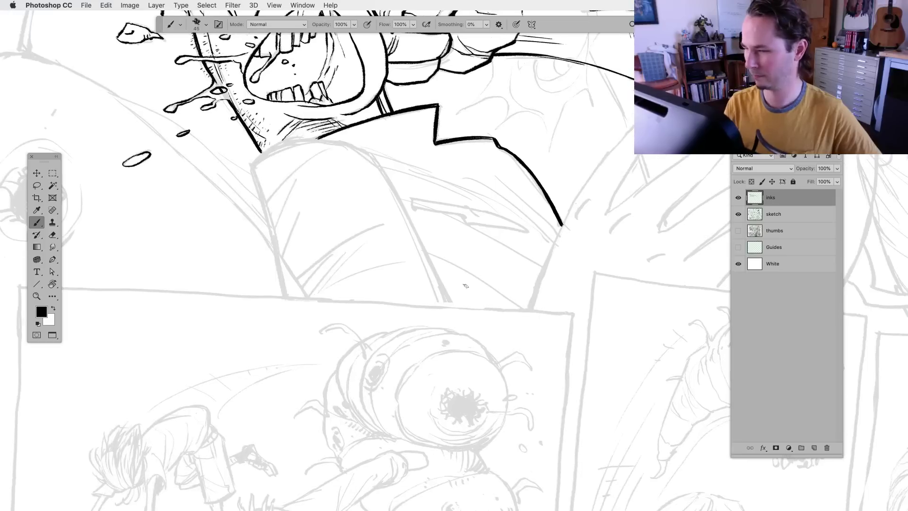
pyautogui.moveTo(251, 167)
pyautogui.mouseDown()
pyautogui.moveTo(262, 155)
pyautogui.moveTo(351, 146)
pyautogui.mouseUp()
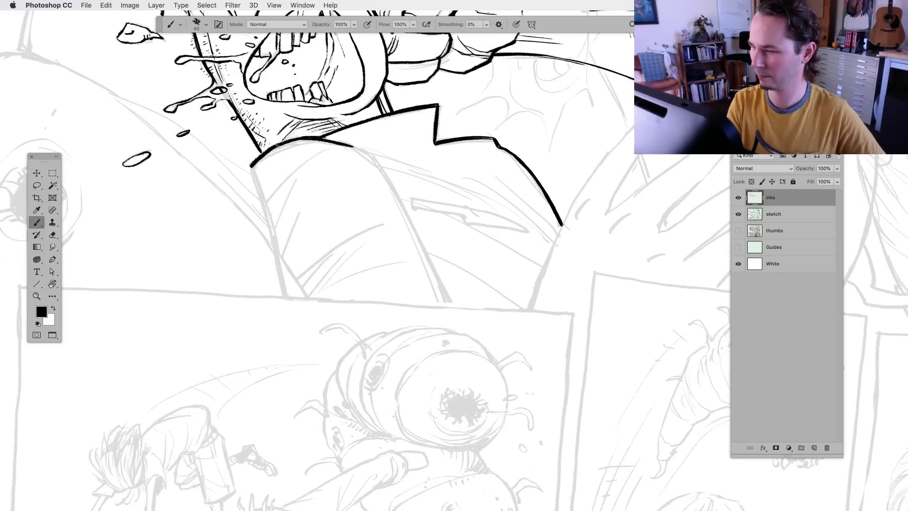
pyautogui.moveTo(290, 142); pyautogui.dragTo(318, 139)
pyautogui.moveTo(250, 165); pyautogui.dragTo(283, 289)
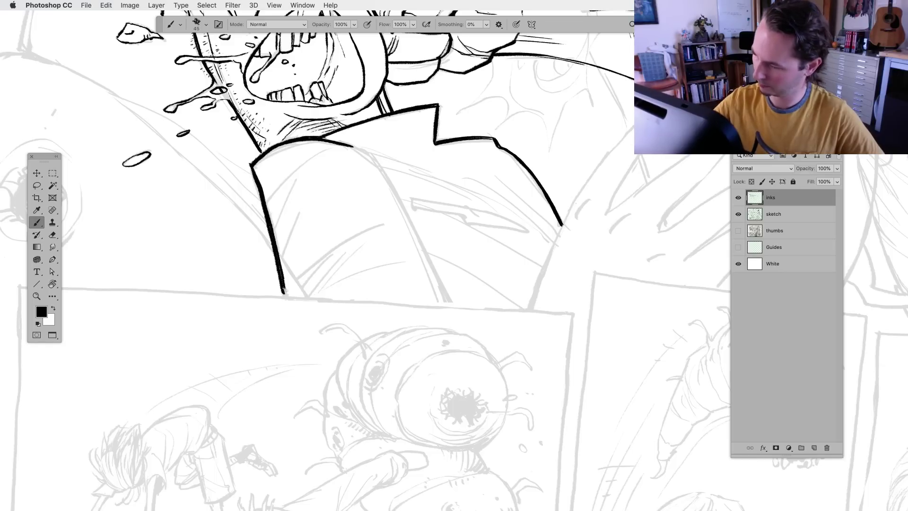
pyautogui.moveTo(351, 146)
pyautogui.mouseDown()
pyautogui.moveTo(375, 157)
pyautogui.moveTo(402, 203)
pyautogui.mouseUp()
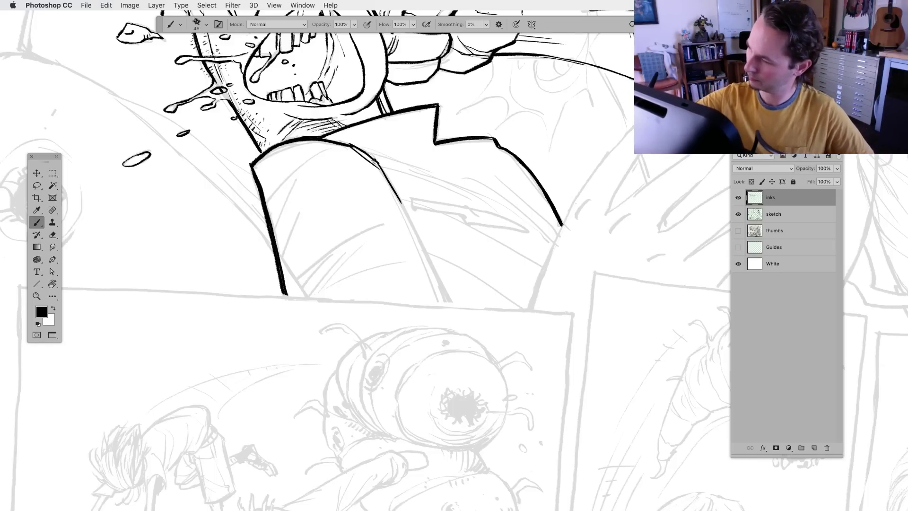
pyautogui.moveTo(373, 160)
pyautogui.mouseDown()
pyautogui.moveTo(445, 315)
pyautogui.moveTo(413, 222)
pyautogui.mouseUp()
pyautogui.hscroll(5, 331, 332)
pyautogui.scroll(-2, 331, 331)
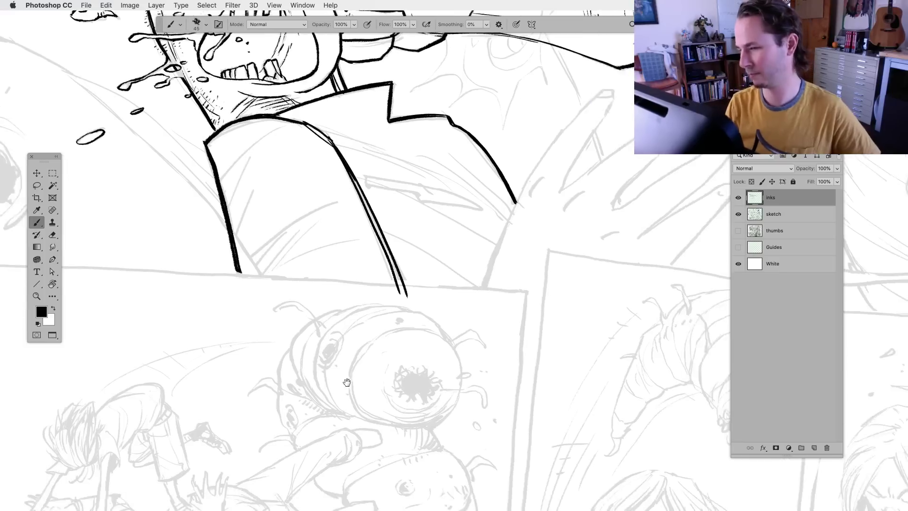
pyautogui.press('super+z')
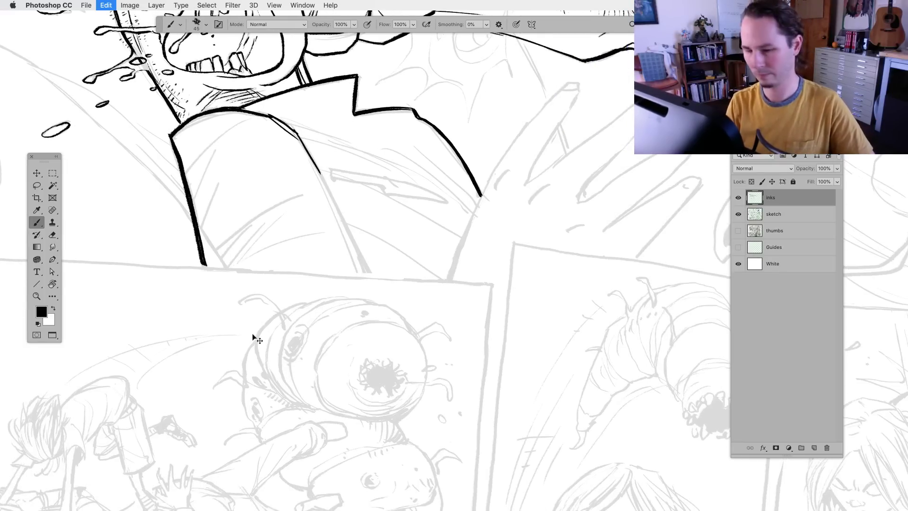
# Ink the sleeve's inner contour from the shoulder down past the panel border, thickening the line along its length
pyautogui.press('r')
pyautogui.moveTo(253, 335); pyautogui.dragTo(431, 283)
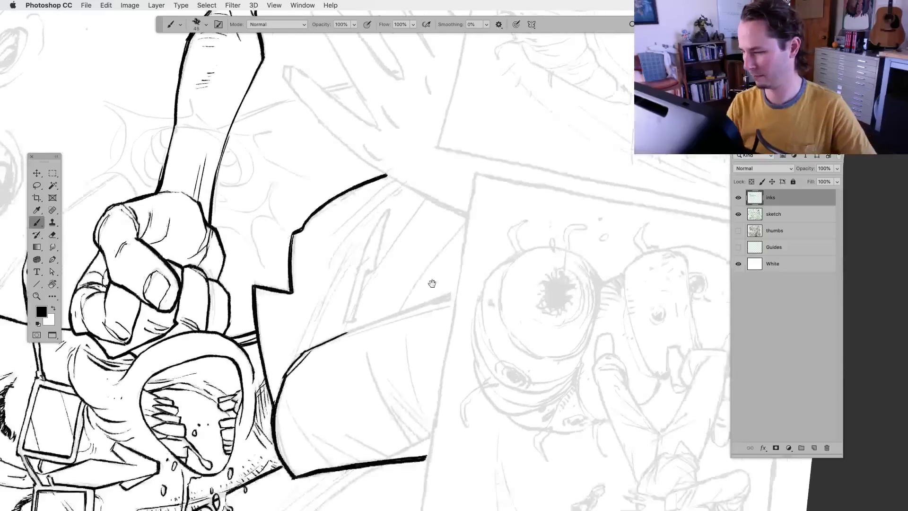
pyautogui.scroll(-5, 432, 282)
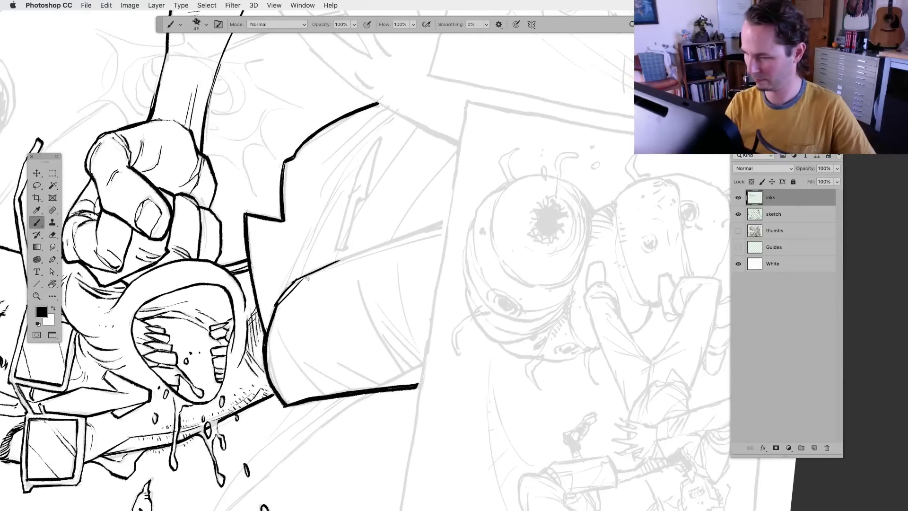
pyautogui.moveTo(338, 259); pyautogui.dragTo(453, 216)
pyautogui.press('super+z')
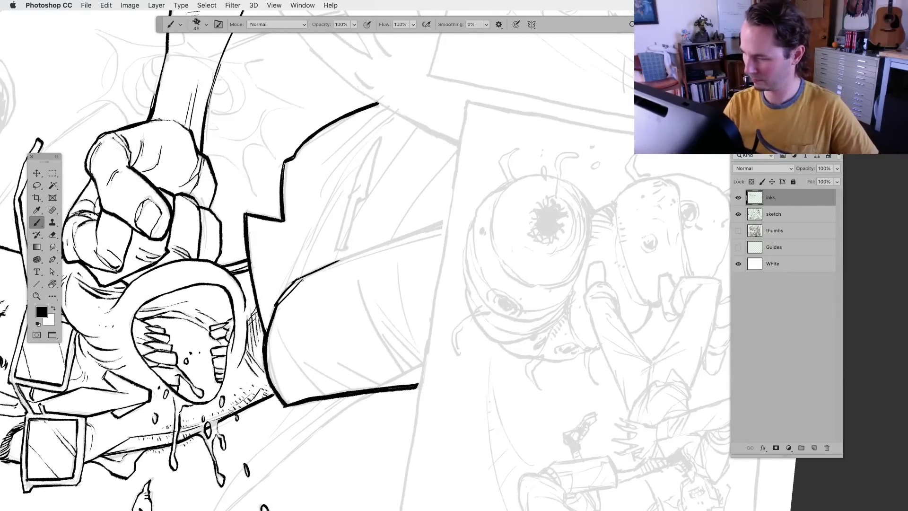
pyautogui.moveTo(310, 273); pyautogui.dragTo(453, 219)
pyautogui.moveTo(352, 258); pyautogui.dragTo(453, 220)
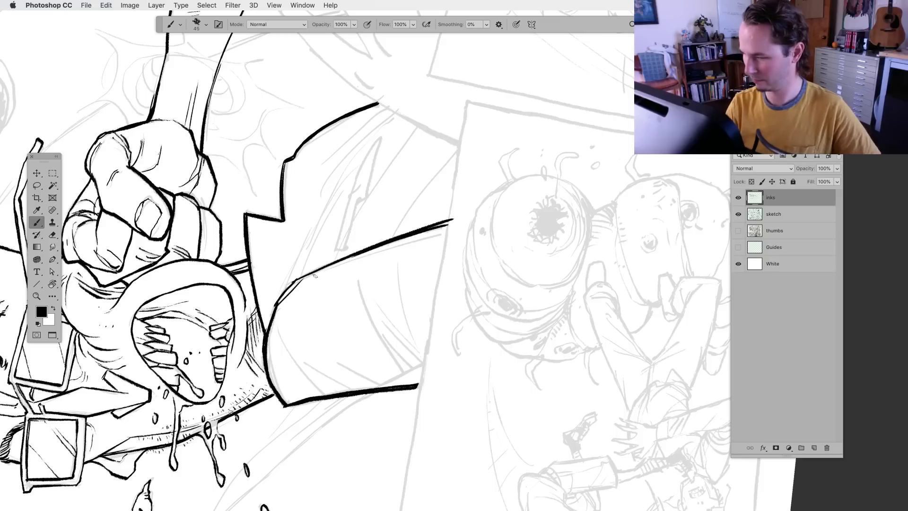
pyautogui.moveTo(296, 279)
pyautogui.mouseDown()
pyautogui.moveTo(274, 301)
pyautogui.moveTo(337, 260)
pyautogui.mouseUp()
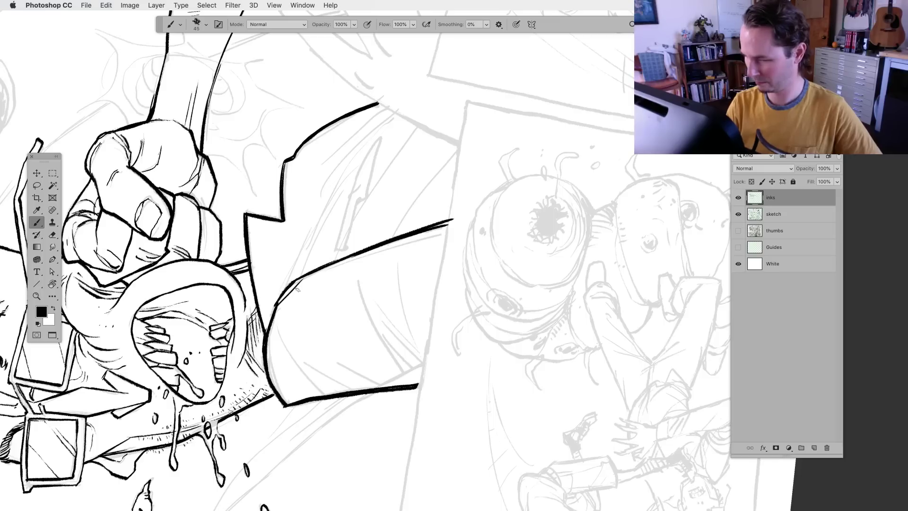
pyautogui.moveTo(282, 296); pyautogui.dragTo(267, 325)
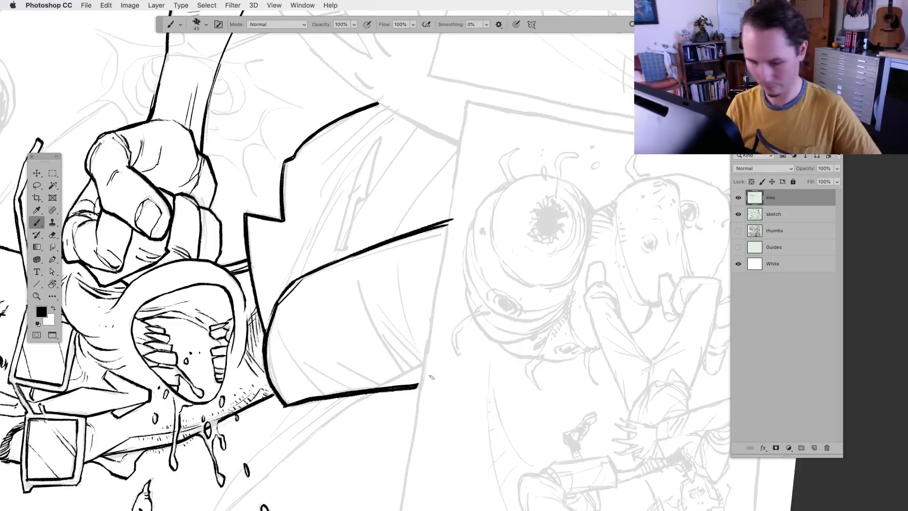
# Touch up the ink where the punched man's neck meets the near shoulder
pyautogui.press('r')
pyautogui.moveTo(432, 377); pyautogui.dragTo(237, 367)
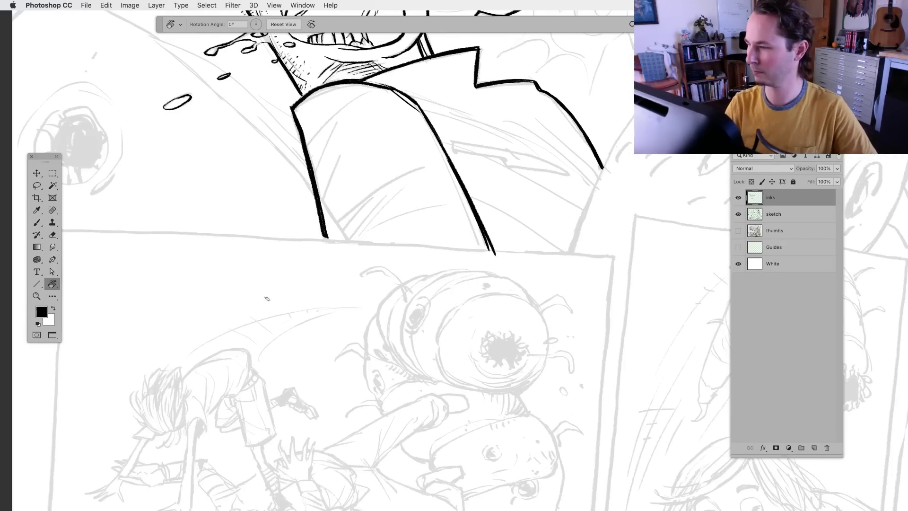
pyautogui.press('b')
pyautogui.scroll(6, 301, 394)
pyautogui.hscroll(5, 301, 394)
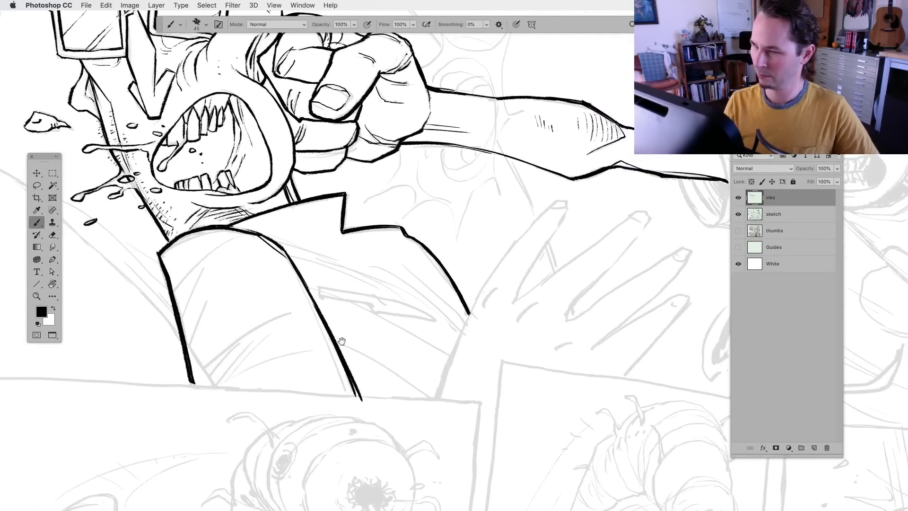
pyautogui.moveTo(342, 340); pyautogui.dragTo(358, 420)
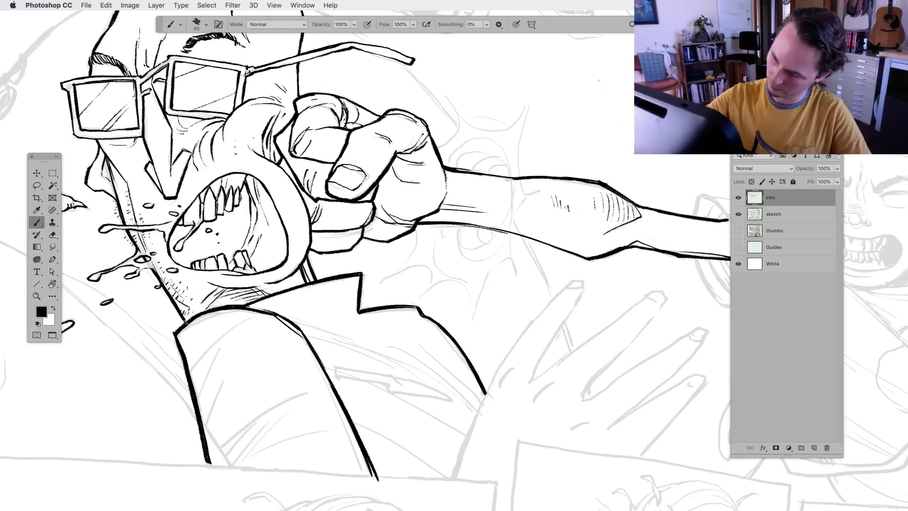
pyautogui.moveTo(185, 321); pyautogui.dragTo(183, 317)
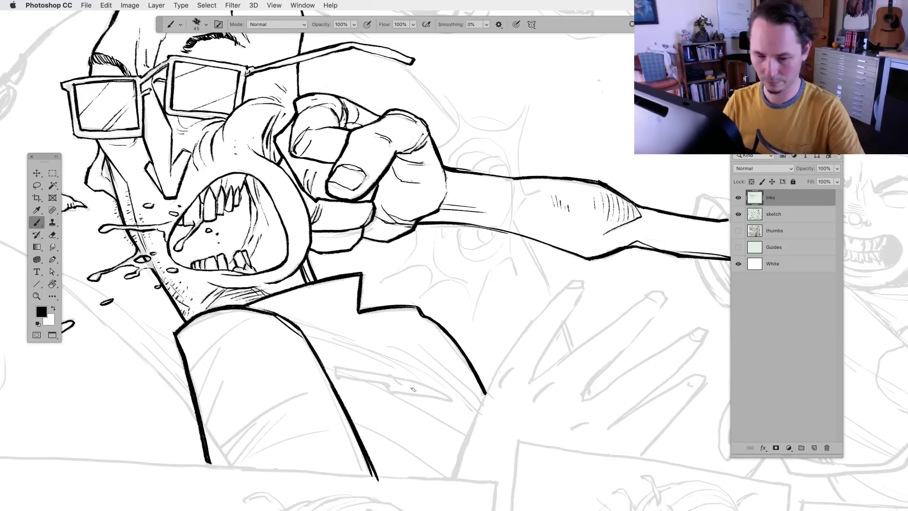
# Ink the spread hand's contour from wrist to fingertips, outlining the fingers and their nails
pyautogui.press('super+minus')
pyautogui.press('super+minus')
pyautogui.moveTo(487, 416); pyautogui.dragTo(427, 409)
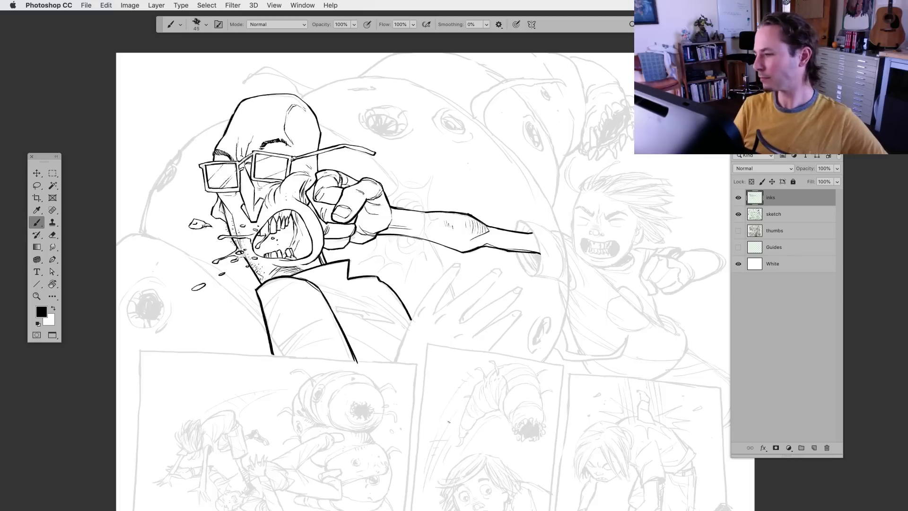
pyautogui.moveTo(449, 421); pyautogui.dragTo(437, 422)
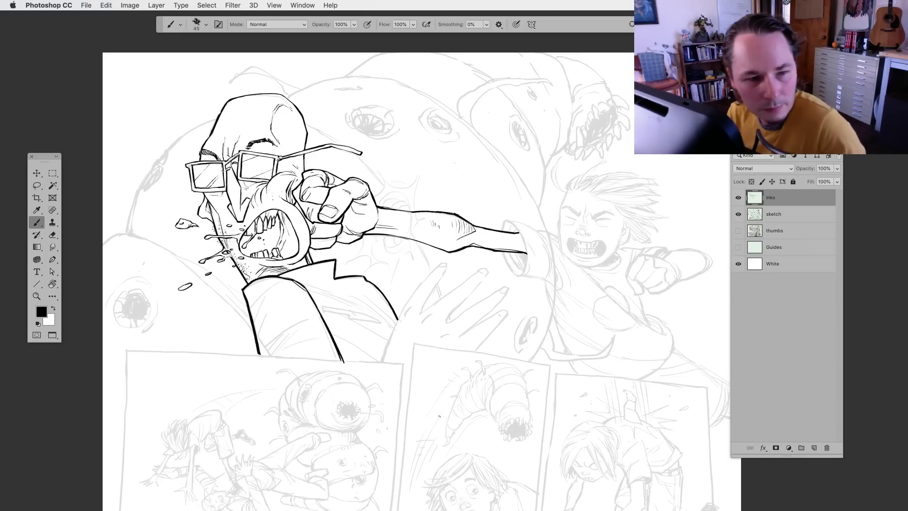
pyautogui.press('super+equal')
pyautogui.moveTo(404, 391); pyautogui.dragTo(357, 345)
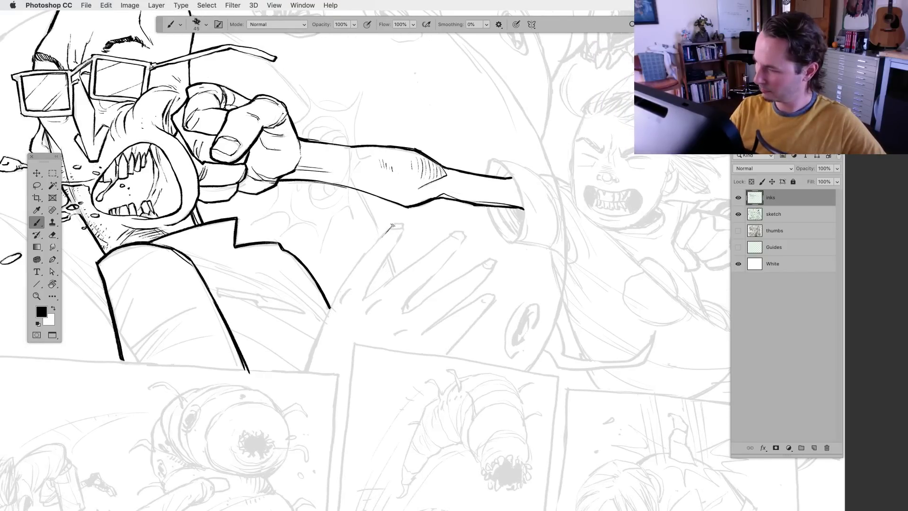
pyautogui.moveTo(393, 226)
pyautogui.mouseDown()
pyautogui.moveTo(332, 300)
pyautogui.moveTo(304, 372)
pyautogui.mouseUp()
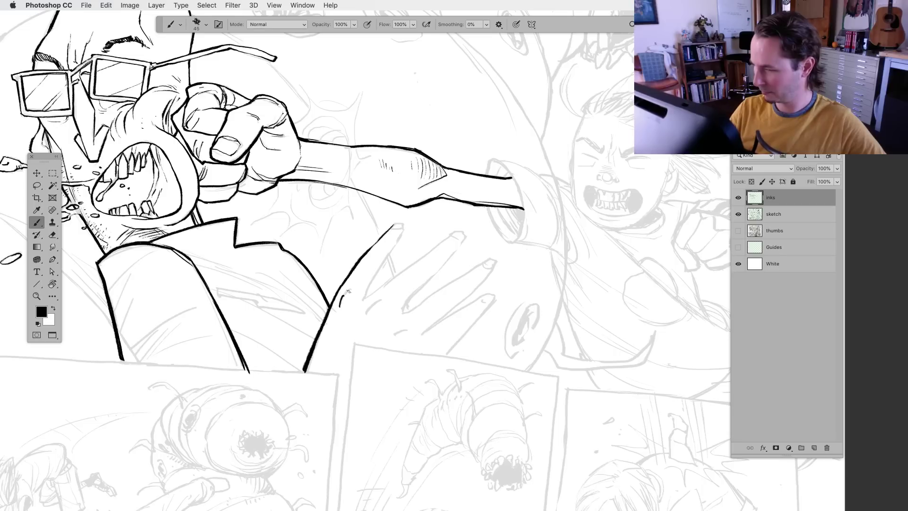
pyautogui.moveTo(348, 290); pyautogui.dragTo(350, 291)
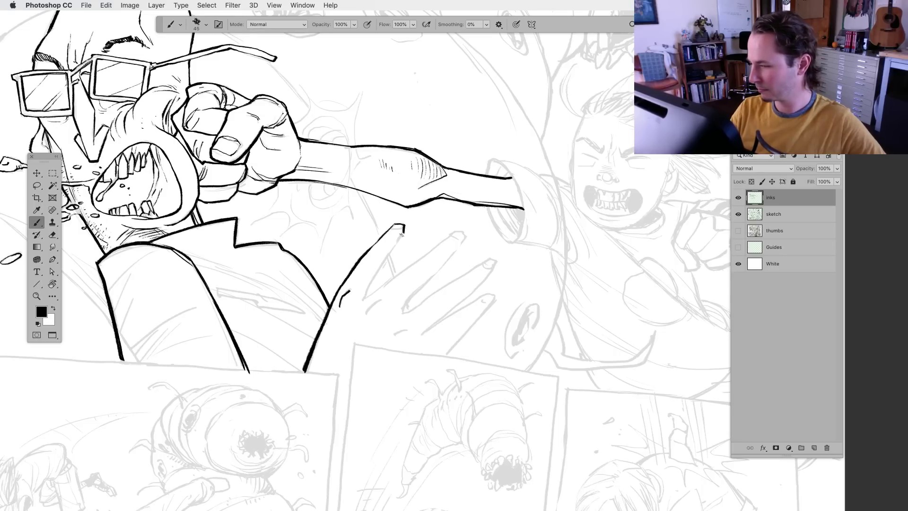
pyautogui.moveTo(403, 229)
pyautogui.mouseDown()
pyautogui.moveTo(364, 301)
pyautogui.moveTo(461, 225)
pyautogui.moveTo(468, 238)
pyautogui.moveTo(402, 314)
pyautogui.moveTo(490, 253)
pyautogui.moveTo(498, 262)
pyautogui.moveTo(425, 334)
pyautogui.moveTo(490, 293)
pyautogui.moveTo(496, 300)
pyautogui.moveTo(446, 358)
pyautogui.mouseUp()
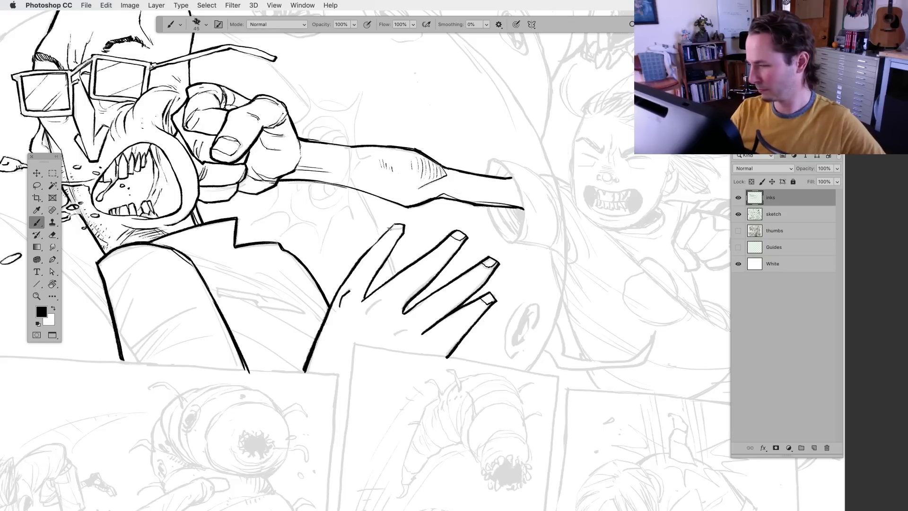
# Ink short knuckle marks on the back of the spread hand and small oval wrinkles at the finger joints
pyautogui.scroll(-2, 483, 426)
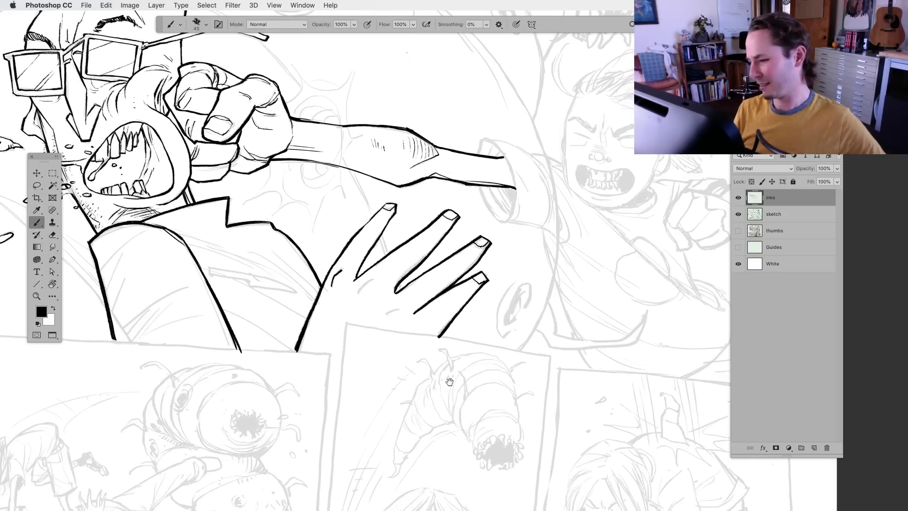
pyautogui.moveTo(388, 311); pyautogui.dragTo(397, 306)
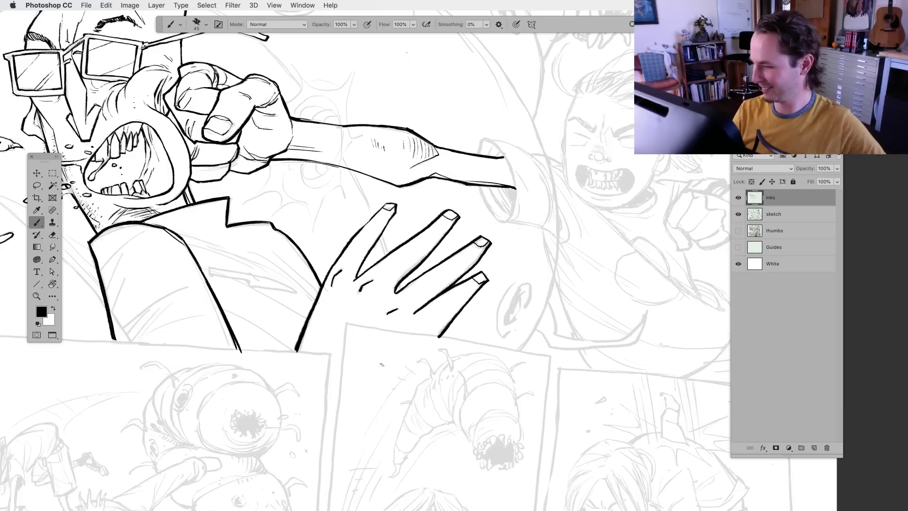
pyautogui.scroll(-1, 385, 335)
pyautogui.moveTo(347, 244)
pyautogui.mouseDown()
pyautogui.moveTo(370, 224)
pyautogui.moveTo(433, 229)
pyautogui.moveTo(403, 247)
pyautogui.moveTo(409, 258)
pyautogui.moveTo(465, 261)
pyautogui.moveTo(437, 274)
pyautogui.mouseUp()
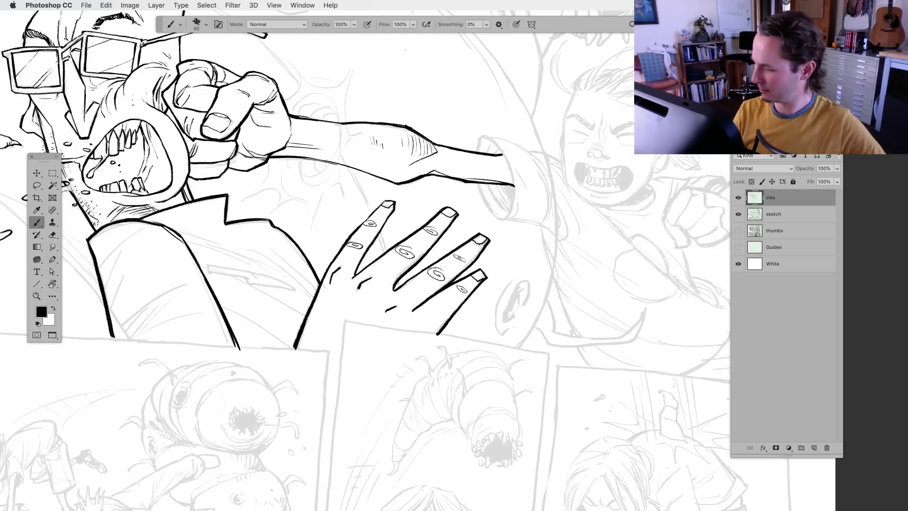
pyautogui.moveTo(406, 402); pyautogui.dragTo(459, 385)
pyautogui.moveTo(347, 401); pyautogui.dragTo(381, 407)
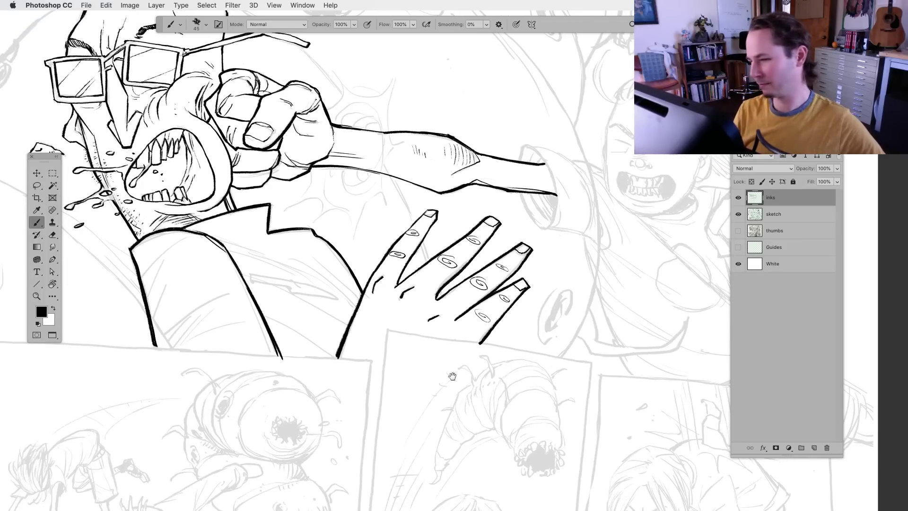
# Ink the fold lines on the punched man's near sleeve, along its outer edge and above the panel border
pyautogui.scroll(3, 422, 385)
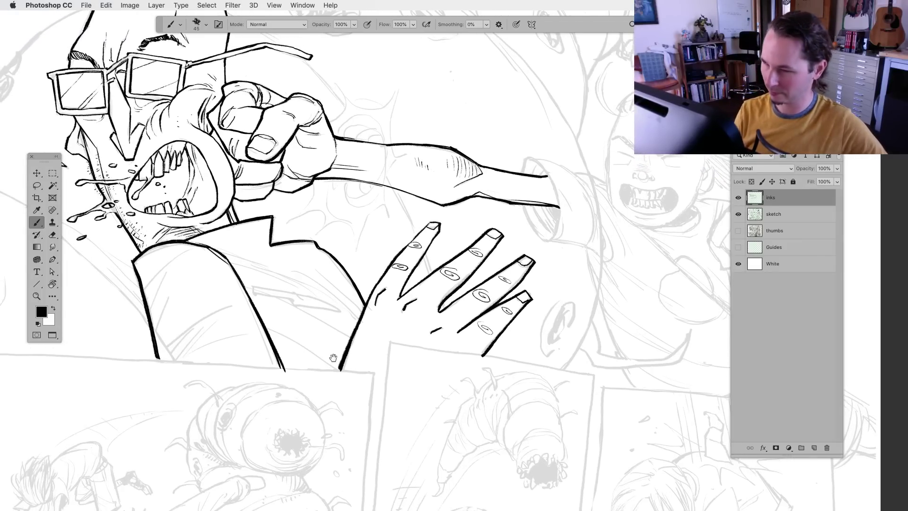
pyautogui.moveTo(350, 365); pyautogui.dragTo(486, 317)
pyautogui.moveTo(280, 244)
pyautogui.mouseDown()
pyautogui.moveTo(315, 207)
pyautogui.moveTo(286, 261)
pyautogui.moveTo(292, 284)
pyautogui.mouseUp()
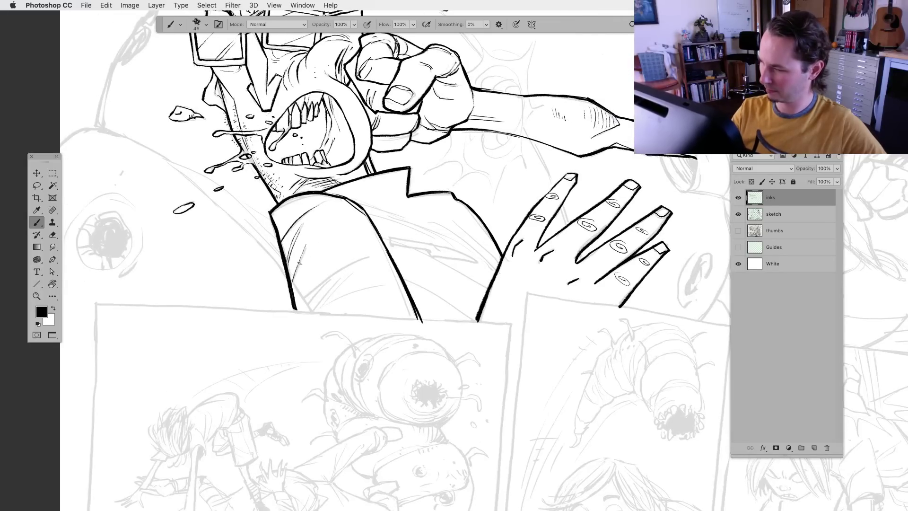
pyautogui.moveTo(368, 258)
pyautogui.mouseDown()
pyautogui.moveTo(297, 305)
pyautogui.moveTo(311, 295)
pyautogui.moveTo(303, 313)
pyautogui.mouseUp()
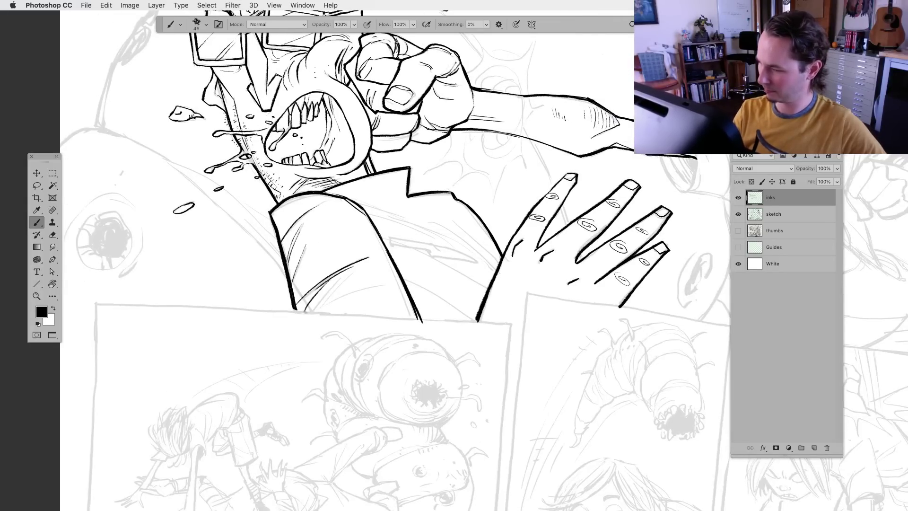
pyautogui.moveTo(352, 273); pyautogui.dragTo(317, 311)
pyautogui.moveTo(387, 279); pyautogui.dragTo(330, 303)
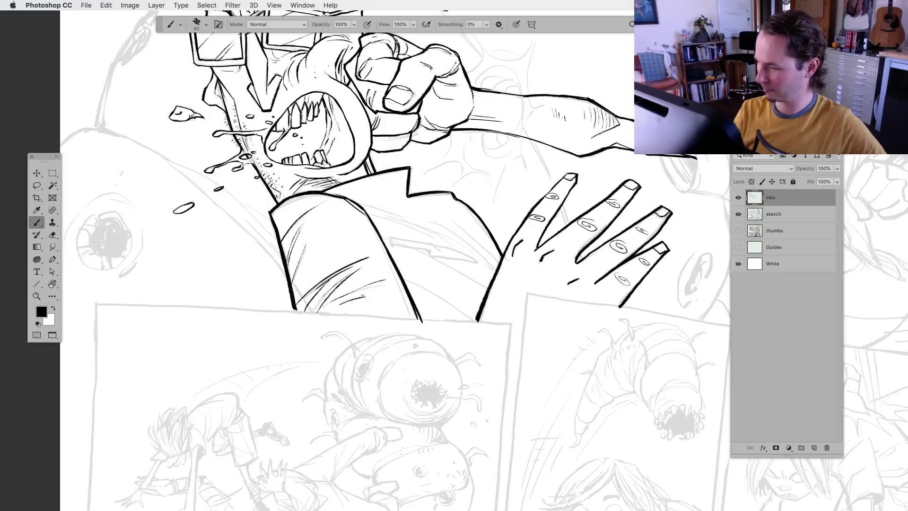
# Ink the narrow, jagged pocket outline on the front of the punched man's jacket
pyautogui.press('r')
pyautogui.moveTo(402, 365)
pyautogui.mouseDown()
pyautogui.moveTo(373, 361)
pyautogui.moveTo(438, 414)
pyautogui.moveTo(383, 292)
pyautogui.moveTo(445, 240)
pyautogui.mouseUp()
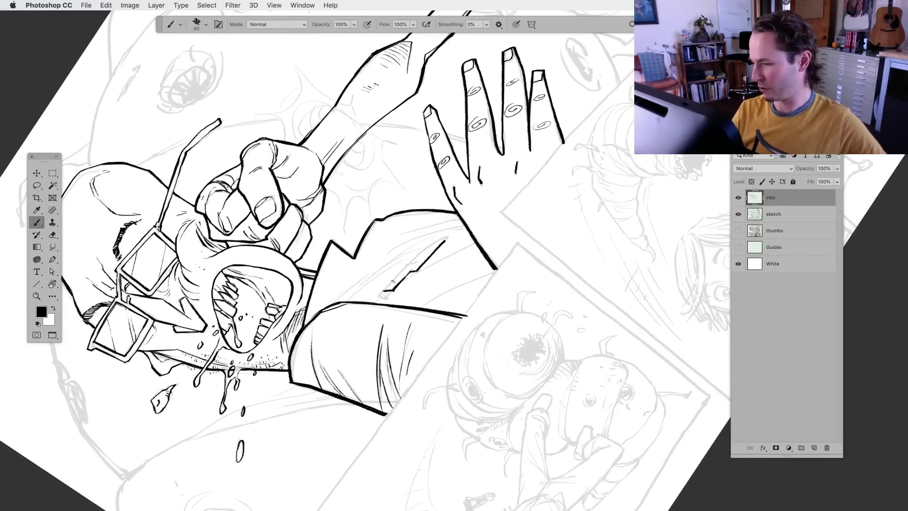
pyautogui.moveTo(384, 291); pyautogui.dragTo(446, 240)
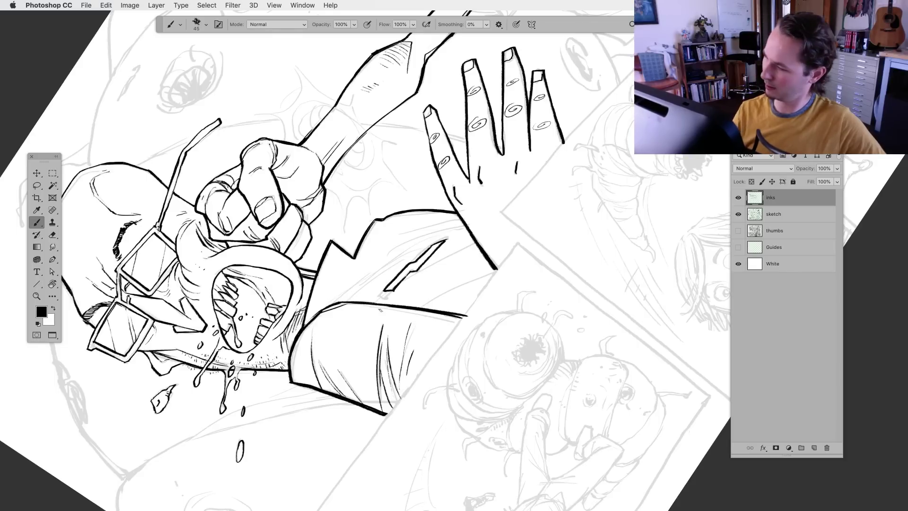
# Ink long fold lines across the jacket front on both sides of the pocket, running toward the spread hand's arm
pyautogui.moveTo(348, 300); pyautogui.dragTo(403, 261)
pyautogui.moveTo(334, 300)
pyautogui.mouseDown()
pyautogui.moveTo(462, 227)
pyautogui.moveTo(387, 255)
pyautogui.moveTo(462, 226)
pyautogui.mouseUp()
pyautogui.moveTo(410, 233); pyautogui.dragTo(460, 218)
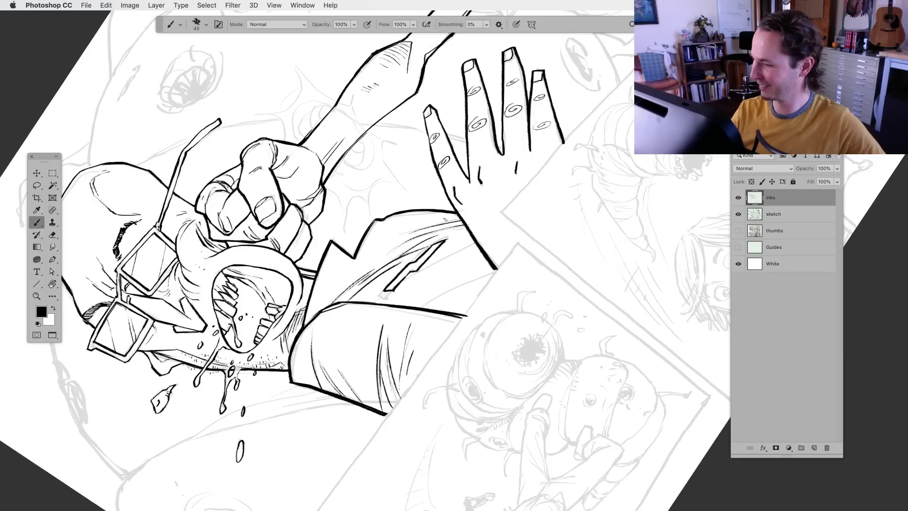
pyautogui.moveTo(398, 287); pyautogui.dragTo(458, 253)
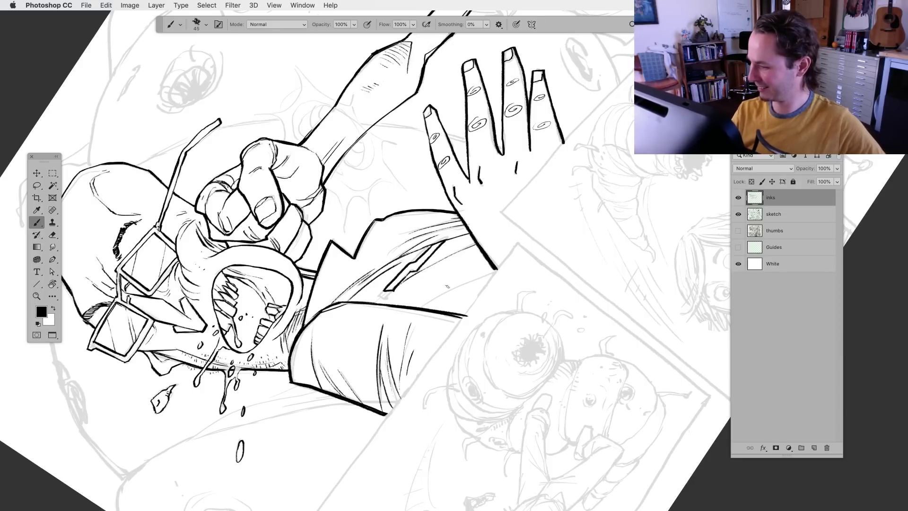
pyautogui.moveTo(429, 302); pyautogui.dragTo(496, 271)
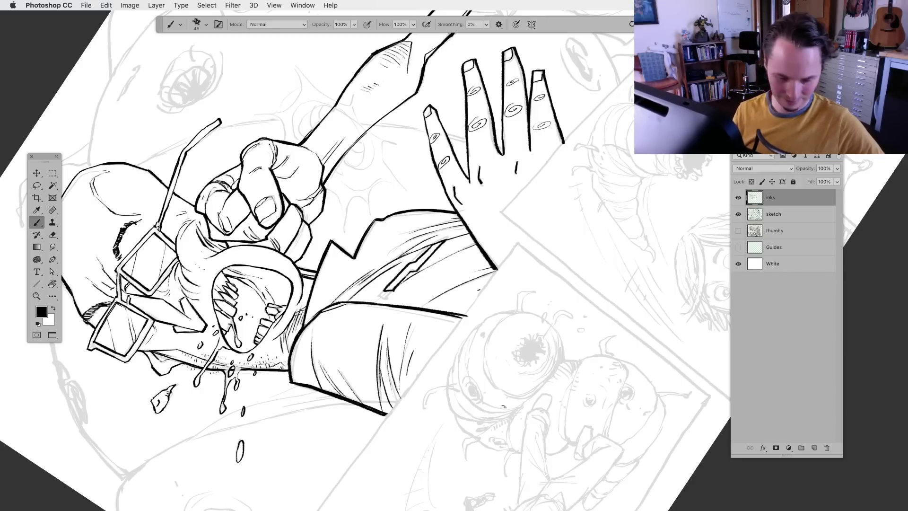
# Hide the sketch layer to check the punched man's inks on their own and show the sketch again
pyautogui.press('r')
pyautogui.moveTo(504, 405); pyautogui.dragTo(392, 431)
pyautogui.press('space')
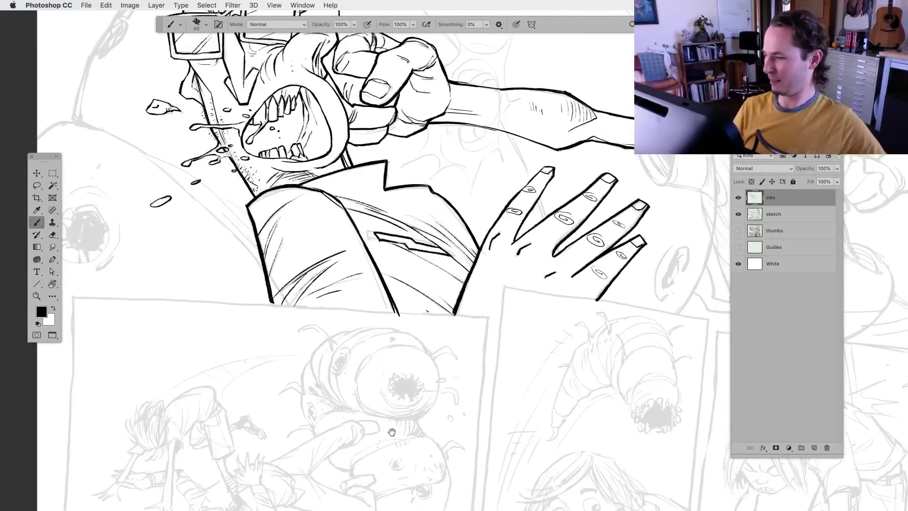
pyautogui.click(738, 214)
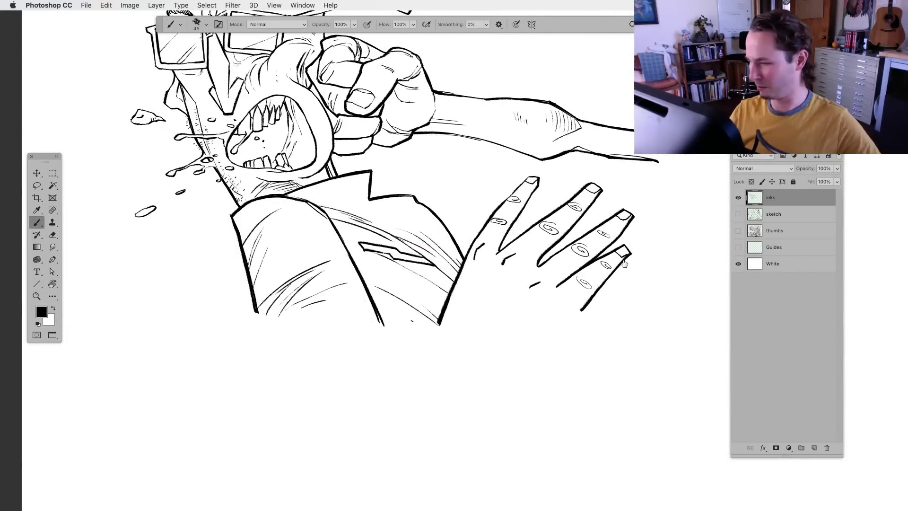
pyautogui.press('super+minus')
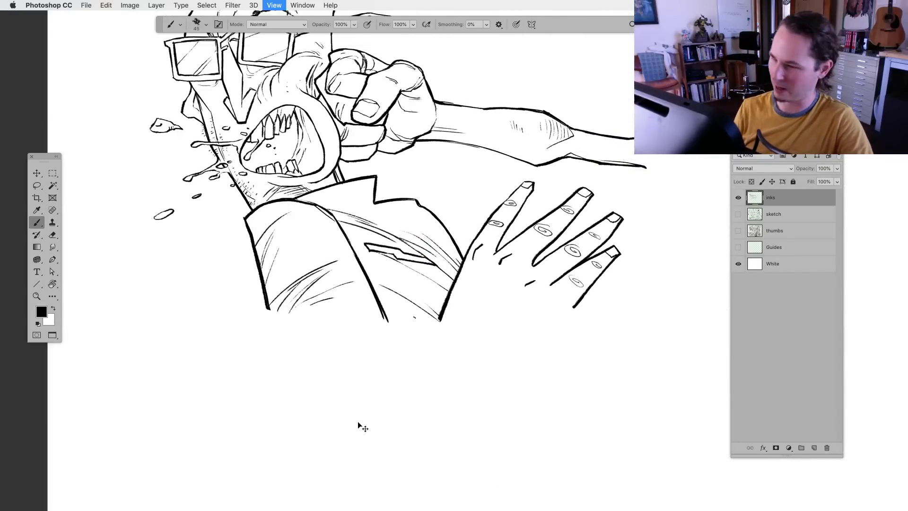
pyautogui.moveTo(410, 379)
pyautogui.mouseDown()
pyautogui.moveTo(367, 405)
pyautogui.moveTo(363, 418)
pyautogui.mouseUp()
pyautogui.click(738, 215)
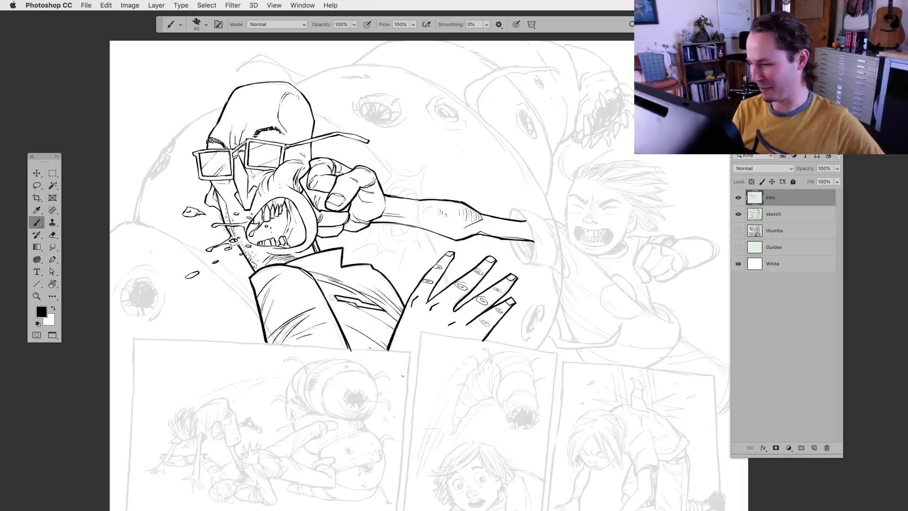
# Start inking the punching kid's sleeve opening with a short stroke above the forearm, using a size 90 brush
pyautogui.moveTo(405, 379)
pyautogui.mouseDown()
pyautogui.moveTo(396, 399)
pyautogui.moveTo(404, 408)
pyautogui.mouseUp()
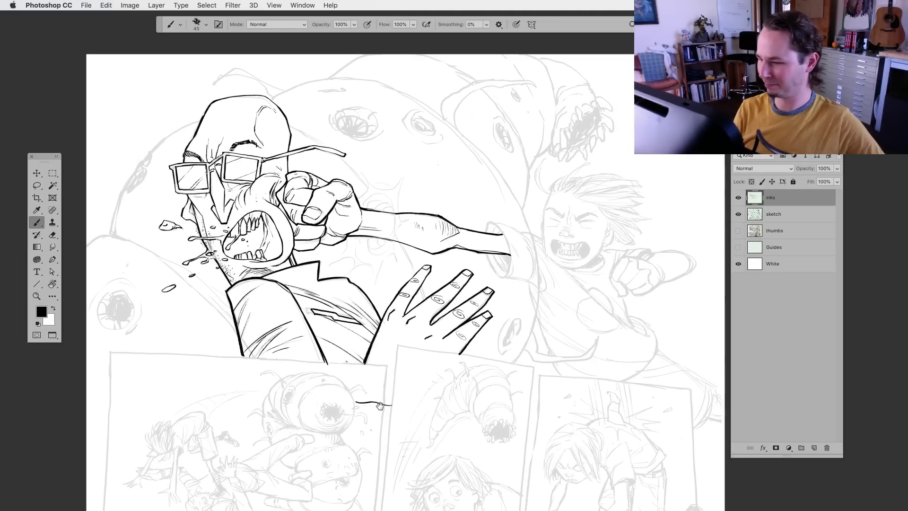
pyautogui.moveTo(494, 424)
pyautogui.mouseDown()
pyautogui.moveTo(443, 403)
pyautogui.moveTo(388, 402)
pyautogui.mouseUp()
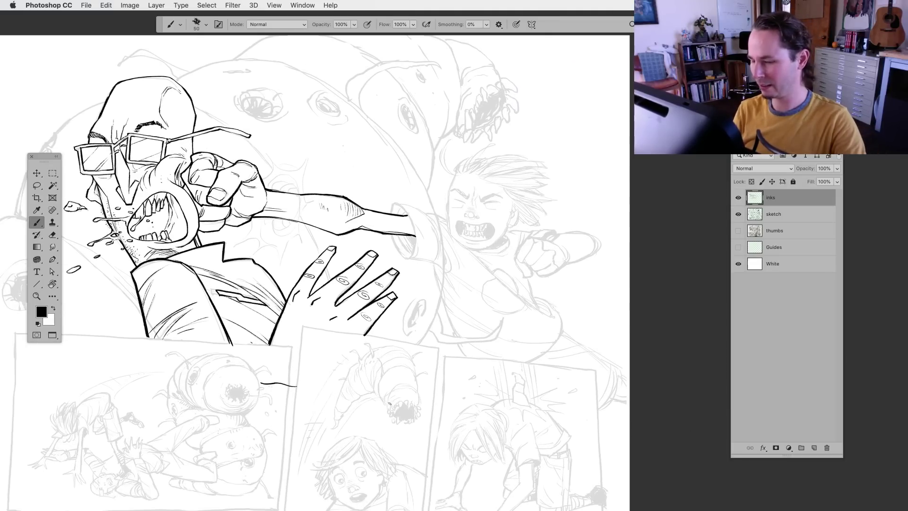
pyautogui.press('super+plus')
pyautogui.moveTo(462, 349); pyautogui.dragTo(375, 366)
pyautogui.press('super+plus')
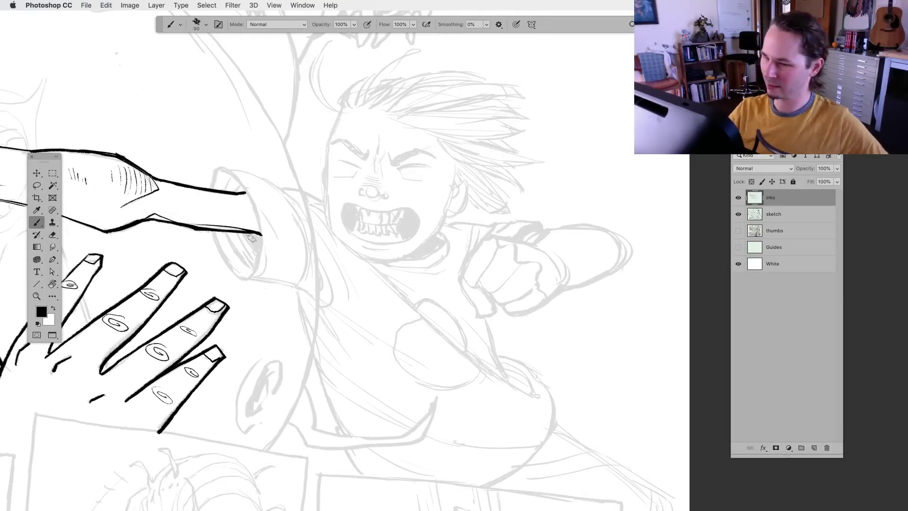
pyautogui.press(']')
pyautogui.press(']')
pyautogui.press(']')
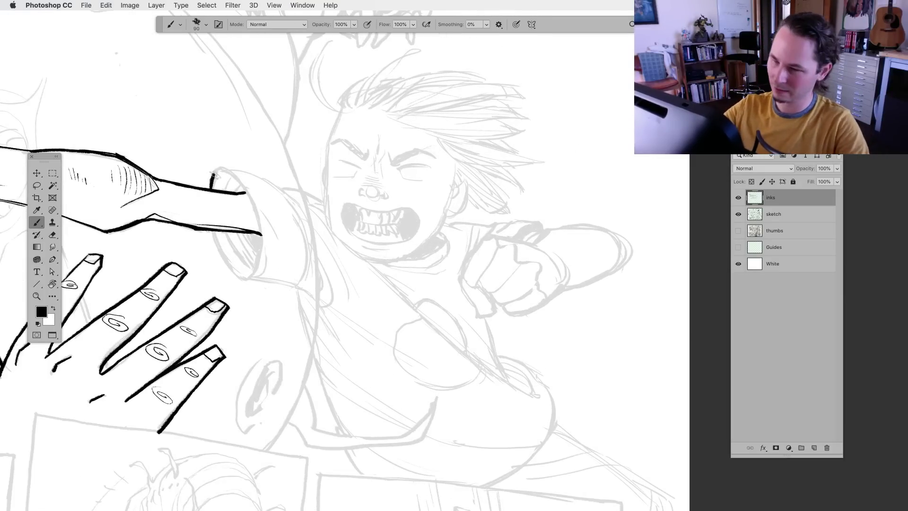
pyautogui.moveTo(211, 173); pyautogui.dragTo(211, 190)
# Reduce the brush size to 50 and ink the curved rim of the kid's sleeve opening around the forearm
pyautogui.press('[')
pyautogui.press('[')
pyautogui.press('[')
pyautogui.press('[')
pyautogui.press('[')
pyautogui.press('[')
pyautogui.press('[')
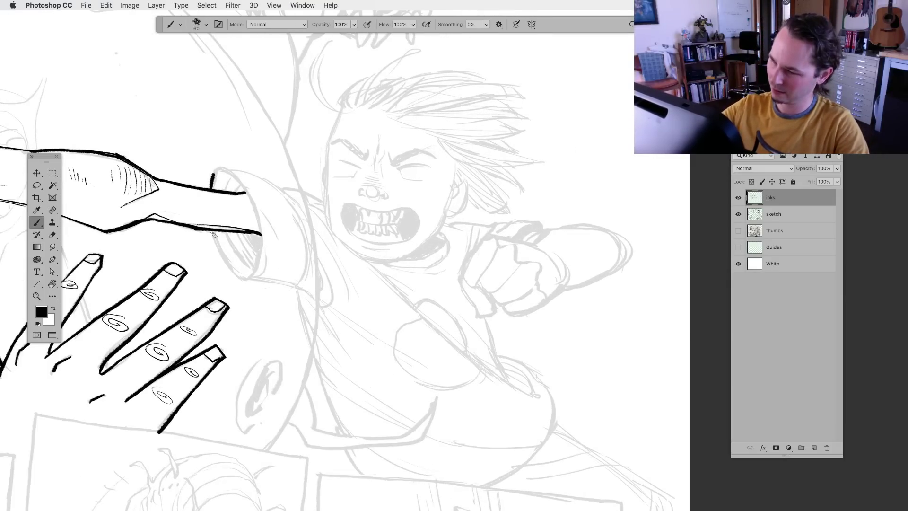
pyautogui.moveTo(212, 231); pyautogui.dragTo(245, 279)
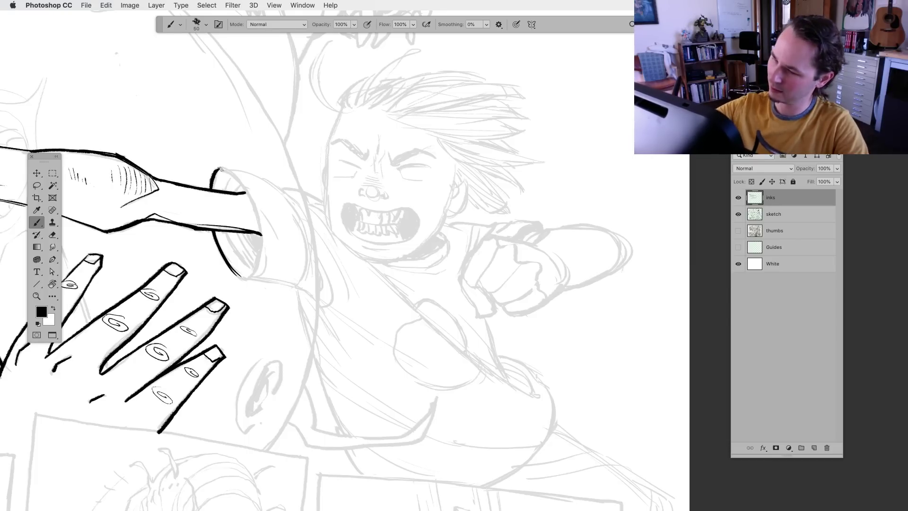
pyautogui.moveTo(227, 170)
pyautogui.mouseDown()
pyautogui.moveTo(263, 226)
pyautogui.moveTo(256, 270)
pyautogui.moveTo(261, 235)
pyautogui.moveTo(265, 255)
pyautogui.moveTo(253, 278)
pyautogui.moveTo(267, 247)
pyautogui.moveTo(262, 225)
pyautogui.moveTo(280, 241)
pyautogui.mouseUp()
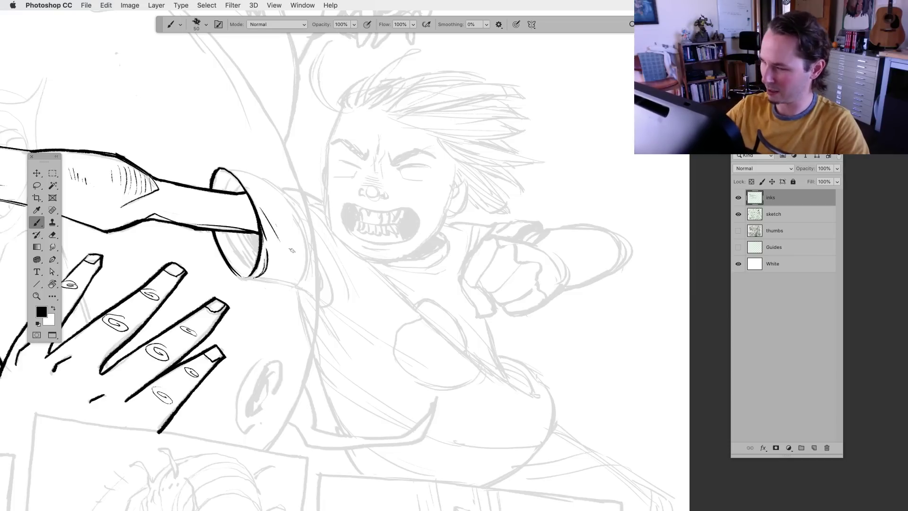
# Ink curved shading lines inside the kid's sleeve opening and a solid black shadow beneath the forearm
pyautogui.click(36, 185)
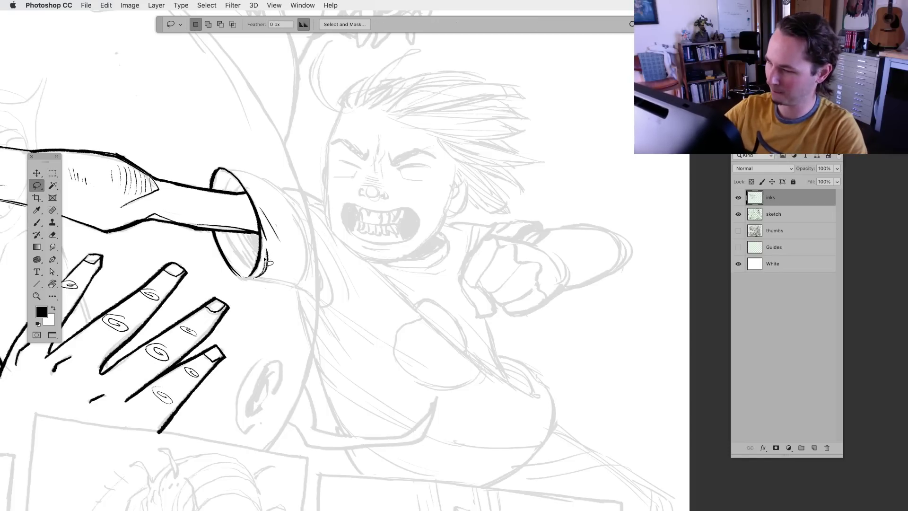
pyautogui.click(36, 223)
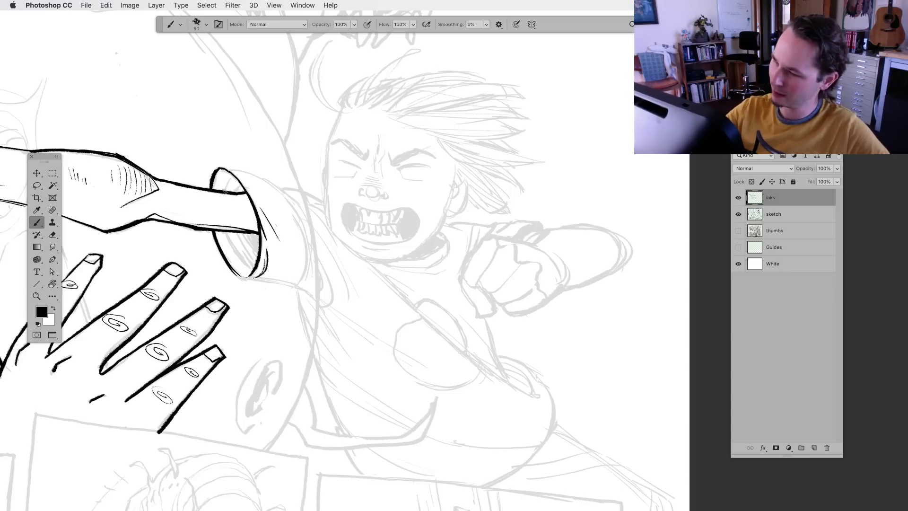
pyautogui.moveTo(237, 235)
pyautogui.mouseDown()
pyautogui.moveTo(230, 242)
pyautogui.moveTo(253, 270)
pyautogui.moveTo(251, 243)
pyautogui.moveTo(261, 248)
pyautogui.mouseUp()
# Ink the upper edge of the kid's rolled cuff and the short sleeve contour behind it toward the chin
pyautogui.press('r')
pyautogui.moveTo(287, 350)
pyautogui.mouseDown()
pyautogui.moveTo(294, 357)
pyautogui.moveTo(261, 373)
pyautogui.moveTo(411, 406)
pyautogui.mouseUp()
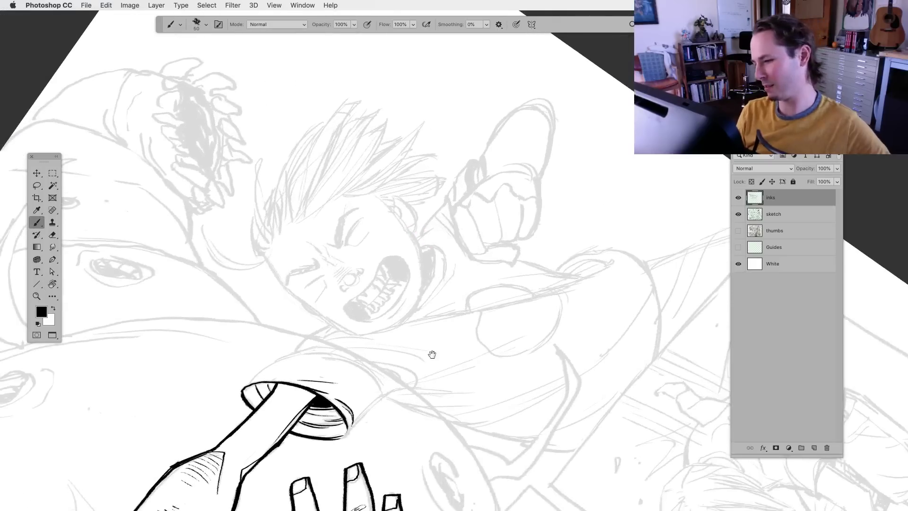
pyautogui.scroll(-3, 430, 354)
pyautogui.press('b')
pyautogui.moveTo(299, 294)
pyautogui.mouseDown()
pyautogui.moveTo(276, 316)
pyautogui.moveTo(335, 282)
pyautogui.mouseUp()
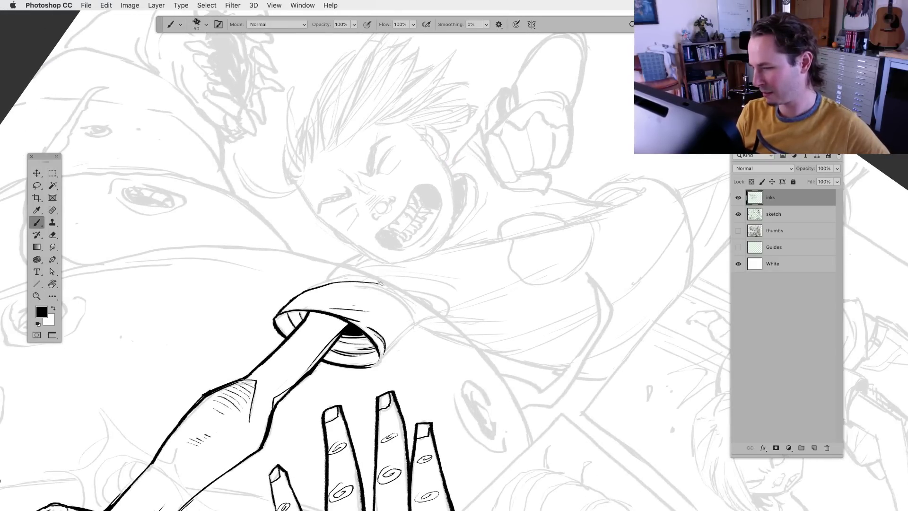
pyautogui.moveTo(309, 288)
pyautogui.mouseDown()
pyautogui.moveTo(351, 276)
pyautogui.moveTo(335, 267)
pyautogui.moveTo(364, 253)
pyautogui.mouseUp()
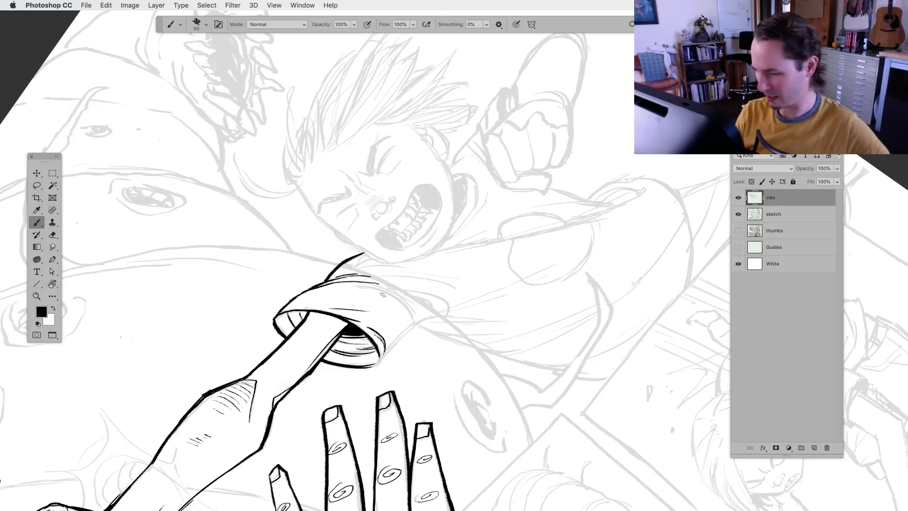
# Ink the underside and back edge of the kid's rolled cuff, with small fold marks across the fabric
pyautogui.press('r')
pyautogui.moveTo(383, 294)
pyautogui.mouseDown()
pyautogui.moveTo(427, 410)
pyautogui.moveTo(290, 391)
pyautogui.moveTo(276, 432)
pyautogui.moveTo(398, 358)
pyautogui.moveTo(283, 391)
pyautogui.moveTo(277, 384)
pyautogui.mouseUp()
pyautogui.press('r')
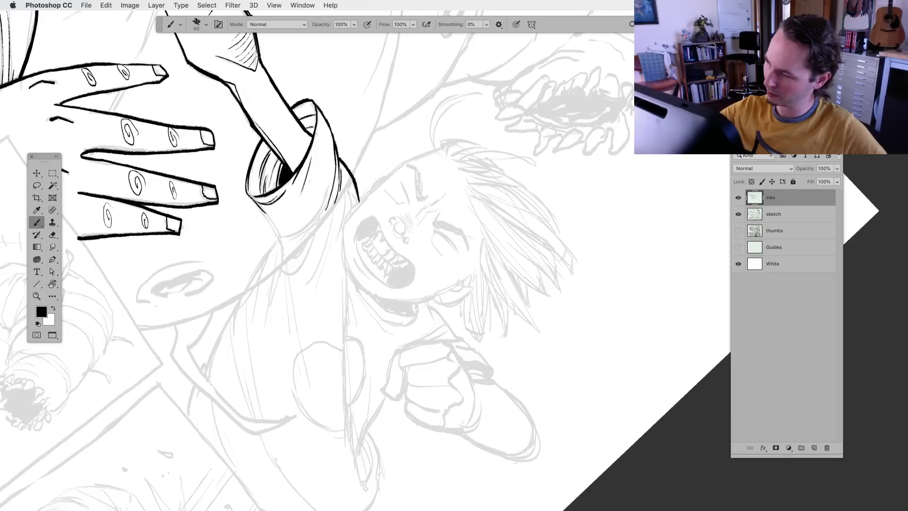
pyautogui.moveTo(253, 199); pyautogui.dragTo(278, 235)
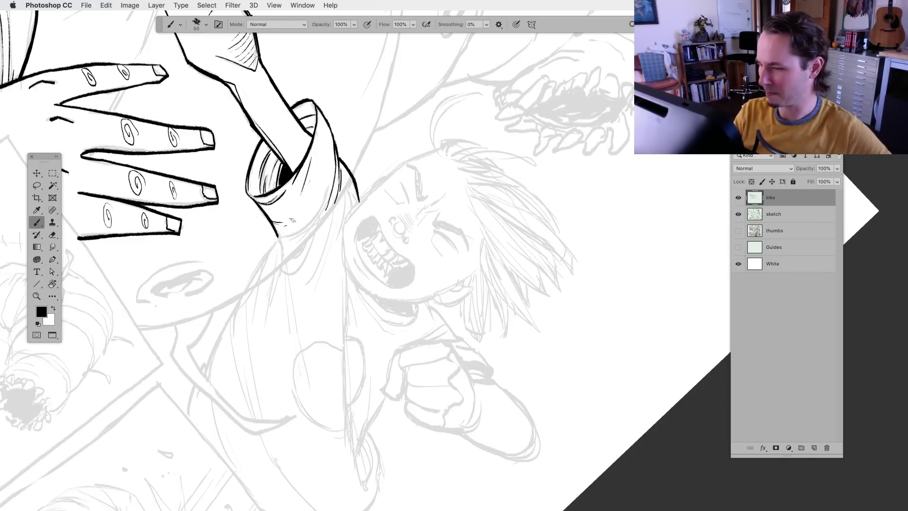
pyautogui.hscroll(1, 312, 306)
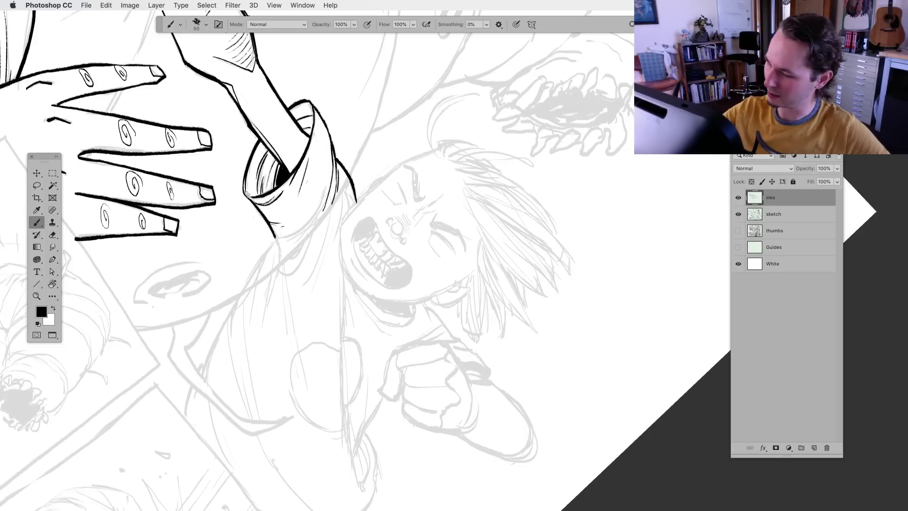
pyautogui.moveTo(247, 194); pyautogui.dragTo(255, 193)
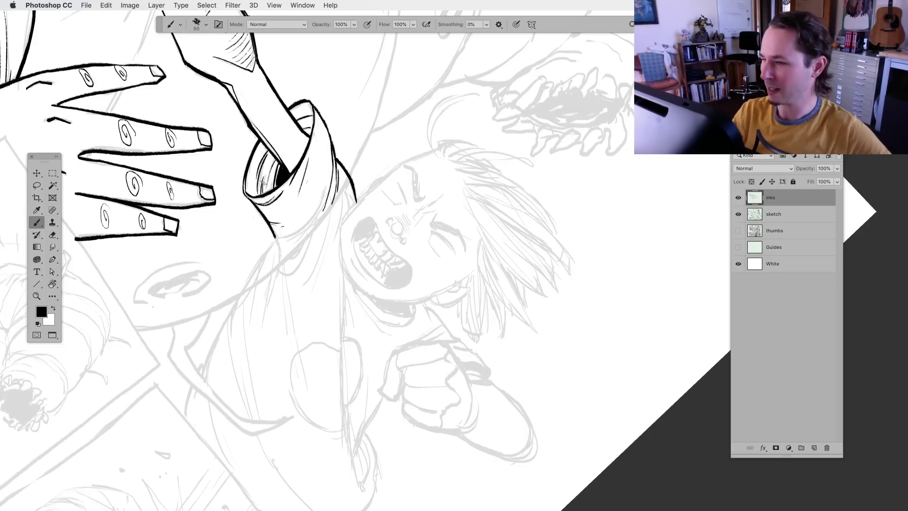
pyautogui.hscroll(1, 314, 245)
pyautogui.moveTo(320, 191)
pyautogui.mouseDown()
pyautogui.moveTo(308, 218)
pyautogui.moveTo(273, 242)
pyautogui.mouseUp()
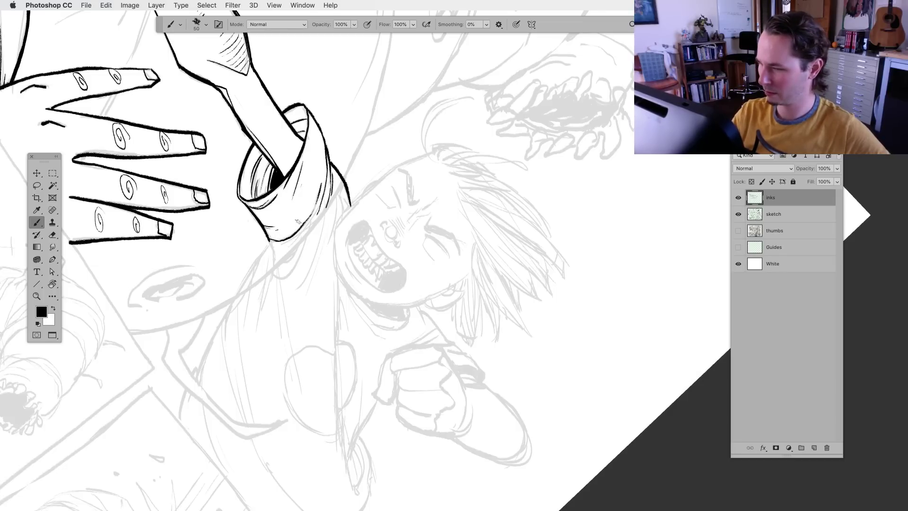
# Ink the thick underside contour of the kid's shirt from the cuff to the panel border, with long folds beside it
pyautogui.moveTo(312, 216)
pyautogui.mouseDown()
pyautogui.moveTo(271, 258)
pyautogui.moveTo(256, 338)
pyautogui.moveTo(277, 270)
pyautogui.moveTo(300, 407)
pyautogui.mouseUp()
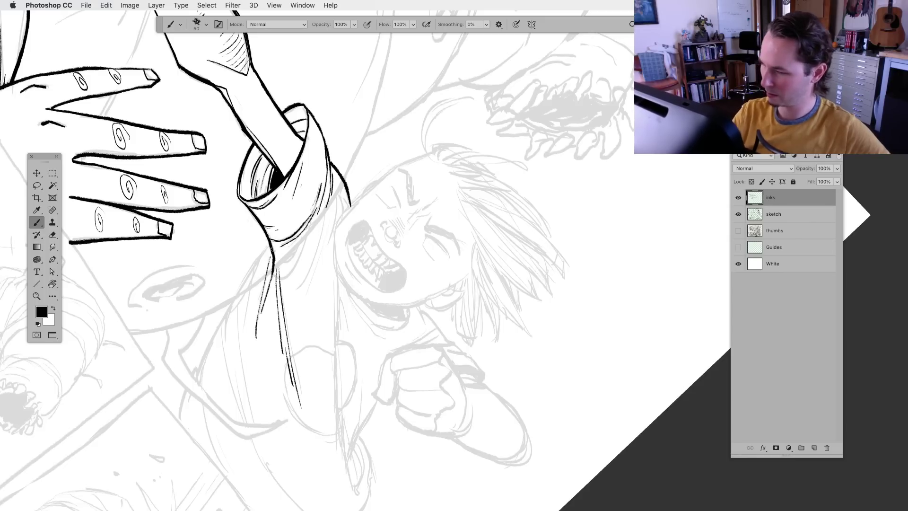
pyautogui.moveTo(272, 242)
pyautogui.mouseDown()
pyautogui.moveTo(242, 324)
pyautogui.moveTo(247, 290)
pyautogui.moveTo(236, 293)
pyautogui.moveTo(221, 343)
pyautogui.mouseUp()
pyautogui.moveTo(237, 295); pyautogui.dragTo(226, 321)
pyautogui.moveTo(246, 273)
pyautogui.mouseDown()
pyautogui.moveTo(197, 381)
pyautogui.moveTo(224, 309)
pyautogui.mouseUp()
pyautogui.scroll(-5, 221, 305)
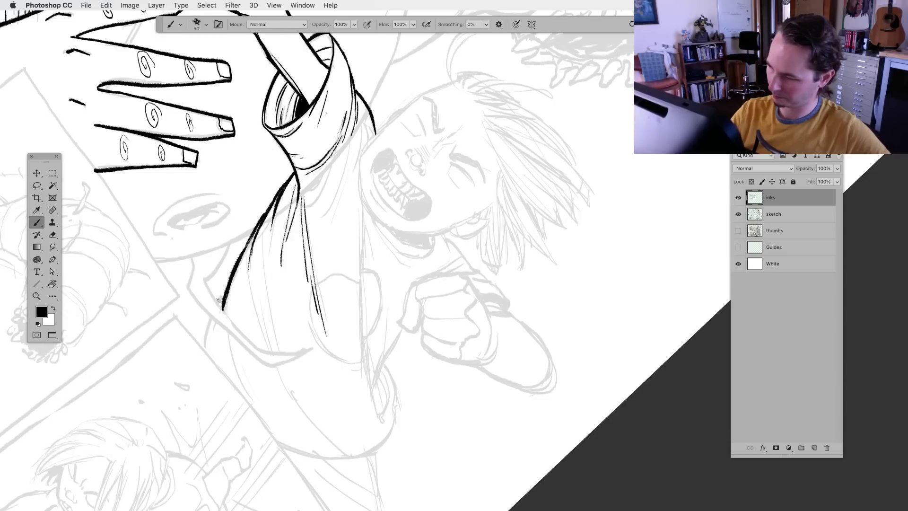
pyautogui.moveTo(210, 317); pyautogui.dragTo(206, 351)
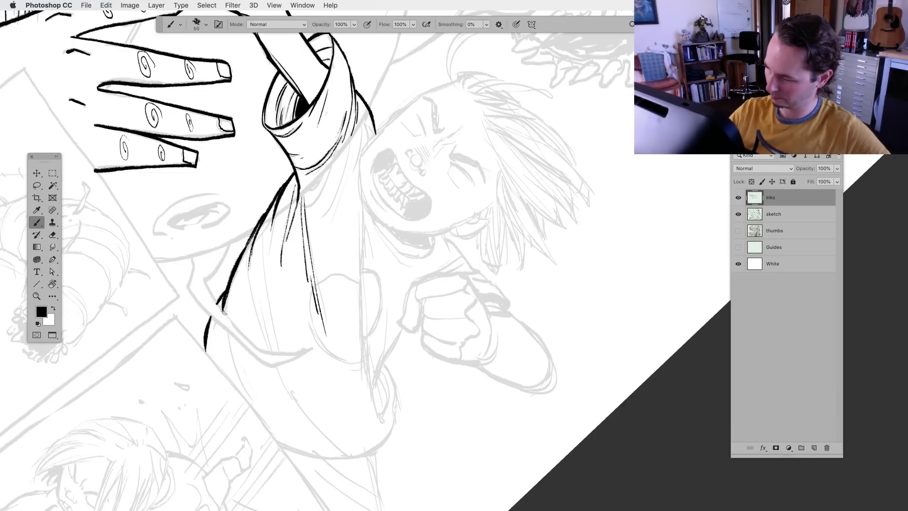
# Ink long curved fold lines down the kid's shirt from the underarm toward the waist
pyautogui.moveTo(227, 332); pyautogui.dragTo(256, 404)
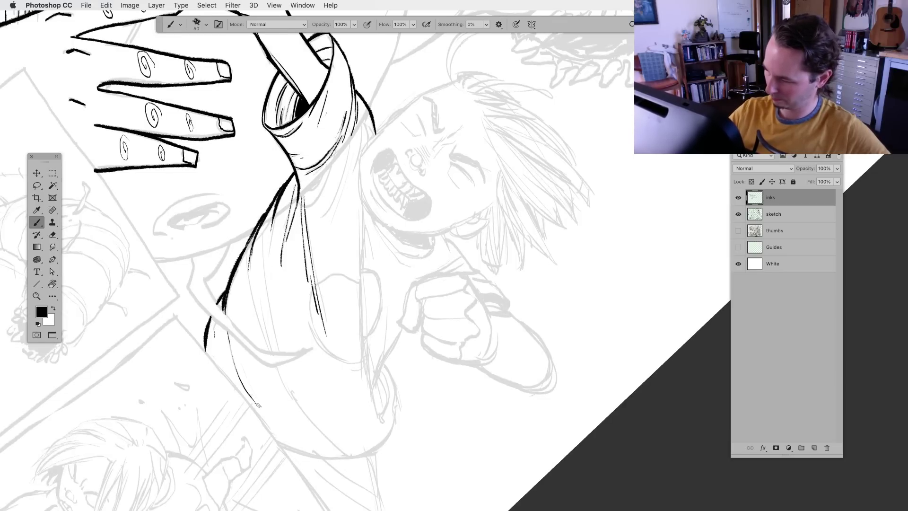
pyautogui.moveTo(239, 361); pyautogui.dragTo(254, 390)
pyautogui.moveTo(247, 242); pyautogui.dragTo(271, 352)
pyautogui.moveTo(259, 285)
pyautogui.mouseDown()
pyautogui.moveTo(297, 407)
pyautogui.moveTo(351, 456)
pyautogui.mouseUp()
pyautogui.moveTo(278, 346); pyautogui.dragTo(264, 211)
pyautogui.moveTo(271, 266); pyautogui.dragTo(273, 217)
pyautogui.moveTo(288, 378); pyautogui.dragTo(242, 366)
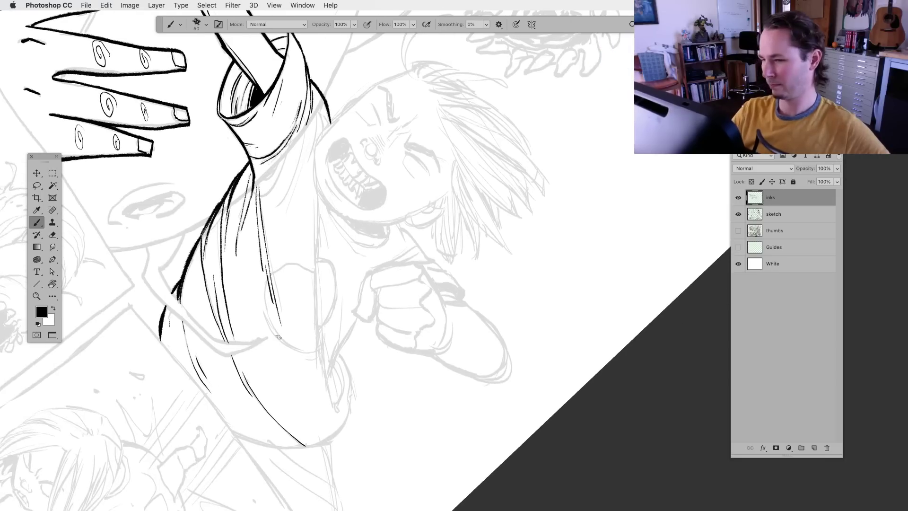
pyautogui.moveTo(200, 239); pyautogui.dragTo(226, 195)
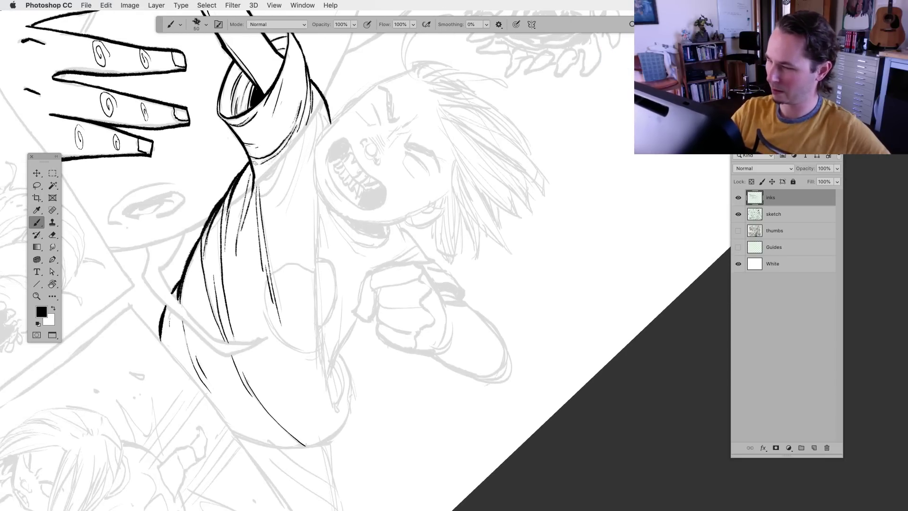
# Ink a second layered edge behind the kid's rolled cuff and short fold lines on the sleeve near the chin
pyautogui.moveTo(299, 245)
pyautogui.mouseDown()
pyautogui.moveTo(292, 261)
pyautogui.moveTo(315, 337)
pyautogui.mouseUp()
pyautogui.moveTo(305, 234); pyautogui.dragTo(286, 271)
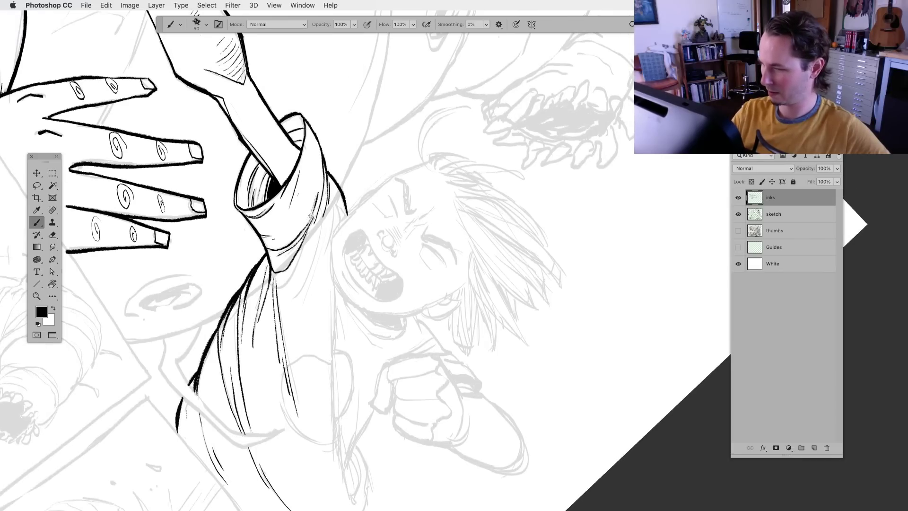
pyautogui.moveTo(315, 208)
pyautogui.mouseDown()
pyautogui.moveTo(293, 278)
pyautogui.moveTo(274, 292)
pyautogui.mouseUp()
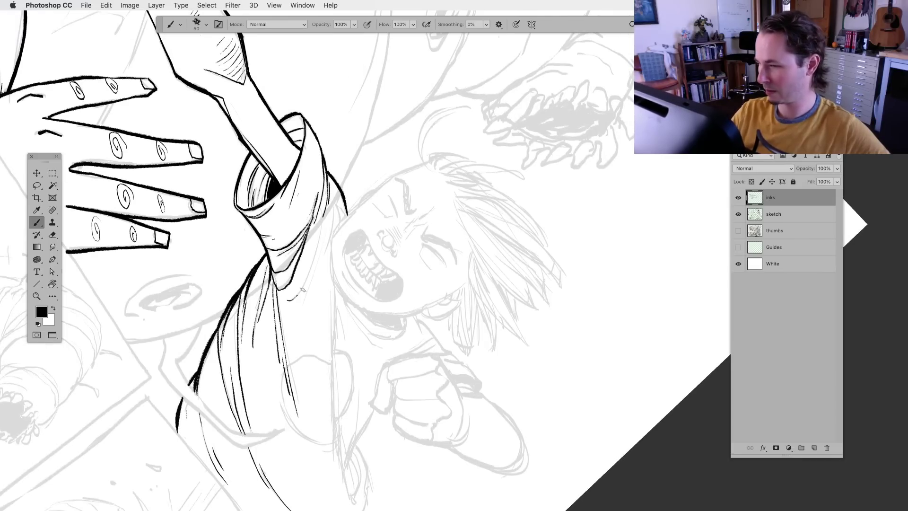
pyautogui.moveTo(326, 217); pyautogui.dragTo(303, 297)
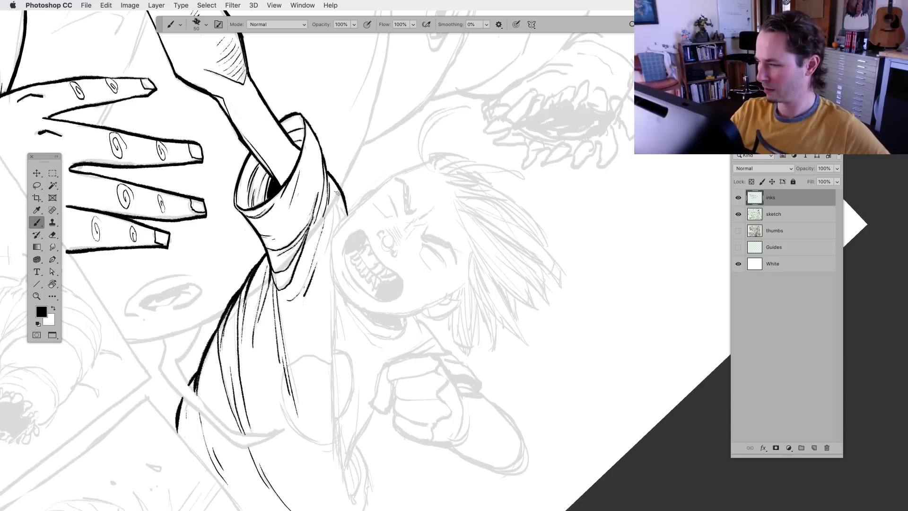
pyautogui.moveTo(337, 193); pyautogui.dragTo(336, 226)
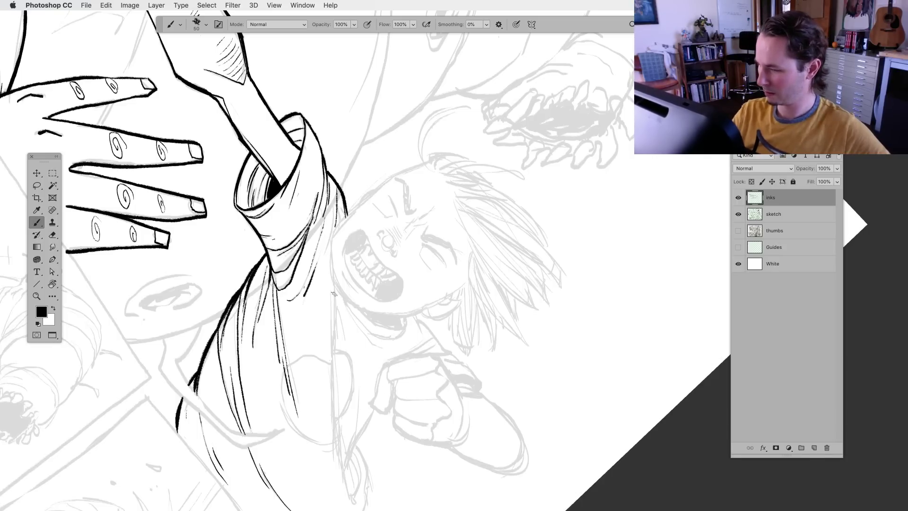
# Ink the long front contour of the kid's shirt from the sleeve below the face down to the waist
pyautogui.moveTo(333, 220); pyautogui.dragTo(344, 494)
pyautogui.moveTo(363, 443); pyautogui.dragTo(321, 173)
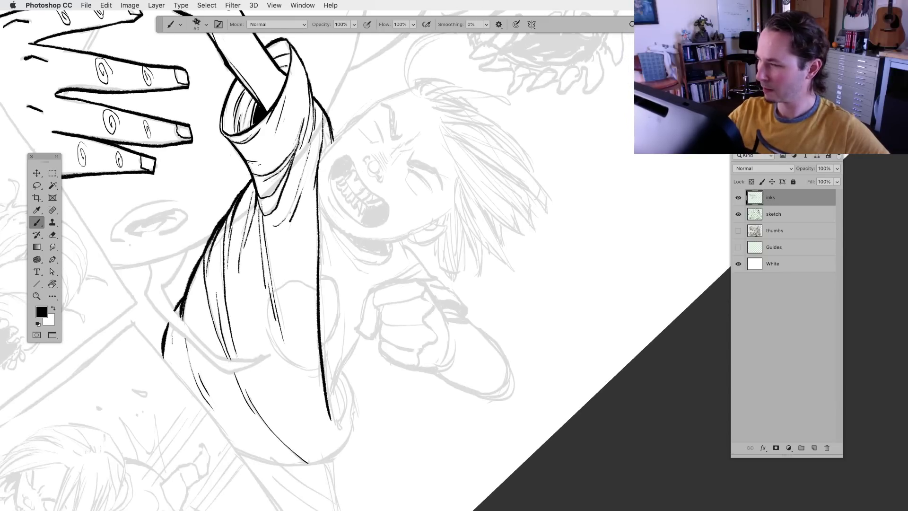
pyautogui.moveTo(323, 126); pyautogui.dragTo(326, 150)
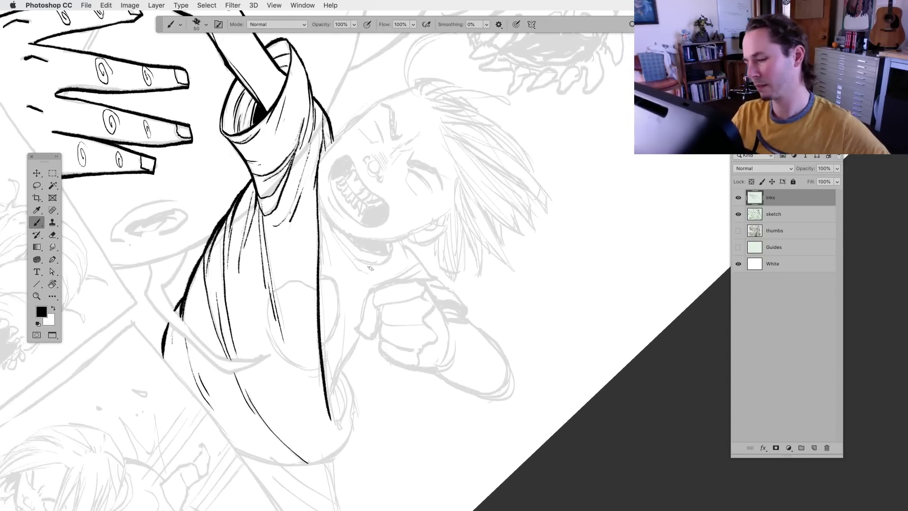
pyautogui.press('super+z')
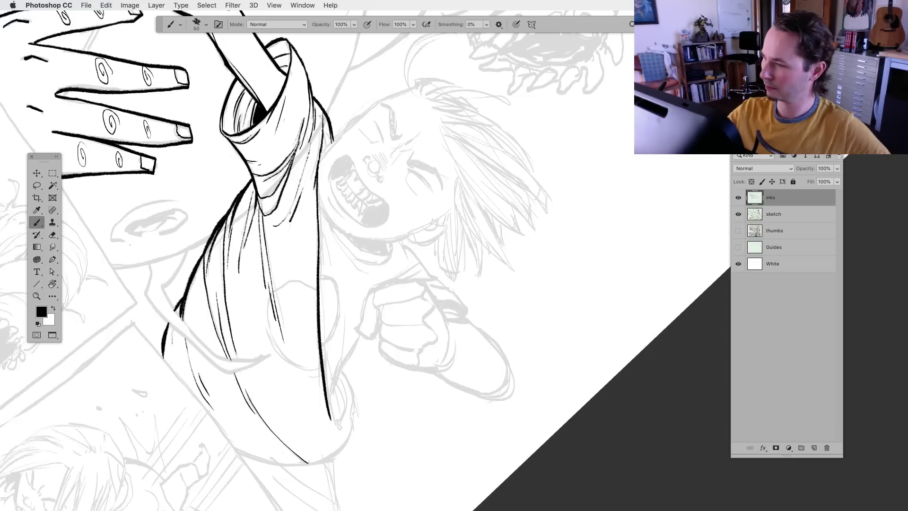
pyautogui.press('r')
pyautogui.moveTo(263, 400); pyautogui.dragTo(426, 435)
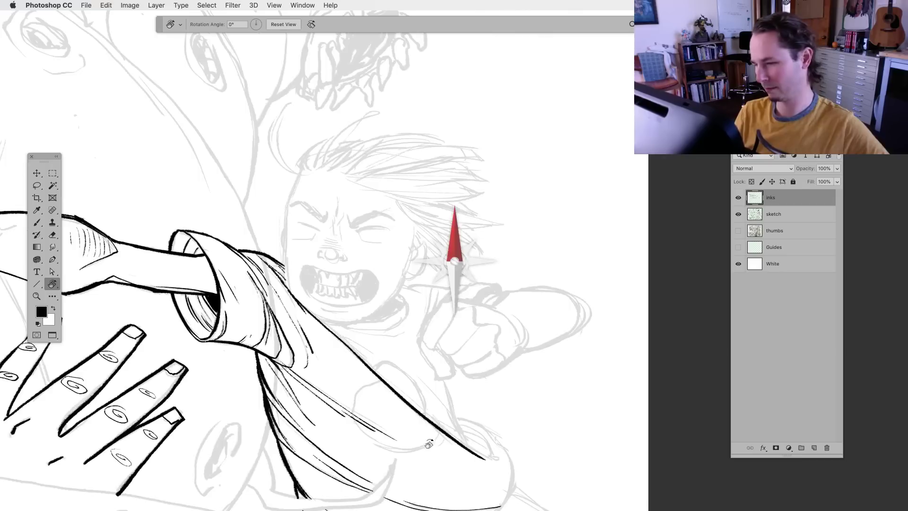
# Check the page's dimensions and resolution in the Image Size settings without changing them
pyautogui.click(130, 5)
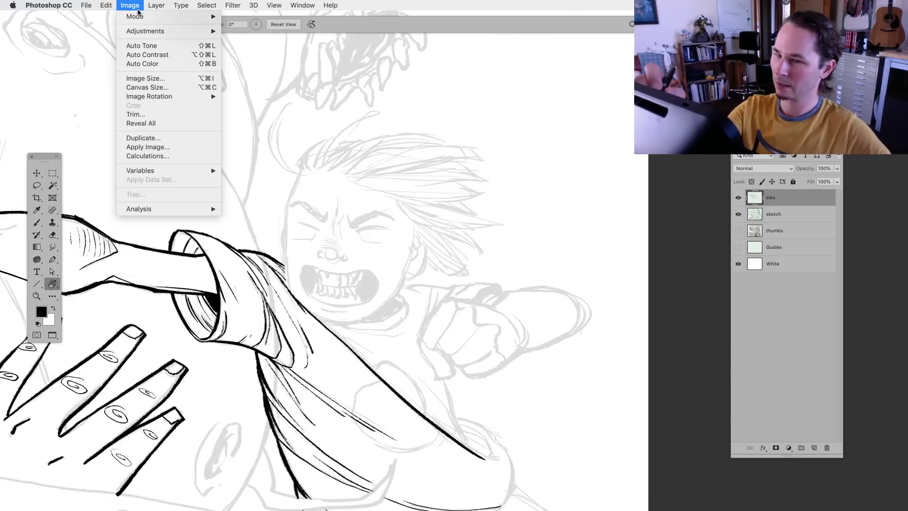
pyautogui.click(159, 78)
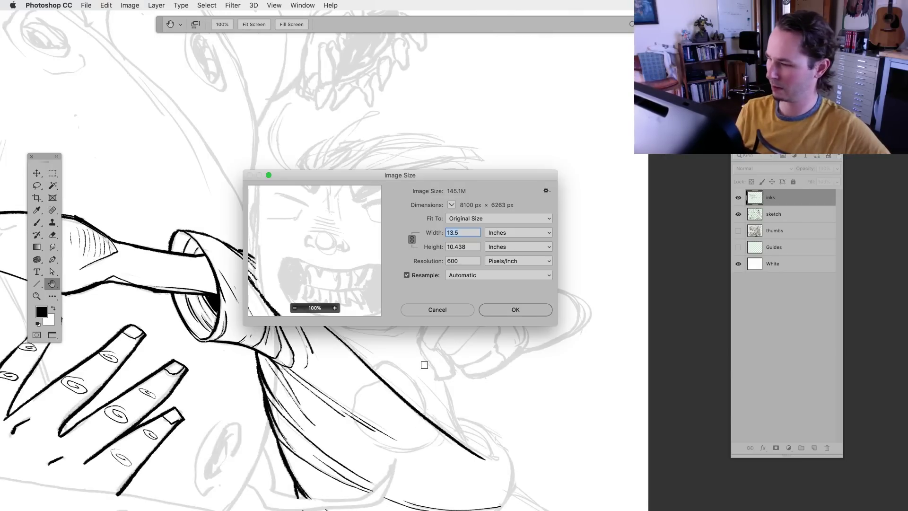
pyautogui.click(466, 307)
pyautogui.press('r')
pyautogui.press('Escape')
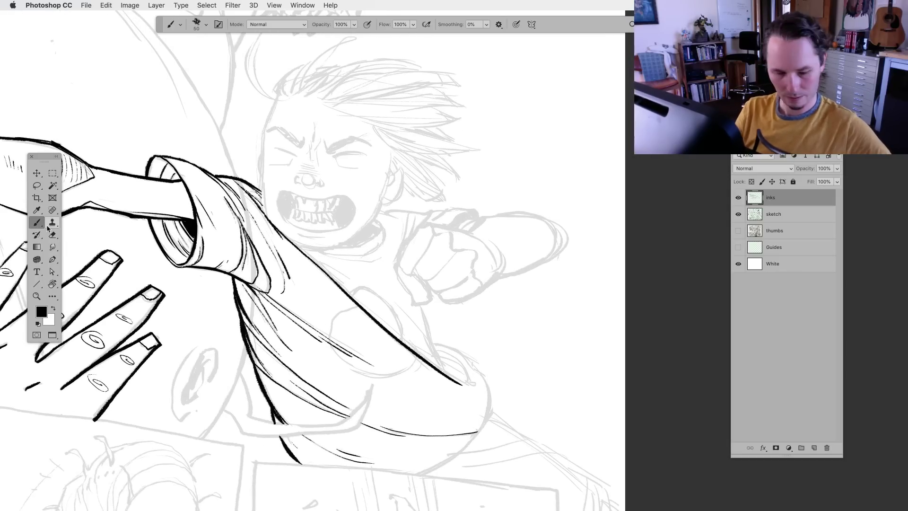
# Ink the rounded emblem outline on the chest of the kid's shirt across the front contour
pyautogui.moveTo(286, 422)
pyautogui.mouseDown()
pyautogui.moveTo(409, 488)
pyautogui.moveTo(491, 489)
pyautogui.mouseUp()
pyautogui.moveTo(520, 419); pyautogui.dragTo(372, 323)
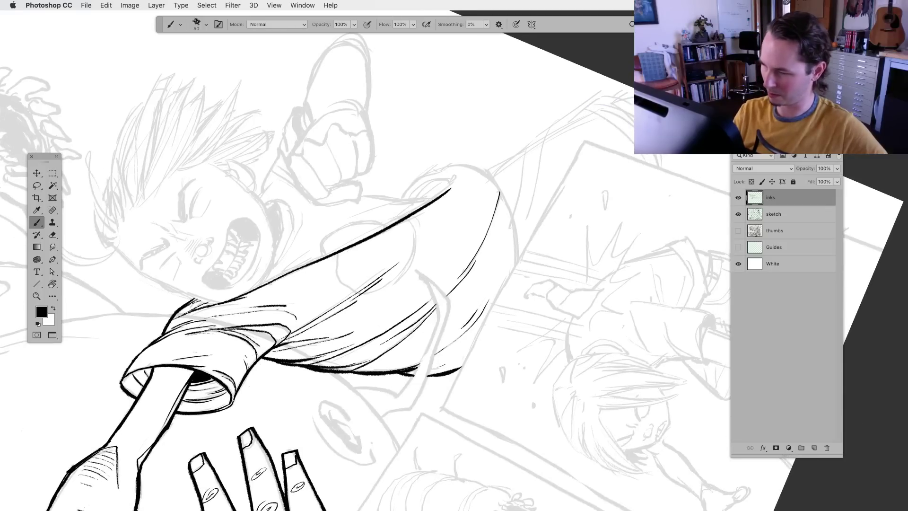
pyautogui.moveTo(270, 282)
pyautogui.mouseDown()
pyautogui.moveTo(356, 224)
pyautogui.moveTo(389, 224)
pyautogui.moveTo(414, 243)
pyautogui.moveTo(395, 283)
pyautogui.moveTo(367, 290)
pyautogui.mouseUp()
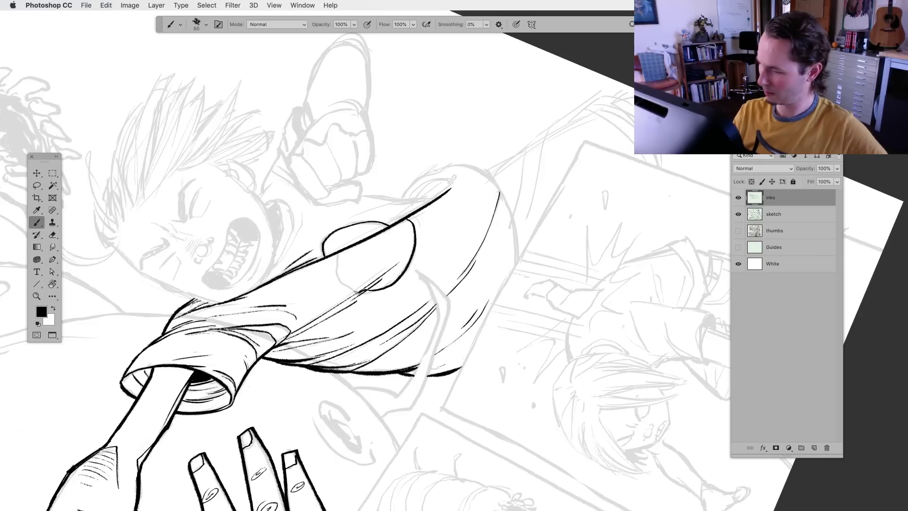
pyautogui.hscroll(3, 331, 255)
pyautogui.scroll(2, 331, 255)
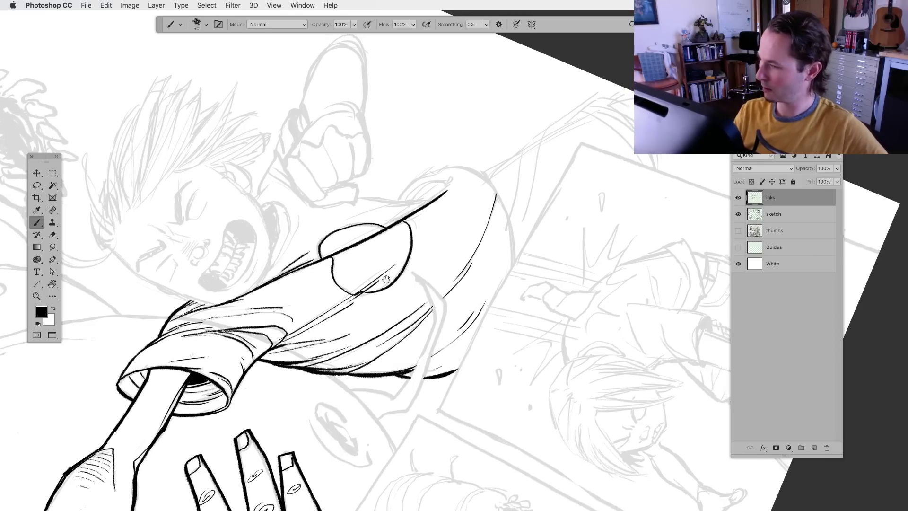
# Ink the shirt's front edge, the small oval opening at the waist and the thick outer contour curving to the panel border
pyautogui.moveTo(293, 249)
pyautogui.mouseDown()
pyautogui.moveTo(357, 229)
pyautogui.moveTo(361, 237)
pyautogui.moveTo(332, 251)
pyautogui.moveTo(375, 225)
pyautogui.moveTo(353, 233)
pyautogui.moveTo(313, 226)
pyautogui.moveTo(366, 230)
pyautogui.moveTo(399, 219)
pyautogui.mouseUp()
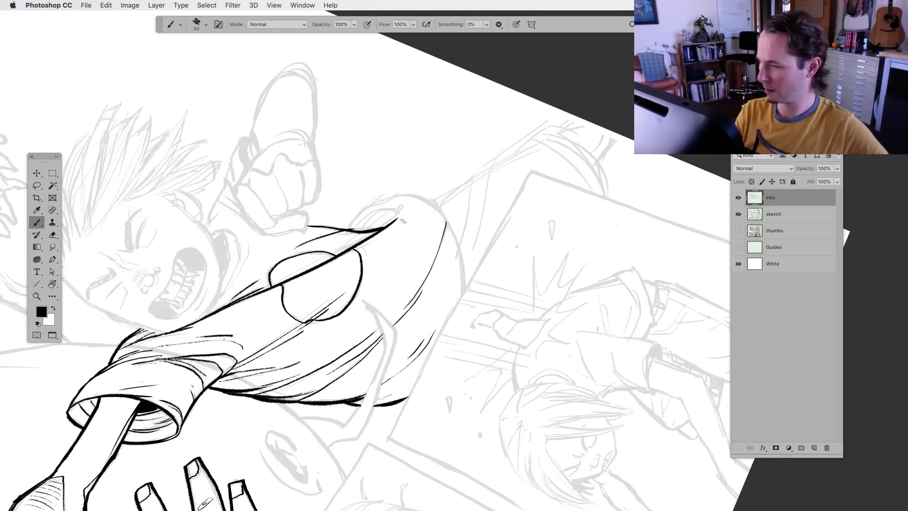
pyautogui.press('l')
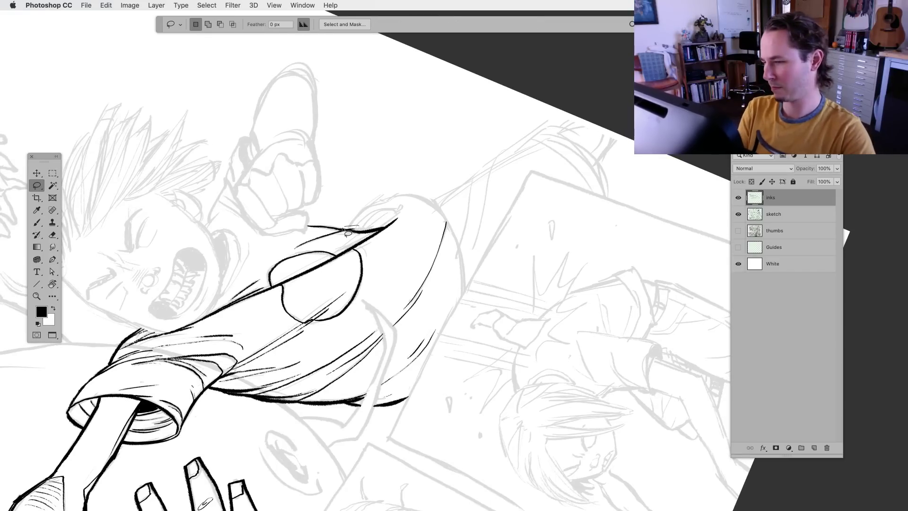
pyautogui.click(37, 222)
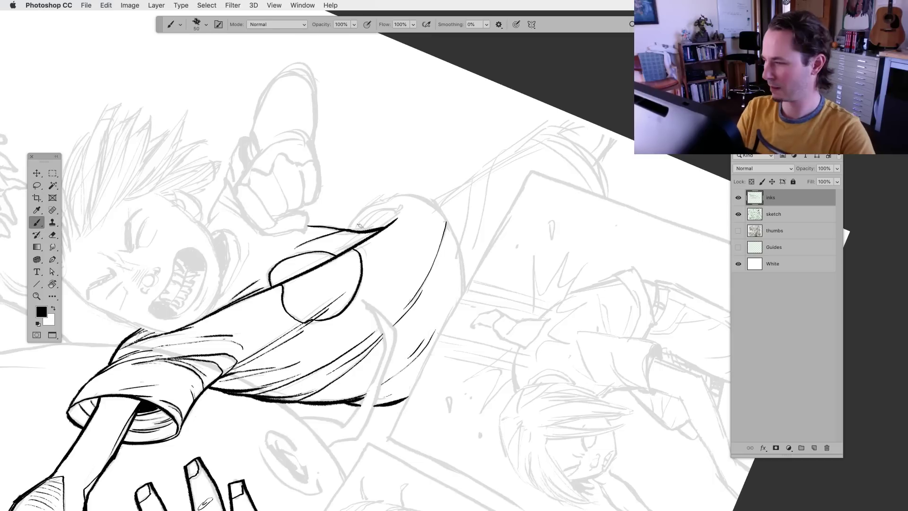
pyautogui.moveTo(357, 231)
pyautogui.mouseDown()
pyautogui.moveTo(374, 211)
pyautogui.moveTo(400, 213)
pyautogui.mouseUp()
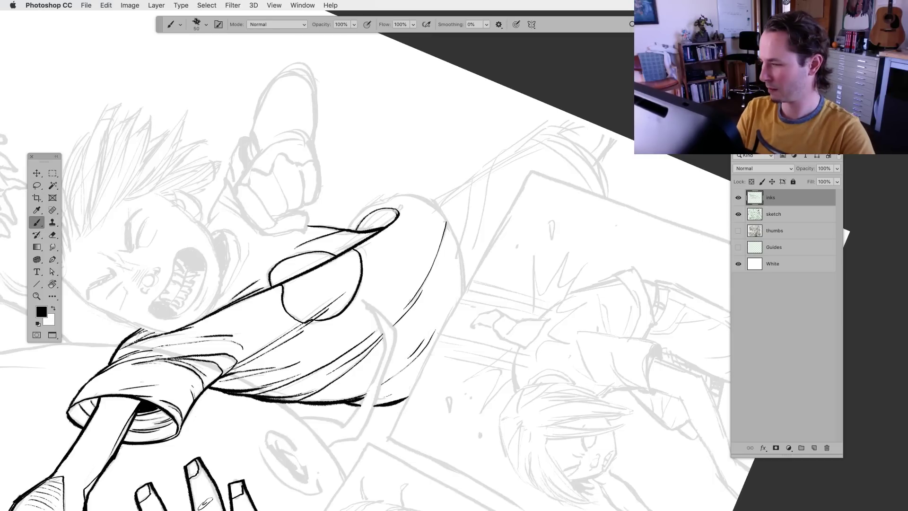
pyautogui.moveTo(351, 228)
pyautogui.mouseDown()
pyautogui.moveTo(403, 194)
pyautogui.moveTo(441, 211)
pyautogui.moveTo(434, 203)
pyautogui.moveTo(461, 258)
pyautogui.moveTo(463, 294)
pyautogui.mouseUp()
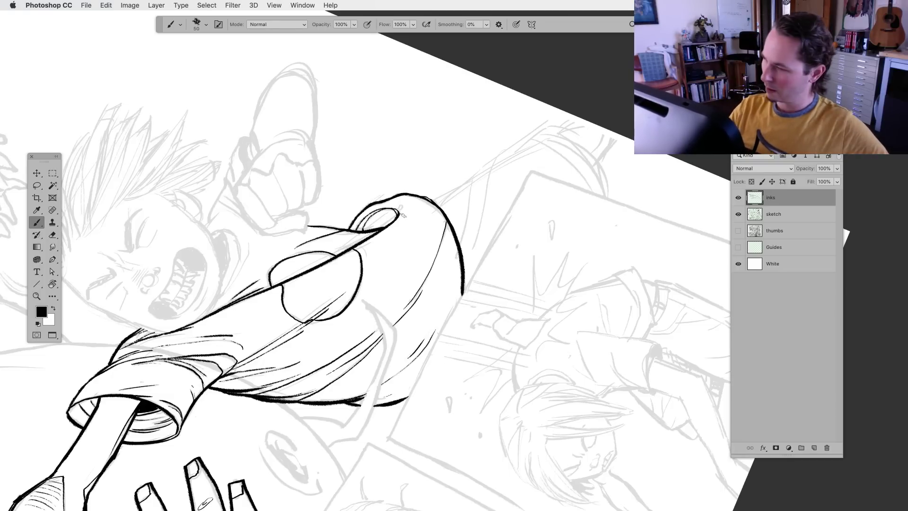
# Reinforce the underside contour of the kid's shirt just below the rolled cuff
pyautogui.press('r')
pyautogui.moveTo(426, 267); pyautogui.dragTo(445, 303)
pyautogui.moveTo(279, 369)
pyautogui.mouseDown()
pyautogui.moveTo(323, 324)
pyautogui.moveTo(236, 397)
pyautogui.moveTo(246, 418)
pyautogui.mouseUp()
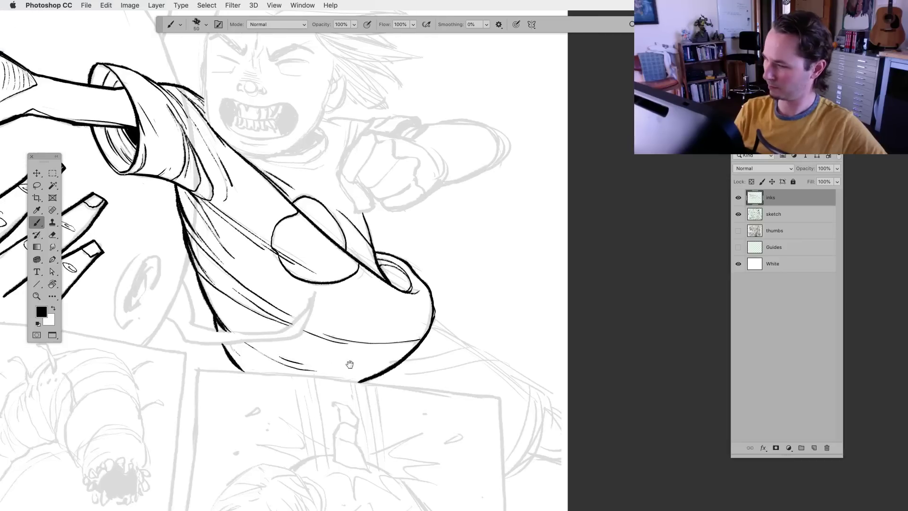
pyautogui.moveTo(336, 372); pyautogui.dragTo(337, 423)
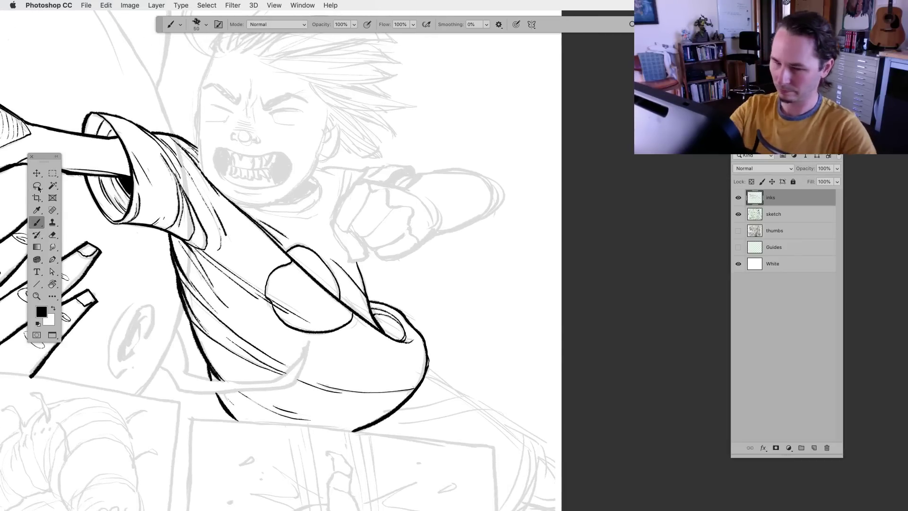
pyautogui.press('l')
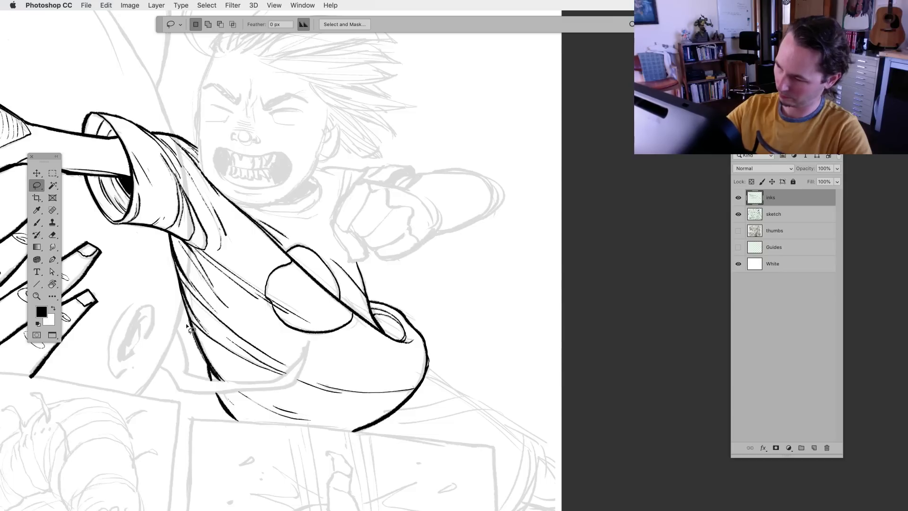
pyautogui.click(36, 222)
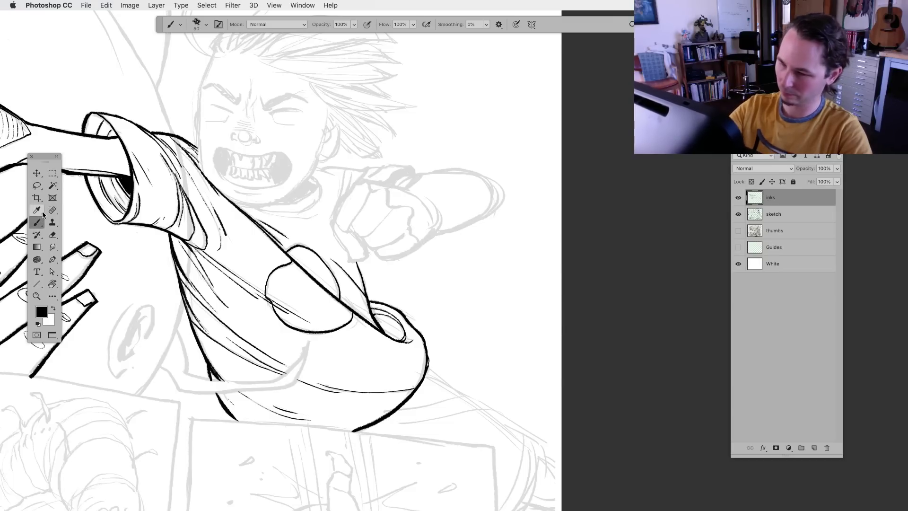
pyautogui.moveTo(170, 246); pyautogui.dragTo(184, 298)
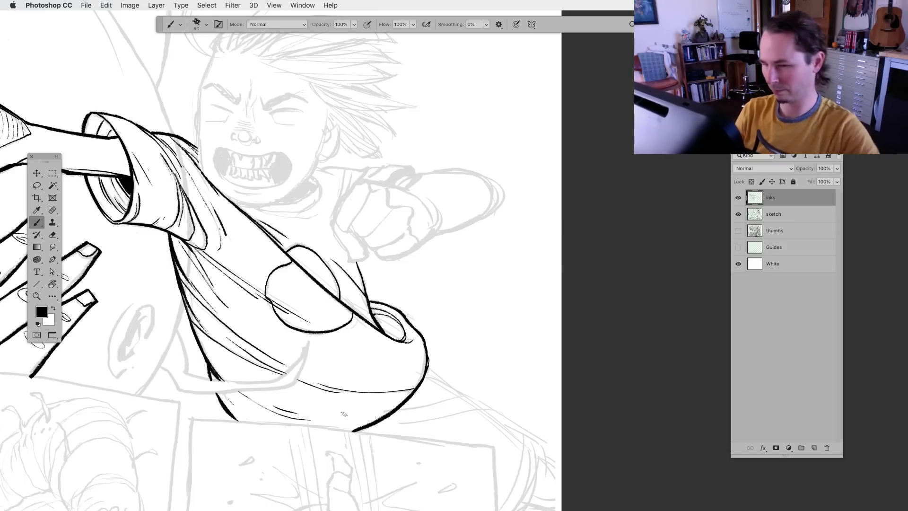
# Ink the knuckles, finger divisions and lower edge of the kid's clenched rear fist
pyautogui.moveTo(318, 367); pyautogui.dragTo(298, 381)
pyautogui.moveTo(343, 199); pyautogui.dragTo(312, 230)
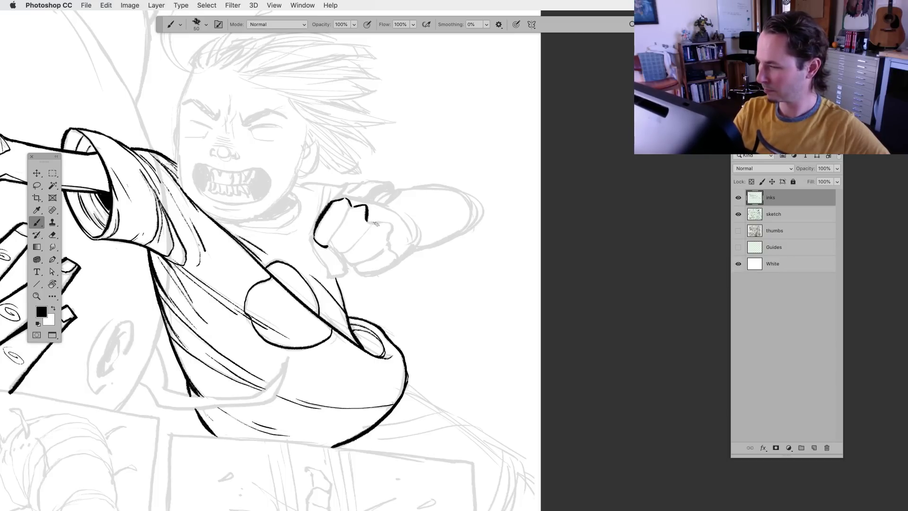
pyautogui.moveTo(367, 219); pyautogui.dragTo(390, 218)
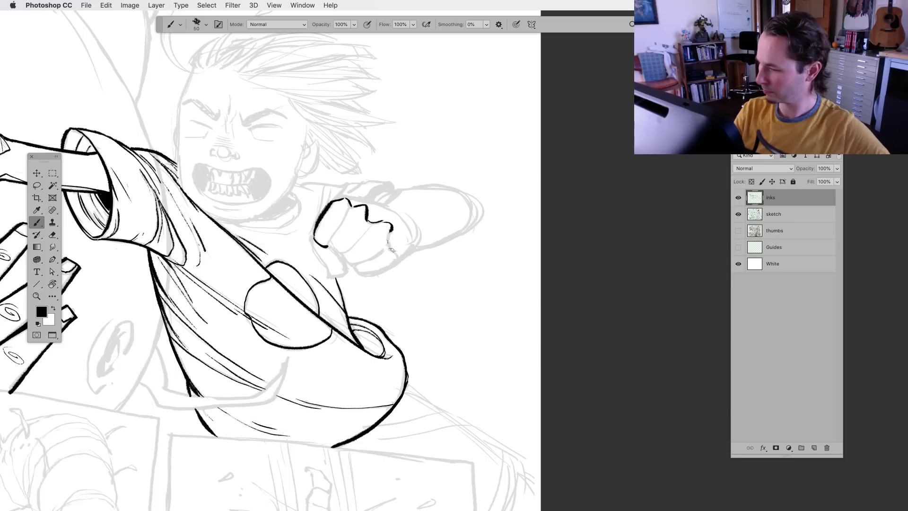
pyautogui.moveTo(392, 249); pyautogui.dragTo(387, 260)
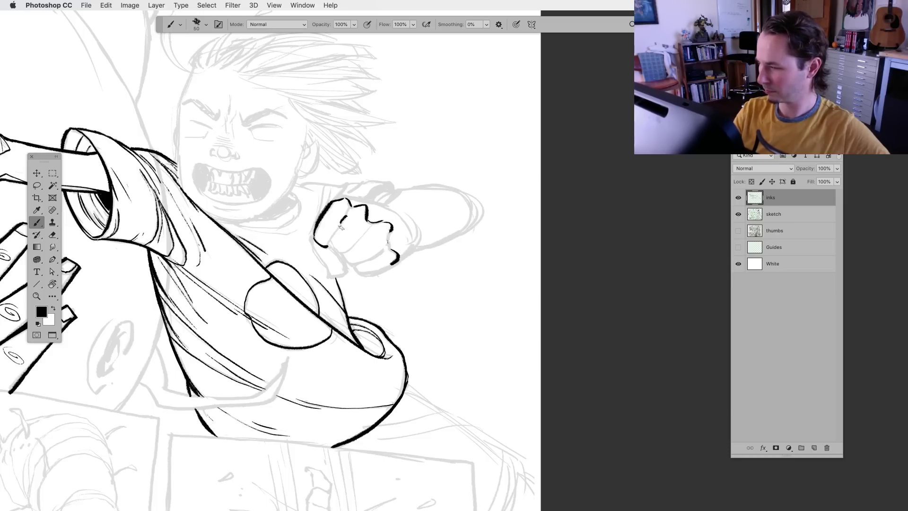
pyautogui.moveTo(344, 221)
pyautogui.mouseDown()
pyautogui.moveTo(331, 242)
pyautogui.moveTo(344, 249)
pyautogui.moveTo(365, 235)
pyautogui.moveTo(383, 252)
pyautogui.moveTo(383, 272)
pyautogui.mouseUp()
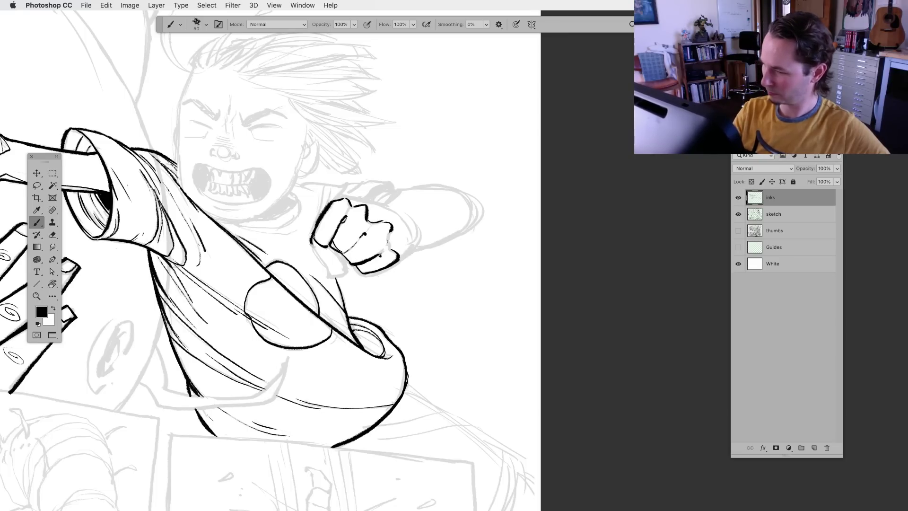
# Ink the thumb of the rear fist with its squared thumbnail
pyautogui.moveTo(310, 243)
pyautogui.mouseDown()
pyautogui.moveTo(328, 265)
pyautogui.moveTo(350, 265)
pyautogui.moveTo(351, 253)
pyautogui.moveTo(326, 269)
pyautogui.moveTo(337, 287)
pyautogui.mouseUp()
pyautogui.scroll(1, 361, 300)
pyautogui.moveTo(334, 298); pyautogui.dragTo(341, 305)
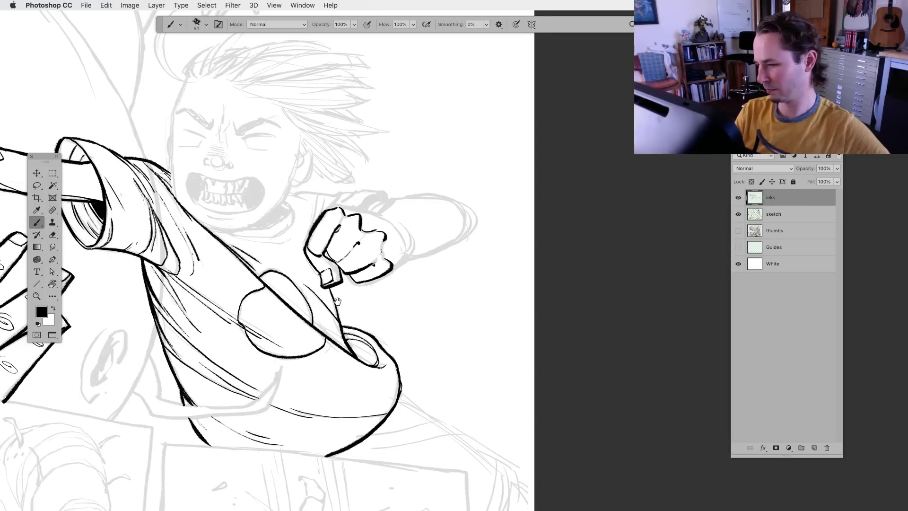
# Ink the back of the rear hand and the contours of the foreshortened forearm, meeting at the elbow
pyautogui.scroll(1, 267, 260)
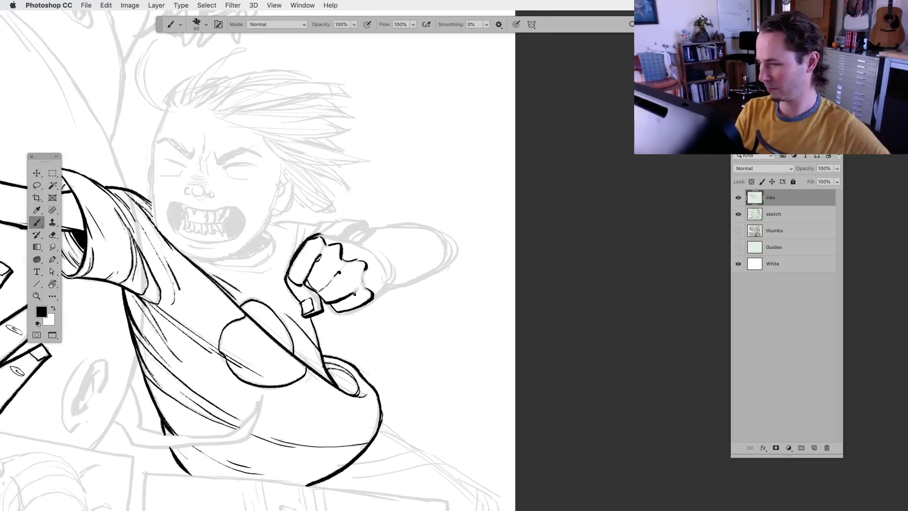
pyautogui.moveTo(318, 235)
pyautogui.mouseDown()
pyautogui.moveTo(365, 245)
pyautogui.moveTo(390, 286)
pyautogui.mouseUp()
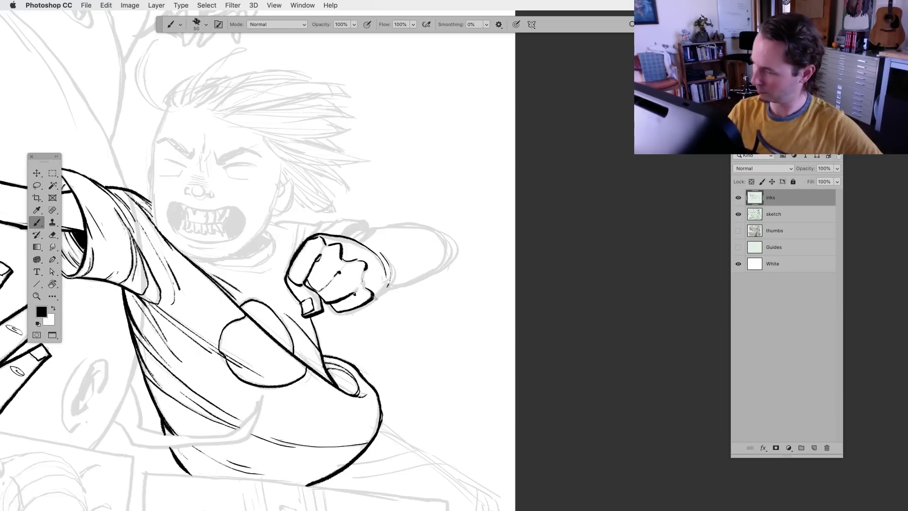
pyautogui.moveTo(353, 310)
pyautogui.mouseDown()
pyautogui.moveTo(391, 279)
pyautogui.moveTo(419, 279)
pyautogui.moveTo(449, 260)
pyautogui.mouseUp()
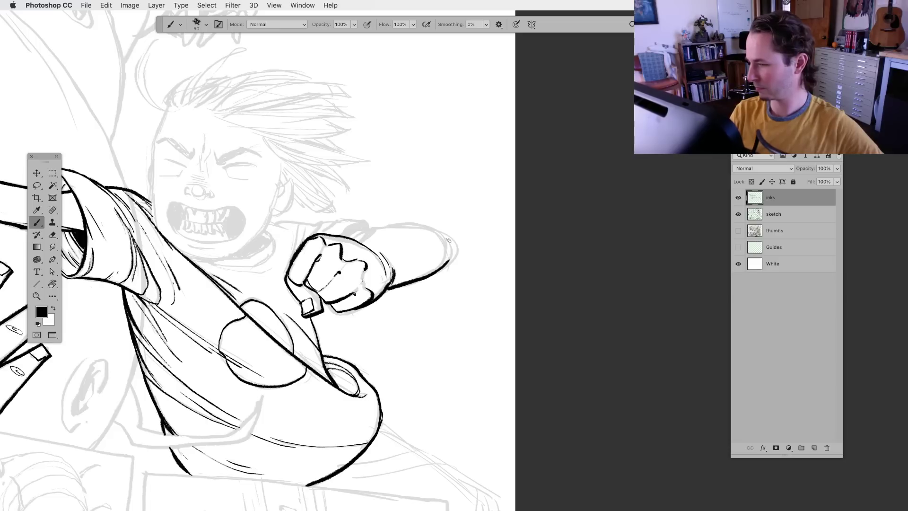
pyautogui.moveTo(360, 242)
pyautogui.mouseDown()
pyautogui.moveTo(411, 225)
pyautogui.moveTo(435, 230)
pyautogui.moveTo(457, 250)
pyautogui.moveTo(453, 266)
pyautogui.mouseUp()
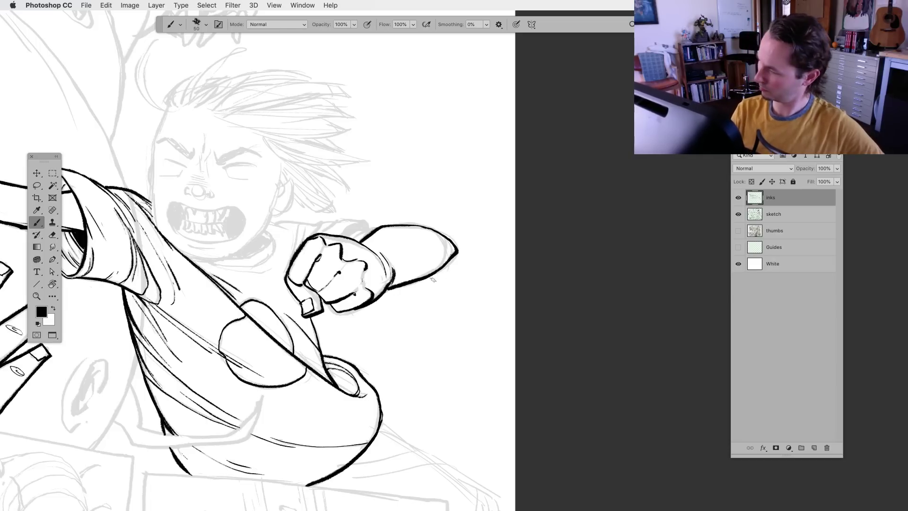
# Ink the far sleeve's cuff with its solid black opening above the fist and the shoulder line toward the neck
pyautogui.hscroll(-3, 416, 308)
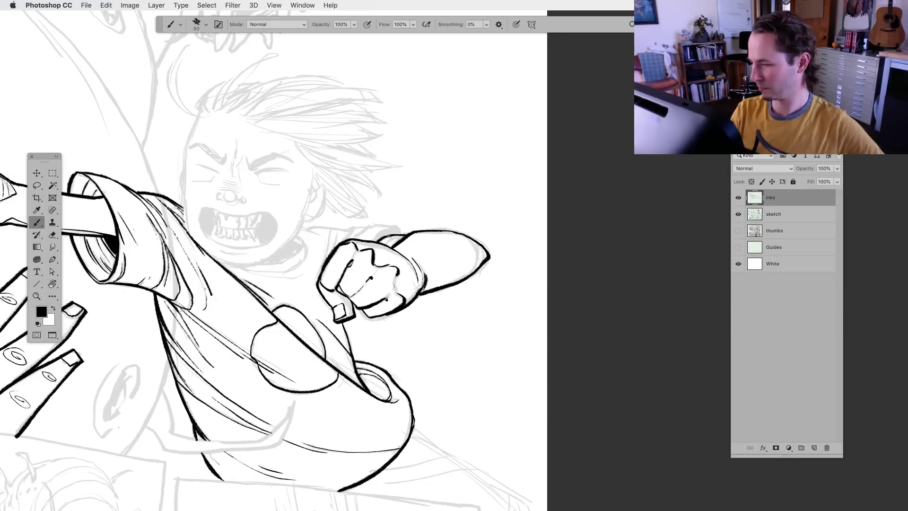
pyautogui.moveTo(381, 234)
pyautogui.mouseDown()
pyautogui.moveTo(374, 240)
pyautogui.moveTo(399, 229)
pyautogui.mouseUp()
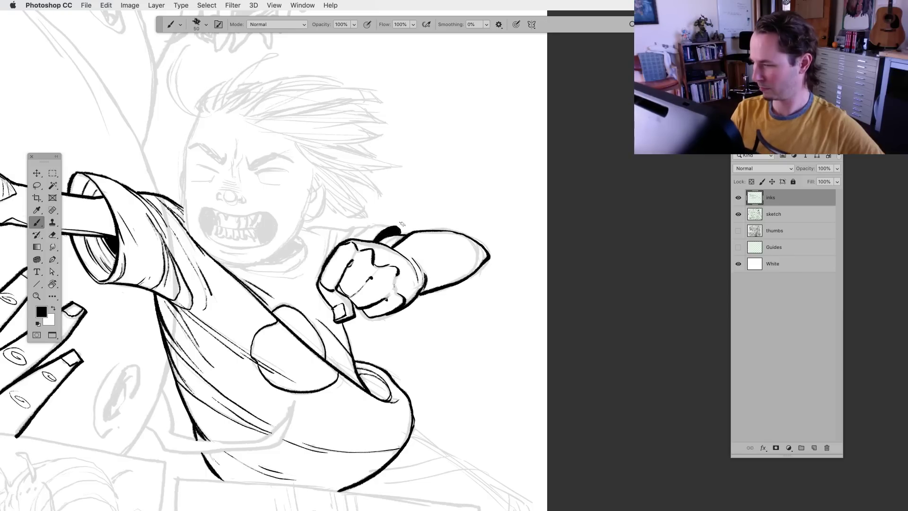
pyautogui.hscroll(-5, 378, 240)
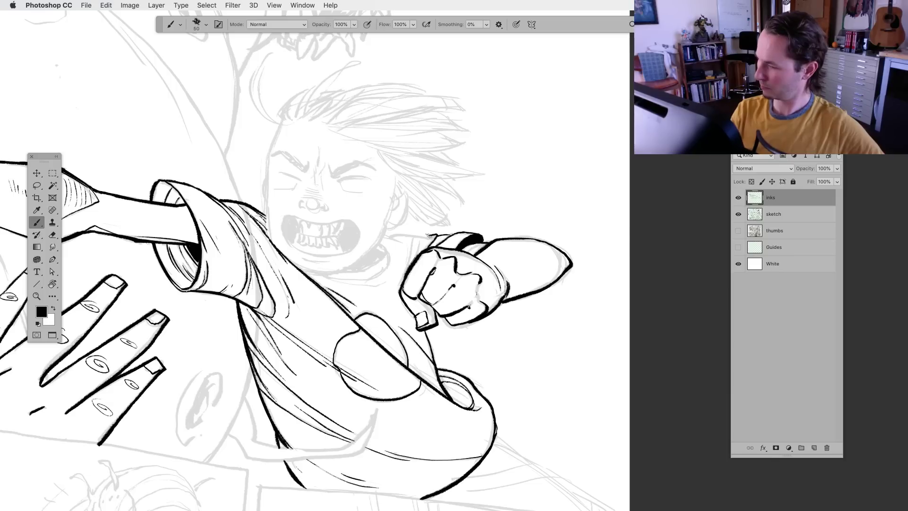
pyautogui.moveTo(409, 235); pyautogui.dragTo(387, 236)
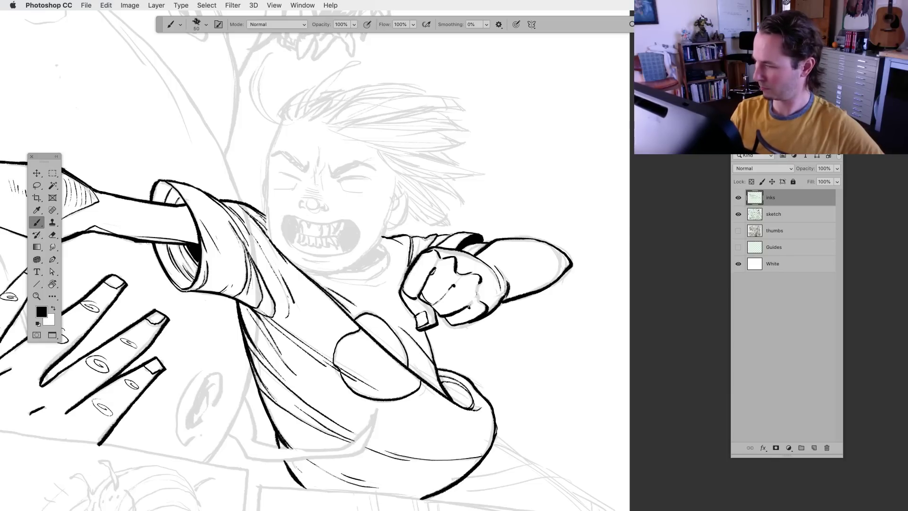
# Undo the last strokes on the far sleeve and ink a short fold line between the shoulder and the fist
pyautogui.scroll(-2, 415, 241)
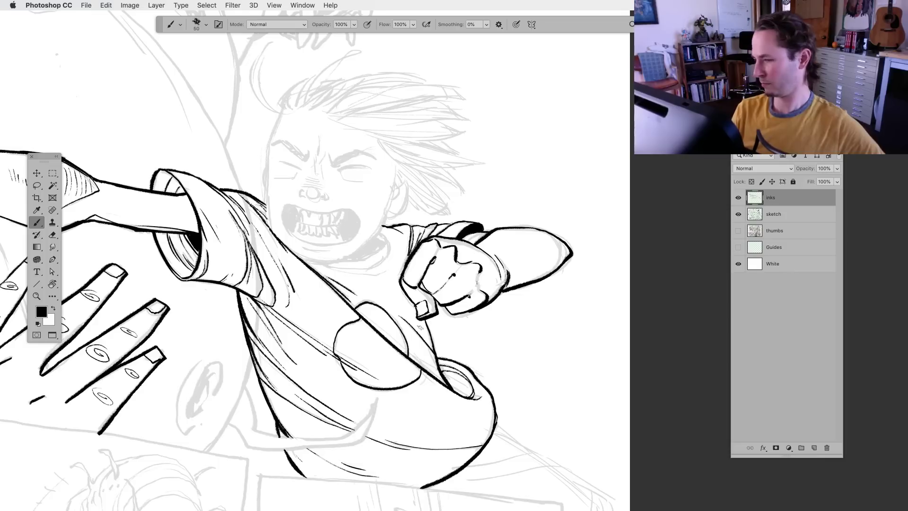
pyautogui.press('super+z')
pyautogui.press('super+z')
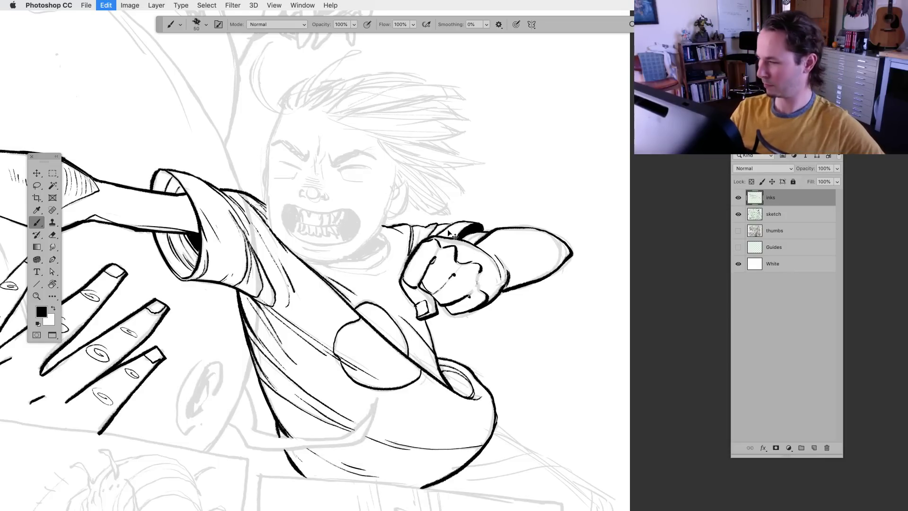
pyautogui.press('super+z')
pyautogui.moveTo(411, 228); pyautogui.dragTo(413, 249)
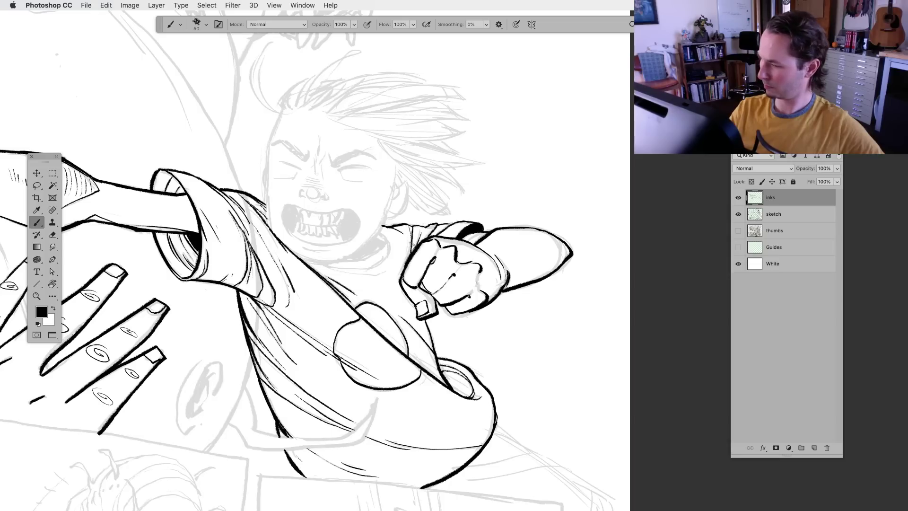
# Ink the double curved collar of the kid's shirt beneath the chin
pyautogui.scroll(-1, 414, 246)
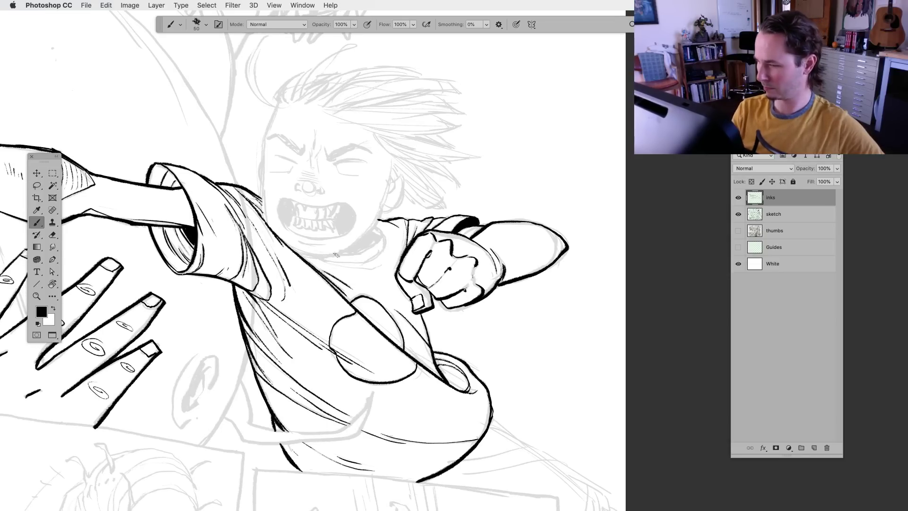
pyautogui.moveTo(335, 254)
pyautogui.mouseDown()
pyautogui.moveTo(372, 249)
pyautogui.moveTo(385, 236)
pyautogui.moveTo(373, 232)
pyautogui.mouseUp()
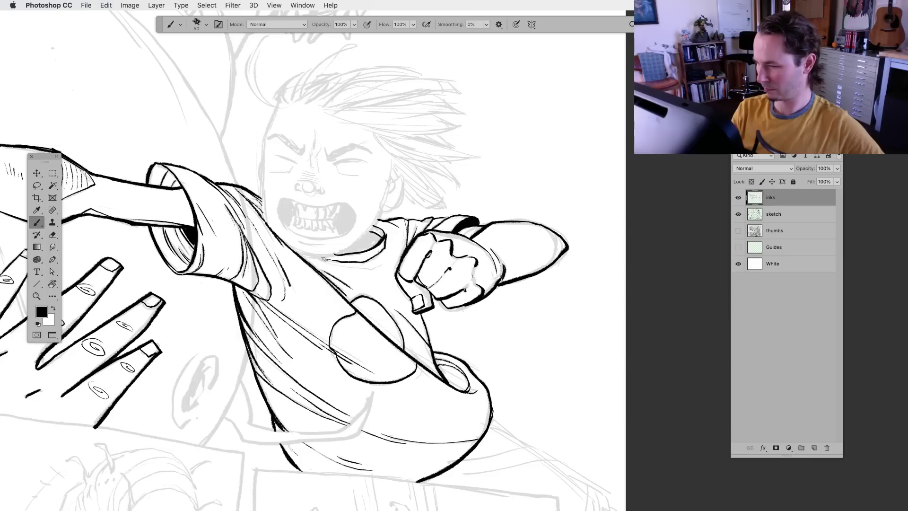
pyautogui.moveTo(316, 259)
pyautogui.mouseDown()
pyautogui.moveTo(366, 267)
pyautogui.moveTo(384, 265)
pyautogui.moveTo(381, 255)
pyautogui.mouseUp()
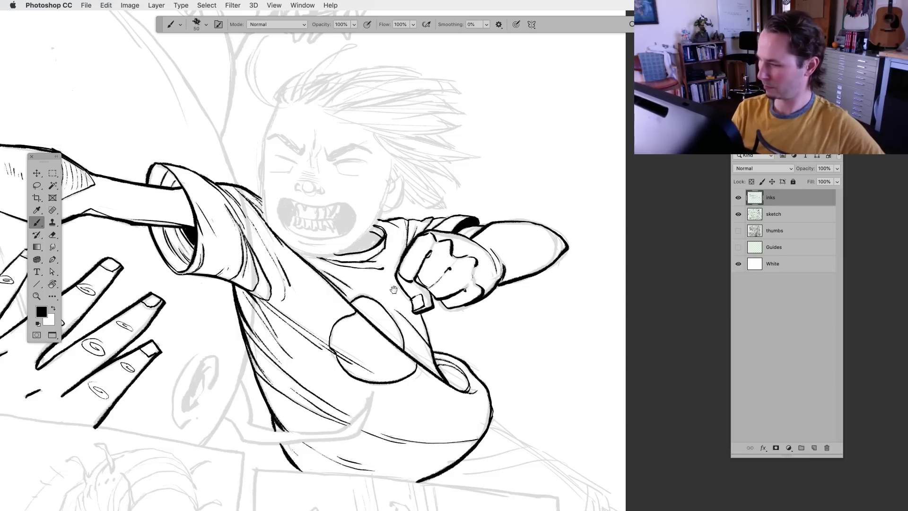
# Ink the curled cowlick above the kid's forehead and the outer curve of the hair tuft beside the face
pyautogui.moveTo(393, 289); pyautogui.dragTo(454, 306)
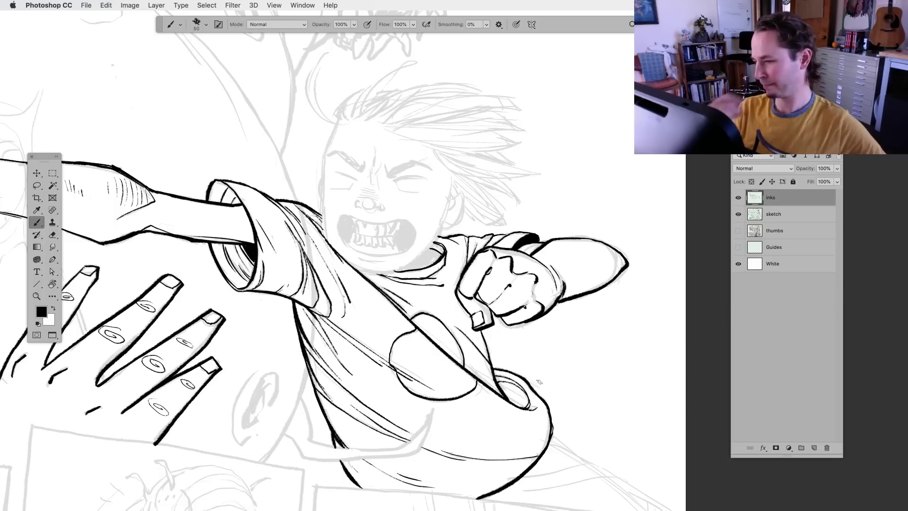
pyautogui.moveTo(335, 126)
pyautogui.mouseDown()
pyautogui.moveTo(335, 186)
pyautogui.moveTo(308, 223)
pyautogui.moveTo(333, 188)
pyautogui.mouseUp()
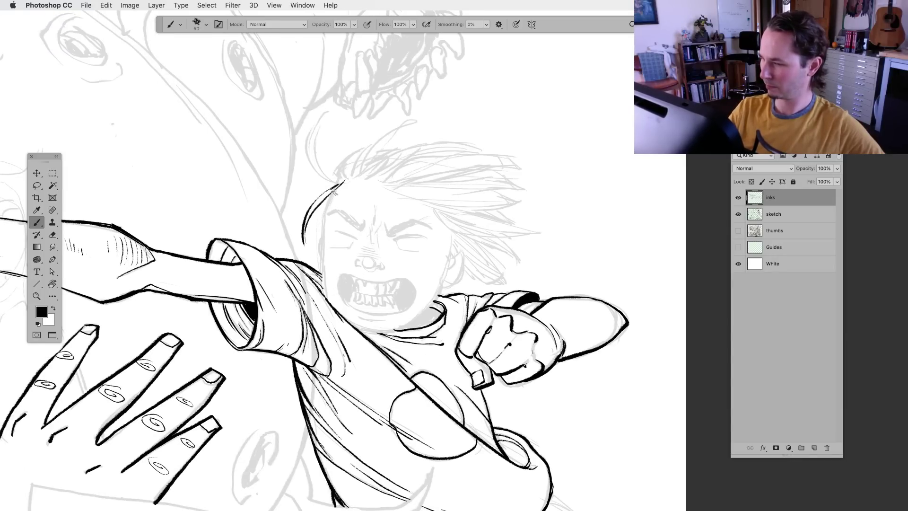
pyautogui.moveTo(343, 181)
pyautogui.mouseDown()
pyautogui.moveTo(312, 153)
pyautogui.moveTo(329, 151)
pyautogui.moveTo(318, 129)
pyautogui.moveTo(308, 169)
pyautogui.moveTo(345, 182)
pyautogui.mouseUp()
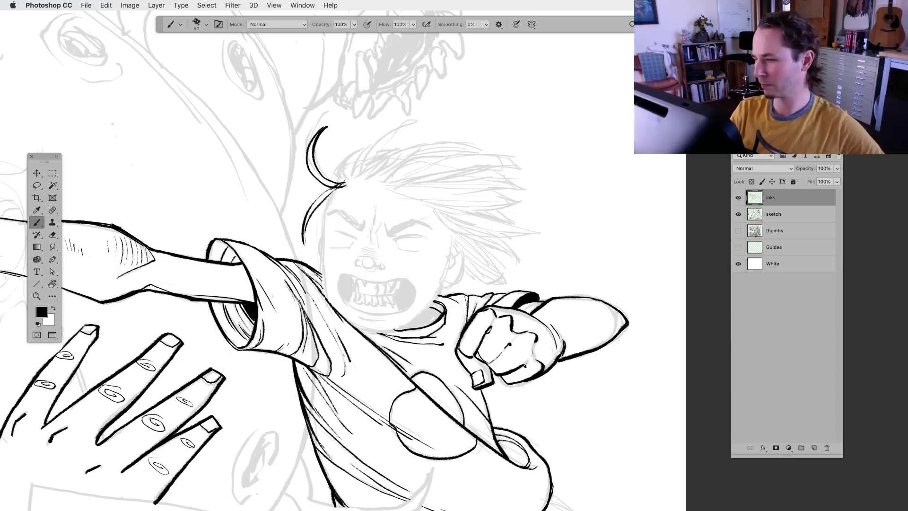
# Ink the side contour of the kid's face from the hairline down to the shoulder with the Brush
pyautogui.press('l')
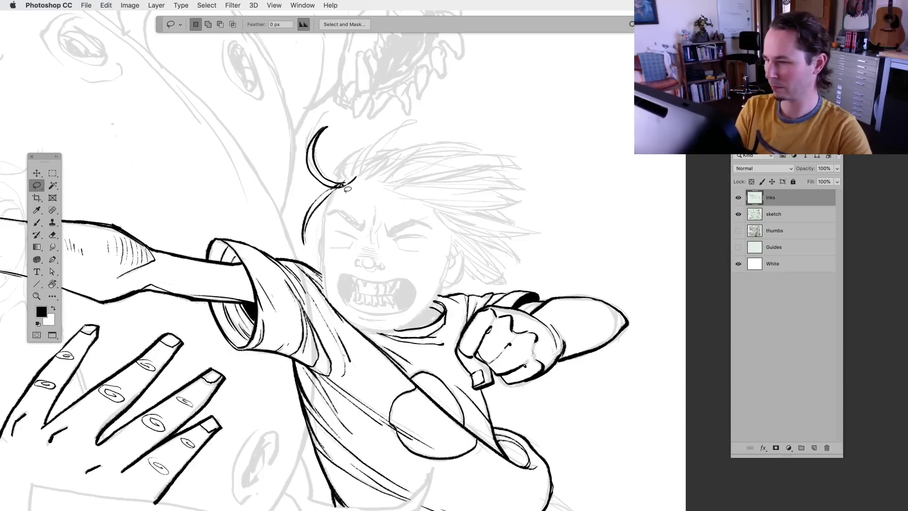
pyautogui.click(37, 222)
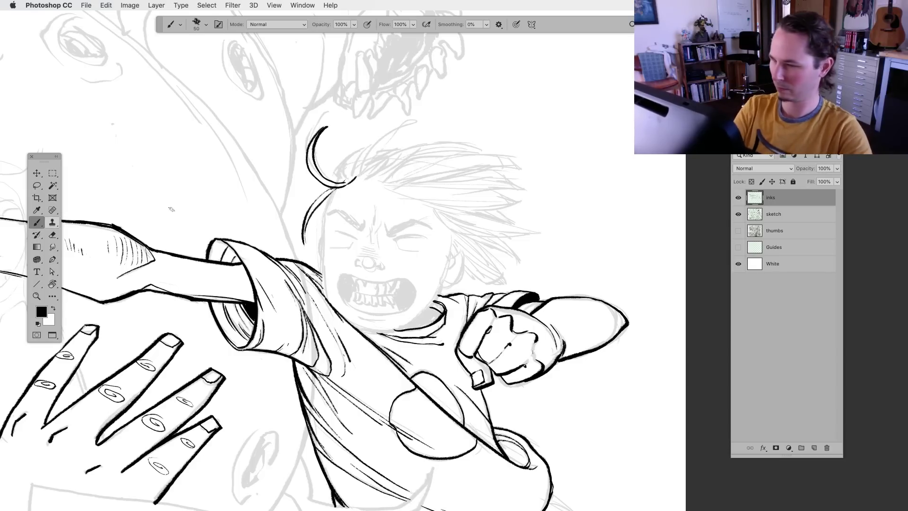
pyautogui.moveTo(333, 192); pyautogui.dragTo(323, 263)
pyautogui.moveTo(323, 212); pyautogui.dragTo(323, 301)
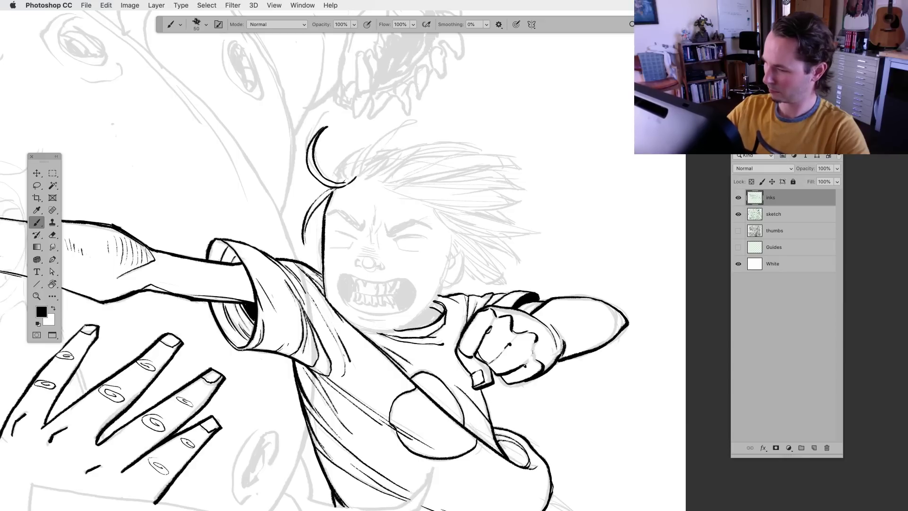
pyautogui.moveTo(326, 268); pyautogui.dragTo(325, 300)
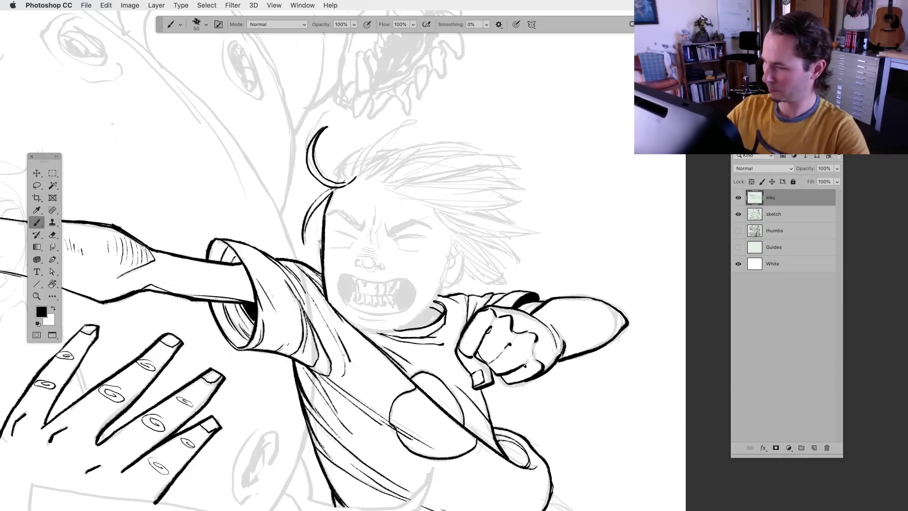
# Add fine strands to the hair tuft hanging beside the kid's face
pyautogui.scroll(-2, 343, 260)
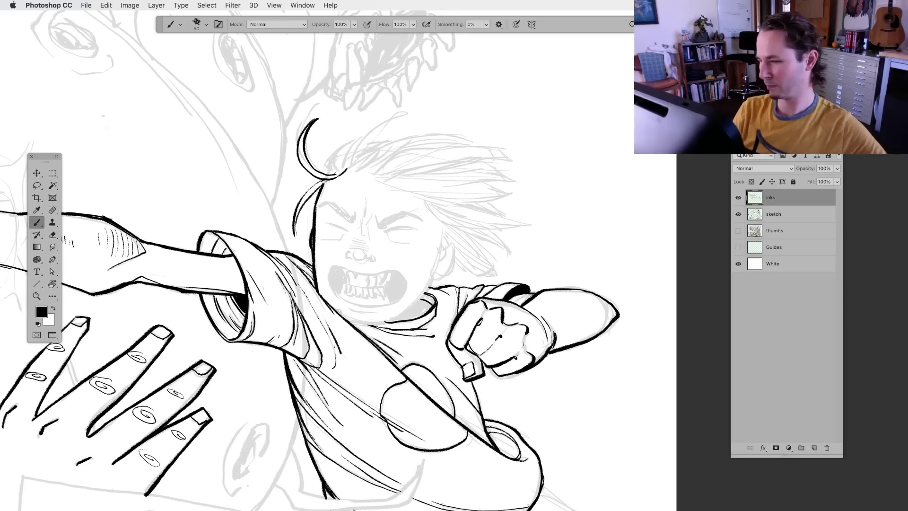
pyautogui.moveTo(316, 198); pyautogui.dragTo(306, 250)
pyautogui.moveTo(351, 328); pyautogui.dragTo(338, 340)
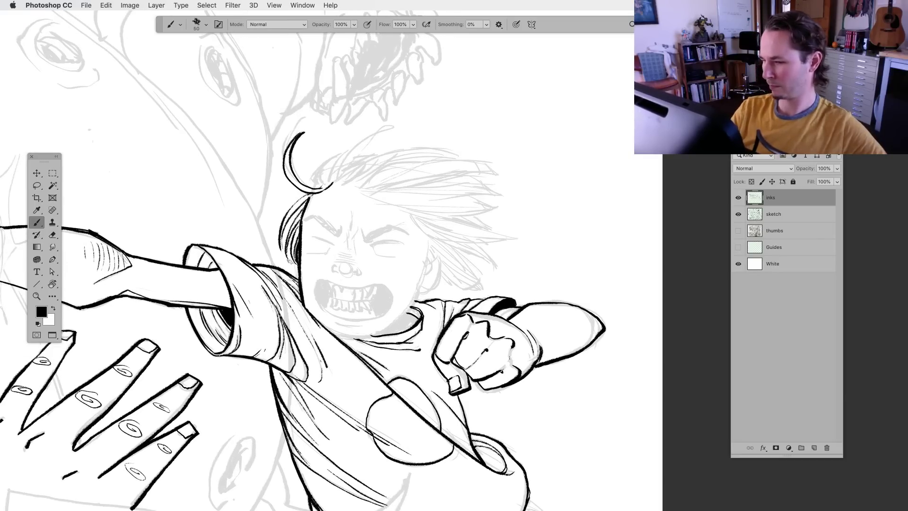
pyautogui.moveTo(310, 259); pyautogui.dragTo(303, 269)
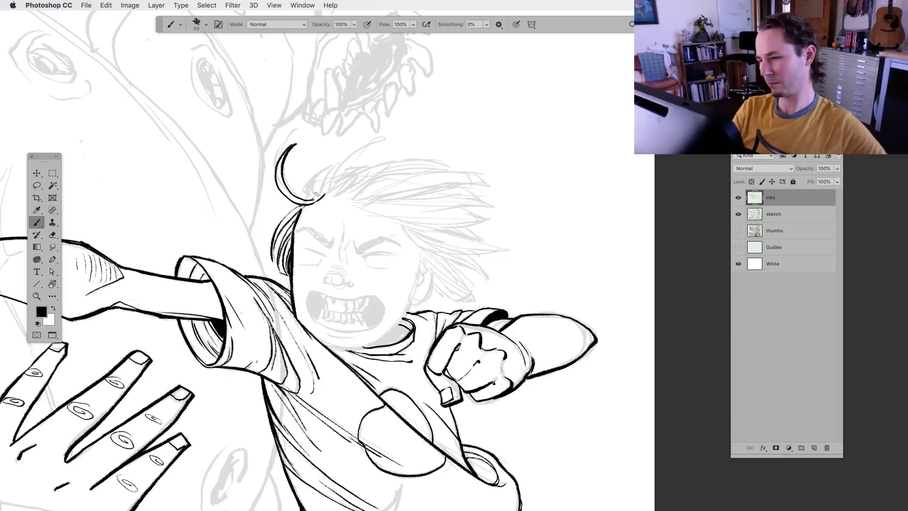
# Ink the tuft at the base of the cowlick, the flyaway lock rising from it and the first swept-back strands
pyautogui.moveTo(326, 168); pyautogui.dragTo(312, 197)
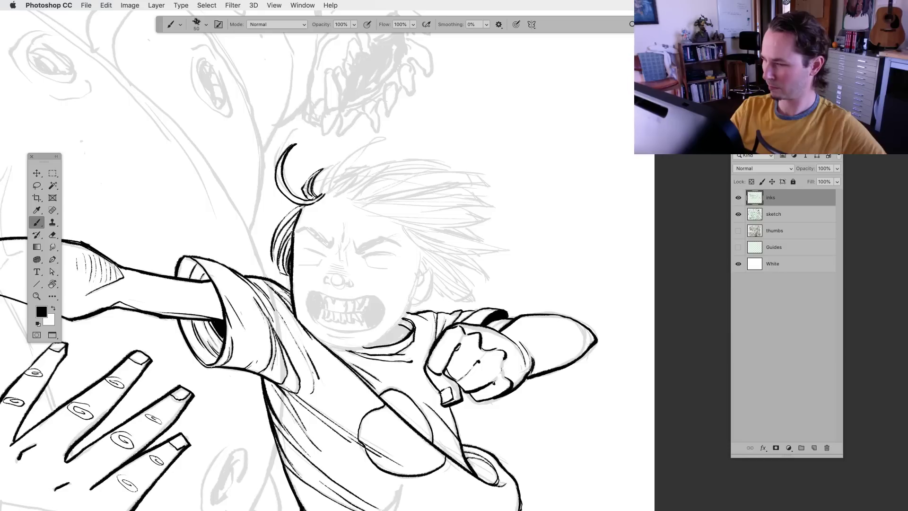
pyautogui.moveTo(338, 163)
pyautogui.mouseDown()
pyautogui.moveTo(315, 195)
pyautogui.moveTo(326, 173)
pyautogui.moveTo(321, 196)
pyautogui.moveTo(397, 134)
pyautogui.mouseUp()
pyautogui.moveTo(331, 186)
pyautogui.mouseDown()
pyautogui.moveTo(370, 144)
pyautogui.moveTo(397, 132)
pyautogui.mouseUp()
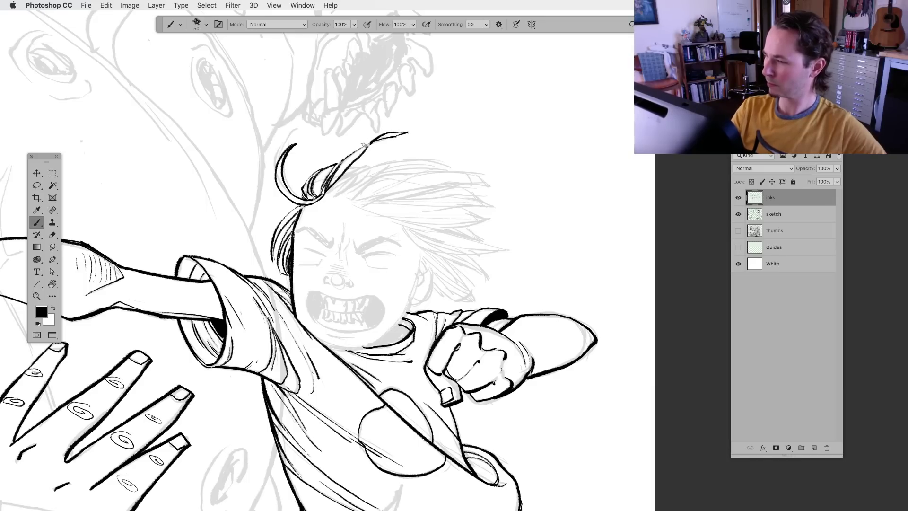
pyautogui.moveTo(365, 179)
pyautogui.mouseDown()
pyautogui.moveTo(356, 190)
pyautogui.moveTo(345, 184)
pyautogui.moveTo(364, 180)
pyautogui.mouseUp()
pyautogui.moveTo(318, 208)
pyautogui.mouseDown()
pyautogui.moveTo(358, 182)
pyautogui.moveTo(402, 171)
pyautogui.mouseUp()
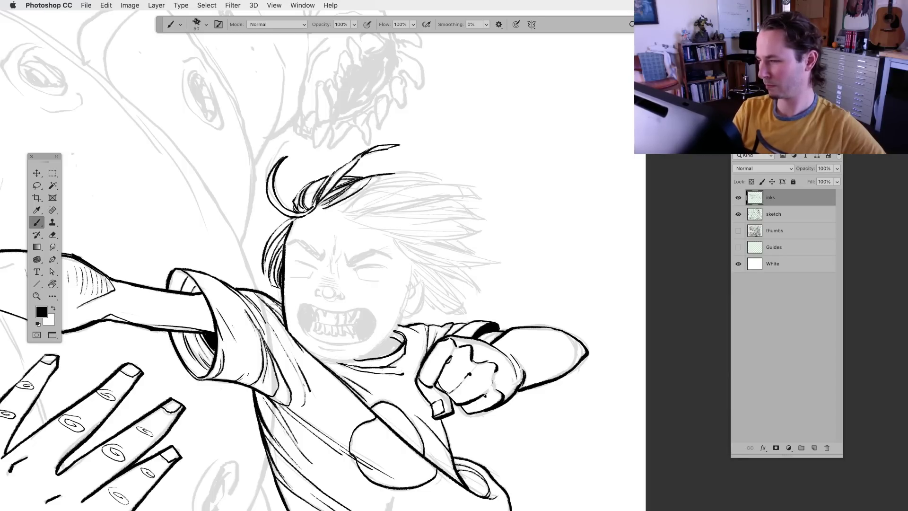
pyautogui.moveTo(352, 194); pyautogui.dragTo(396, 172)
pyautogui.moveTo(376, 287); pyautogui.dragTo(373, 280)
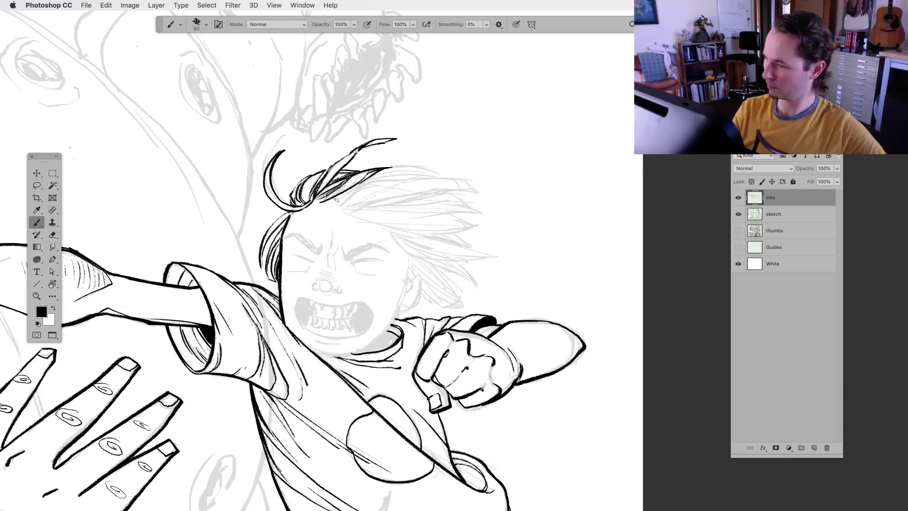
# Ink the long pointed lock sweeping back over the head and the strands along the crown
pyautogui.moveTo(325, 203)
pyautogui.mouseDown()
pyautogui.moveTo(382, 179)
pyautogui.moveTo(479, 188)
pyautogui.mouseUp()
pyautogui.moveTo(416, 179)
pyautogui.mouseDown()
pyautogui.moveTo(482, 193)
pyautogui.moveTo(343, 206)
pyautogui.moveTo(411, 193)
pyautogui.mouseUp()
pyautogui.moveTo(360, 203); pyautogui.dragTo(422, 180)
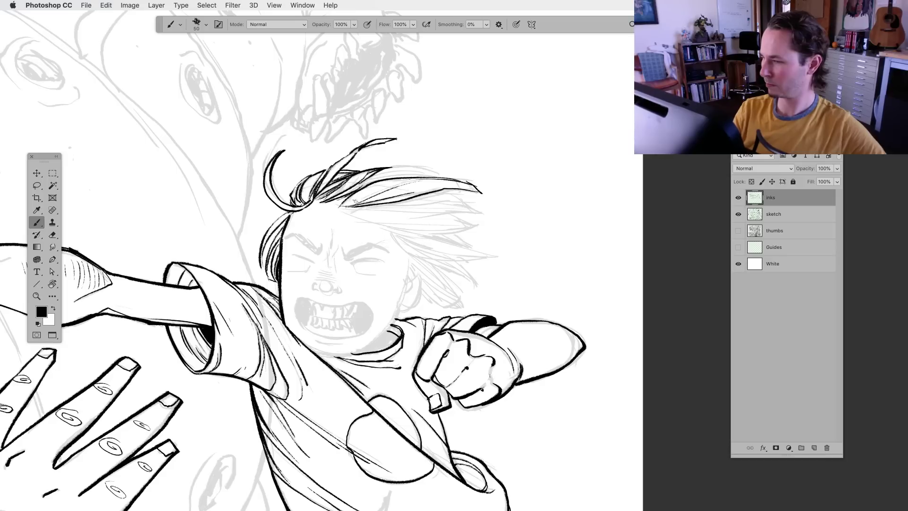
pyautogui.moveTo(347, 206); pyautogui.dragTo(406, 180)
pyautogui.moveTo(352, 193)
pyautogui.mouseDown()
pyautogui.moveTo(427, 167)
pyautogui.moveTo(415, 173)
pyautogui.moveTo(401, 164)
pyautogui.mouseUp()
pyautogui.moveTo(398, 178)
pyautogui.mouseDown()
pyautogui.moveTo(444, 161)
pyautogui.moveTo(443, 171)
pyautogui.mouseUp()
pyautogui.scroll(-1, 387, 296)
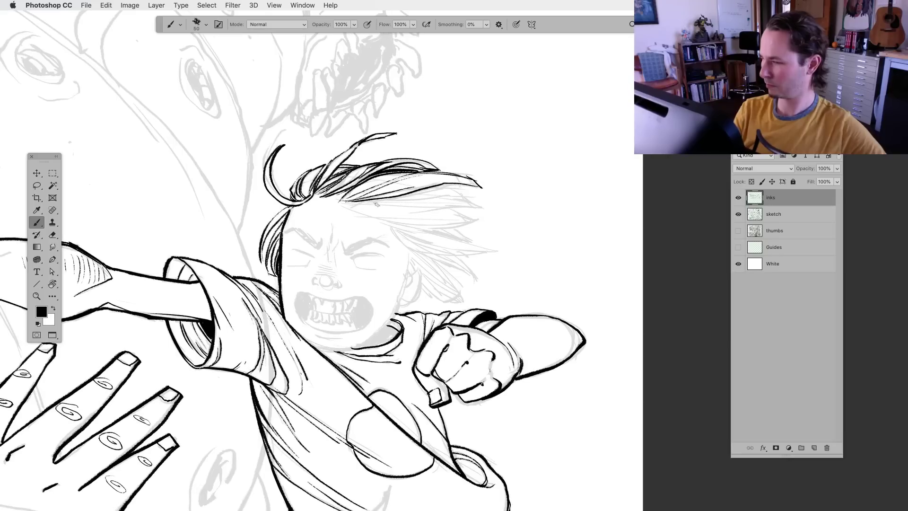
# Ink the middle swept-back locks below the crown with pointed ends and inner strands
pyautogui.moveTo(352, 205)
pyautogui.mouseDown()
pyautogui.moveTo(444, 199)
pyautogui.moveTo(447, 185)
pyautogui.moveTo(457, 185)
pyautogui.moveTo(426, 197)
pyautogui.moveTo(479, 190)
pyautogui.mouseUp()
pyautogui.moveTo(408, 199); pyautogui.dragTo(476, 196)
pyautogui.moveTo(419, 208); pyautogui.dragTo(481, 206)
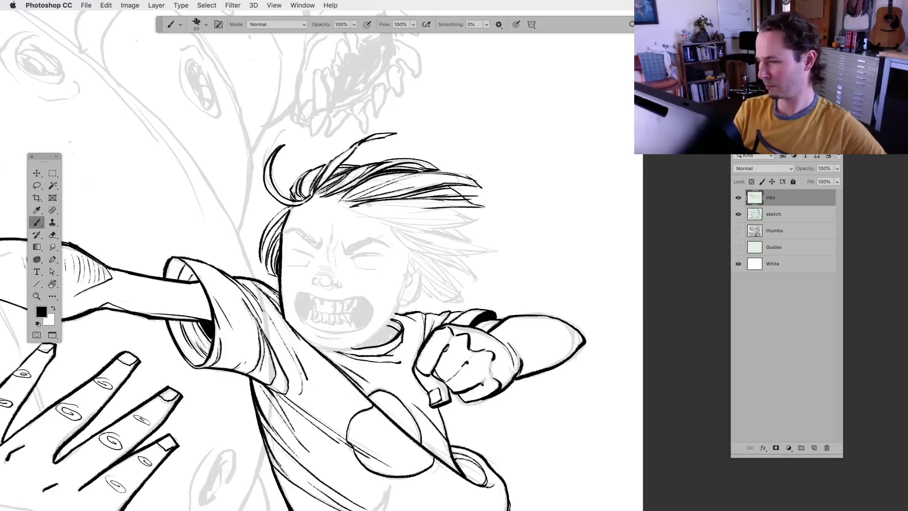
pyautogui.moveTo(358, 203)
pyautogui.mouseDown()
pyautogui.moveTo(446, 207)
pyautogui.moveTo(422, 206)
pyautogui.mouseUp()
pyautogui.scroll(-1, 411, 218)
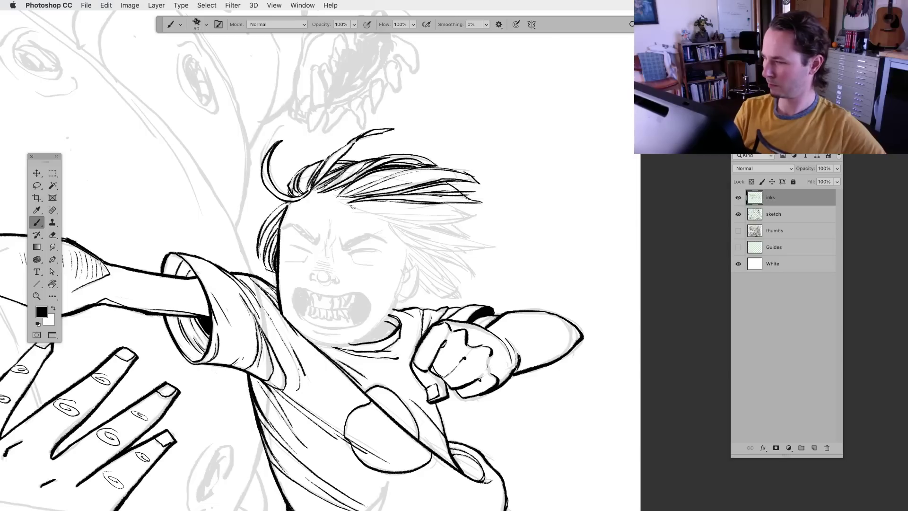
# Ink the lower lock sweeping back from the forehead hairline and fill it with strands
pyautogui.moveTo(338, 201)
pyautogui.mouseDown()
pyautogui.moveTo(387, 217)
pyautogui.moveTo(383, 204)
pyautogui.moveTo(476, 215)
pyautogui.mouseUp()
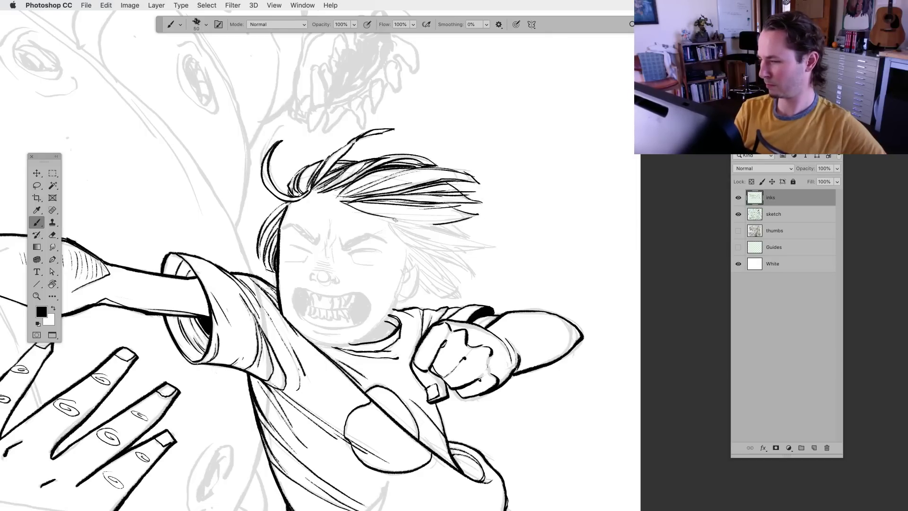
pyautogui.moveTo(378, 211)
pyautogui.mouseDown()
pyautogui.moveTo(432, 224)
pyautogui.moveTo(473, 216)
pyautogui.mouseUp()
pyautogui.moveTo(412, 222); pyautogui.dragTo(476, 212)
pyautogui.moveTo(425, 289)
pyautogui.mouseDown()
pyautogui.moveTo(414, 291)
pyautogui.moveTo(412, 277)
pyautogui.mouseUp()
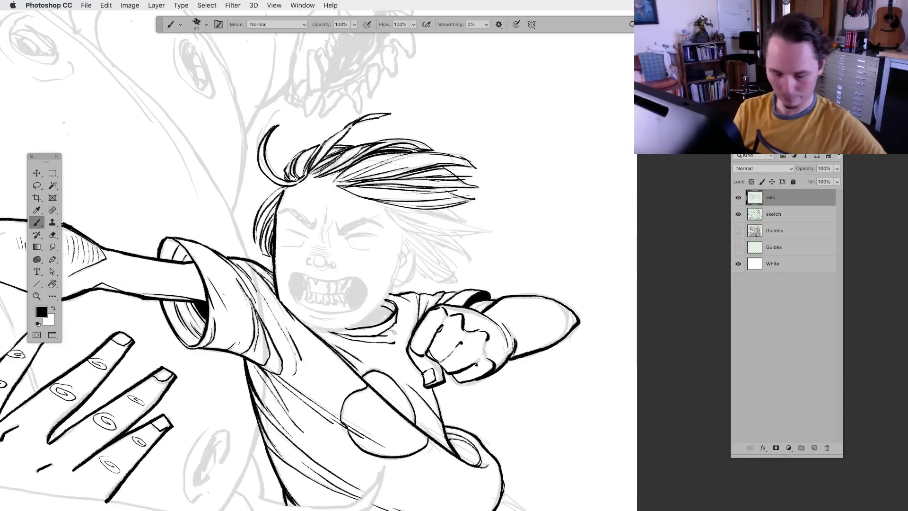
# Rotate the canvas and ink the windblown locks streaming back from the temple
pyautogui.moveTo(393, 330); pyautogui.dragTo(430, 324)
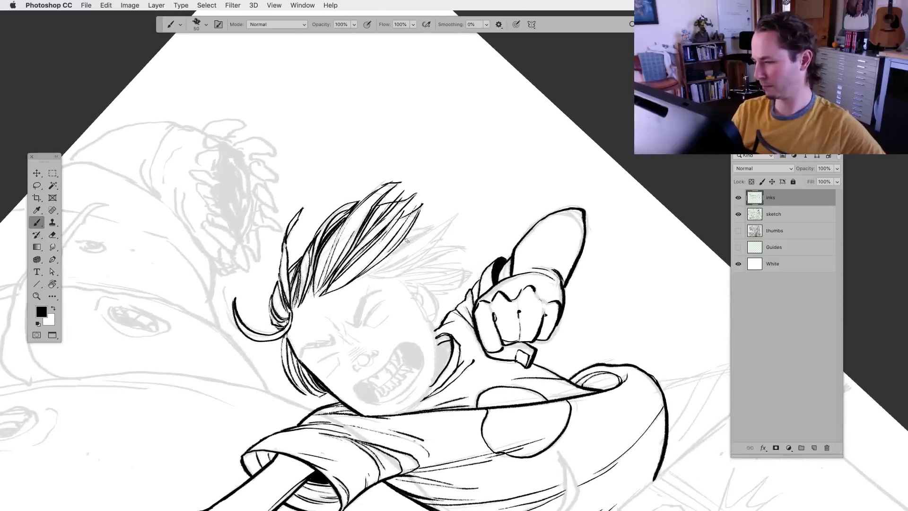
pyautogui.moveTo(395, 249)
pyautogui.mouseDown()
pyautogui.moveTo(435, 226)
pyautogui.moveTo(423, 224)
pyautogui.moveTo(458, 212)
pyautogui.mouseUp()
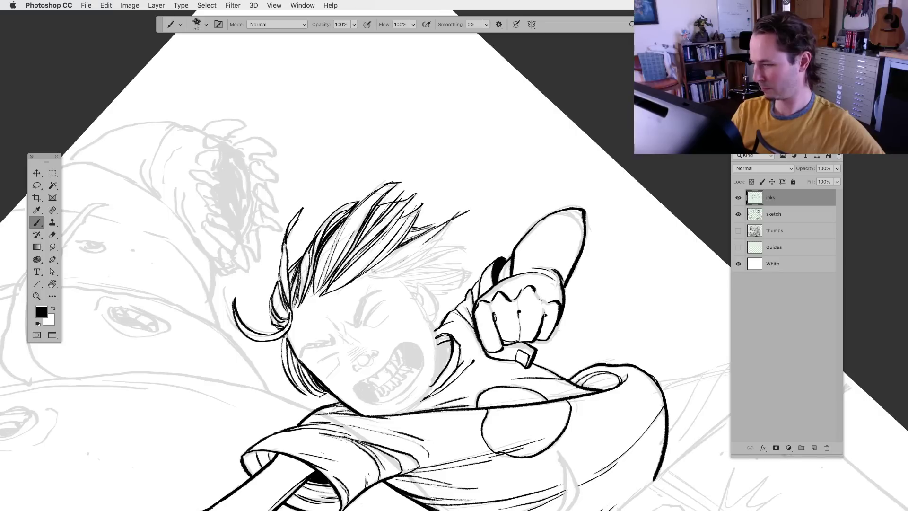
pyautogui.moveTo(354, 282); pyautogui.dragTo(402, 248)
pyautogui.moveTo(366, 276)
pyautogui.mouseDown()
pyautogui.moveTo(434, 238)
pyautogui.moveTo(424, 250)
pyautogui.mouseUp()
pyautogui.moveTo(367, 276)
pyautogui.mouseDown()
pyautogui.moveTo(421, 257)
pyautogui.moveTo(408, 271)
pyautogui.moveTo(432, 252)
pyautogui.moveTo(412, 268)
pyautogui.mouseUp()
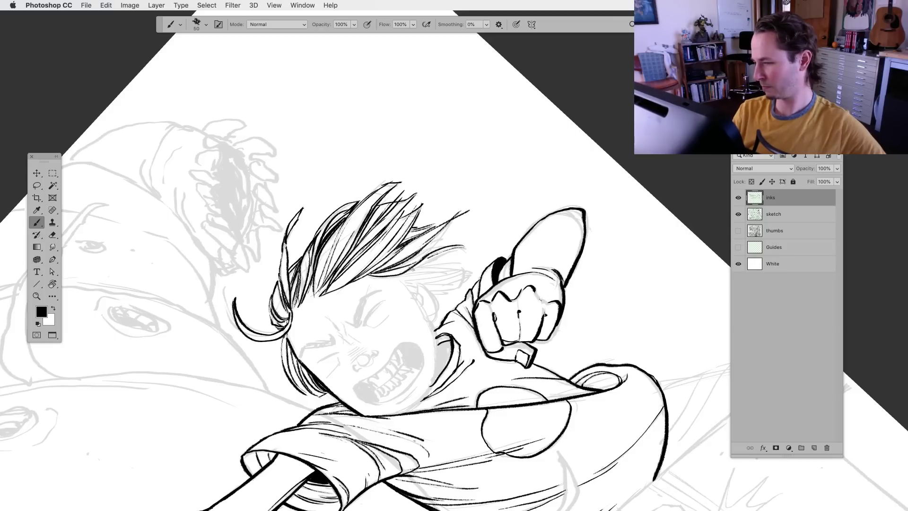
# Ink the shorter pointed locks above the ear and the outline of the ear
pyautogui.moveTo(462, 216); pyautogui.dragTo(420, 258)
pyautogui.moveTo(463, 217); pyautogui.dragTo(408, 271)
pyautogui.moveTo(468, 262); pyautogui.dragTo(405, 274)
pyautogui.moveTo(454, 270)
pyautogui.mouseDown()
pyautogui.moveTo(393, 279)
pyautogui.moveTo(405, 276)
pyautogui.moveTo(395, 279)
pyautogui.moveTo(422, 309)
pyautogui.moveTo(429, 296)
pyautogui.moveTo(431, 321)
pyautogui.moveTo(428, 309)
pyautogui.mouseUp()
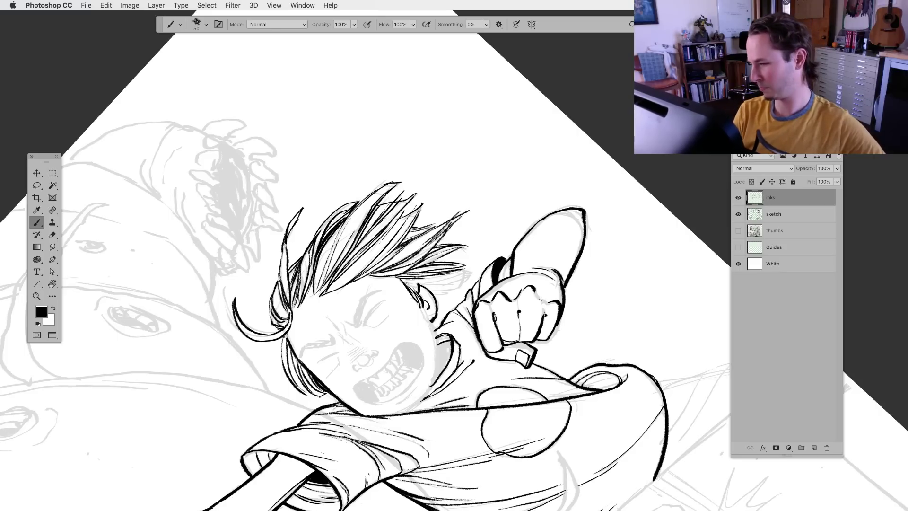
# Ink dense strands in the hair behind the ear, then return the canvas to upright
pyautogui.moveTo(404, 282); pyautogui.dragTo(419, 287)
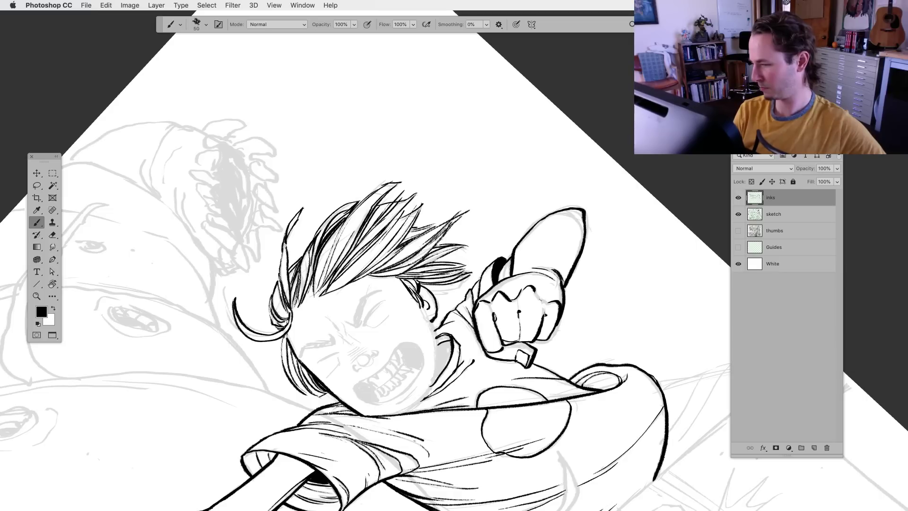
pyautogui.moveTo(452, 284); pyautogui.dragTo(469, 272)
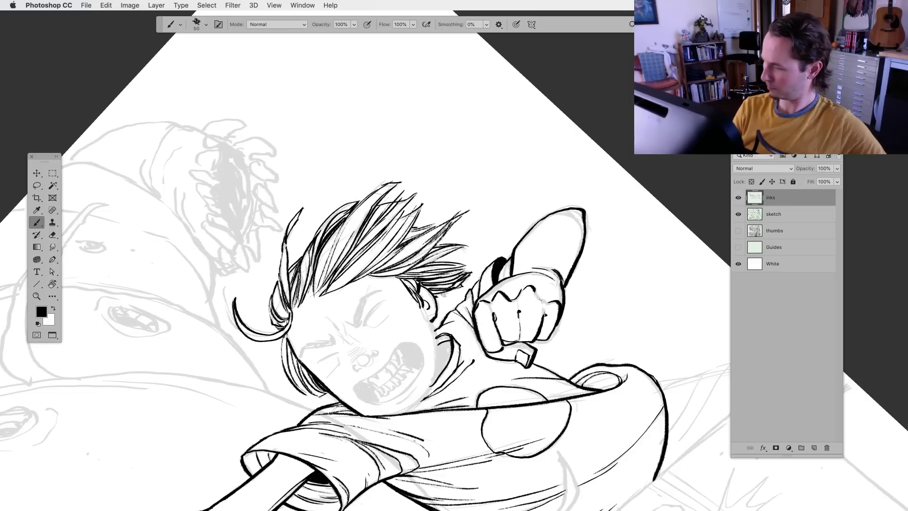
pyautogui.moveTo(448, 290)
pyautogui.mouseDown()
pyautogui.moveTo(378, 364)
pyautogui.moveTo(299, 414)
pyautogui.mouseUp()
pyautogui.press('r')
pyautogui.press('b')
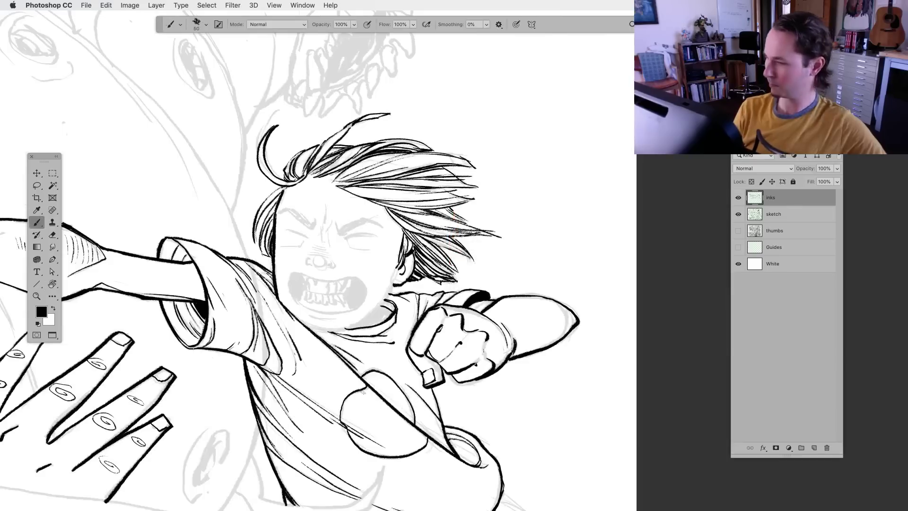
# Add a short stroke to the tip of the curled cowlick
pyautogui.moveTo(400, 421); pyautogui.dragTo(363, 394)
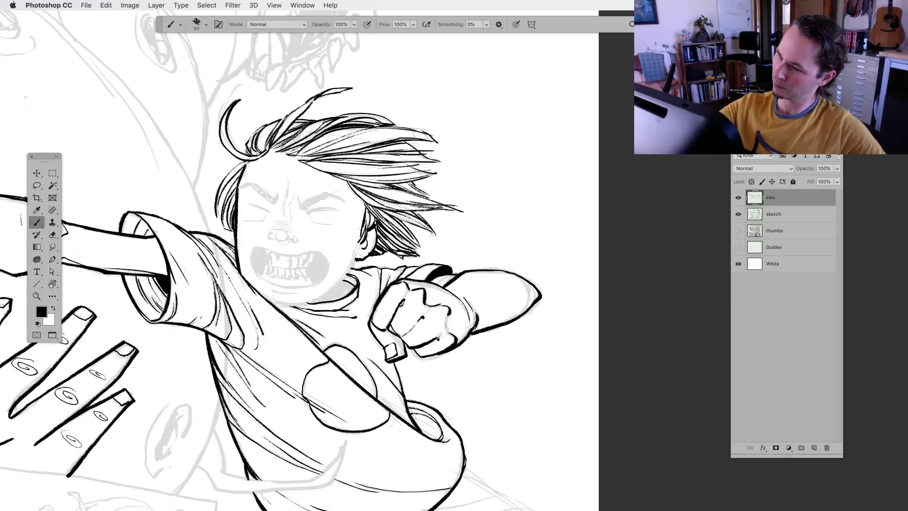
pyautogui.moveTo(228, 115)
pyautogui.mouseDown()
pyautogui.moveTo(224, 104)
pyautogui.moveTo(233, 93)
pyautogui.mouseUp()
pyautogui.scroll(-1, 366, 376)
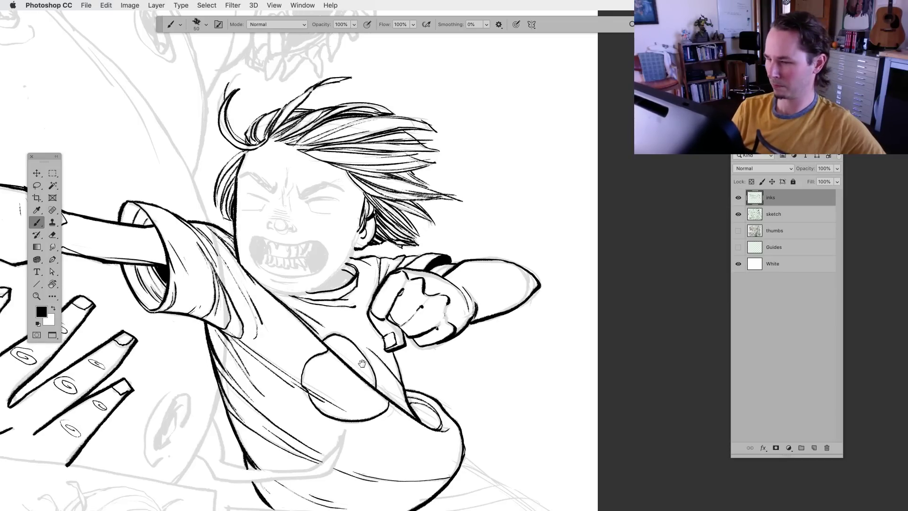
pyautogui.hscroll(-1, 402, 383)
pyautogui.moveTo(420, 401); pyautogui.dragTo(489, 438)
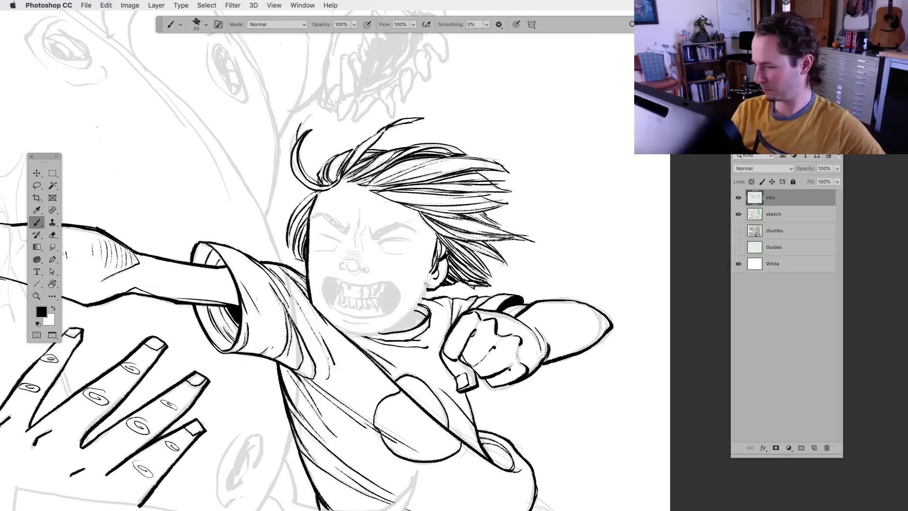
# Rotate the canvas to ink the kid's jaw and chin contour, then turn it back toward upright
pyautogui.moveTo(417, 309)
pyautogui.mouseDown()
pyautogui.moveTo(392, 329)
pyautogui.moveTo(466, 304)
pyautogui.moveTo(378, 196)
pyautogui.moveTo(366, 237)
pyautogui.mouseUp()
pyautogui.press('r')
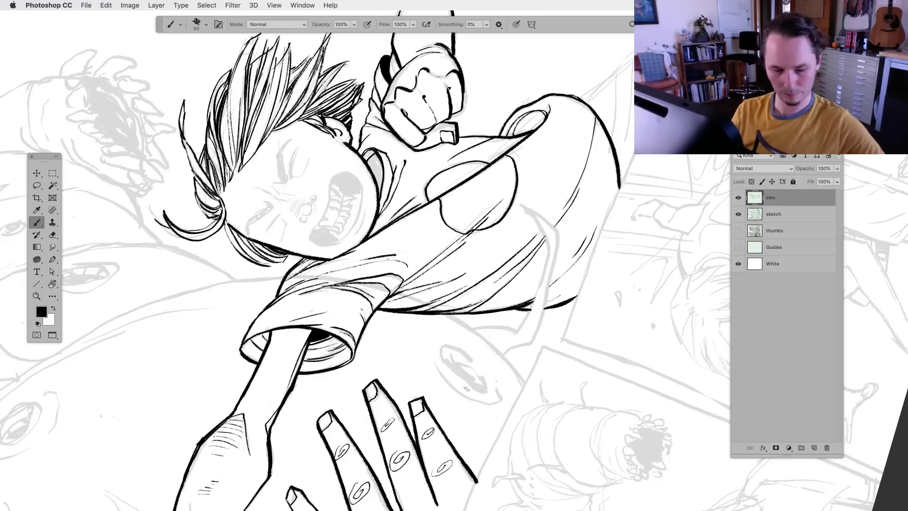
pyautogui.press('r')
pyautogui.moveTo(467, 389)
pyautogui.mouseDown()
pyautogui.moveTo(391, 406)
pyautogui.moveTo(260, 342)
pyautogui.mouseUp()
# Ink the outline of the shouting mouth and the upper and lower rows of clenched teeth
pyautogui.moveTo(442, 189); pyautogui.dragTo(366, 274)
pyautogui.moveTo(348, 236)
pyautogui.mouseDown()
pyautogui.moveTo(380, 222)
pyautogui.moveTo(392, 247)
pyautogui.moveTo(364, 263)
pyautogui.mouseUp()
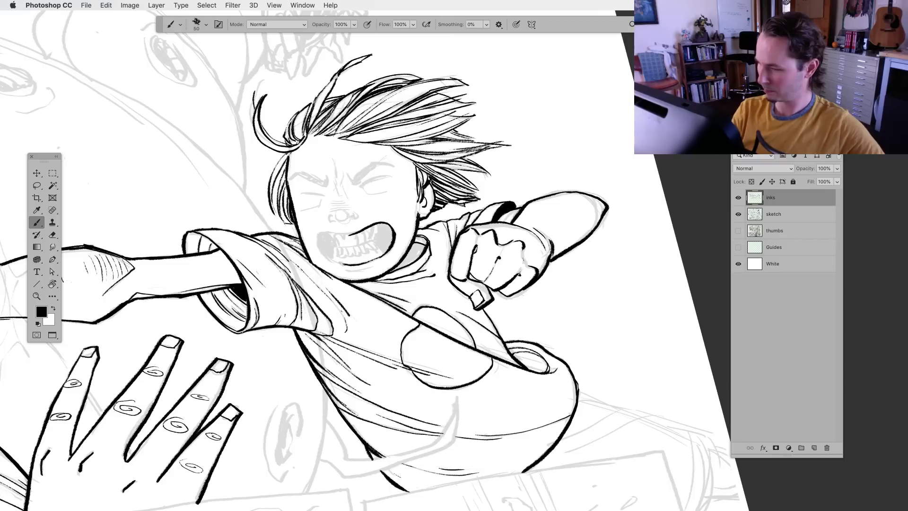
pyautogui.moveTo(317, 231)
pyautogui.mouseDown()
pyautogui.moveTo(325, 240)
pyautogui.moveTo(356, 234)
pyautogui.mouseUp()
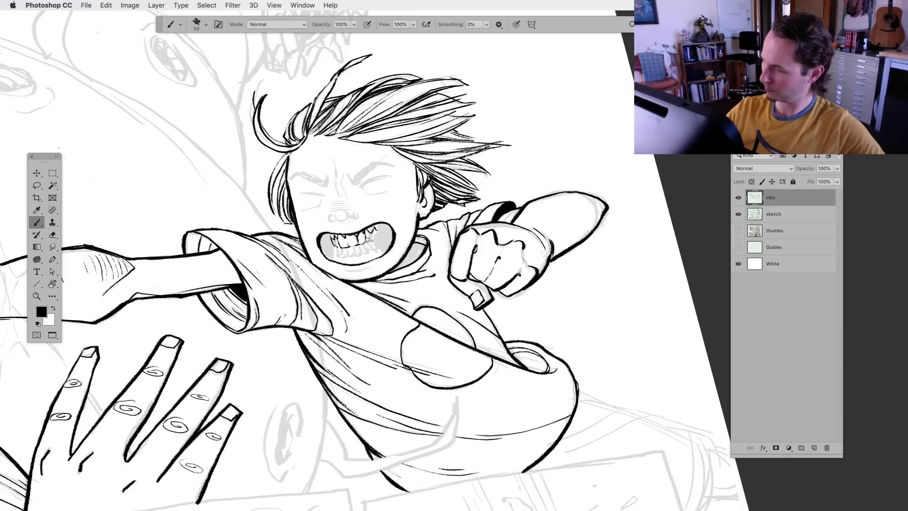
pyautogui.moveTo(372, 241); pyautogui.dragTo(378, 231)
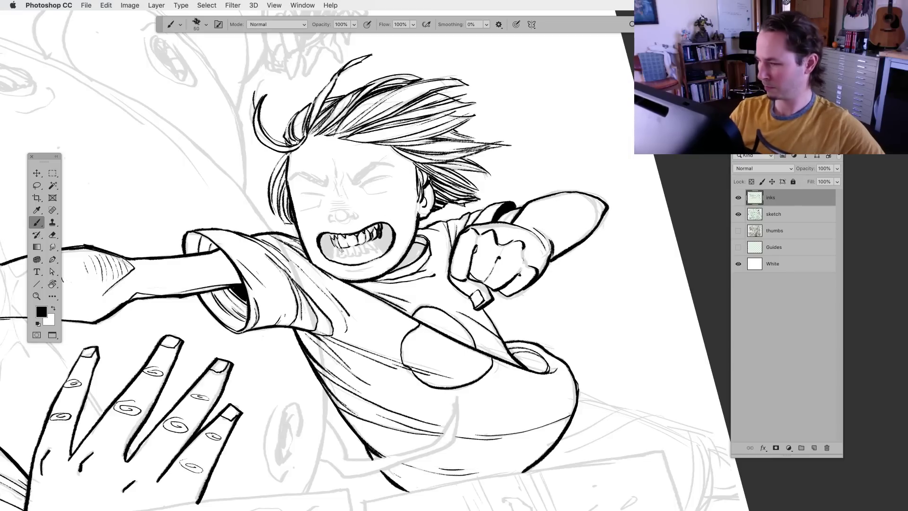
pyautogui.moveTo(336, 256)
pyautogui.mouseDown()
pyautogui.moveTo(337, 245)
pyautogui.moveTo(331, 261)
pyautogui.moveTo(367, 254)
pyautogui.moveTo(336, 260)
pyautogui.mouseUp()
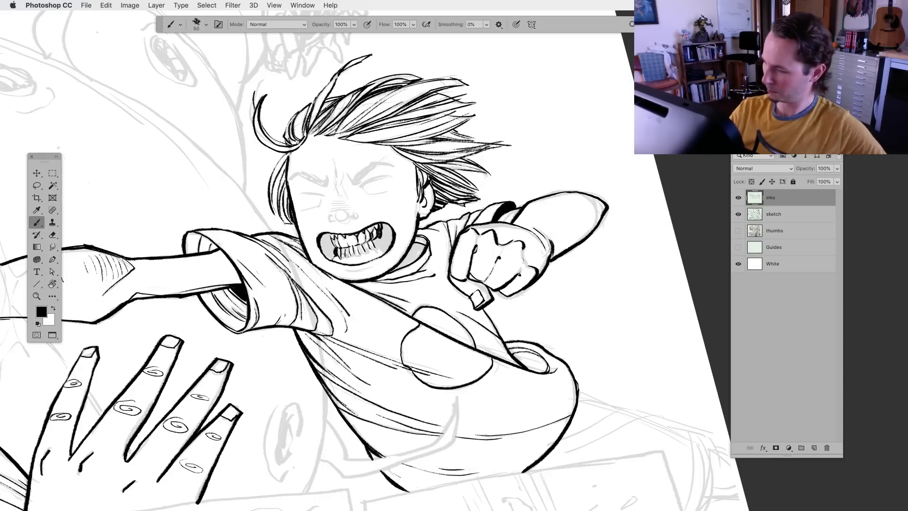
# Undo the last stroke, touch up the clenched teeth, and fill both inner corners of the shouting mouth with solid black
pyautogui.press('super+z')
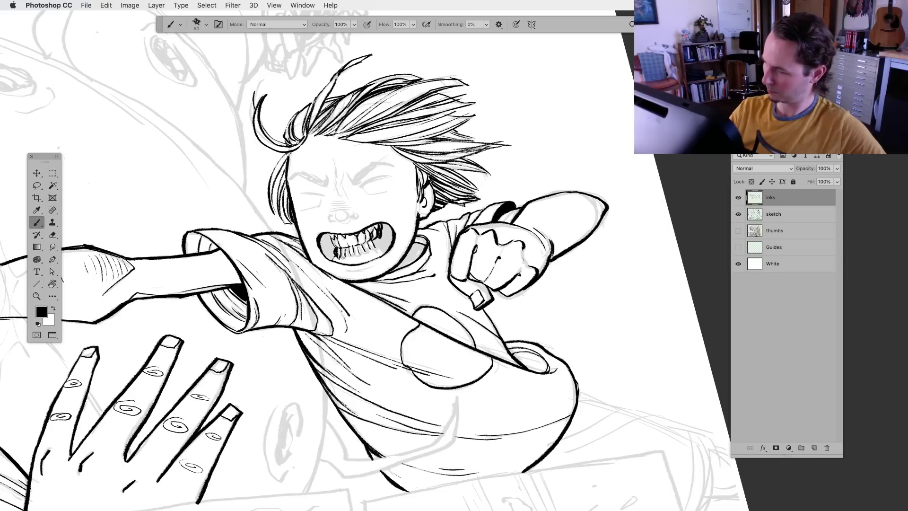
pyautogui.moveTo(352, 255); pyautogui.dragTo(357, 254)
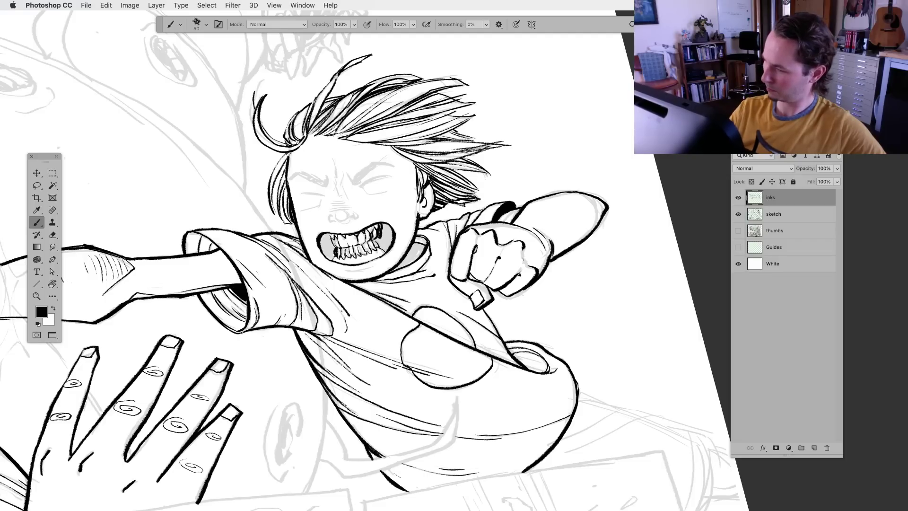
pyautogui.moveTo(374, 240)
pyautogui.mouseDown()
pyautogui.moveTo(384, 224)
pyautogui.moveTo(385, 250)
pyautogui.mouseUp()
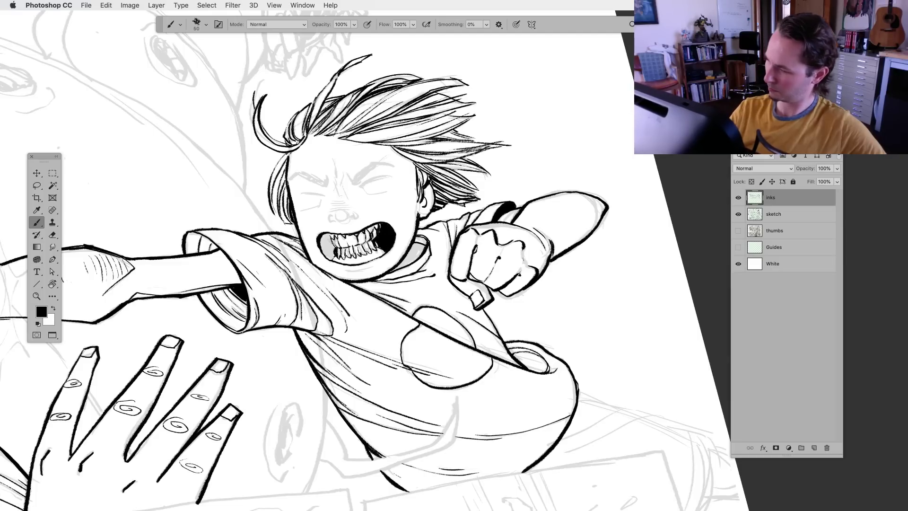
pyautogui.moveTo(325, 251)
pyautogui.mouseDown()
pyautogui.moveTo(323, 235)
pyautogui.moveTo(325, 249)
pyautogui.moveTo(334, 234)
pyautogui.moveTo(324, 238)
pyautogui.moveTo(331, 256)
pyautogui.mouseUp()
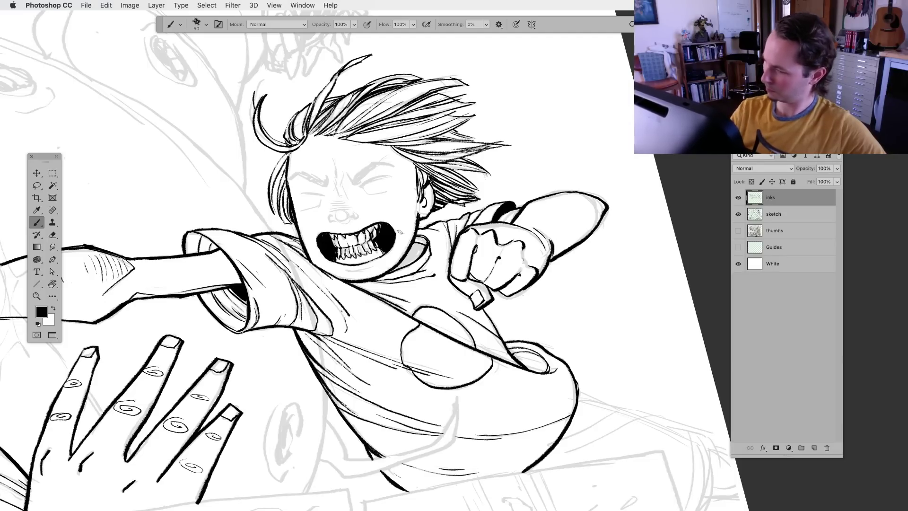
# Ink the kid's nose with nostrils and hatching across its bridge, plus the furrow lines between the brows
pyautogui.moveTo(408, 376); pyautogui.dragTo(392, 393)
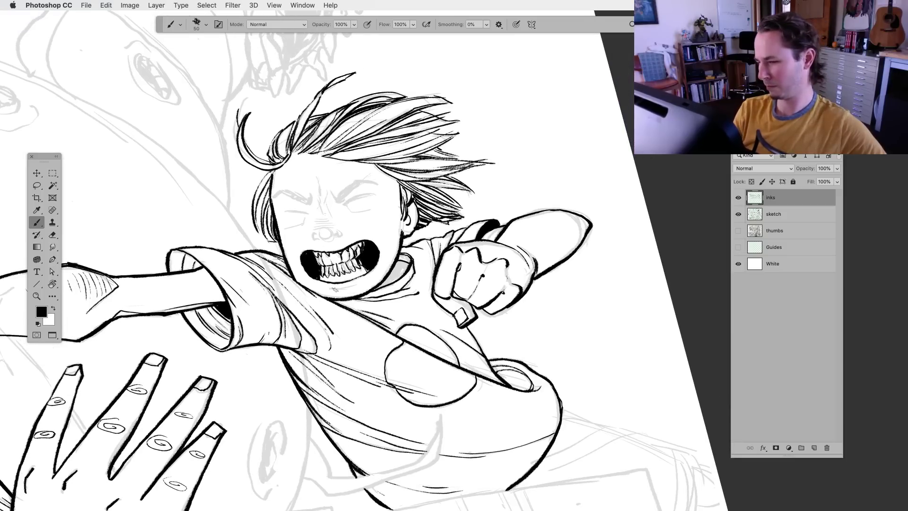
pyautogui.moveTo(324, 230); pyautogui.dragTo(351, 253)
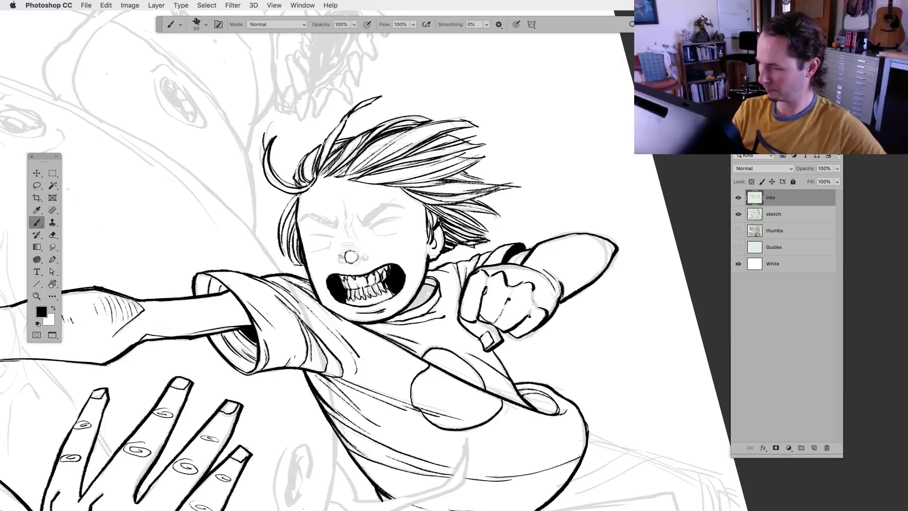
pyautogui.moveTo(338, 262)
pyautogui.mouseDown()
pyautogui.moveTo(368, 258)
pyautogui.moveTo(359, 256)
pyautogui.moveTo(391, 293)
pyautogui.moveTo(376, 255)
pyautogui.mouseUp()
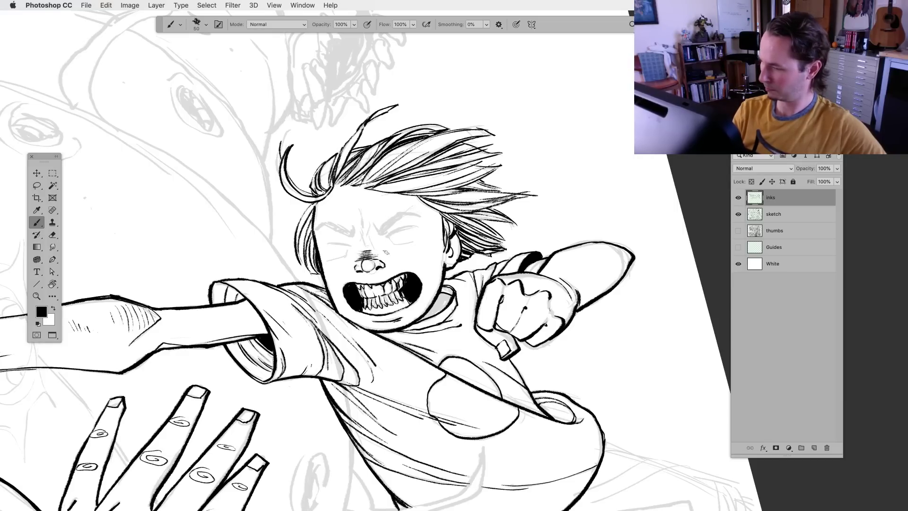
pyautogui.moveTo(374, 297); pyautogui.dragTo(386, 302)
pyautogui.moveTo(370, 209); pyautogui.dragTo(379, 237)
pyautogui.moveTo(380, 214); pyautogui.dragTo(374, 233)
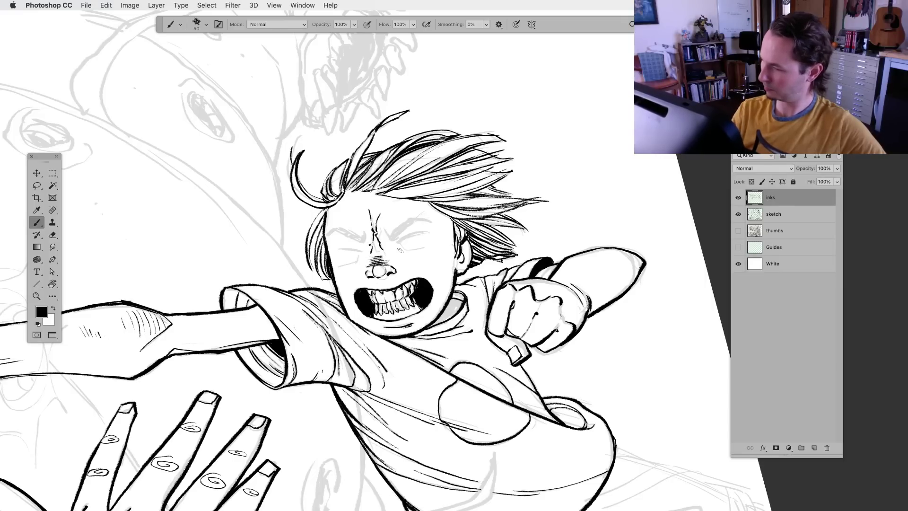
# Ink both squeezed-shut eyes with creases beneath them, reducing the heavy lid line on the side of the outstretched arm
pyautogui.moveTo(403, 254); pyautogui.dragTo(421, 253)
pyautogui.moveTo(365, 261)
pyautogui.mouseDown()
pyautogui.moveTo(341, 267)
pyautogui.moveTo(346, 252)
pyautogui.moveTo(338, 252)
pyautogui.moveTo(364, 251)
pyautogui.mouseUp()
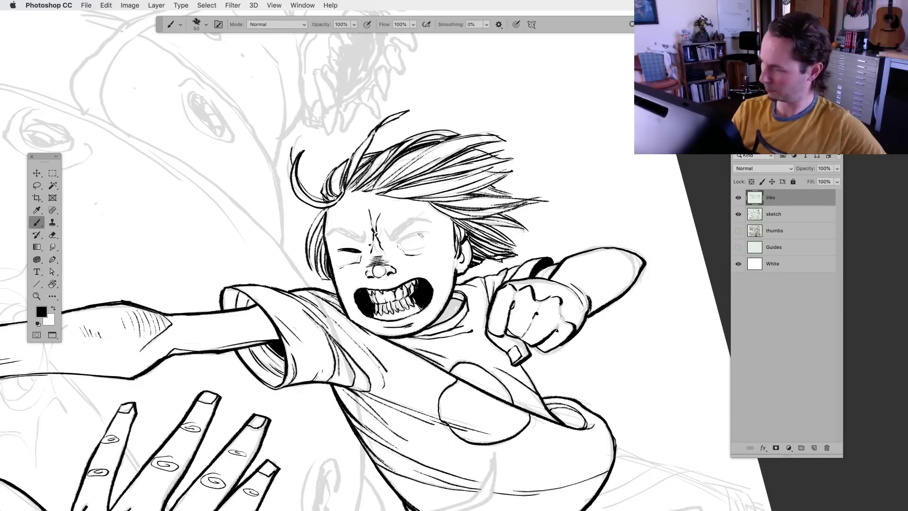
pyautogui.moveTo(402, 240)
pyautogui.mouseDown()
pyautogui.moveTo(433, 230)
pyautogui.moveTo(426, 250)
pyautogui.mouseUp()
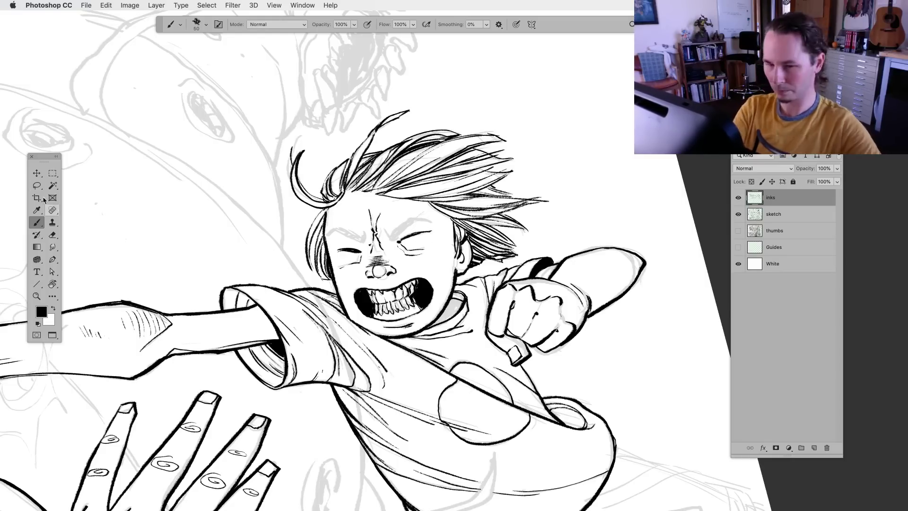
pyautogui.press('l')
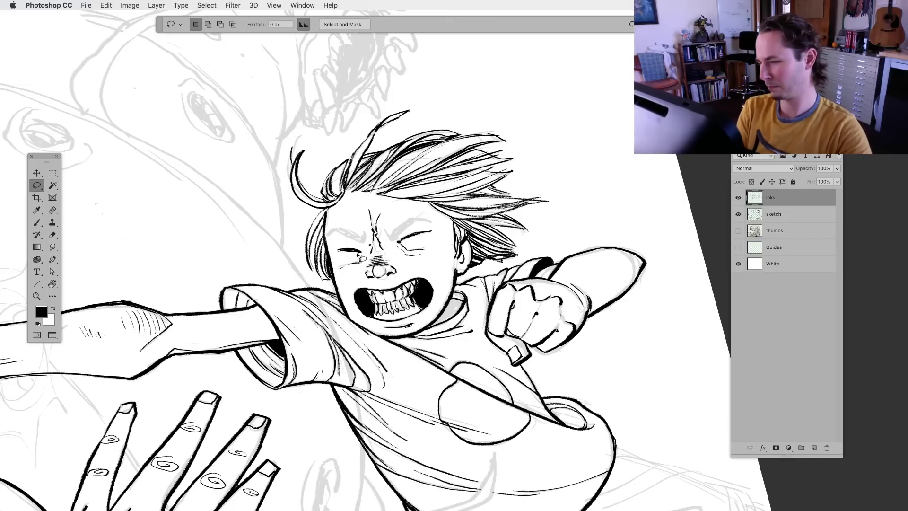
pyautogui.press('super+z')
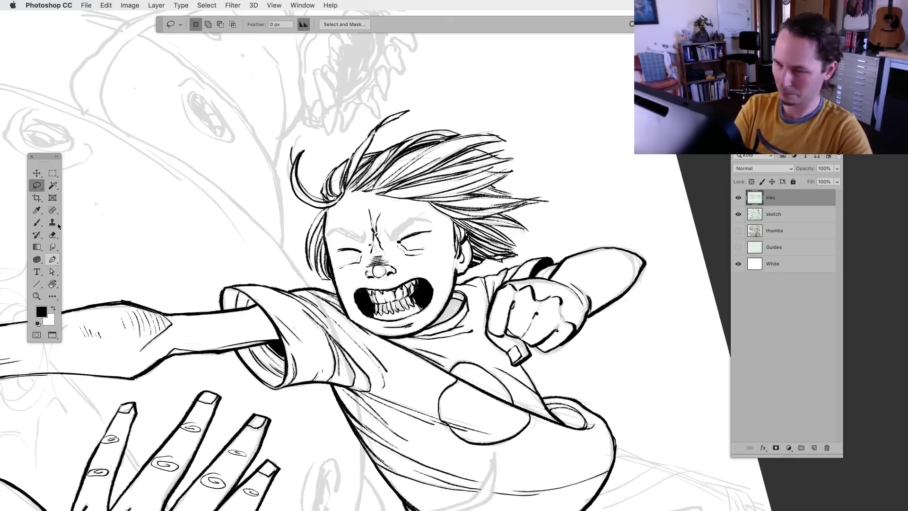
pyautogui.press('b')
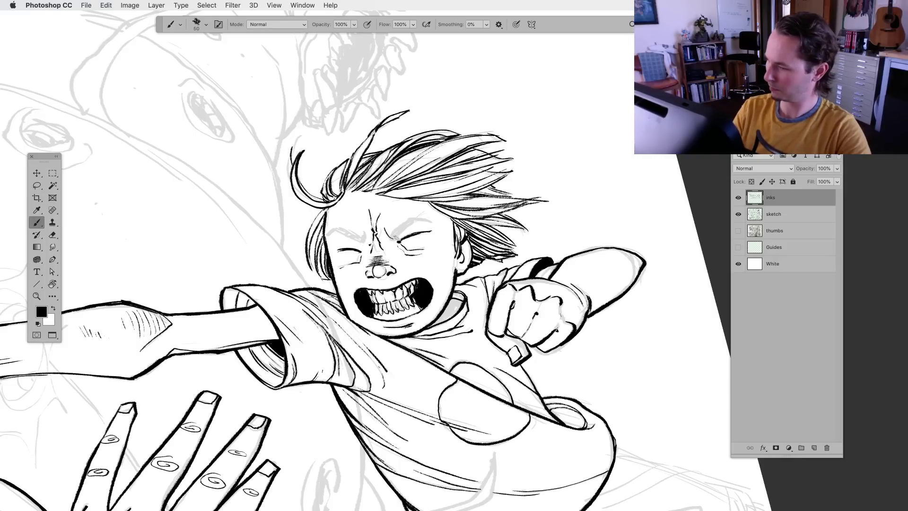
# Ink both angry, slanted eyebrows with thick, hairy strokes over the faded sketch
pyautogui.moveTo(398, 234)
pyautogui.mouseDown()
pyautogui.moveTo(432, 217)
pyautogui.moveTo(419, 217)
pyautogui.mouseUp()
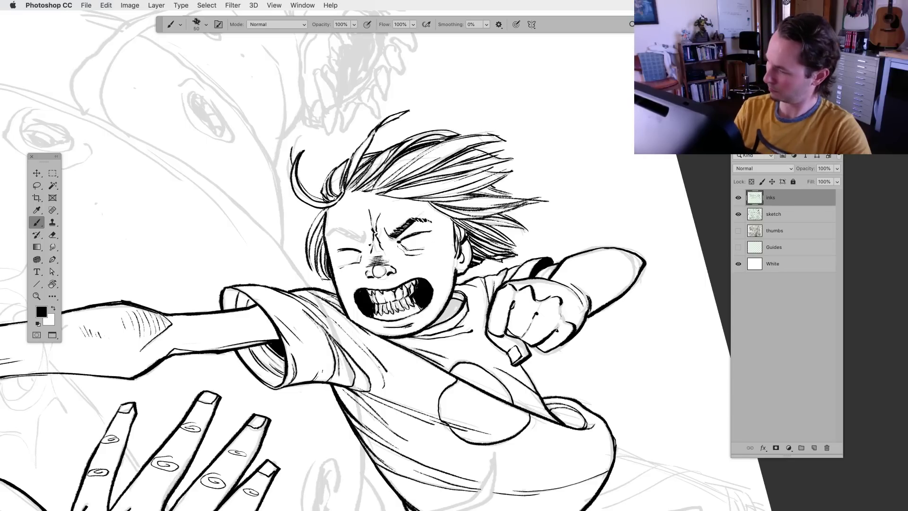
pyautogui.moveTo(369, 240); pyautogui.dragTo(345, 228)
pyautogui.moveTo(342, 231); pyautogui.dragTo(336, 226)
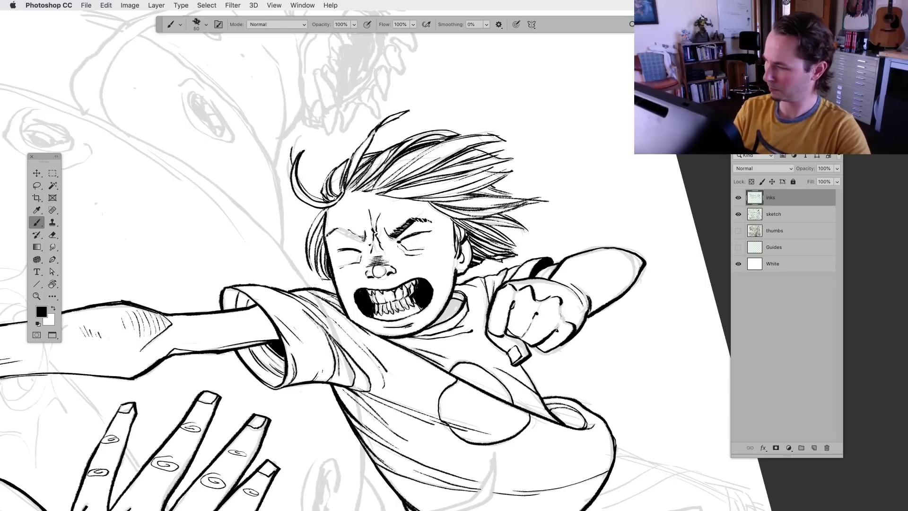
pyautogui.moveTo(361, 240); pyautogui.dragTo(348, 233)
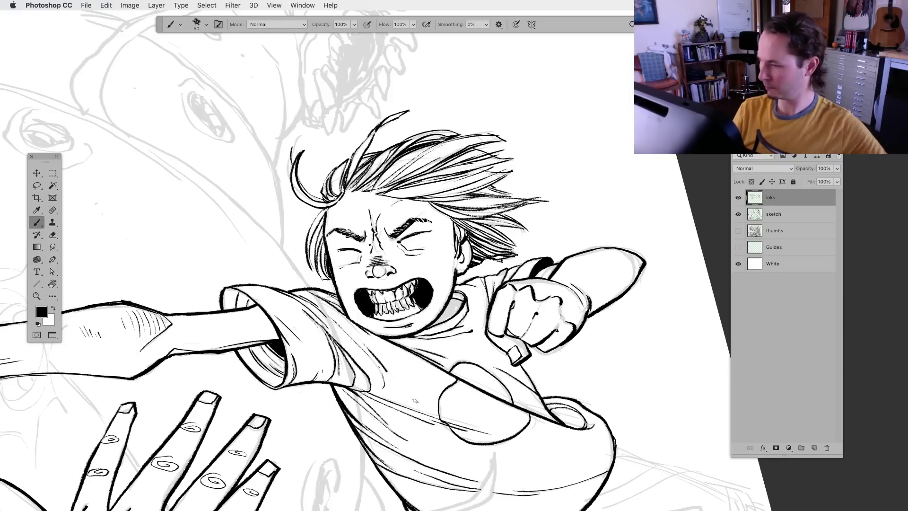
# Hide the sketch layer to check the inked figure by itself, and show it again
pyautogui.moveTo(415, 402)
pyautogui.mouseDown()
pyautogui.moveTo(367, 372)
pyautogui.moveTo(381, 381)
pyautogui.mouseUp()
pyautogui.scroll(-2, 444, 432)
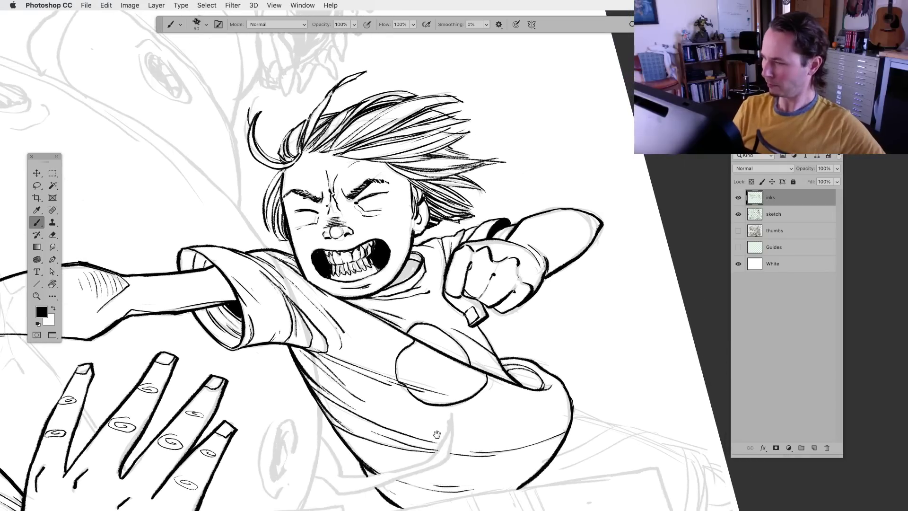
pyautogui.click(738, 214)
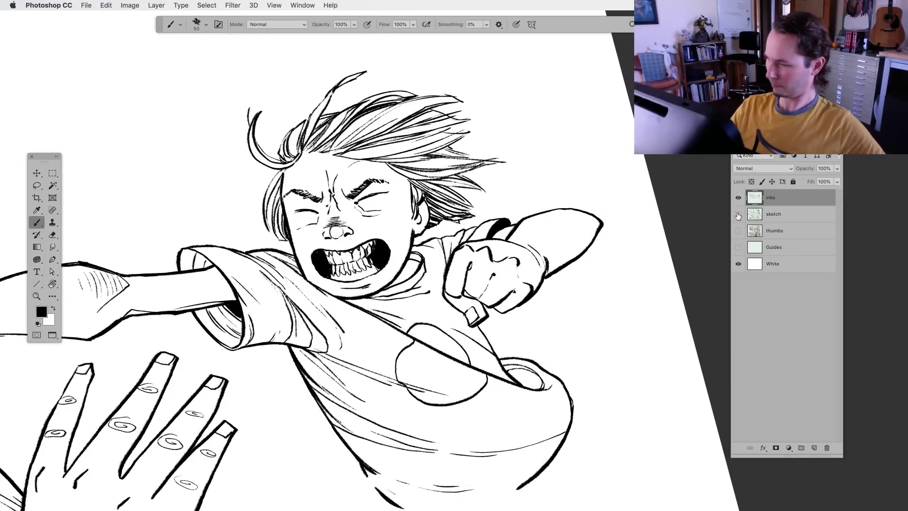
pyautogui.click(739, 214)
# Ink the kid's shorts with their folds and hem, and the trailing leg extending to the page edge
pyautogui.moveTo(425, 473)
pyautogui.mouseDown()
pyautogui.moveTo(402, 466)
pyautogui.moveTo(381, 406)
pyautogui.moveTo(324, 383)
pyautogui.moveTo(336, 366)
pyautogui.moveTo(349, 430)
pyautogui.moveTo(367, 395)
pyautogui.moveTo(374, 319)
pyautogui.mouseUp()
pyautogui.moveTo(369, 261)
pyautogui.mouseDown()
pyautogui.moveTo(415, 265)
pyautogui.moveTo(362, 312)
pyautogui.moveTo(390, 311)
pyautogui.moveTo(468, 260)
pyautogui.moveTo(500, 263)
pyautogui.moveTo(517, 345)
pyautogui.moveTo(507, 359)
pyautogui.mouseUp()
pyautogui.moveTo(511, 280); pyautogui.dragTo(536, 283)
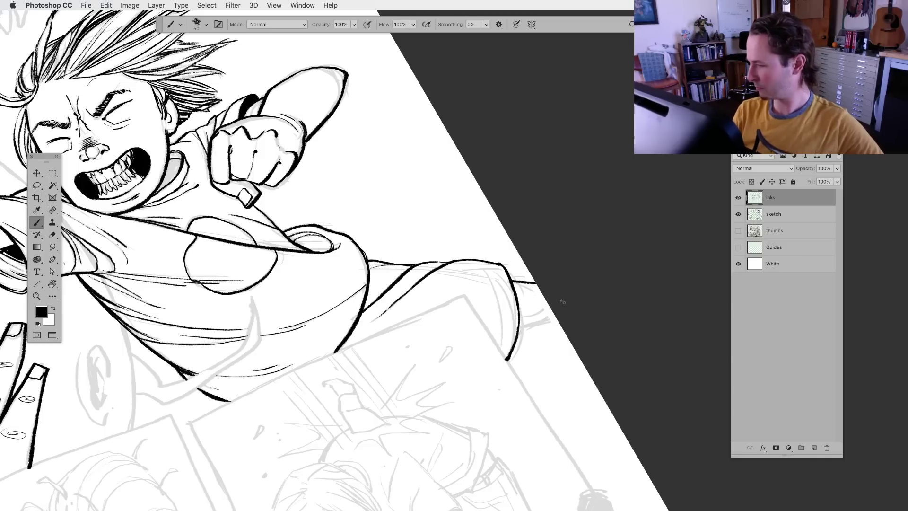
pyautogui.moveTo(519, 327)
pyautogui.mouseDown()
pyautogui.moveTo(558, 321)
pyautogui.moveTo(547, 317)
pyautogui.mouseUp()
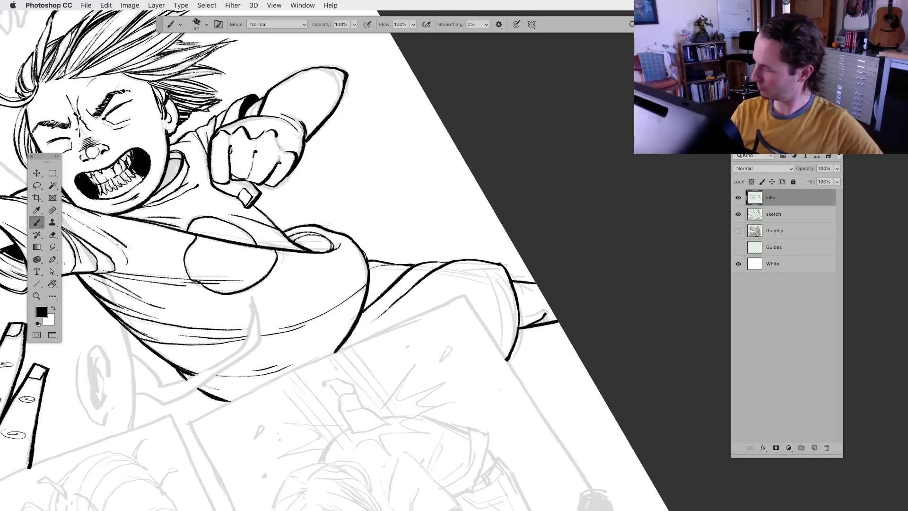
# Ink short fold lines on the boy's shorts and return the canvas rotation to 0°
pyautogui.moveTo(412, 311); pyautogui.dragTo(385, 331)
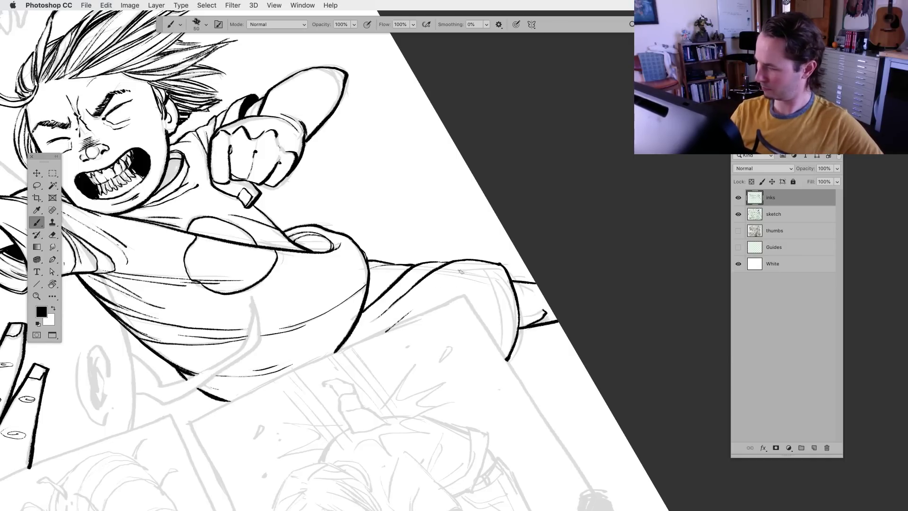
pyautogui.press('r')
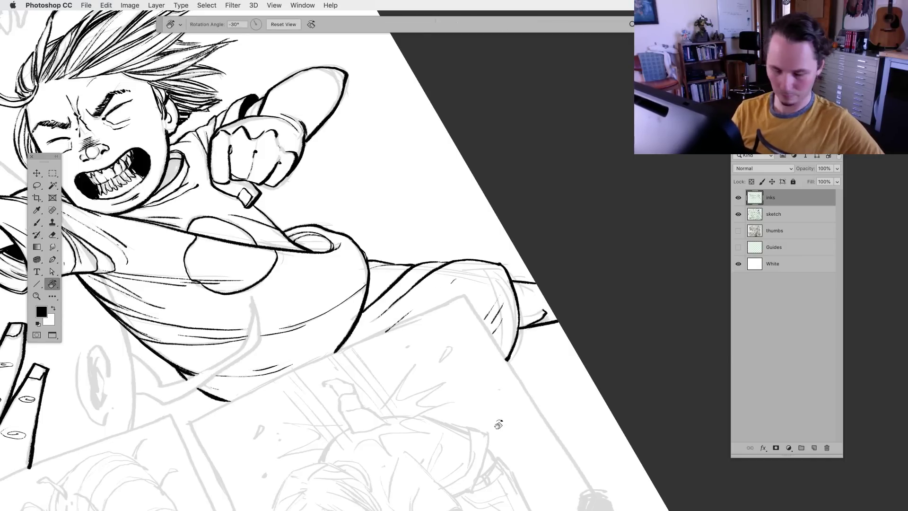
pyautogui.moveTo(497, 421); pyautogui.dragTo(383, 450)
pyautogui.moveTo(322, 391); pyautogui.dragTo(454, 406)
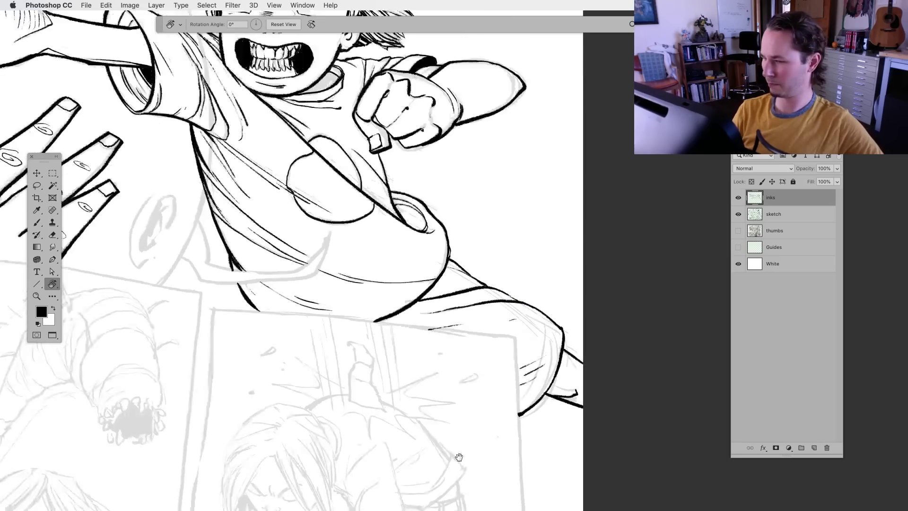
# Fill the shadow inside the boy's shirt collar, beneath his chin, with solid black using the Brush tool
pyautogui.moveTo(321, 341); pyautogui.dragTo(405, 399)
pyautogui.moveTo(359, 283); pyautogui.dragTo(461, 435)
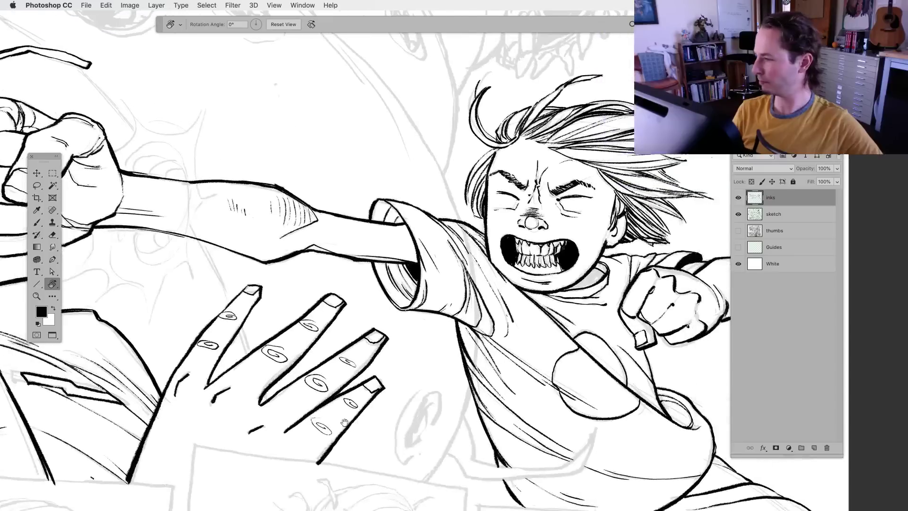
pyautogui.moveTo(577, 353); pyautogui.dragTo(453, 326)
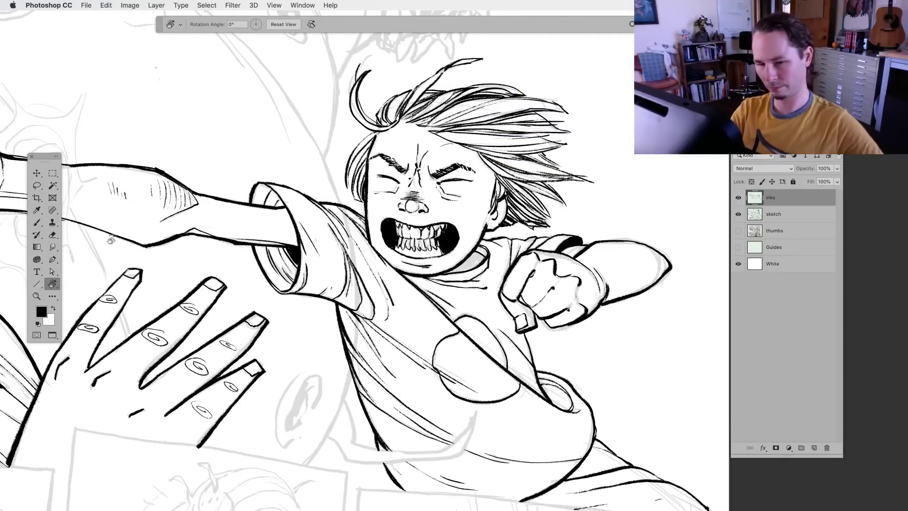
pyautogui.click(42, 220)
pyautogui.moveTo(475, 253)
pyautogui.mouseDown()
pyautogui.moveTo(446, 274)
pyautogui.moveTo(453, 272)
pyautogui.mouseUp()
pyautogui.moveTo(477, 253); pyautogui.dragTo(463, 270)
pyautogui.moveTo(488, 255)
pyautogui.mouseDown()
pyautogui.moveTo(464, 269)
pyautogui.moveTo(479, 263)
pyautogui.mouseUp()
pyautogui.moveTo(480, 261); pyautogui.dragTo(458, 272)
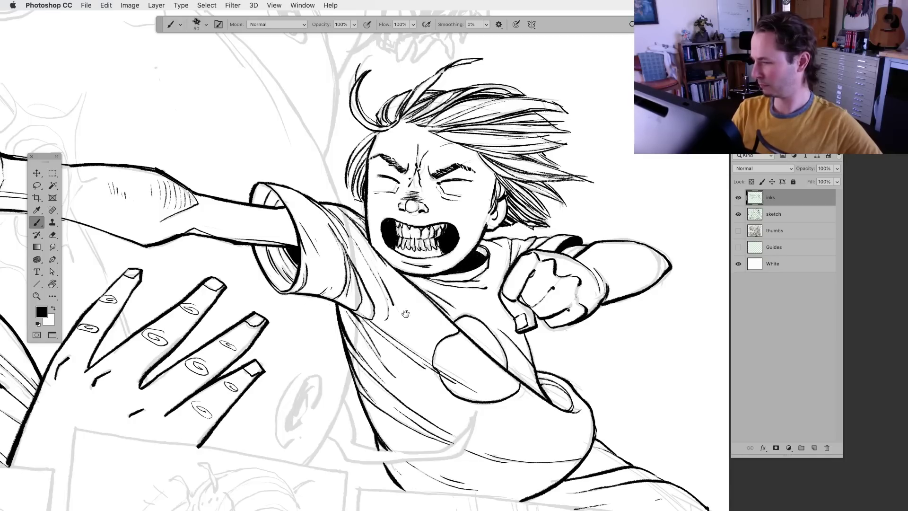
# Create a new layer above the inks layer and name it Verm
pyautogui.moveTo(273, 207); pyautogui.dragTo(378, 403)
pyautogui.press('super+minus')
pyautogui.press('super+minus')
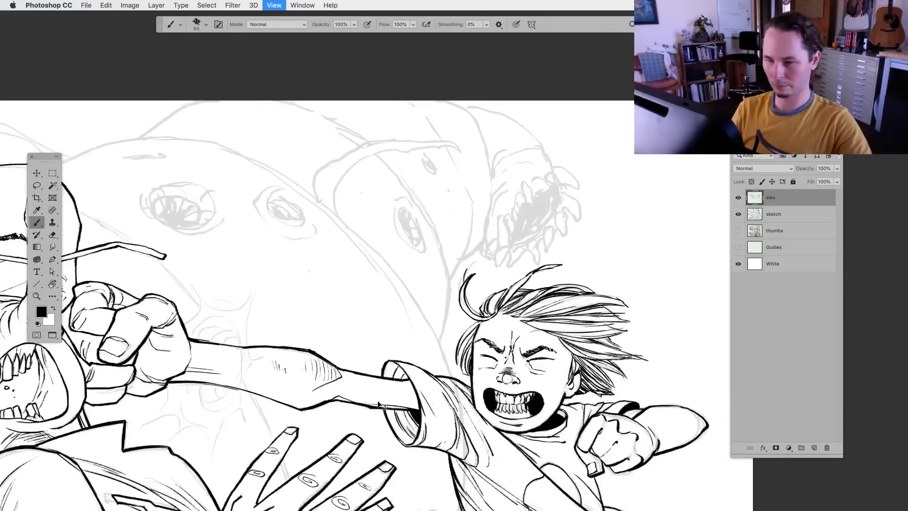
pyautogui.moveTo(403, 458); pyautogui.dragTo(432, 430)
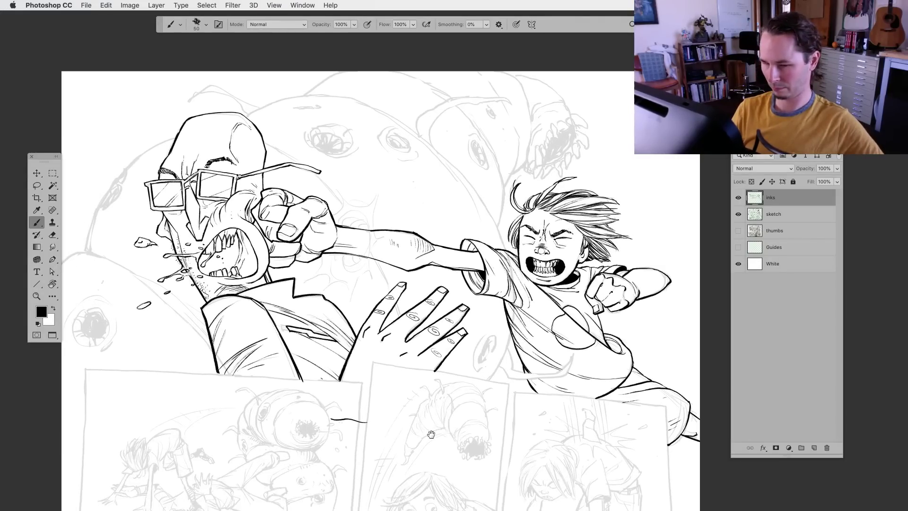
pyautogui.click(814, 448)
pyautogui.doubleClick(774, 197)
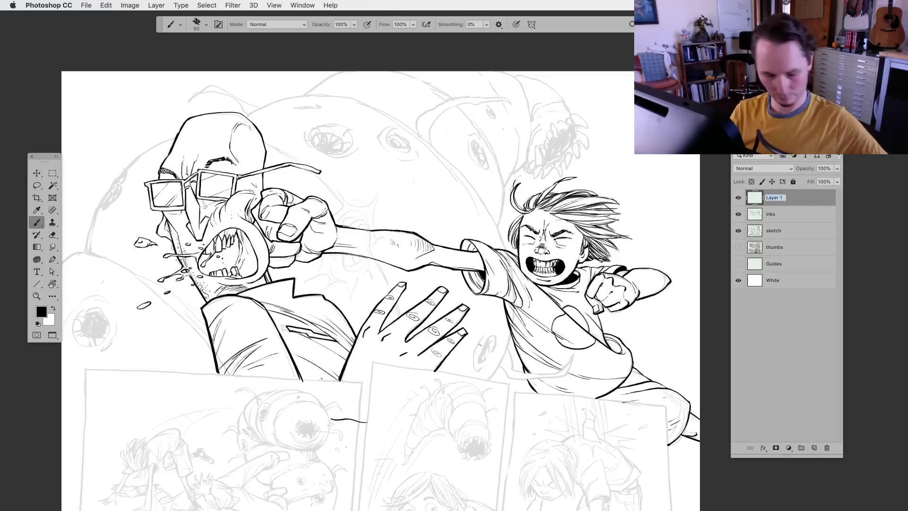
pyautogui.press('Return')
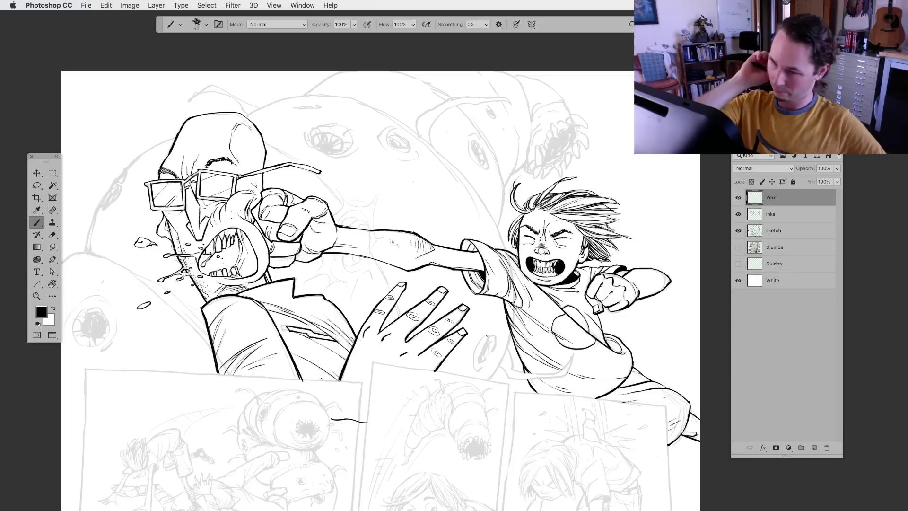
pyautogui.moveTo(456, 423); pyautogui.dragTo(399, 396)
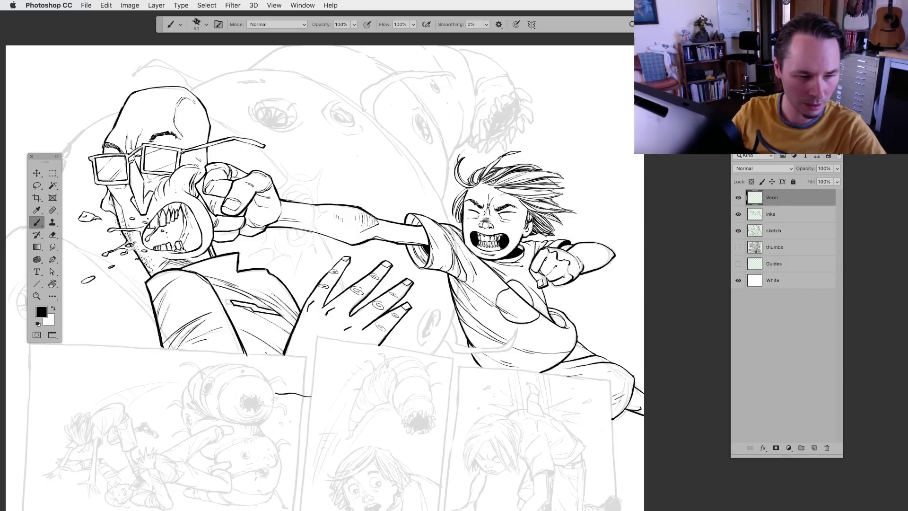
# Hide the Photoshop panels and read back through the YouTube live chat for viewers' questions
pyautogui.press('Tab')
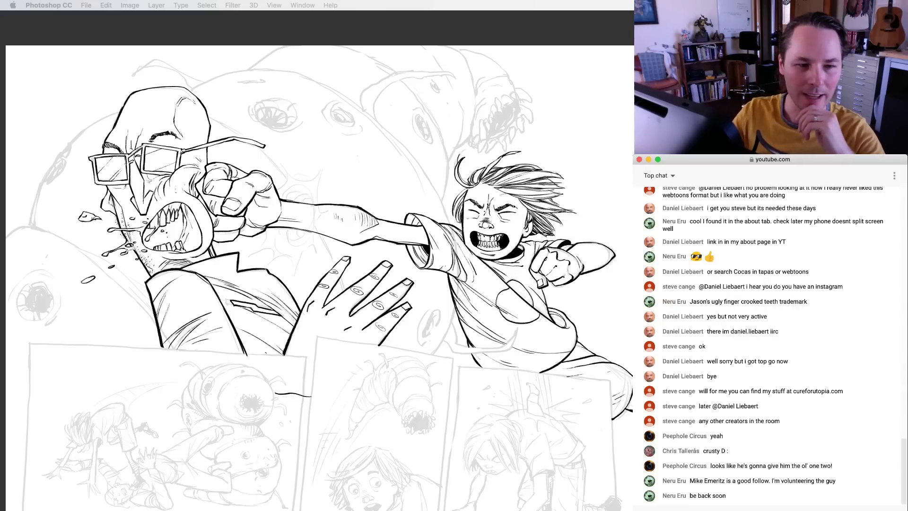
pyautogui.scroll(15, 770, 345)
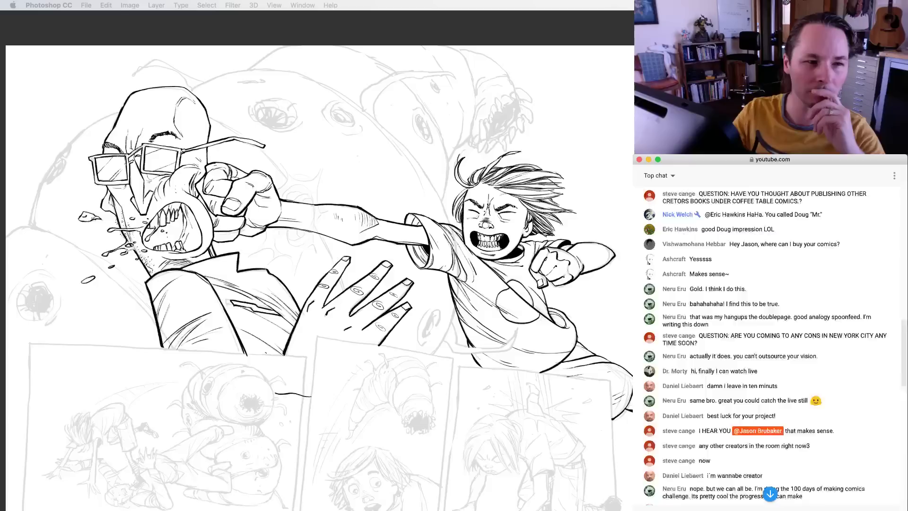
pyautogui.scroll(15, 770, 345)
pyautogui.scroll(-12, 770, 346)
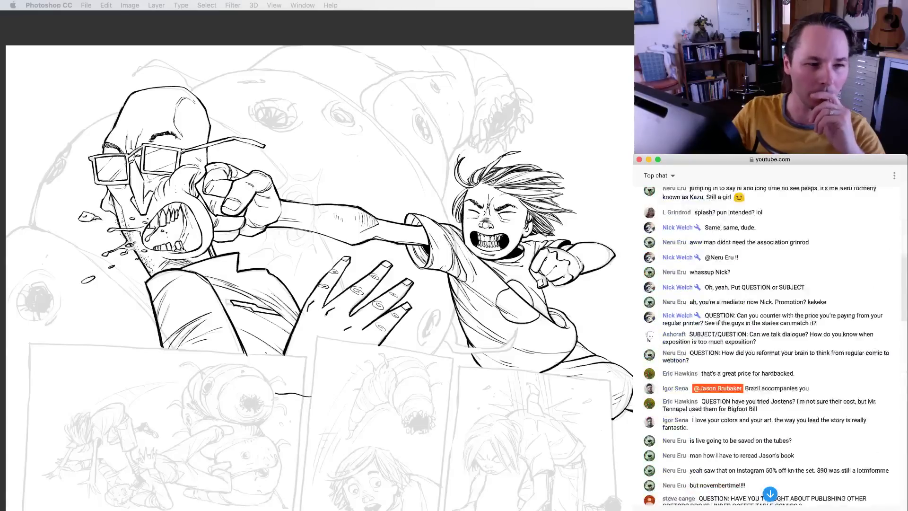
pyautogui.scroll(-2, 771, 346)
pyautogui.scroll(-3, 771, 345)
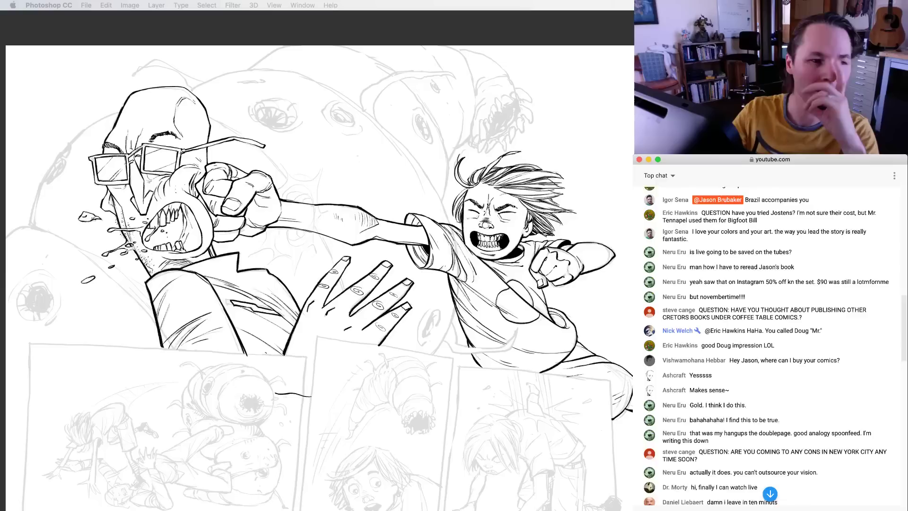
pyautogui.scroll(-5, 771, 345)
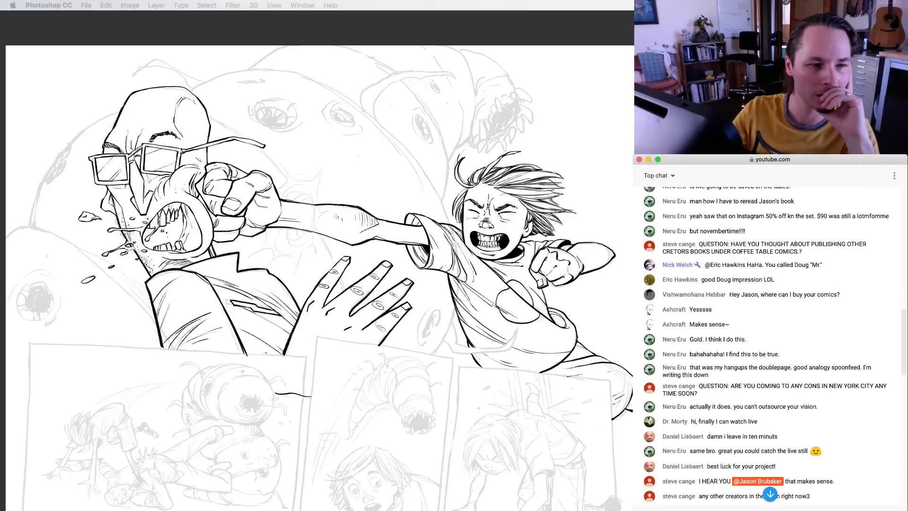
pyautogui.scroll(5, 771, 345)
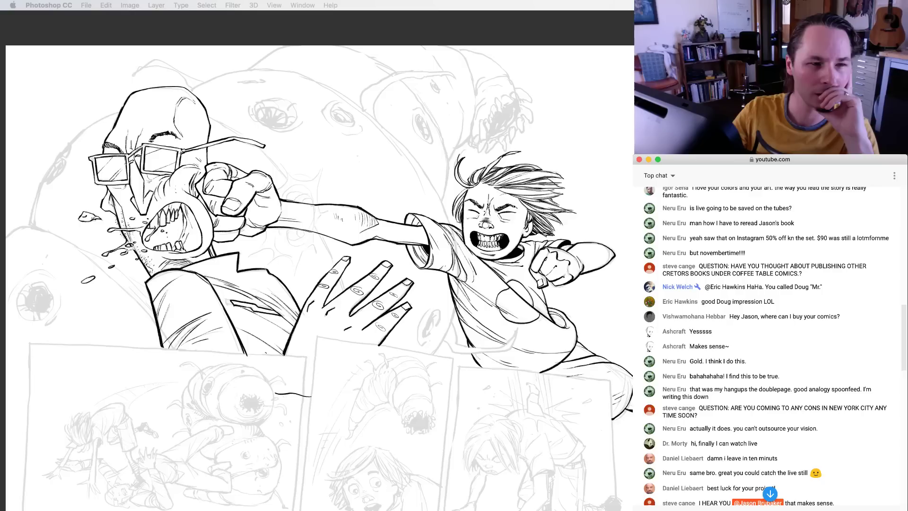
pyautogui.scroll(-3, 770, 345)
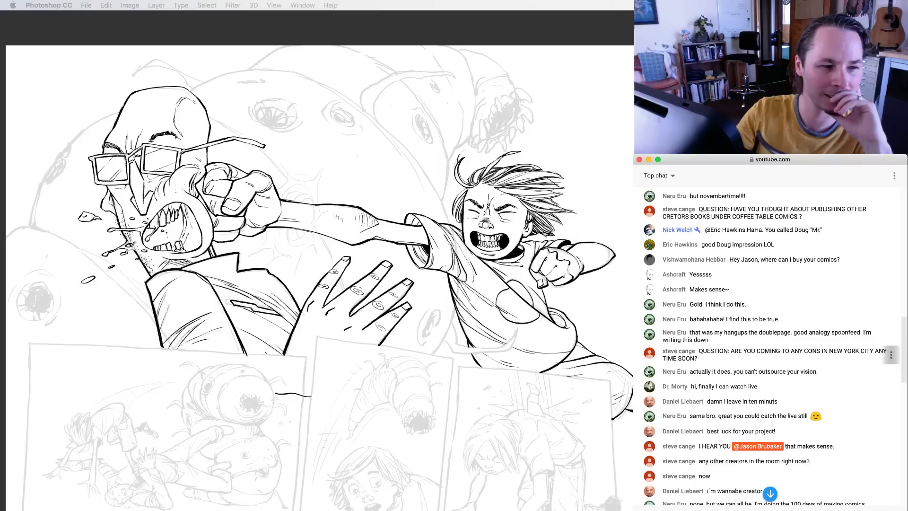
# Highlight the chat questions on New York cons, starting a comic, working with WebToons and places for indie comic creators while reading them
pyautogui.moveTo(731, 350); pyautogui.dragTo(697, 358)
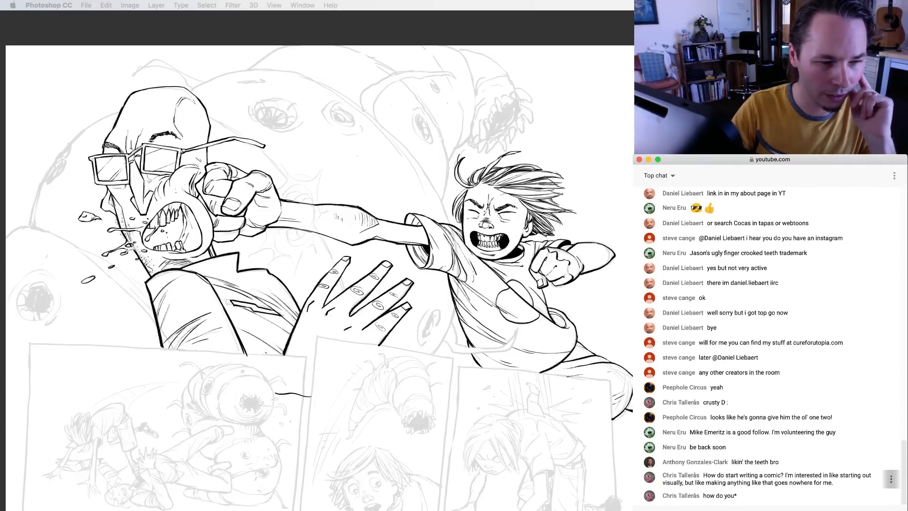
pyautogui.moveTo(704, 475); pyautogui.dragTo(833, 483)
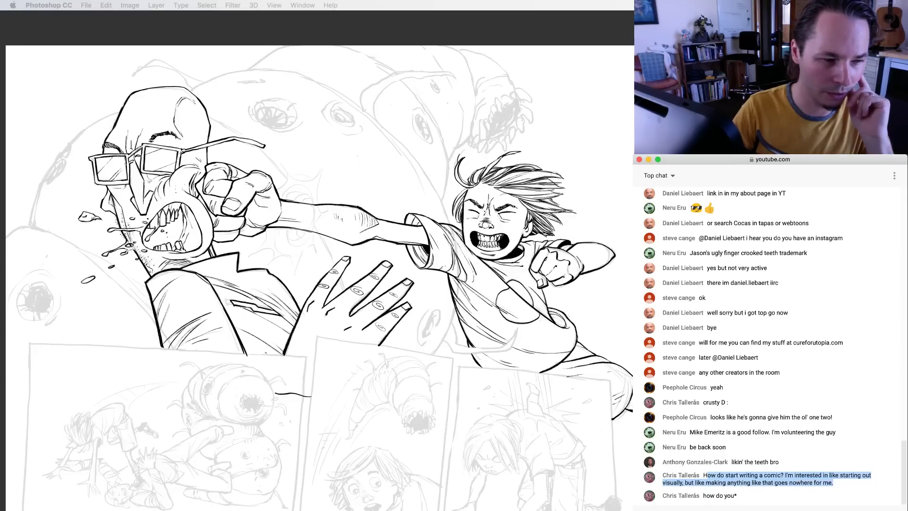
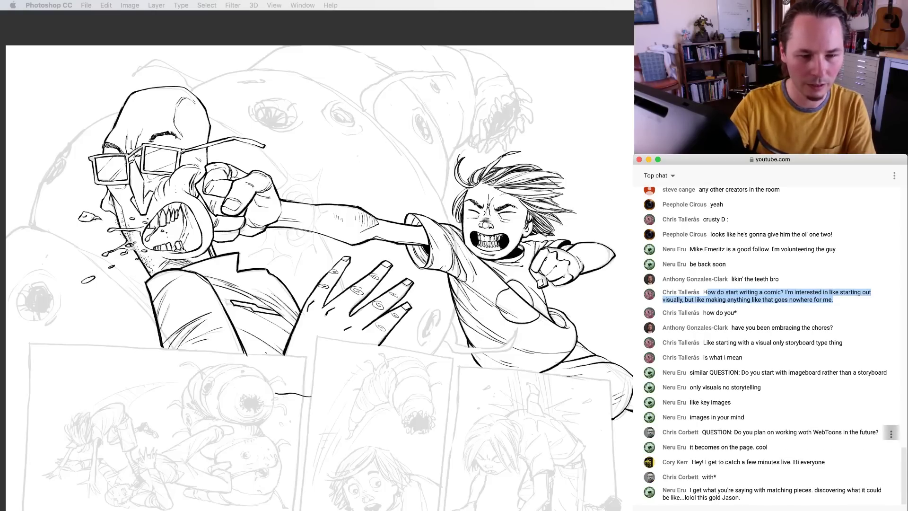
pyautogui.moveTo(735, 431); pyautogui.dragTo(878, 432)
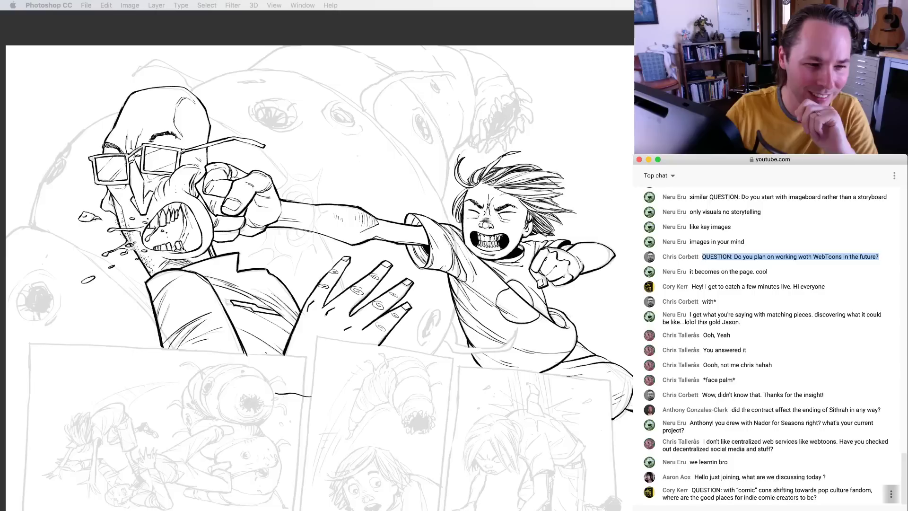
pyautogui.moveTo(723, 490); pyautogui.dragTo(816, 497)
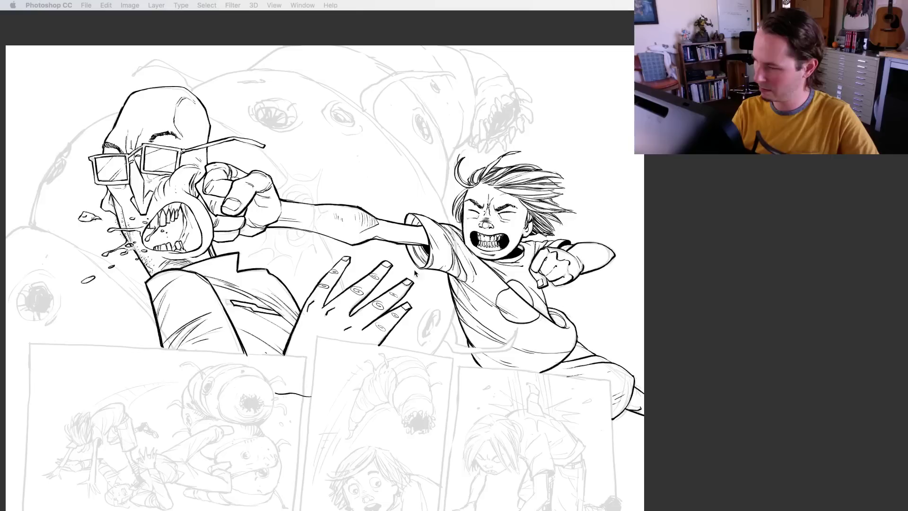
# Show the Photoshop panels again and ink the rear worm's outline and black side eye behind the bald man on the Verm layer
pyautogui.press('Tab')
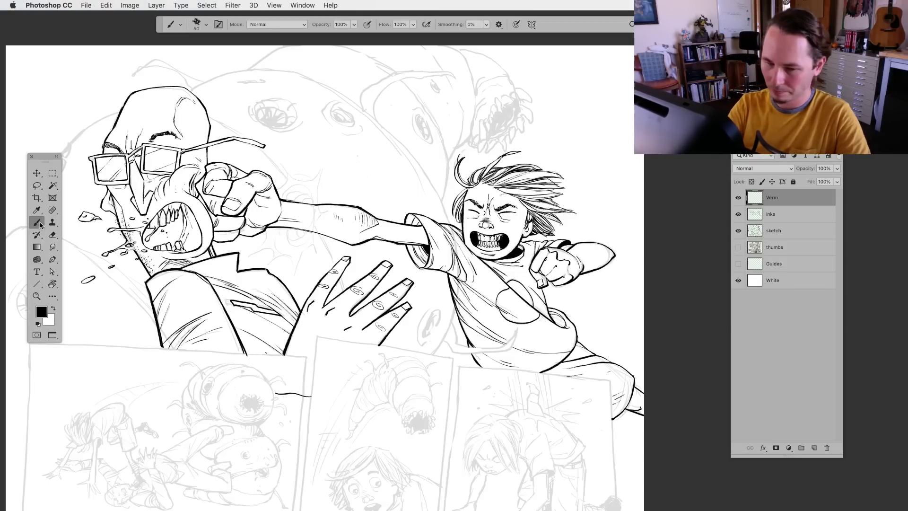
pyautogui.press('super+equal')
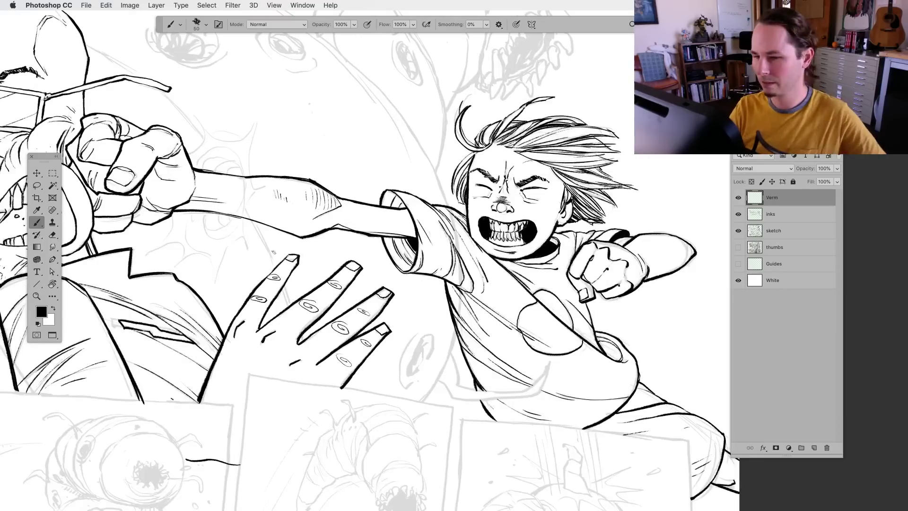
pyautogui.moveTo(211, 197); pyautogui.dragTo(562, 295)
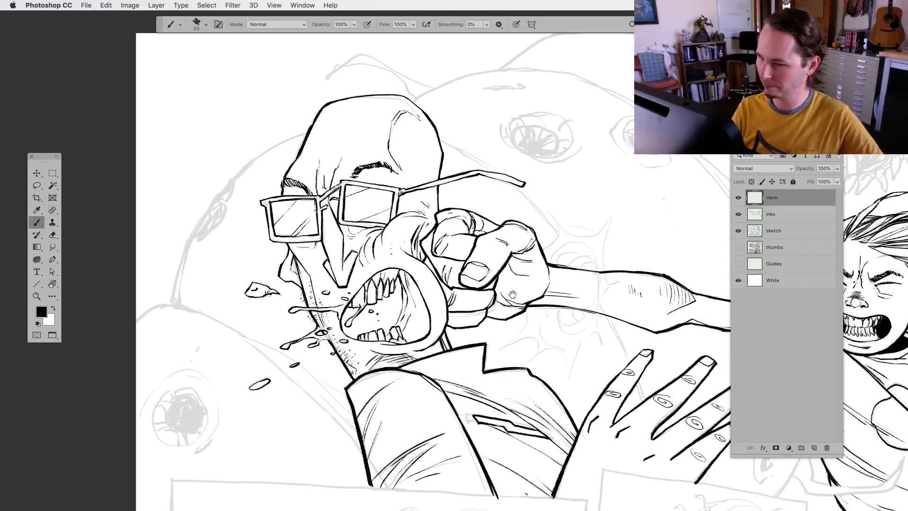
pyautogui.moveTo(279, 144)
pyautogui.mouseDown()
pyautogui.moveTo(211, 203)
pyautogui.moveTo(222, 202)
pyautogui.moveTo(215, 211)
pyautogui.moveTo(225, 204)
pyautogui.moveTo(189, 244)
pyautogui.moveTo(230, 191)
pyautogui.mouseUp()
pyautogui.moveTo(255, 291); pyautogui.dragTo(271, 251)
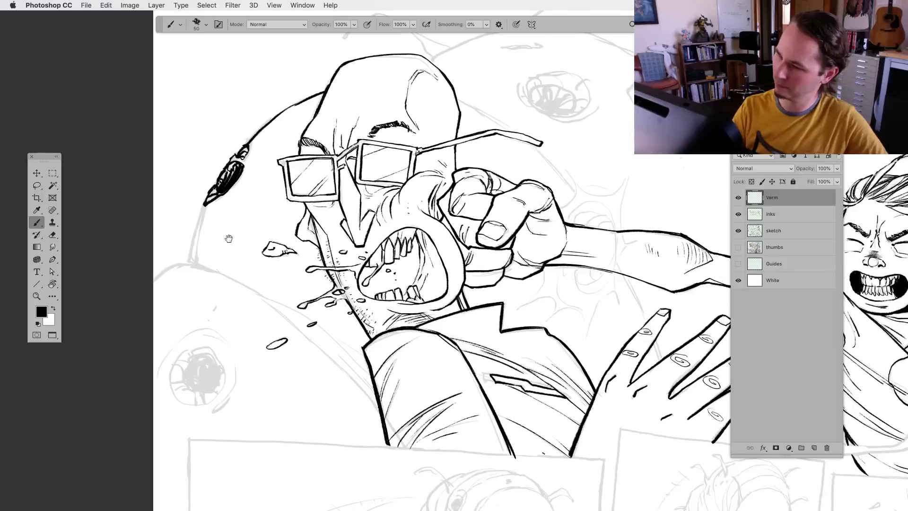
pyautogui.moveTo(203, 205)
pyautogui.mouseDown()
pyautogui.moveTo(188, 261)
pyautogui.moveTo(192, 250)
pyautogui.moveTo(161, 267)
pyautogui.moveTo(204, 248)
pyautogui.mouseUp()
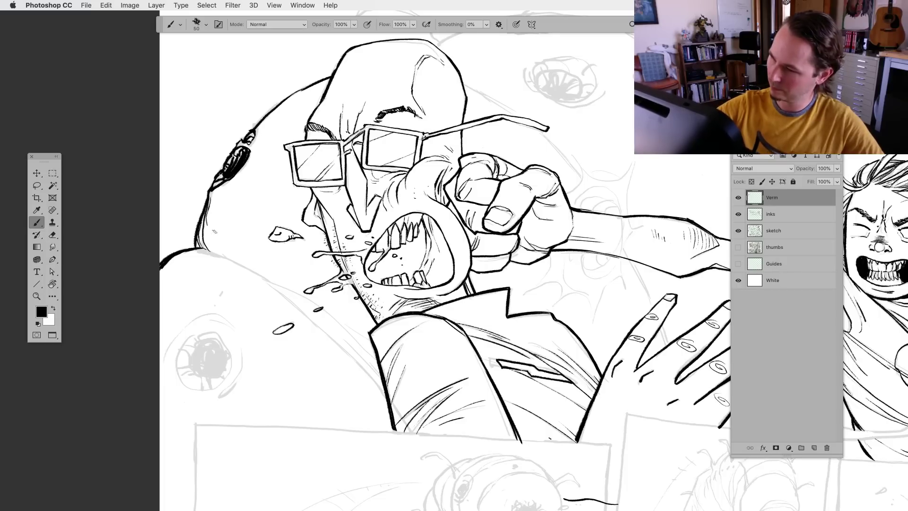
# Ink the front worm's curved back from the page edge down to the bald man's sleeve, adding parallel contour lines
pyautogui.moveTo(203, 246); pyautogui.dragTo(273, 285)
pyautogui.moveTo(332, 324); pyautogui.dragTo(271, 274)
pyautogui.moveTo(206, 230); pyautogui.dragTo(266, 282)
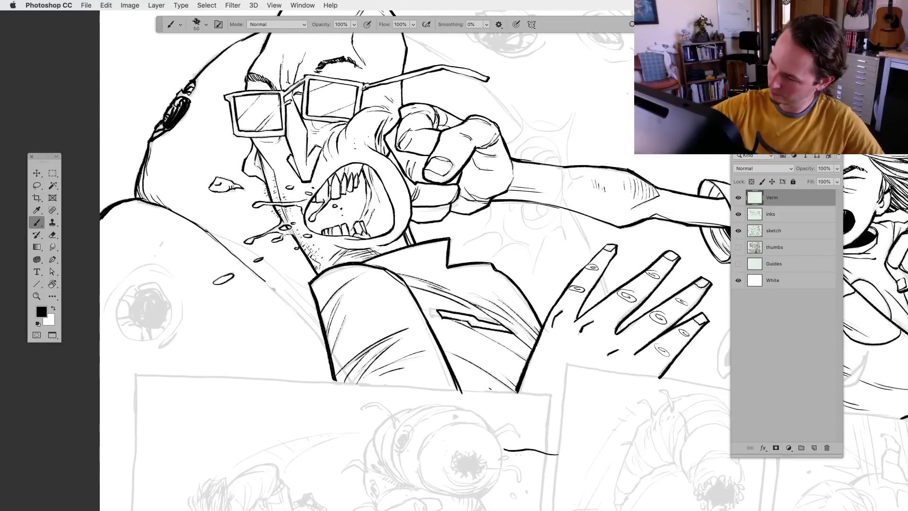
pyautogui.moveTo(207, 232)
pyautogui.mouseDown()
pyautogui.moveTo(252, 257)
pyautogui.moveTo(354, 385)
pyautogui.mouseUp()
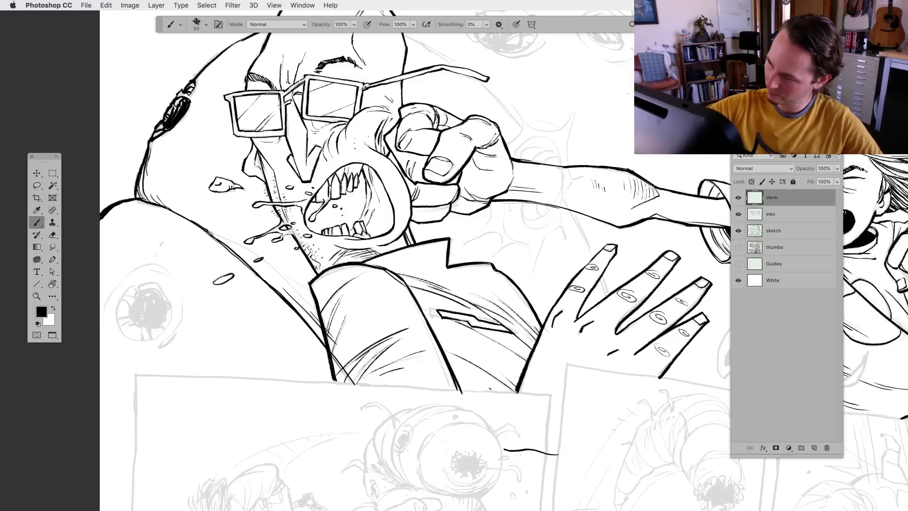
pyautogui.moveTo(265, 261)
pyautogui.mouseDown()
pyautogui.moveTo(317, 314)
pyautogui.moveTo(314, 301)
pyautogui.mouseUp()
pyautogui.moveTo(328, 333); pyautogui.dragTo(392, 380)
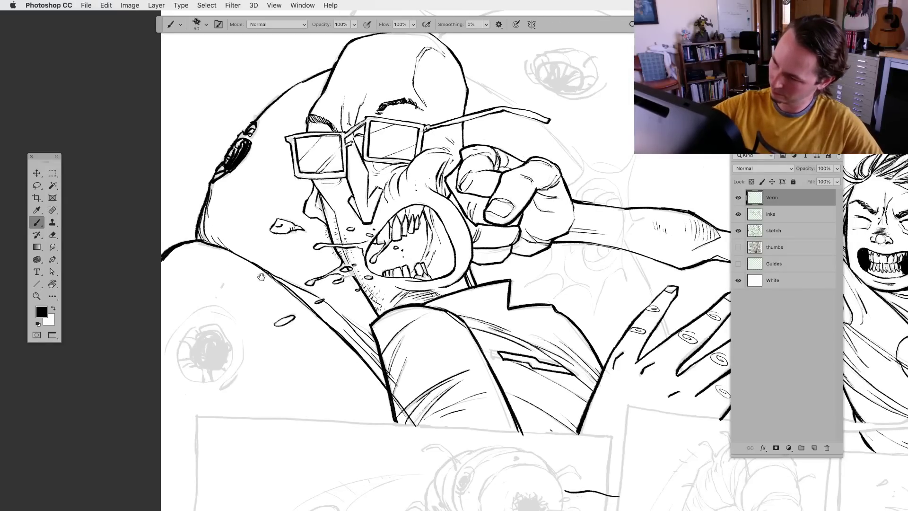
# Ink the round eye on the front worm with a broken outer ring and radiating segments around its centre
pyautogui.scroll(-1, 262, 276)
pyautogui.moveTo(221, 286)
pyautogui.mouseDown()
pyautogui.moveTo(168, 339)
pyautogui.moveTo(168, 355)
pyautogui.mouseUp()
pyautogui.moveTo(196, 309)
pyautogui.mouseDown()
pyautogui.moveTo(221, 304)
pyautogui.moveTo(213, 309)
pyautogui.moveTo(242, 327)
pyautogui.moveTo(244, 350)
pyautogui.moveTo(219, 386)
pyautogui.mouseUp()
pyautogui.moveTo(214, 386); pyautogui.dragTo(205, 393)
pyautogui.moveTo(229, 365)
pyautogui.mouseDown()
pyautogui.moveTo(210, 379)
pyautogui.moveTo(230, 359)
pyautogui.moveTo(228, 337)
pyautogui.moveTo(206, 323)
pyautogui.moveTo(180, 338)
pyautogui.moveTo(196, 337)
pyautogui.moveTo(175, 364)
pyautogui.moveTo(197, 358)
pyautogui.moveTo(204, 382)
pyautogui.moveTo(198, 367)
pyautogui.moveTo(225, 365)
pyautogui.moveTo(225, 343)
pyautogui.moveTo(212, 328)
pyautogui.moveTo(195, 335)
pyautogui.moveTo(215, 341)
pyautogui.mouseUp()
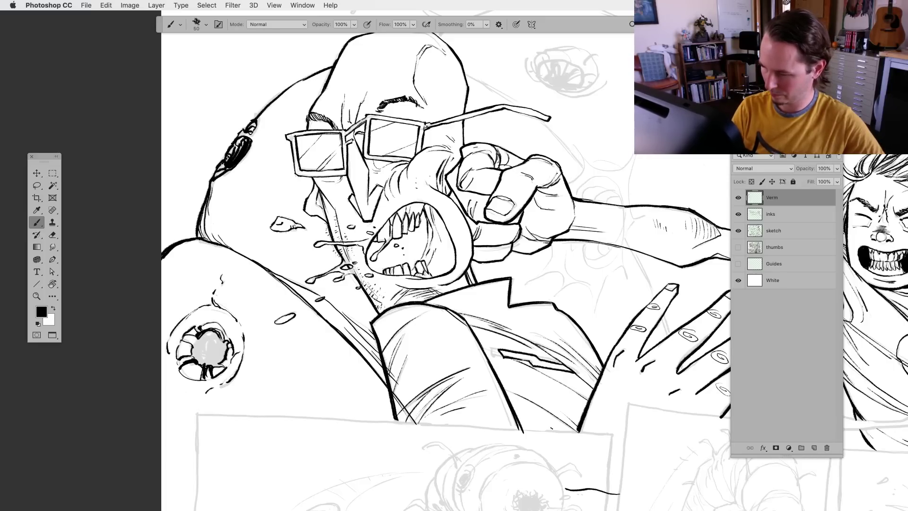
# Fill the centre of the front worm's round eye with solid black brush strokes
pyautogui.moveTo(426, 284); pyautogui.dragTo(454, 235)
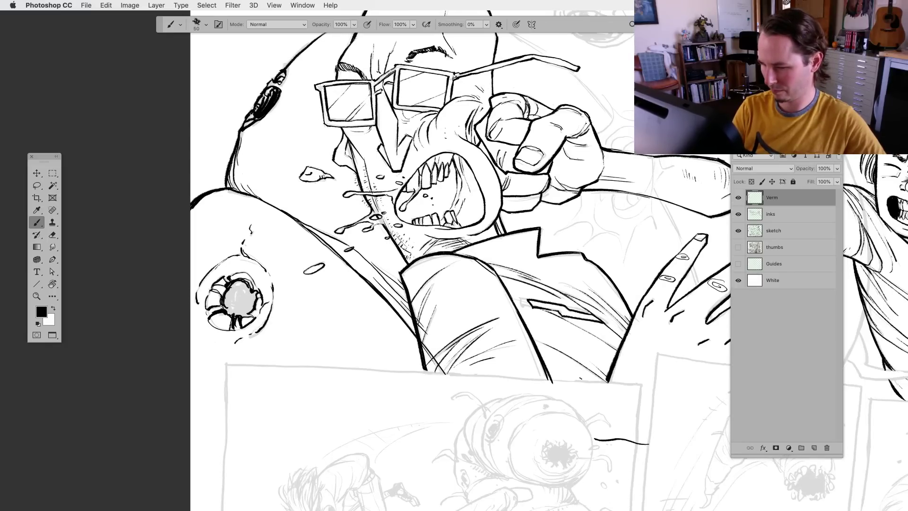
pyautogui.moveTo(233, 288)
pyautogui.mouseDown()
pyautogui.moveTo(226, 302)
pyautogui.moveTo(246, 282)
pyautogui.mouseUp()
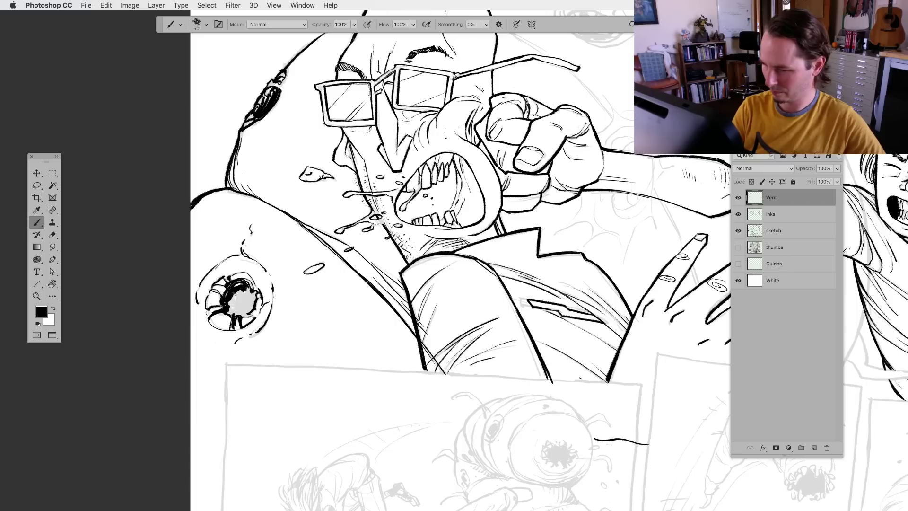
pyautogui.moveTo(237, 309)
pyautogui.mouseDown()
pyautogui.moveTo(228, 314)
pyautogui.moveTo(251, 287)
pyautogui.moveTo(244, 317)
pyautogui.mouseUp()
pyautogui.moveTo(256, 294); pyautogui.dragTo(246, 312)
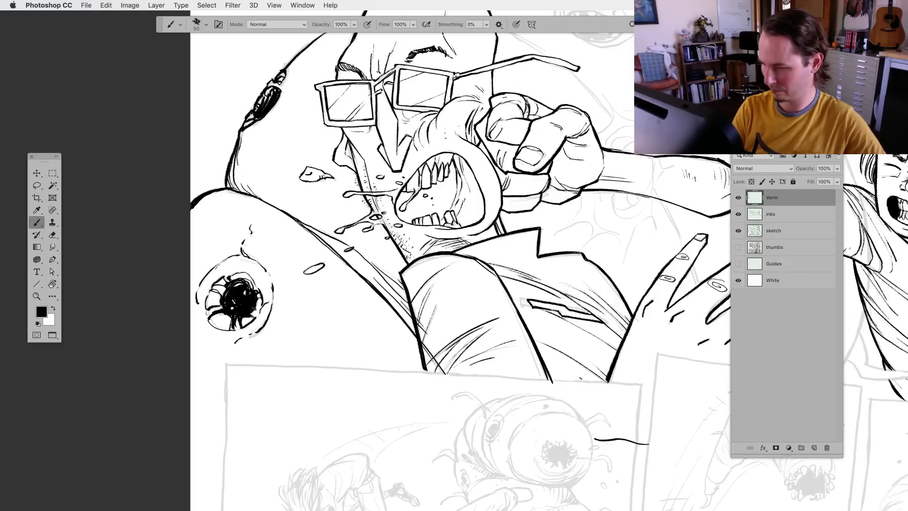
# Ink short dashes and diagonal hatching down the front worm's body between its round eye and the bald man's sleeve
pyautogui.moveTo(232, 349)
pyautogui.mouseDown()
pyautogui.moveTo(213, 315)
pyautogui.moveTo(193, 312)
pyautogui.moveTo(226, 304)
pyautogui.mouseUp()
pyautogui.moveTo(283, 290); pyautogui.dragTo(286, 303)
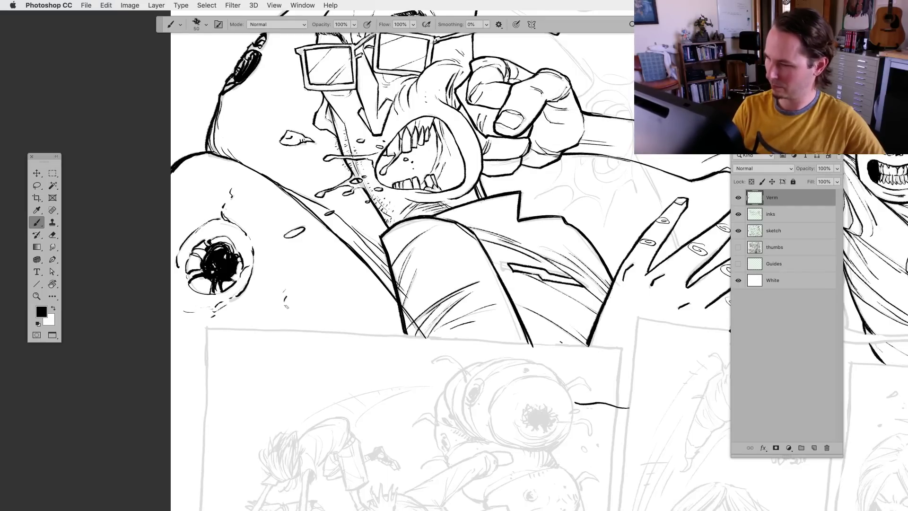
pyautogui.moveTo(298, 243)
pyautogui.mouseDown()
pyautogui.moveTo(307, 254)
pyautogui.moveTo(301, 273)
pyautogui.mouseUp()
pyautogui.moveTo(297, 264)
pyautogui.mouseDown()
pyautogui.moveTo(311, 291)
pyautogui.moveTo(318, 273)
pyautogui.moveTo(324, 324)
pyautogui.mouseUp()
pyautogui.moveTo(332, 312); pyautogui.dragTo(344, 330)
pyautogui.moveTo(345, 318); pyautogui.dragTo(351, 326)
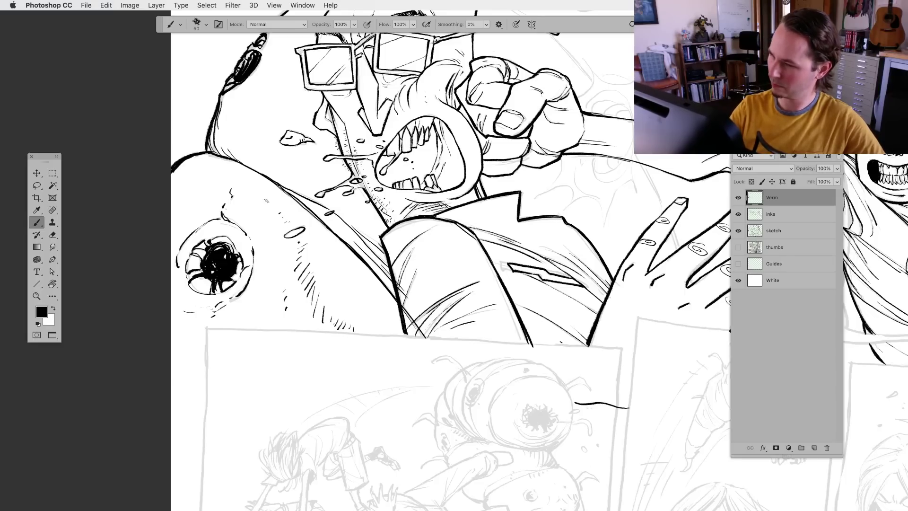
# Ink broken wrinkle lines across the top of the front worm, above its round eye
pyautogui.moveTo(260, 201)
pyautogui.mouseDown()
pyautogui.moveTo(242, 180)
pyautogui.moveTo(202, 174)
pyautogui.moveTo(177, 205)
pyautogui.moveTo(214, 181)
pyautogui.mouseUp()
pyautogui.moveTo(218, 180)
pyautogui.mouseDown()
pyautogui.moveTo(281, 192)
pyautogui.moveTo(253, 179)
pyautogui.mouseUp()
pyautogui.moveTo(251, 196); pyautogui.dragTo(259, 192)
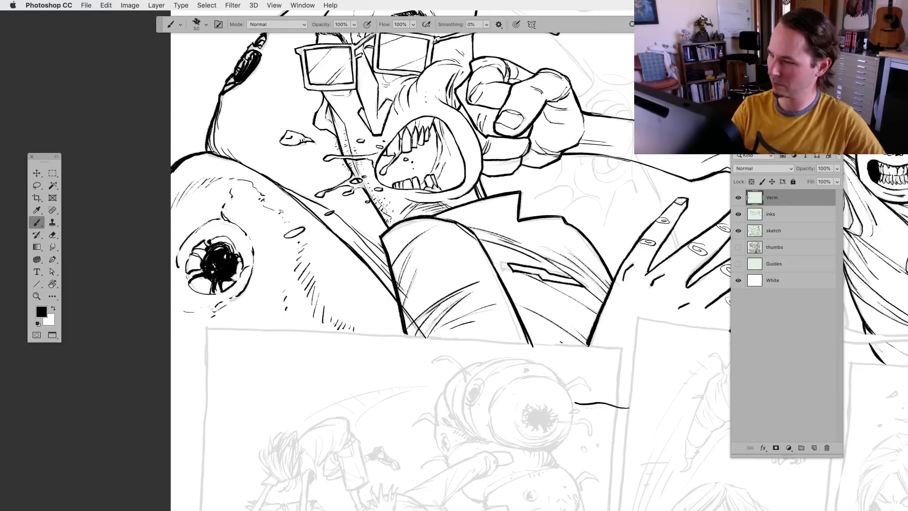
# Ink the thin tentacle above the bald man's head and the back outlines of the worms rising behind him
pyautogui.moveTo(328, 300); pyautogui.dragTo(272, 371)
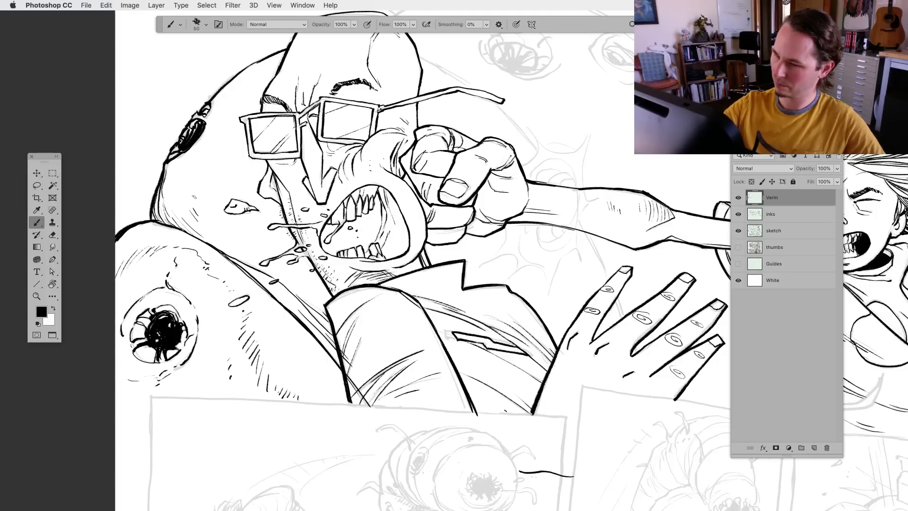
pyautogui.moveTo(293, 173); pyautogui.dragTo(215, 253)
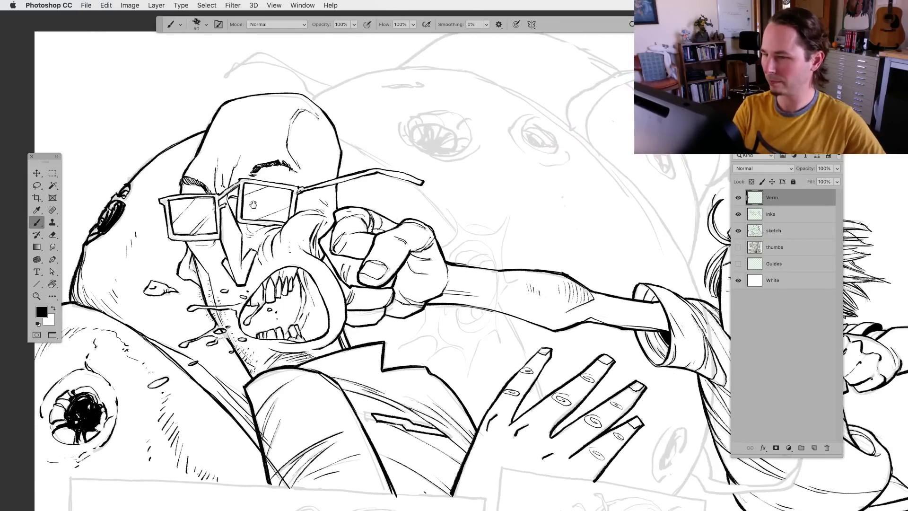
pyautogui.moveTo(253, 204); pyautogui.dragTo(227, 290)
pyautogui.moveTo(302, 170)
pyautogui.mouseDown()
pyautogui.moveTo(235, 137)
pyautogui.moveTo(201, 164)
pyautogui.moveTo(232, 150)
pyautogui.moveTo(298, 166)
pyautogui.moveTo(257, 155)
pyautogui.moveTo(288, 184)
pyautogui.mouseUp()
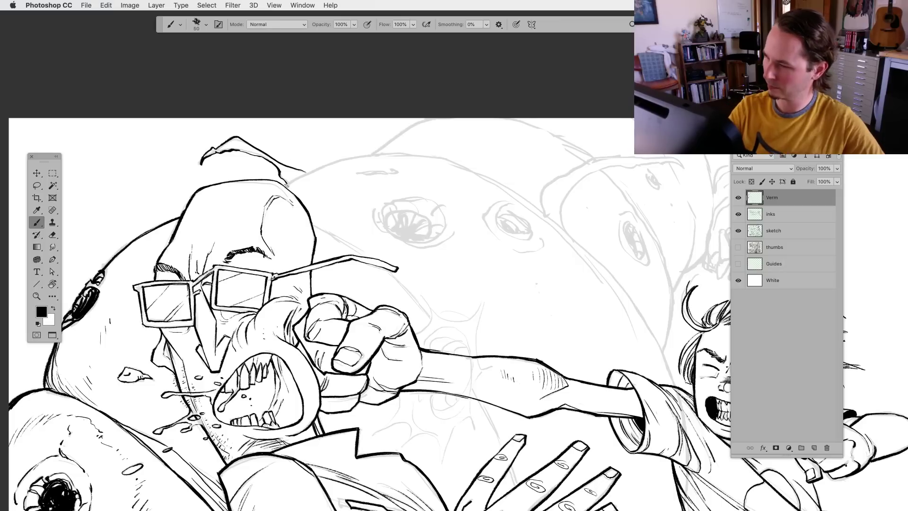
pyautogui.moveTo(331, 163)
pyautogui.mouseDown()
pyautogui.moveTo(289, 183)
pyautogui.moveTo(394, 156)
pyautogui.moveTo(488, 172)
pyautogui.mouseUp()
pyautogui.moveTo(371, 156); pyautogui.dragTo(439, 119)
# Rotate the canvas and ink the narrow black eye at the edge of the large worm behind the bald man
pyautogui.moveTo(367, 314); pyautogui.dragTo(274, 291)
pyautogui.press('r')
pyautogui.moveTo(454, 265); pyautogui.dragTo(398, 266)
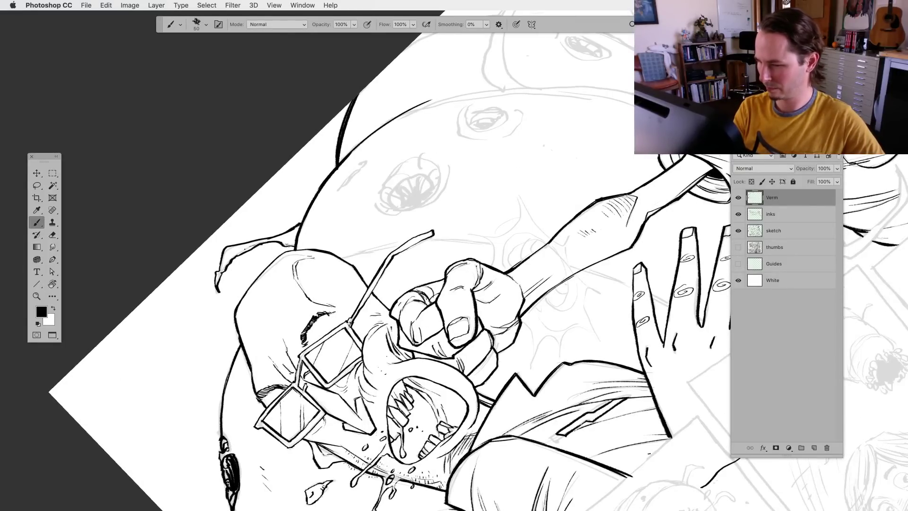
pyautogui.moveTo(354, 172)
pyautogui.mouseDown()
pyautogui.moveTo(338, 162)
pyautogui.moveTo(350, 153)
pyautogui.moveTo(314, 174)
pyautogui.moveTo(346, 150)
pyautogui.mouseUp()
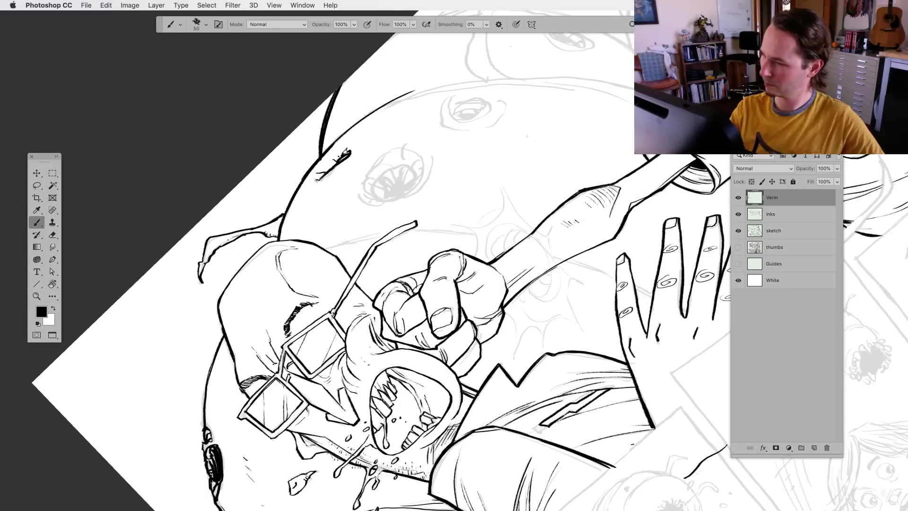
# Ink the large worm's round eye with a black radiating centre, segmented folds around it and a curved spike on top
pyautogui.moveTo(388, 166)
pyautogui.mouseDown()
pyautogui.moveTo(346, 173)
pyautogui.moveTo(331, 194)
pyautogui.moveTo(341, 203)
pyautogui.moveTo(335, 185)
pyautogui.moveTo(344, 191)
pyautogui.mouseUp()
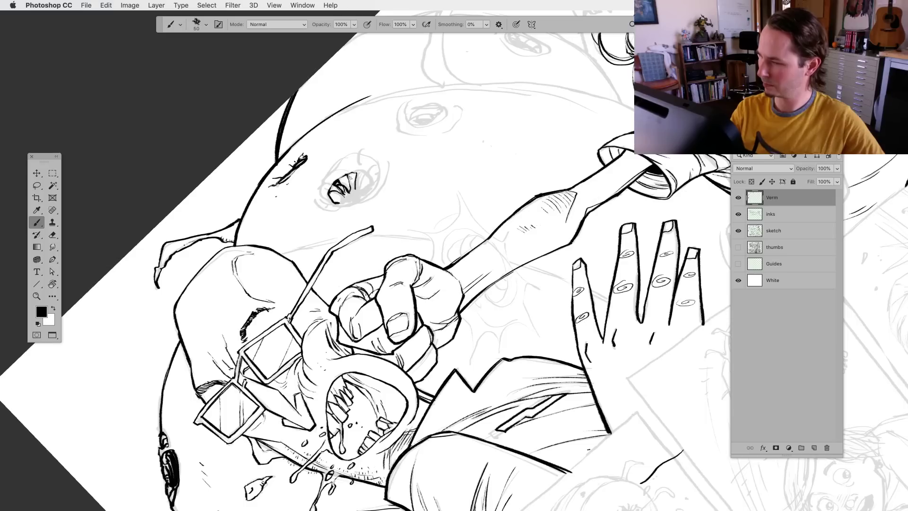
pyautogui.moveTo(357, 180); pyautogui.dragTo(370, 173)
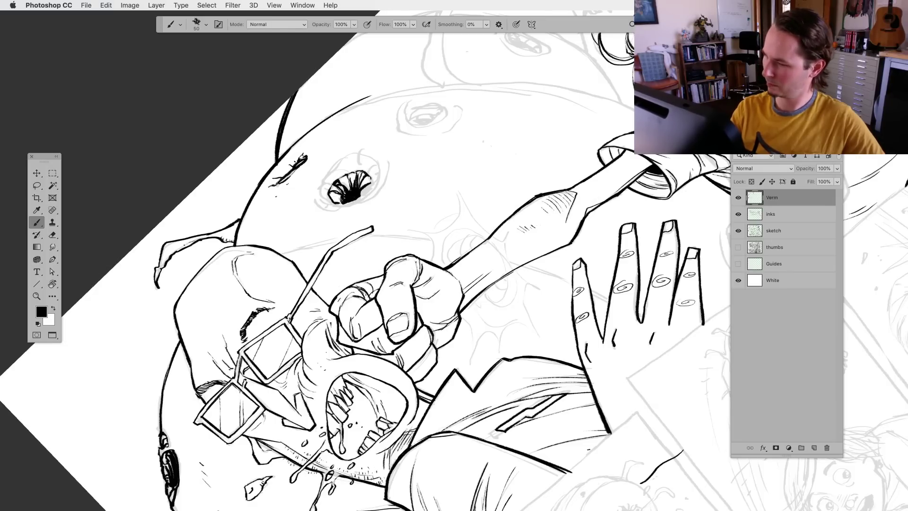
pyautogui.moveTo(355, 203)
pyautogui.mouseDown()
pyautogui.moveTo(374, 175)
pyautogui.moveTo(347, 206)
pyautogui.moveTo(313, 198)
pyautogui.moveTo(323, 212)
pyautogui.mouseUp()
pyautogui.moveTo(345, 204); pyautogui.dragTo(331, 212)
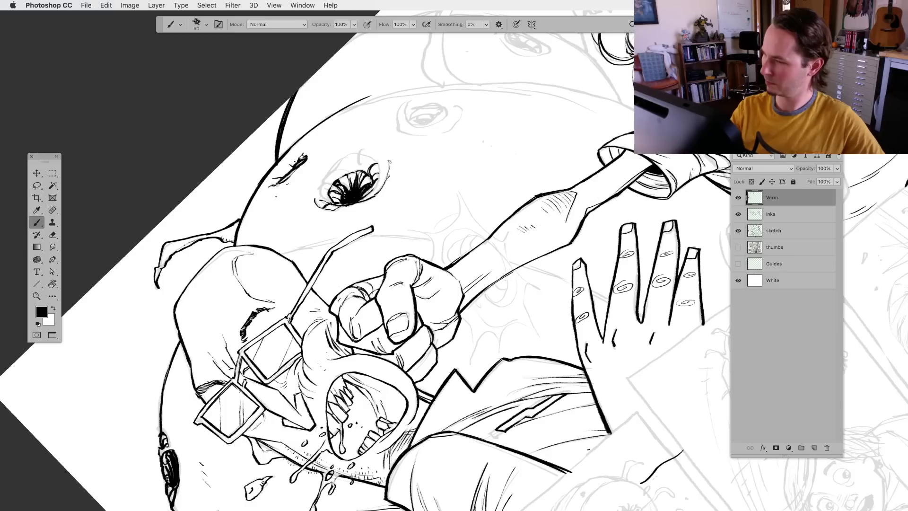
pyautogui.moveTo(390, 153)
pyautogui.mouseDown()
pyautogui.moveTo(377, 182)
pyautogui.moveTo(359, 150)
pyautogui.moveTo(368, 143)
pyautogui.moveTo(362, 170)
pyautogui.moveTo(350, 155)
pyautogui.moveTo(330, 169)
pyautogui.moveTo(333, 180)
pyautogui.mouseUp()
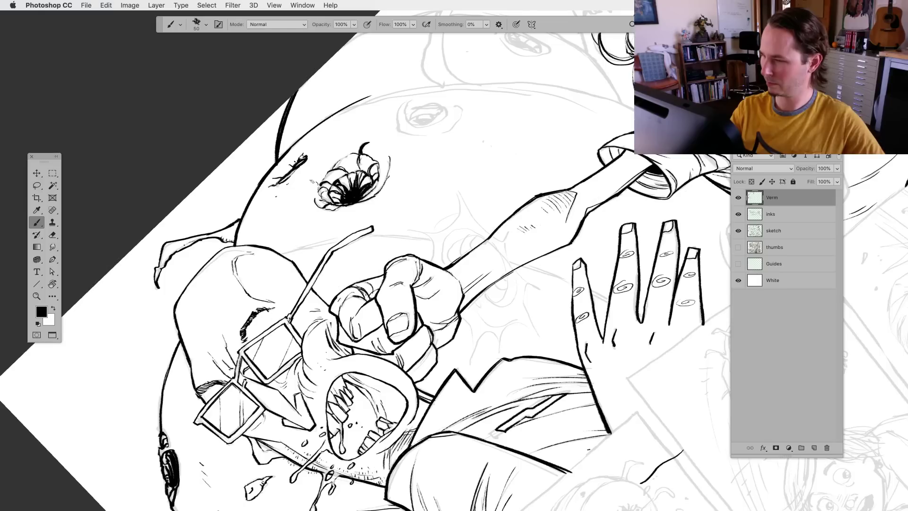
pyautogui.moveTo(352, 182); pyautogui.dragTo(290, 220)
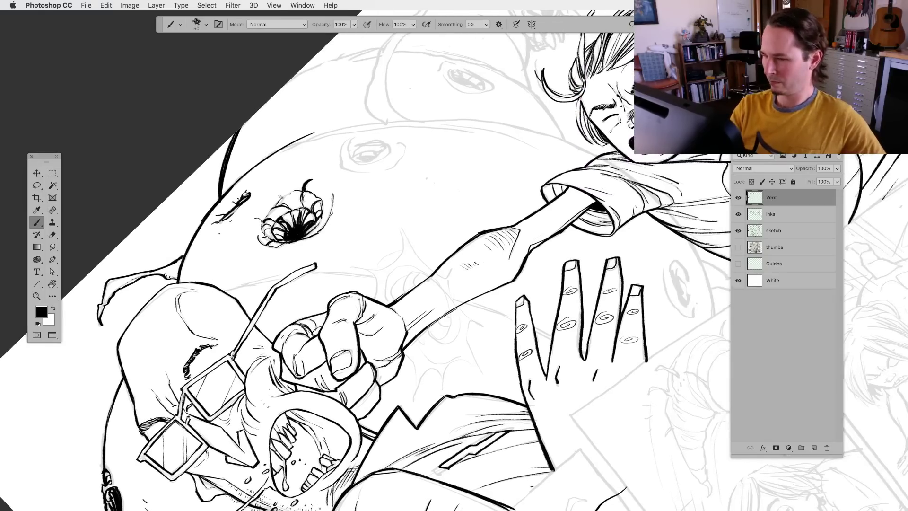
# Ink fine broken wrinkle lines on the large worm's skin between the narrow edge eye and the round eye
pyautogui.moveTo(270, 188); pyautogui.dragTo(248, 201)
pyautogui.moveTo(274, 197)
pyautogui.mouseDown()
pyautogui.moveTo(255, 218)
pyautogui.moveTo(232, 215)
pyautogui.mouseUp()
pyautogui.moveTo(331, 237); pyautogui.dragTo(327, 232)
pyautogui.moveTo(244, 232); pyautogui.dragTo(236, 237)
pyautogui.moveTo(228, 236); pyautogui.dragTo(214, 246)
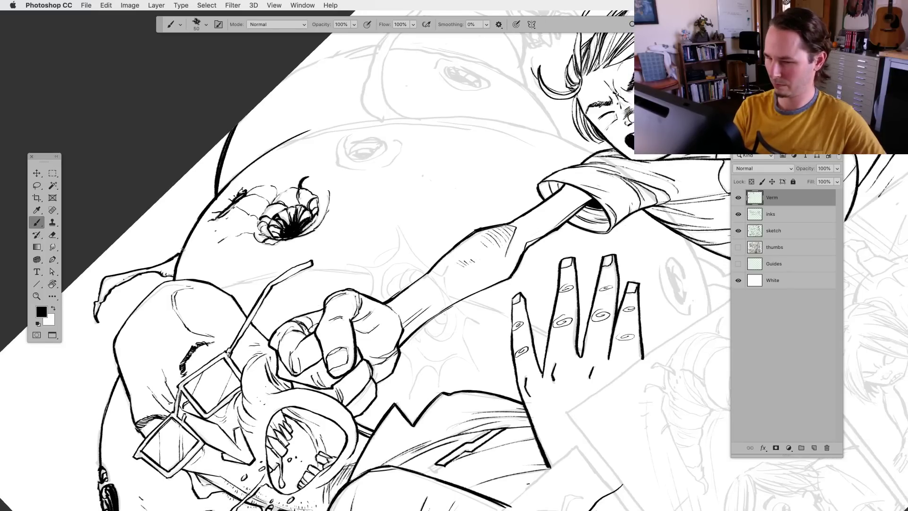
# Remove the large worm's outline beside the tentacle base using the Lasso, and ink short skin marks there
pyautogui.press('l')
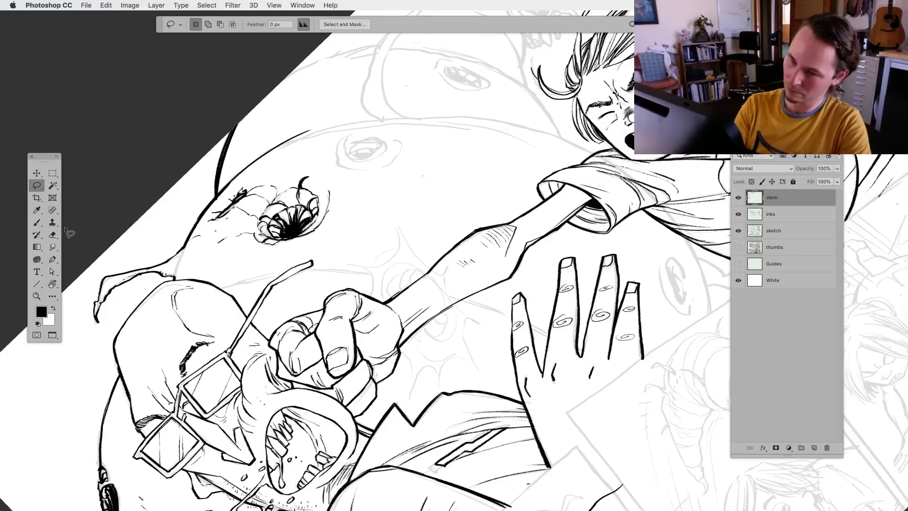
pyautogui.click(37, 223)
pyautogui.moveTo(166, 274); pyautogui.dragTo(180, 278)
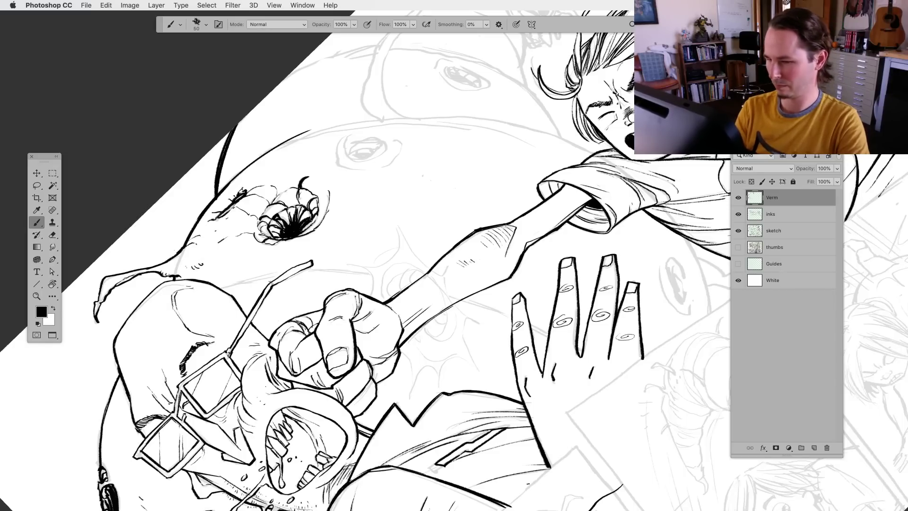
# Ink long thin contour lines across the large worm's body behind the arm of the bald man's glasses
pyautogui.moveTo(220, 288)
pyautogui.mouseDown()
pyautogui.moveTo(289, 271)
pyautogui.moveTo(372, 274)
pyautogui.mouseUp()
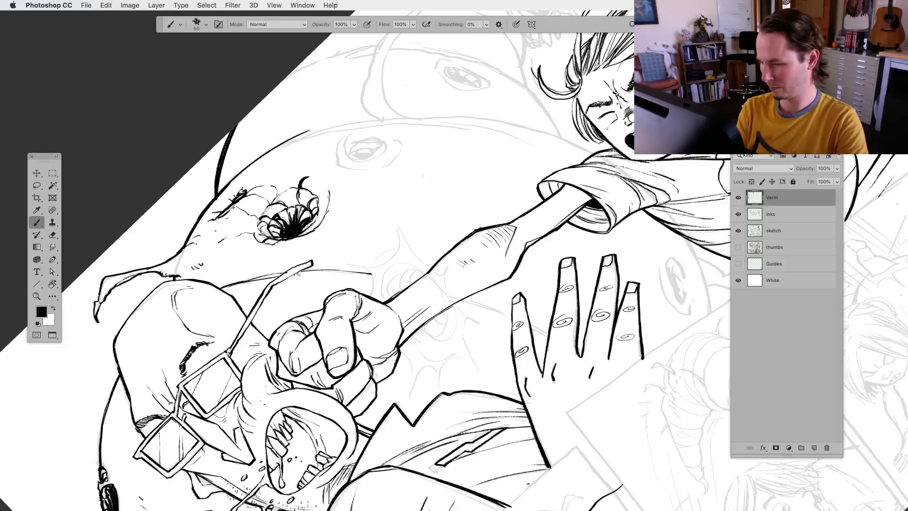
pyautogui.moveTo(298, 273); pyautogui.dragTo(376, 279)
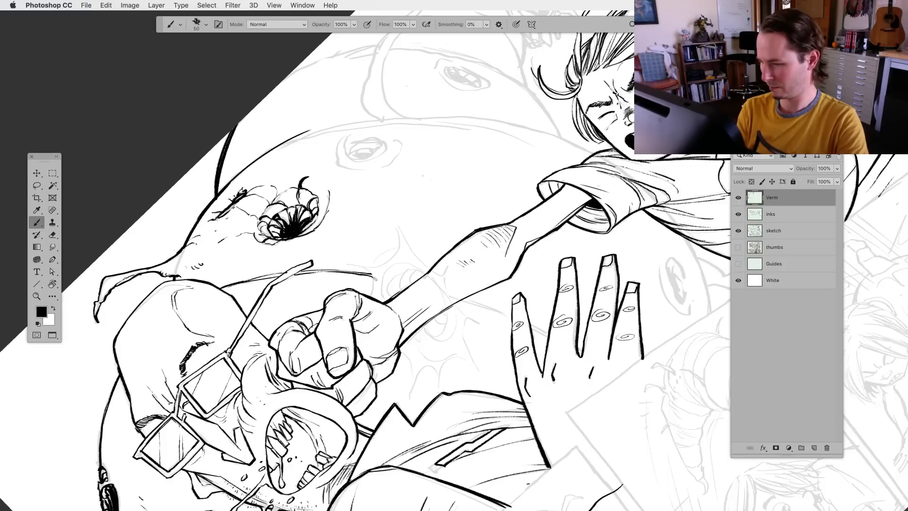
pyautogui.press('l')
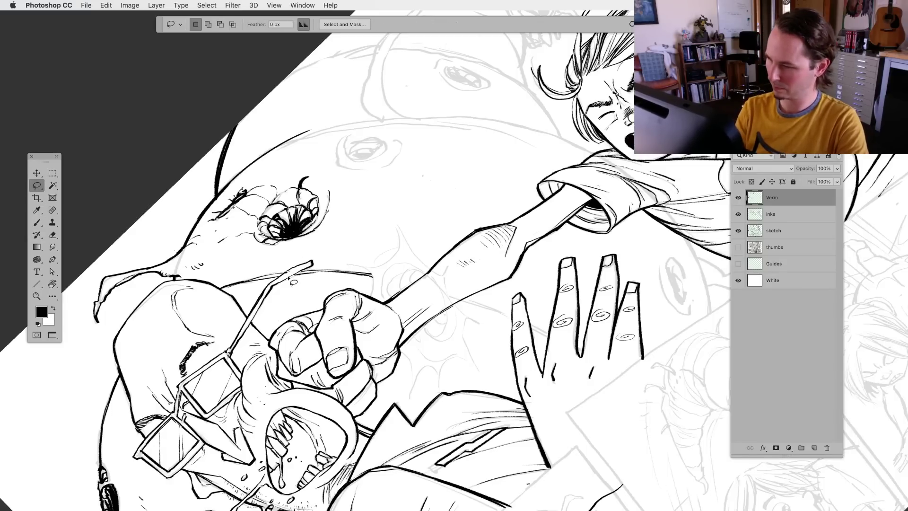
pyautogui.click(37, 223)
# Extend the large worm's back outline up to the base of the next sketched tentacle
pyautogui.moveTo(298, 322); pyautogui.dragTo(268, 346)
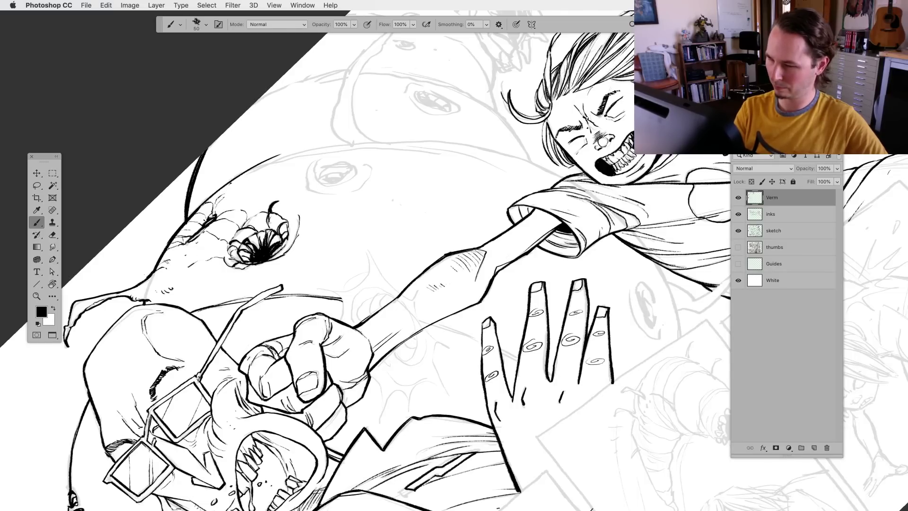
pyautogui.scroll(3, 364, 260)
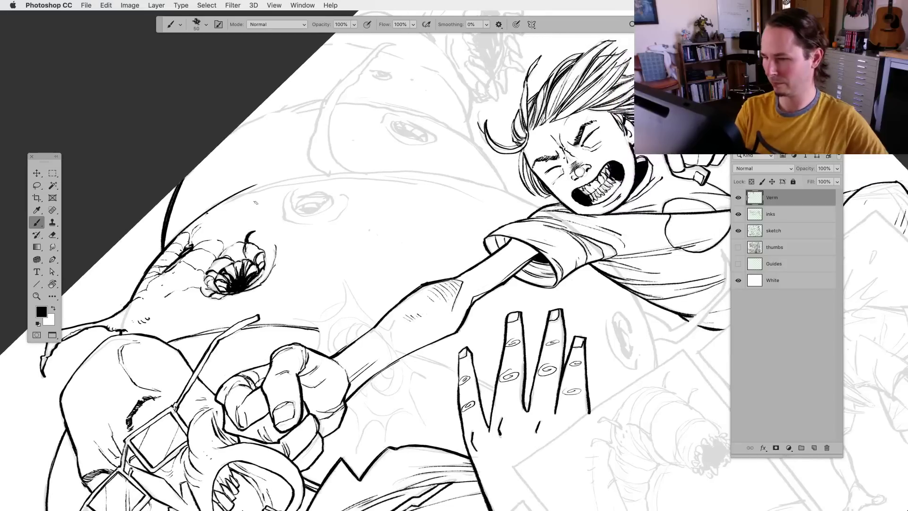
pyautogui.moveTo(230, 198); pyautogui.dragTo(327, 172)
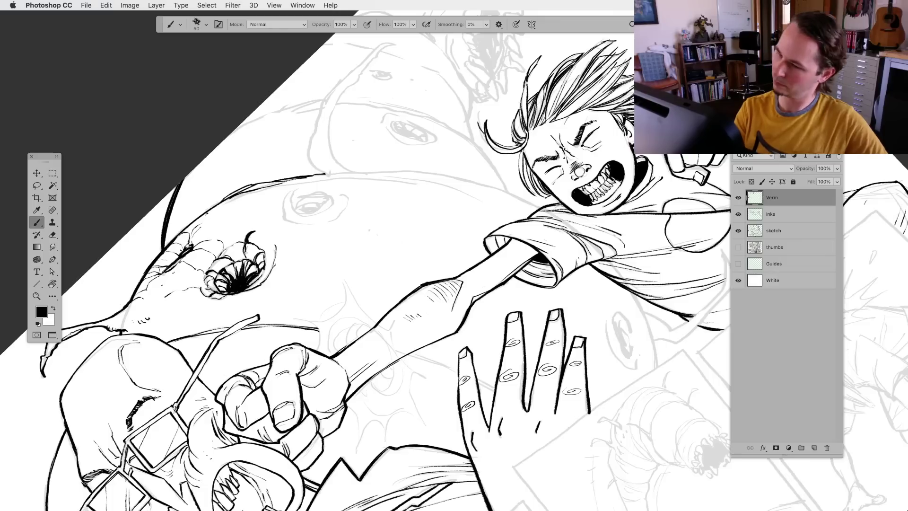
# Ink the large worm's smaller upper eye with a dark centre and wrinkled outer ring, and clean up the nearby back outline
pyautogui.moveTo(296, 189)
pyautogui.mouseDown()
pyautogui.moveTo(285, 213)
pyautogui.moveTo(314, 222)
pyautogui.mouseUp()
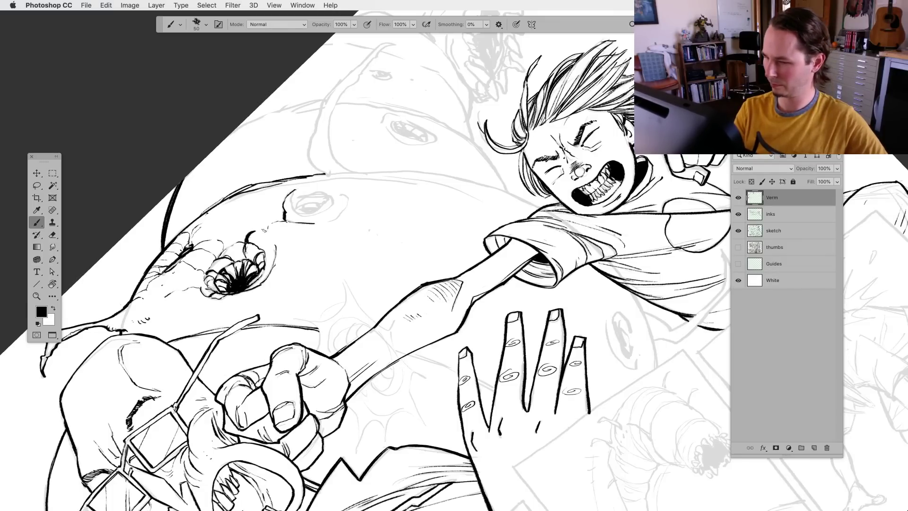
pyautogui.moveTo(277, 245); pyautogui.dragTo(276, 231)
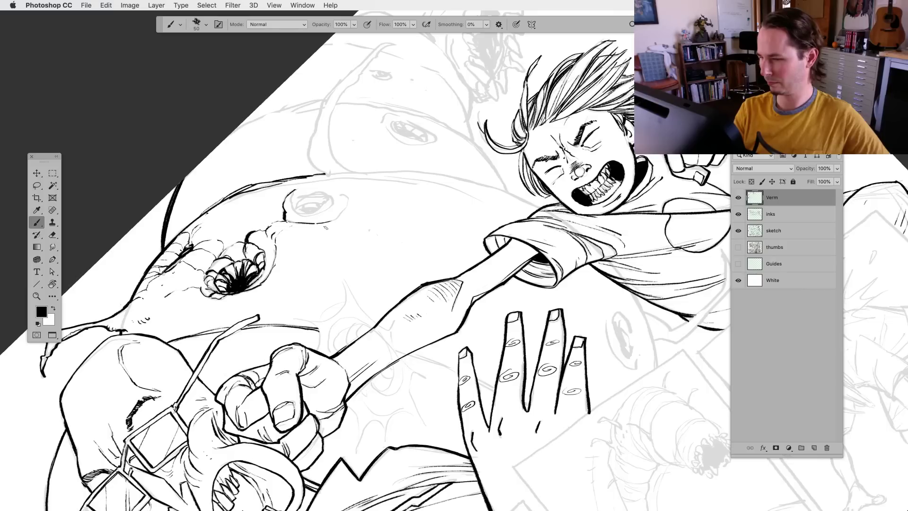
pyautogui.moveTo(326, 223)
pyautogui.mouseDown()
pyautogui.moveTo(349, 198)
pyautogui.moveTo(330, 196)
pyautogui.moveTo(331, 210)
pyautogui.moveTo(290, 197)
pyautogui.moveTo(299, 206)
pyautogui.moveTo(326, 195)
pyautogui.moveTo(295, 211)
pyautogui.moveTo(319, 202)
pyautogui.moveTo(309, 208)
pyautogui.moveTo(317, 212)
pyautogui.moveTo(331, 193)
pyautogui.moveTo(315, 212)
pyautogui.moveTo(305, 208)
pyautogui.moveTo(317, 210)
pyautogui.moveTo(328, 195)
pyautogui.moveTo(321, 198)
pyautogui.mouseUp()
pyautogui.moveTo(324, 191)
pyautogui.mouseDown()
pyautogui.moveTo(310, 202)
pyautogui.moveTo(353, 183)
pyautogui.moveTo(331, 183)
pyautogui.mouseUp()
pyautogui.moveTo(326, 185); pyautogui.dragTo(346, 172)
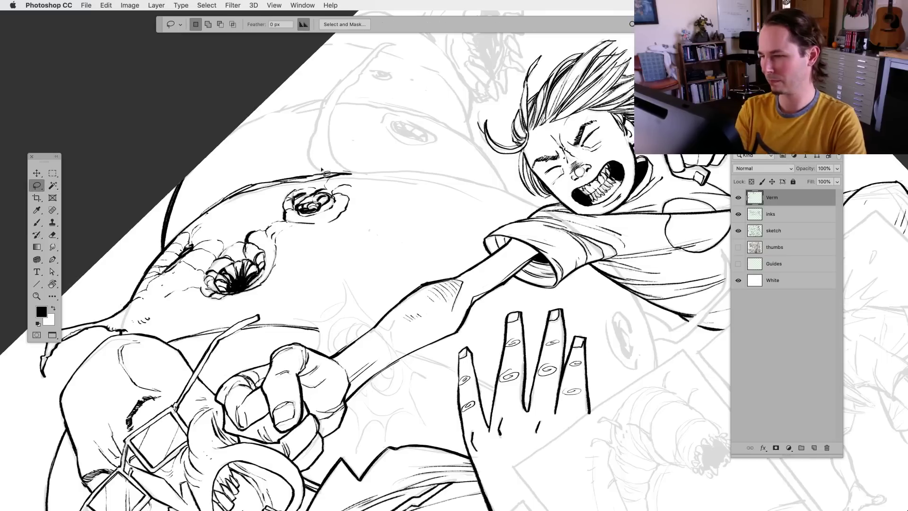
pyautogui.click(37, 222)
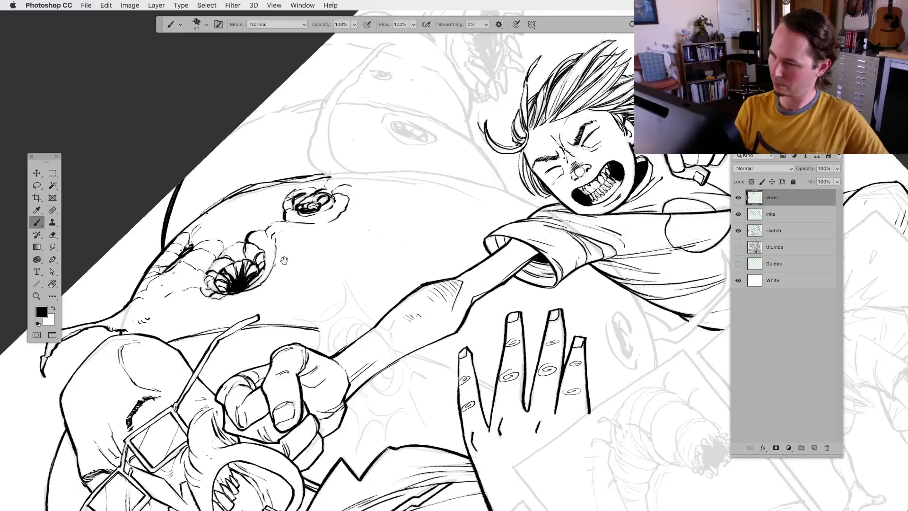
# Ink fine wrinkles between the upper eye and the large worm's back, plus the curved tentacle rising beside them
pyautogui.moveTo(302, 230)
pyautogui.mouseDown()
pyautogui.moveTo(268, 258)
pyautogui.moveTo(270, 268)
pyautogui.mouseUp()
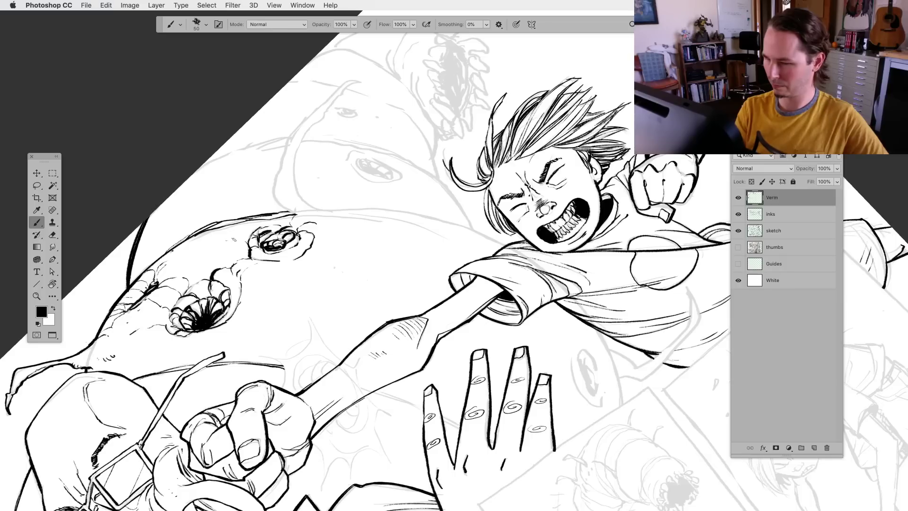
pyautogui.moveTo(231, 233); pyautogui.dragTo(252, 223)
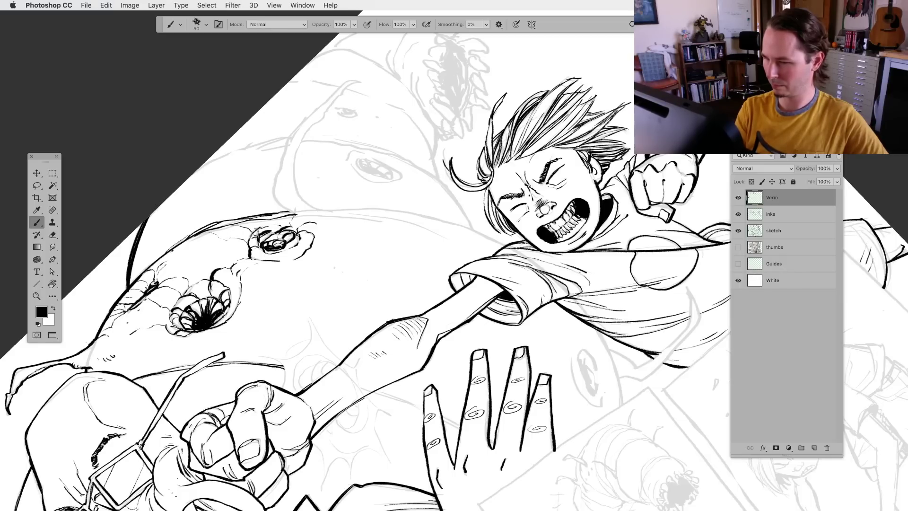
pyautogui.moveTo(320, 261); pyautogui.dragTo(305, 275)
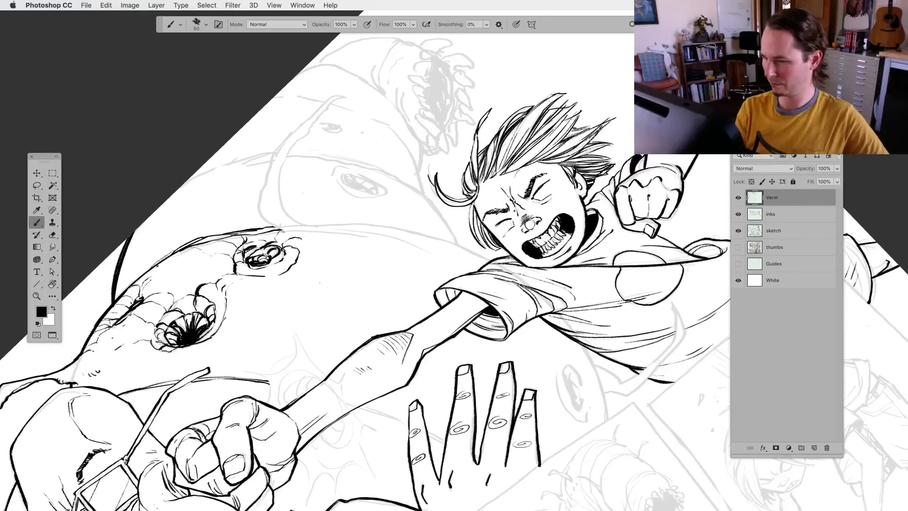
pyautogui.moveTo(282, 231)
pyautogui.mouseDown()
pyautogui.moveTo(298, 226)
pyautogui.moveTo(260, 216)
pyautogui.moveTo(263, 185)
pyautogui.mouseUp()
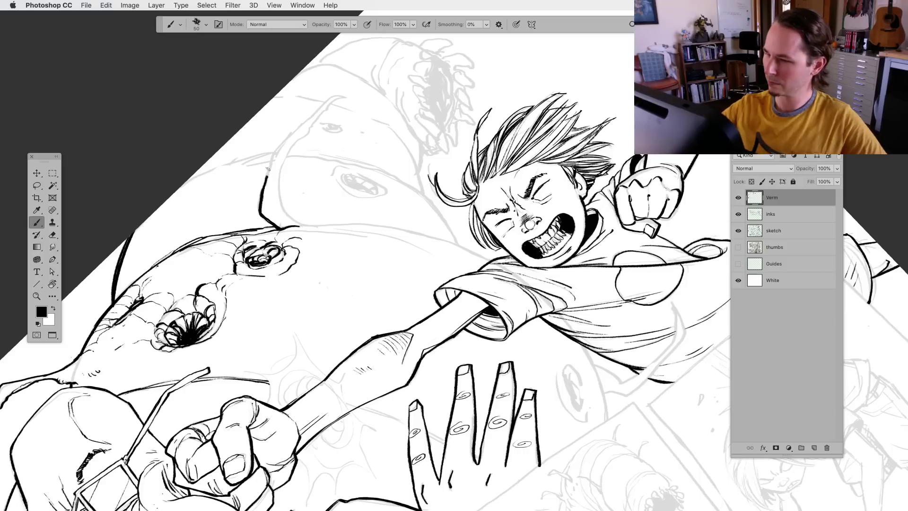
pyautogui.moveTo(267, 169)
pyautogui.mouseDown()
pyautogui.moveTo(307, 114)
pyautogui.moveTo(286, 140)
pyautogui.moveTo(327, 99)
pyautogui.moveTo(344, 96)
pyautogui.moveTo(290, 151)
pyautogui.moveTo(281, 206)
pyautogui.mouseUp()
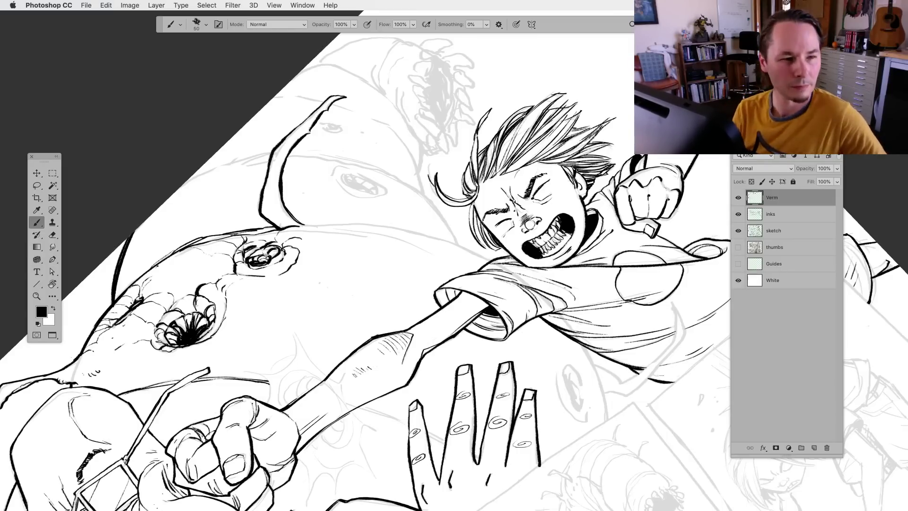
# Rotate the canvas and ink the large worm's long outer curve from the tentacle base down across the boy's sleeve
pyautogui.hscroll(4, 354, 374)
pyautogui.scroll(-2, 355, 375)
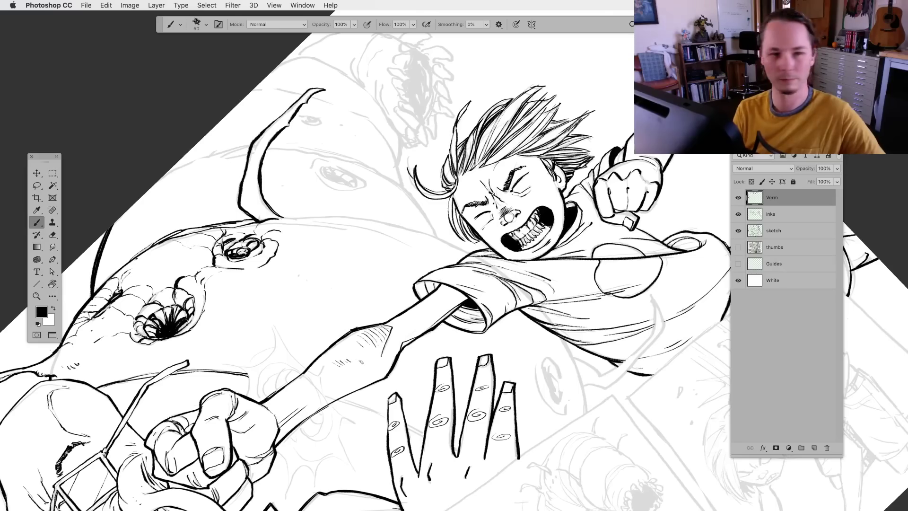
pyautogui.press('r')
pyautogui.moveTo(400, 390)
pyautogui.mouseDown()
pyautogui.moveTo(233, 362)
pyautogui.moveTo(208, 303)
pyautogui.moveTo(223, 236)
pyautogui.moveTo(284, 198)
pyautogui.moveTo(364, 214)
pyautogui.mouseUp()
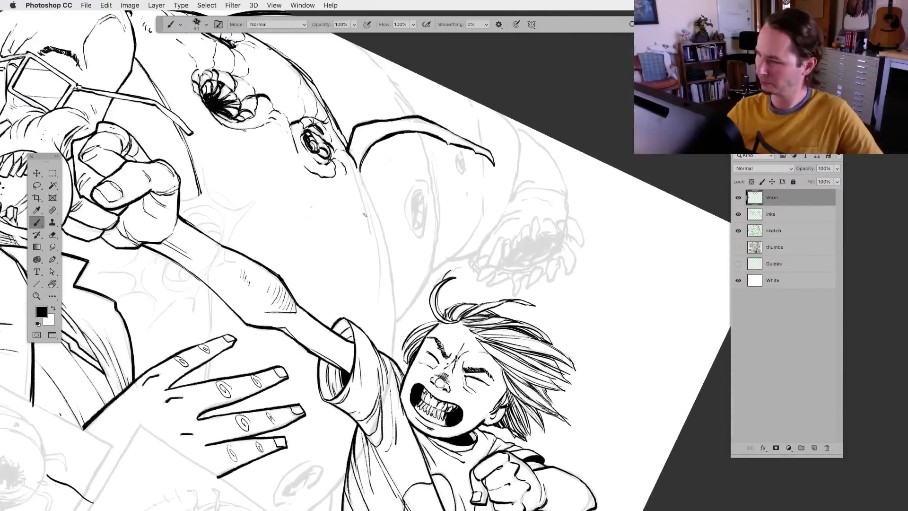
pyautogui.moveTo(360, 169)
pyautogui.mouseDown()
pyautogui.moveTo(390, 267)
pyautogui.moveTo(394, 355)
pyautogui.moveTo(357, 245)
pyautogui.moveTo(320, 335)
pyautogui.moveTo(296, 368)
pyautogui.moveTo(305, 357)
pyautogui.mouseUp()
pyautogui.moveTo(331, 321); pyautogui.dragTo(289, 376)
pyautogui.press('super+z')
pyautogui.moveTo(317, 341); pyautogui.dragTo(298, 367)
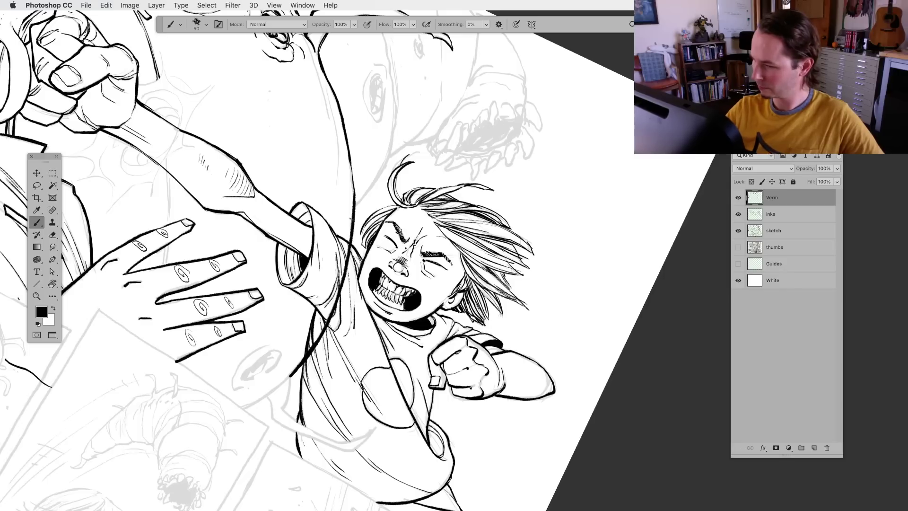
pyautogui.moveTo(354, 213); pyautogui.dragTo(340, 281)
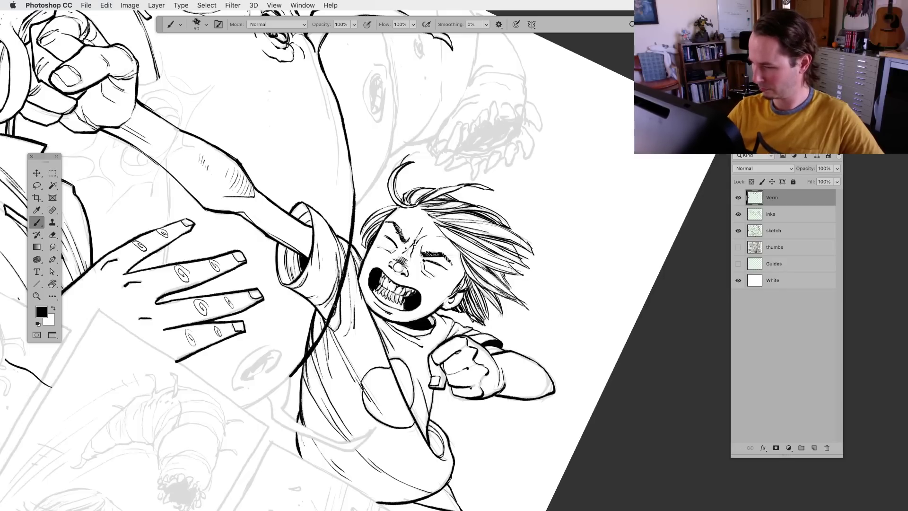
# Ink the outline of the body section behind the large worm, curving from below the raised tentacle down beside the boy's hair
pyautogui.moveTo(327, 392); pyautogui.dragTo(292, 422)
pyautogui.moveTo(316, 193)
pyautogui.mouseDown()
pyautogui.moveTo(319, 243)
pyautogui.moveTo(352, 190)
pyautogui.mouseUp()
pyautogui.moveTo(328, 229); pyautogui.dragTo(359, 154)
pyautogui.moveTo(353, 194)
pyautogui.mouseDown()
pyautogui.moveTo(360, 157)
pyautogui.moveTo(337, 219)
pyautogui.mouseUp()
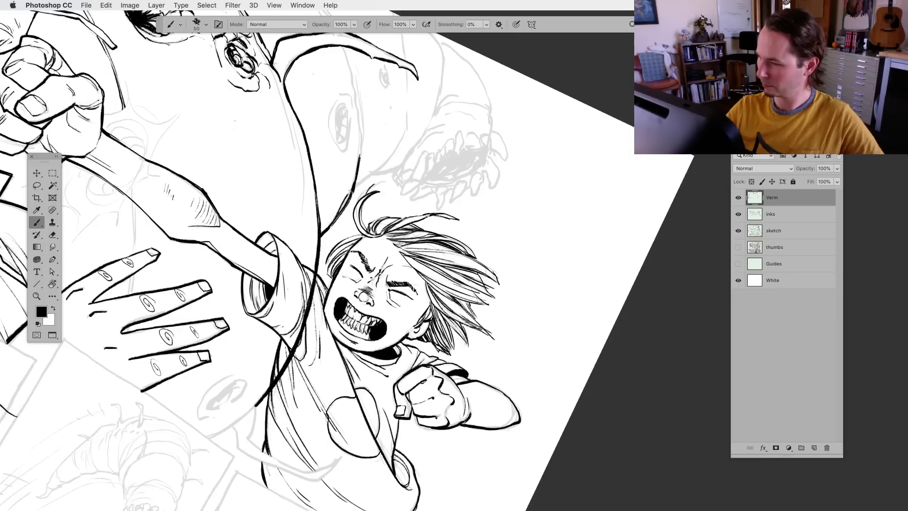
# Ink thin skin-texture strokes down the large worm's body, inside its long outer curve and below the smaller eye
pyautogui.moveTo(332, 180)
pyautogui.mouseDown()
pyautogui.moveTo(279, 123)
pyautogui.moveTo(297, 191)
pyautogui.mouseUp()
pyautogui.moveTo(291, 159)
pyautogui.mouseDown()
pyautogui.moveTo(309, 250)
pyautogui.moveTo(293, 257)
pyautogui.moveTo(293, 272)
pyautogui.mouseUp()
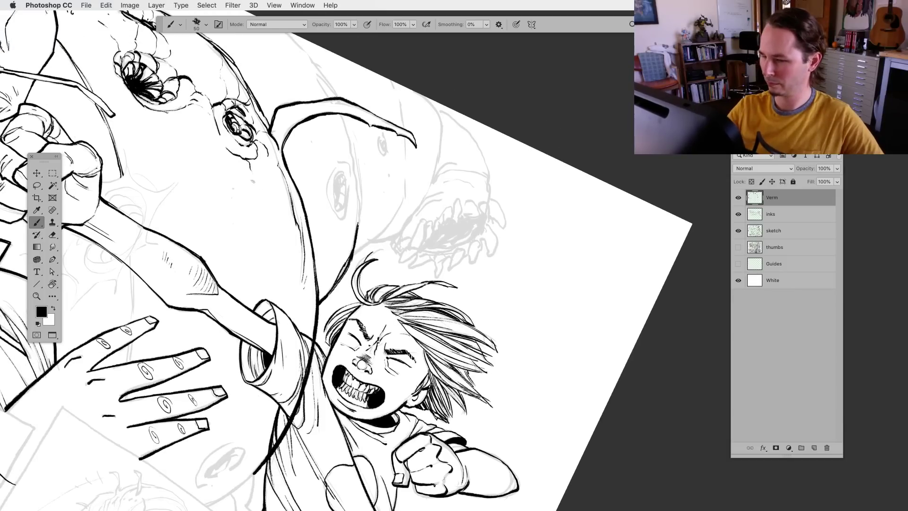
pyautogui.moveTo(252, 181); pyautogui.dragTo(250, 246)
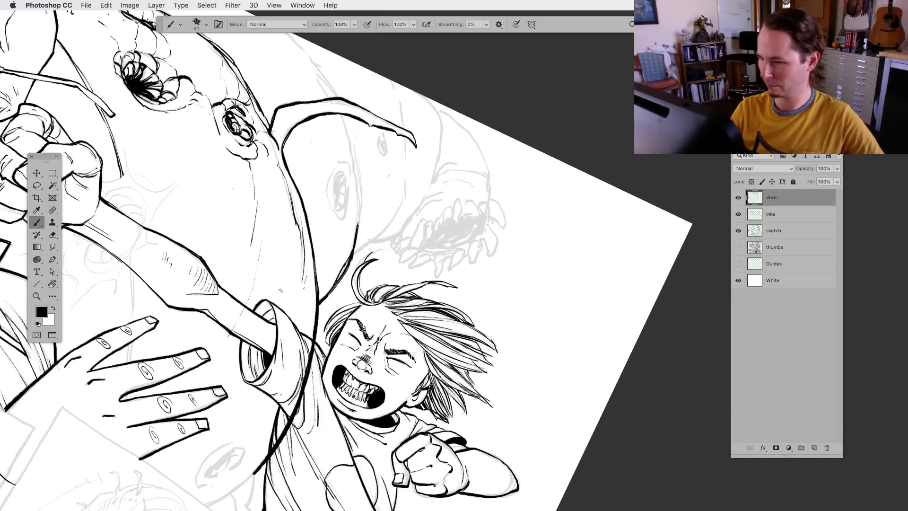
pyautogui.moveTo(307, 311); pyautogui.dragTo(310, 303)
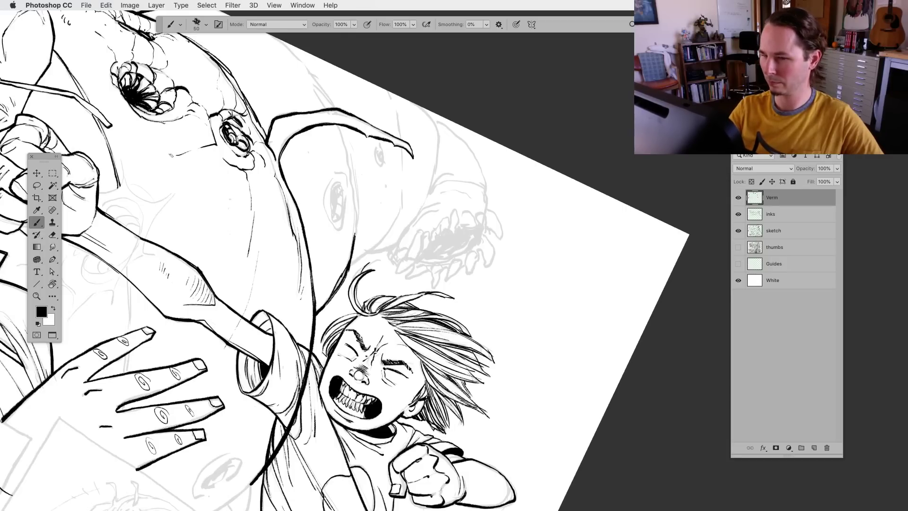
pyautogui.moveTo(171, 155); pyautogui.dragTo(135, 175)
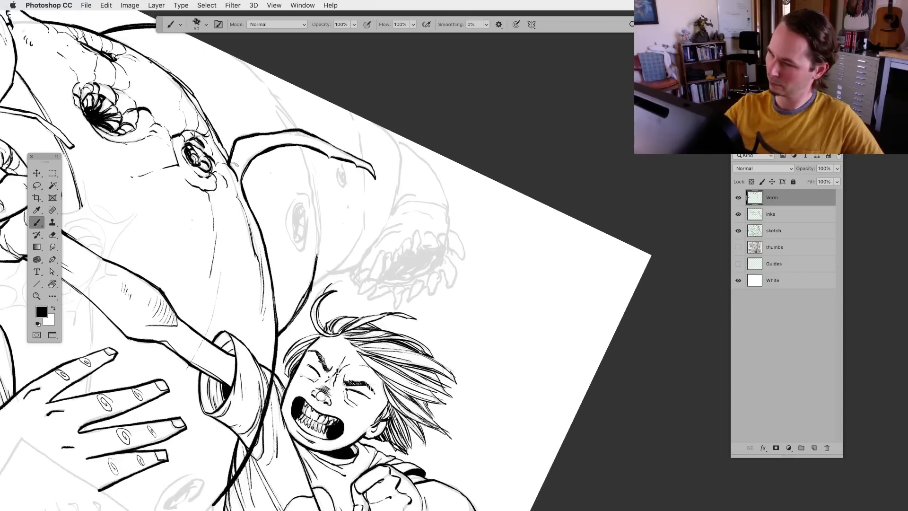
# Ink fine wrinkles at the raised tentacle's base and the narrow dark-centred eye with its wrinkled rim on the body section behind
pyautogui.moveTo(241, 178)
pyautogui.mouseDown()
pyautogui.moveTo(242, 155)
pyautogui.moveTo(291, 138)
pyautogui.moveTo(312, 140)
pyautogui.moveTo(303, 163)
pyautogui.mouseUp()
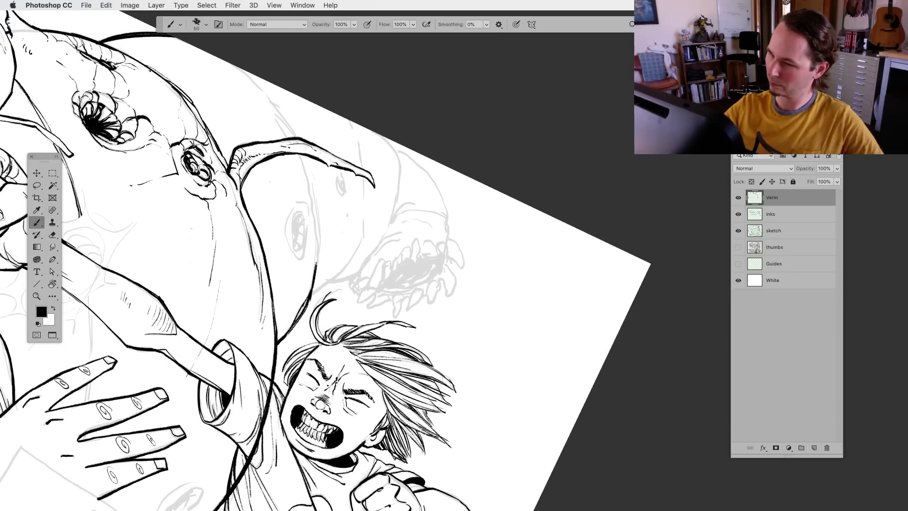
pyautogui.moveTo(294, 207)
pyautogui.mouseDown()
pyautogui.moveTo(284, 201)
pyautogui.moveTo(289, 254)
pyautogui.mouseUp()
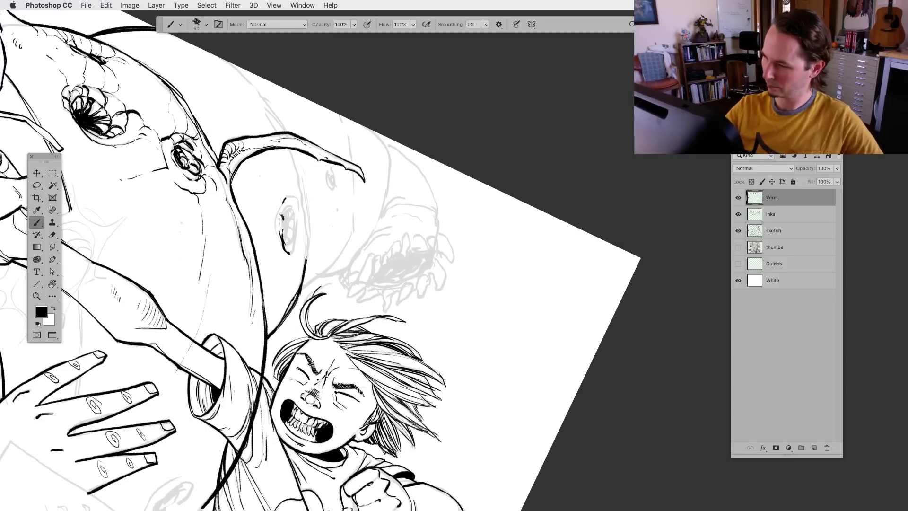
pyautogui.moveTo(280, 209); pyautogui.dragTo(291, 249)
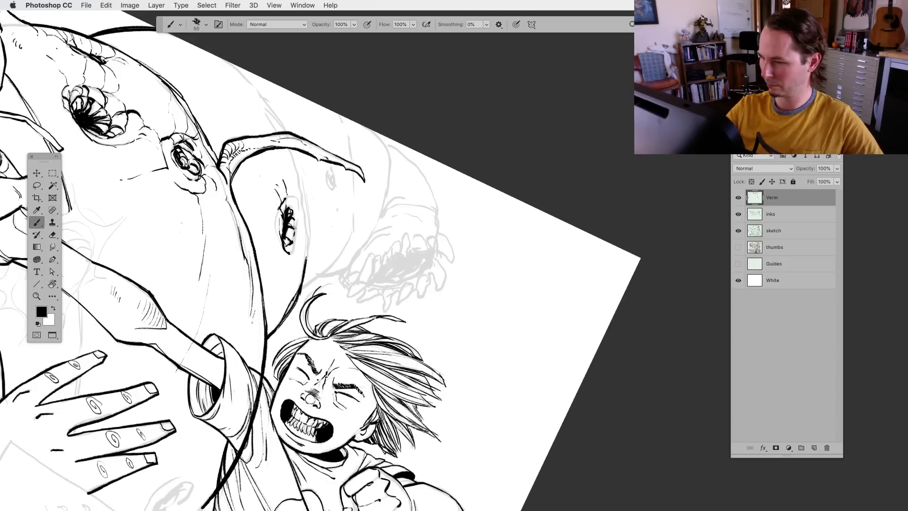
pyautogui.moveTo(285, 206)
pyautogui.mouseDown()
pyautogui.moveTo(292, 212)
pyautogui.moveTo(281, 235)
pyautogui.mouseUp()
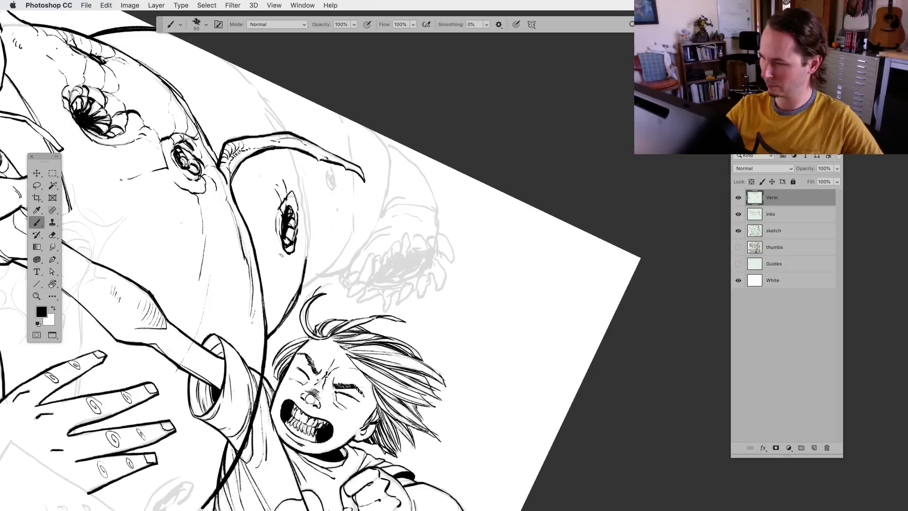
pyautogui.moveTo(281, 255)
pyautogui.mouseDown()
pyautogui.moveTo(287, 263)
pyautogui.moveTo(293, 251)
pyautogui.moveTo(296, 284)
pyautogui.mouseUp()
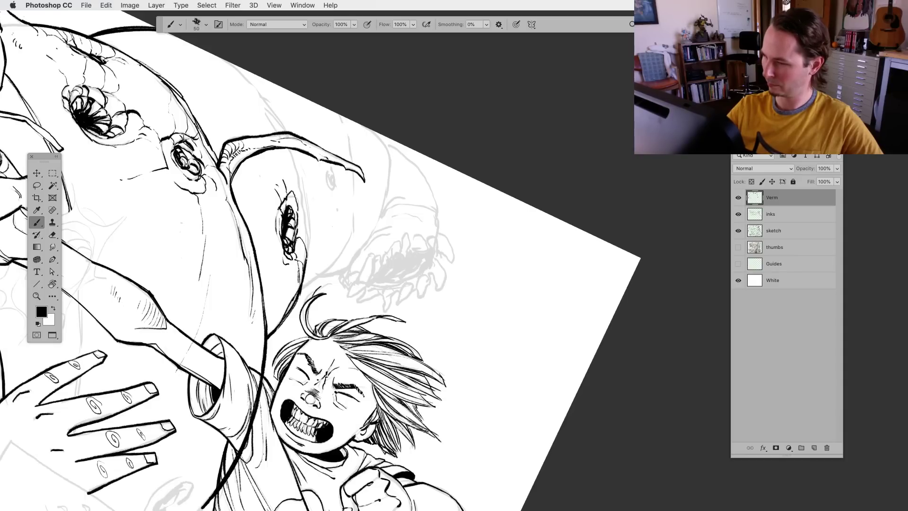
# Complete the outer outline of the body section behind the eye, carrying it past the raised tentacle up to the page edge
pyautogui.moveTo(308, 239)
pyautogui.mouseDown()
pyautogui.moveTo(307, 257)
pyautogui.moveTo(309, 245)
pyautogui.mouseUp()
pyautogui.moveTo(303, 208)
pyautogui.mouseDown()
pyautogui.moveTo(296, 185)
pyautogui.moveTo(309, 237)
pyautogui.mouseUp()
pyautogui.moveTo(292, 161)
pyautogui.mouseDown()
pyautogui.moveTo(284, 180)
pyautogui.moveTo(293, 208)
pyautogui.moveTo(284, 166)
pyautogui.moveTo(226, 84)
pyautogui.moveTo(274, 150)
pyautogui.mouseUp()
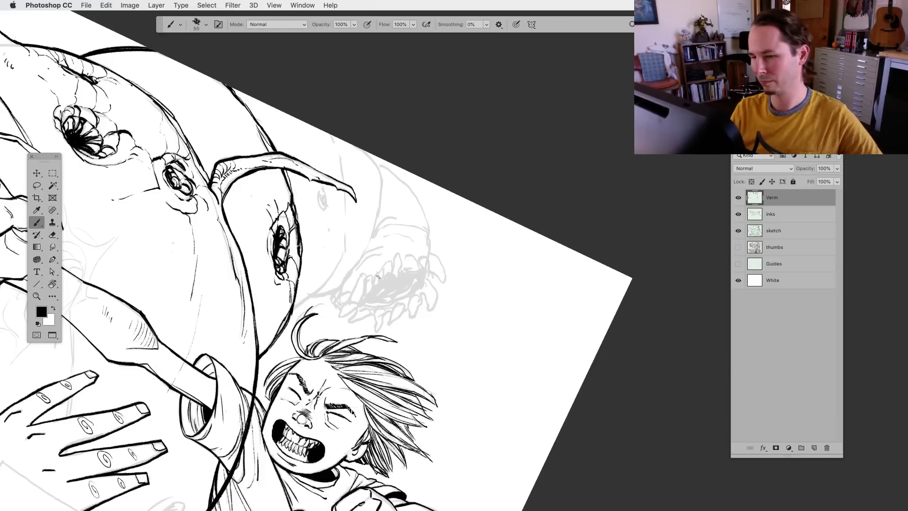
# Ink the next worm body's outline with the Brush, from the page edge behind the tentacle's tip down toward the boy's hair
pyautogui.hscroll(2, 315, 260)
pyautogui.press('l')
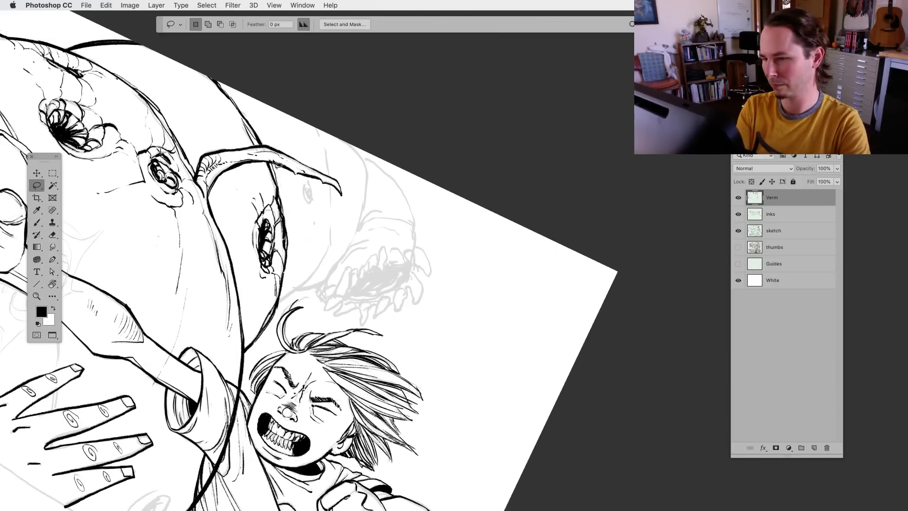
pyautogui.click(37, 223)
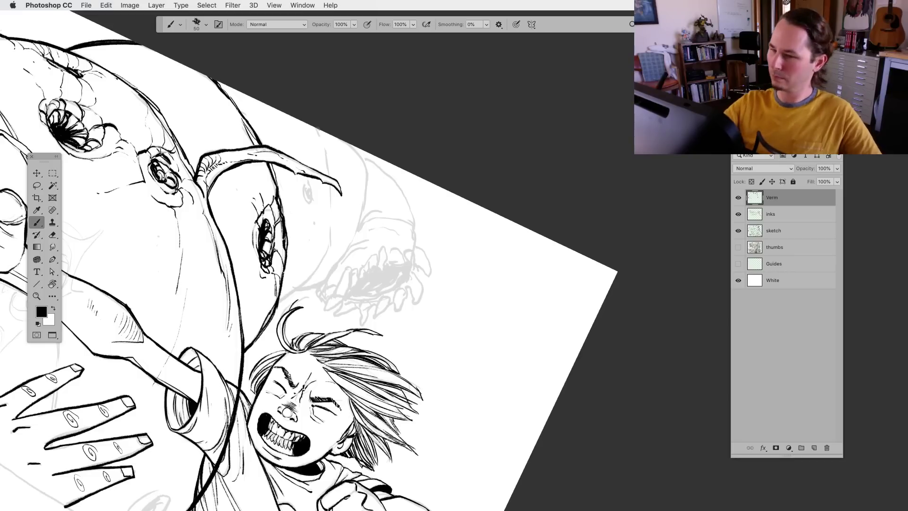
pyautogui.moveTo(317, 129)
pyautogui.mouseDown()
pyautogui.moveTo(331, 173)
pyautogui.moveTo(330, 243)
pyautogui.moveTo(303, 287)
pyautogui.moveTo(275, 303)
pyautogui.mouseUp()
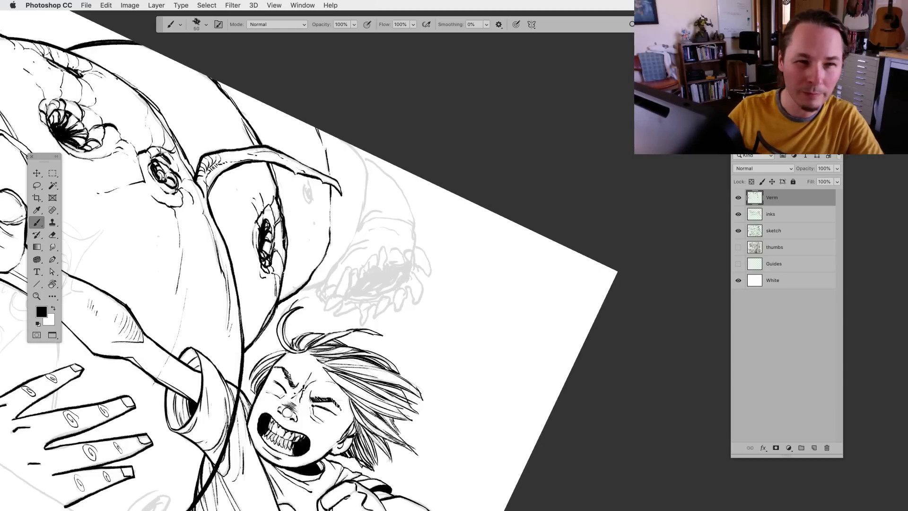
# Switch to Safari and look through the Indiegogo page for Sithrah: Books 5 & 6, from the banner down to the sample pages
pyautogui.press('Tab')
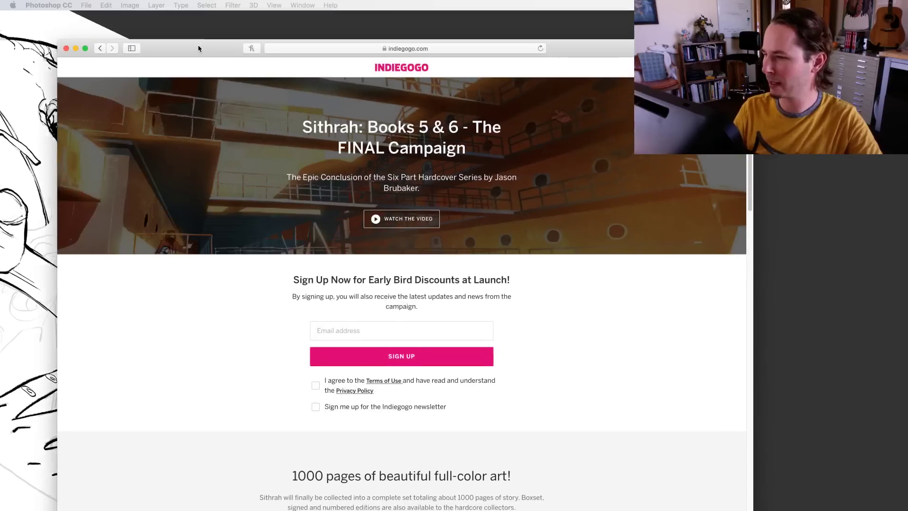
pyautogui.click(194, 39)
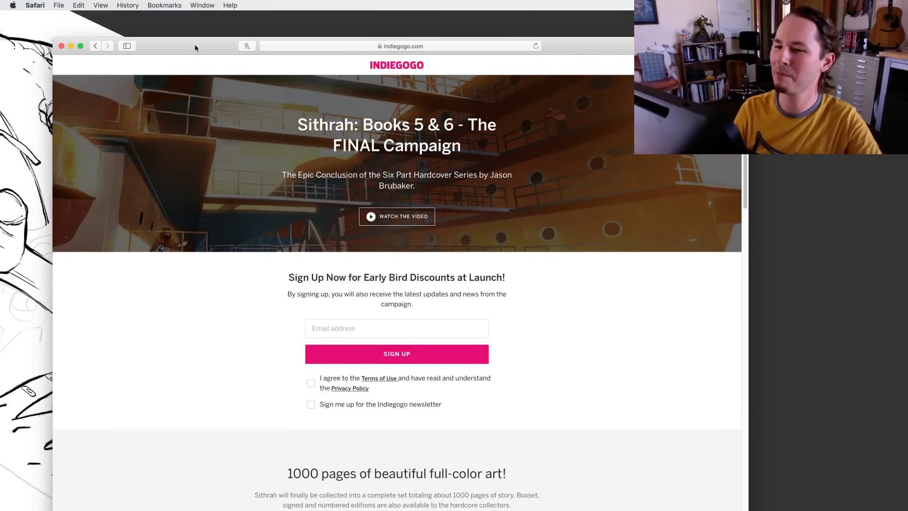
pyautogui.moveTo(194, 44); pyautogui.dragTo(195, 27)
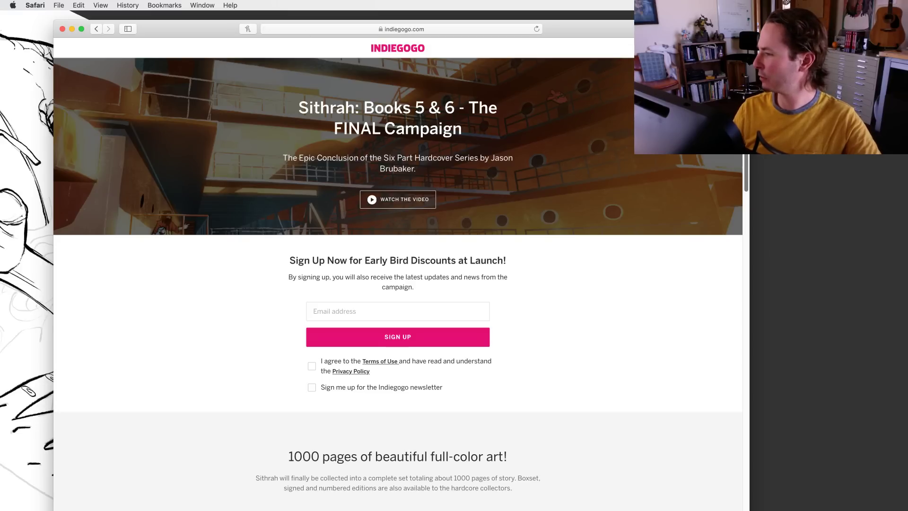
pyautogui.scroll(-10, 738, 268)
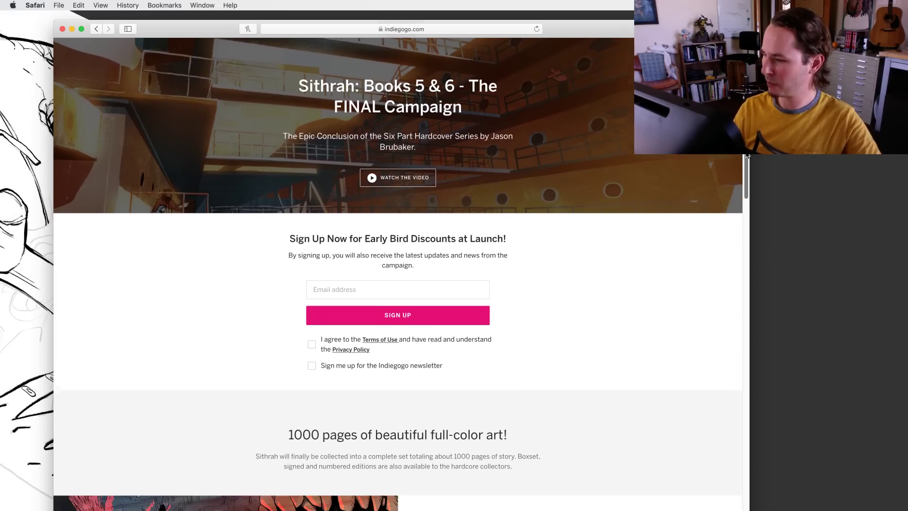
pyautogui.scroll(-8, 738, 268)
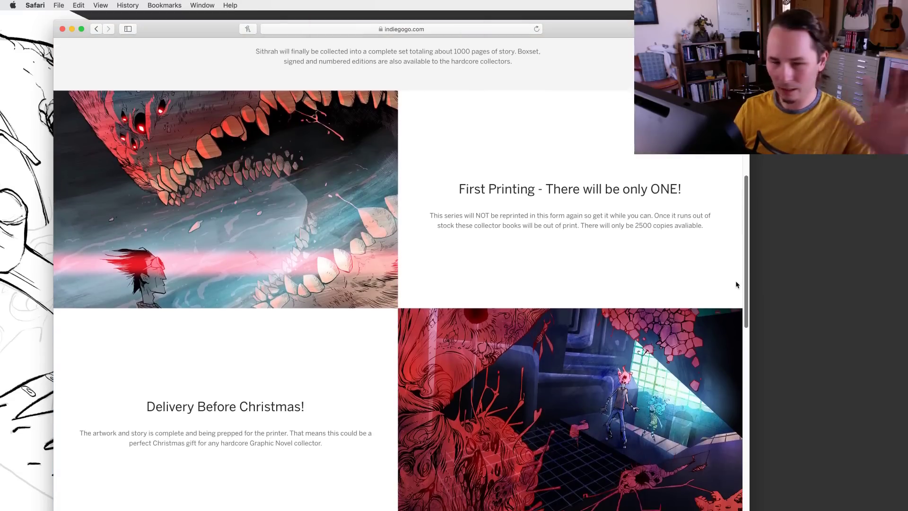
pyautogui.scroll(-5, 730, 368)
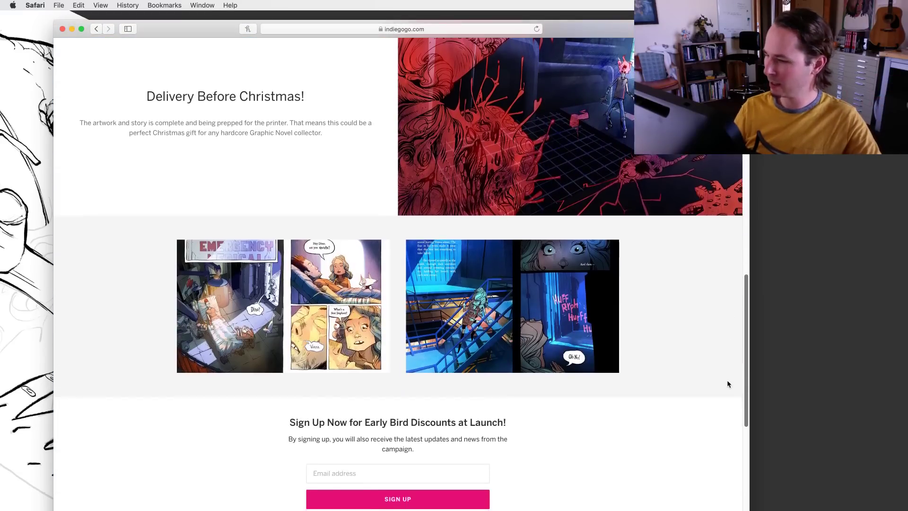
pyautogui.scroll(10, 725, 416)
pyautogui.scroll(10, 740, 260)
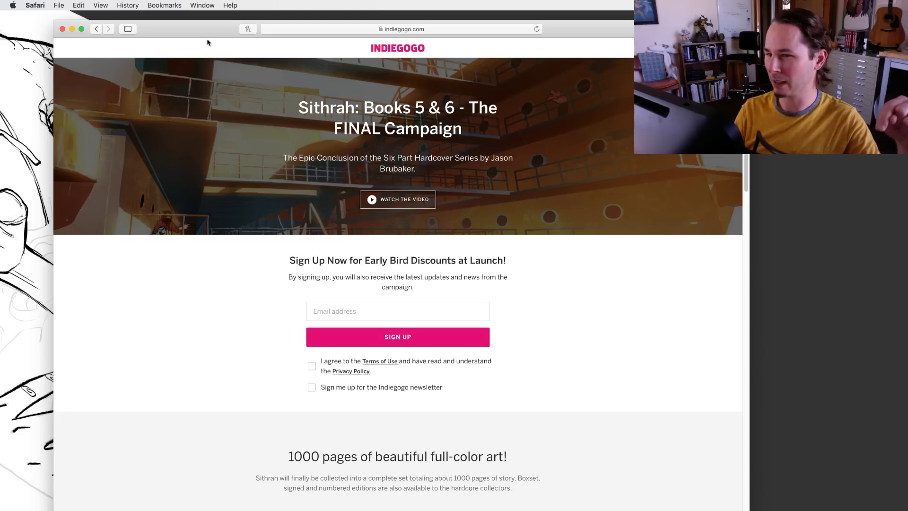
# Examine the campaign's page-count and first-printing sections, highlighting the heading "1000 pages of beautiful full-color art!"
pyautogui.moveTo(200, 28); pyautogui.dragTo(196, 25)
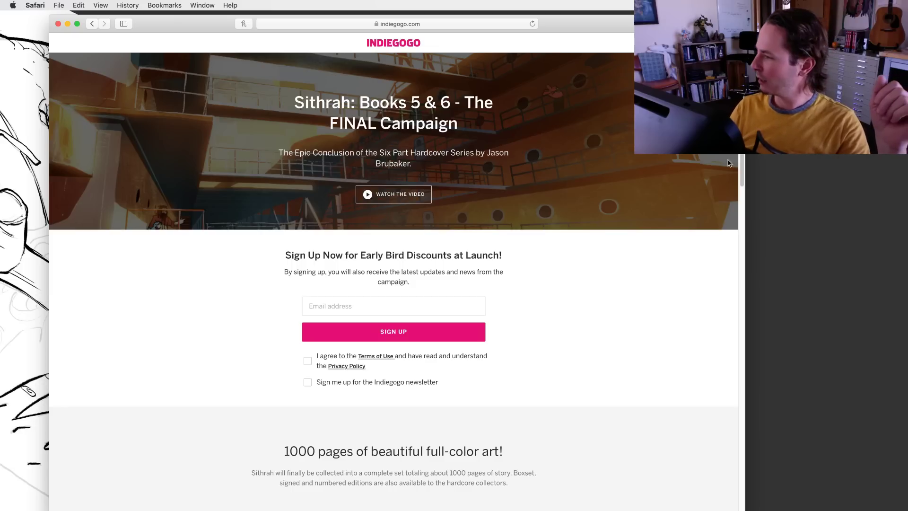
pyautogui.scroll(-2, 743, 178)
pyautogui.moveTo(742, 178); pyautogui.dragTo(739, 266)
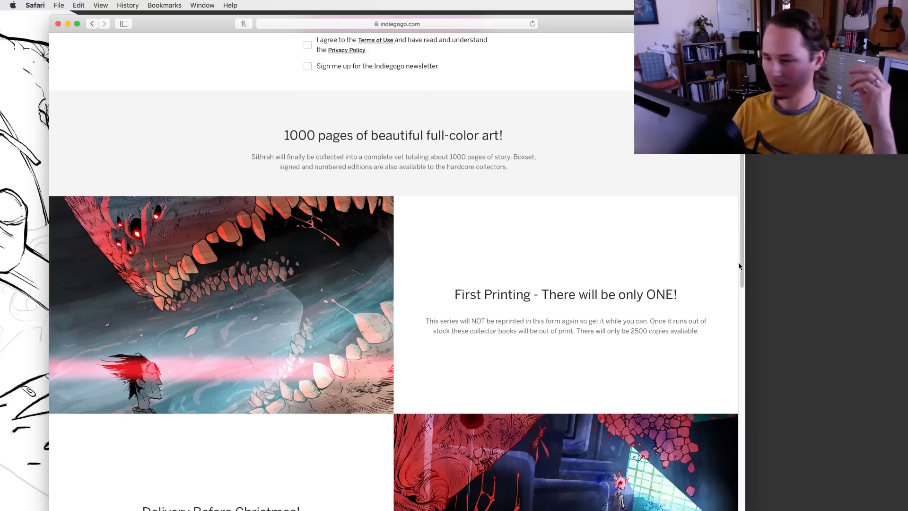
pyautogui.scroll(-1, 741, 250)
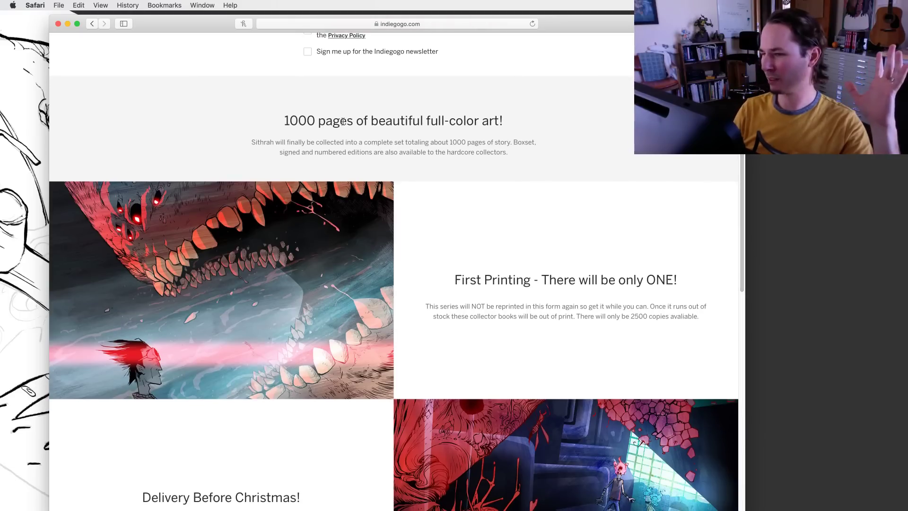
pyautogui.moveTo(284, 121); pyautogui.dragTo(502, 124)
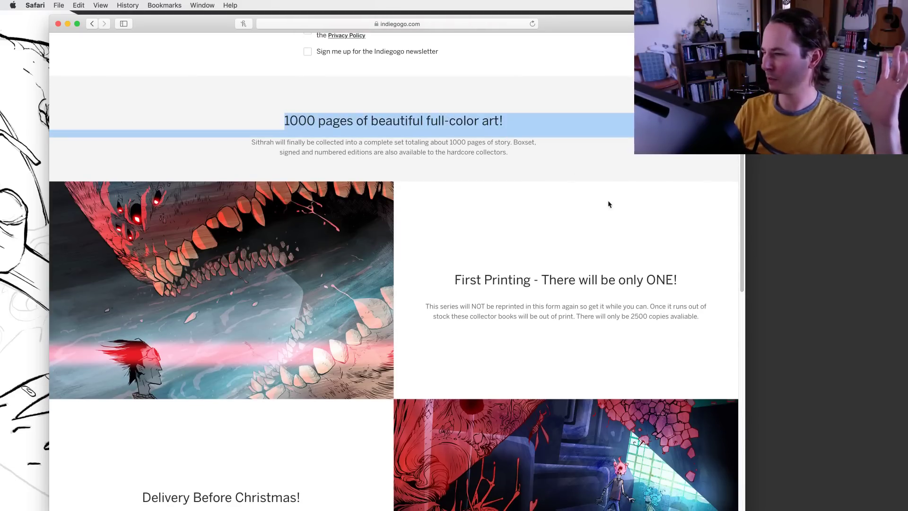
pyautogui.scroll(-4, 741, 249)
pyautogui.scroll(-4, 739, 255)
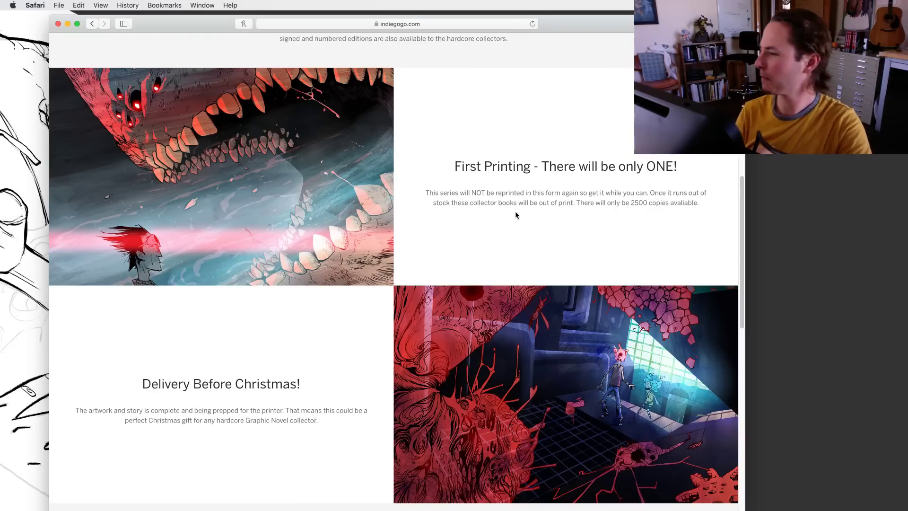
# Review the Christmas delivery section and sample artwork, and highlight the copy limit in the first-printing text
pyautogui.moveTo(740, 215); pyautogui.dragTo(744, 299)
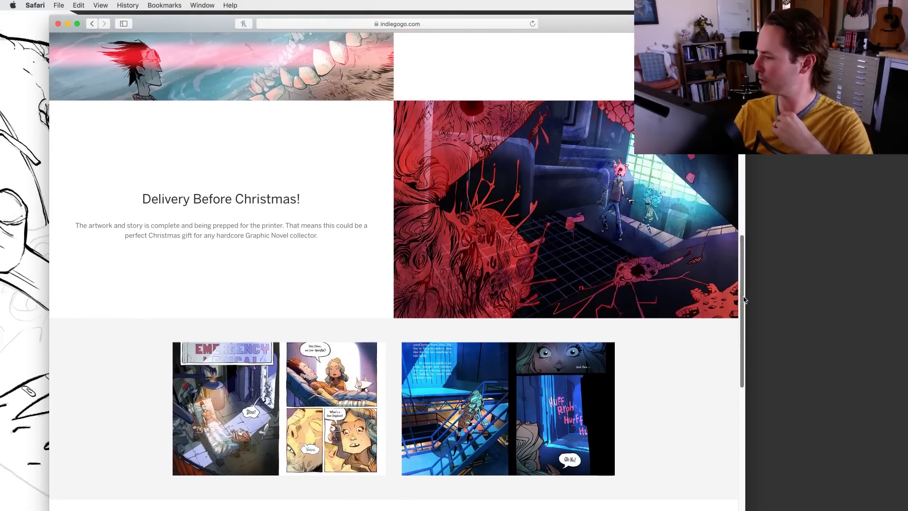
pyautogui.scroll(1, 745, 299)
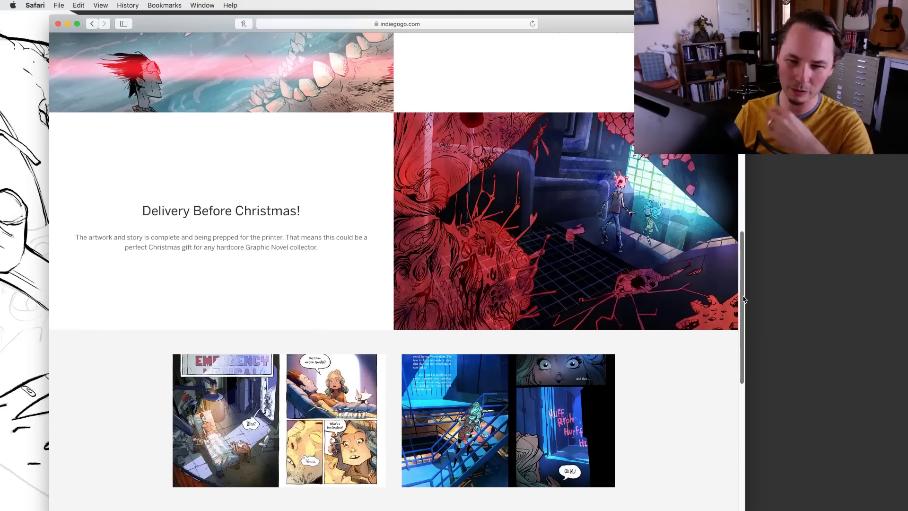
pyautogui.moveTo(744, 298); pyautogui.dragTo(739, 208)
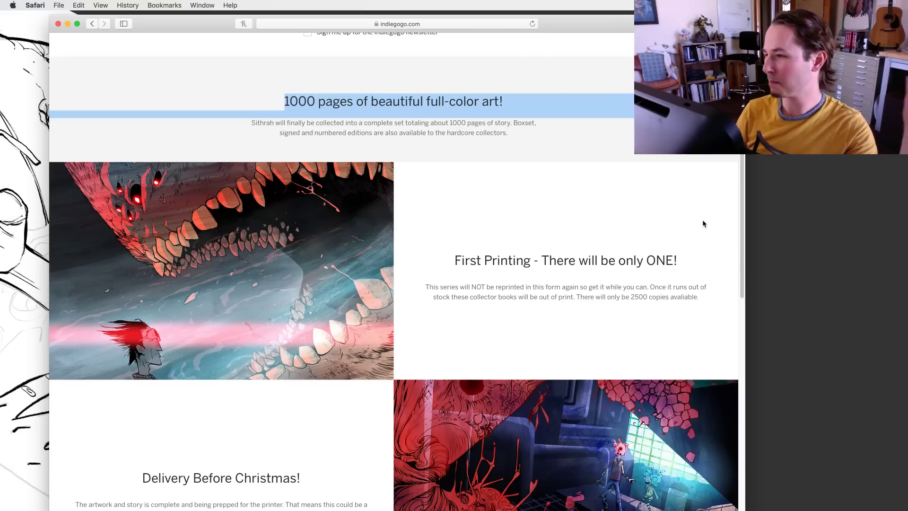
pyautogui.click(560, 319)
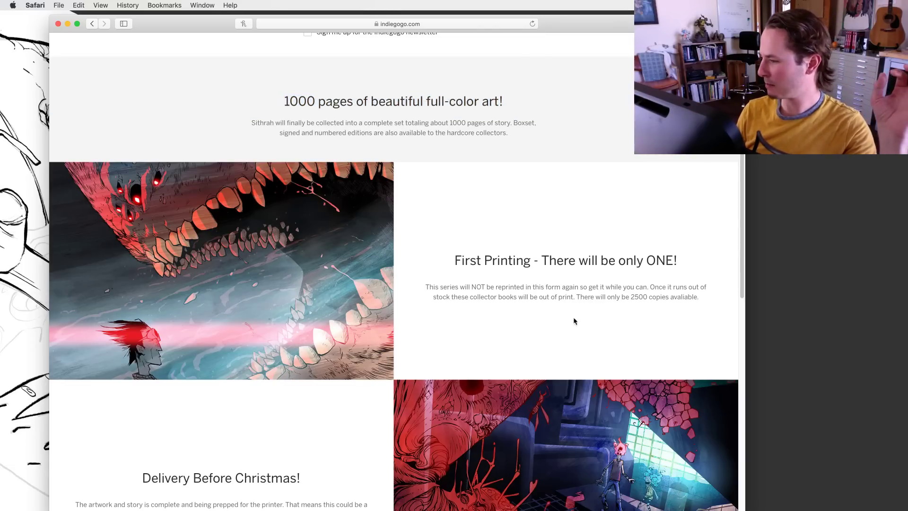
pyautogui.doubleClick(634, 296)
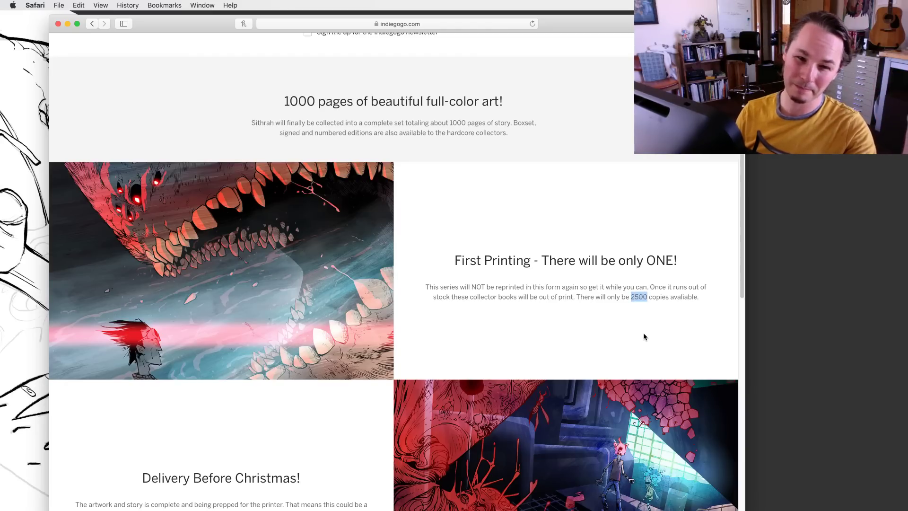
pyautogui.scroll(2, 743, 241)
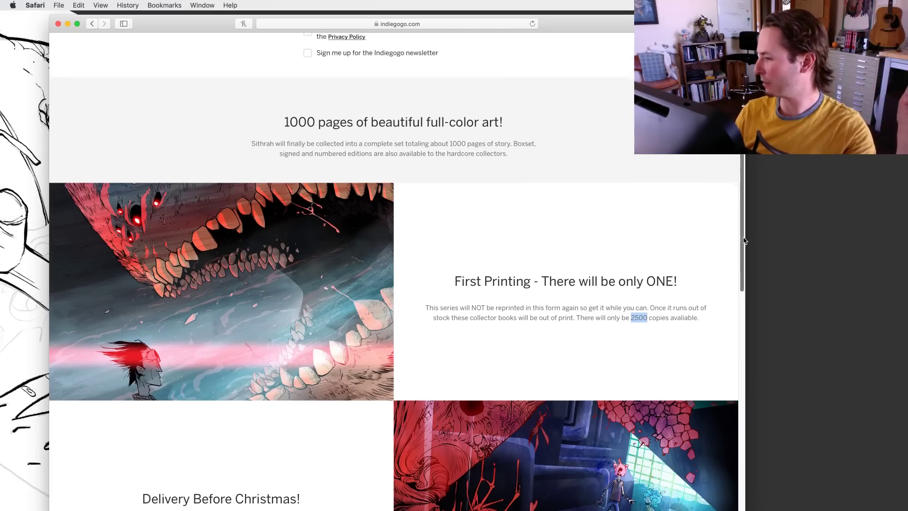
pyautogui.moveTo(744, 241); pyautogui.dragTo(744, 135)
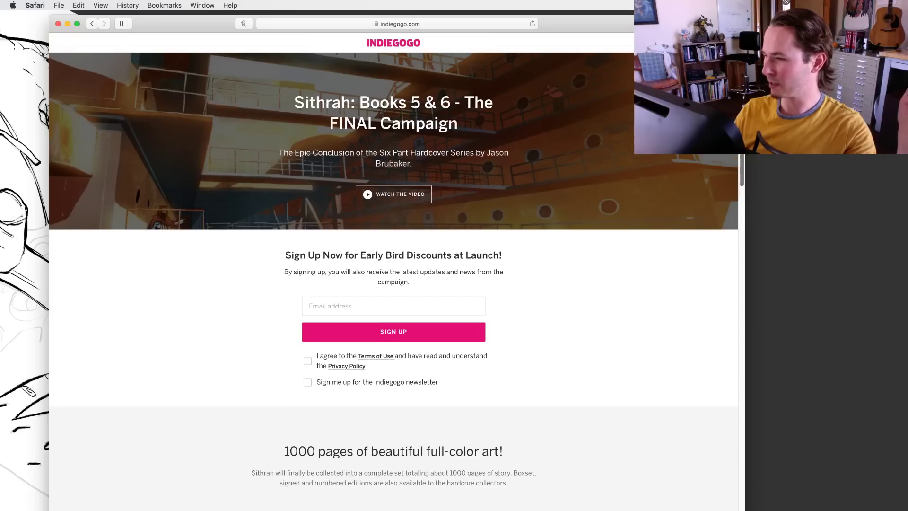
# Reposition the browser window and hide Safari to return to the comic page in Photoshop
pyautogui.moveTo(189, 24); pyautogui.dragTo(186, 18)
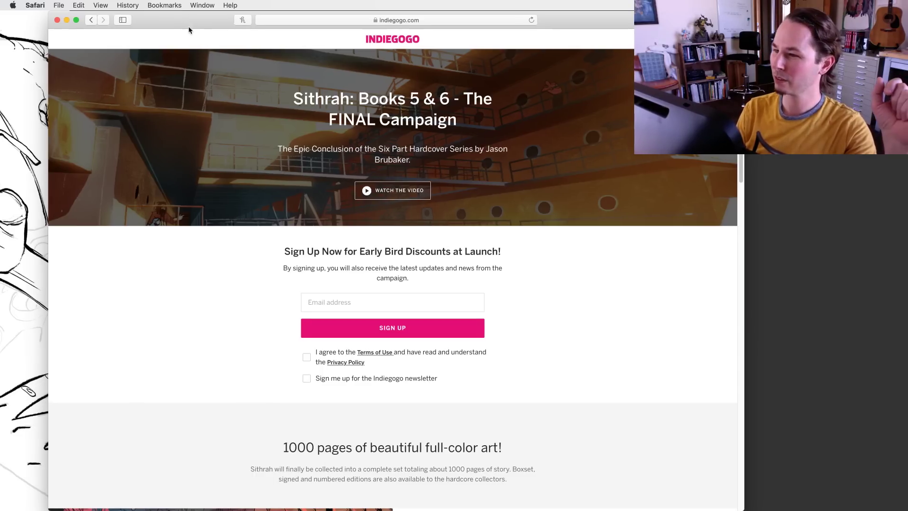
pyautogui.moveTo(188, 27); pyautogui.dragTo(194, 54)
pyautogui.press('super+h')
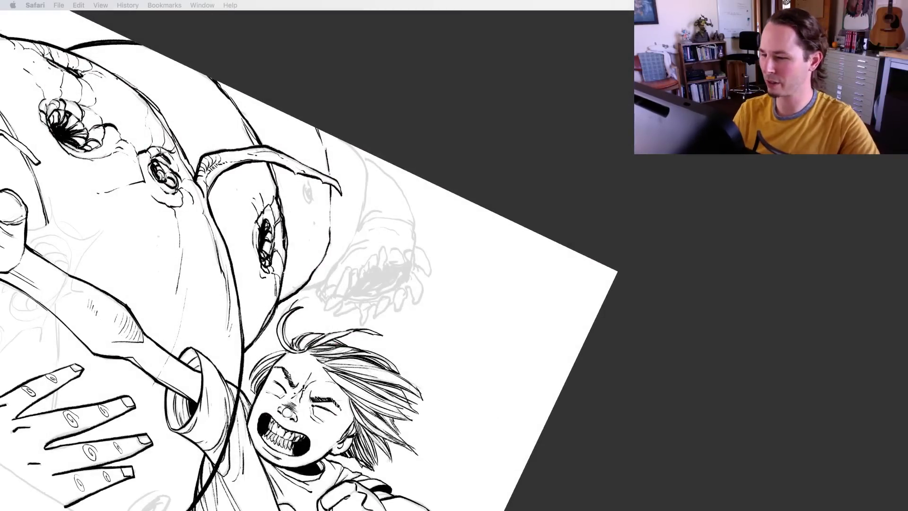
# Ink the small eye and skin folds beneath the tentacle tip, plus the curved outlines of the worms behind it
pyautogui.click(358, 284)
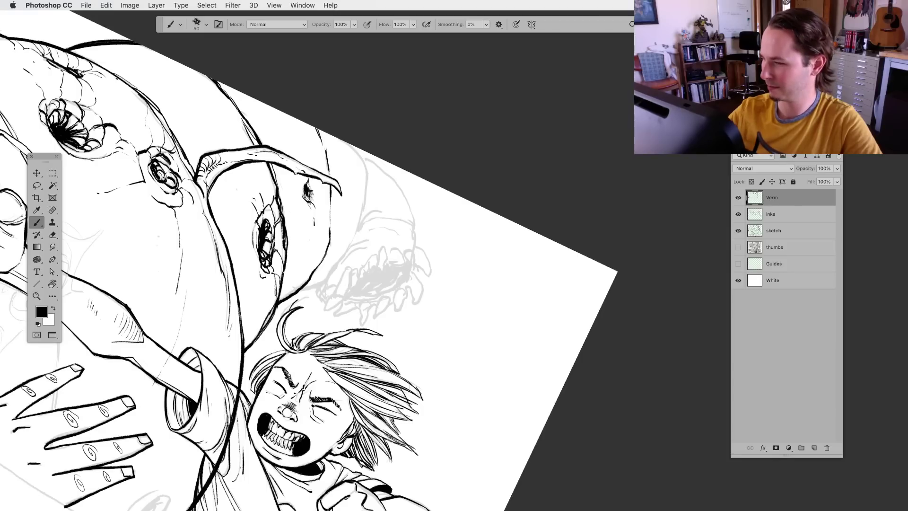
pyautogui.moveTo(314, 188); pyautogui.dragTo(329, 204)
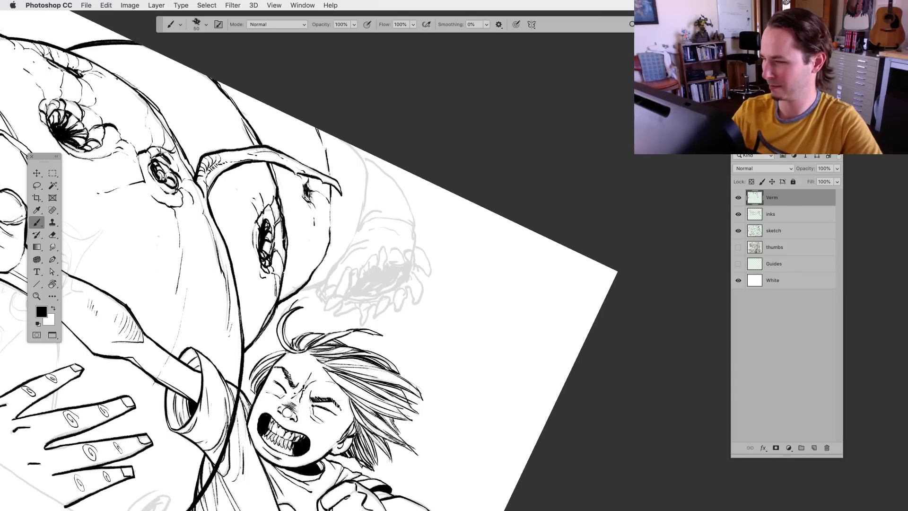
pyautogui.moveTo(281, 184)
pyautogui.mouseDown()
pyautogui.moveTo(295, 189)
pyautogui.moveTo(291, 201)
pyautogui.moveTo(303, 196)
pyautogui.moveTo(284, 230)
pyautogui.moveTo(307, 200)
pyautogui.moveTo(331, 223)
pyautogui.mouseUp()
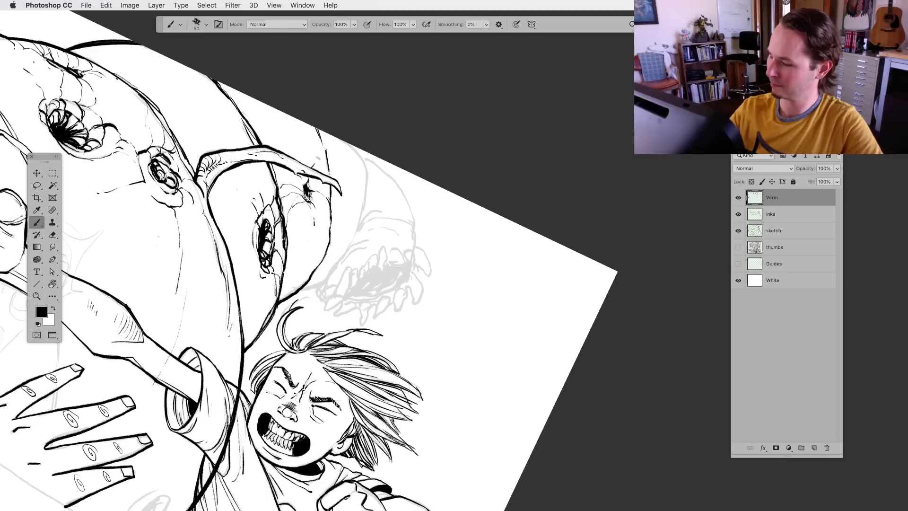
pyautogui.moveTo(325, 144)
pyautogui.mouseDown()
pyautogui.moveTo(353, 142)
pyautogui.moveTo(367, 169)
pyautogui.moveTo(362, 210)
pyautogui.moveTo(324, 281)
pyautogui.moveTo(332, 269)
pyautogui.moveTo(282, 300)
pyautogui.moveTo(285, 281)
pyautogui.moveTo(327, 274)
pyautogui.mouseUp()
pyautogui.moveTo(318, 278); pyautogui.dragTo(331, 270)
pyautogui.moveTo(326, 274)
pyautogui.mouseDown()
pyautogui.moveTo(339, 262)
pyautogui.moveTo(318, 250)
pyautogui.moveTo(317, 259)
pyautogui.moveTo(325, 241)
pyautogui.mouseUp()
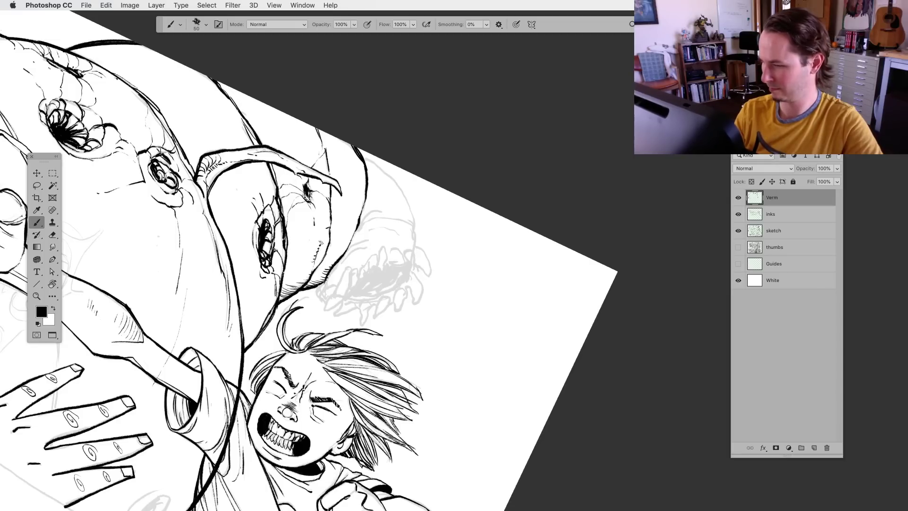
# Add short hatching strokes along the lower edges of the two background worms above the child's hair
pyautogui.moveTo(305, 272)
pyautogui.mouseDown()
pyautogui.moveTo(313, 260)
pyautogui.moveTo(287, 272)
pyautogui.mouseUp()
pyautogui.moveTo(282, 282); pyautogui.dragTo(292, 272)
pyautogui.moveTo(293, 277); pyautogui.dragTo(299, 270)
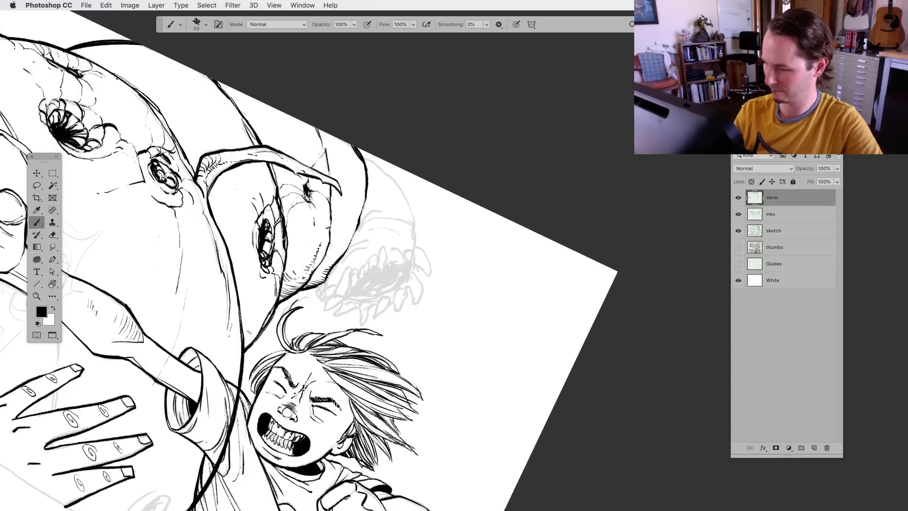
pyautogui.moveTo(242, 344); pyautogui.dragTo(253, 337)
pyautogui.moveTo(244, 338)
pyautogui.mouseDown()
pyautogui.moveTo(261, 328)
pyautogui.moveTo(249, 340)
pyautogui.moveTo(253, 324)
pyautogui.mouseUp()
pyautogui.moveTo(246, 328); pyautogui.dragTo(264, 319)
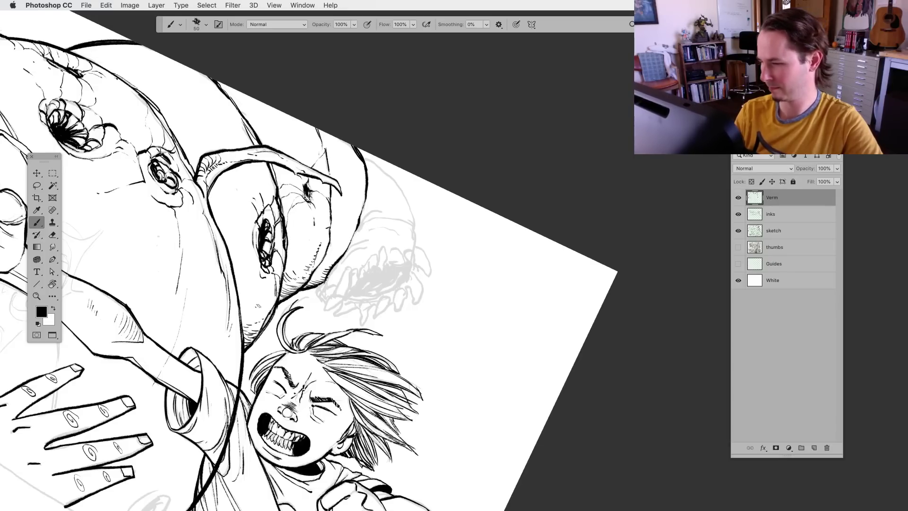
# Turn the canvas back upright and ink the body outline and skin fold of the small toothed worm above the child
pyautogui.press('r')
pyautogui.moveTo(520, 199); pyautogui.dragTo(492, 156)
pyautogui.scroll(-5, 303, 303)
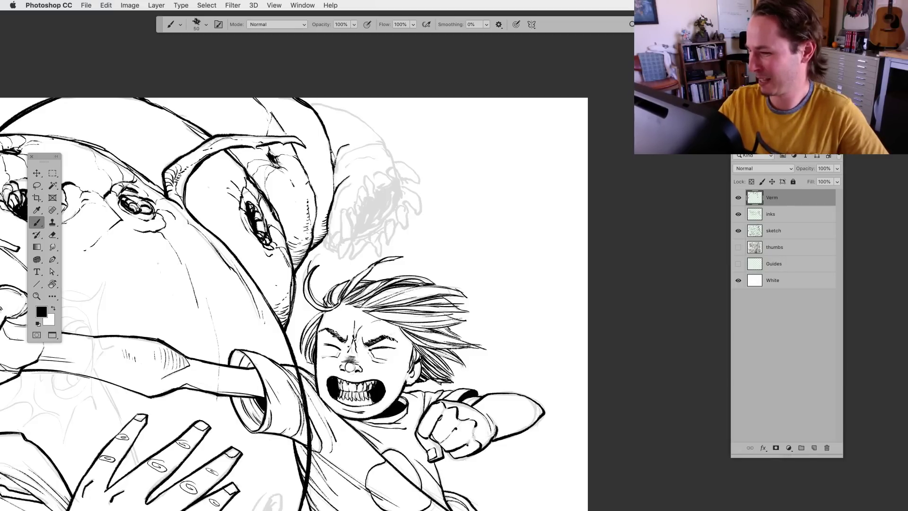
pyautogui.moveTo(359, 139)
pyautogui.mouseDown()
pyautogui.moveTo(346, 146)
pyautogui.moveTo(360, 140)
pyautogui.moveTo(332, 183)
pyautogui.mouseUp()
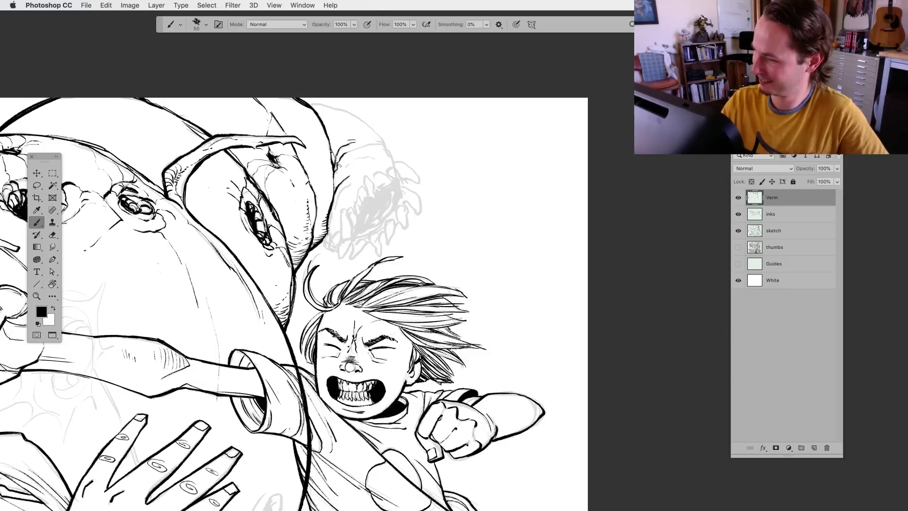
pyautogui.moveTo(349, 142)
pyautogui.mouseDown()
pyautogui.moveTo(390, 146)
pyautogui.moveTo(389, 155)
pyautogui.mouseUp()
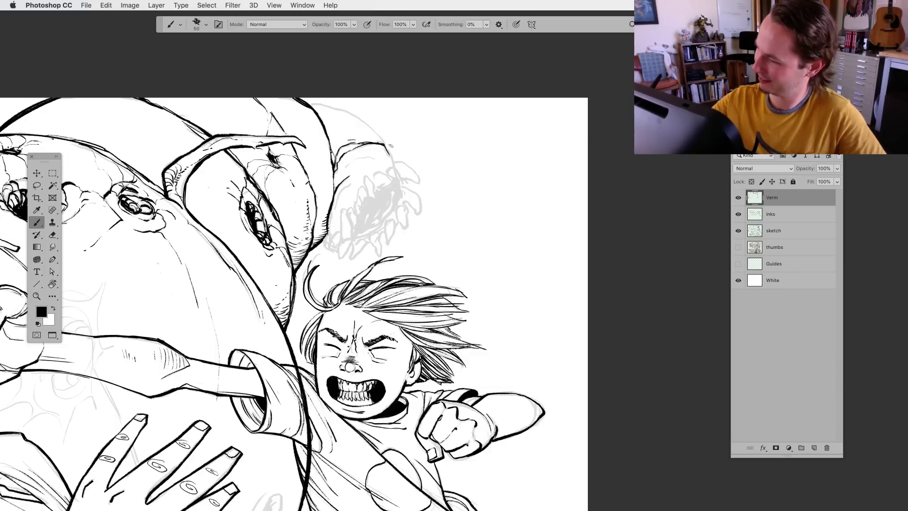
pyautogui.press('l')
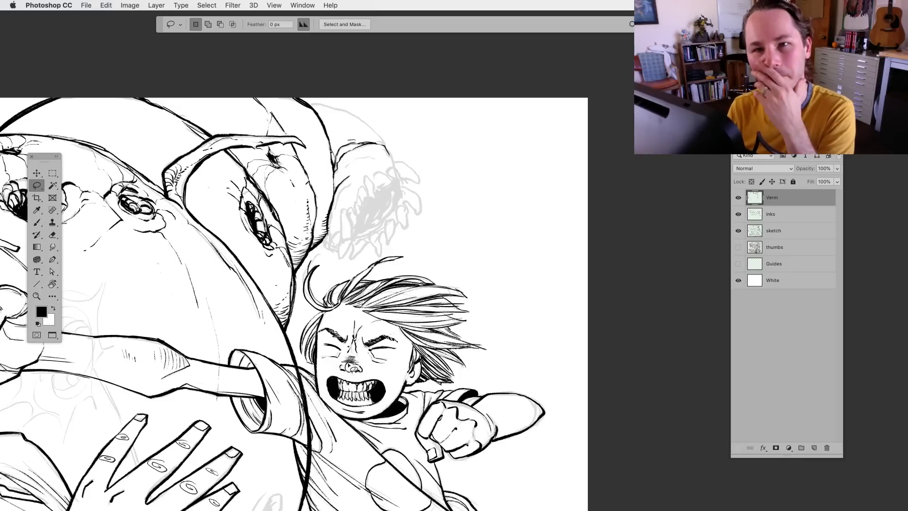
pyautogui.press('b')
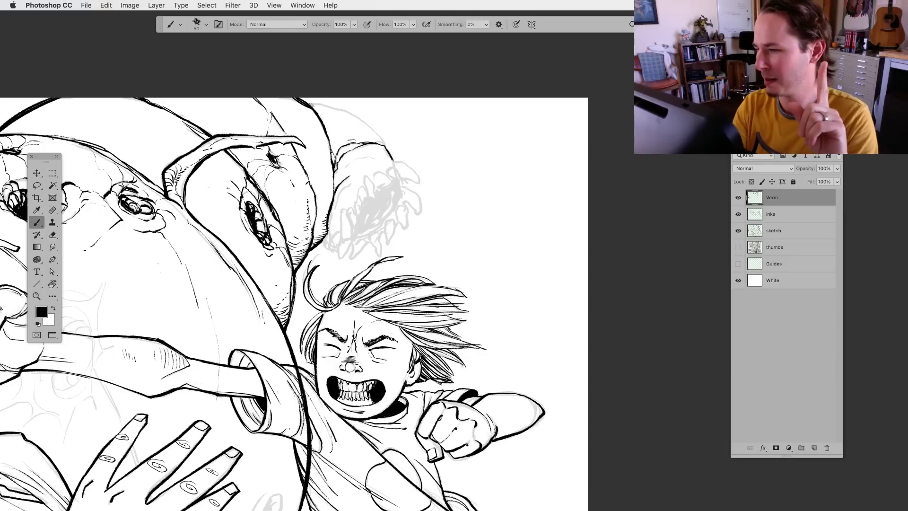
pyautogui.moveTo(311, 103)
pyautogui.mouseDown()
pyautogui.moveTo(350, 107)
pyautogui.moveTo(360, 121)
pyautogui.moveTo(350, 118)
pyautogui.moveTo(388, 146)
pyautogui.mouseUp()
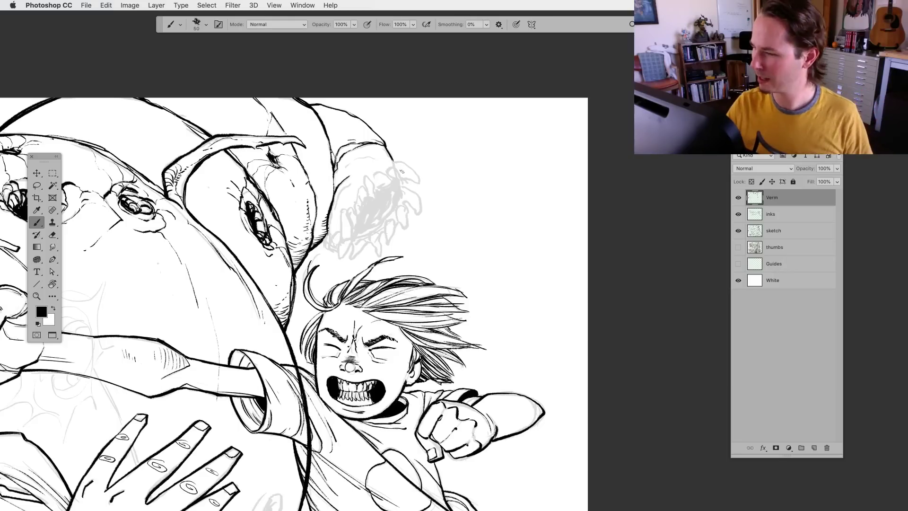
pyautogui.click(43, 185)
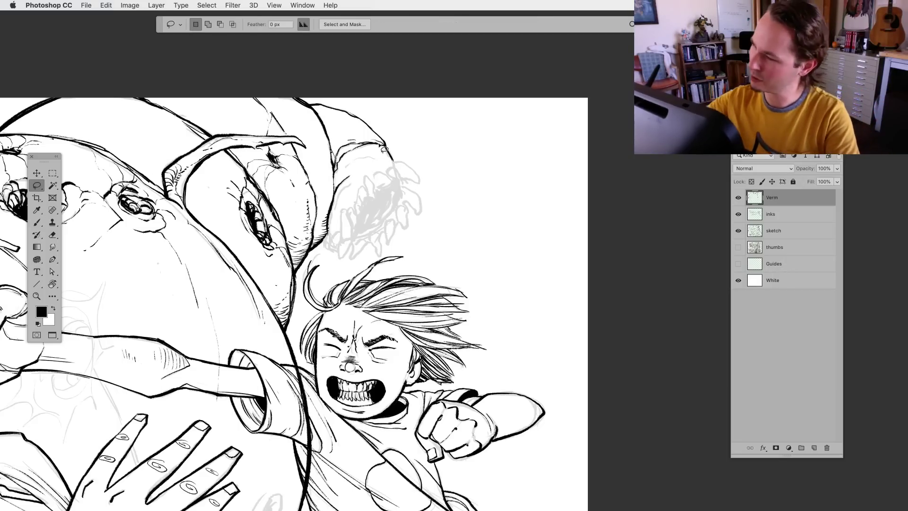
pyautogui.press('b')
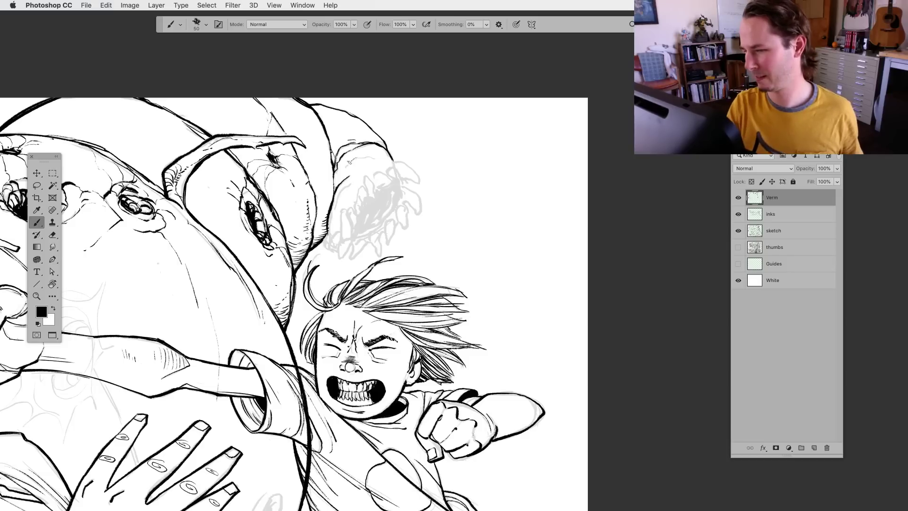
# Ink the teeth along the upper and left rim of the small worm's open mouth
pyautogui.moveTo(357, 158)
pyautogui.mouseDown()
pyautogui.moveTo(374, 157)
pyautogui.moveTo(373, 196)
pyautogui.moveTo(371, 187)
pyautogui.moveTo(359, 197)
pyautogui.moveTo(387, 172)
pyautogui.moveTo(393, 181)
pyautogui.moveTo(375, 191)
pyautogui.mouseUp()
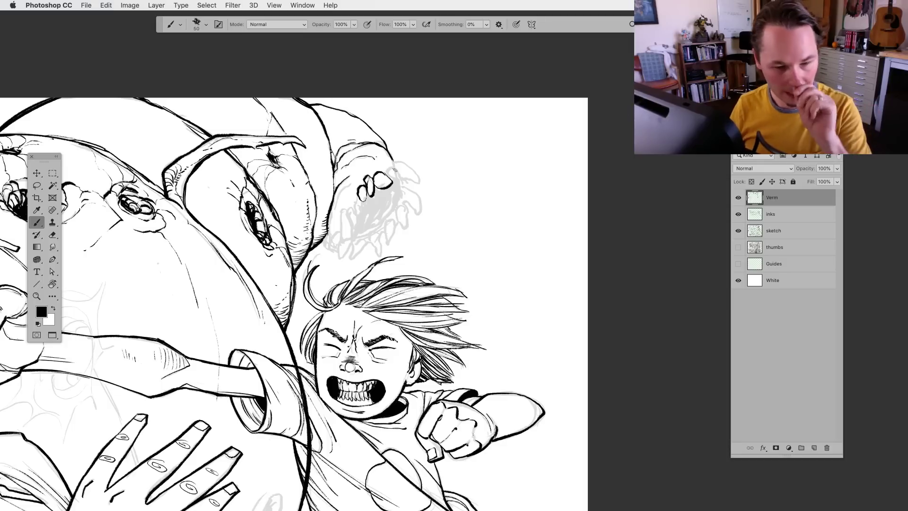
pyautogui.moveTo(396, 169)
pyautogui.mouseDown()
pyautogui.moveTo(387, 169)
pyautogui.moveTo(400, 180)
pyautogui.mouseUp()
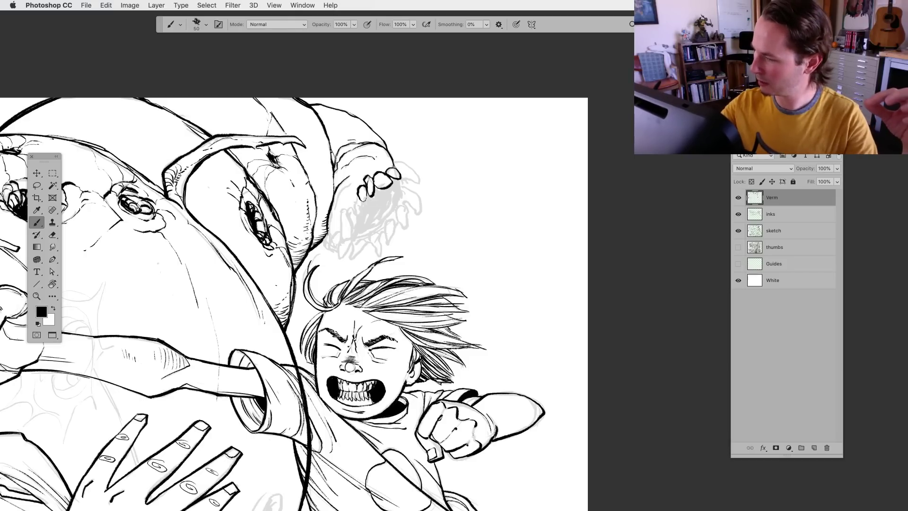
pyautogui.moveTo(395, 165)
pyautogui.mouseDown()
pyautogui.moveTo(410, 165)
pyautogui.moveTo(419, 184)
pyautogui.mouseUp()
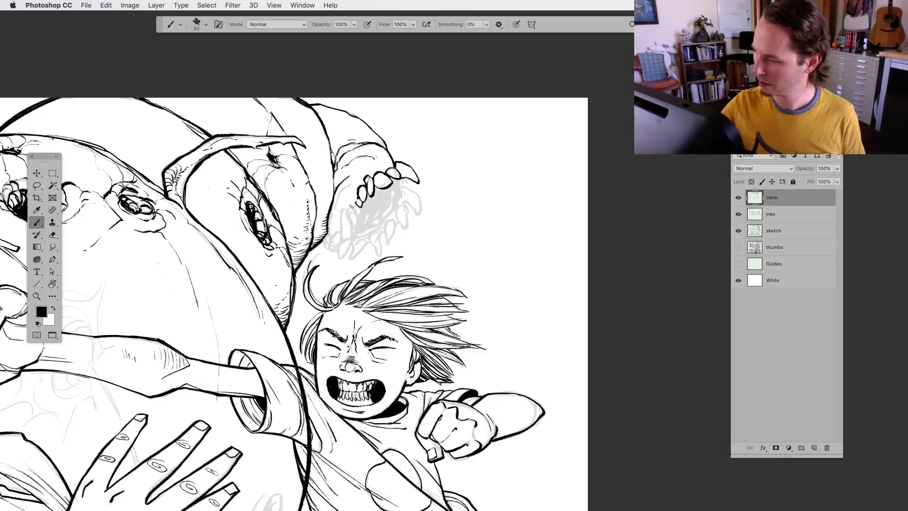
pyautogui.moveTo(351, 225); pyautogui.dragTo(352, 207)
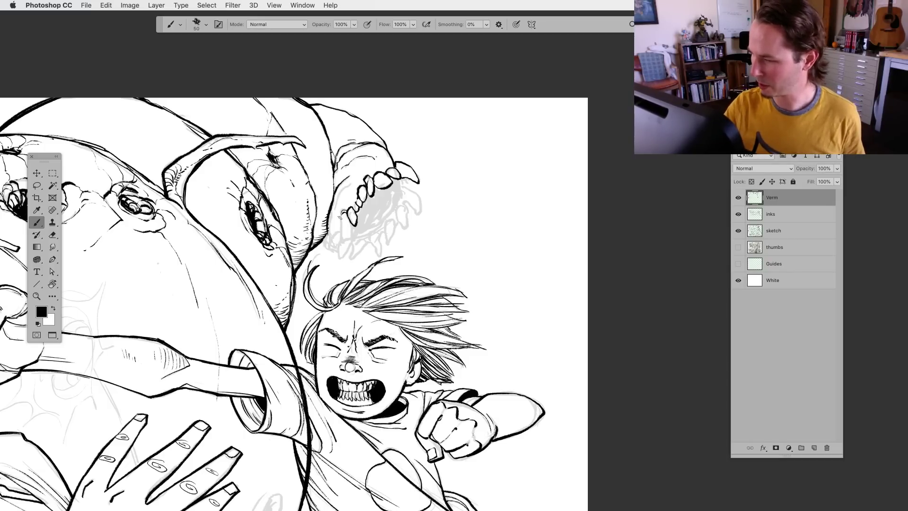
pyautogui.moveTo(340, 217)
pyautogui.mouseDown()
pyautogui.moveTo(342, 242)
pyautogui.moveTo(350, 227)
pyautogui.mouseUp()
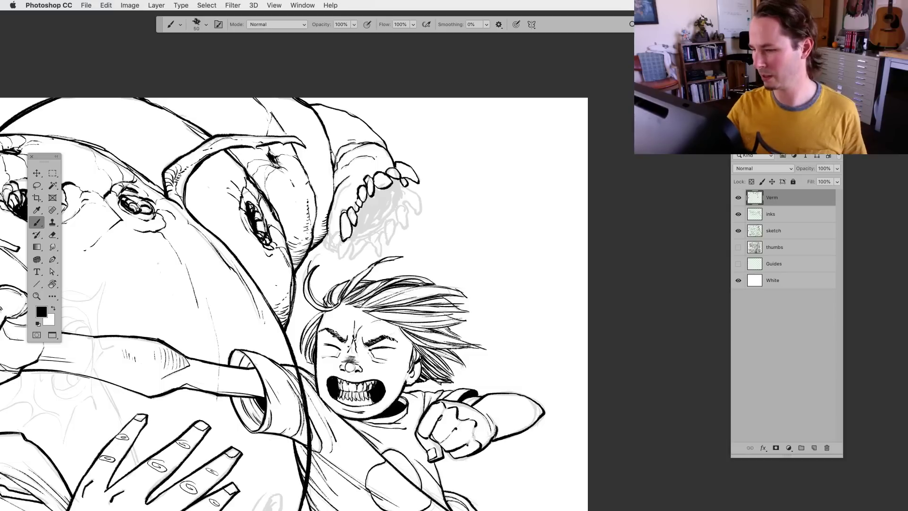
pyautogui.moveTo(341, 232); pyautogui.dragTo(336, 242)
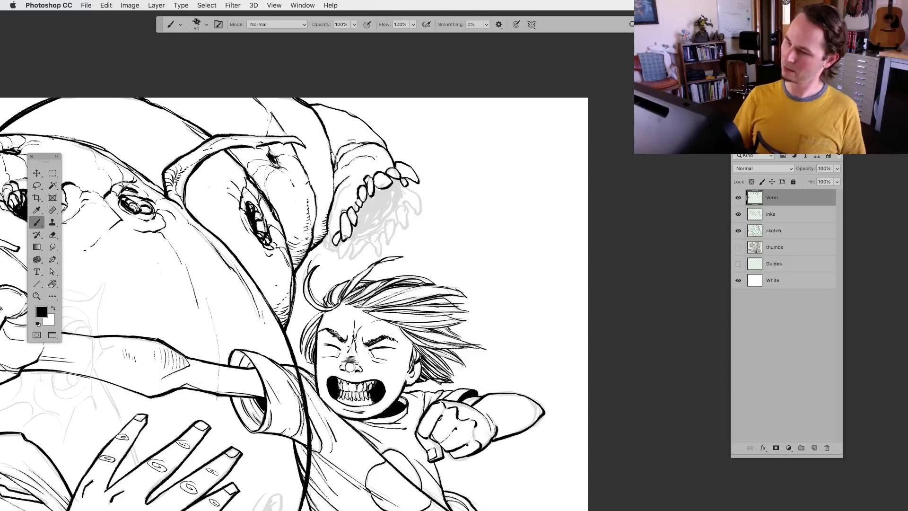
pyautogui.moveTo(333, 244)
pyautogui.mouseDown()
pyautogui.moveTo(339, 258)
pyautogui.moveTo(339, 244)
pyautogui.mouseUp()
# Ink the teeth at the lower-left corner of the small worm's mouth
pyautogui.press('l')
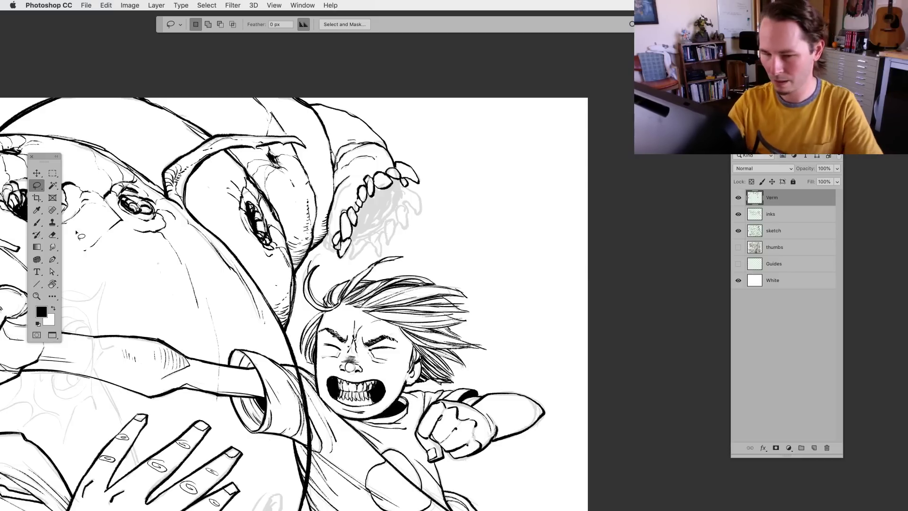
pyautogui.click(41, 225)
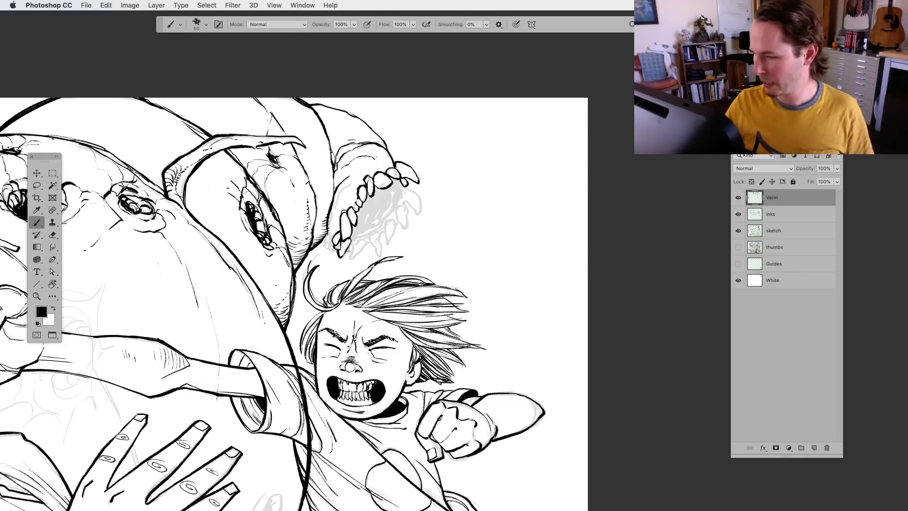
pyautogui.moveTo(349, 251); pyautogui.dragTo(363, 238)
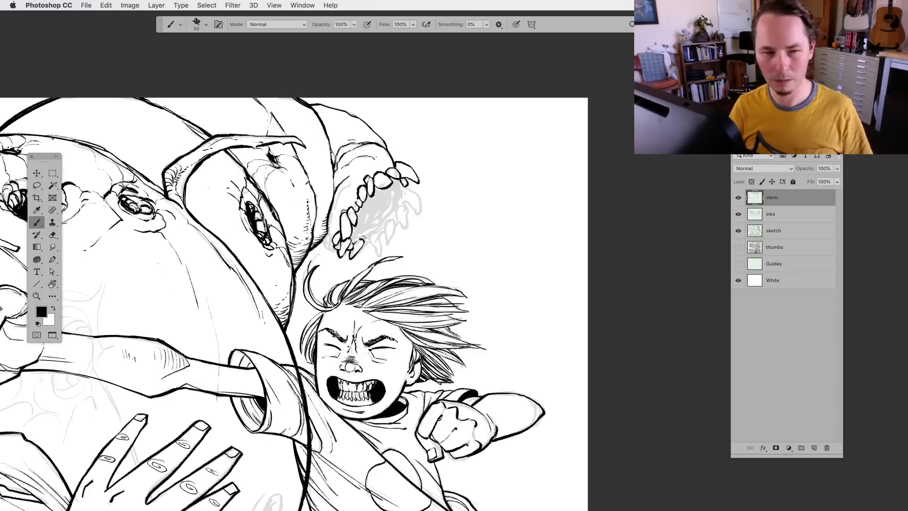
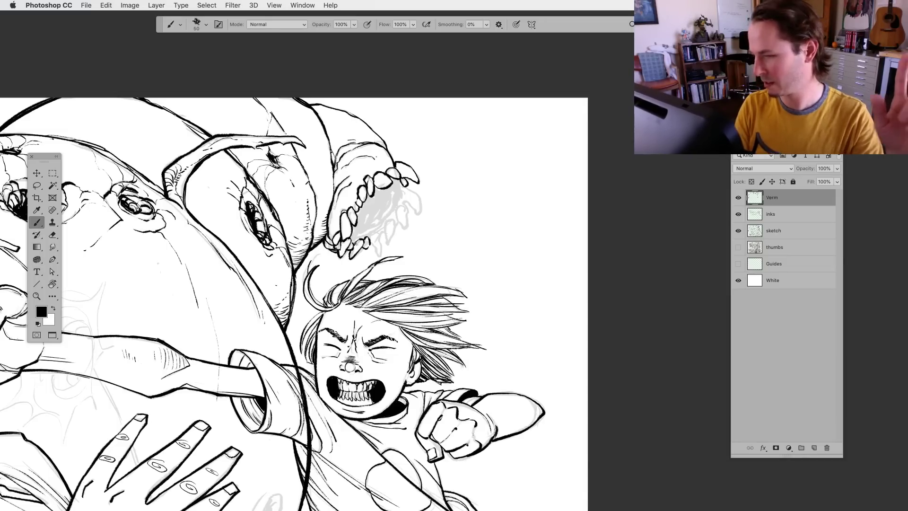
pyautogui.press('l')
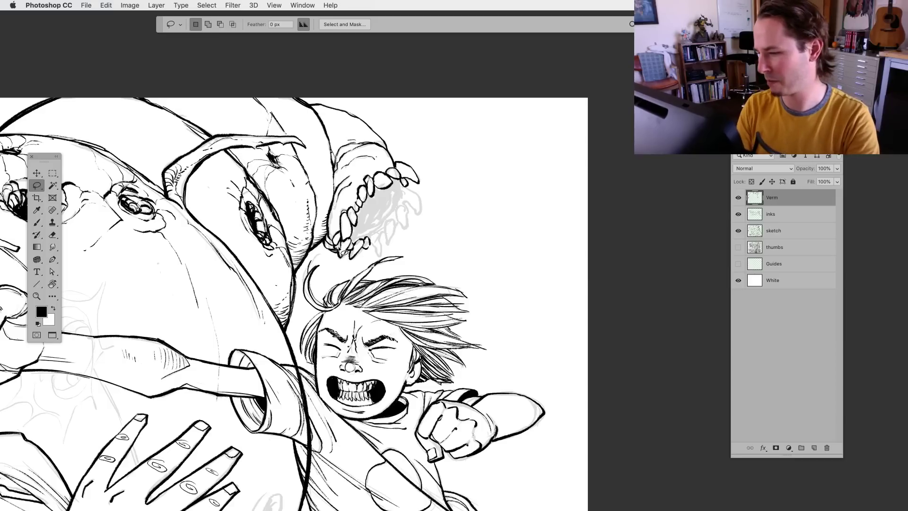
pyautogui.press('b')
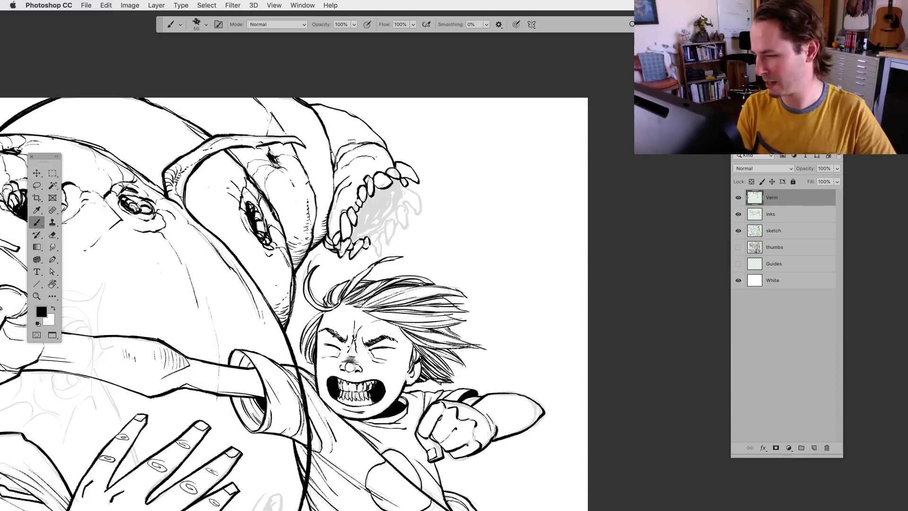
pyautogui.press('l')
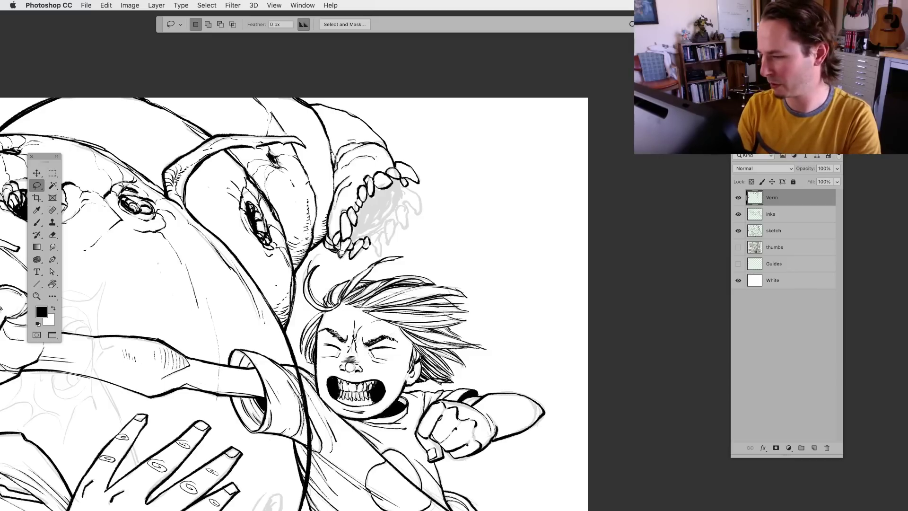
pyautogui.press('b')
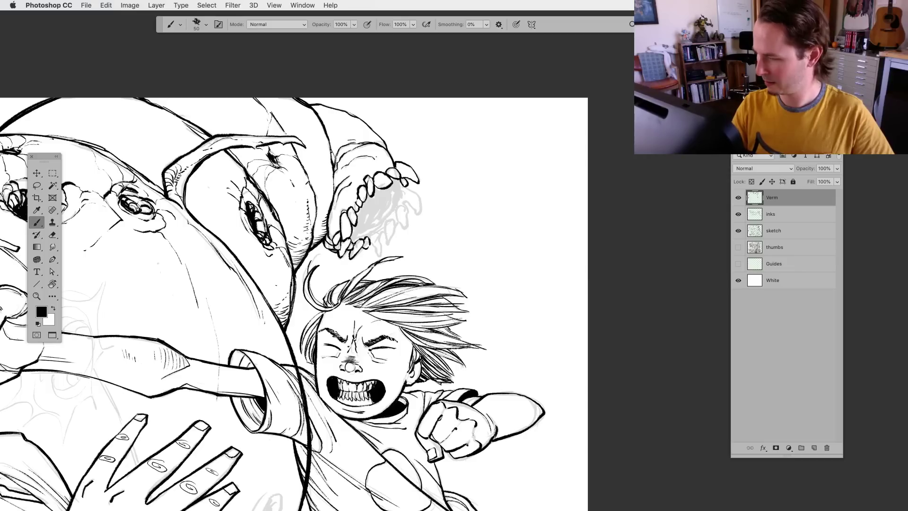
pyautogui.press('l')
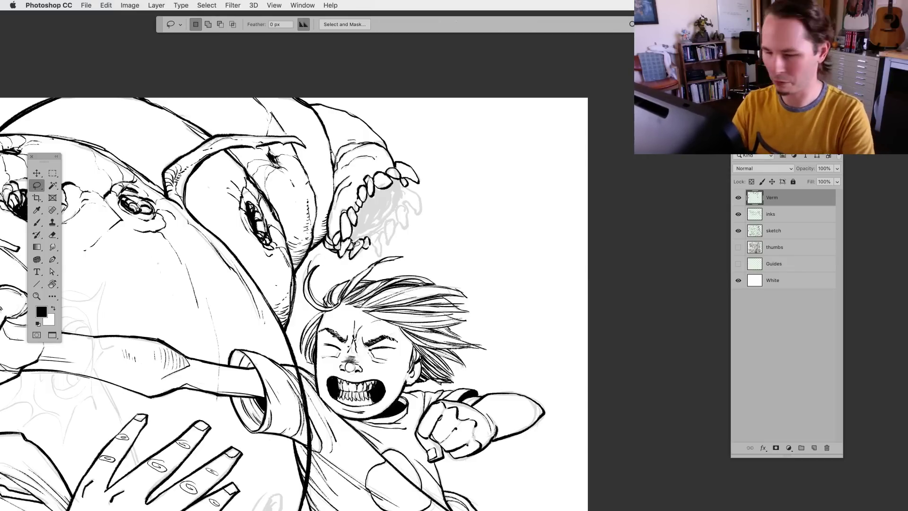
# Ink the remaining teeth along the right and bottom rim of the small worm's mouth with the Brush
pyautogui.click(43, 226)
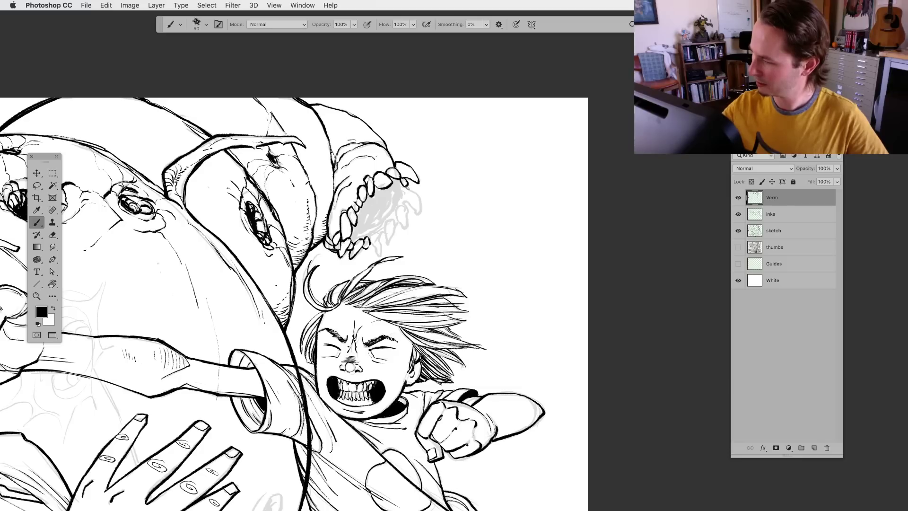
pyautogui.moveTo(417, 194); pyautogui.dragTo(417, 214)
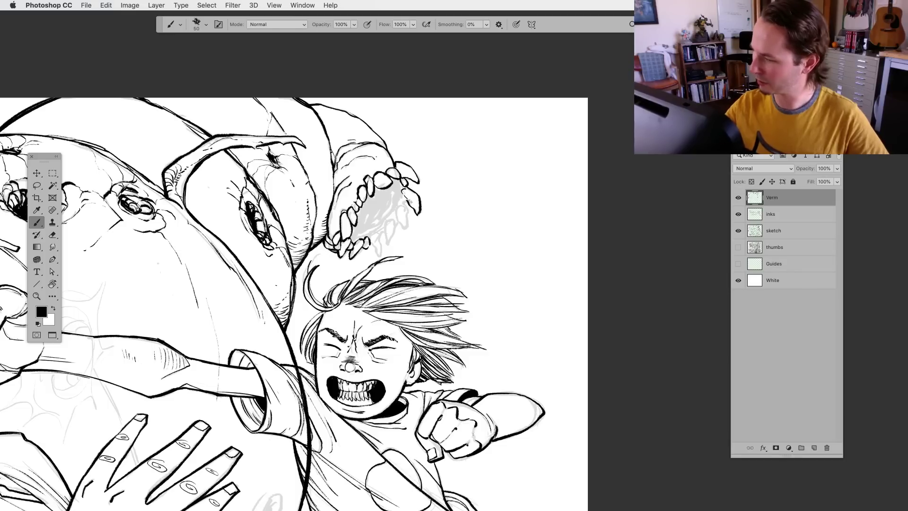
pyautogui.moveTo(404, 204)
pyautogui.mouseDown()
pyautogui.moveTo(403, 229)
pyautogui.moveTo(396, 209)
pyautogui.moveTo(386, 240)
pyautogui.moveTo(394, 227)
pyautogui.mouseUp()
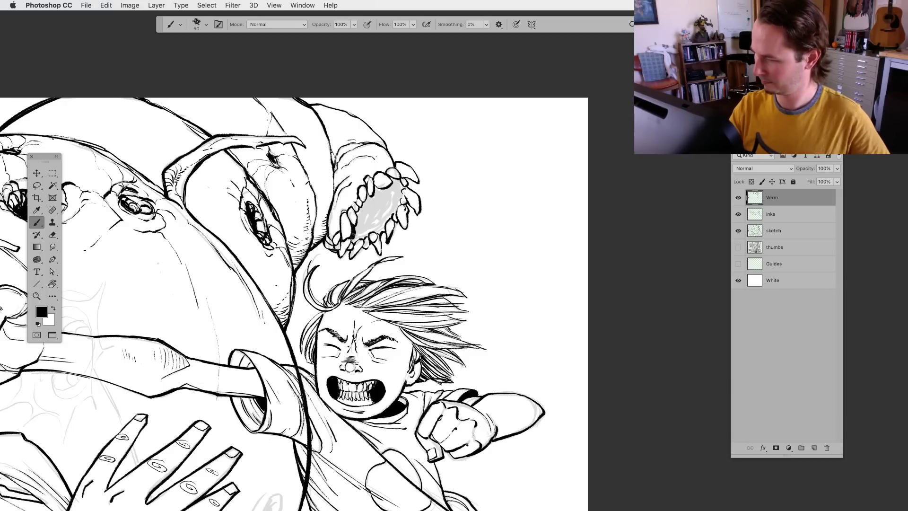
# Fill the inside of the small worm's open mouth with solid black Brush strokes between the teeth
pyautogui.moveTo(377, 223)
pyautogui.mouseDown()
pyautogui.moveTo(352, 237)
pyautogui.moveTo(378, 208)
pyautogui.mouseUp()
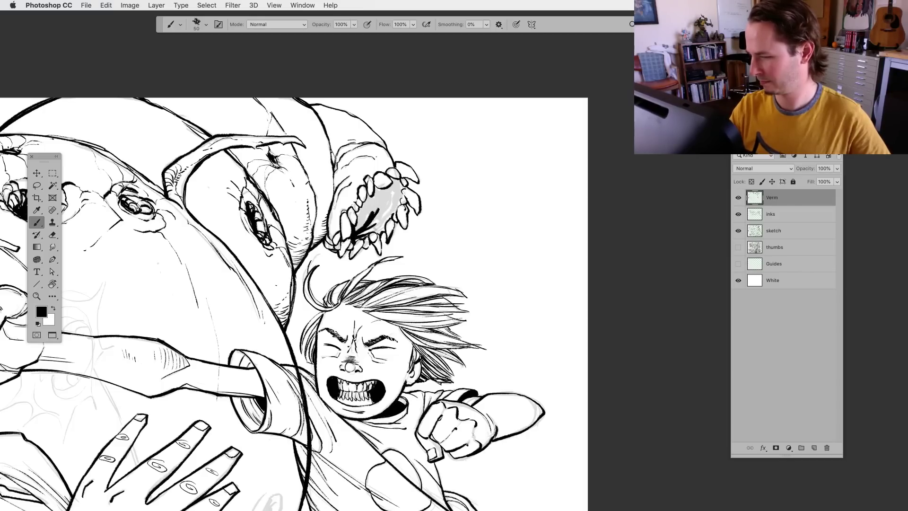
pyautogui.moveTo(370, 232)
pyautogui.mouseDown()
pyautogui.moveTo(392, 193)
pyautogui.moveTo(388, 214)
pyautogui.mouseUp()
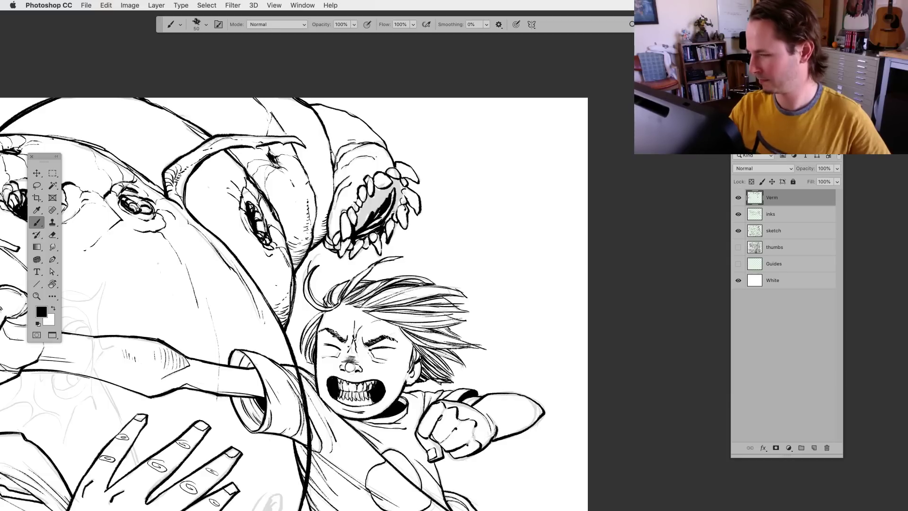
pyautogui.moveTo(383, 222); pyautogui.dragTo(397, 201)
pyautogui.moveTo(392, 212); pyautogui.dragTo(395, 187)
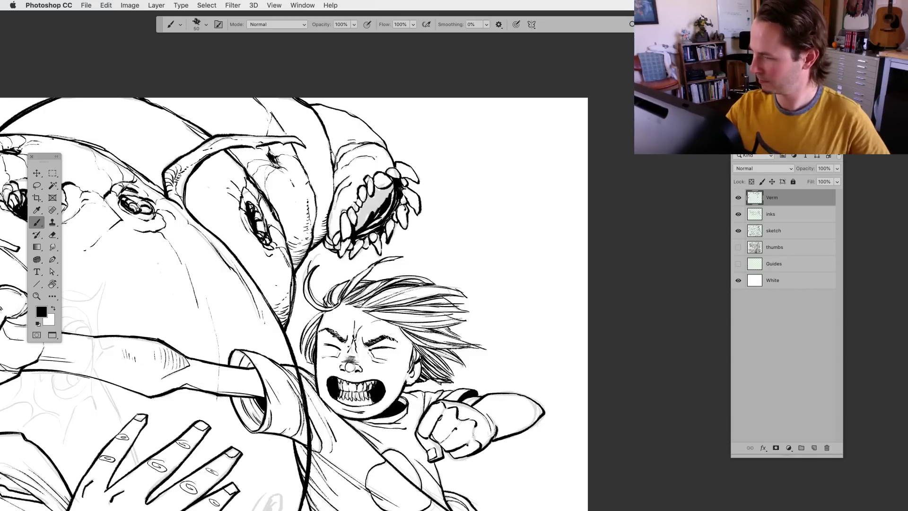
pyautogui.moveTo(384, 186); pyautogui.dragTo(372, 201)
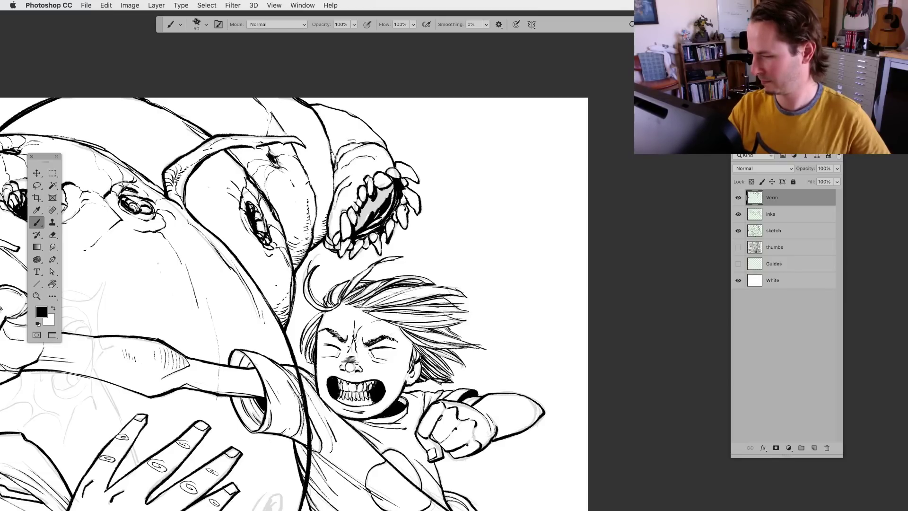
pyautogui.moveTo(361, 216)
pyautogui.mouseDown()
pyautogui.moveTo(353, 231)
pyautogui.moveTo(377, 208)
pyautogui.moveTo(376, 194)
pyautogui.moveTo(389, 194)
pyautogui.mouseUp()
pyautogui.moveTo(389, 195)
pyautogui.mouseDown()
pyautogui.moveTo(378, 201)
pyautogui.moveTo(380, 221)
pyautogui.mouseUp()
pyautogui.moveTo(391, 211); pyautogui.dragTo(381, 216)
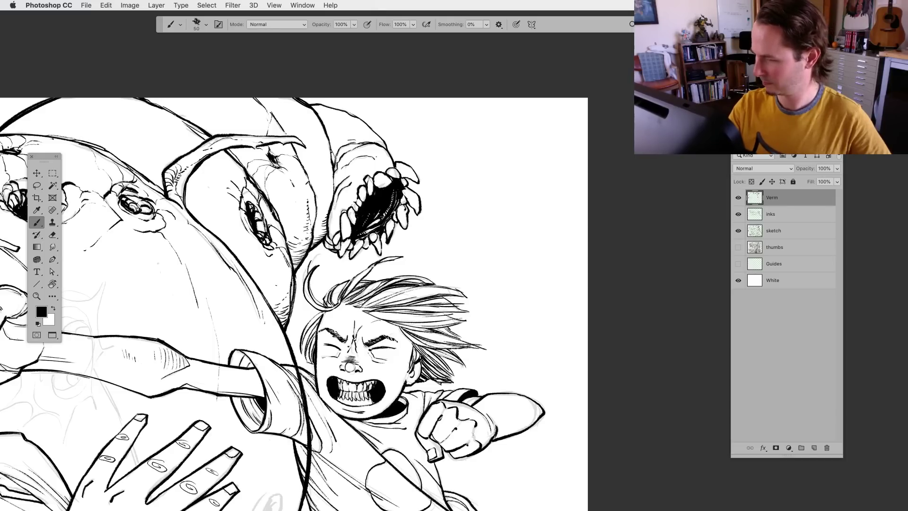
pyautogui.moveTo(366, 234); pyautogui.dragTo(377, 220)
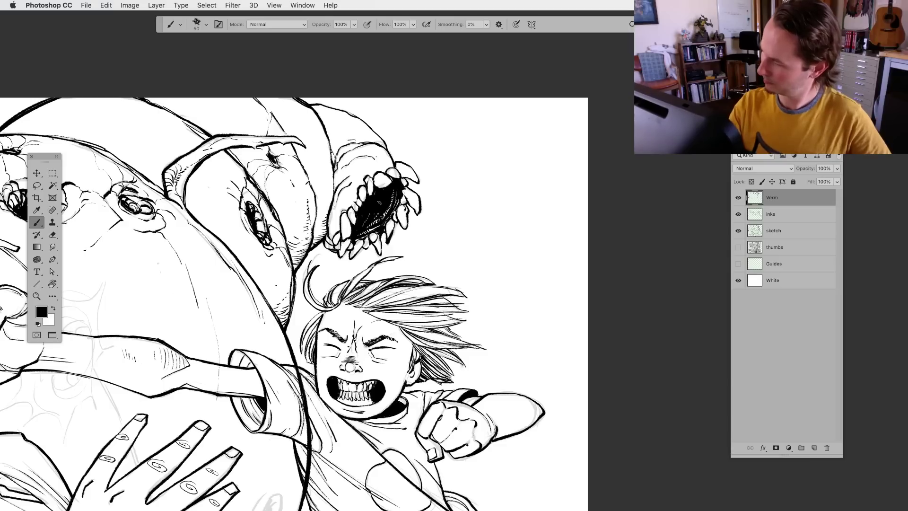
pyautogui.press('super+space')
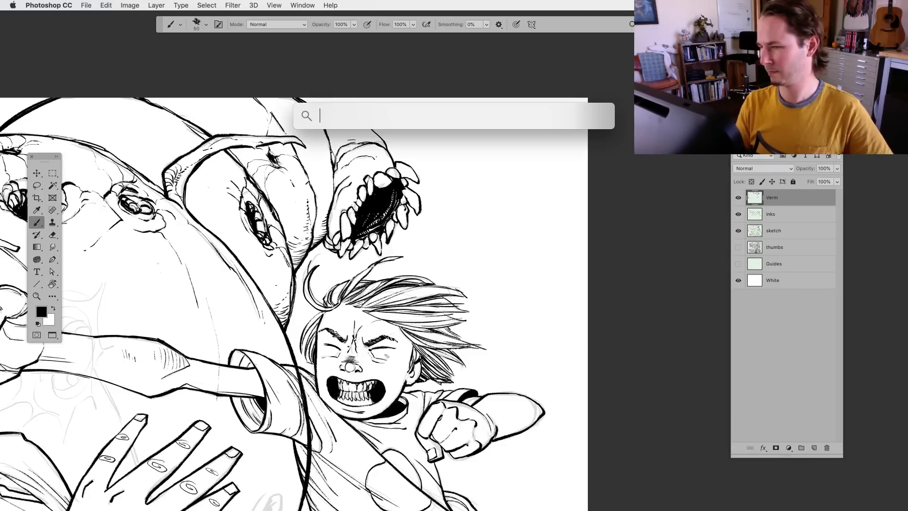
pyautogui.press('Escape')
# Ink rows of short hatching on the background worms' bodies above the curved horn at the top of the panel
pyautogui.moveTo(390, 389); pyautogui.dragTo(388, 358)
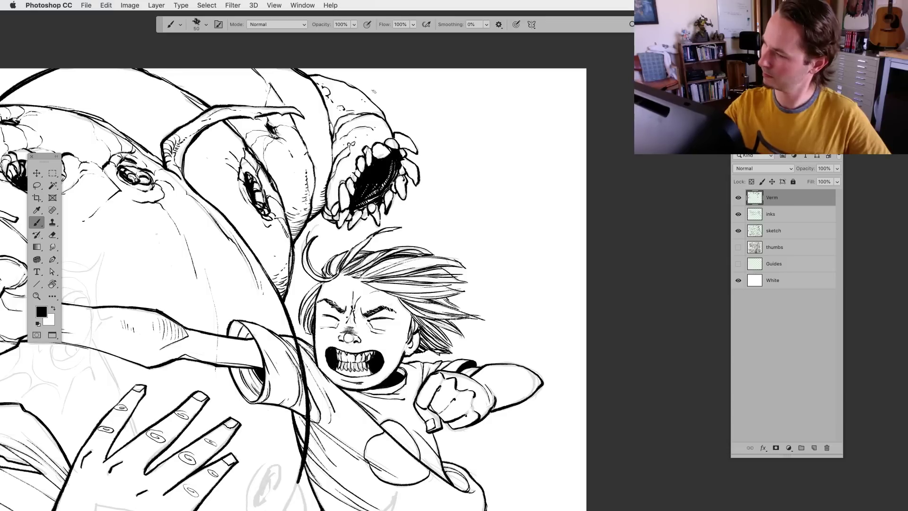
pyautogui.moveTo(275, 82)
pyautogui.mouseDown()
pyautogui.moveTo(270, 91)
pyautogui.moveTo(307, 97)
pyautogui.mouseUp()
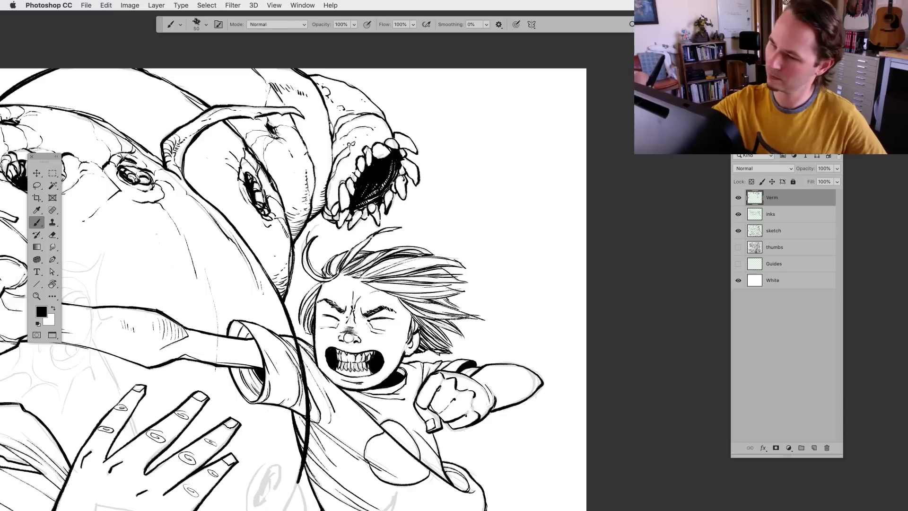
pyautogui.moveTo(94, 108)
pyautogui.mouseDown()
pyautogui.moveTo(128, 119)
pyautogui.moveTo(159, 113)
pyautogui.mouseUp()
pyautogui.moveTo(137, 103); pyautogui.dragTo(154, 110)
pyautogui.moveTo(143, 93)
pyautogui.mouseDown()
pyautogui.moveTo(158, 107)
pyautogui.moveTo(199, 112)
pyautogui.moveTo(228, 96)
pyautogui.mouseUp()
pyautogui.moveTo(214, 81)
pyautogui.mouseDown()
pyautogui.moveTo(232, 99)
pyautogui.moveTo(240, 91)
pyautogui.mouseUp()
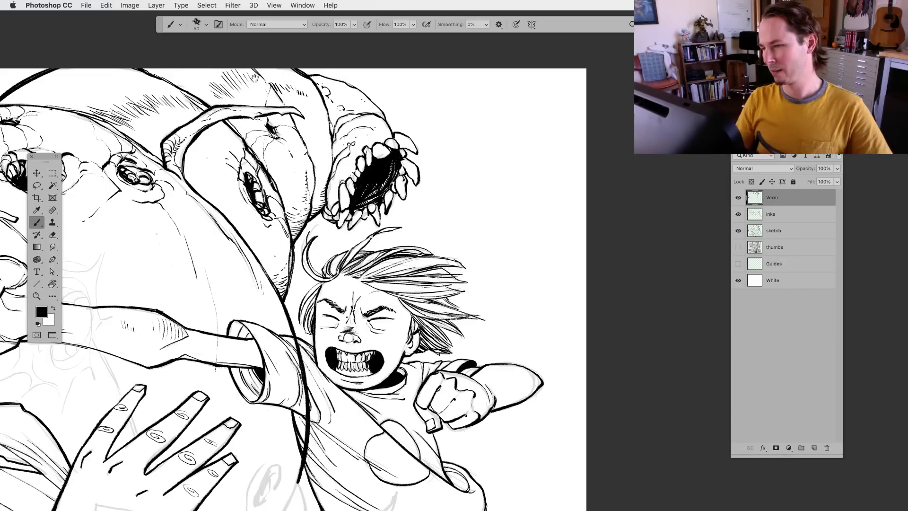
# Ink the big worm's lower eye beside the spread hand, with its surrounding wrinkles, and the body edge curving below it
pyautogui.moveTo(345, 398); pyautogui.dragTo(404, 361)
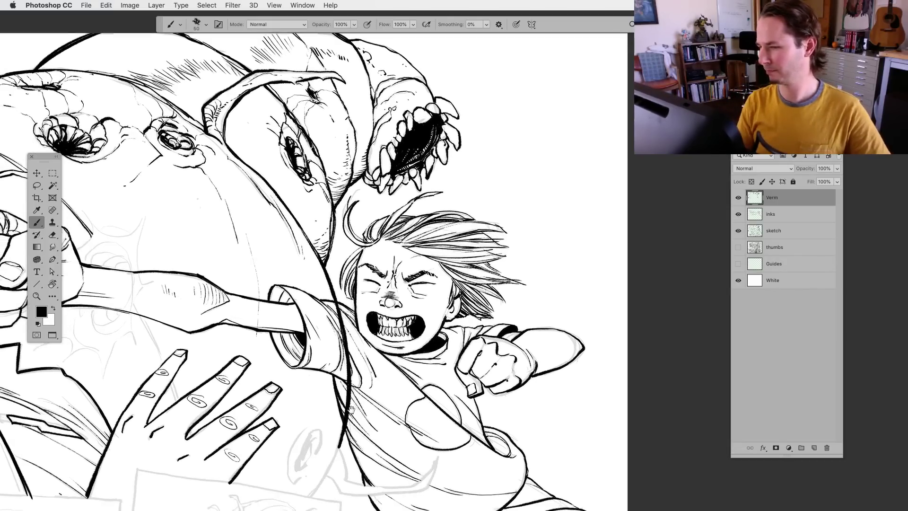
pyautogui.moveTo(301, 486); pyautogui.dragTo(375, 276)
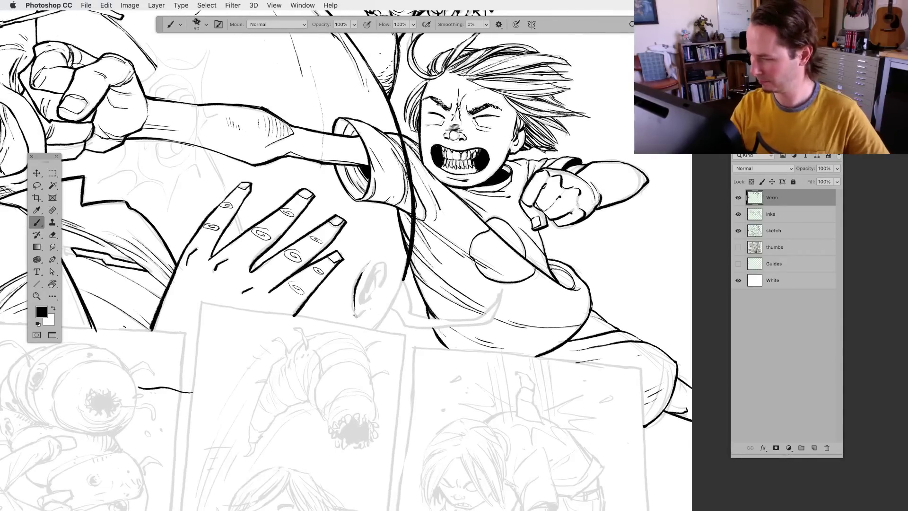
pyautogui.moveTo(358, 311)
pyautogui.mouseDown()
pyautogui.moveTo(353, 319)
pyautogui.moveTo(357, 305)
pyautogui.mouseUp()
pyautogui.moveTo(376, 265); pyautogui.dragTo(388, 260)
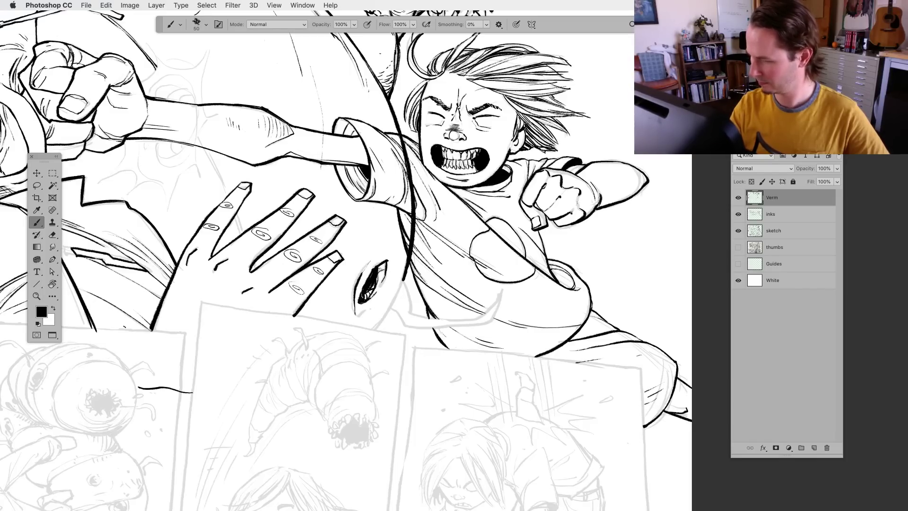
pyautogui.moveTo(393, 257); pyautogui.dragTo(384, 271)
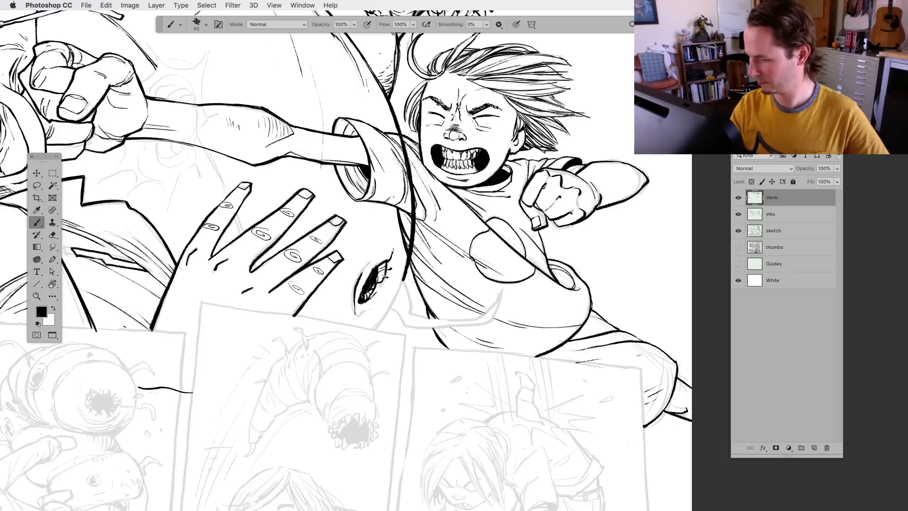
pyautogui.moveTo(388, 287); pyautogui.dragTo(383, 296)
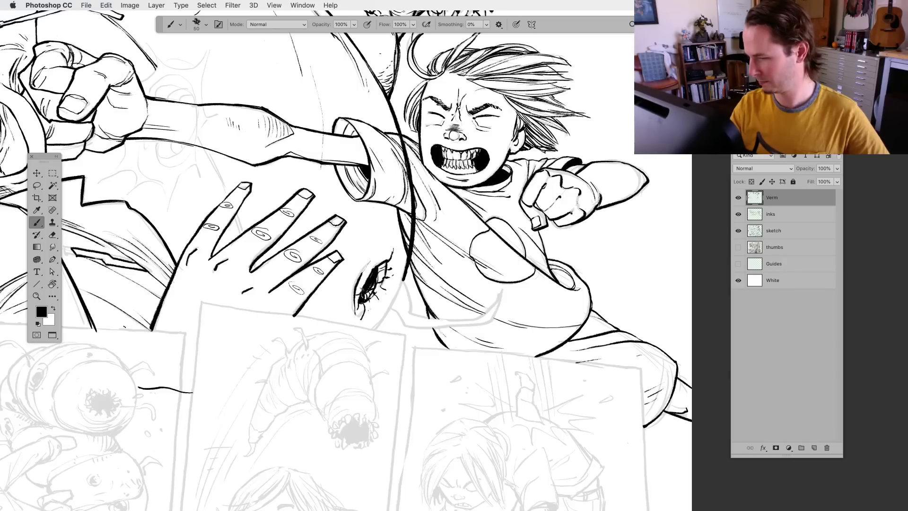
pyautogui.moveTo(361, 297); pyautogui.dragTo(354, 304)
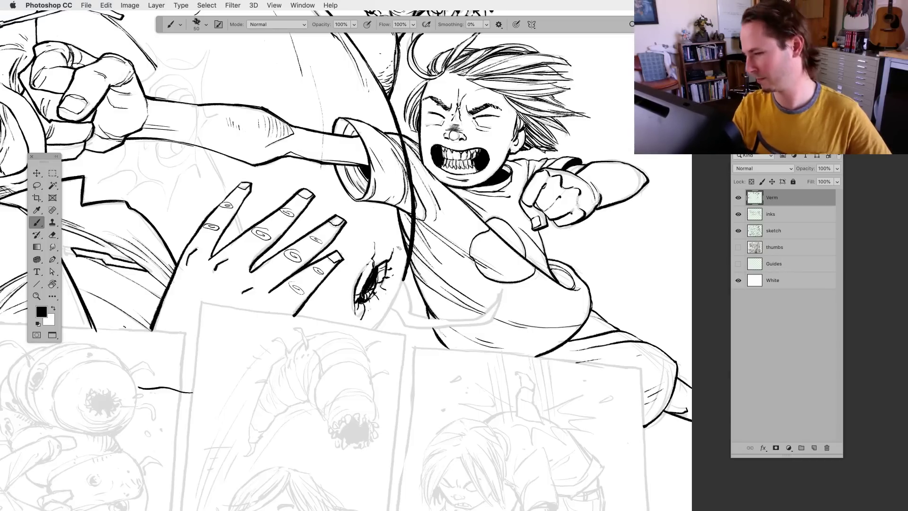
pyautogui.scroll(1, 375, 398)
pyautogui.moveTo(406, 267); pyautogui.dragTo(376, 324)
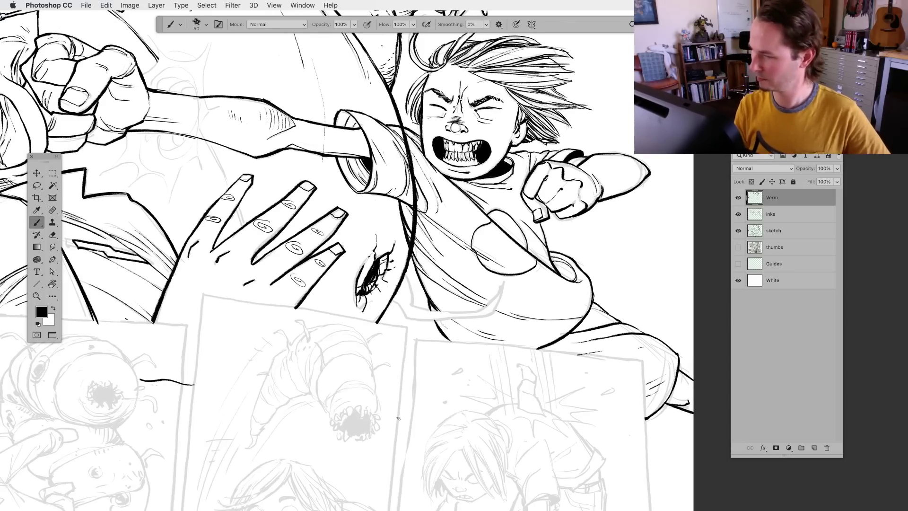
# Ink the curved pointed horn sticking out beside the big worm's lower eye, rotating the canvas for its strokes
pyautogui.press('r')
pyautogui.moveTo(415, 436)
pyautogui.mouseDown()
pyautogui.moveTo(303, 397)
pyautogui.moveTo(233, 355)
pyautogui.moveTo(227, 324)
pyautogui.mouseUp()
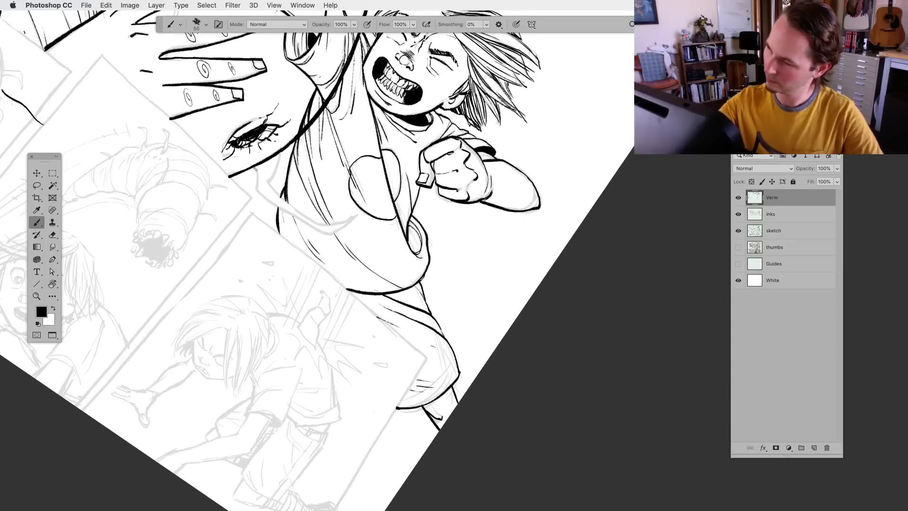
pyautogui.moveTo(256, 165); pyautogui.dragTo(258, 189)
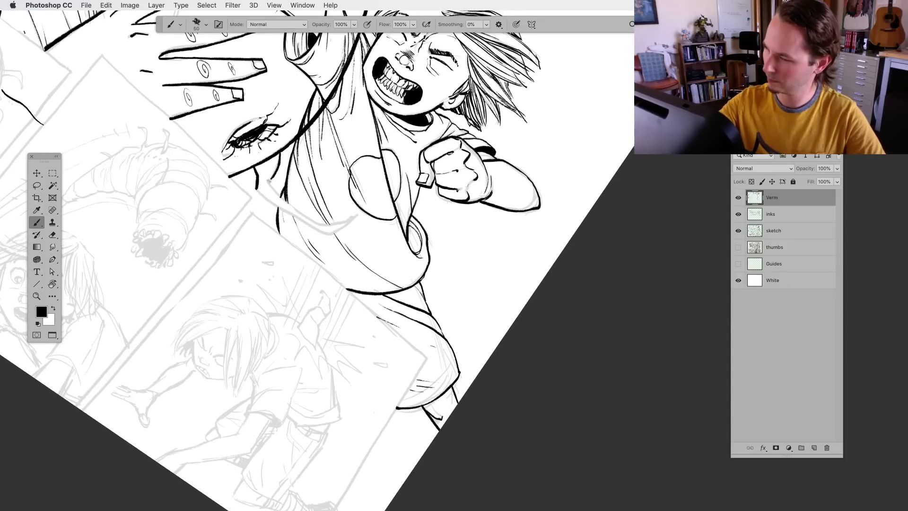
pyautogui.press('r')
pyautogui.moveTo(289, 419)
pyautogui.mouseDown()
pyautogui.moveTo(211, 347)
pyautogui.moveTo(208, 310)
pyautogui.mouseUp()
pyautogui.moveTo(327, 90); pyautogui.dragTo(362, 170)
pyautogui.moveTo(340, 92); pyautogui.dragTo(362, 159)
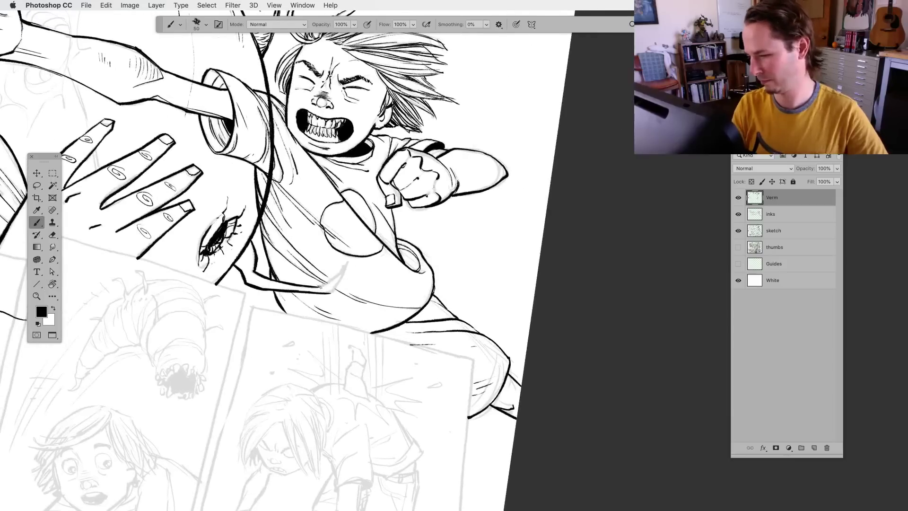
pyautogui.moveTo(321, 286)
pyautogui.mouseDown()
pyautogui.moveTo(346, 263)
pyautogui.moveTo(338, 284)
pyautogui.mouseUp()
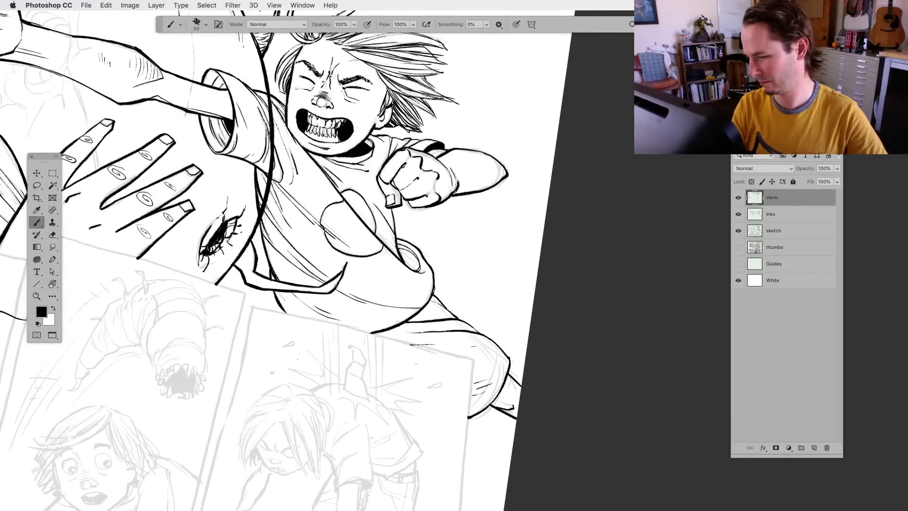
pyautogui.moveTo(293, 378); pyautogui.dragTo(269, 316)
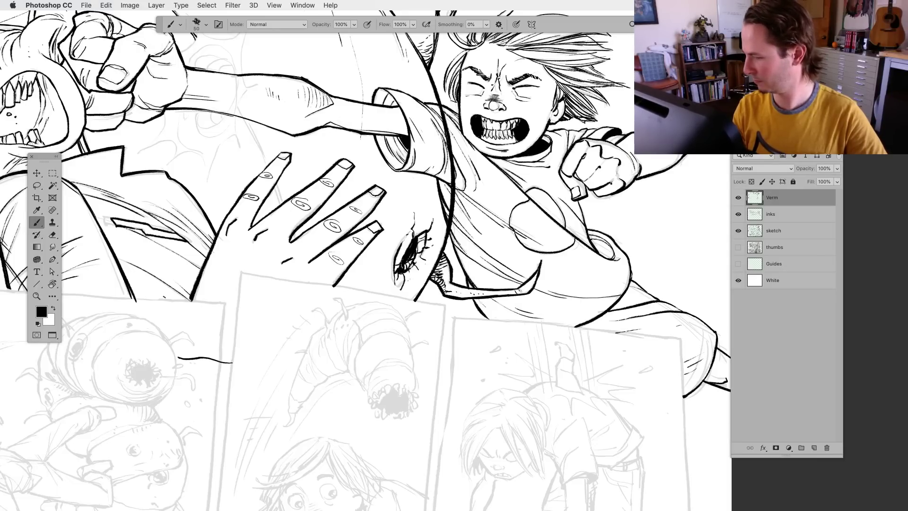
# Ink the concentric impact rings around the wrist of the punching arm
pyautogui.moveTo(393, 319); pyautogui.dragTo(409, 438)
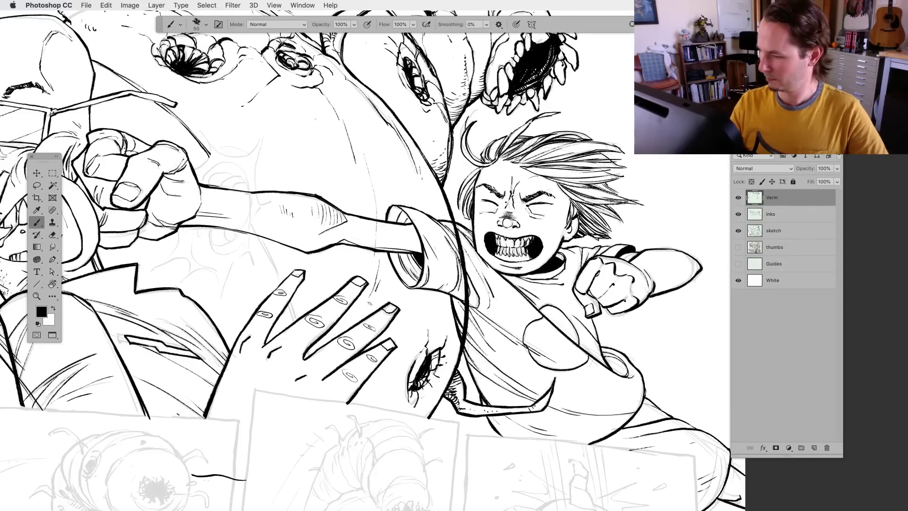
pyautogui.moveTo(370, 310); pyautogui.dragTo(414, 401)
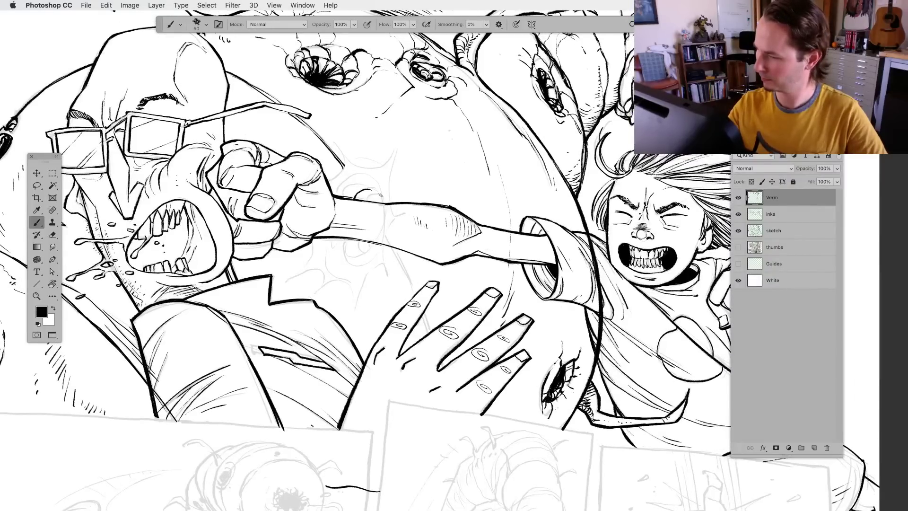
pyautogui.moveTo(381, 214)
pyautogui.mouseDown()
pyautogui.moveTo(378, 194)
pyautogui.moveTo(344, 191)
pyautogui.mouseUp()
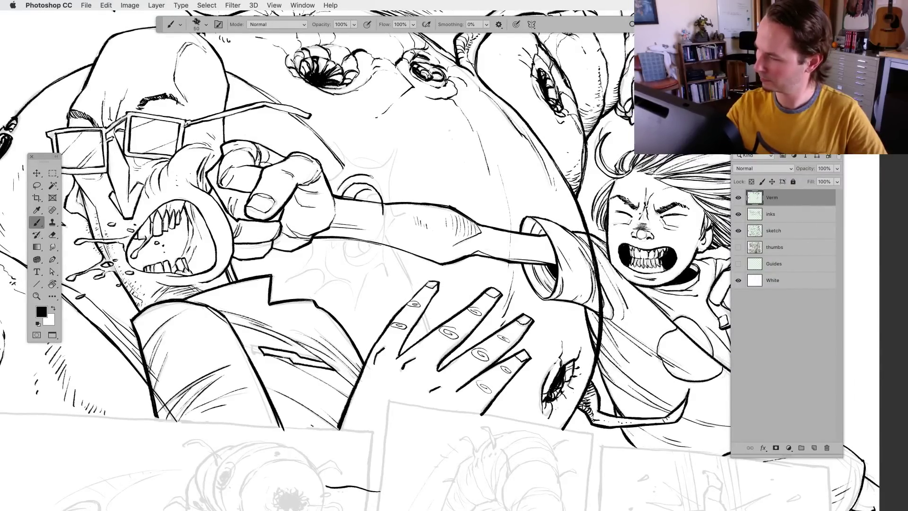
pyautogui.moveTo(373, 178)
pyautogui.mouseDown()
pyautogui.moveTo(384, 230)
pyautogui.moveTo(375, 254)
pyautogui.moveTo(351, 262)
pyautogui.moveTo(339, 241)
pyautogui.moveTo(354, 259)
pyautogui.moveTo(372, 253)
pyautogui.moveTo(385, 221)
pyautogui.mouseUp()
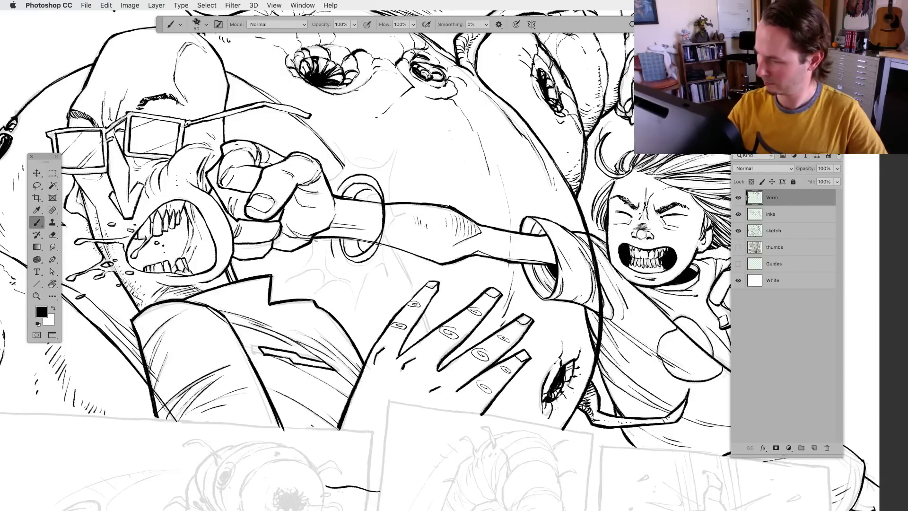
# Ink the spiky impact burst around the wrist rings and the thin body line running from the forearm to the spread hand
pyautogui.moveTo(303, 267)
pyautogui.mouseDown()
pyautogui.moveTo(287, 282)
pyautogui.moveTo(316, 269)
pyautogui.moveTo(306, 295)
pyautogui.moveTo(350, 283)
pyautogui.moveTo(358, 322)
pyautogui.moveTo(367, 281)
pyautogui.moveTo(389, 270)
pyautogui.moveTo(387, 248)
pyautogui.moveTo(408, 218)
pyautogui.moveTo(390, 195)
pyautogui.moveTo(391, 158)
pyautogui.mouseUp()
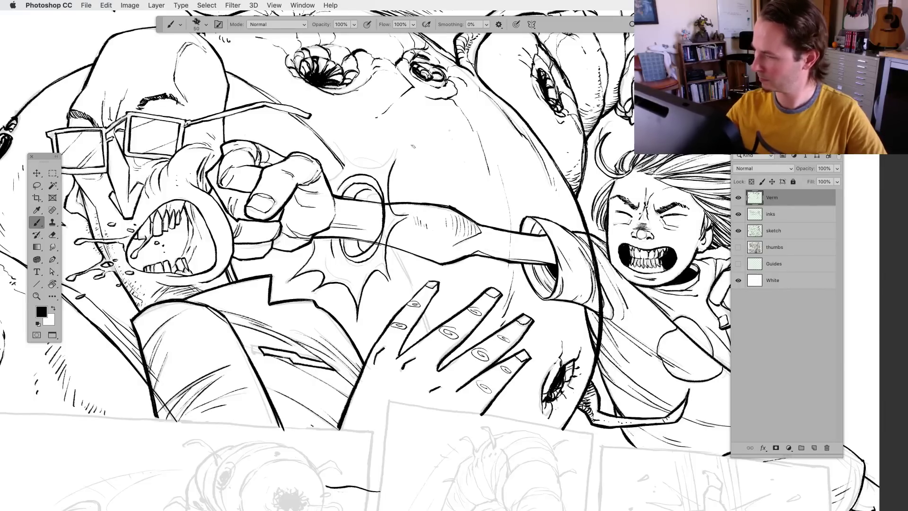
pyautogui.moveTo(327, 250); pyautogui.dragTo(337, 277)
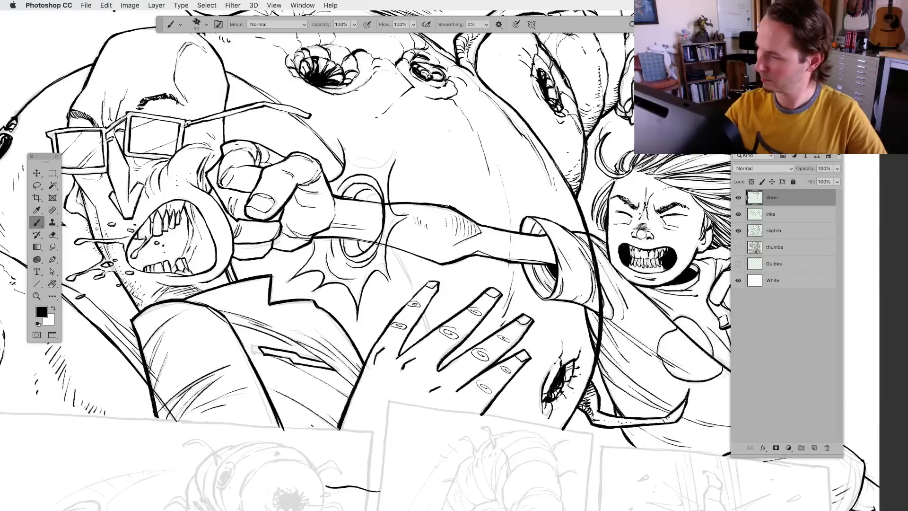
pyautogui.moveTo(342, 147)
pyautogui.mouseDown()
pyautogui.moveTo(369, 169)
pyautogui.moveTo(396, 150)
pyautogui.mouseUp()
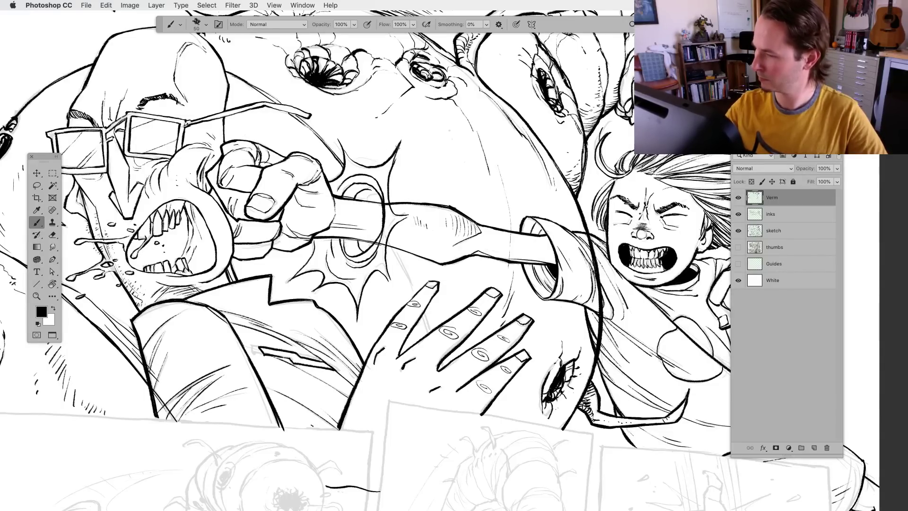
pyautogui.click(37, 185)
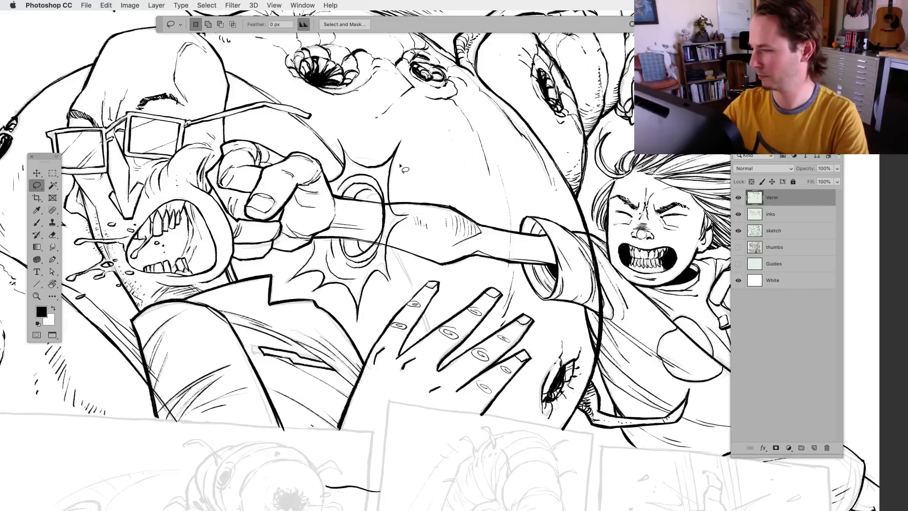
pyautogui.press('b')
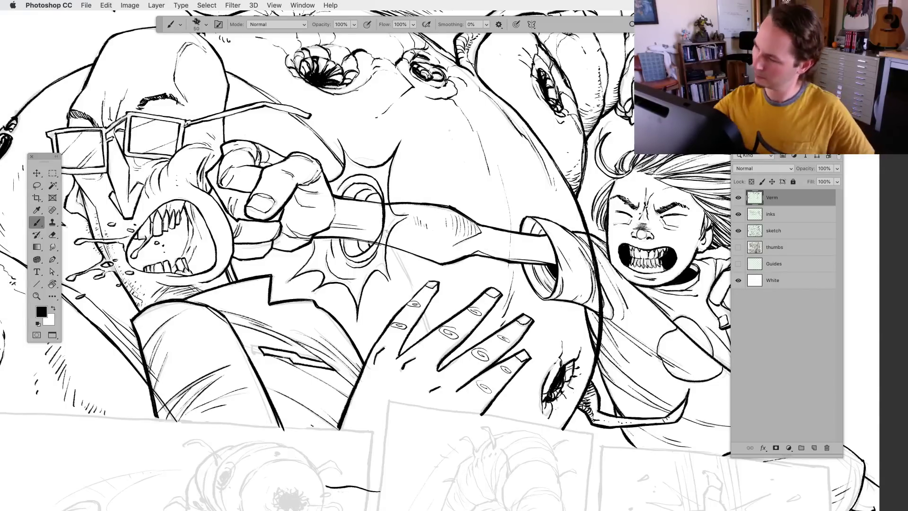
pyautogui.moveTo(389, 245); pyautogui.dragTo(430, 335)
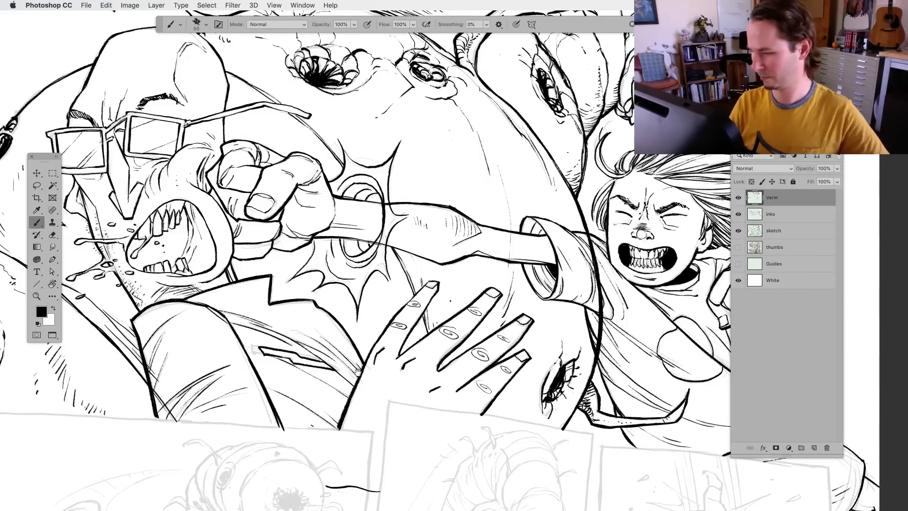
# Add short hatching to the worm behind the man with glasses, beside its dark eye
pyautogui.moveTo(358, 370); pyautogui.dragTo(390, 384)
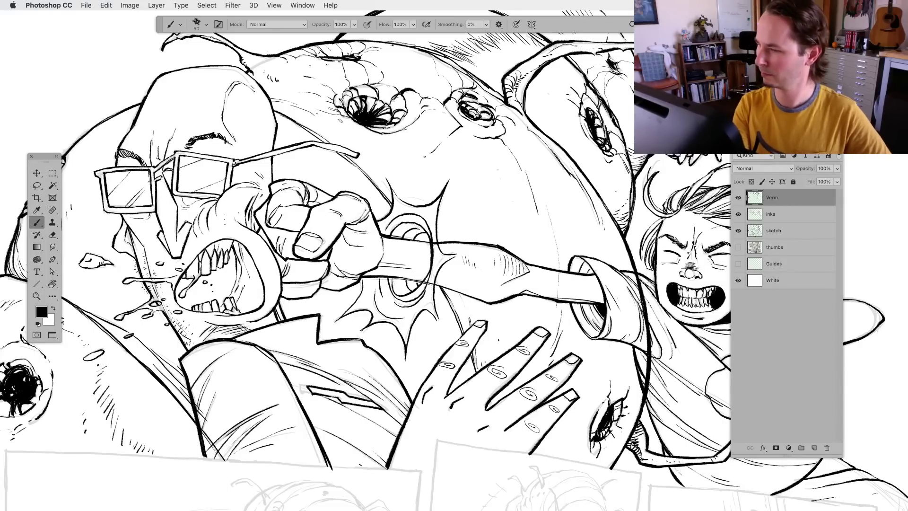
pyautogui.moveTo(334, 124); pyautogui.dragTo(466, 79)
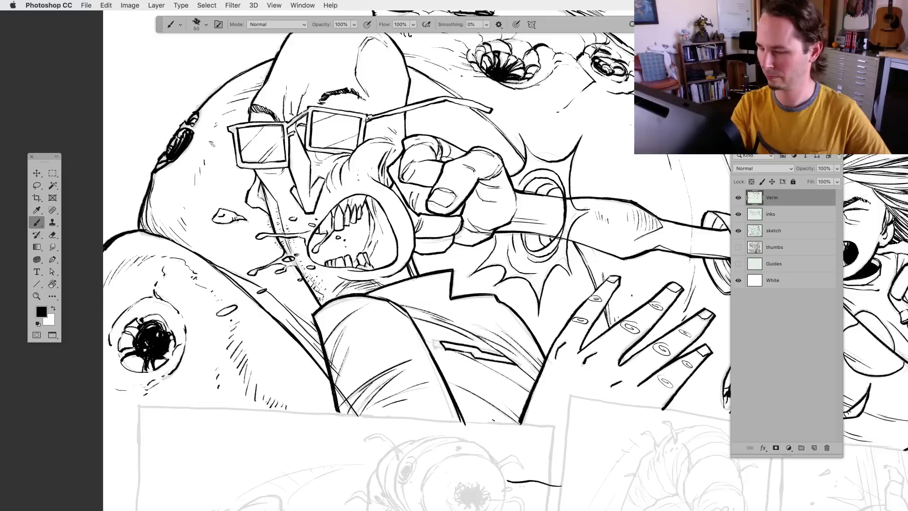
pyautogui.moveTo(211, 144); pyautogui.dragTo(200, 160)
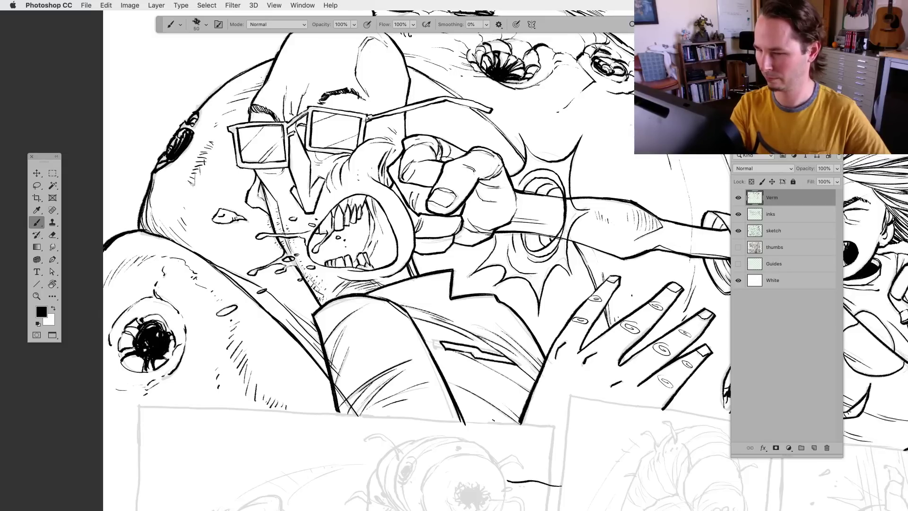
# Check the inked line art on the full page by briefly hiding the sketch layer, and show the sketch again
pyautogui.moveTo(464, 448); pyautogui.dragTo(331, 414)
pyautogui.press('super+0')
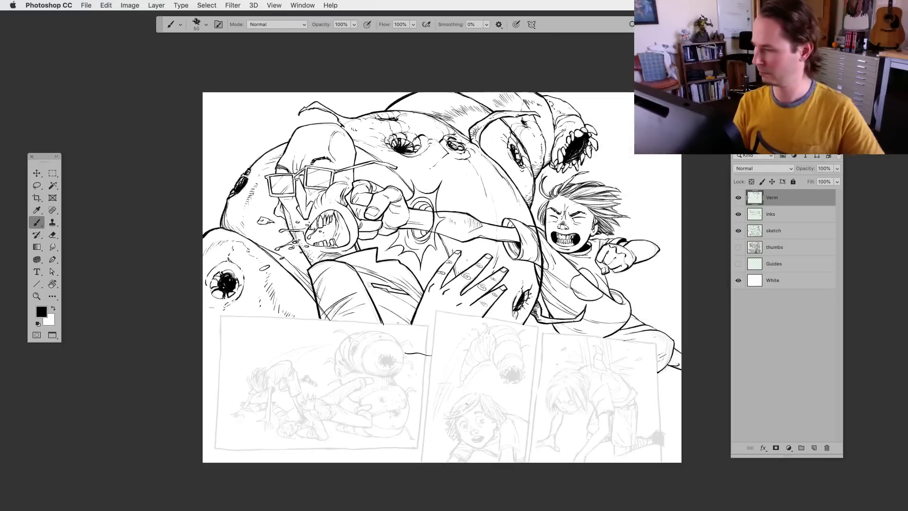
pyautogui.moveTo(463, 416); pyautogui.dragTo(419, 401)
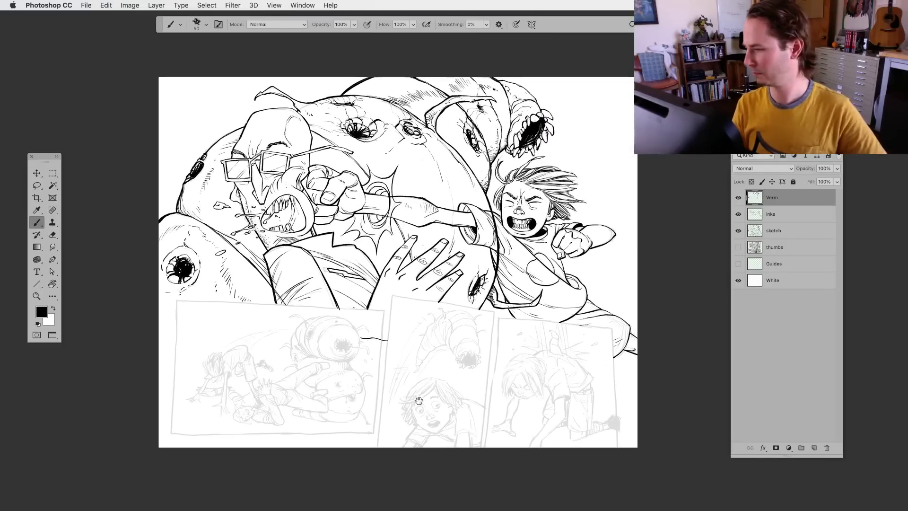
pyautogui.click(739, 232)
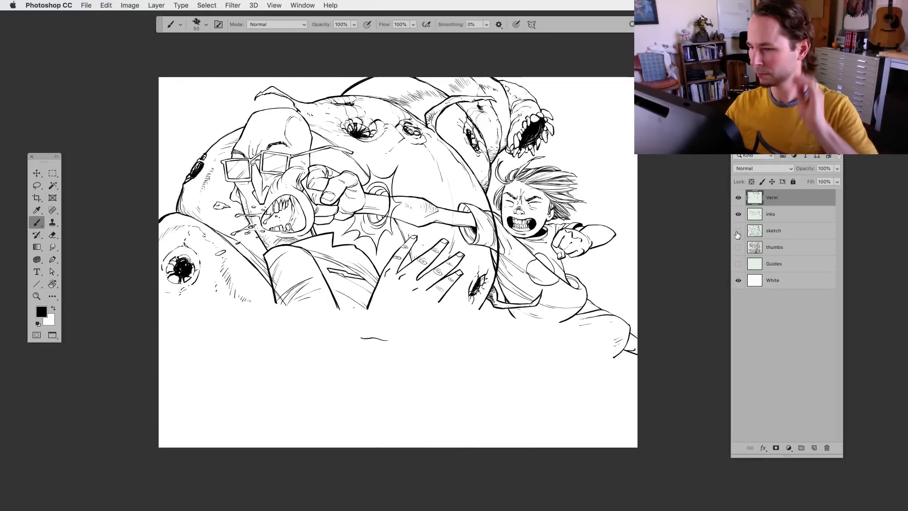
pyautogui.click(738, 231)
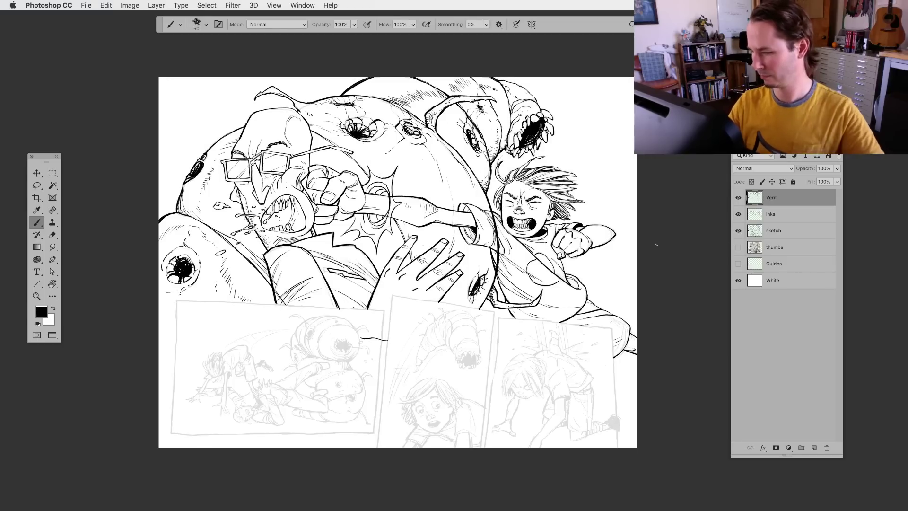
# Delete the stray ink line crossing the gutter between the first two lower panels using a rectangular selection
pyautogui.click(53, 173)
pyautogui.moveTo(355, 329); pyautogui.dragTo(403, 364)
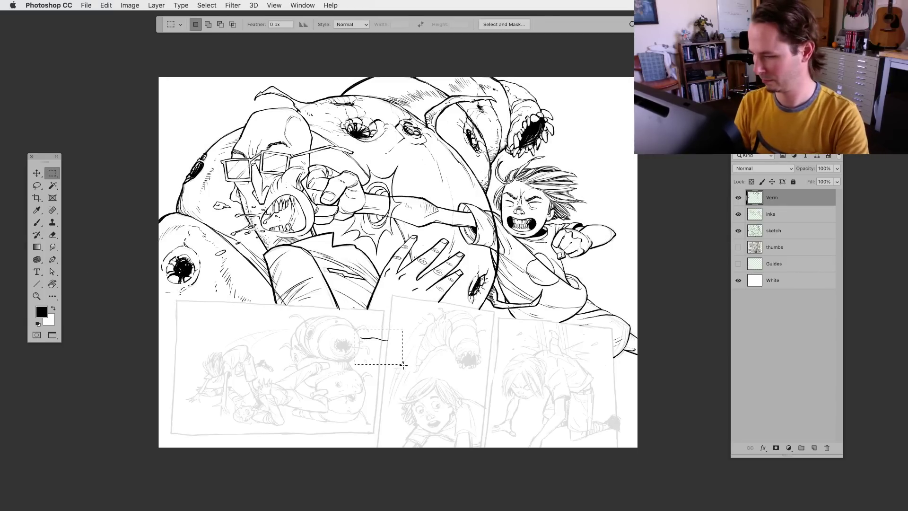
pyautogui.click(404, 370)
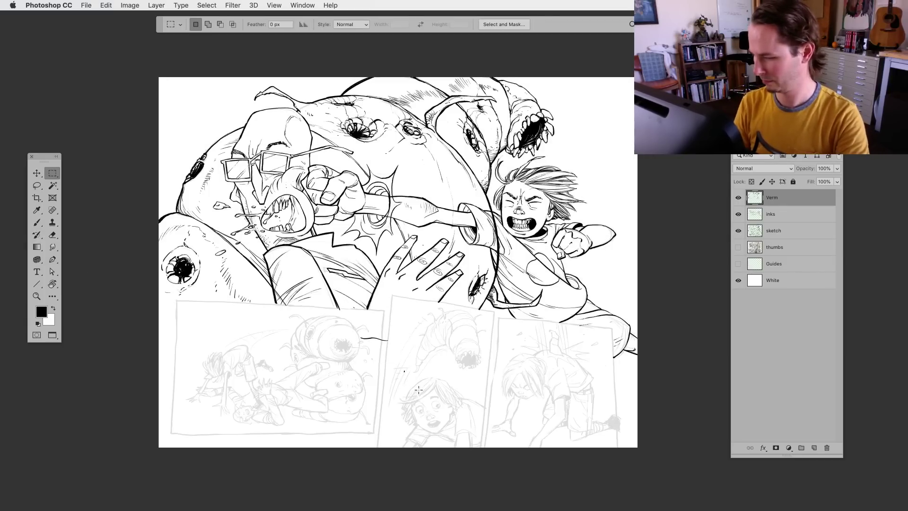
# Add a new layer directly above the inks layer and name it "borders"
pyautogui.click(752, 216)
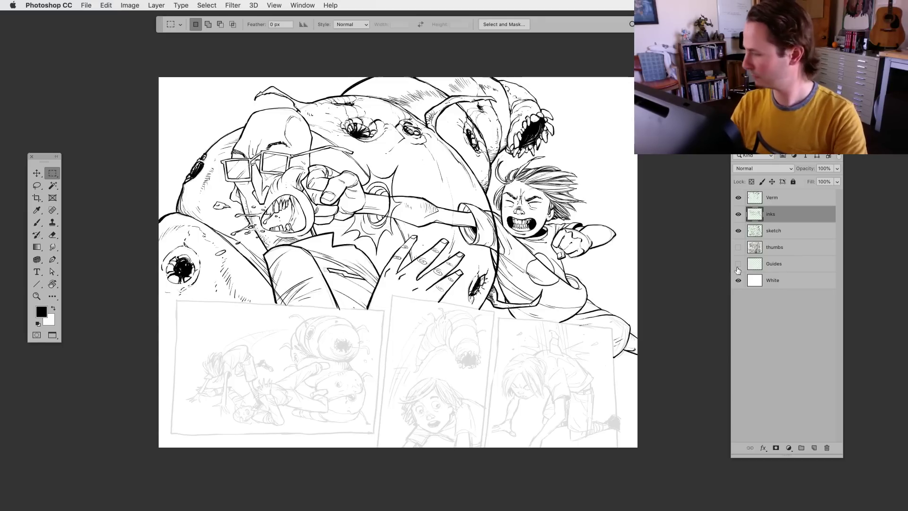
pyautogui.click(814, 448)
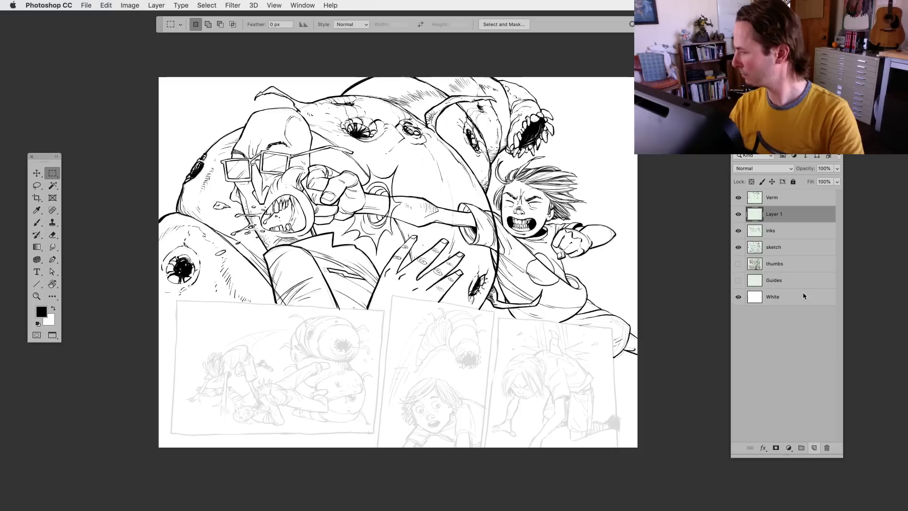
pyautogui.doubleClick(774, 215)
pyautogui.write('border')
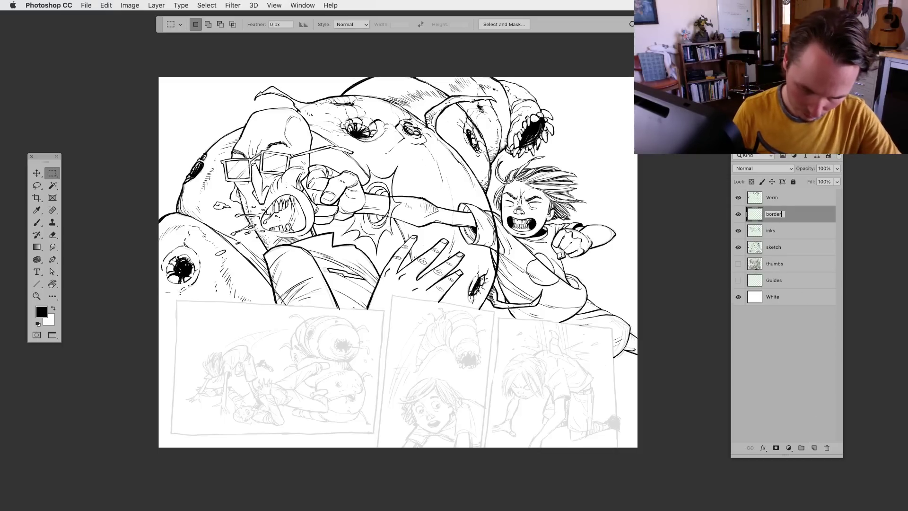
pyautogui.write('s')
pyautogui.press('Return')
# Ink the frame of the first lower panel and the left edge of the middle panel with the Brush, following the sketch
pyautogui.click(37, 222)
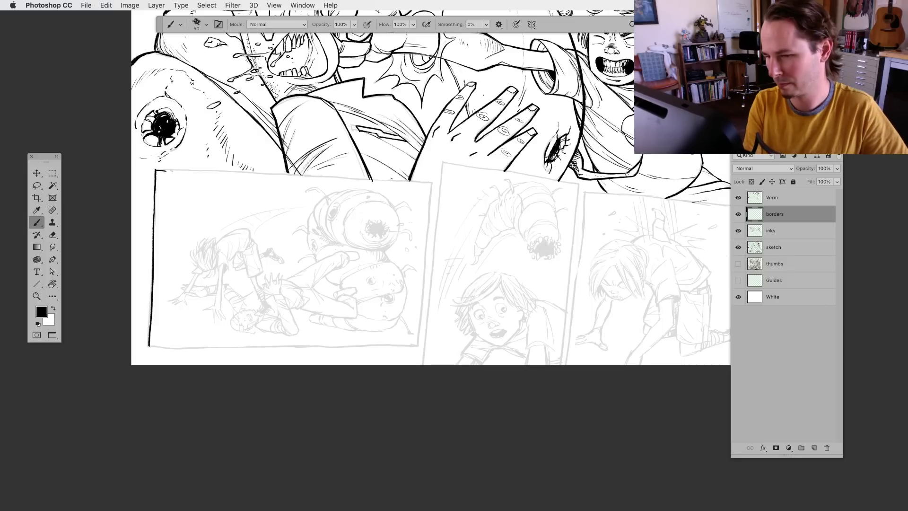
pyautogui.moveTo(156, 170); pyautogui.dragTo(236, 174)
pyautogui.hotkey('ctrl', 'z')
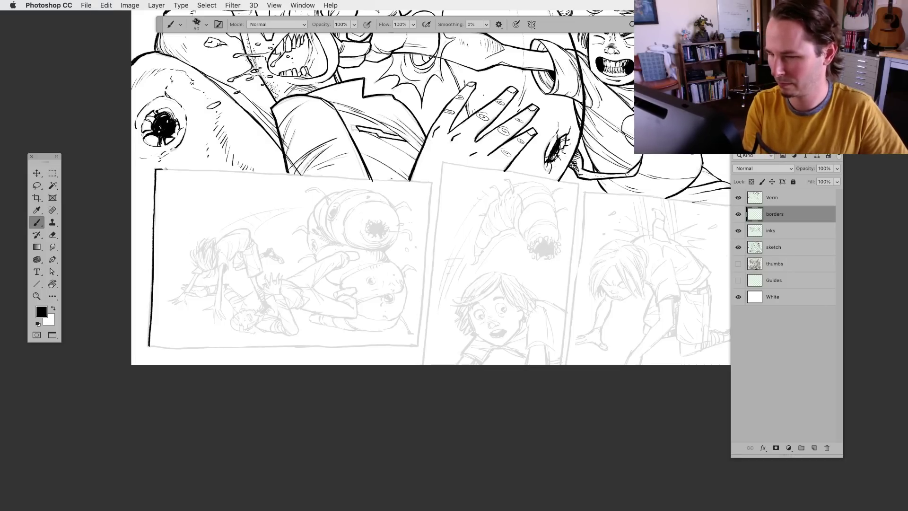
pyautogui.moveTo(158, 170)
pyautogui.mouseDown()
pyautogui.moveTo(431, 184)
pyautogui.moveTo(416, 347)
pyautogui.mouseUp()
pyautogui.moveTo(443, 161); pyautogui.dragTo(422, 365)
pyautogui.moveTo(148, 346)
pyautogui.mouseDown()
pyautogui.moveTo(406, 345)
pyautogui.moveTo(418, 368)
pyautogui.moveTo(241, 353)
pyautogui.mouseUp()
# Ink the middle panel's top and right edges and the third panel's left, top and right edges
pyautogui.moveTo(249, 145)
pyautogui.mouseDown()
pyautogui.moveTo(385, 167)
pyautogui.moveTo(369, 347)
pyautogui.mouseUp()
pyautogui.moveTo(391, 174); pyautogui.dragTo(375, 347)
pyautogui.moveTo(391, 174); pyautogui.dragTo(491, 183)
pyautogui.press('super+z')
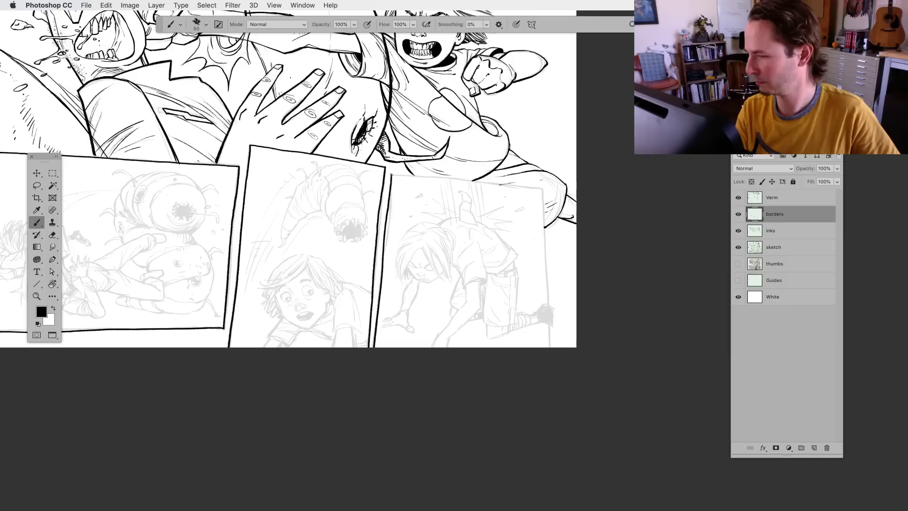
pyautogui.moveTo(391, 174)
pyautogui.mouseDown()
pyautogui.moveTo(543, 190)
pyautogui.moveTo(550, 347)
pyautogui.mouseUp()
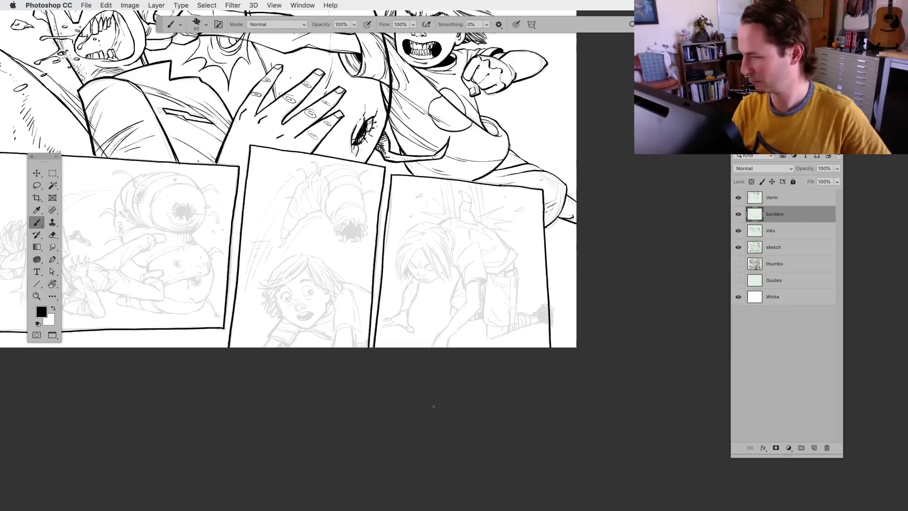
# Make the inks layer active again and look over the lower panels and the whole page
pyautogui.moveTo(367, 354)
pyautogui.mouseDown()
pyautogui.moveTo(381, 371)
pyautogui.moveTo(488, 385)
pyautogui.mouseUp()
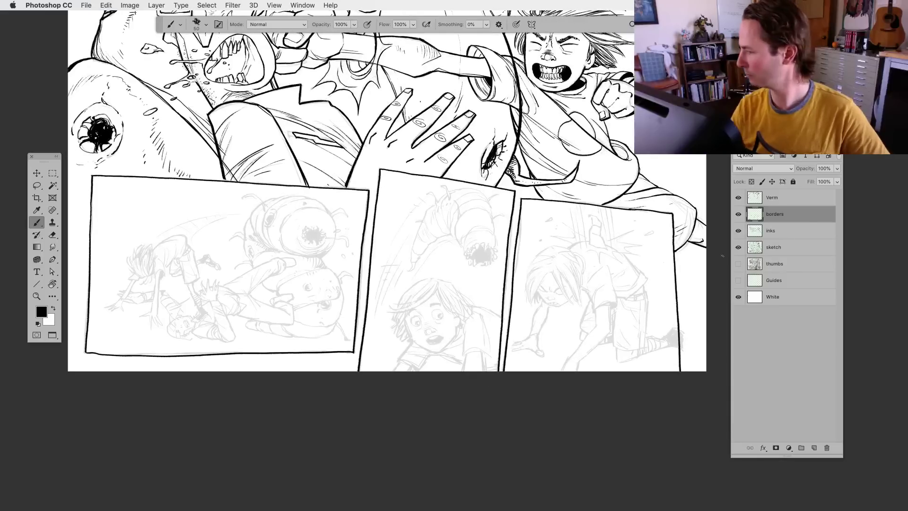
pyautogui.click(761, 232)
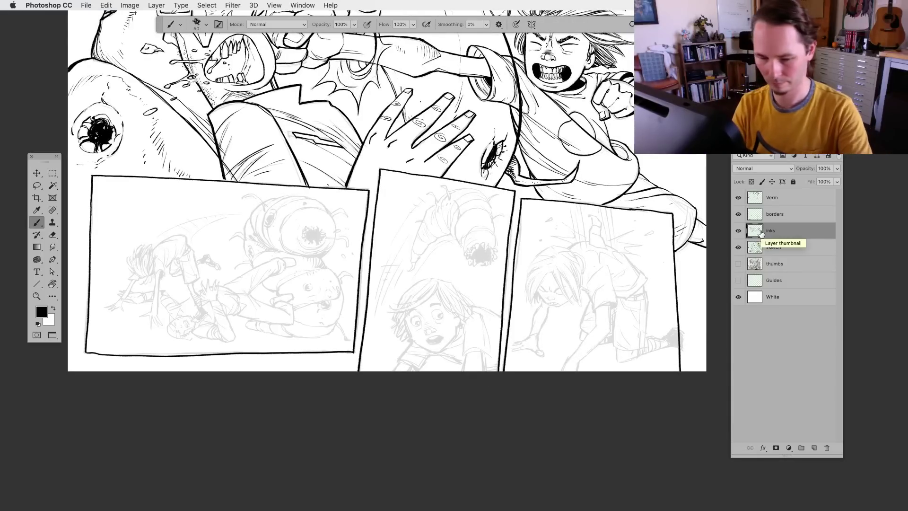
pyautogui.press('super+plus')
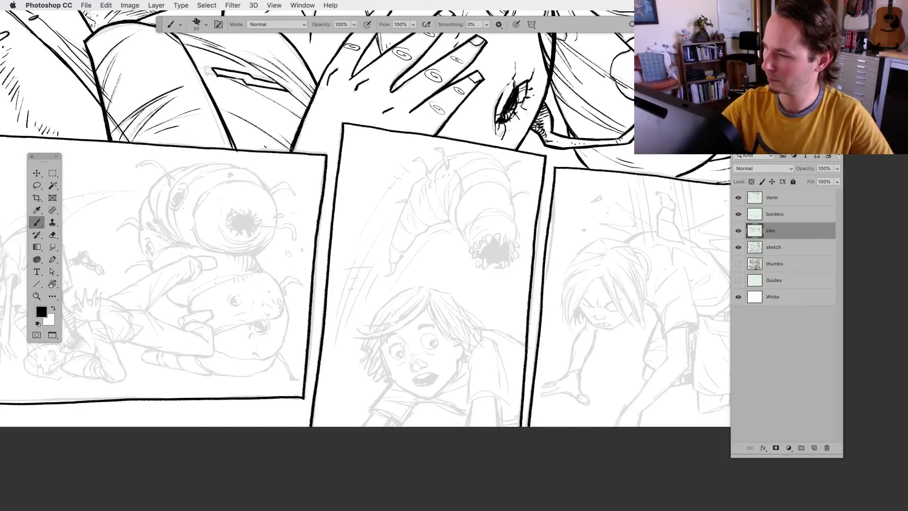
pyautogui.moveTo(325, 310); pyautogui.dragTo(282, 320)
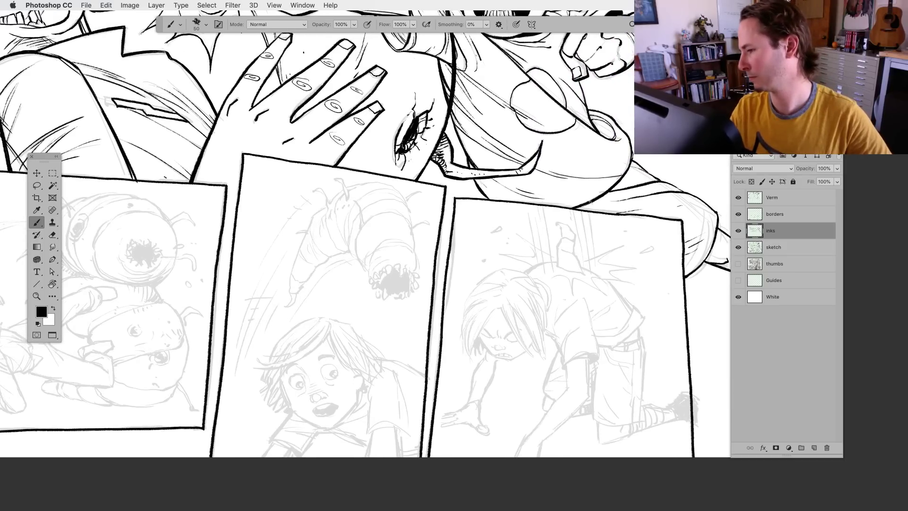
pyautogui.moveTo(563, 273); pyautogui.dragTo(439, 349)
pyautogui.press('super+minus')
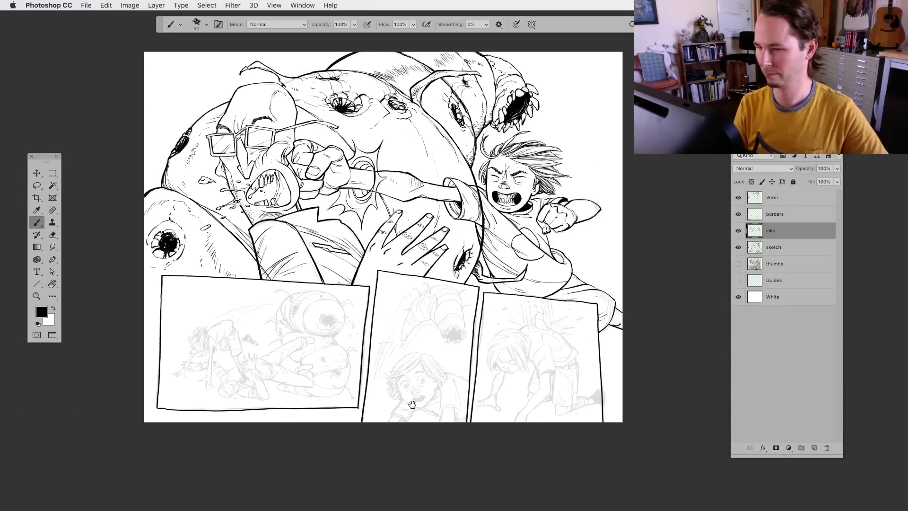
pyautogui.moveTo(400, 399); pyautogui.dragTo(352, 393)
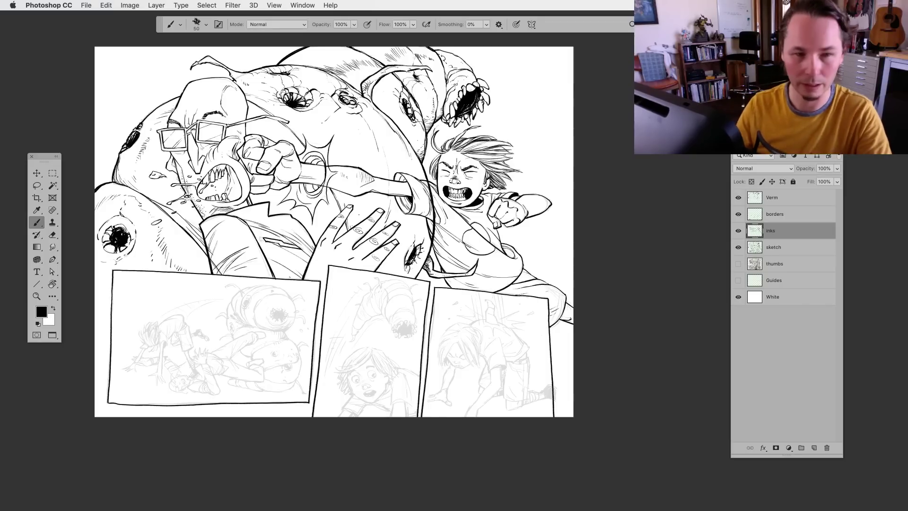
# Hide the panels and highlight the question about what comes next after Shapes in the YouTube live chat
pyautogui.press('Tab')
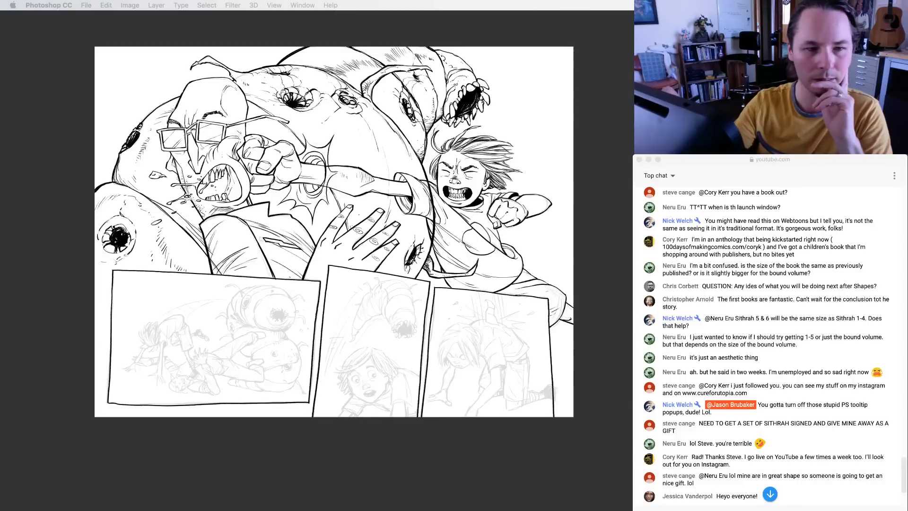
pyautogui.click(804, 286)
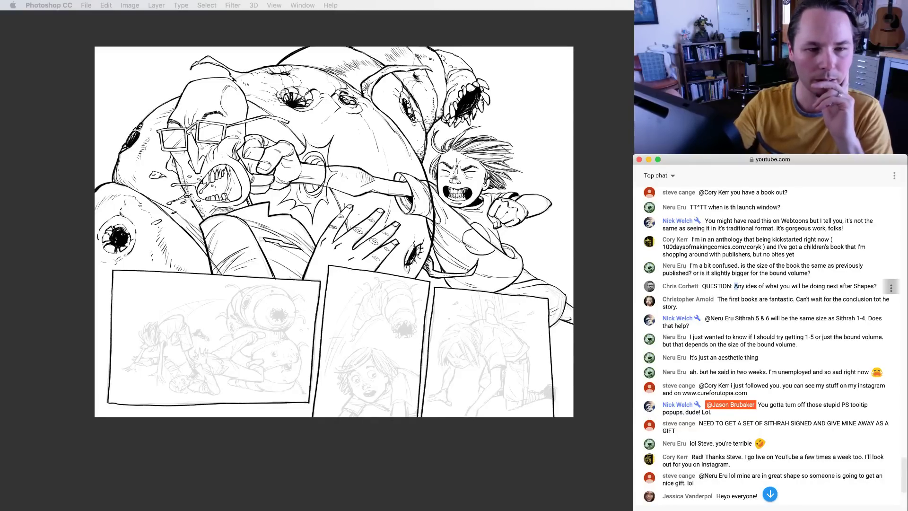
pyautogui.moveTo(734, 286); pyautogui.dragTo(877, 286)
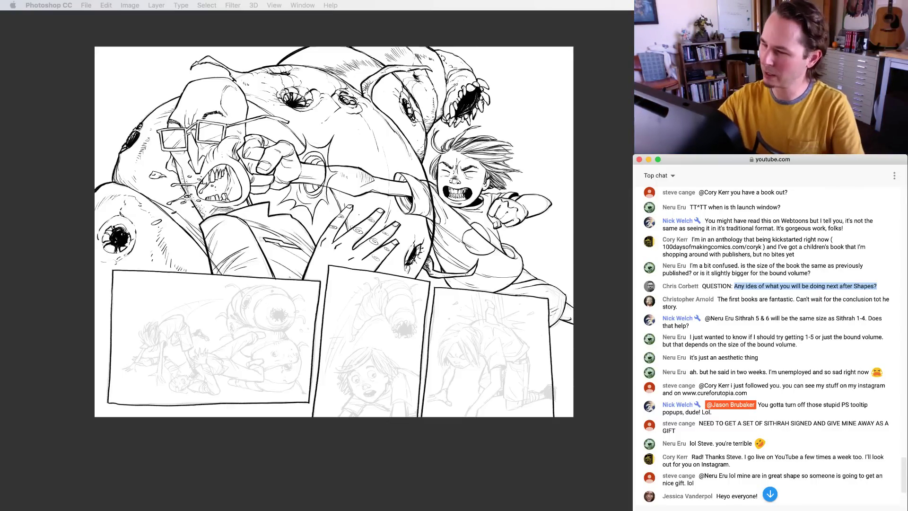
# Return to the comic page in Photoshop and switch to the Lasso tool
pyautogui.click(356, 183)
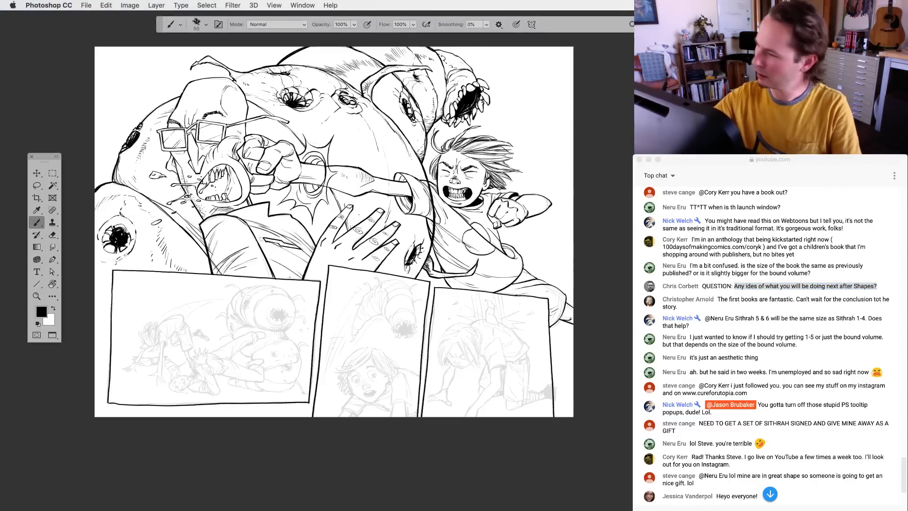
pyautogui.press('super+comma')
pyautogui.press('super+comma')
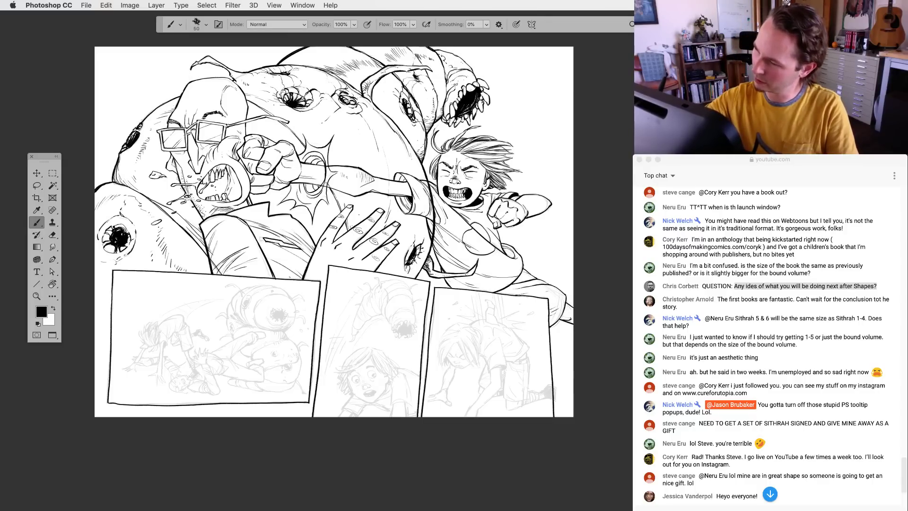
pyautogui.click(38, 186)
pyautogui.press('super+plus')
pyautogui.press('super+plus')
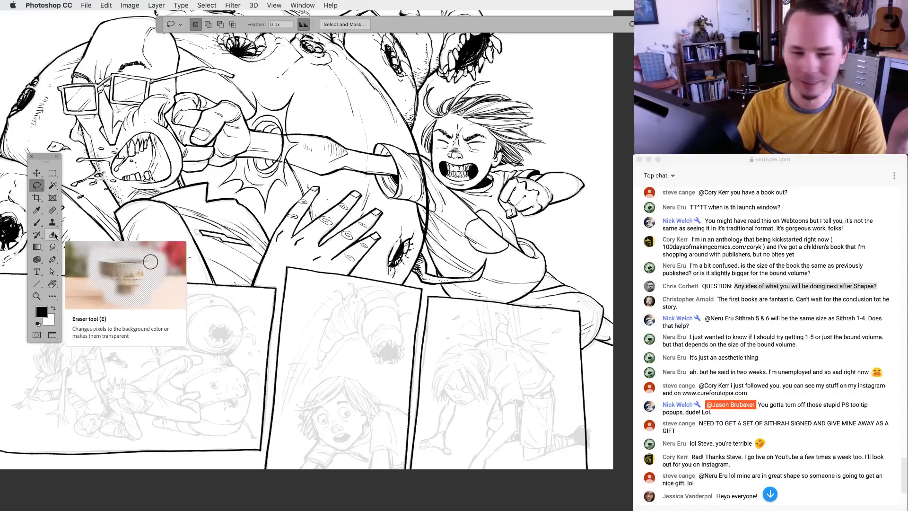
# Look through the Interface and Workspace preferences for a way to turn off the tooltip popups
pyautogui.click(65, 6)
pyautogui.moveTo(60, 29)
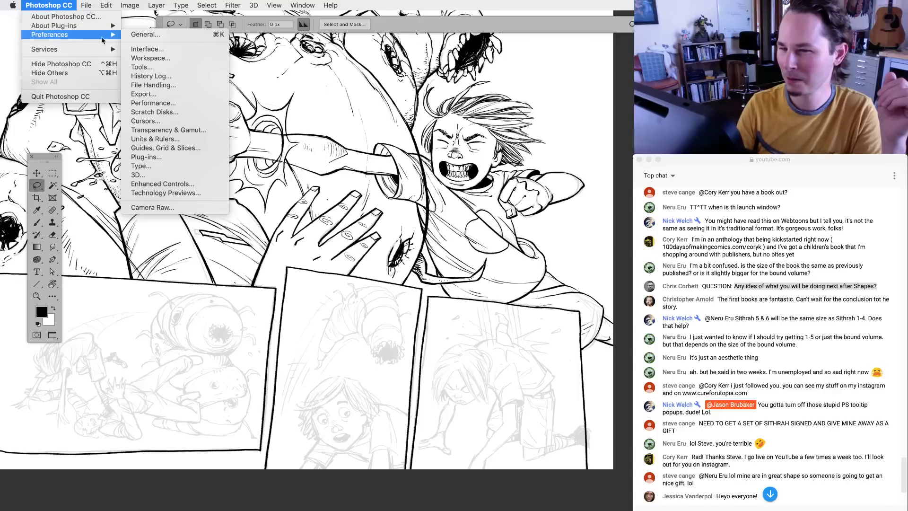
pyautogui.press('Escape')
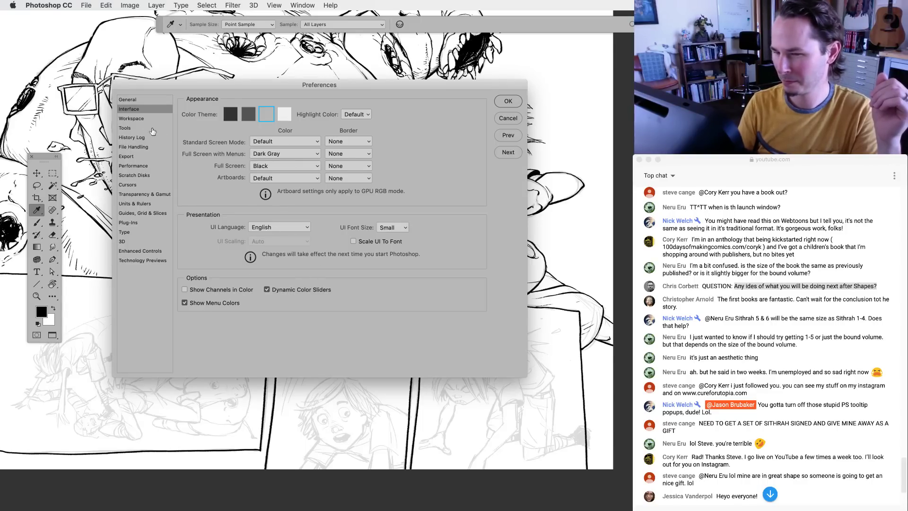
pyautogui.click(138, 119)
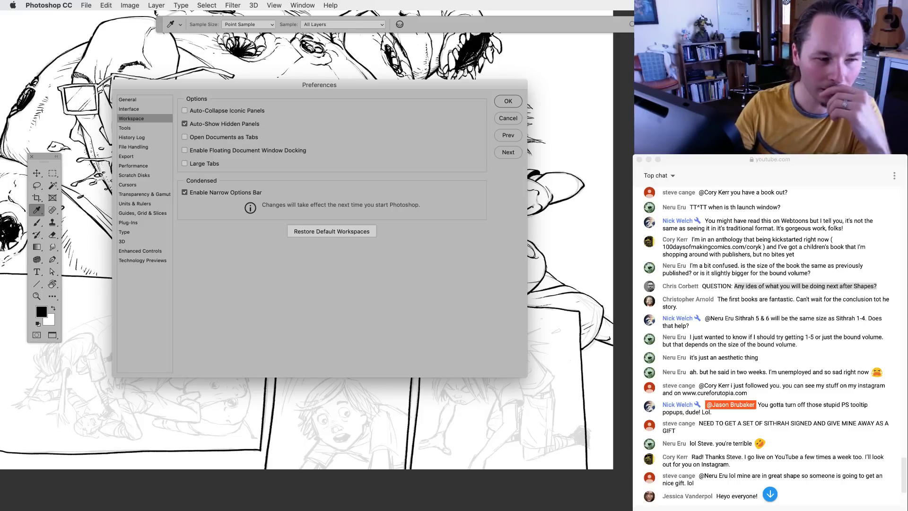
# Read through the newer viewer messages in the YouTube live chat, going back to the earlier question about the next project
pyautogui.click(769, 340)
pyautogui.scroll(1, 770, 340)
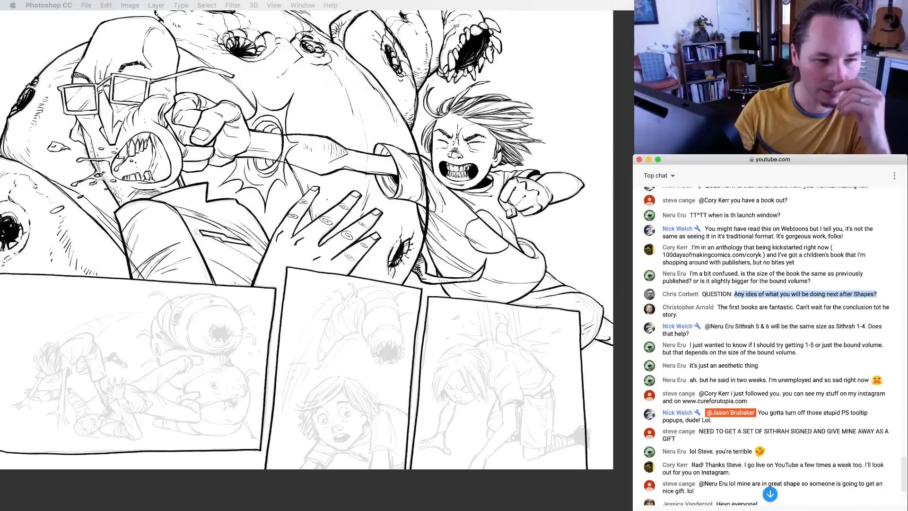
pyautogui.scroll(-5, 770, 341)
pyautogui.click(769, 498)
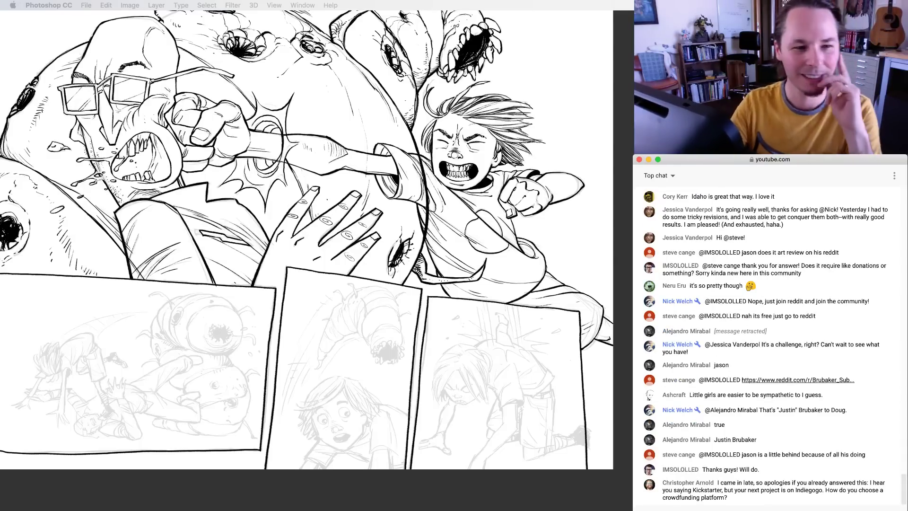
pyautogui.scroll(10, 765, 348)
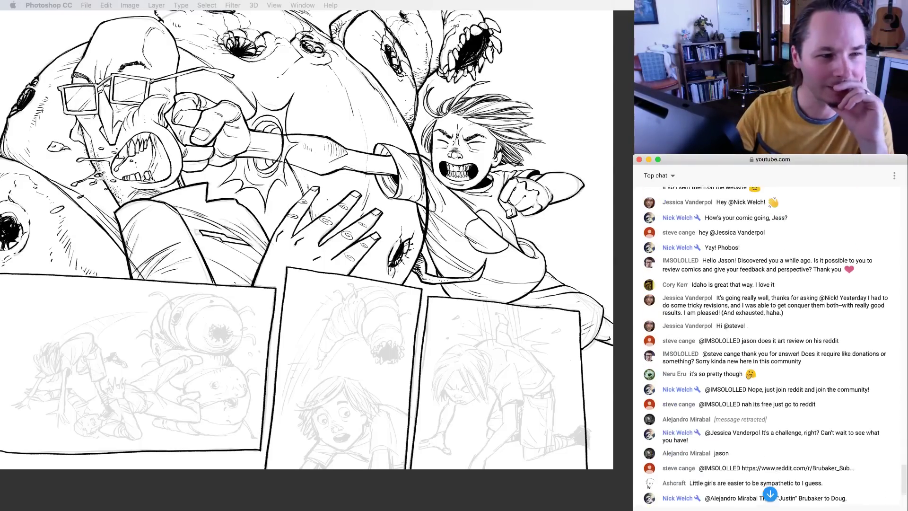
pyautogui.scroll(3, 765, 348)
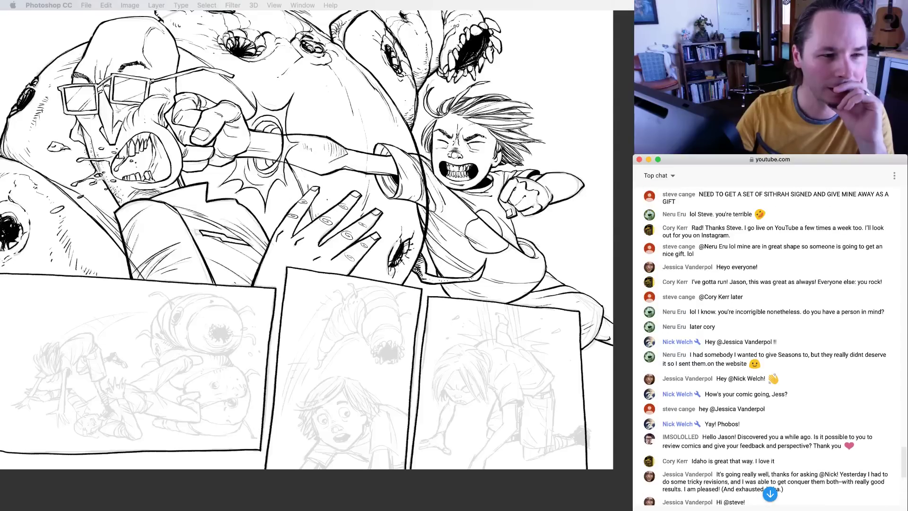
pyautogui.scroll(2, 766, 346)
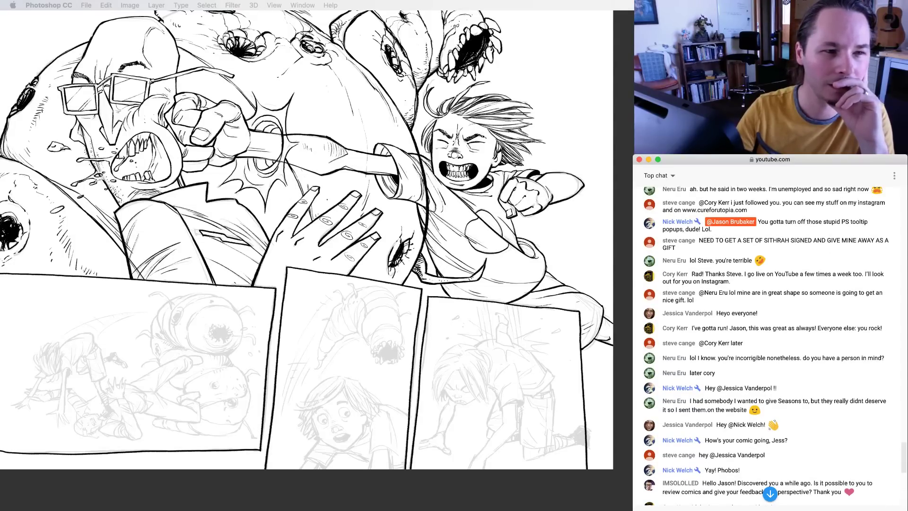
pyautogui.scroll(6, 766, 307)
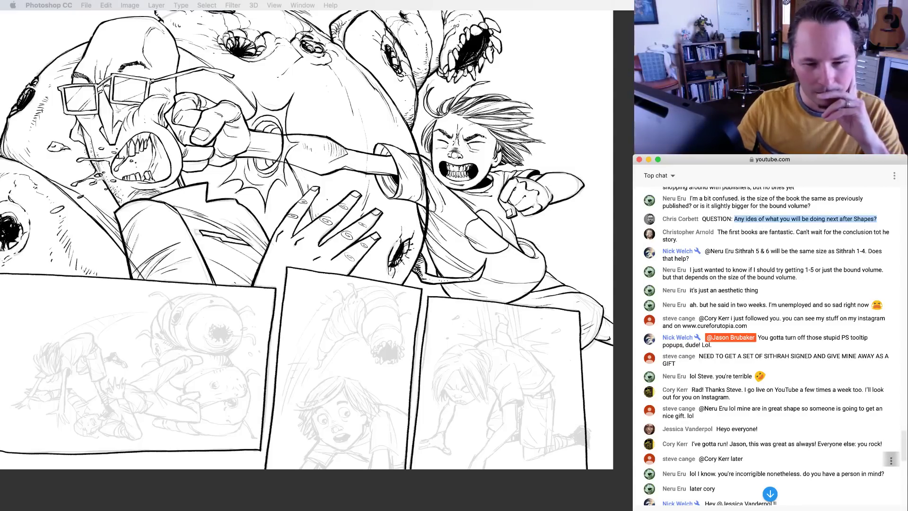
pyautogui.scroll(-5, 766, 345)
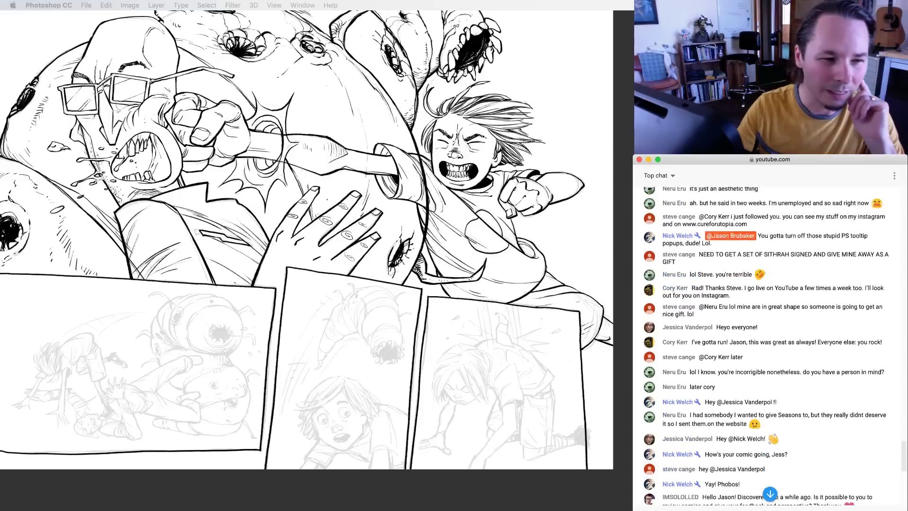
# Read on through the live chat messages about comic reviews and highlight the posted subreddit link
pyautogui.scroll(-3, 766, 346)
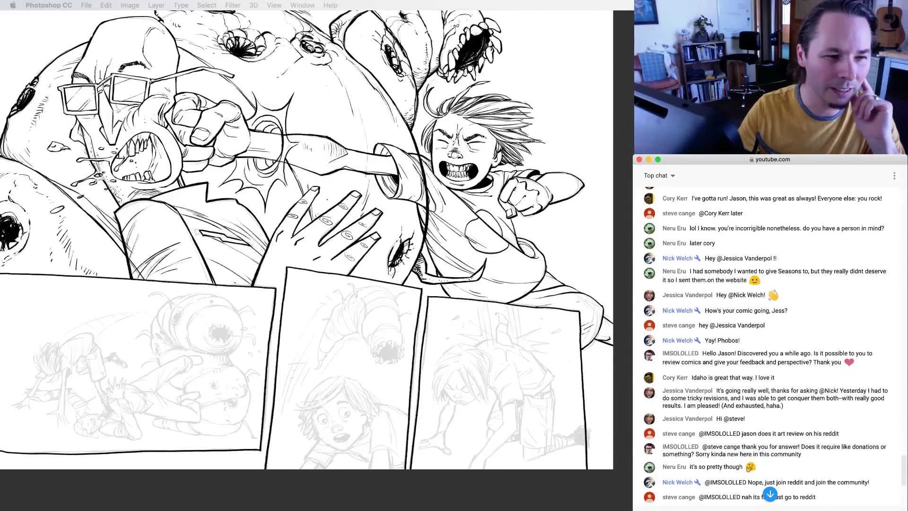
pyautogui.scroll(-1, 766, 345)
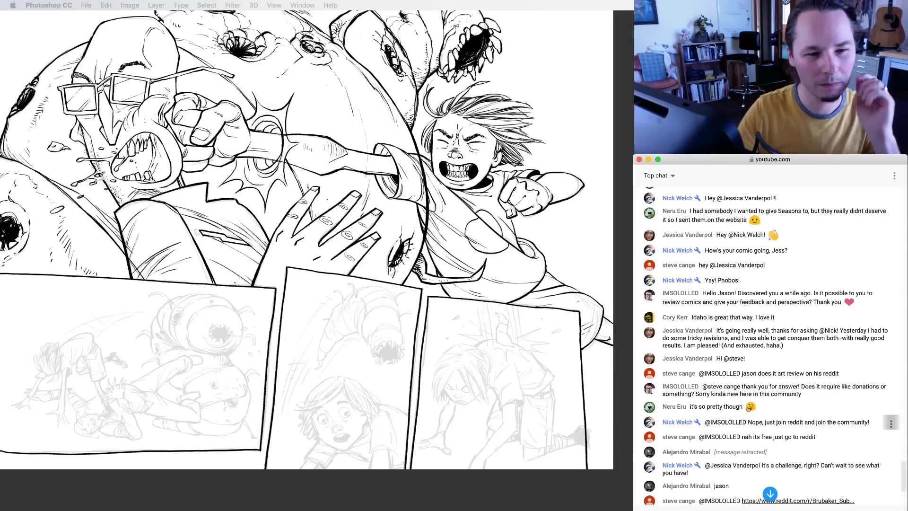
pyautogui.scroll(1, 765, 345)
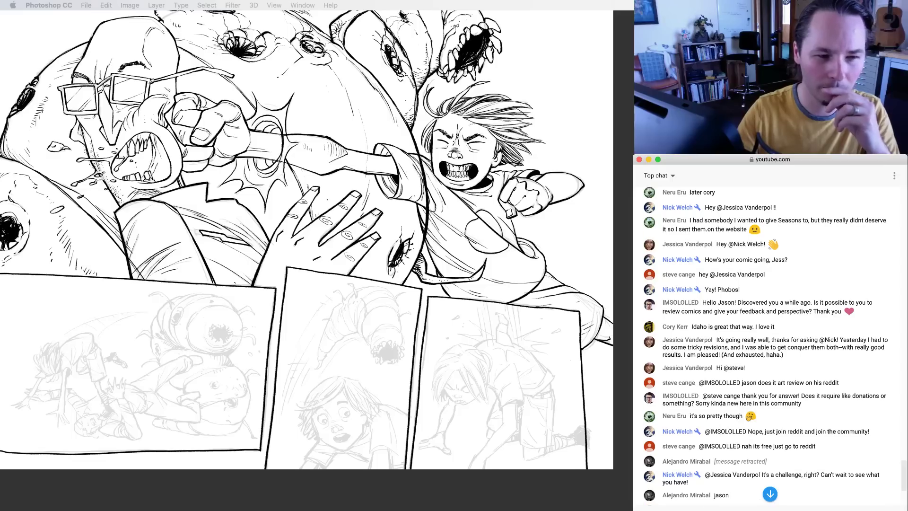
pyautogui.scroll(1, 765, 345)
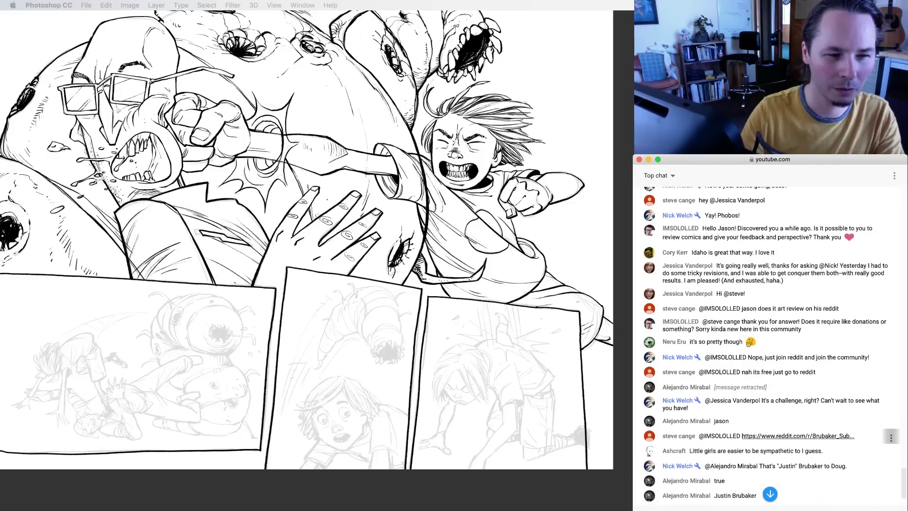
pyautogui.moveTo(742, 435); pyautogui.dragTo(854, 436)
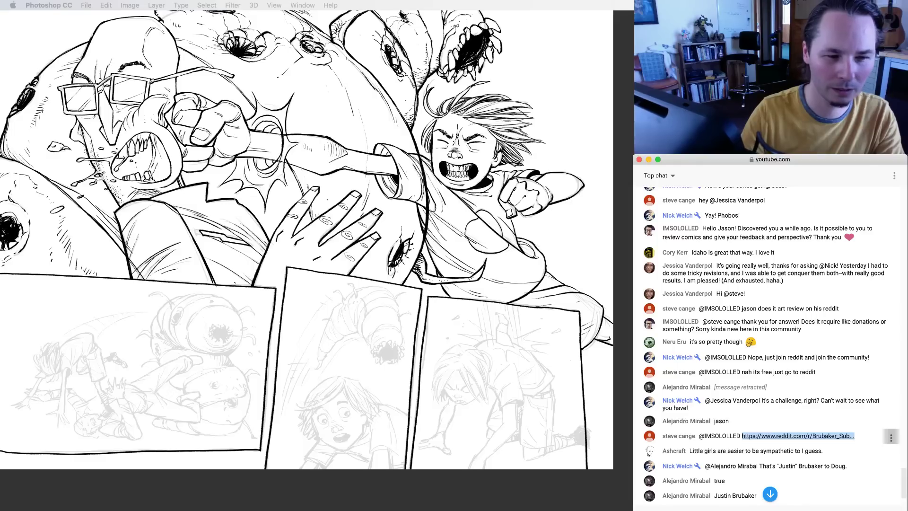
# Switch to the r/Brubaker_Submissions subreddit in Safari, browse its posts, return to the start of the list and close the page
pyautogui.press('super+Tab')
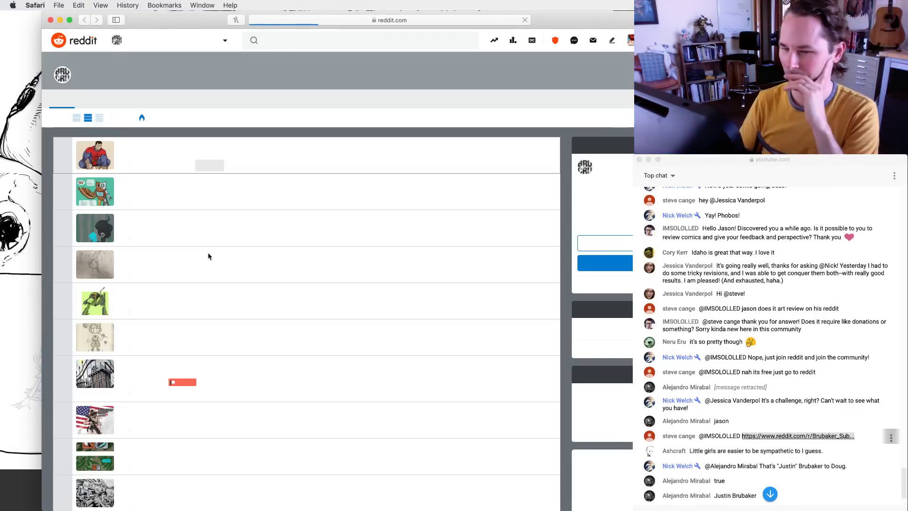
pyautogui.scroll(-1, 208, 256)
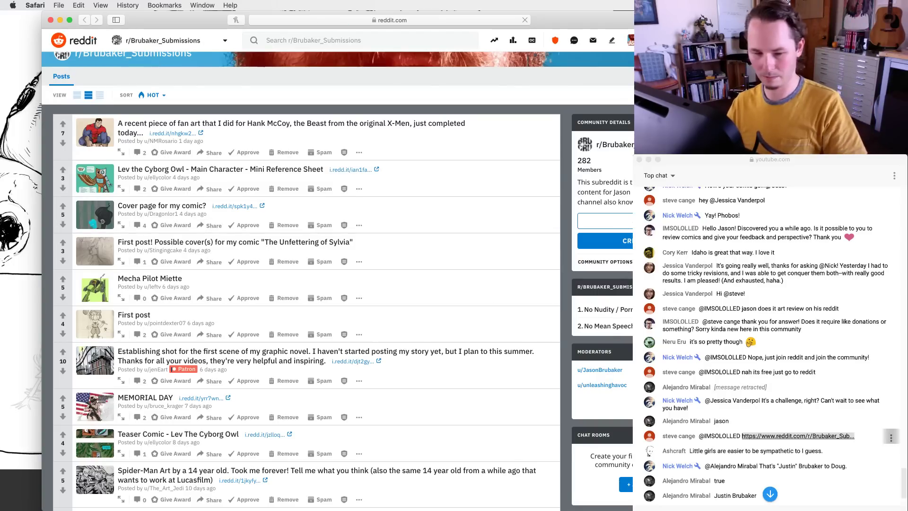
pyautogui.scroll(-1, 303, 284)
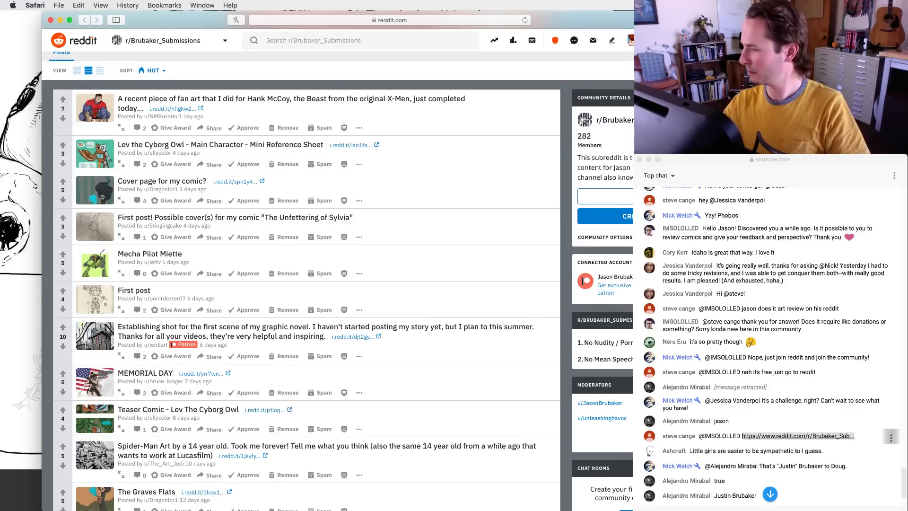
pyautogui.scroll(-10, 303, 283)
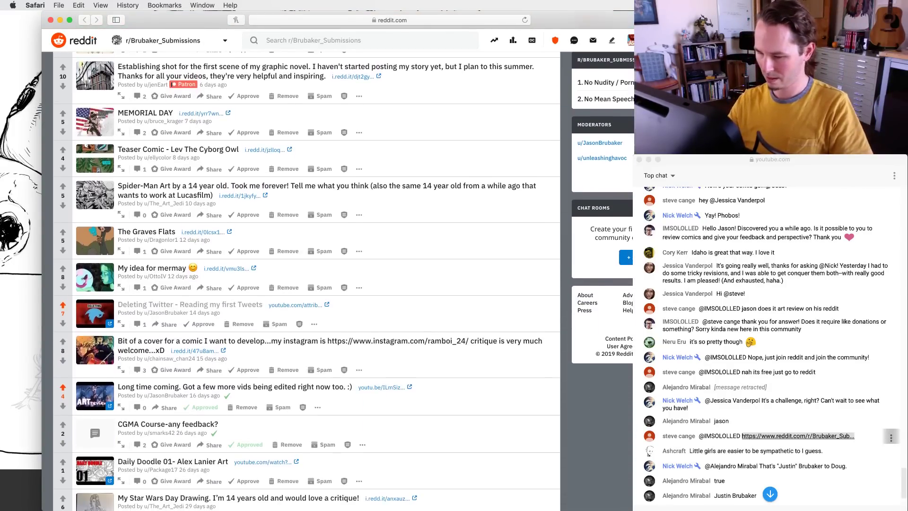
pyautogui.scroll(-16, 302, 283)
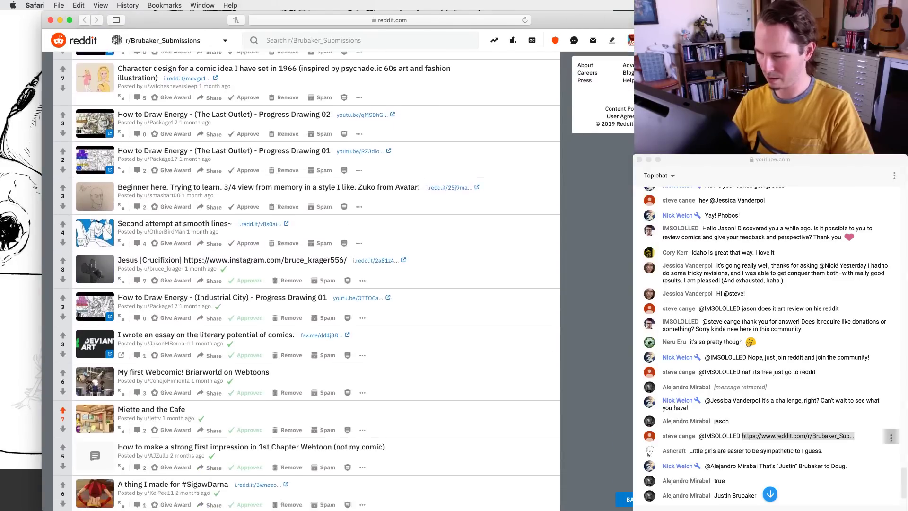
pyautogui.scroll(-3, 303, 283)
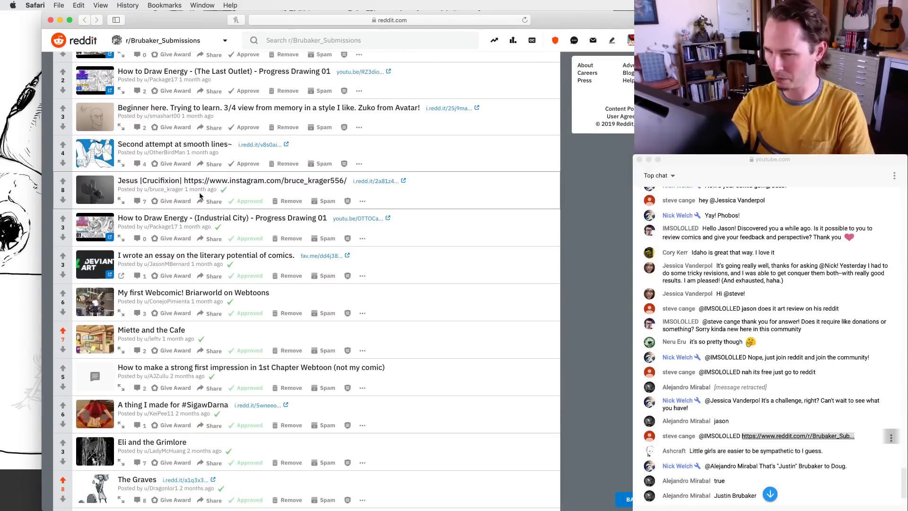
pyautogui.scroll(5, 96, 309)
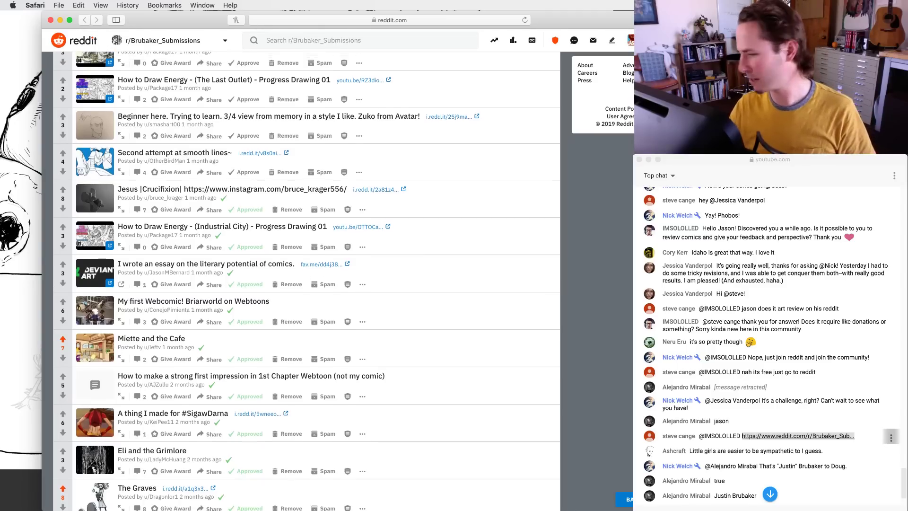
pyautogui.scroll(6, 302, 284)
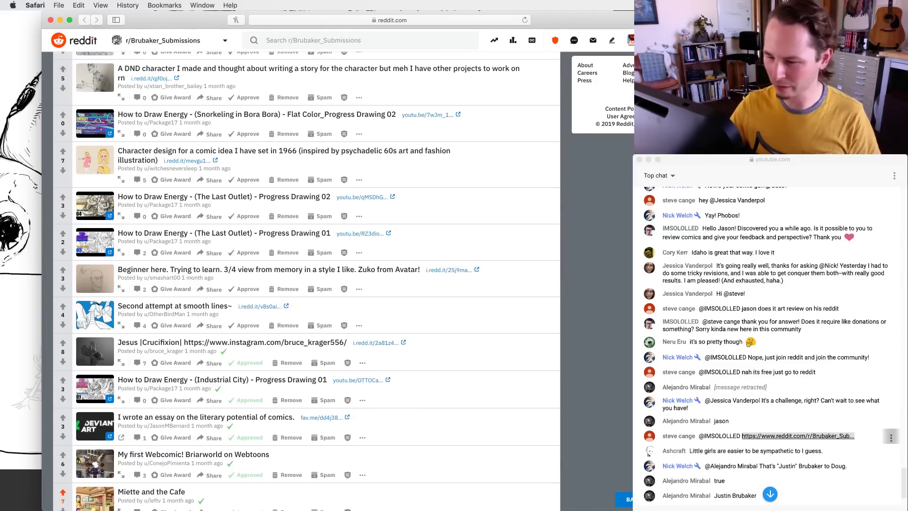
pyautogui.scroll(10, 302, 284)
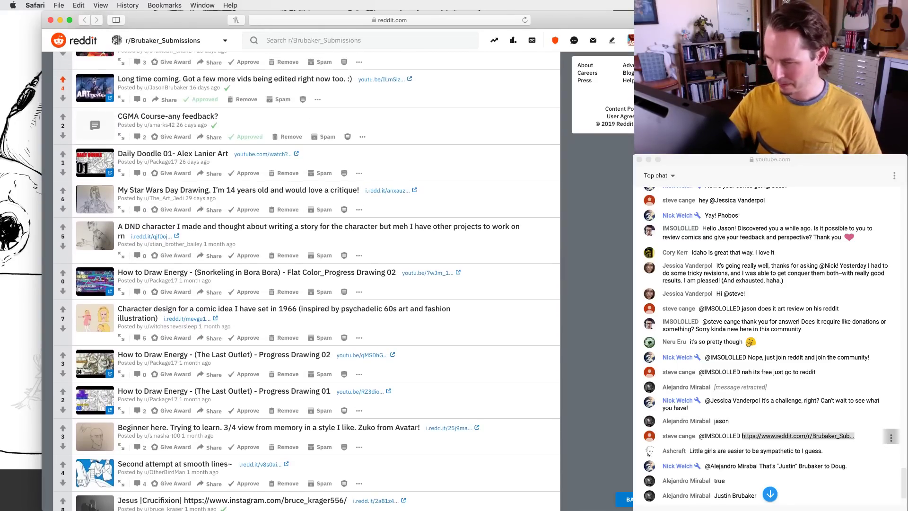
pyautogui.scroll(10, 303, 284)
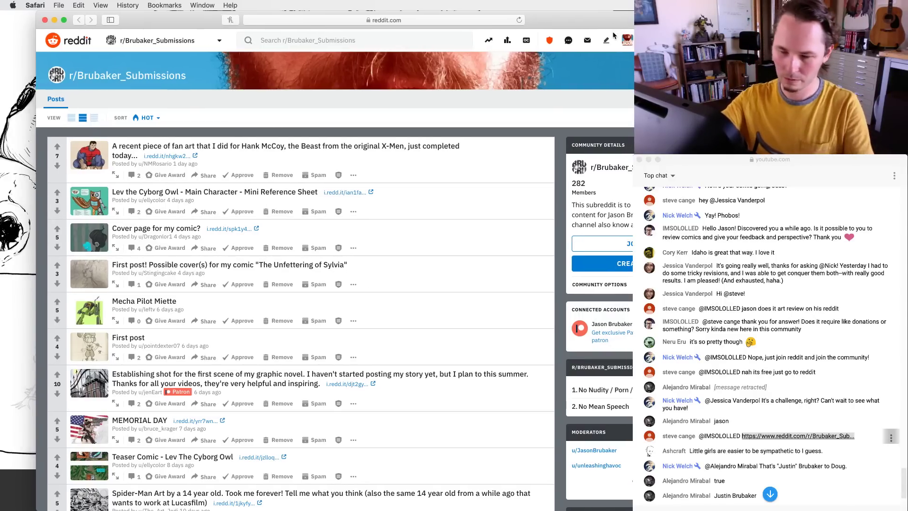
pyautogui.press('super+w')
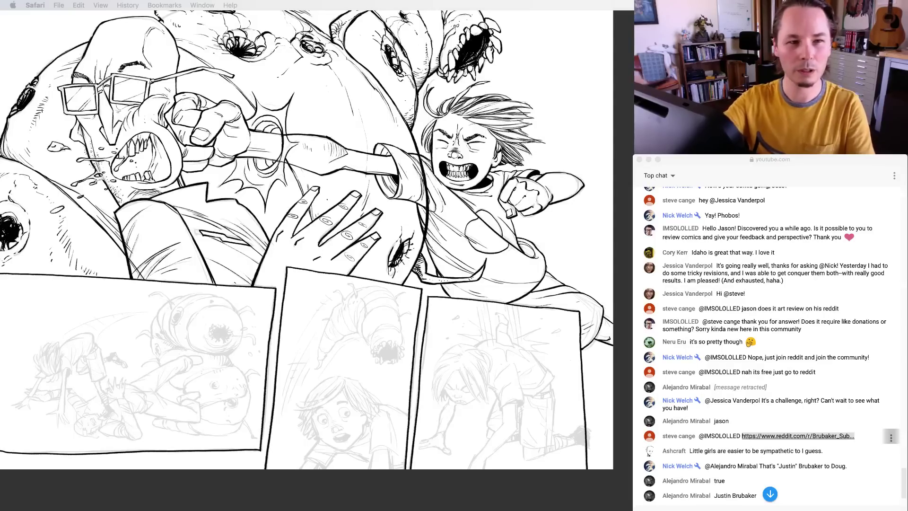
# Read the newest YouTube live chat messages, including the advice on where to disable Photoshop's tooltips
pyautogui.click(648, 452)
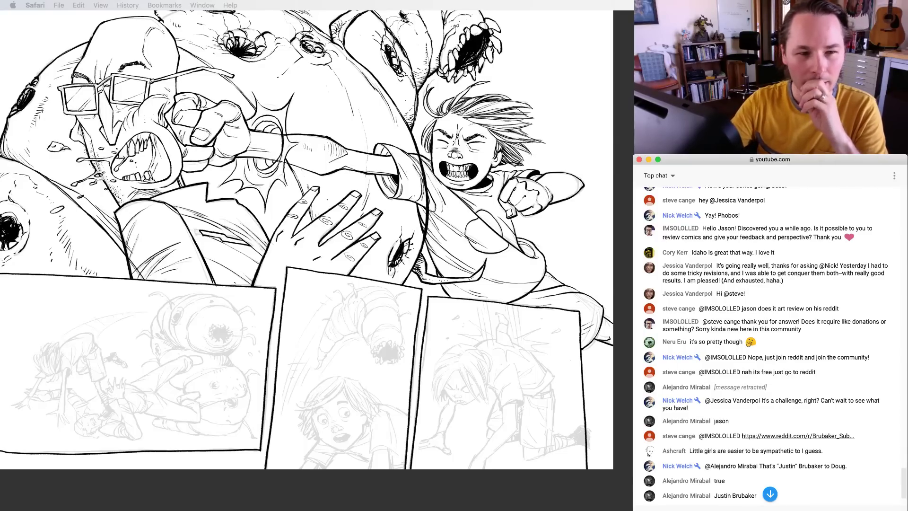
pyautogui.scroll(1, 775, 426)
pyautogui.scroll(-5, 748, 223)
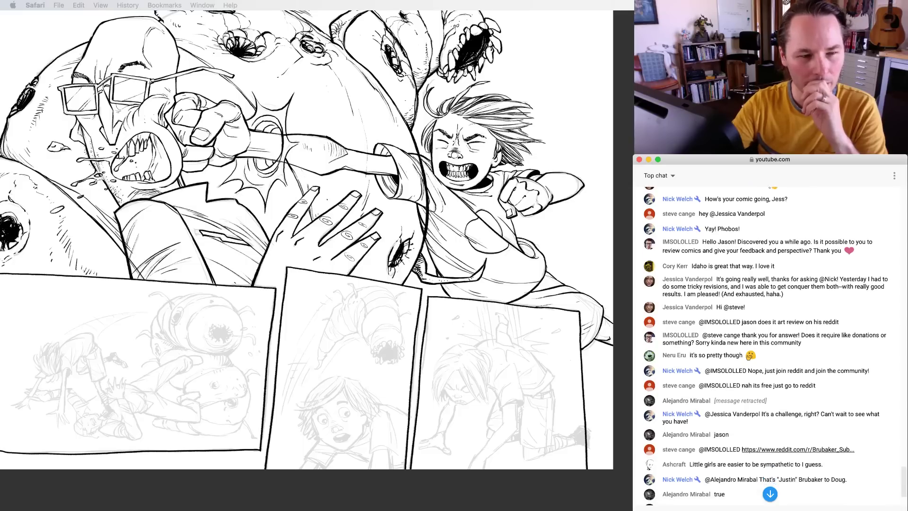
pyautogui.scroll(-2, 749, 222)
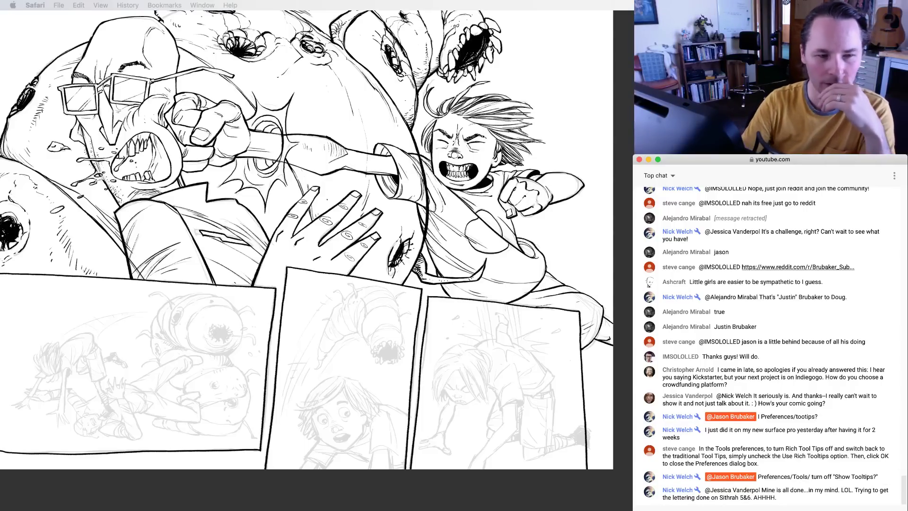
# Switch to Photoshop and turn off Use Rich Tooltips and Show Tooltips in the Tools preferences
pyautogui.click(29, 10)
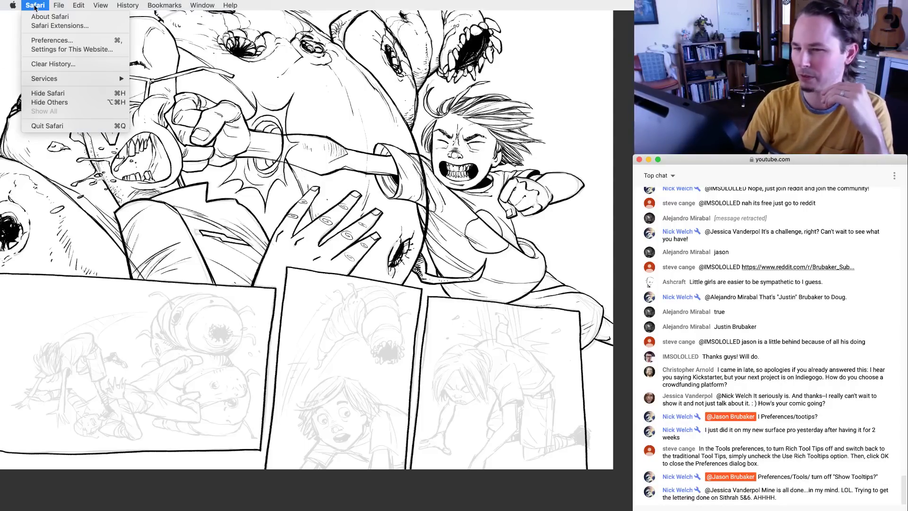
pyautogui.click(126, 119)
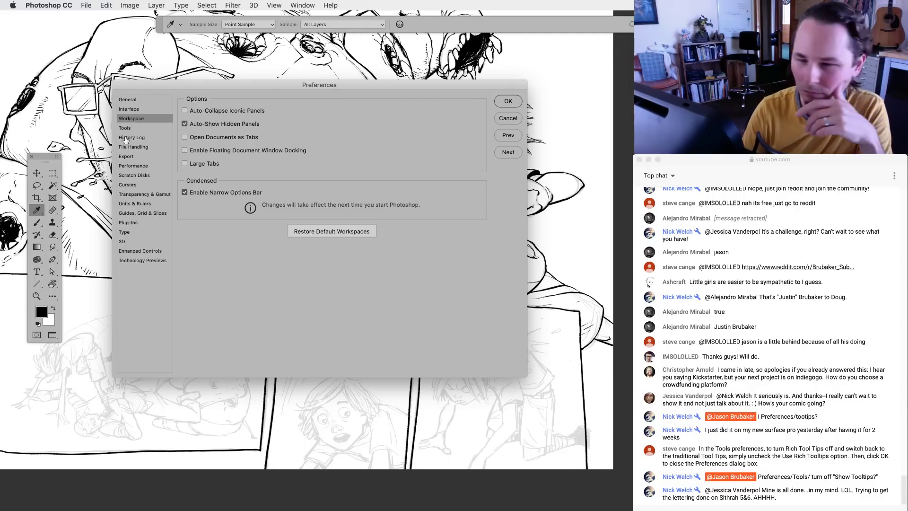
pyautogui.click(125, 128)
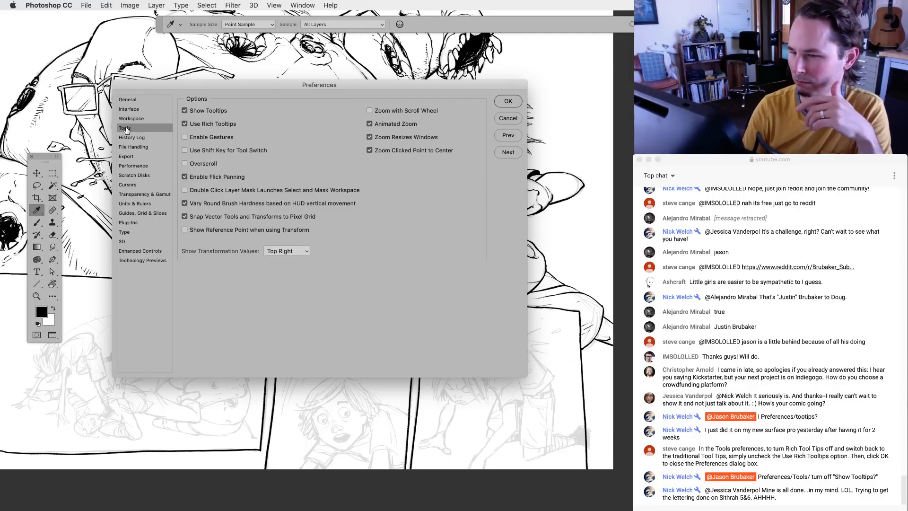
pyautogui.click(185, 125)
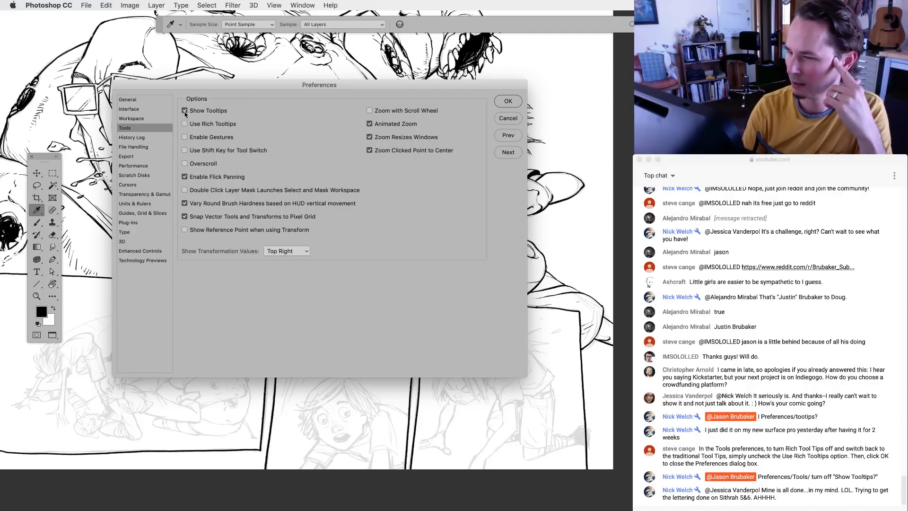
pyautogui.click(185, 112)
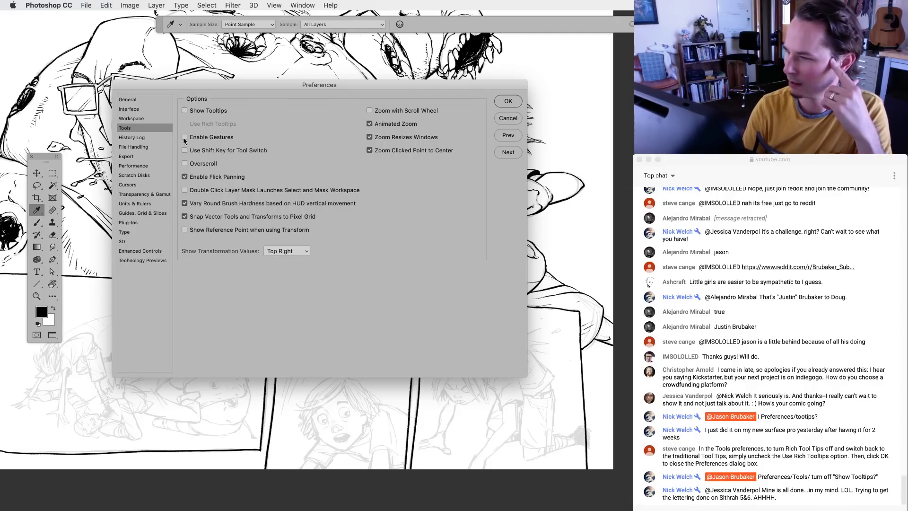
pyautogui.click(506, 103)
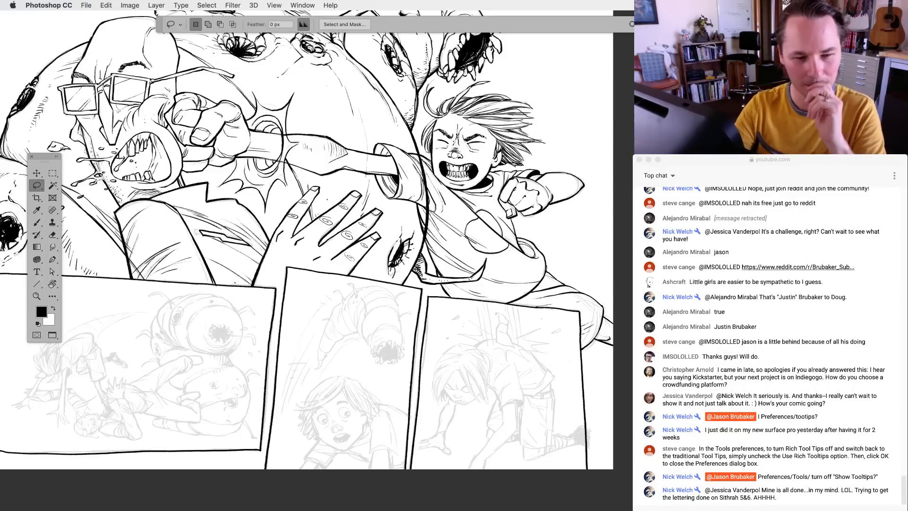
# Put the live chat window away and show Photoshop's panels again with the Brush tool active
pyautogui.click(647, 282)
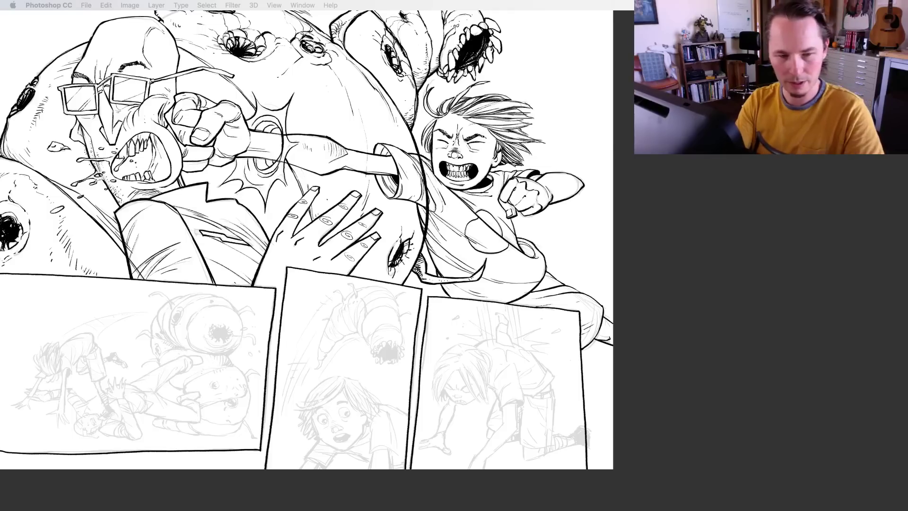
pyautogui.press('Tab')
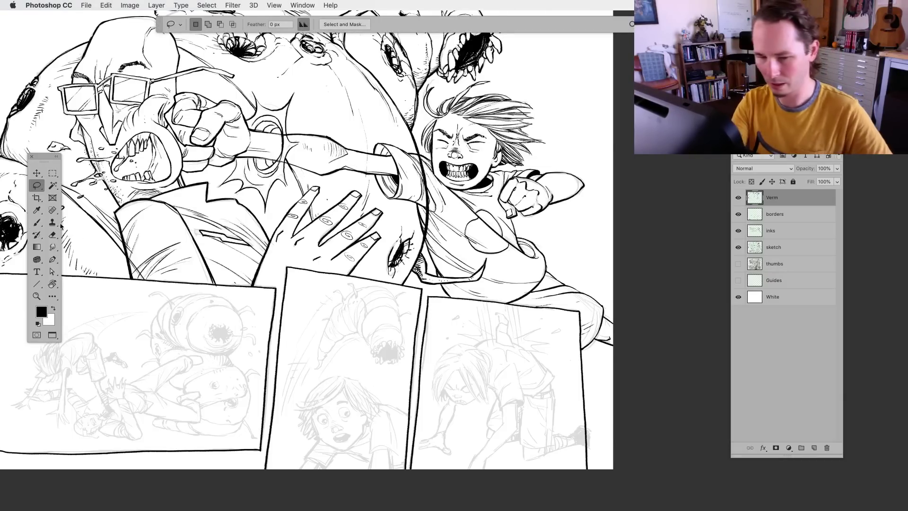
pyautogui.click(37, 222)
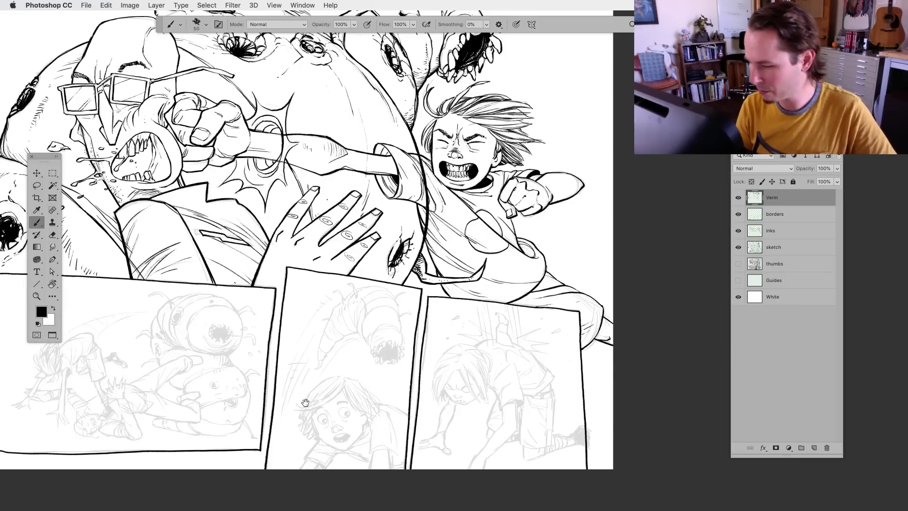
# Make the inks layer active for work on the lower-left comic panel
pyautogui.moveTo(304, 399); pyautogui.dragTo(451, 324)
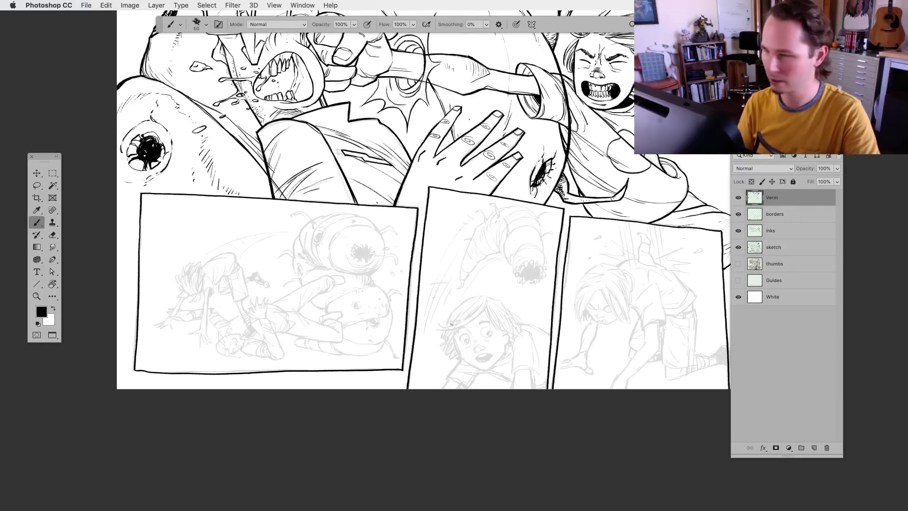
pyautogui.press('super+plus')
pyautogui.moveTo(255, 374); pyautogui.dragTo(397, 356)
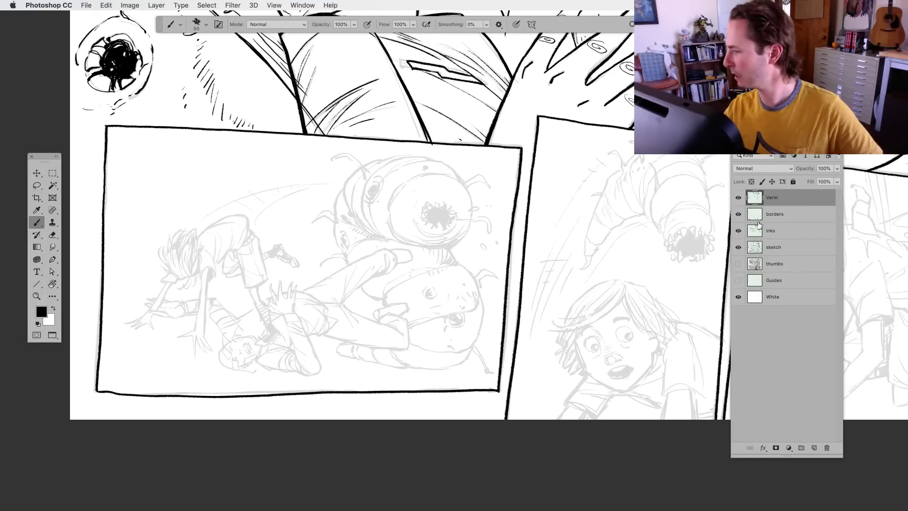
pyautogui.hotkey('alt', '[')
pyautogui.hotkey('alt', '[')
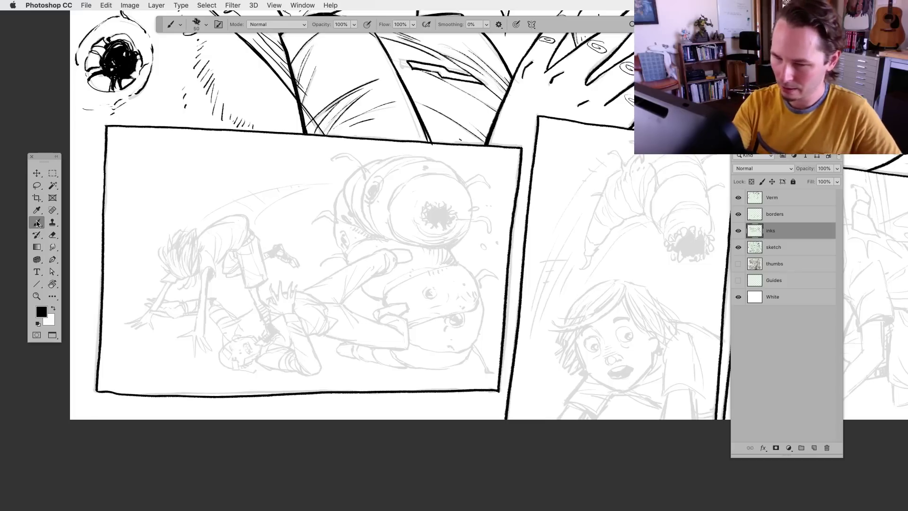
# Ink the outer and lower hair strands of the figure on hands and knees in the lower-left panel
pyautogui.moveTo(318, 349); pyautogui.dragTo(349, 324)
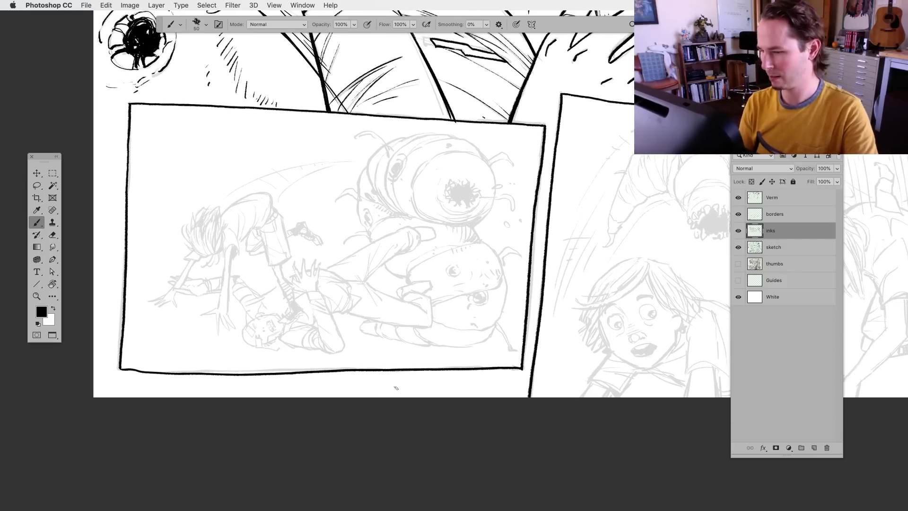
pyautogui.press('super+equal')
pyautogui.moveTo(338, 339)
pyautogui.mouseDown()
pyautogui.moveTo(336, 321)
pyautogui.moveTo(414, 301)
pyautogui.mouseUp()
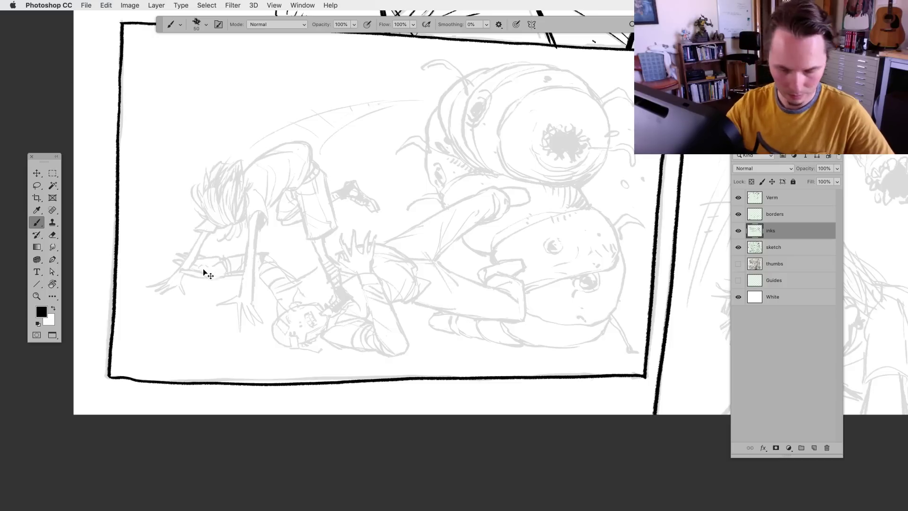
pyautogui.moveTo(191, 190)
pyautogui.mouseDown()
pyautogui.moveTo(215, 219)
pyautogui.moveTo(210, 204)
pyautogui.mouseUp()
pyautogui.moveTo(206, 170); pyautogui.dragTo(214, 213)
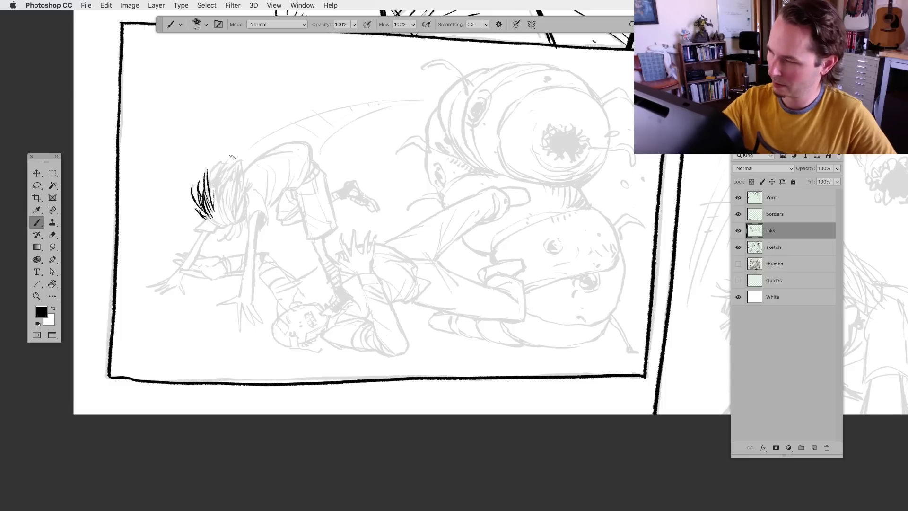
pyautogui.moveTo(216, 176); pyautogui.dragTo(212, 210)
pyautogui.moveTo(223, 176); pyautogui.dragTo(217, 218)
pyautogui.moveTo(220, 189); pyautogui.dragTo(219, 204)
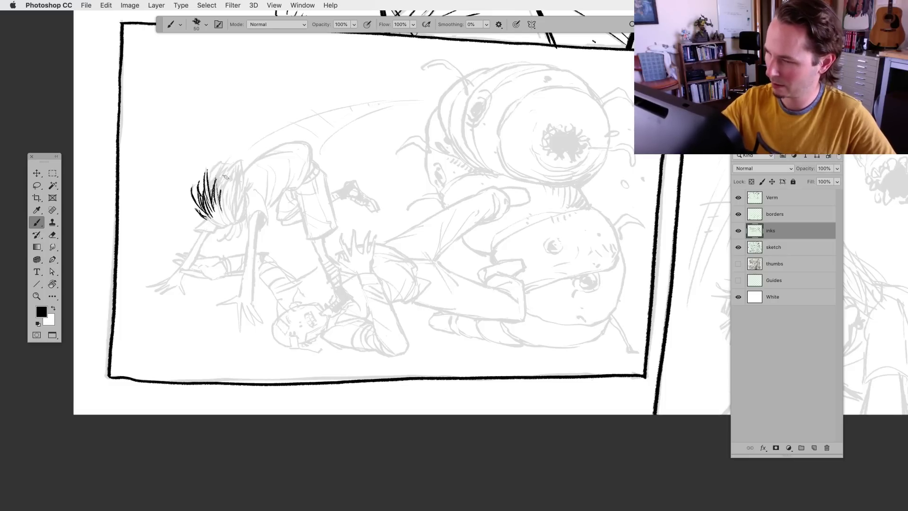
pyautogui.moveTo(228, 174); pyautogui.dragTo(235, 223)
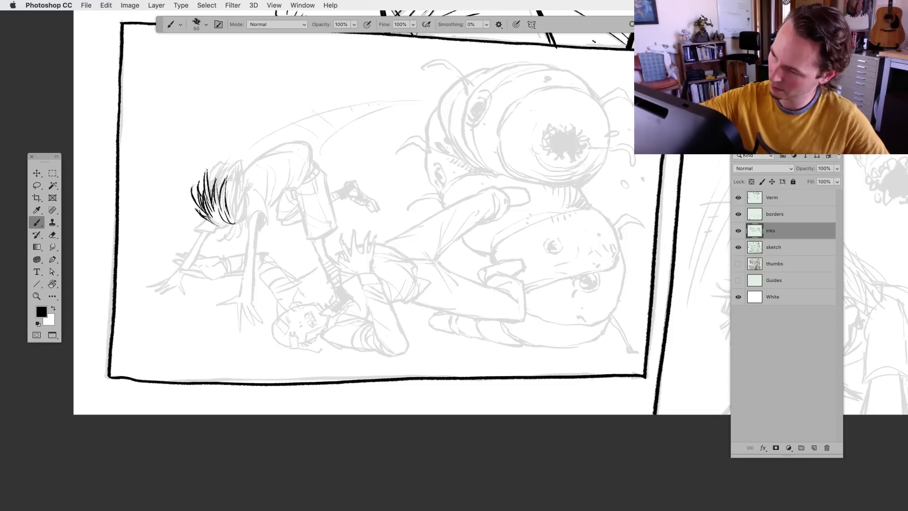
pyautogui.moveTo(213, 222); pyautogui.dragTo(236, 224)
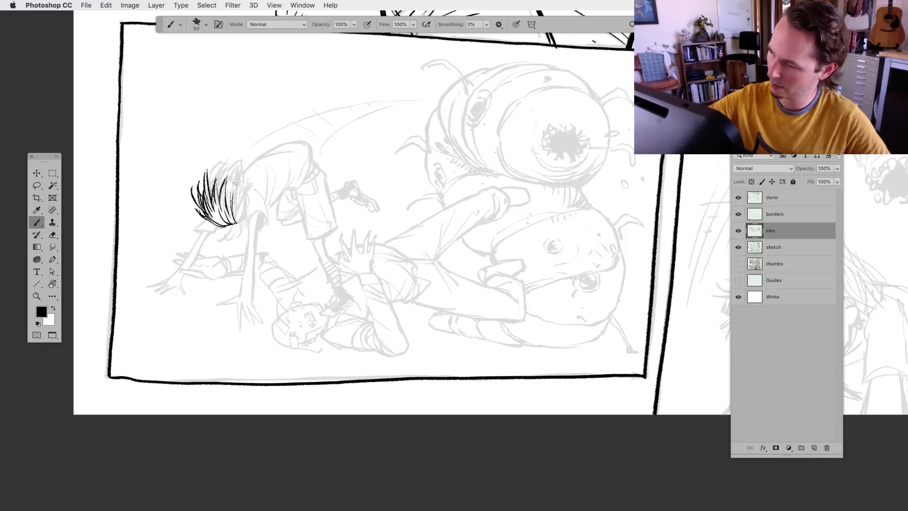
# Thicken the crouching figure's hair with dense strands at the crown and loose tips hanging beneath the head
pyautogui.moveTo(233, 182)
pyautogui.mouseDown()
pyautogui.moveTo(235, 224)
pyautogui.moveTo(250, 186)
pyautogui.moveTo(242, 170)
pyautogui.moveTo(234, 175)
pyautogui.mouseUp()
pyautogui.moveTo(230, 189)
pyautogui.mouseDown()
pyautogui.moveTo(238, 174)
pyautogui.moveTo(219, 162)
pyautogui.moveTo(212, 178)
pyautogui.moveTo(219, 171)
pyautogui.mouseUp()
pyautogui.moveTo(212, 174); pyautogui.dragTo(230, 166)
pyautogui.moveTo(215, 192)
pyautogui.mouseDown()
pyautogui.moveTo(225, 161)
pyautogui.moveTo(241, 159)
pyautogui.mouseUp()
pyautogui.moveTo(229, 182); pyautogui.dragTo(237, 166)
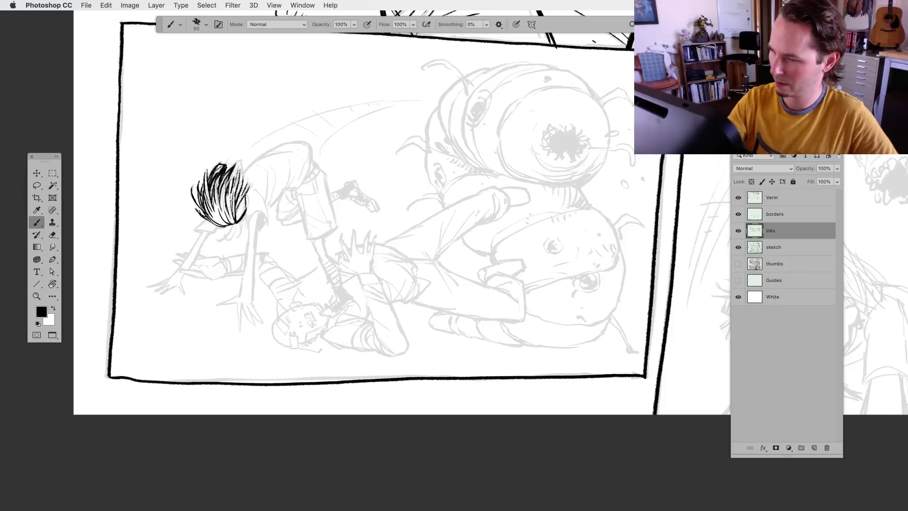
pyautogui.moveTo(210, 176)
pyautogui.mouseDown()
pyautogui.moveTo(207, 165)
pyautogui.moveTo(239, 164)
pyautogui.mouseUp()
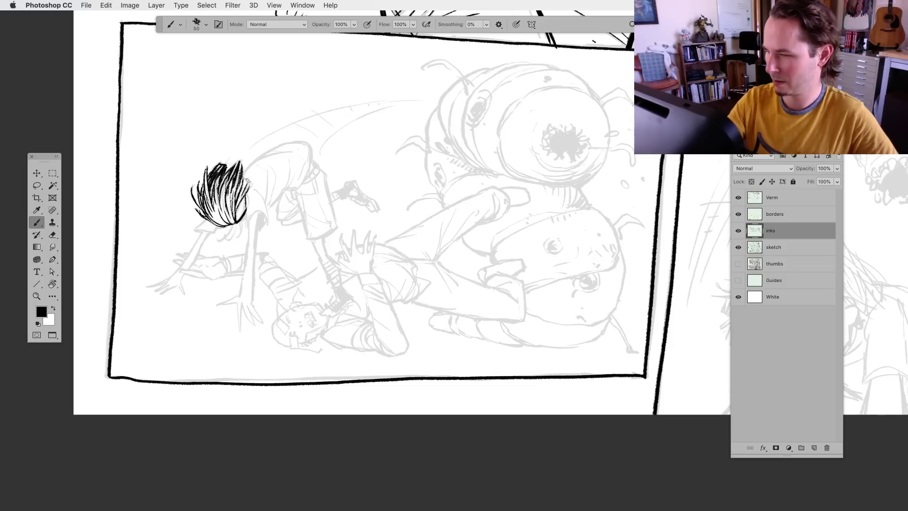
pyautogui.moveTo(238, 196); pyautogui.dragTo(251, 177)
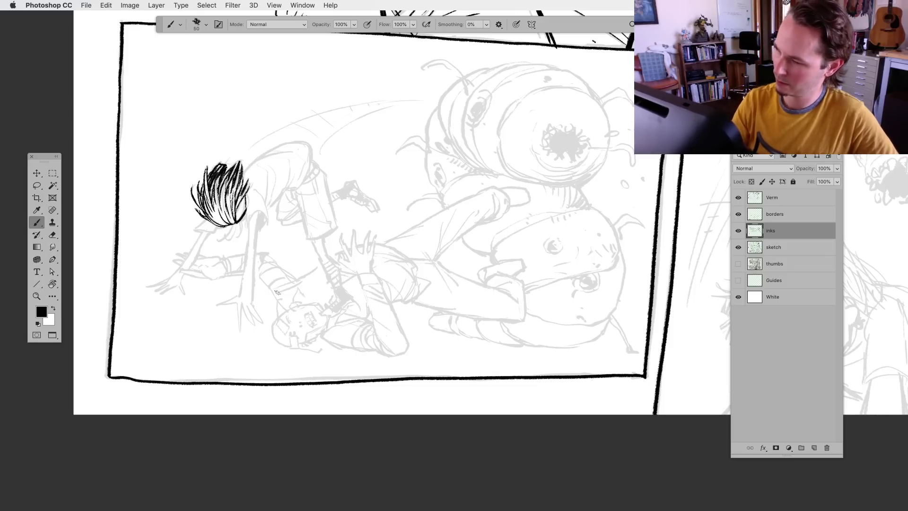
pyautogui.moveTo(235, 222)
pyautogui.mouseDown()
pyautogui.moveTo(219, 240)
pyautogui.moveTo(232, 237)
pyautogui.mouseUp()
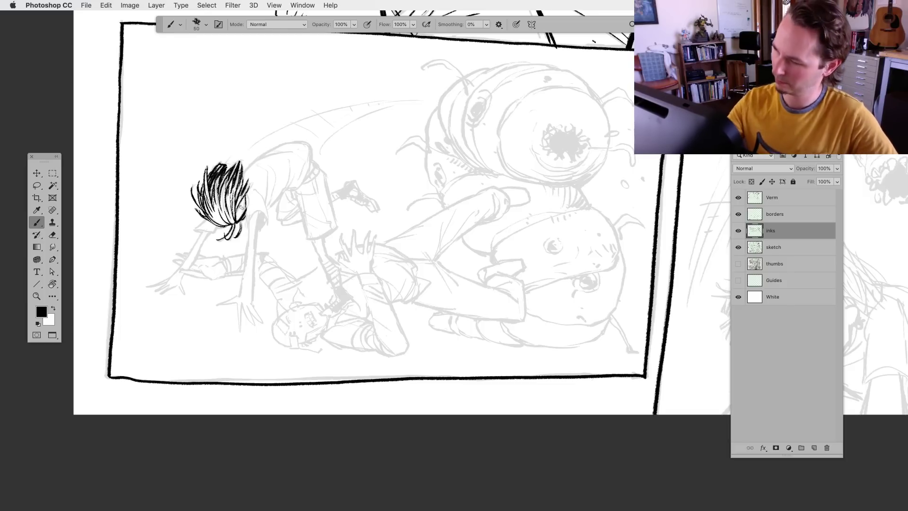
# Ink the crouching figure's outstretched far arm with its sleeve edge and splayed hand
pyautogui.moveTo(207, 218)
pyautogui.mouseDown()
pyautogui.moveTo(190, 231)
pyautogui.moveTo(215, 230)
pyautogui.mouseUp()
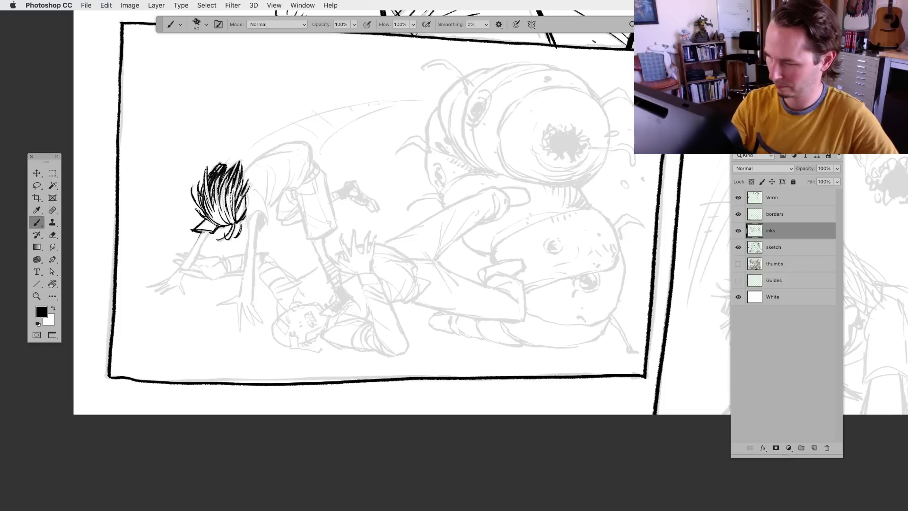
pyautogui.moveTo(203, 231)
pyautogui.mouseDown()
pyautogui.moveTo(168, 279)
pyautogui.moveTo(146, 286)
pyautogui.moveTo(180, 289)
pyautogui.mouseUp()
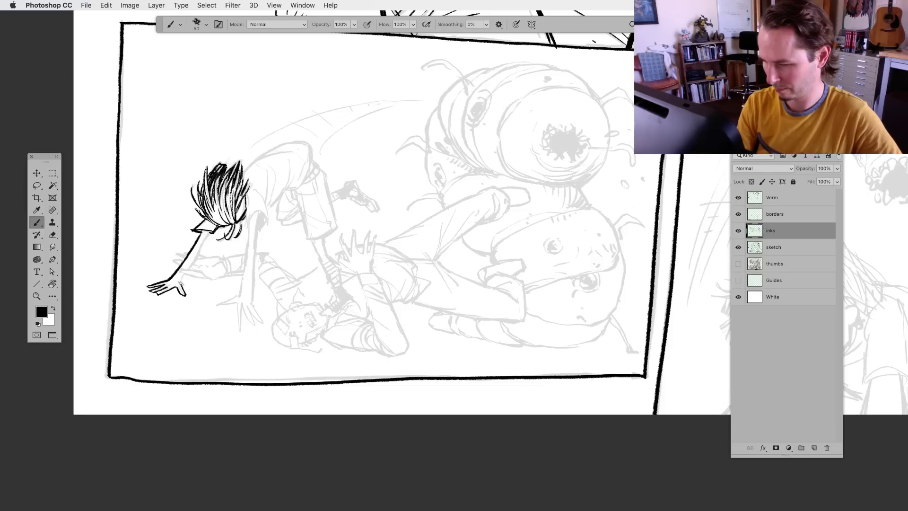
pyautogui.moveTo(185, 273); pyautogui.dragTo(211, 230)
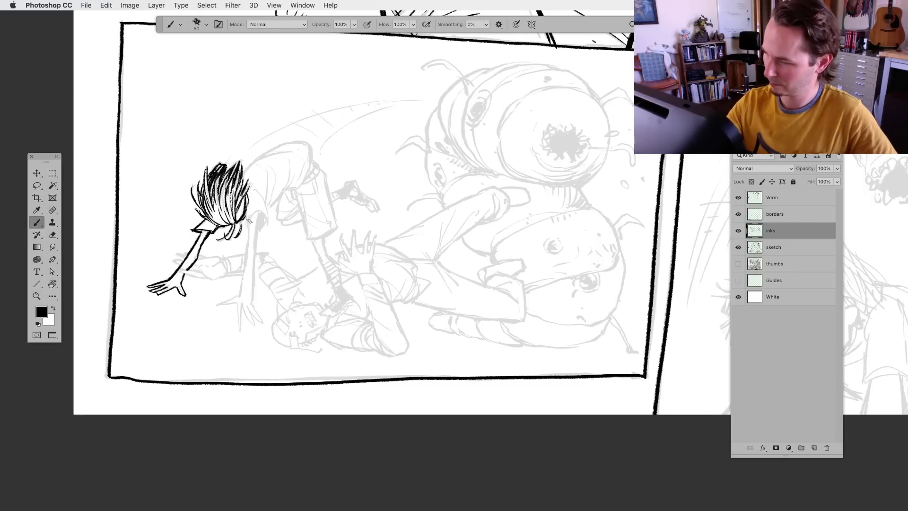
# Ink the crouching figure's near sleeve, straight supporting arm and spread fingers on the ground
pyautogui.moveTo(247, 207)
pyautogui.mouseDown()
pyautogui.moveTo(247, 233)
pyautogui.moveTo(267, 218)
pyautogui.mouseUp()
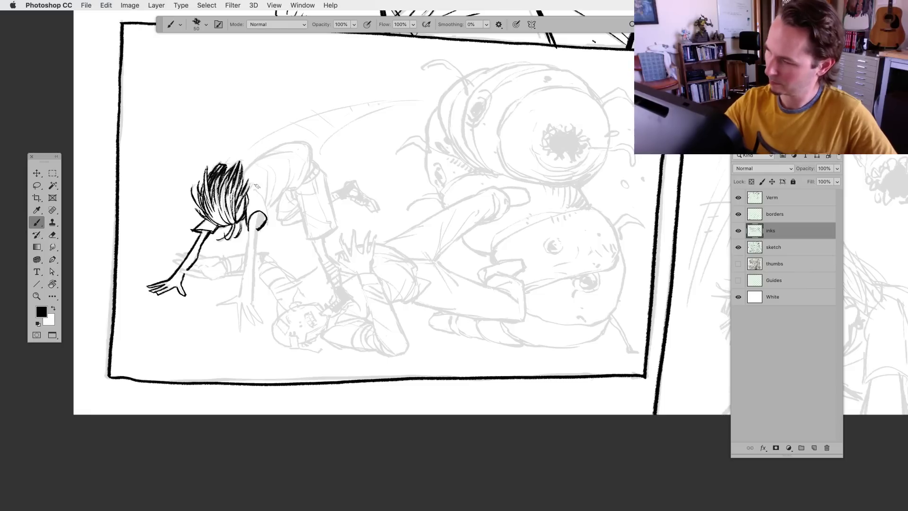
pyautogui.moveTo(252, 188); pyautogui.dragTo(266, 211)
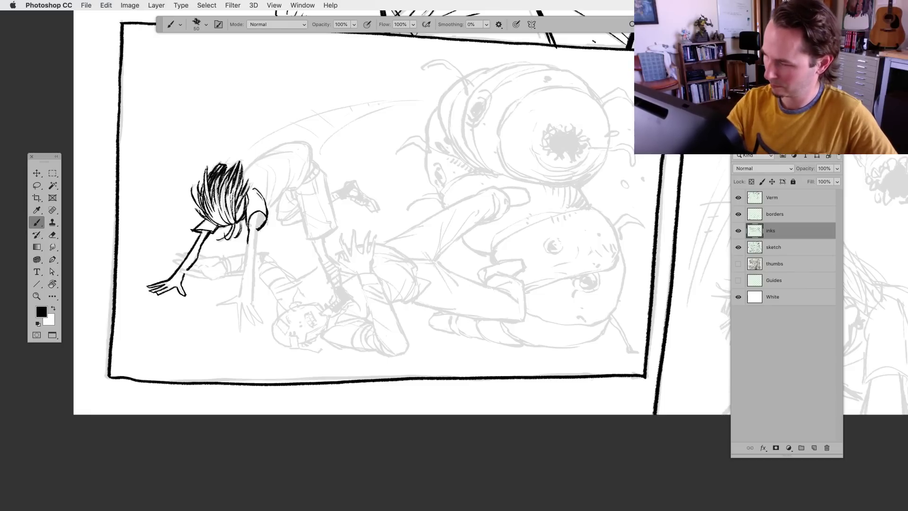
pyautogui.moveTo(252, 230); pyautogui.dragTo(239, 295)
pyautogui.moveTo(261, 213); pyautogui.dragTo(253, 297)
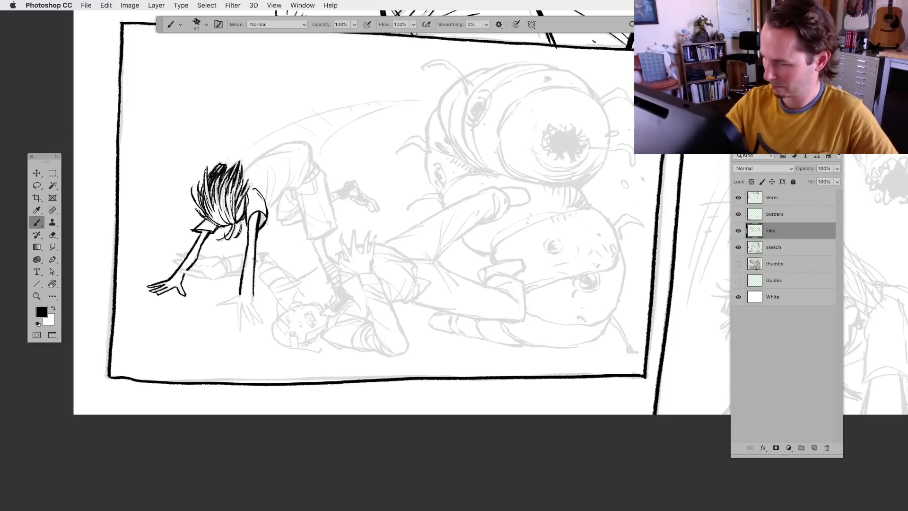
pyautogui.moveTo(254, 259)
pyautogui.mouseDown()
pyautogui.moveTo(252, 305)
pyautogui.moveTo(218, 305)
pyautogui.moveTo(237, 322)
pyautogui.mouseUp()
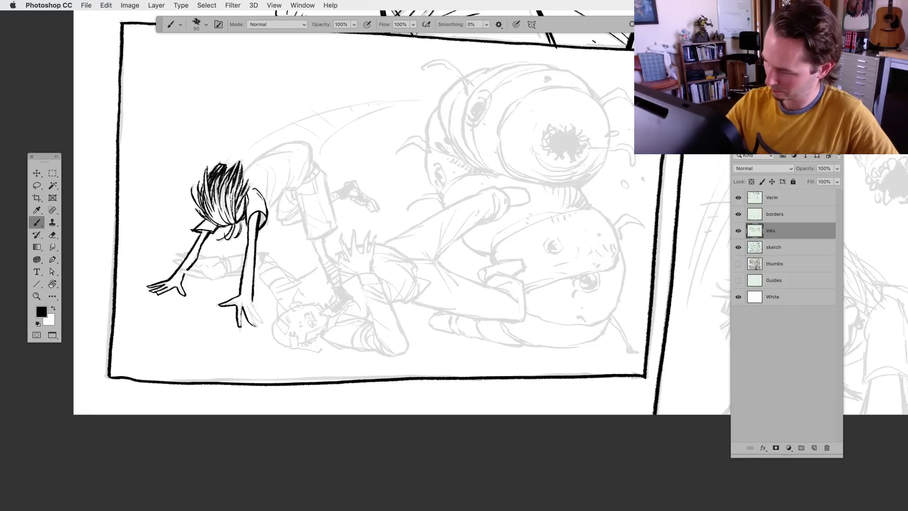
pyautogui.moveTo(247, 310)
pyautogui.mouseDown()
pyautogui.moveTo(262, 325)
pyautogui.moveTo(253, 321)
pyautogui.moveTo(258, 292)
pyautogui.mouseUp()
# Ink the crouching figure's arched back and shirt with its folds, the shaded sleeve opening and the belt area
pyautogui.hscroll(1, 275, 375)
pyautogui.moveTo(260, 214); pyautogui.dragTo(255, 226)
pyautogui.moveTo(253, 167)
pyautogui.mouseDown()
pyautogui.moveTo(263, 174)
pyautogui.moveTo(259, 208)
pyautogui.moveTo(274, 179)
pyautogui.mouseUp()
pyautogui.moveTo(263, 212); pyautogui.dragTo(278, 193)
pyautogui.moveTo(287, 158)
pyautogui.mouseDown()
pyautogui.moveTo(273, 198)
pyautogui.moveTo(303, 165)
pyautogui.moveTo(303, 174)
pyautogui.mouseUp()
pyautogui.moveTo(240, 171)
pyautogui.mouseDown()
pyautogui.moveTo(289, 144)
pyautogui.moveTo(307, 148)
pyautogui.moveTo(301, 175)
pyautogui.moveTo(310, 164)
pyautogui.mouseUp()
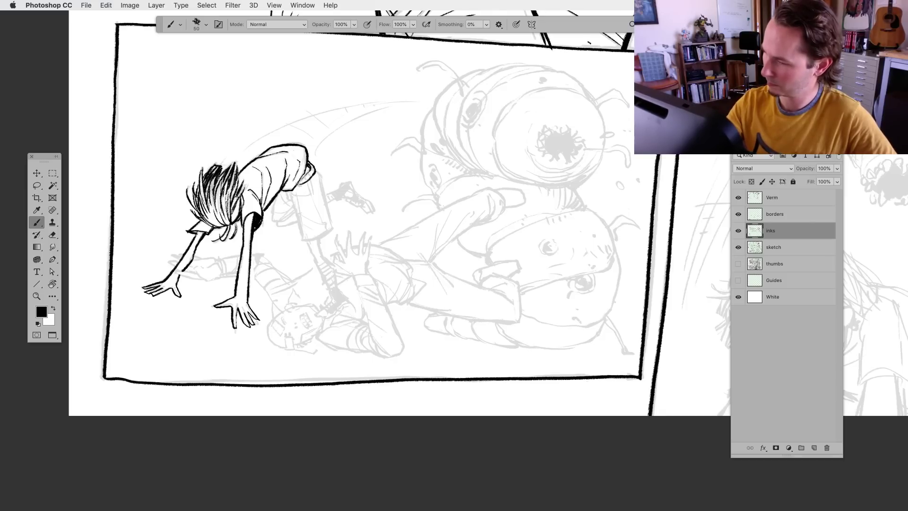
pyautogui.moveTo(308, 178); pyautogui.dragTo(317, 162)
# Ink the crouching figure's shorts over the sketch, including both leg openings, the pocket and the fabric folds
pyautogui.press('l')
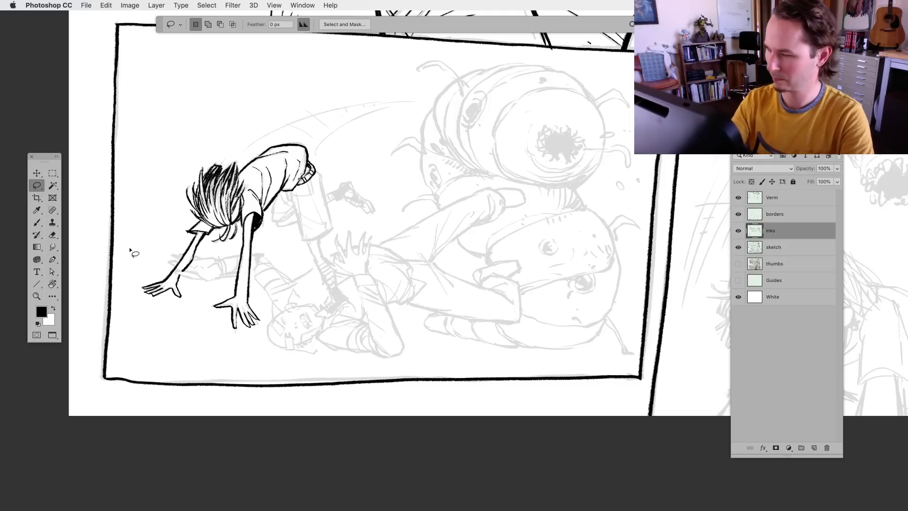
pyautogui.click(37, 223)
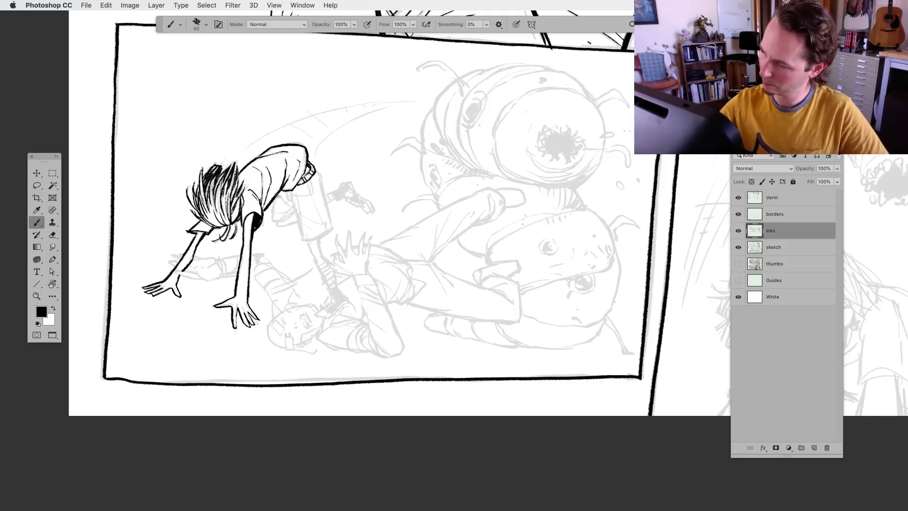
pyautogui.moveTo(280, 194)
pyautogui.mouseDown()
pyautogui.moveTo(270, 221)
pyautogui.moveTo(295, 202)
pyautogui.moveTo(302, 239)
pyautogui.moveTo(332, 227)
pyautogui.mouseUp()
pyautogui.hotkey('ctrl', 'z')
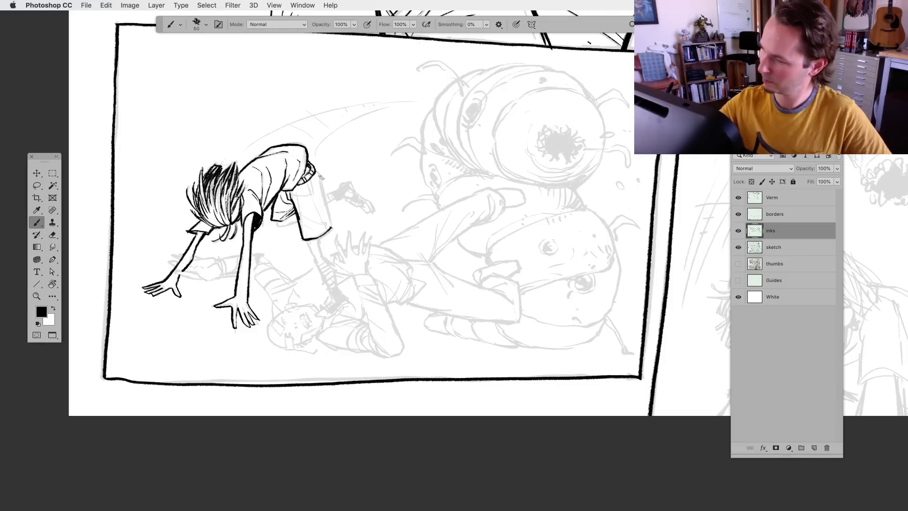
pyautogui.moveTo(314, 168); pyautogui.dragTo(331, 227)
pyautogui.moveTo(322, 185); pyautogui.dragTo(333, 228)
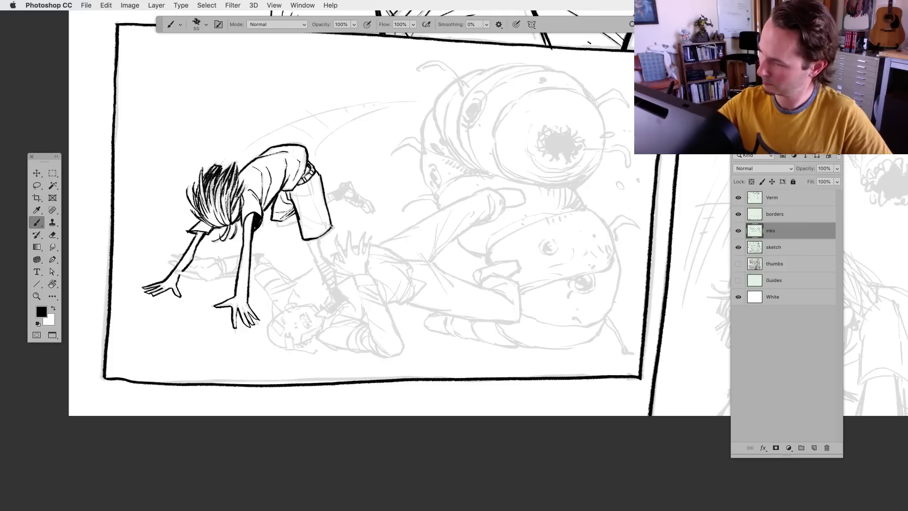
pyautogui.moveTo(312, 165); pyautogui.dragTo(323, 175)
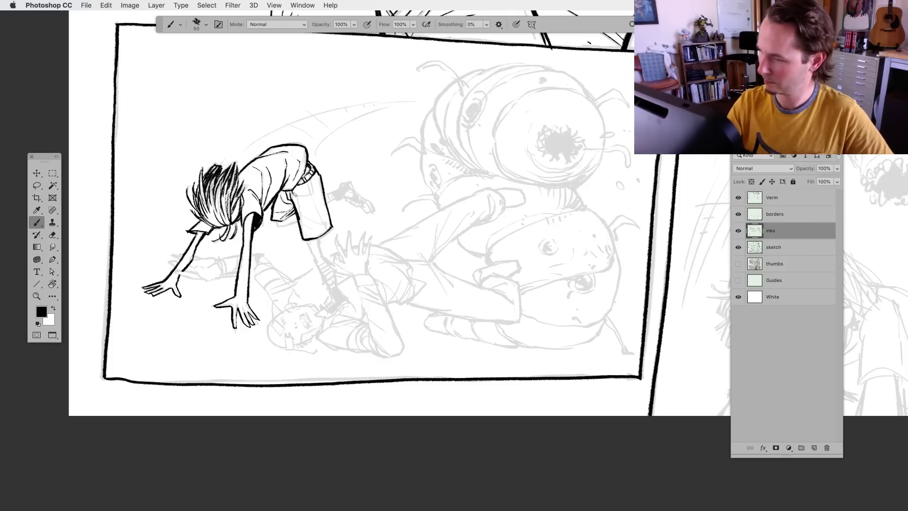
pyautogui.moveTo(313, 201); pyautogui.dragTo(321, 221)
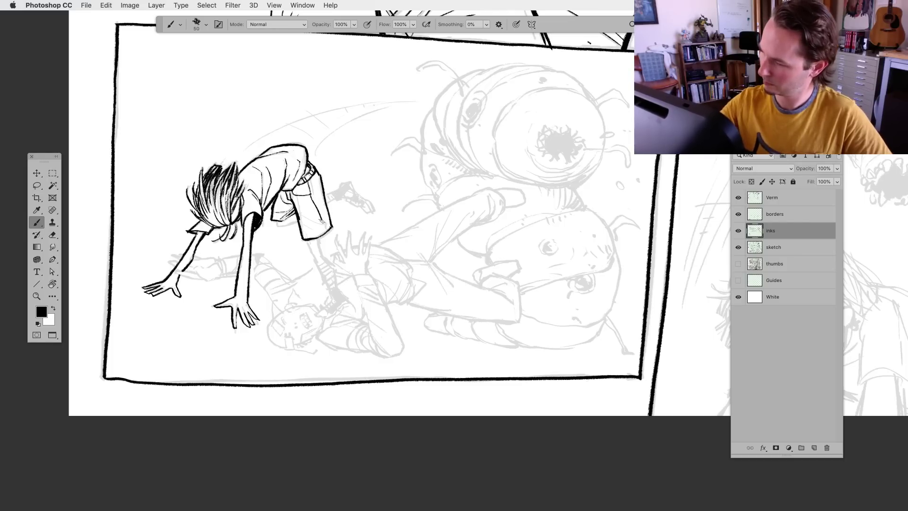
pyautogui.moveTo(311, 185); pyautogui.dragTo(316, 192)
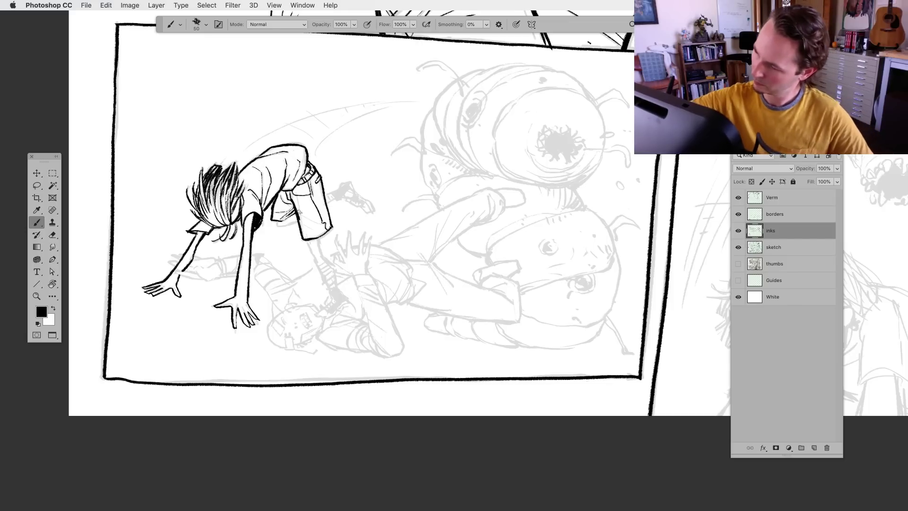
pyautogui.moveTo(297, 210)
pyautogui.mouseDown()
pyautogui.moveTo(329, 228)
pyautogui.moveTo(321, 233)
pyautogui.mouseUp()
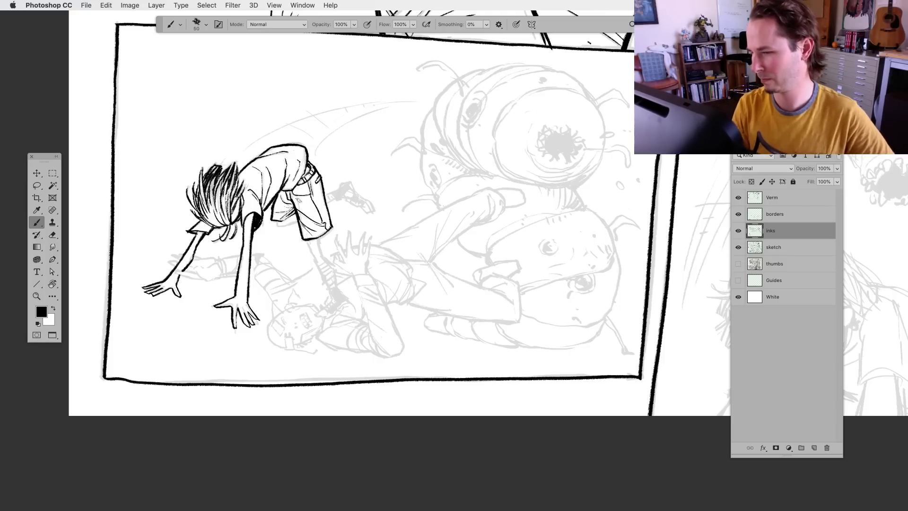
pyautogui.scroll(-1, 298, 201)
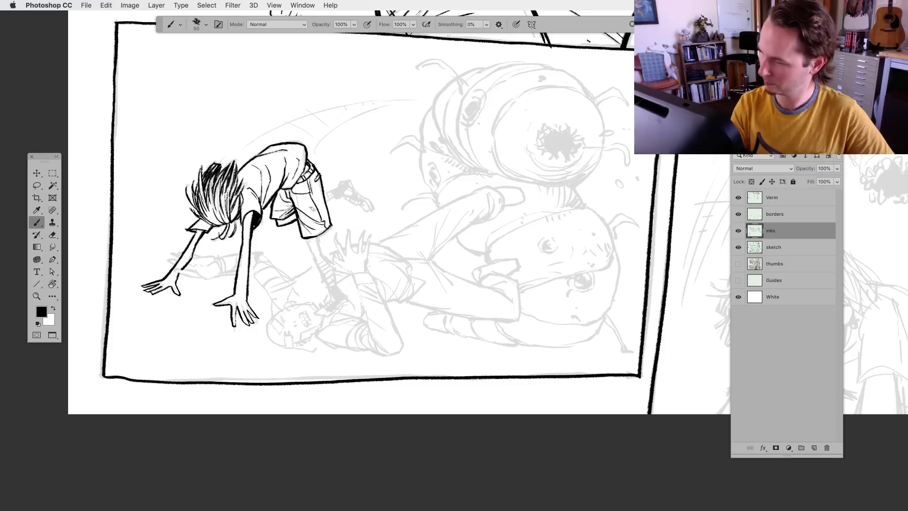
# Ink the crouching figure's raised foot with its striped sock, sole, laces and solid black shoe upper
pyautogui.hscroll(3, 302, 208)
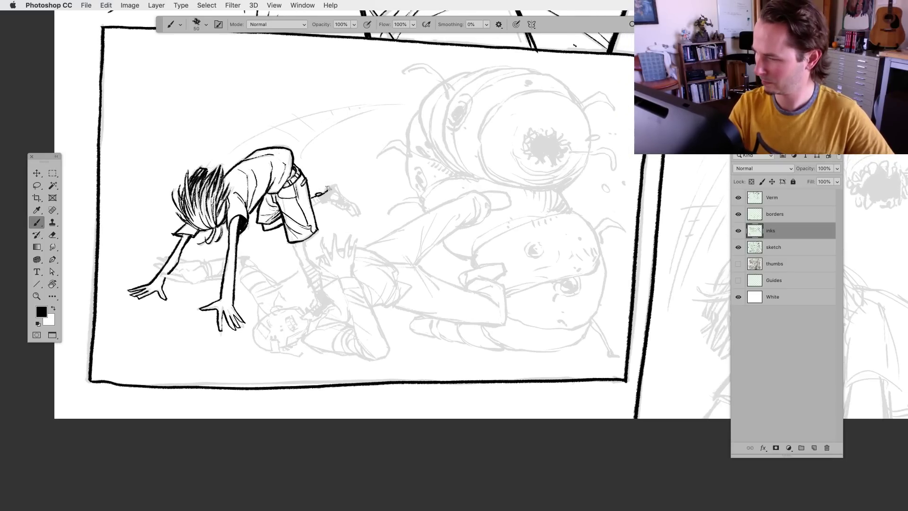
pyautogui.moveTo(327, 190); pyautogui.dragTo(335, 185)
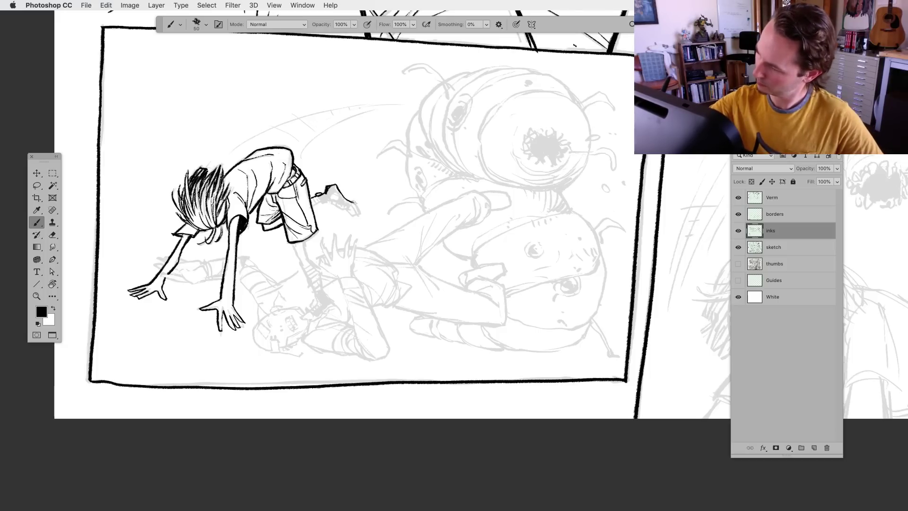
pyautogui.moveTo(350, 212)
pyautogui.mouseDown()
pyautogui.moveTo(361, 216)
pyautogui.moveTo(333, 202)
pyautogui.mouseUp()
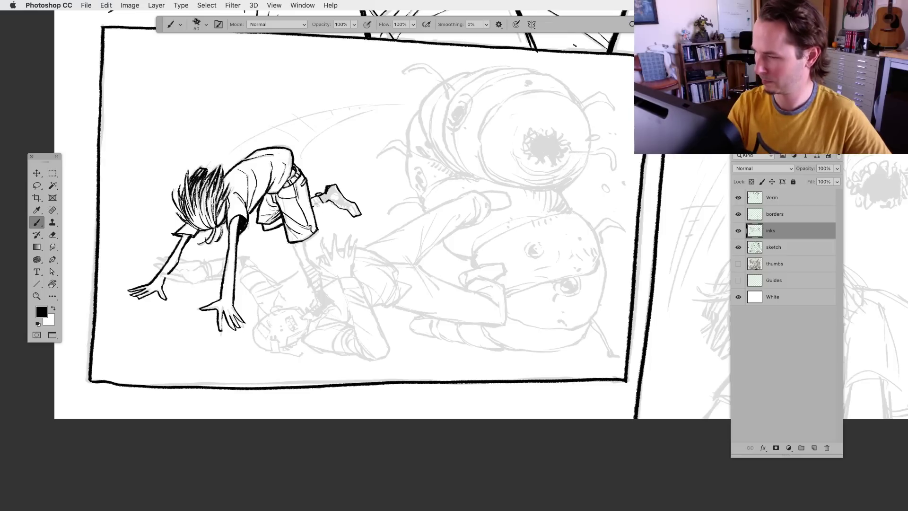
pyautogui.moveTo(310, 199); pyautogui.dragTo(321, 205)
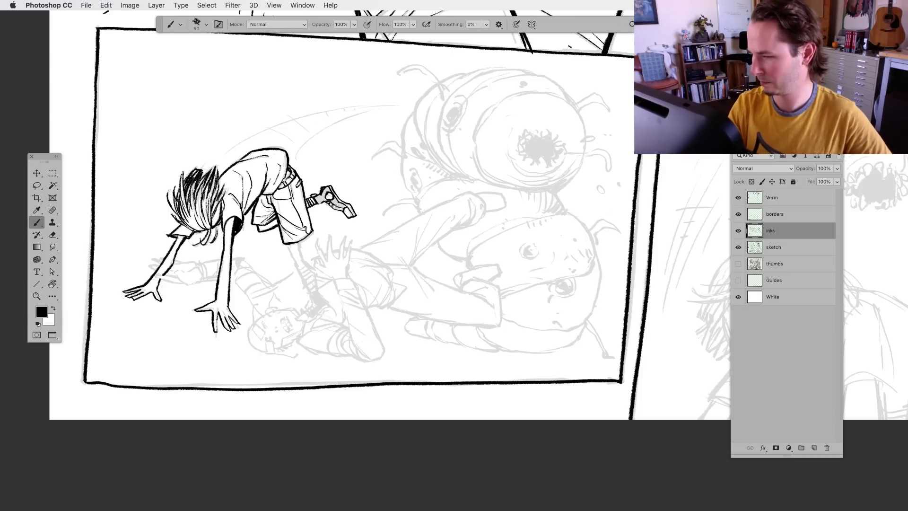
pyautogui.moveTo(322, 207)
pyautogui.mouseDown()
pyautogui.moveTo(335, 212)
pyautogui.moveTo(329, 218)
pyautogui.mouseUp()
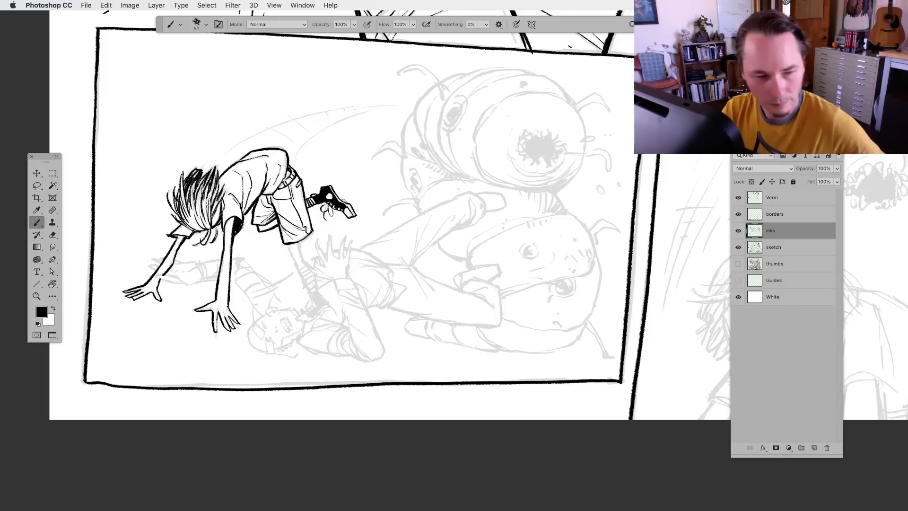
pyautogui.click(37, 185)
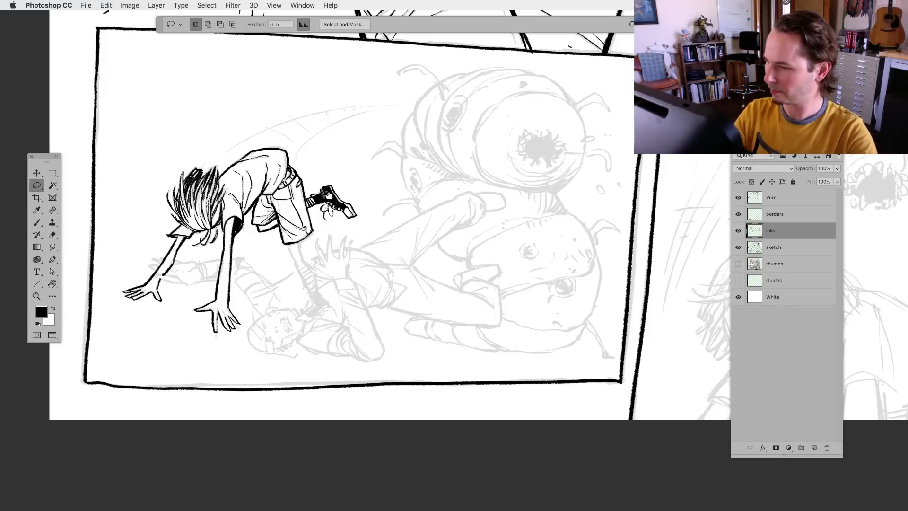
pyautogui.press('b')
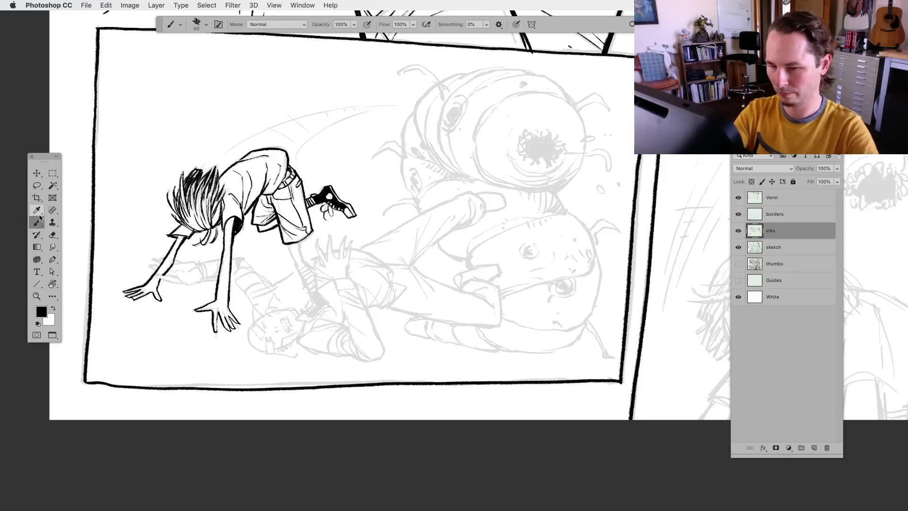
pyautogui.moveTo(313, 375); pyautogui.dragTo(316, 356)
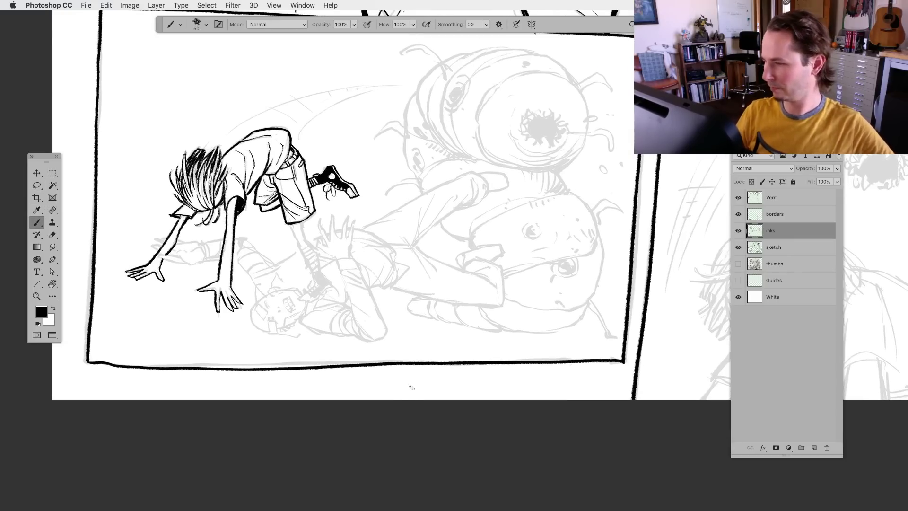
# Ink the crouching figure's standing leg with its striped sock and solid black laced shoe planted on the ground
pyautogui.moveTo(292, 226); pyautogui.dragTo(255, 209)
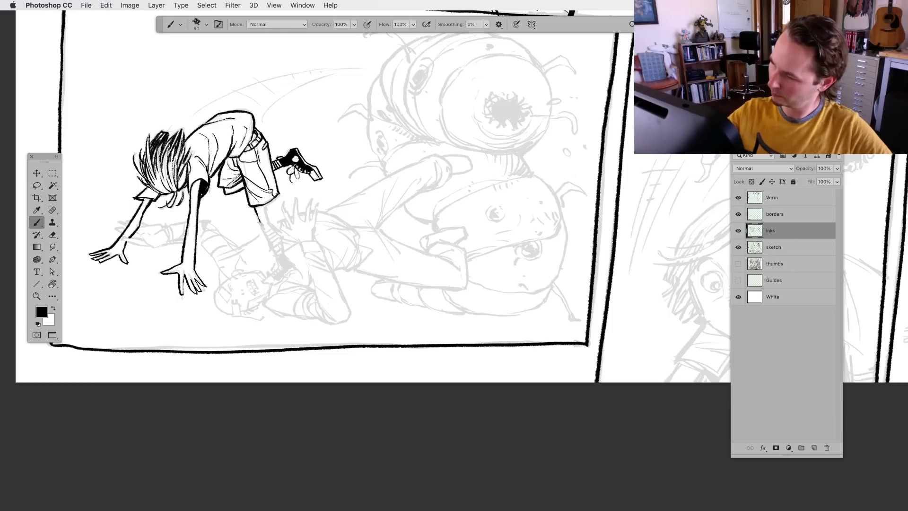
pyautogui.moveTo(259, 223)
pyautogui.mouseDown()
pyautogui.moveTo(280, 262)
pyautogui.moveTo(288, 258)
pyautogui.moveTo(264, 195)
pyautogui.mouseUp()
pyautogui.scroll(-2, 284, 213)
pyautogui.moveTo(282, 240)
pyautogui.mouseDown()
pyautogui.moveTo(263, 260)
pyautogui.moveTo(293, 254)
pyautogui.moveTo(289, 237)
pyautogui.moveTo(294, 249)
pyautogui.moveTo(273, 261)
pyautogui.moveTo(287, 239)
pyautogui.mouseUp()
pyautogui.moveTo(281, 246)
pyautogui.mouseDown()
pyautogui.moveTo(288, 238)
pyautogui.moveTo(273, 260)
pyautogui.moveTo(285, 250)
pyautogui.mouseUp()
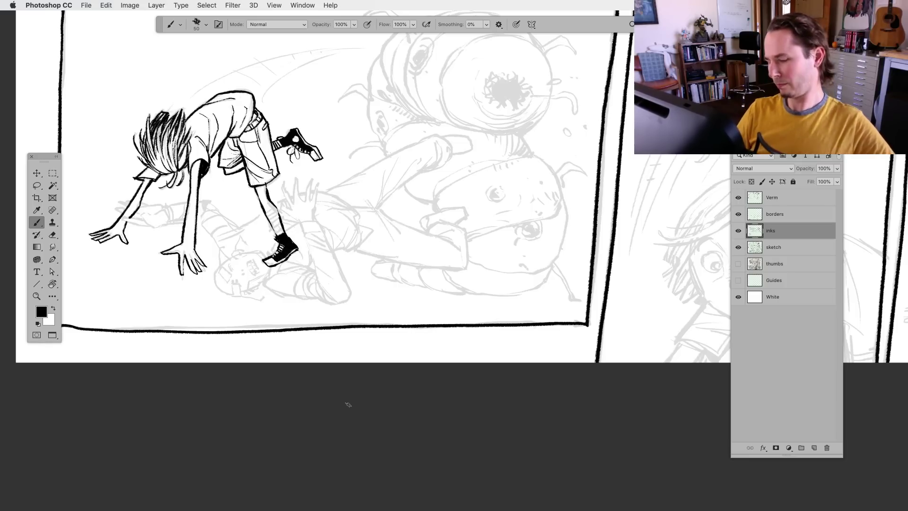
pyautogui.moveTo(263, 214)
pyautogui.mouseDown()
pyautogui.moveTo(281, 207)
pyautogui.moveTo(287, 228)
pyautogui.mouseUp()
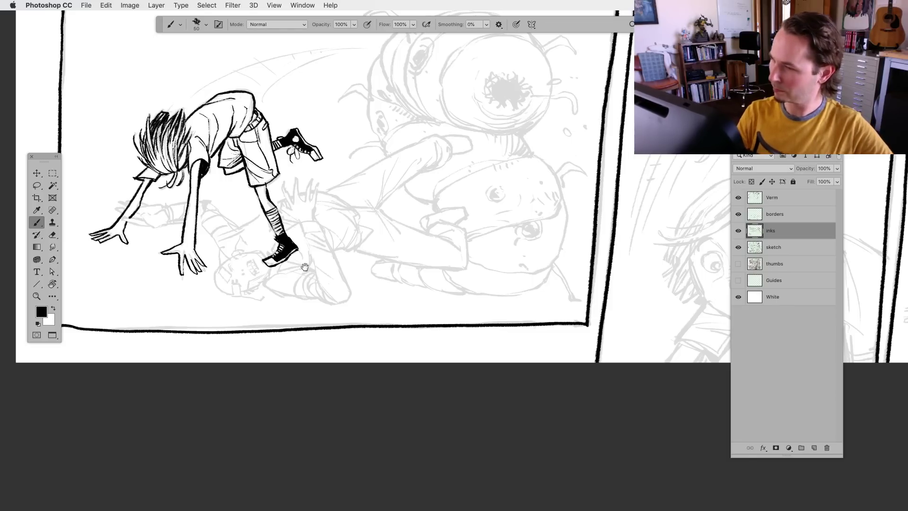
# Ink the fallen man's near hand with its spread fingers, the shirt cuff and the bent forearm sleeve down to the elbow
pyautogui.scroll(1, 314, 318)
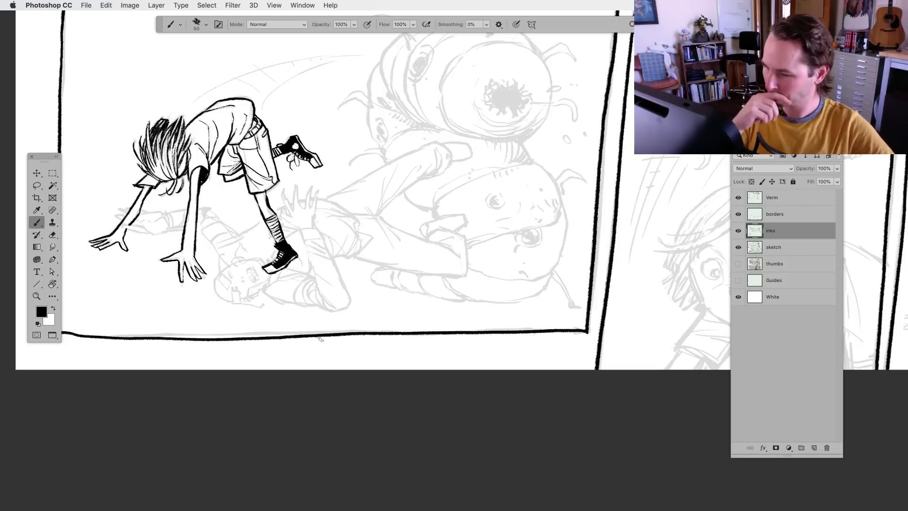
pyautogui.moveTo(279, 349)
pyautogui.mouseDown()
pyautogui.moveTo(284, 391)
pyautogui.moveTo(299, 397)
pyautogui.mouseUp()
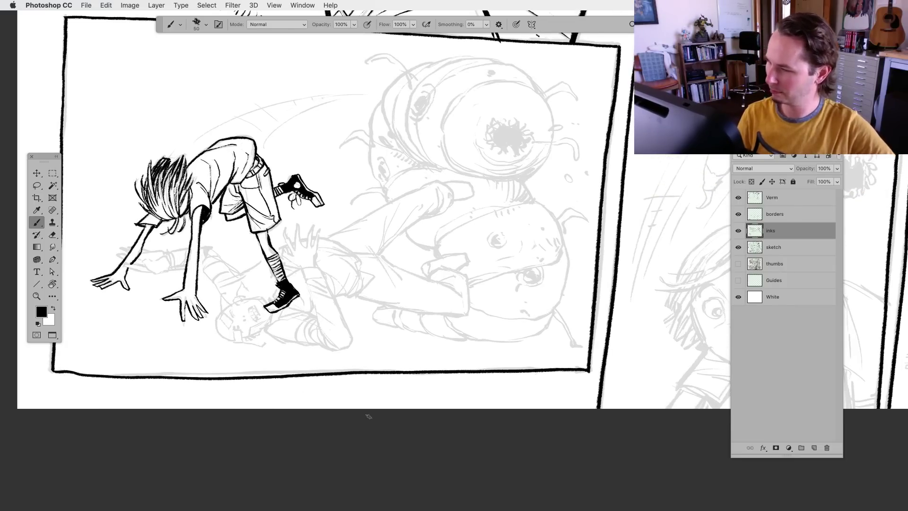
pyautogui.moveTo(370, 414)
pyautogui.mouseDown()
pyautogui.moveTo(279, 413)
pyautogui.moveTo(257, 395)
pyautogui.moveTo(285, 381)
pyautogui.mouseUp()
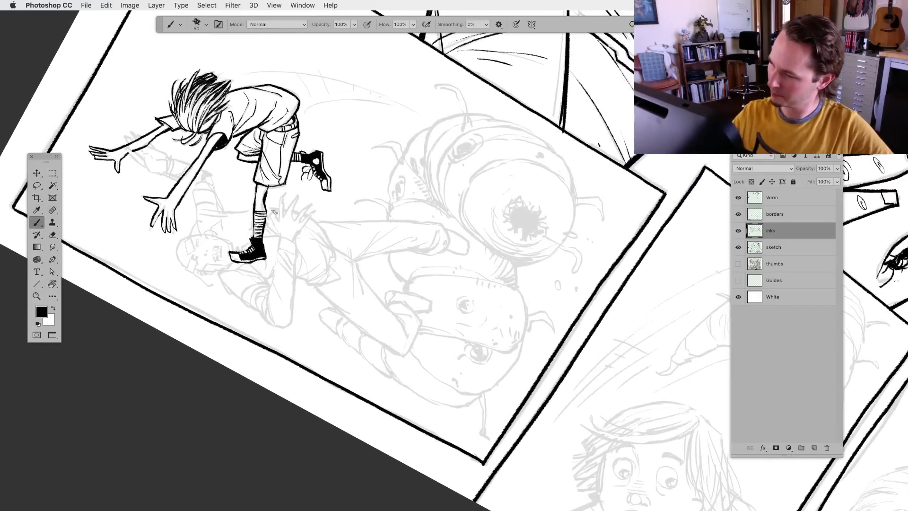
pyautogui.moveTo(274, 211)
pyautogui.mouseDown()
pyautogui.moveTo(282, 235)
pyautogui.moveTo(290, 224)
pyautogui.moveTo(286, 236)
pyautogui.moveTo(291, 224)
pyautogui.moveTo(278, 209)
pyautogui.moveTo(275, 217)
pyautogui.moveTo(284, 194)
pyautogui.moveTo(284, 215)
pyautogui.moveTo(299, 194)
pyautogui.moveTo(294, 220)
pyautogui.moveTo(312, 204)
pyautogui.moveTo(292, 242)
pyautogui.moveTo(278, 242)
pyautogui.moveTo(278, 295)
pyautogui.moveTo(272, 282)
pyautogui.moveTo(268, 316)
pyautogui.mouseUp()
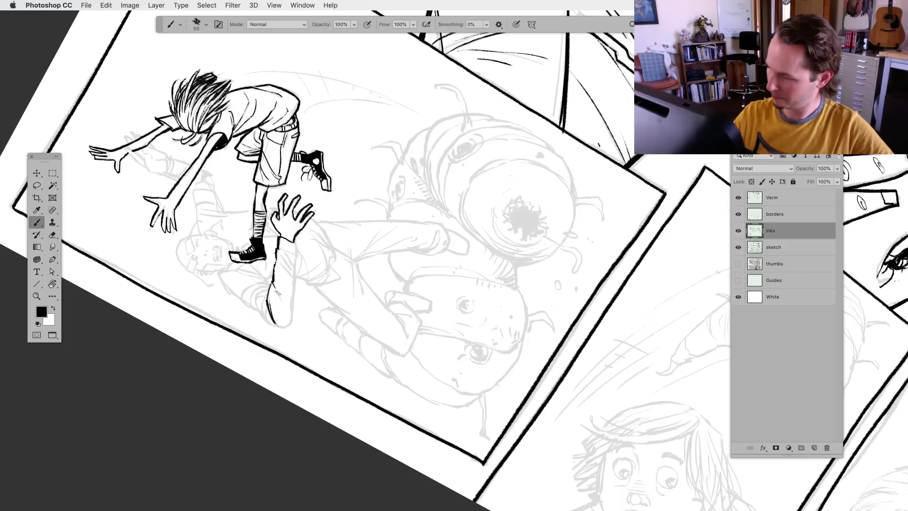
pyautogui.moveTo(285, 259)
pyautogui.mouseDown()
pyautogui.moveTo(278, 276)
pyautogui.moveTo(293, 281)
pyautogui.moveTo(299, 259)
pyautogui.moveTo(289, 329)
pyautogui.moveTo(266, 324)
pyautogui.moveTo(271, 294)
pyautogui.moveTo(299, 309)
pyautogui.mouseUp()
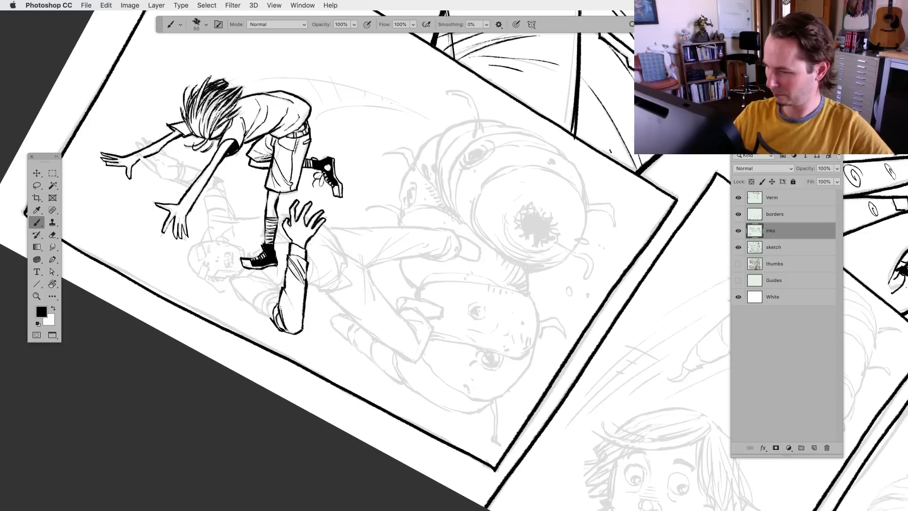
pyautogui.press('l')
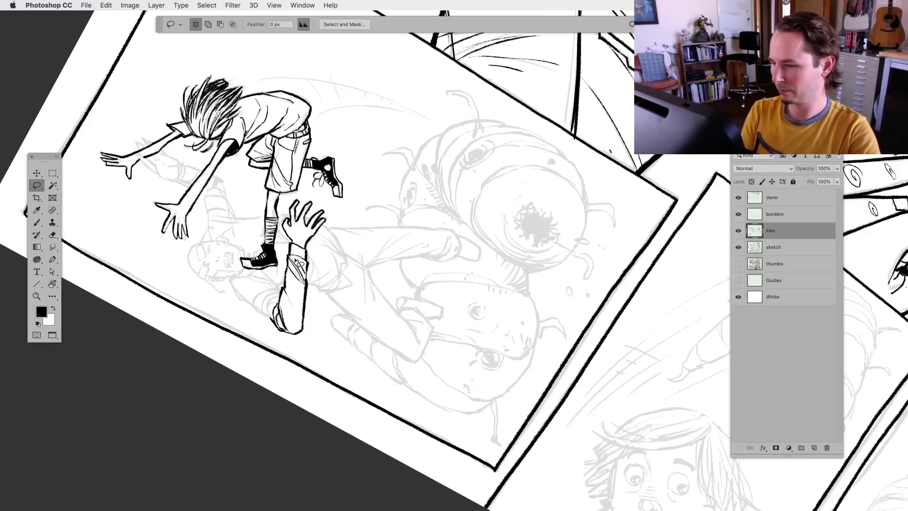
pyautogui.click(43, 222)
# Ink the fallen man's near shoulder and upper sleeve with its folds, joining the bent elbow
pyautogui.press('r')
pyautogui.moveTo(333, 421); pyautogui.dragTo(234, 361)
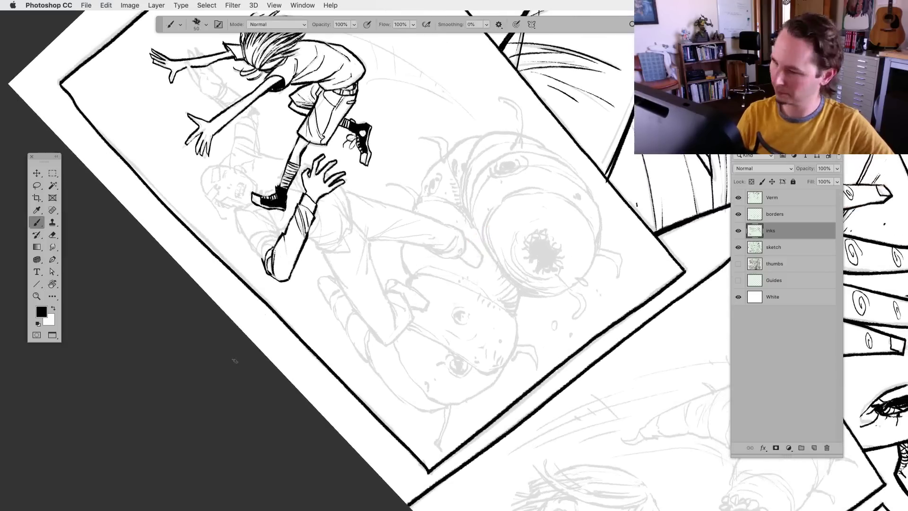
pyautogui.moveTo(235, 210)
pyautogui.mouseDown()
pyautogui.moveTo(256, 253)
pyautogui.moveTo(255, 233)
pyautogui.moveTo(282, 232)
pyautogui.moveTo(255, 245)
pyautogui.moveTo(263, 257)
pyautogui.moveTo(279, 239)
pyautogui.moveTo(261, 258)
pyautogui.mouseUp()
pyautogui.moveTo(274, 289); pyautogui.dragTo(306, 333)
# Ink the fallen man's head over the sketch, including the skewed glasses, ear, scowling eyes, nose, gritted teeth and jaw
pyautogui.moveTo(242, 388); pyautogui.dragTo(174, 253)
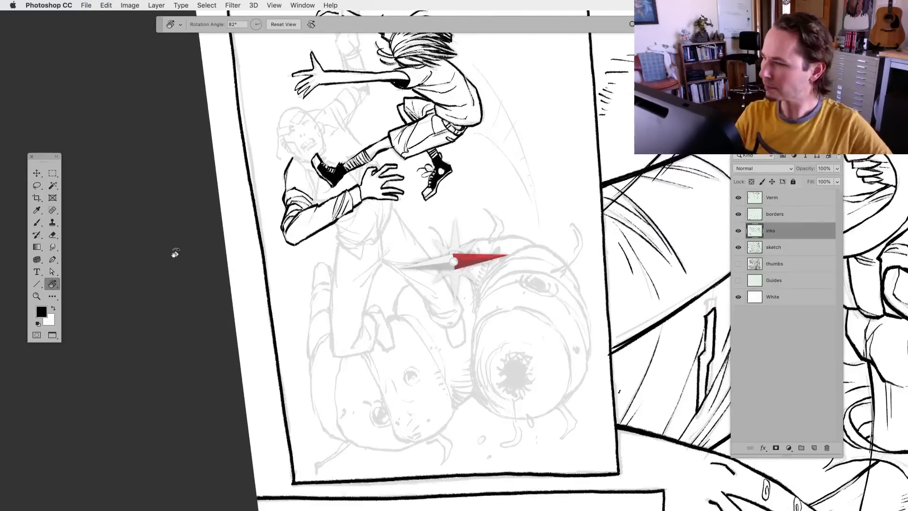
pyautogui.moveTo(282, 363); pyautogui.dragTo(228, 431)
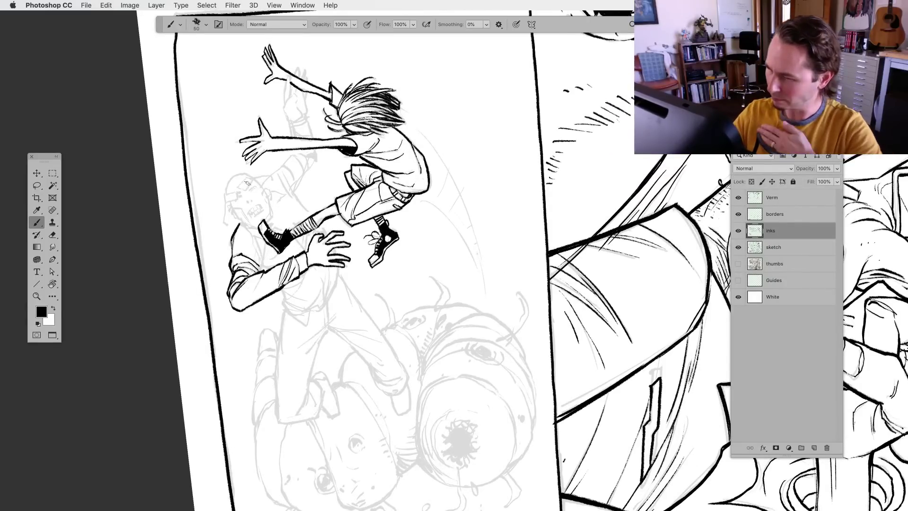
pyautogui.moveTo(247, 176)
pyautogui.mouseDown()
pyautogui.moveTo(238, 188)
pyautogui.moveTo(255, 175)
pyautogui.moveTo(272, 172)
pyautogui.moveTo(274, 180)
pyautogui.moveTo(225, 202)
pyautogui.moveTo(238, 192)
pyautogui.mouseUp()
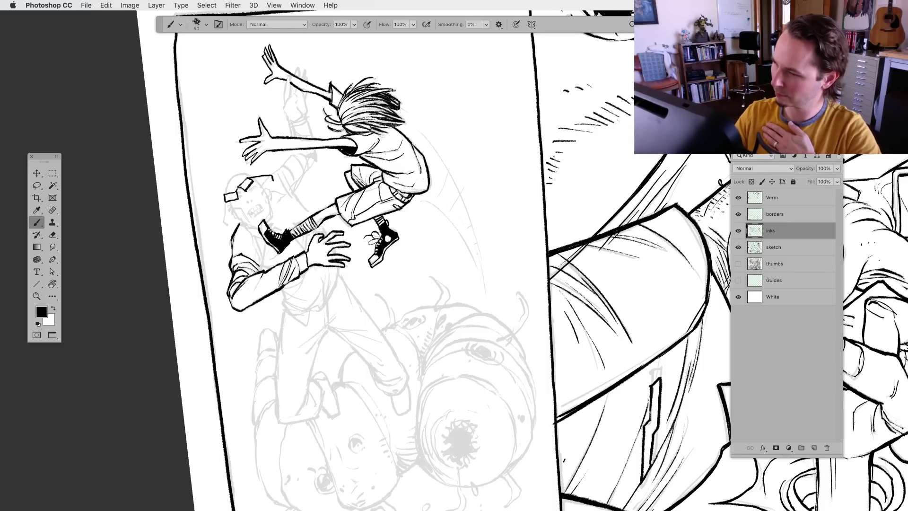
pyautogui.moveTo(238, 190)
pyautogui.mouseDown()
pyautogui.moveTo(222, 195)
pyautogui.moveTo(223, 225)
pyautogui.moveTo(230, 222)
pyautogui.mouseUp()
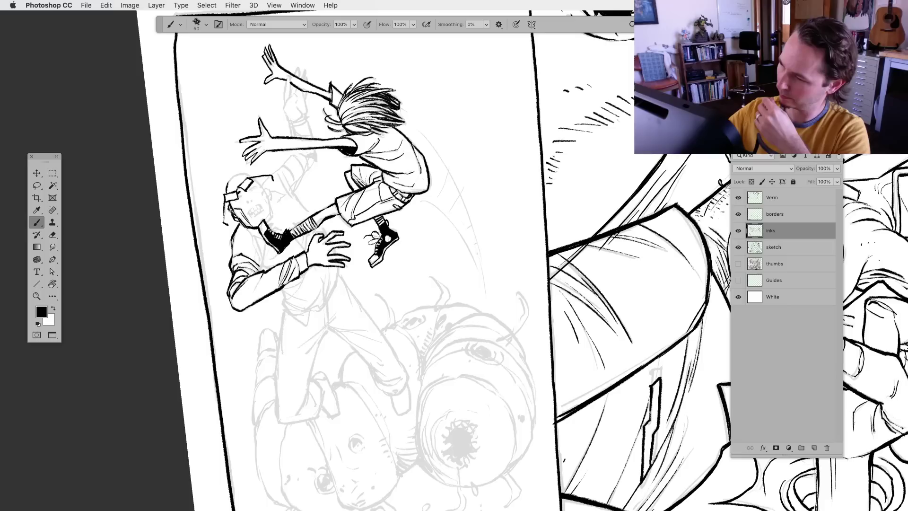
pyautogui.moveTo(247, 213)
pyautogui.mouseDown()
pyautogui.moveTo(259, 205)
pyautogui.moveTo(251, 212)
pyautogui.mouseUp()
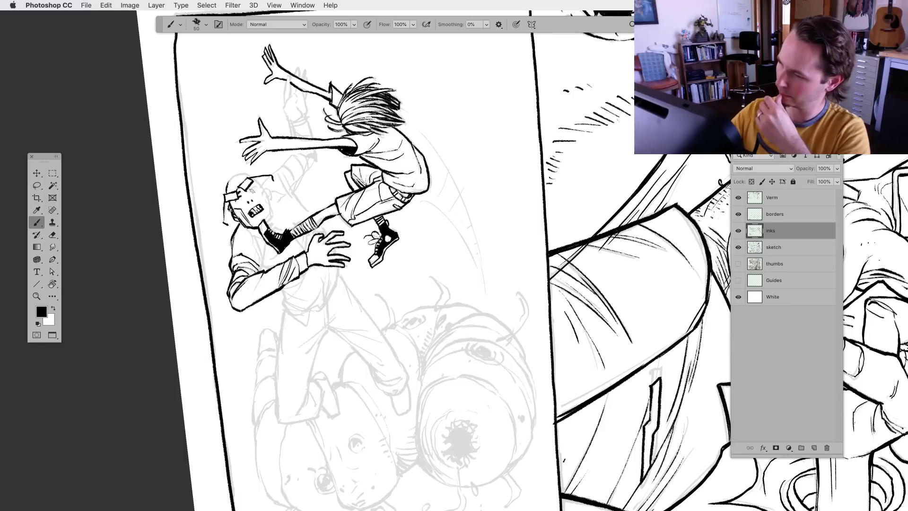
pyautogui.moveTo(253, 185); pyautogui.dragTo(256, 193)
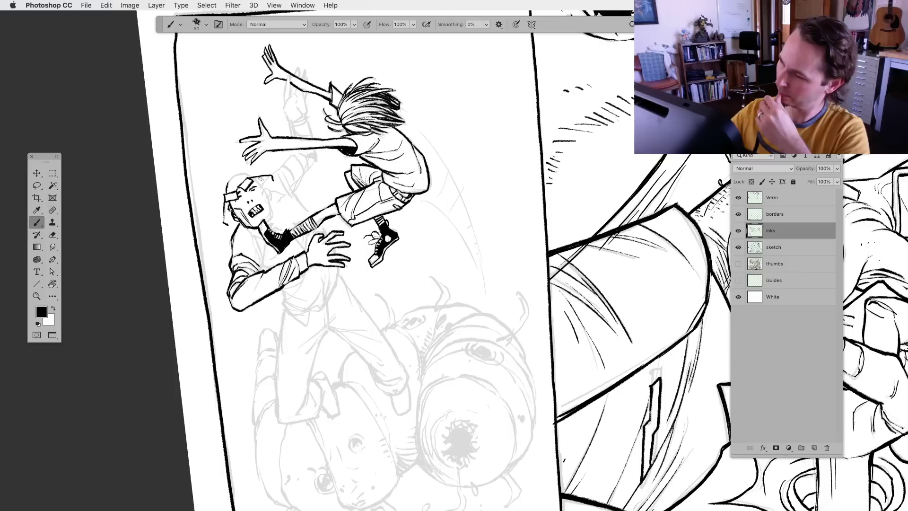
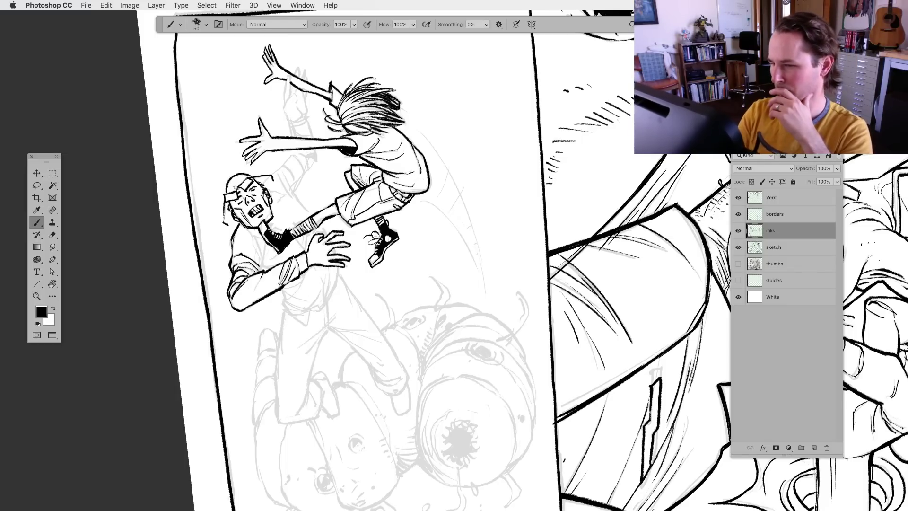
# Ink the fallen man's pointed collar, shirt front and far upper sleeve with its folds
pyautogui.press('r')
pyautogui.moveTo(260, 403); pyautogui.dragTo(290, 327)
pyautogui.press('b')
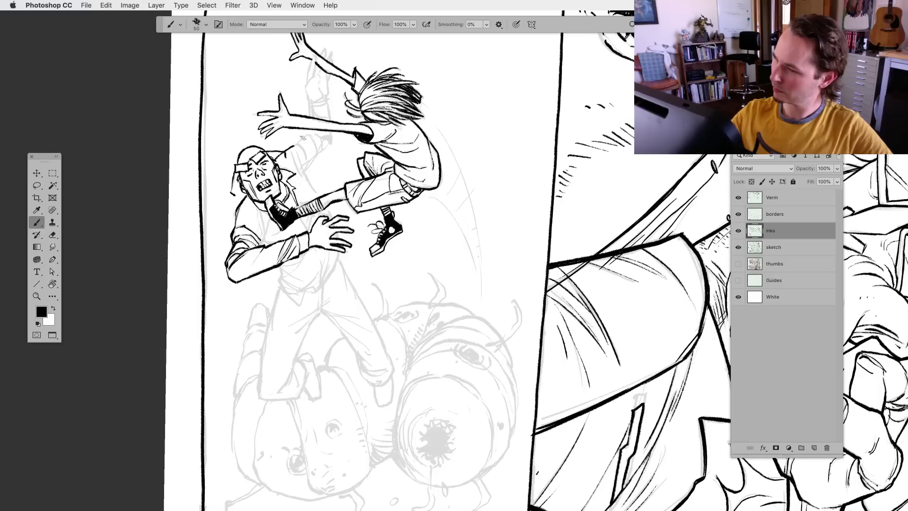
pyautogui.moveTo(303, 151)
pyautogui.mouseDown()
pyautogui.moveTo(295, 152)
pyautogui.moveTo(321, 199)
pyautogui.mouseUp()
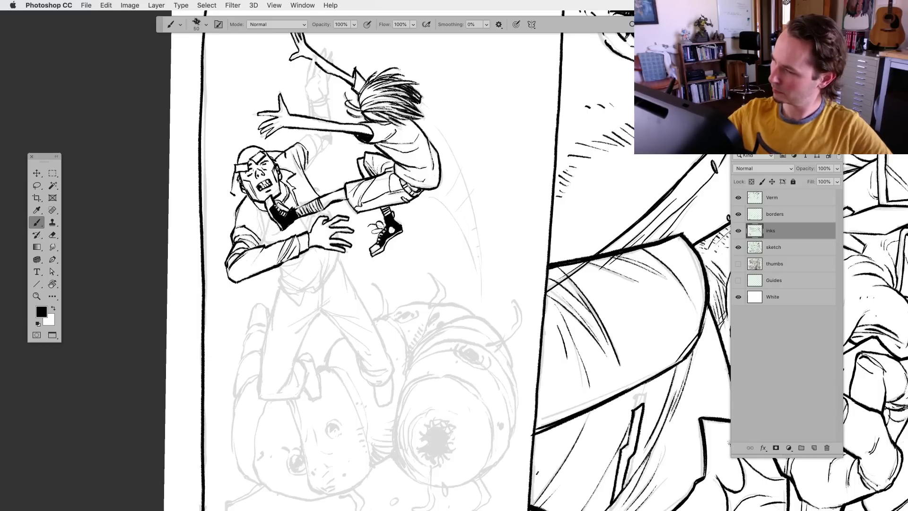
pyautogui.moveTo(318, 152)
pyautogui.mouseDown()
pyautogui.moveTo(306, 170)
pyautogui.moveTo(306, 135)
pyautogui.moveTo(331, 139)
pyautogui.mouseUp()
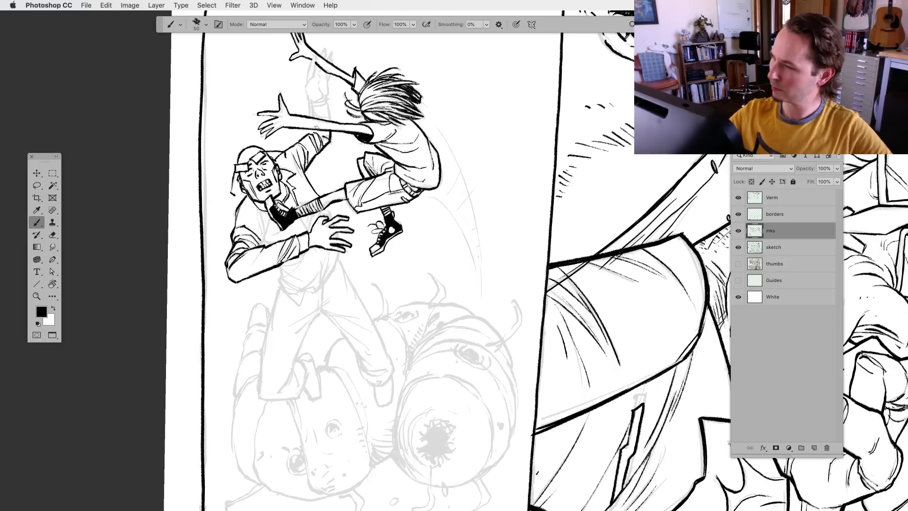
# Ink the fallen man's far forearm, cuff and hand, with the fingers emerging behind the crouching figure's outstretched arm
pyautogui.moveTo(331, 236); pyautogui.dragTo(288, 317)
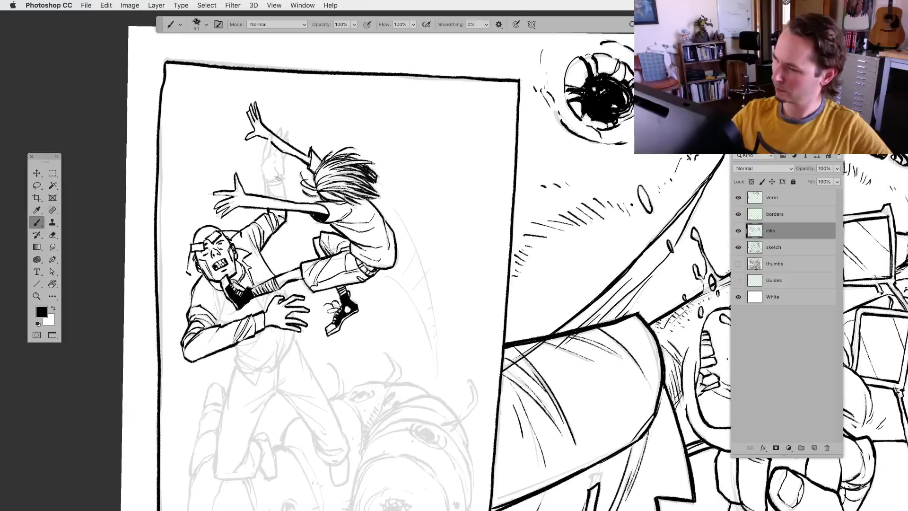
pyautogui.moveTo(265, 195)
pyautogui.mouseDown()
pyautogui.moveTo(283, 179)
pyautogui.moveTo(281, 191)
pyautogui.moveTo(274, 194)
pyautogui.moveTo(284, 180)
pyautogui.moveTo(280, 192)
pyautogui.moveTo(254, 186)
pyautogui.mouseUp()
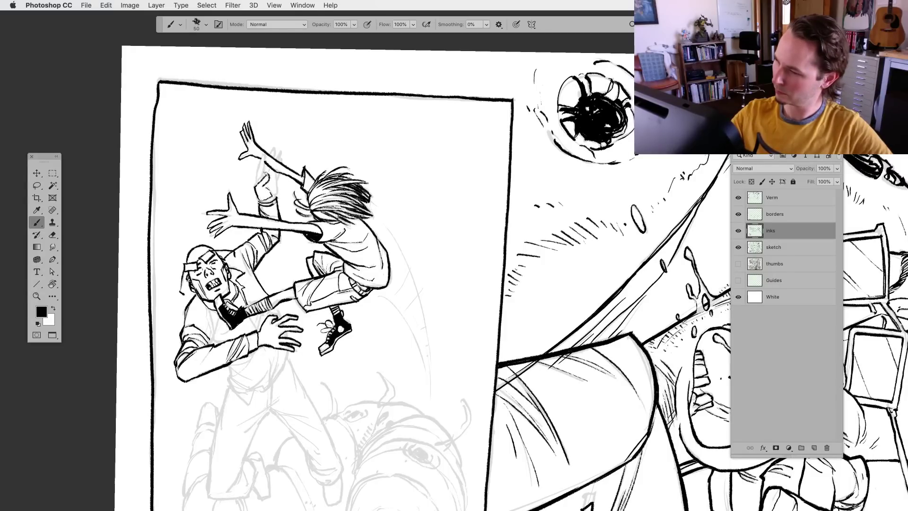
pyautogui.moveTo(268, 189); pyautogui.dragTo(276, 193)
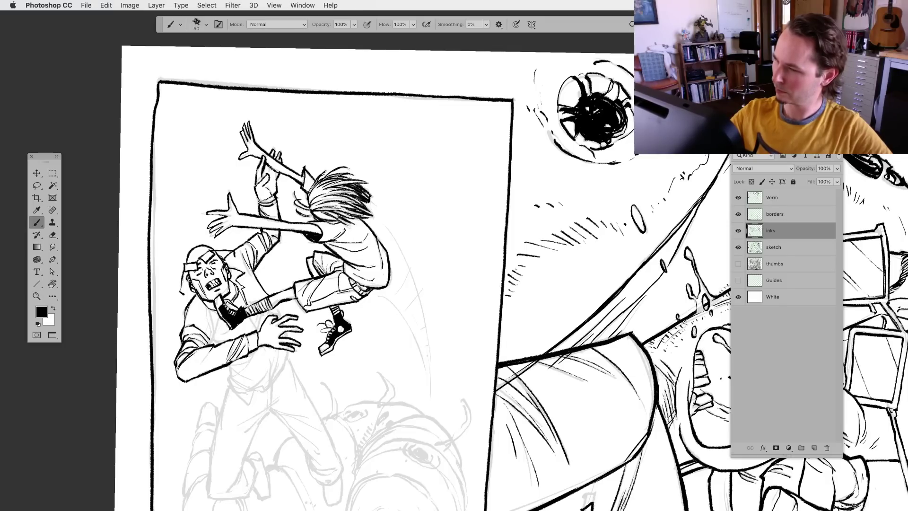
# Ink the fallen man's shirt torso with its folds and loose untucked hem above the waist, undoing the unwanted strokes
pyautogui.scroll(-3, 315, 354)
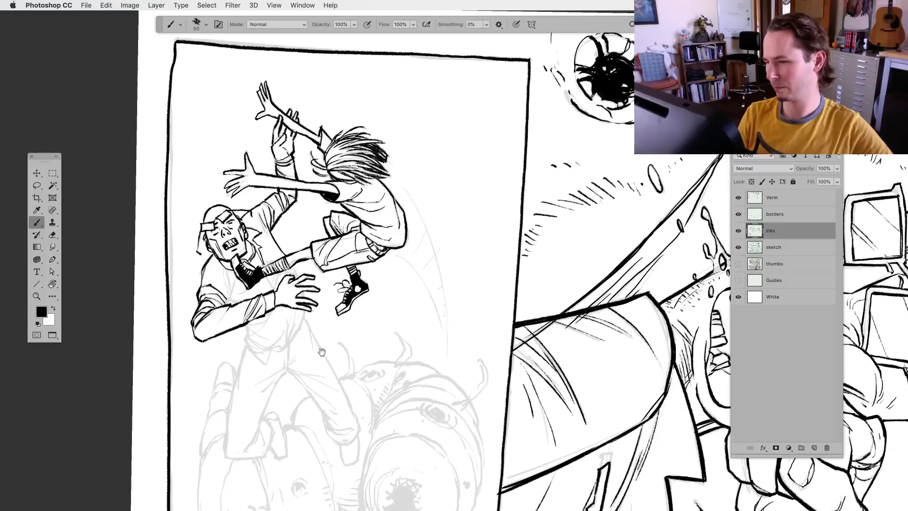
pyautogui.scroll(-2, 303, 330)
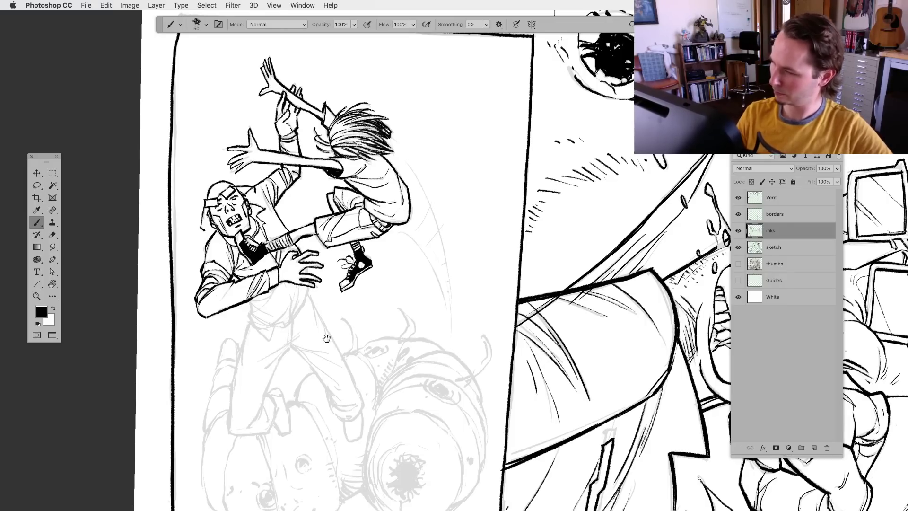
pyautogui.scroll(-2, 320, 314)
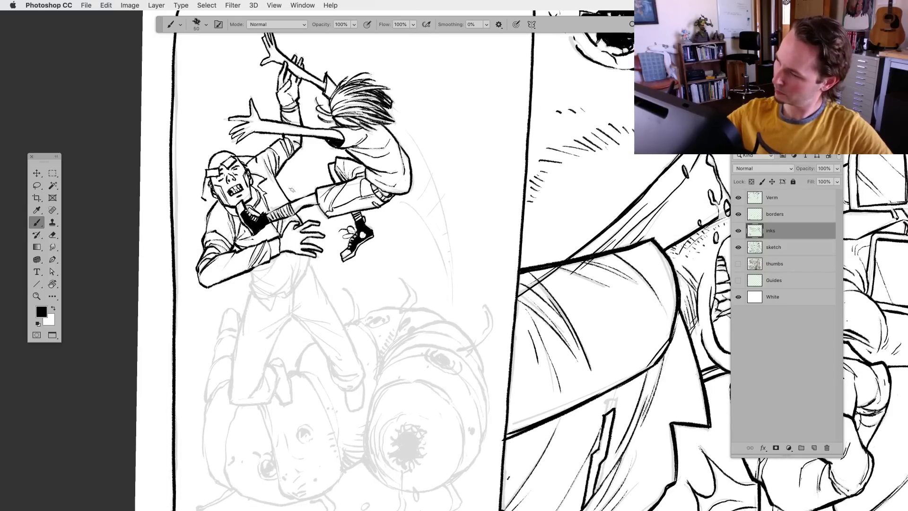
pyautogui.press('super+z')
pyautogui.press('super+z')
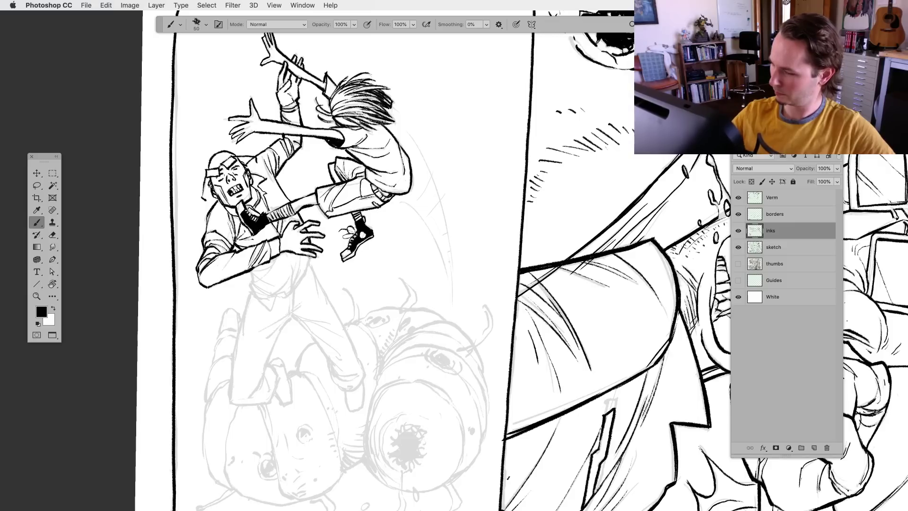
pyautogui.moveTo(311, 259)
pyautogui.mouseDown()
pyautogui.moveTo(287, 296)
pyautogui.moveTo(246, 286)
pyautogui.moveTo(270, 299)
pyautogui.moveTo(266, 269)
pyautogui.moveTo(279, 257)
pyautogui.moveTo(259, 269)
pyautogui.moveTo(290, 272)
pyautogui.moveTo(277, 292)
pyautogui.moveTo(269, 285)
pyautogui.moveTo(291, 282)
pyautogui.mouseUp()
pyautogui.moveTo(285, 287)
pyautogui.mouseDown()
pyautogui.moveTo(294, 251)
pyautogui.moveTo(292, 289)
pyautogui.moveTo(305, 255)
pyautogui.moveTo(304, 314)
pyautogui.moveTo(308, 263)
pyautogui.mouseUp()
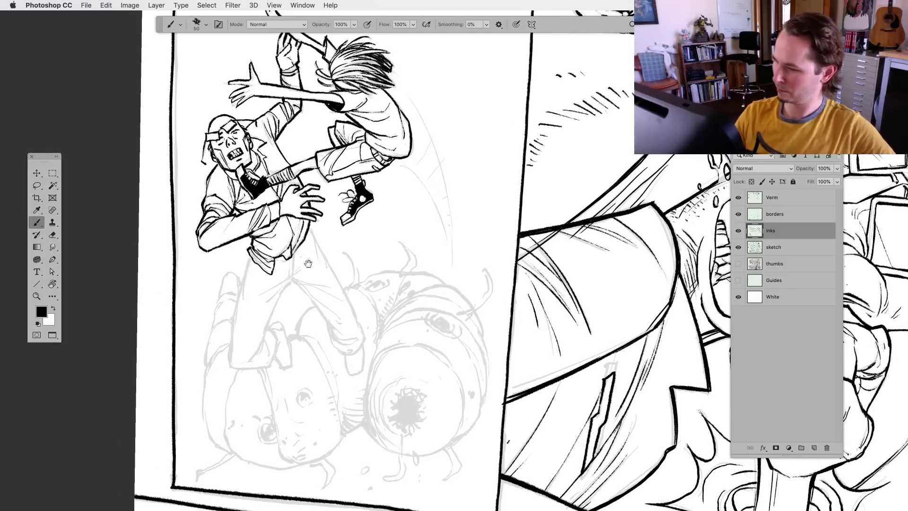
# Ink the fallen man's waistband and both trouser legs, including the crotch folds and the creases along the thighs
pyautogui.moveTo(251, 258); pyautogui.dragTo(230, 366)
pyautogui.moveTo(234, 335)
pyautogui.mouseDown()
pyautogui.moveTo(229, 366)
pyautogui.moveTo(264, 337)
pyautogui.moveTo(272, 356)
pyautogui.moveTo(271, 319)
pyautogui.moveTo(286, 287)
pyautogui.moveTo(271, 300)
pyautogui.moveTo(290, 281)
pyautogui.moveTo(266, 294)
pyautogui.moveTo(294, 256)
pyautogui.moveTo(292, 280)
pyautogui.mouseUp()
pyautogui.moveTo(287, 259); pyautogui.dragTo(280, 263)
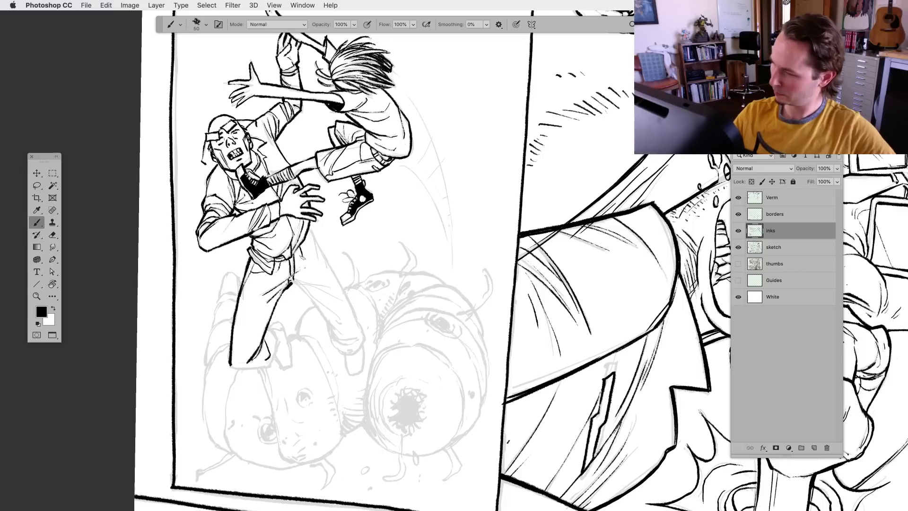
pyautogui.moveTo(313, 248)
pyautogui.mouseDown()
pyautogui.moveTo(301, 260)
pyautogui.moveTo(297, 253)
pyautogui.moveTo(311, 246)
pyautogui.moveTo(360, 325)
pyautogui.mouseUp()
pyautogui.moveTo(308, 282)
pyautogui.mouseDown()
pyautogui.moveTo(296, 287)
pyautogui.moveTo(313, 303)
pyautogui.moveTo(330, 287)
pyautogui.moveTo(345, 302)
pyautogui.moveTo(331, 327)
pyautogui.mouseUp()
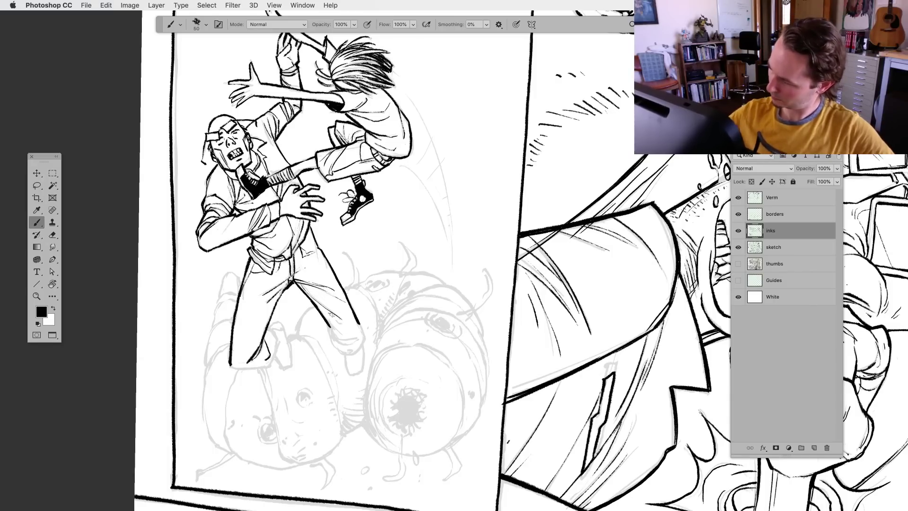
# Ink the fallen man's trouser cuffs and both shoes at the ends of his legs
pyautogui.scroll(-3, 367, 373)
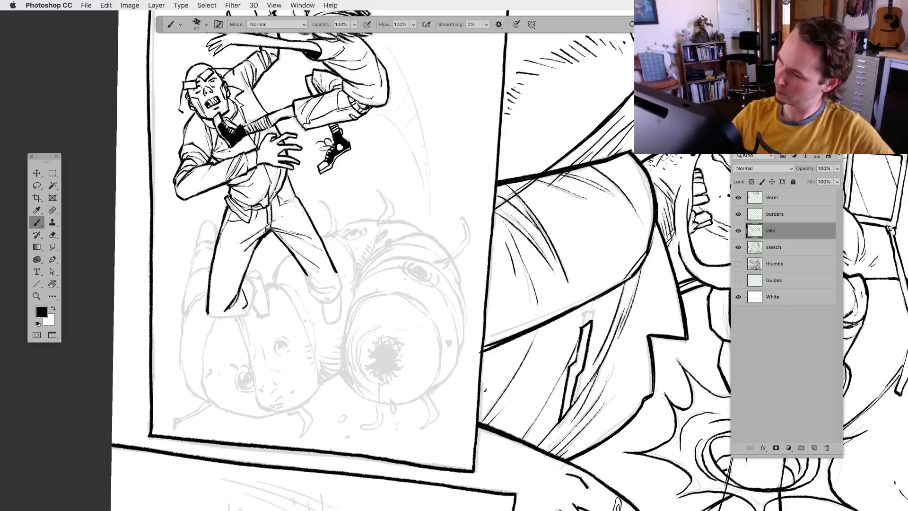
pyautogui.moveTo(309, 278)
pyautogui.mouseDown()
pyautogui.moveTo(324, 293)
pyautogui.moveTo(341, 287)
pyautogui.moveTo(342, 297)
pyautogui.moveTo(306, 303)
pyautogui.moveTo(311, 294)
pyautogui.moveTo(326, 321)
pyautogui.moveTo(339, 317)
pyautogui.moveTo(341, 290)
pyautogui.mouseUp()
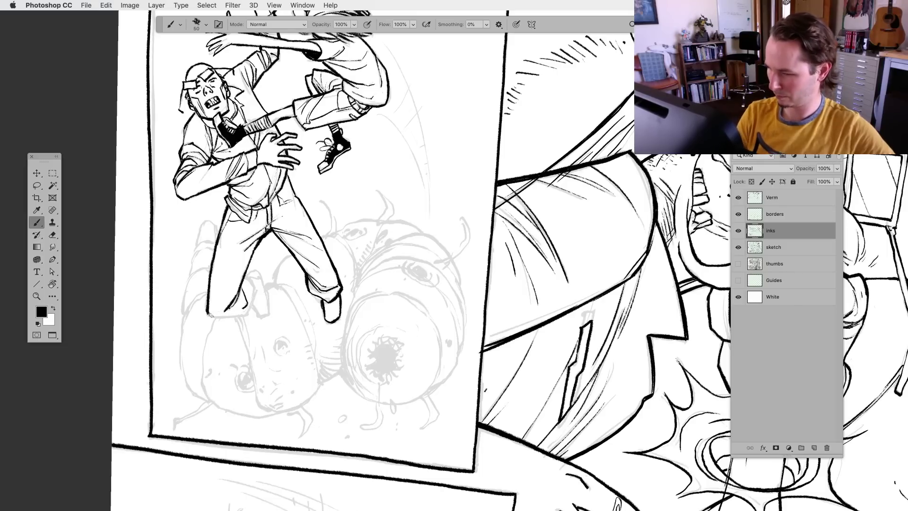
pyautogui.moveTo(206, 315)
pyautogui.mouseDown()
pyautogui.moveTo(246, 315)
pyautogui.moveTo(236, 314)
pyautogui.moveTo(249, 312)
pyautogui.moveTo(254, 271)
pyautogui.moveTo(264, 272)
pyautogui.moveTo(255, 280)
pyautogui.moveTo(259, 273)
pyautogui.moveTo(255, 305)
pyautogui.mouseUp()
pyautogui.press('r')
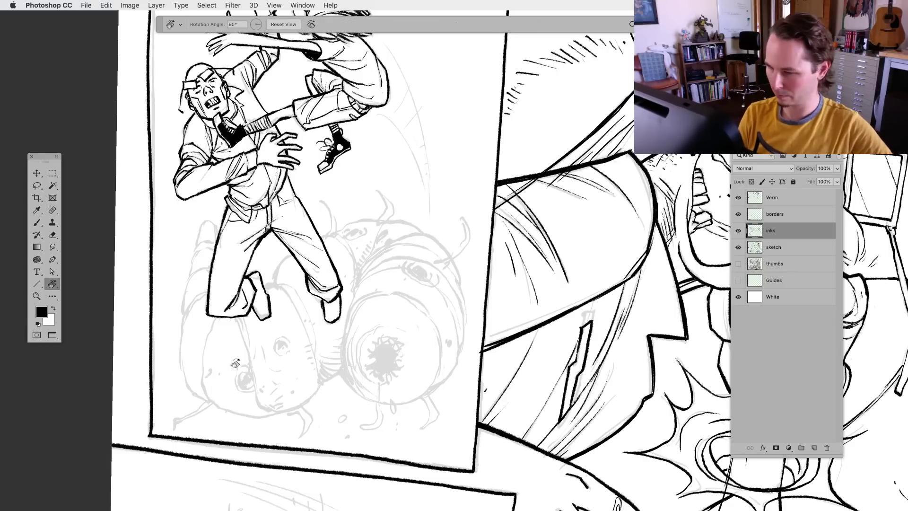
pyautogui.press('b')
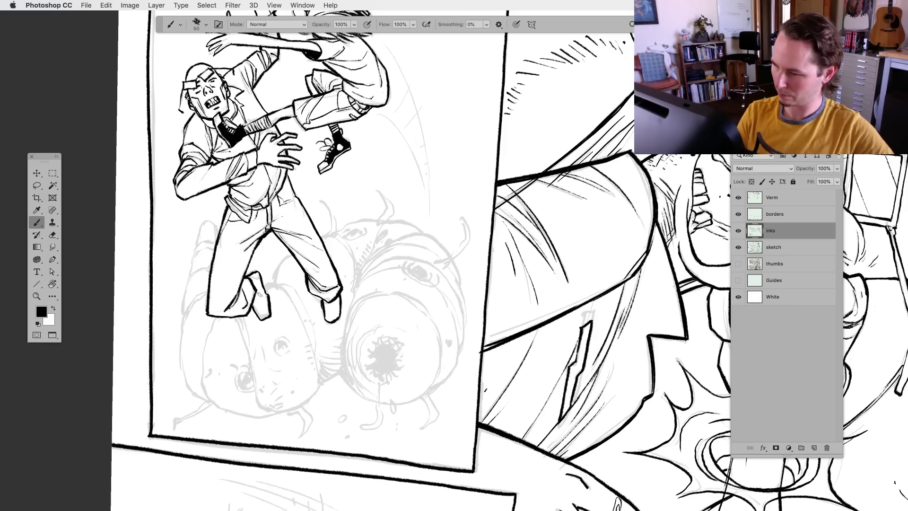
pyautogui.moveTo(263, 295); pyautogui.dragTo(250, 278)
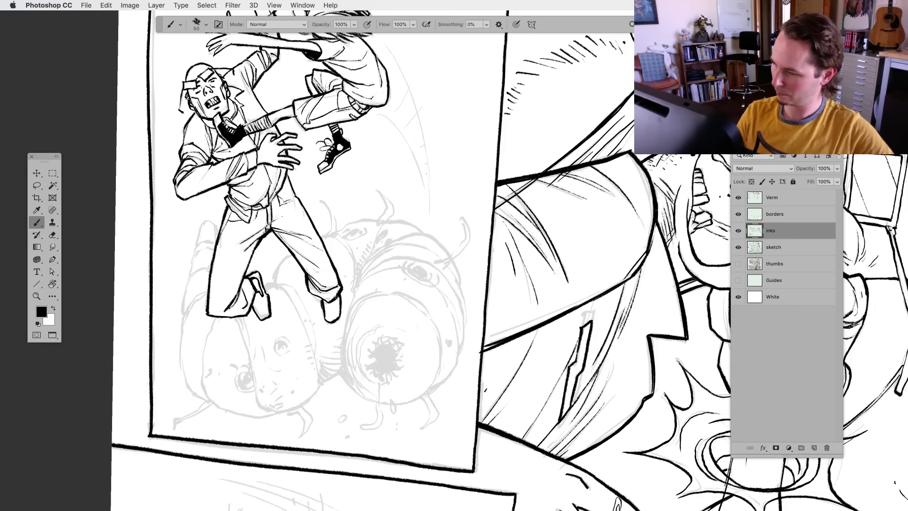
# Ink the curved motion lines sweeping above the crouching figure, with short tick marks crossing the arcs
pyautogui.press('r')
pyautogui.moveTo(333, 307)
pyautogui.mouseDown()
pyautogui.moveTo(402, 331)
pyautogui.moveTo(536, 417)
pyautogui.moveTo(472, 245)
pyautogui.mouseUp()
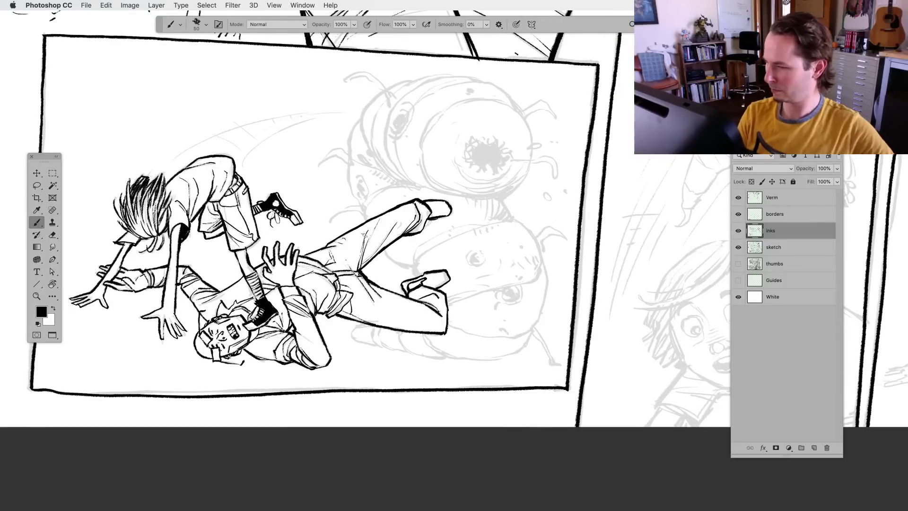
pyautogui.moveTo(410, 394); pyautogui.dragTo(343, 384)
pyautogui.moveTo(331, 325)
pyautogui.mouseDown()
pyautogui.moveTo(424, 302)
pyautogui.moveTo(349, 364)
pyautogui.mouseUp()
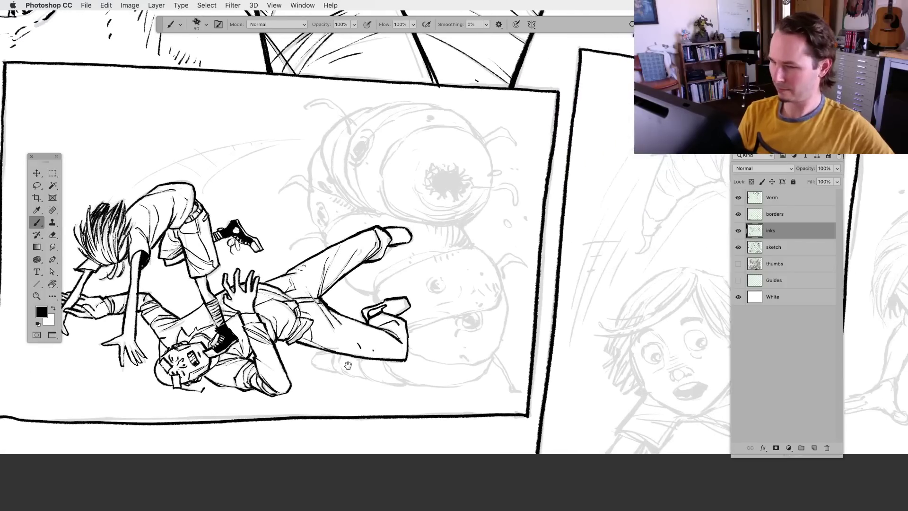
pyautogui.moveTo(123, 195)
pyautogui.mouseDown()
pyautogui.moveTo(188, 157)
pyautogui.moveTo(284, 135)
pyautogui.mouseUp()
pyautogui.moveTo(204, 190); pyautogui.dragTo(305, 139)
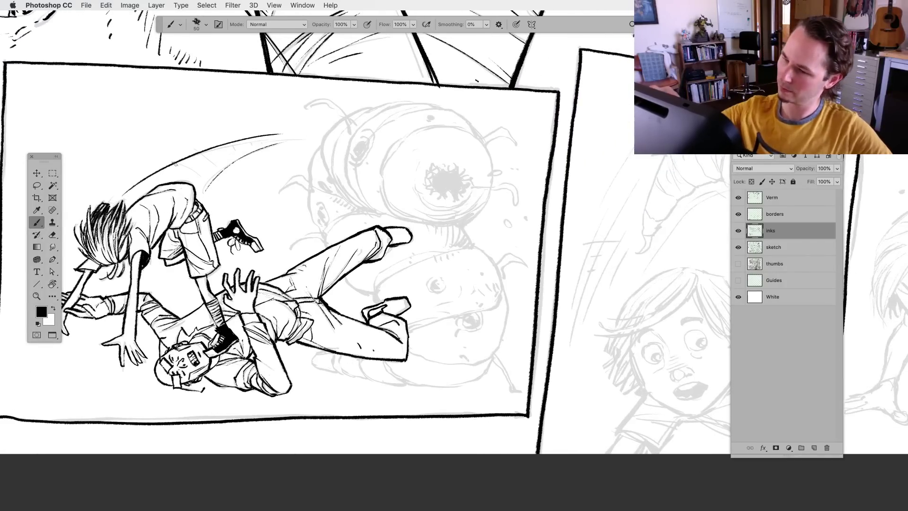
pyautogui.moveTo(166, 155)
pyautogui.mouseDown()
pyautogui.moveTo(223, 197)
pyautogui.moveTo(218, 178)
pyautogui.mouseUp()
pyautogui.moveTo(218, 140); pyautogui.dragTo(231, 151)
pyautogui.moveTo(230, 138)
pyautogui.mouseDown()
pyautogui.moveTo(233, 158)
pyautogui.moveTo(247, 145)
pyautogui.mouseUp()
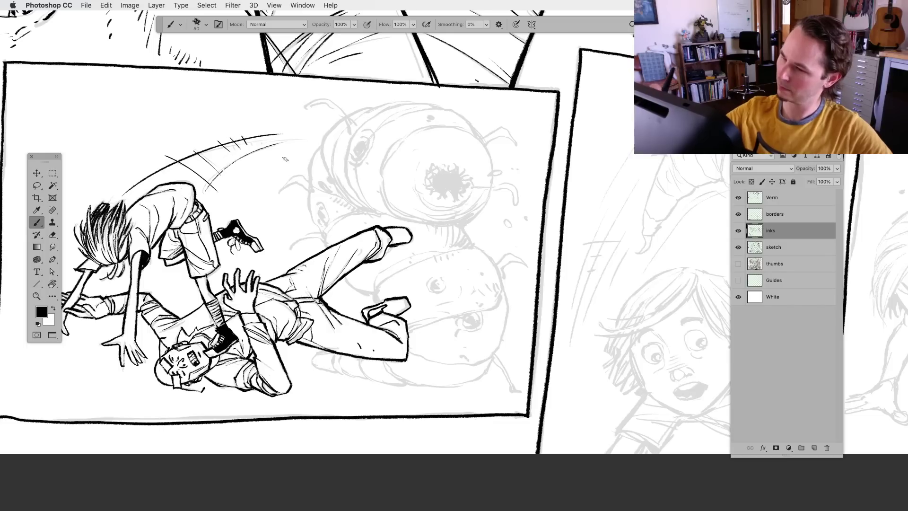
# On the Verm layer, ink the creature's upper feeler and the curved segment contours around the back and top of its head
pyautogui.click(766, 199)
pyautogui.hscroll(4, 338, 254)
pyautogui.scroll(1, 339, 254)
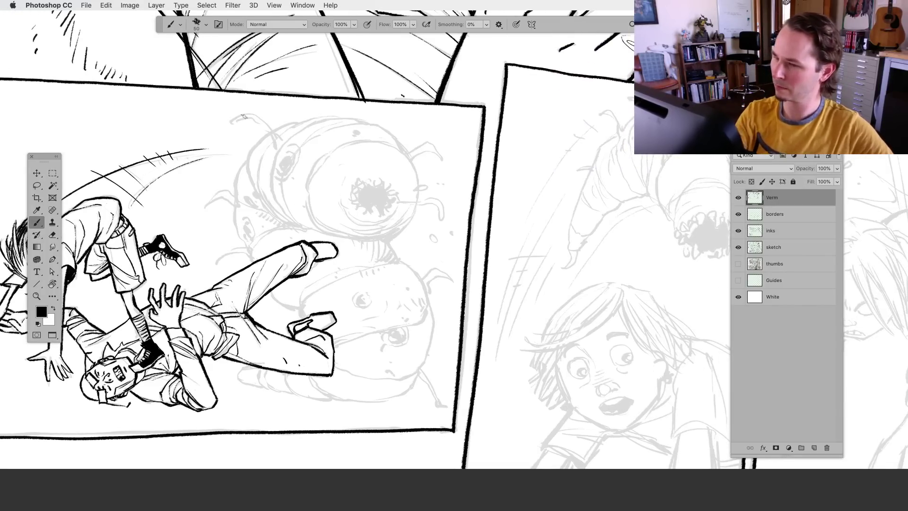
pyautogui.moveTo(229, 124)
pyautogui.mouseDown()
pyautogui.moveTo(255, 115)
pyautogui.moveTo(282, 138)
pyautogui.mouseUp()
pyautogui.moveTo(229, 123)
pyautogui.mouseDown()
pyautogui.moveTo(257, 119)
pyautogui.moveTo(274, 152)
pyautogui.mouseUp()
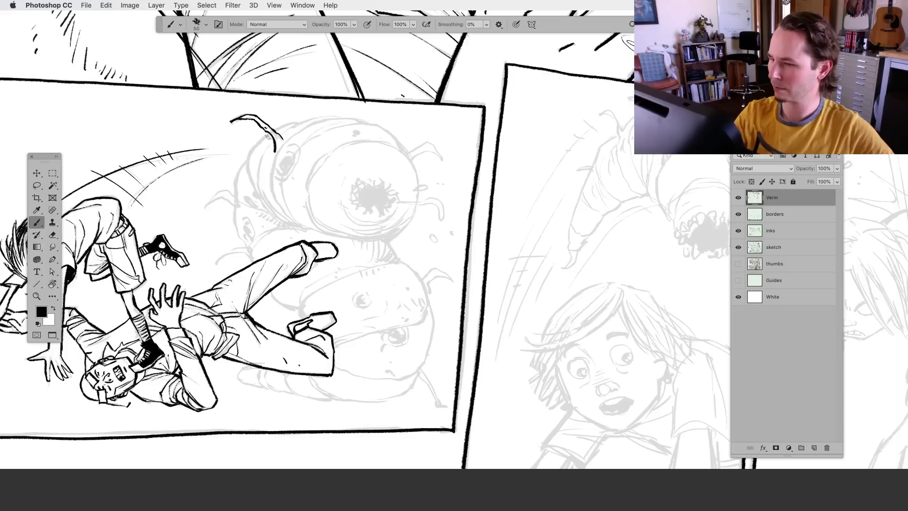
pyautogui.moveTo(272, 134)
pyautogui.mouseDown()
pyautogui.moveTo(251, 150)
pyautogui.moveTo(246, 170)
pyautogui.moveTo(287, 223)
pyautogui.mouseUp()
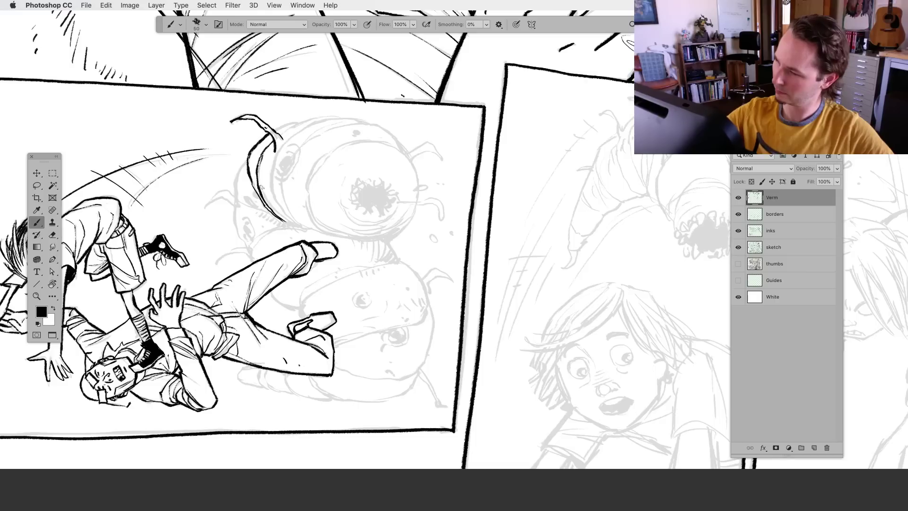
pyautogui.moveTo(299, 225)
pyautogui.mouseDown()
pyautogui.moveTo(271, 179)
pyautogui.moveTo(276, 154)
pyautogui.moveTo(309, 124)
pyautogui.moveTo(282, 141)
pyautogui.moveTo(336, 117)
pyautogui.moveTo(362, 121)
pyautogui.mouseUp()
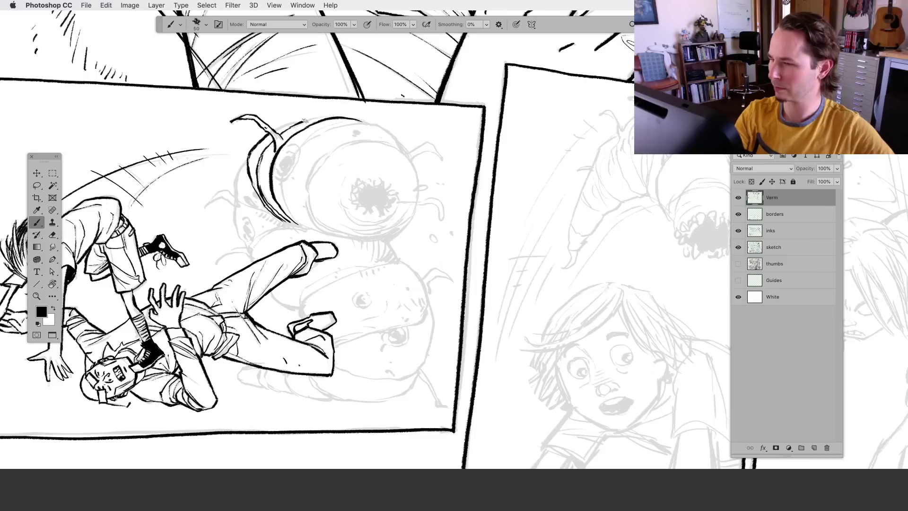
pyautogui.moveTo(277, 130); pyautogui.dragTo(299, 123)
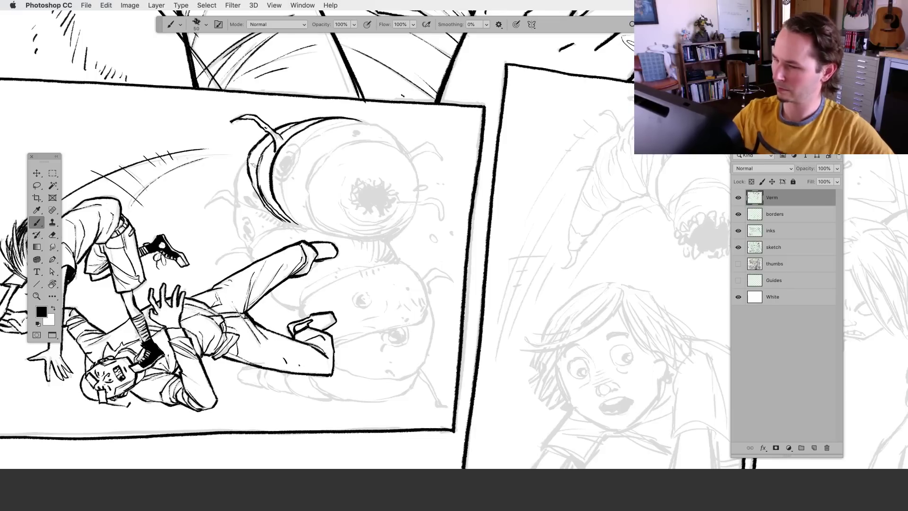
# Ink the creature's two lower feelers, the rear body outline and the fold where the segment meets the fallen man's leg
pyautogui.moveTo(249, 156)
pyautogui.mouseDown()
pyautogui.moveTo(240, 205)
pyautogui.moveTo(213, 194)
pyautogui.moveTo(206, 207)
pyautogui.mouseUp()
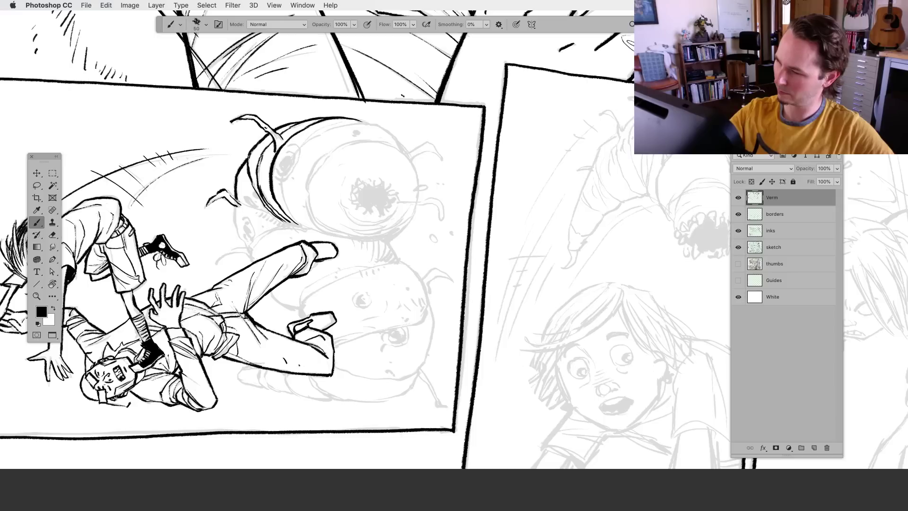
pyautogui.moveTo(234, 216); pyautogui.dragTo(248, 246)
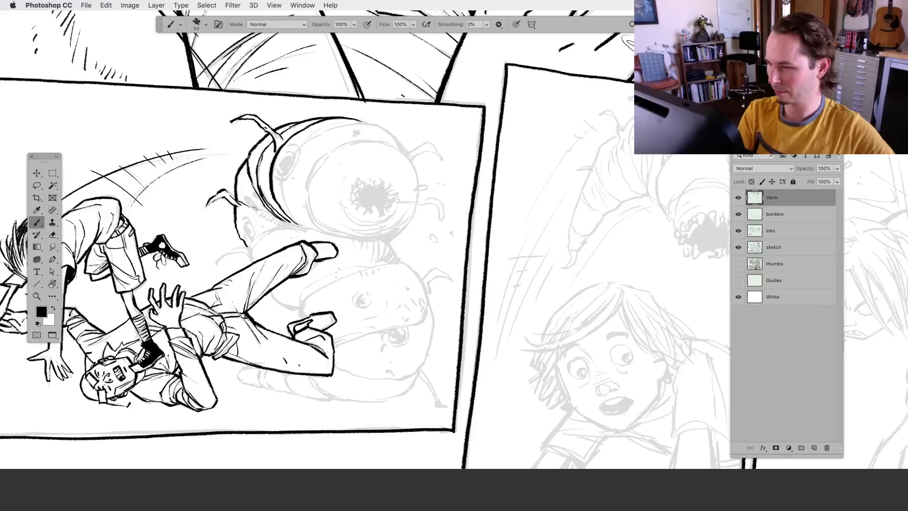
pyautogui.moveTo(248, 207)
pyautogui.mouseDown()
pyautogui.moveTo(277, 233)
pyautogui.moveTo(294, 225)
pyautogui.moveTo(255, 237)
pyautogui.moveTo(252, 249)
pyautogui.moveTo(305, 221)
pyautogui.mouseUp()
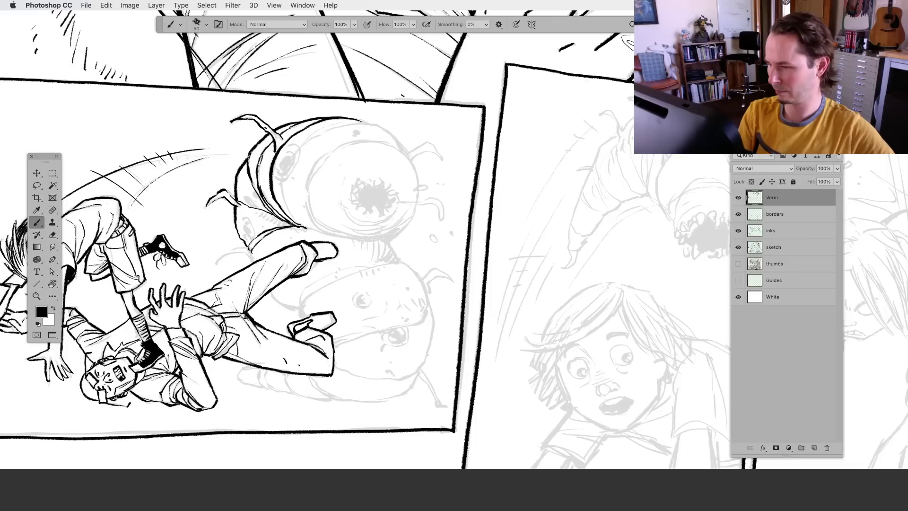
pyautogui.moveTo(251, 256)
pyautogui.mouseDown()
pyautogui.moveTo(235, 248)
pyautogui.moveTo(217, 264)
pyautogui.moveTo(248, 258)
pyautogui.moveTo(242, 254)
pyautogui.mouseUp()
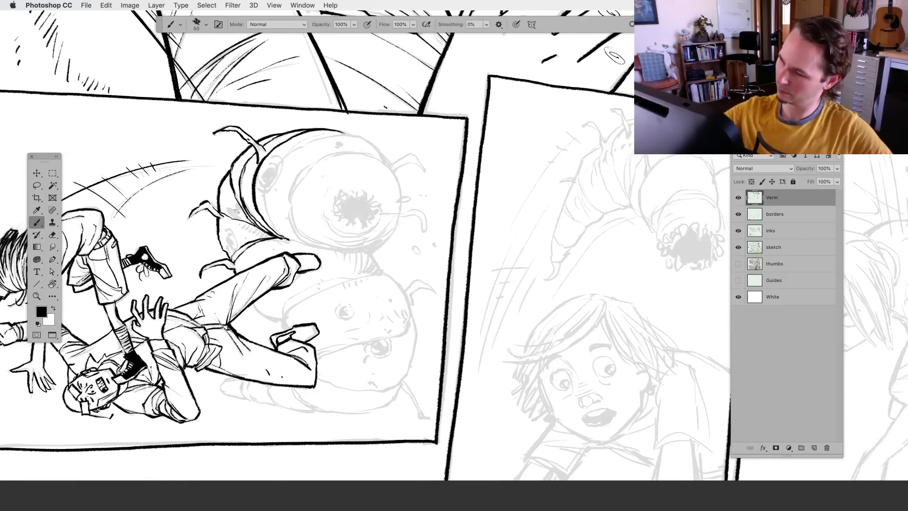
# Ink the small eye, spots and shading hatches on the creature's body segment behind the head
pyautogui.moveTo(225, 205); pyautogui.dragTo(233, 216)
pyautogui.moveTo(230, 212)
pyautogui.mouseDown()
pyautogui.moveTo(242, 219)
pyautogui.moveTo(234, 236)
pyautogui.mouseUp()
pyautogui.moveTo(234, 242)
pyautogui.mouseDown()
pyautogui.moveTo(239, 249)
pyautogui.moveTo(236, 236)
pyautogui.mouseUp()
pyautogui.moveTo(233, 237); pyautogui.dragTo(235, 251)
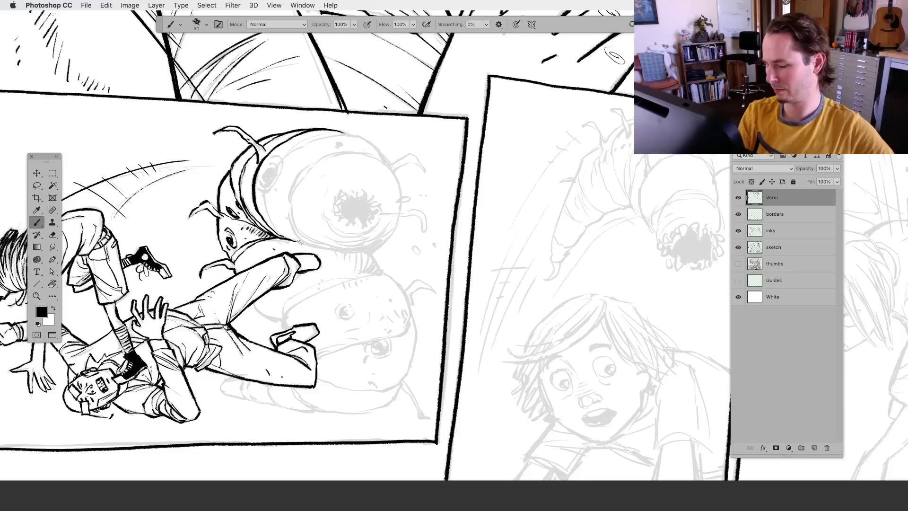
# Ink the underside of the creature's head and the curved rim around its round front face
pyautogui.moveTo(299, 242); pyautogui.dragTo(379, 248)
pyautogui.moveTo(289, 213)
pyautogui.mouseDown()
pyautogui.moveTo(302, 245)
pyautogui.moveTo(299, 231)
pyautogui.moveTo(315, 243)
pyautogui.mouseUp()
pyautogui.moveTo(308, 238)
pyautogui.mouseDown()
pyautogui.moveTo(332, 248)
pyautogui.moveTo(310, 238)
pyautogui.mouseUp()
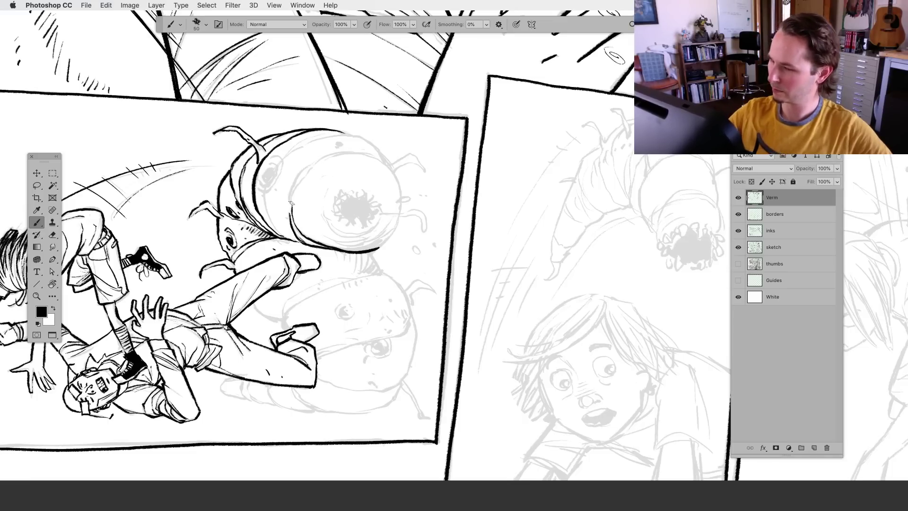
pyautogui.moveTo(289, 205)
pyautogui.mouseDown()
pyautogui.moveTo(303, 174)
pyautogui.moveTo(327, 157)
pyautogui.mouseUp()
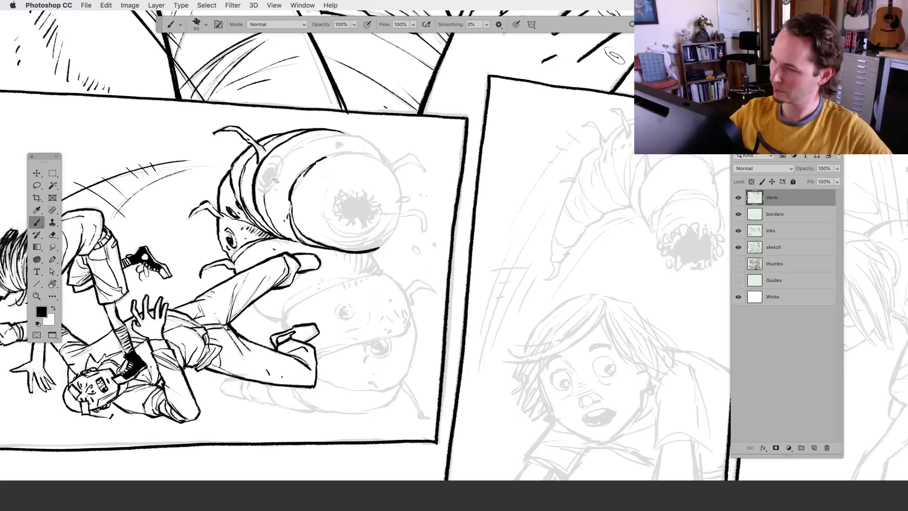
# Ink the creature's large upper eye with its dark pupil and iris lines, and extend the head's top contour
pyautogui.moveTo(269, 169)
pyautogui.mouseDown()
pyautogui.moveTo(263, 187)
pyautogui.moveTo(282, 170)
pyautogui.moveTo(276, 154)
pyautogui.mouseUp()
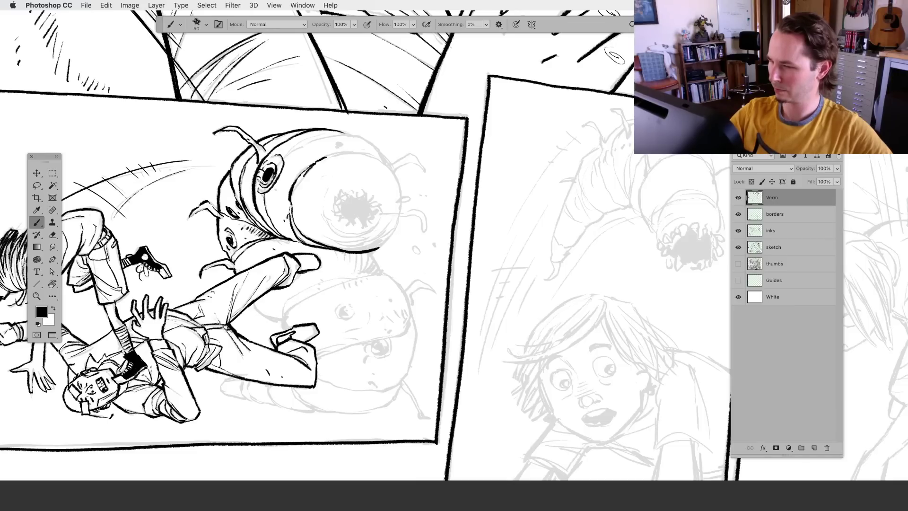
pyautogui.moveTo(269, 178); pyautogui.dragTo(264, 186)
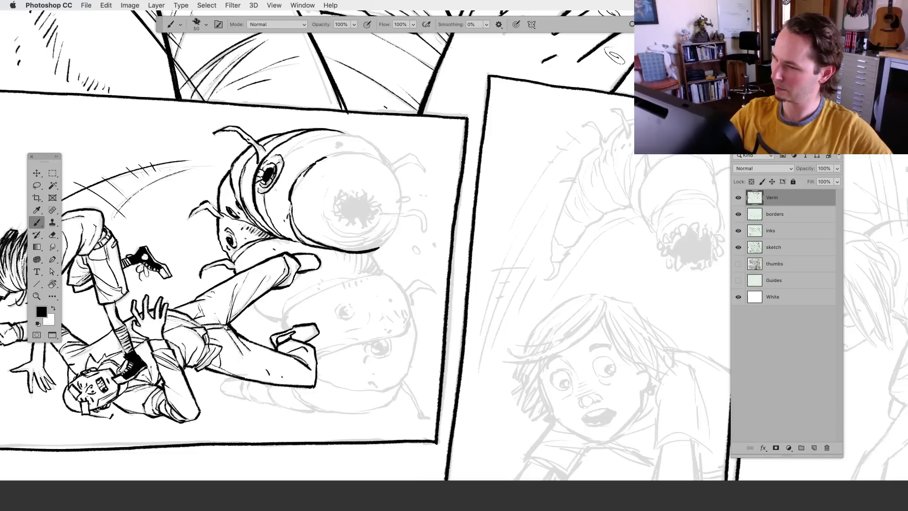
pyautogui.moveTo(282, 157)
pyautogui.mouseDown()
pyautogui.moveTo(309, 141)
pyautogui.moveTo(356, 136)
pyautogui.mouseUp()
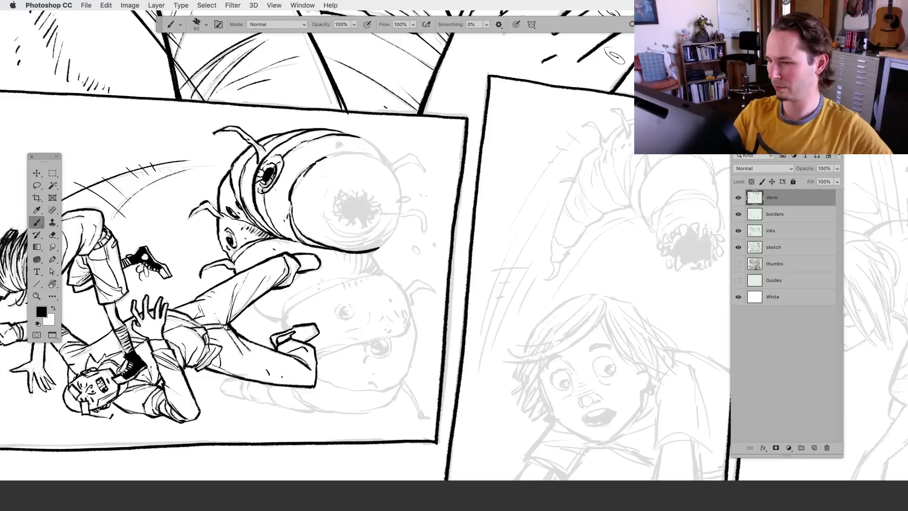
pyautogui.moveTo(275, 165); pyautogui.dragTo(281, 157)
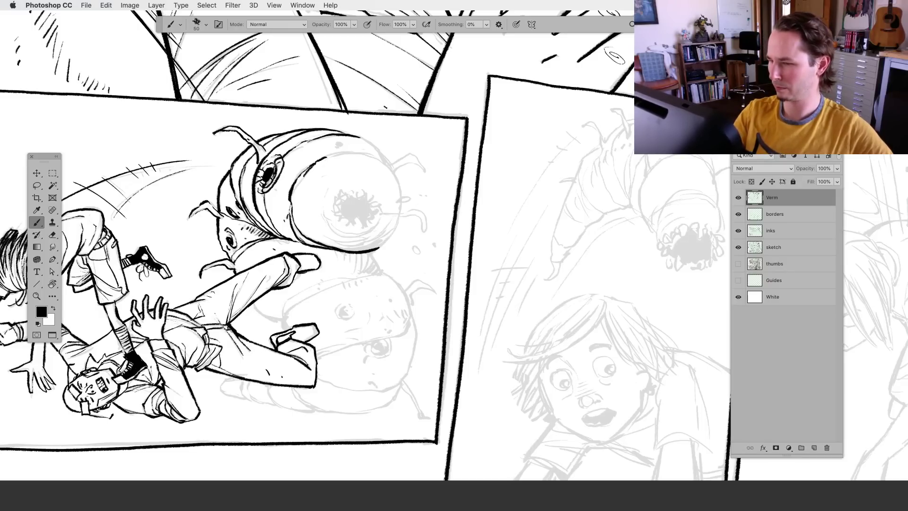
# Clear the inked eye on the creature's rear body segment and redraw it
pyautogui.moveTo(362, 383); pyautogui.dragTo(353, 382)
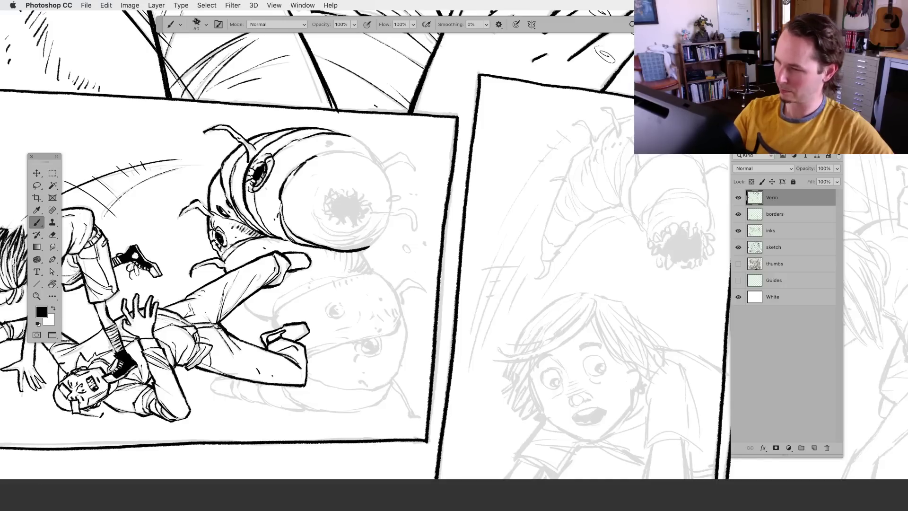
pyautogui.press('l')
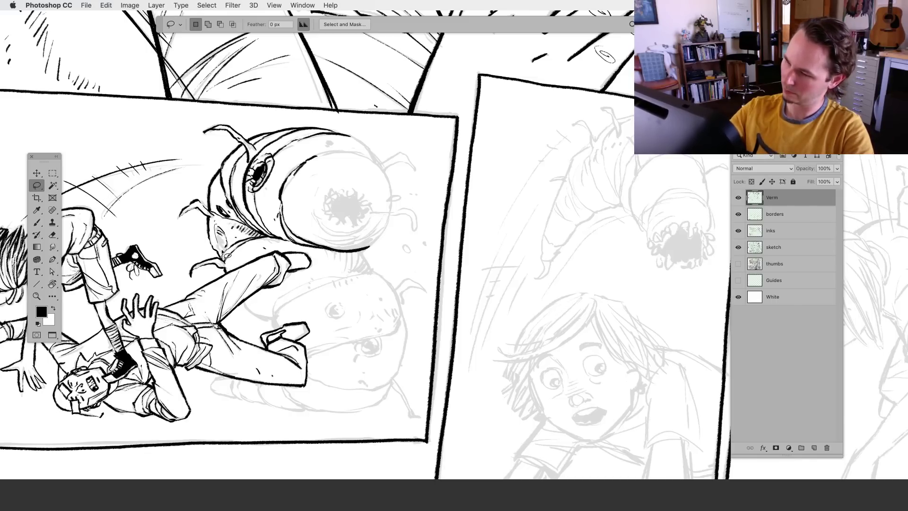
pyautogui.press('b')
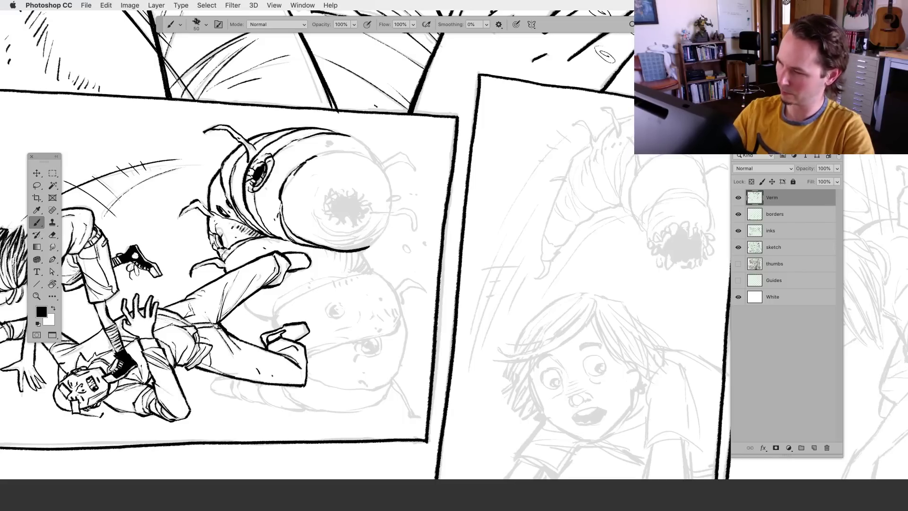
# Ink the spot on top of the creature's head, the front face's outer edge, the two front feelers and nearby droplets
pyautogui.hscroll(2, 215, 238)
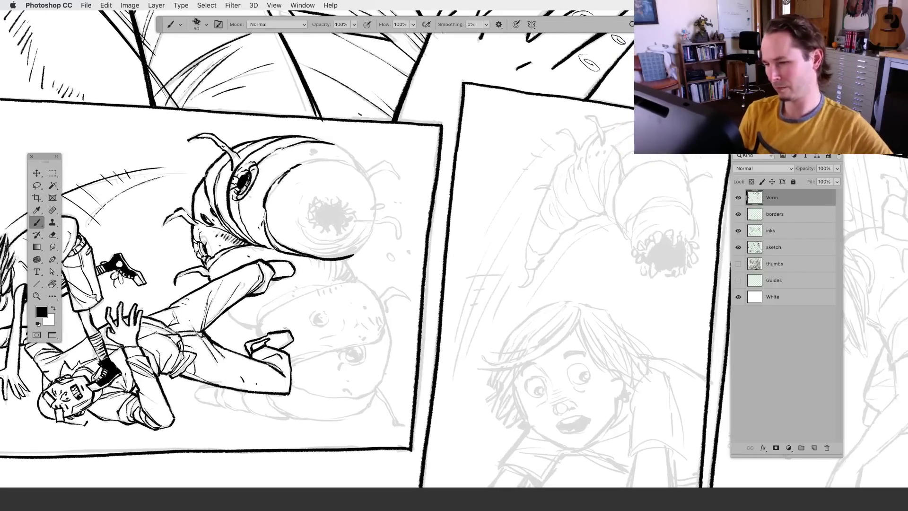
pyautogui.hscroll(3, 303, 309)
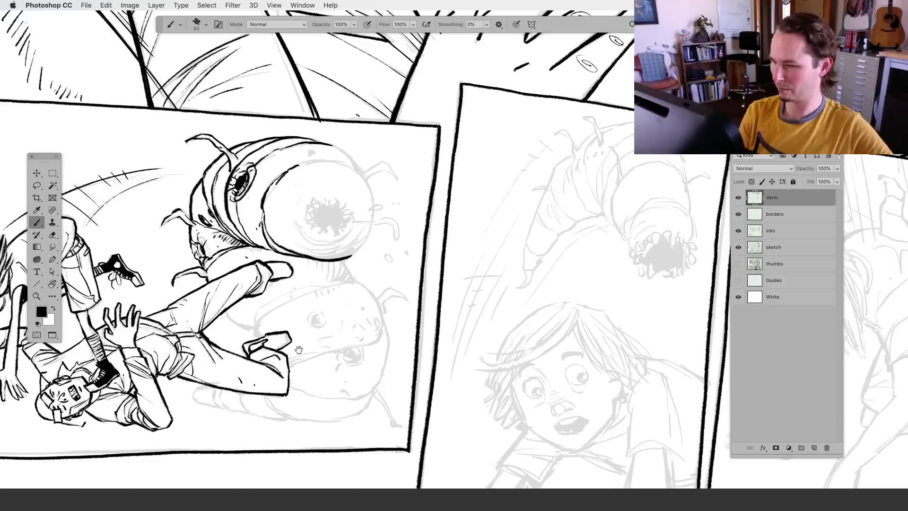
pyautogui.moveTo(296, 163)
pyautogui.mouseDown()
pyautogui.moveTo(343, 174)
pyautogui.moveTo(298, 158)
pyautogui.mouseUp()
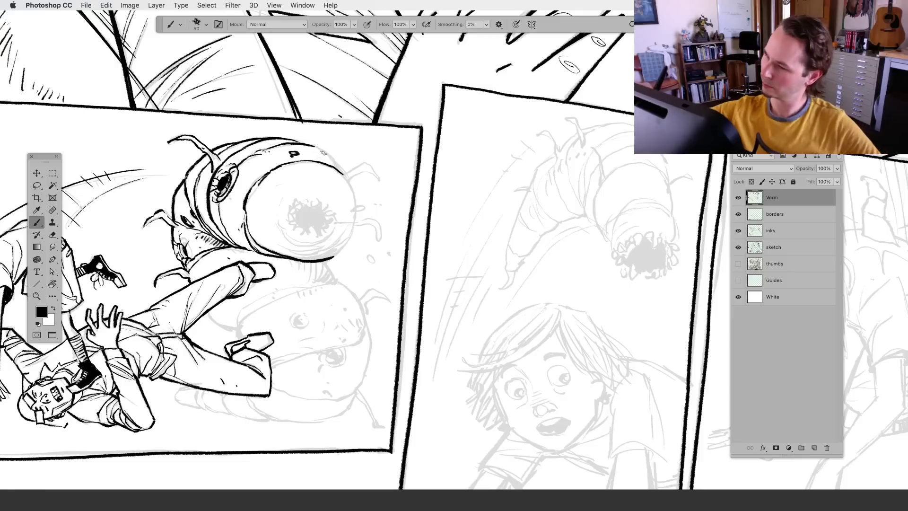
pyautogui.moveTo(321, 149)
pyautogui.mouseDown()
pyautogui.moveTo(340, 155)
pyautogui.moveTo(350, 177)
pyautogui.moveTo(368, 161)
pyautogui.moveTo(383, 185)
pyautogui.moveTo(346, 177)
pyautogui.moveTo(351, 211)
pyautogui.moveTo(381, 205)
pyautogui.moveTo(348, 223)
pyautogui.moveTo(379, 213)
pyautogui.moveTo(383, 229)
pyautogui.moveTo(382, 239)
pyautogui.moveTo(353, 229)
pyautogui.moveTo(330, 231)
pyautogui.mouseUp()
pyautogui.click(376, 205)
pyautogui.click(381, 205)
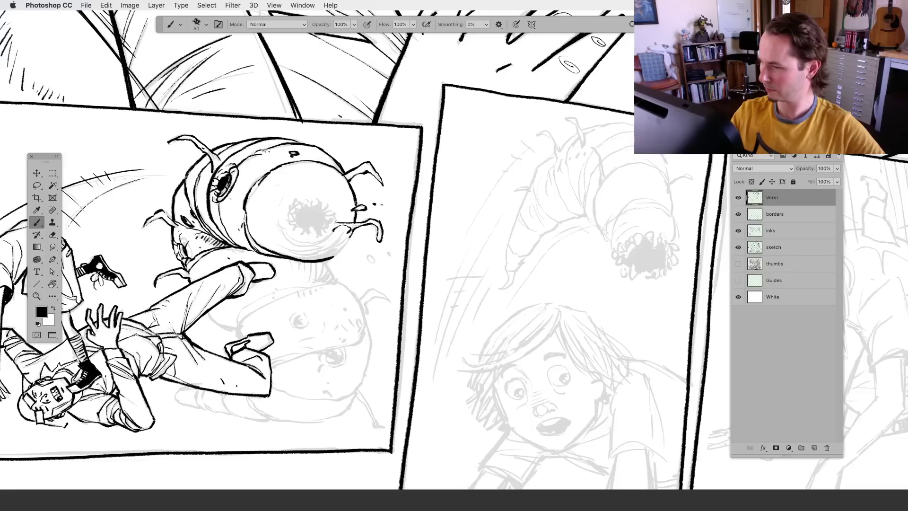
# Ink the contour and wrinkle lines around the mouth area of the upper worm's round face
pyautogui.moveTo(352, 235); pyautogui.dragTo(334, 253)
pyautogui.press('l')
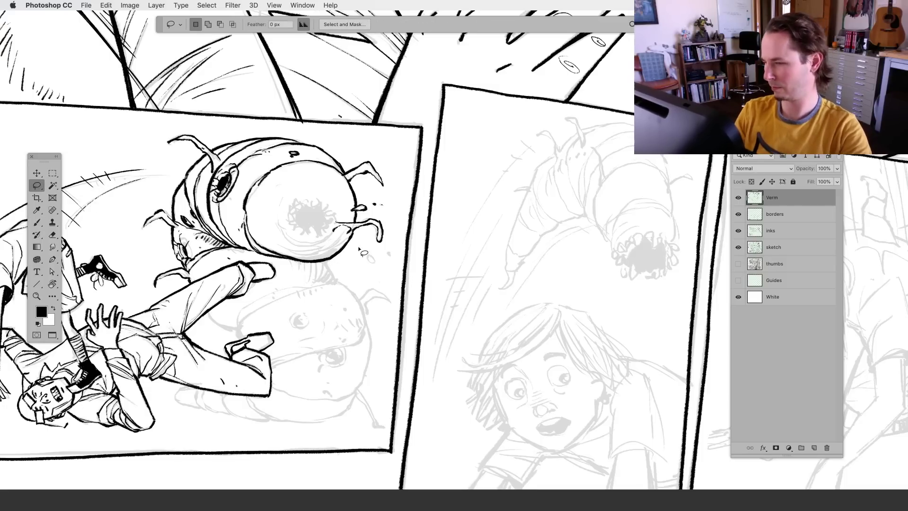
pyautogui.click(37, 222)
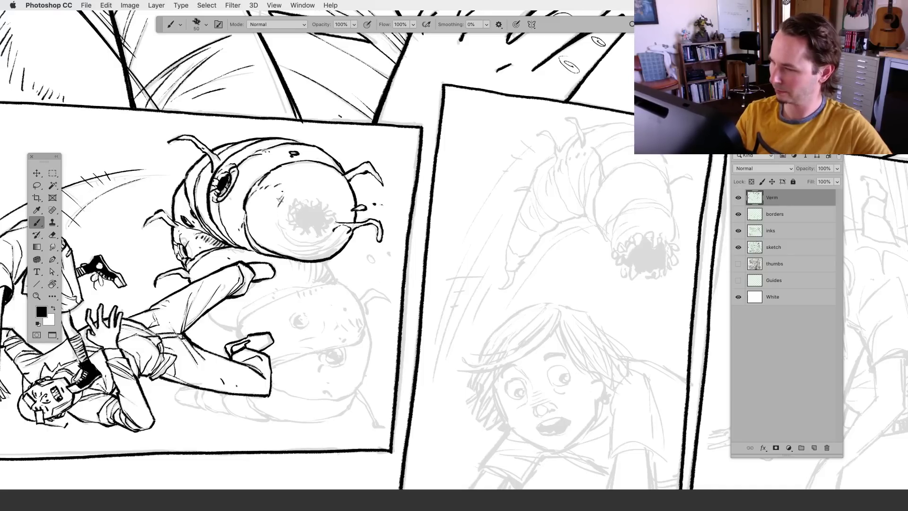
pyautogui.moveTo(279, 208)
pyautogui.mouseDown()
pyautogui.moveTo(287, 234)
pyautogui.moveTo(316, 241)
pyautogui.moveTo(336, 229)
pyautogui.moveTo(302, 245)
pyautogui.mouseUp()
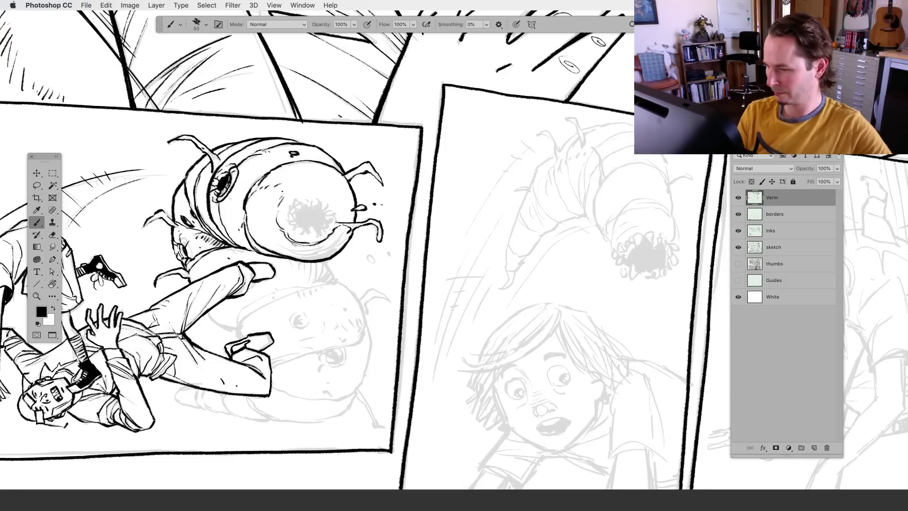
pyautogui.moveTo(311, 249); pyautogui.dragTo(331, 241)
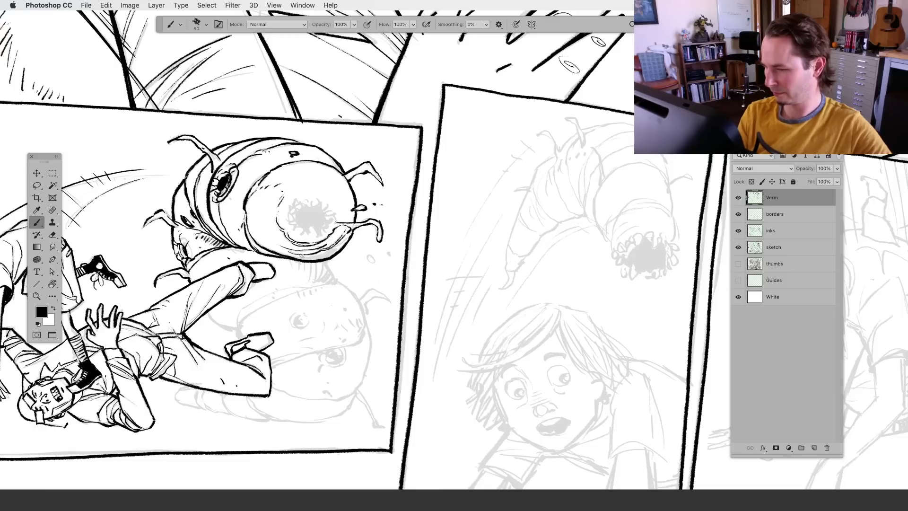
# Ink the upper worm's ring of teeth, fill its mouth solid black and add small texture marks to its face
pyautogui.moveTo(286, 256)
pyautogui.mouseDown()
pyautogui.moveTo(331, 252)
pyautogui.moveTo(302, 213)
pyautogui.moveTo(316, 212)
pyautogui.mouseUp()
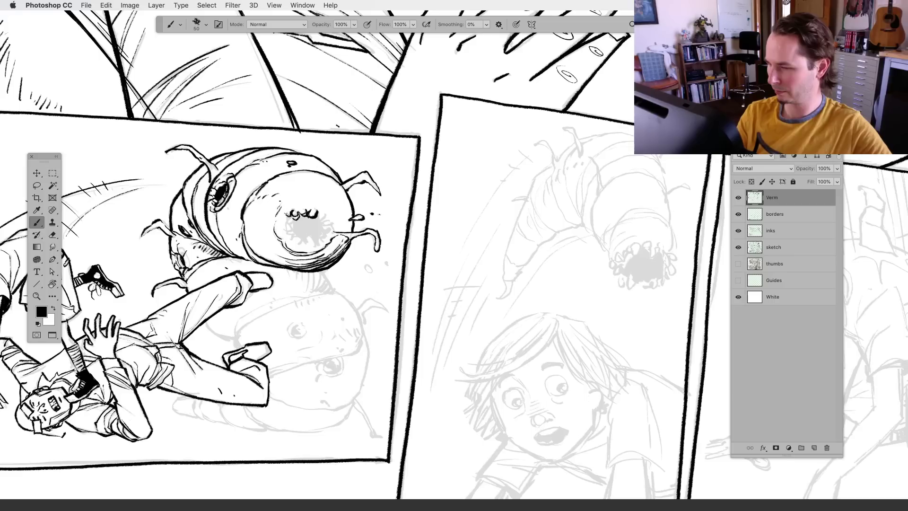
pyautogui.moveTo(285, 215)
pyautogui.mouseDown()
pyautogui.moveTo(286, 224)
pyautogui.moveTo(298, 219)
pyautogui.moveTo(303, 246)
pyautogui.moveTo(332, 219)
pyautogui.moveTo(295, 225)
pyautogui.moveTo(312, 220)
pyautogui.moveTo(298, 224)
pyautogui.moveTo(316, 238)
pyautogui.moveTo(325, 230)
pyautogui.moveTo(309, 231)
pyautogui.moveTo(321, 236)
pyautogui.moveTo(312, 221)
pyautogui.mouseUp()
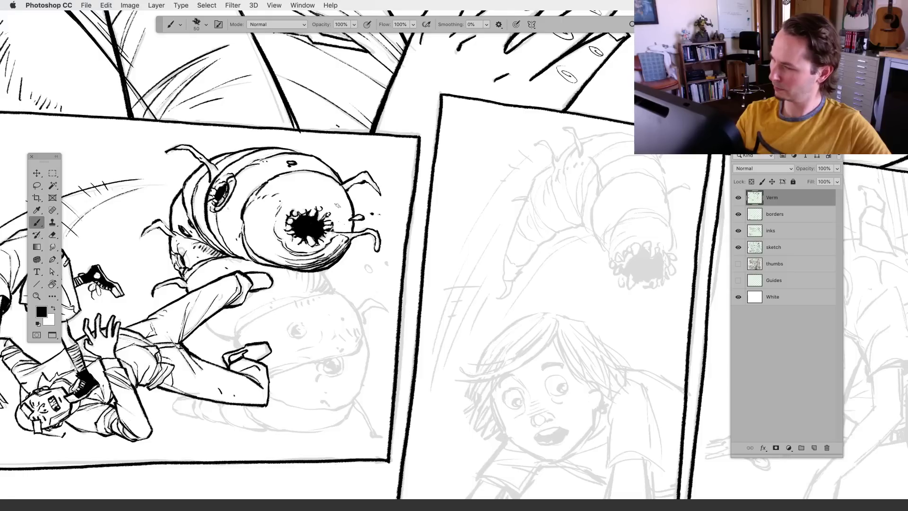
pyautogui.moveTo(273, 237); pyautogui.dragTo(264, 229)
pyautogui.moveTo(271, 233); pyautogui.dragTo(245, 212)
pyautogui.moveTo(255, 230); pyautogui.dragTo(247, 215)
# Outline the body folds beneath the upper worm's head and the rounded top of the lower worm head
pyautogui.scroll(-1, 298, 176)
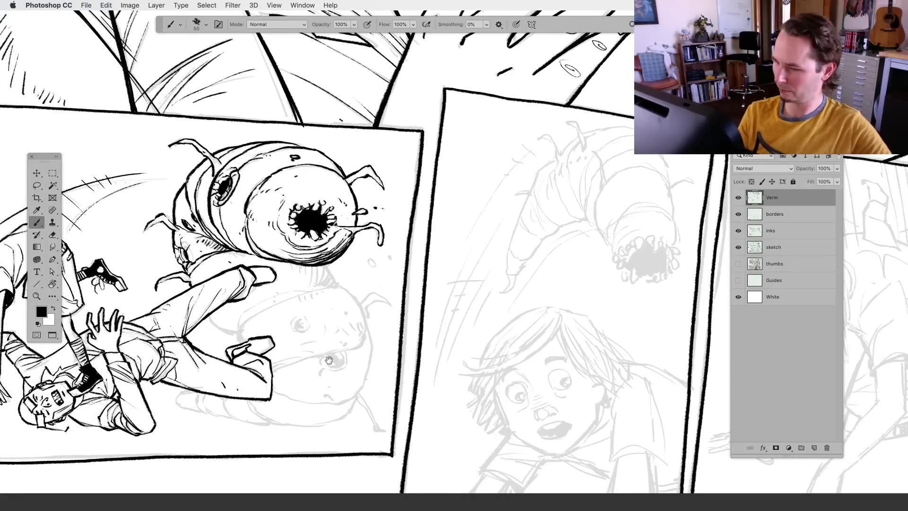
pyautogui.scroll(-2, 331, 360)
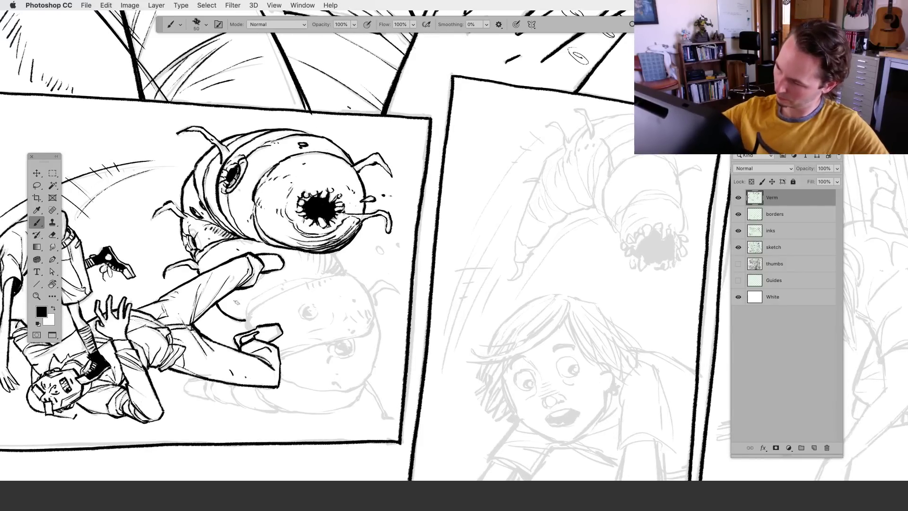
pyautogui.moveTo(248, 317)
pyautogui.mouseDown()
pyautogui.moveTo(310, 284)
pyautogui.moveTo(261, 294)
pyautogui.moveTo(245, 317)
pyautogui.mouseUp()
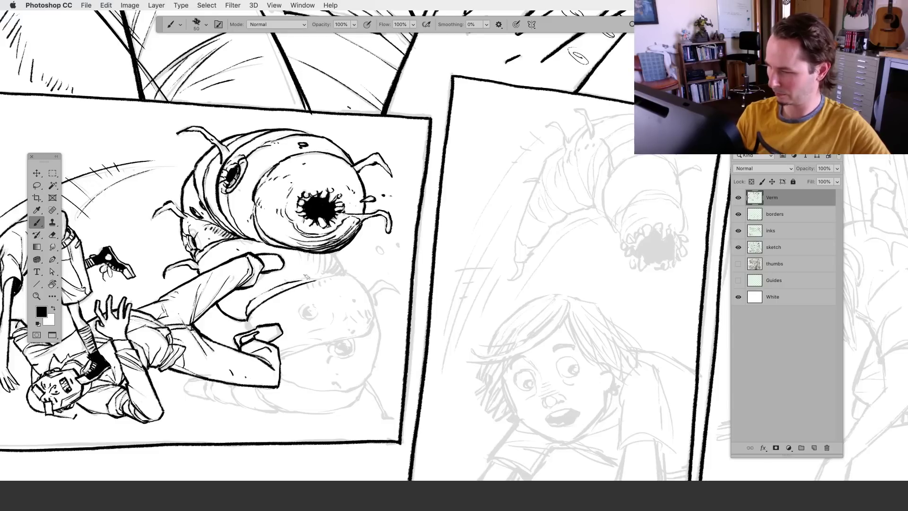
pyautogui.moveTo(324, 280)
pyautogui.mouseDown()
pyautogui.moveTo(297, 278)
pyautogui.moveTo(349, 274)
pyautogui.mouseUp()
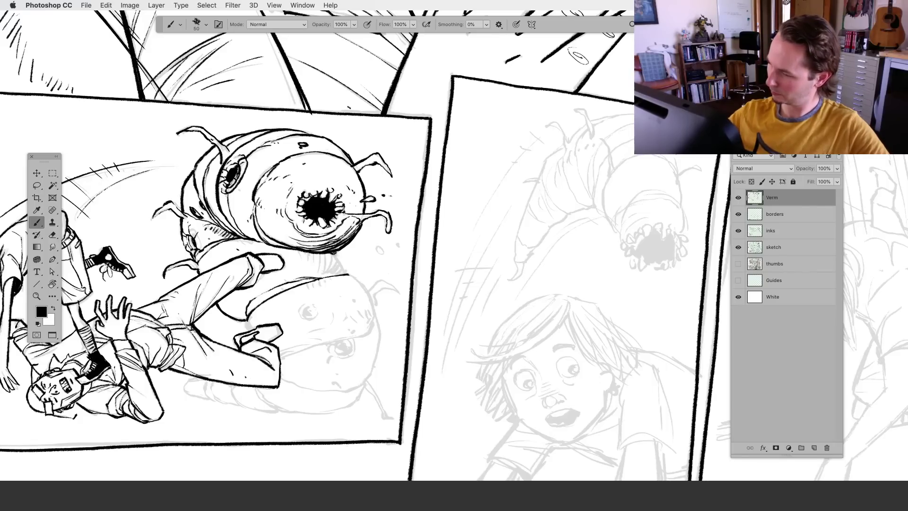
pyautogui.moveTo(337, 262)
pyautogui.mouseDown()
pyautogui.moveTo(371, 297)
pyautogui.moveTo(379, 325)
pyautogui.mouseUp()
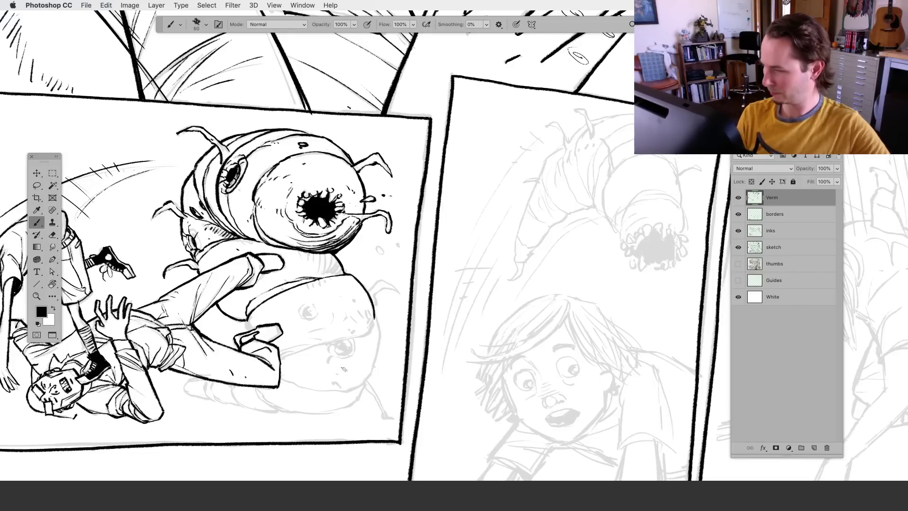
# Hatch the folds and side of the lower worm head, then ink its mouth line and outer jaw
pyautogui.moveTo(342, 371); pyautogui.dragTo(348, 354)
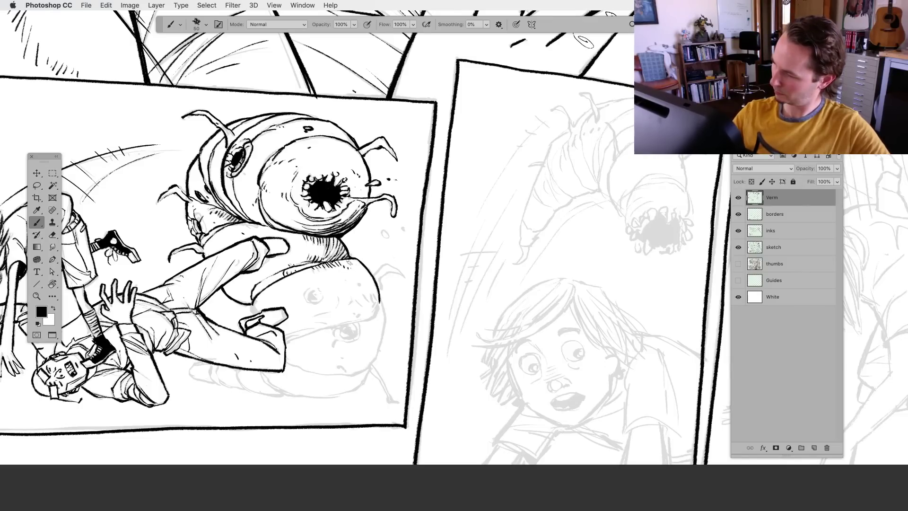
pyautogui.moveTo(356, 284)
pyautogui.mouseDown()
pyautogui.moveTo(327, 312)
pyautogui.moveTo(372, 294)
pyautogui.mouseUp()
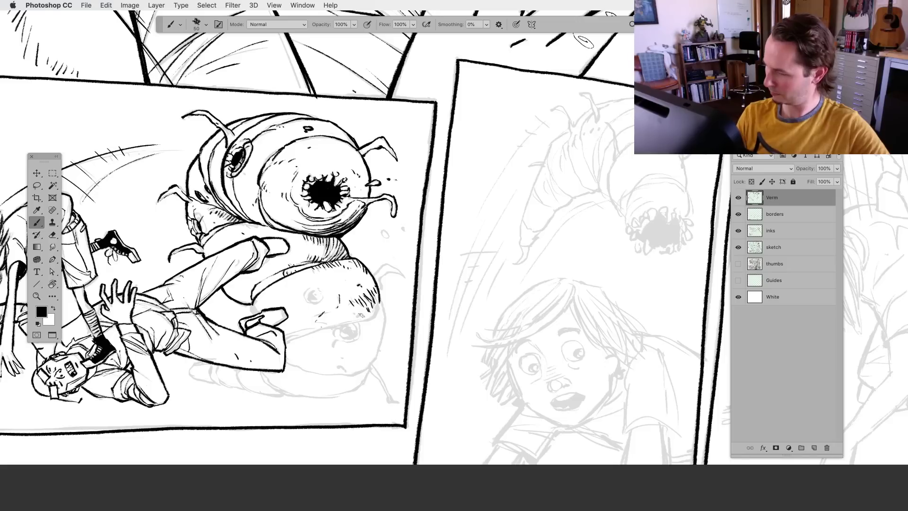
pyautogui.moveTo(333, 328)
pyautogui.mouseDown()
pyautogui.moveTo(378, 308)
pyautogui.moveTo(385, 319)
pyautogui.moveTo(369, 366)
pyautogui.mouseUp()
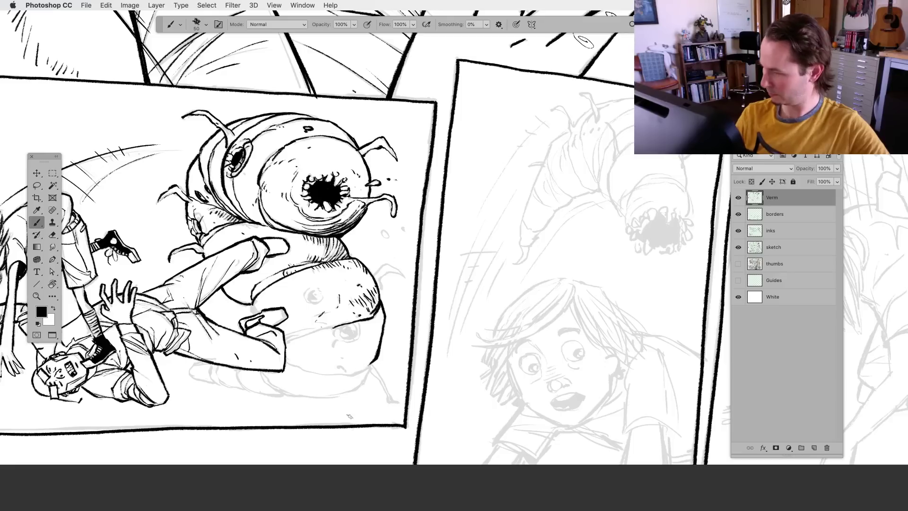
pyautogui.scroll(-2, 357, 376)
pyautogui.moveTo(303, 305)
pyautogui.mouseDown()
pyautogui.moveTo(339, 293)
pyautogui.moveTo(289, 308)
pyautogui.mouseUp()
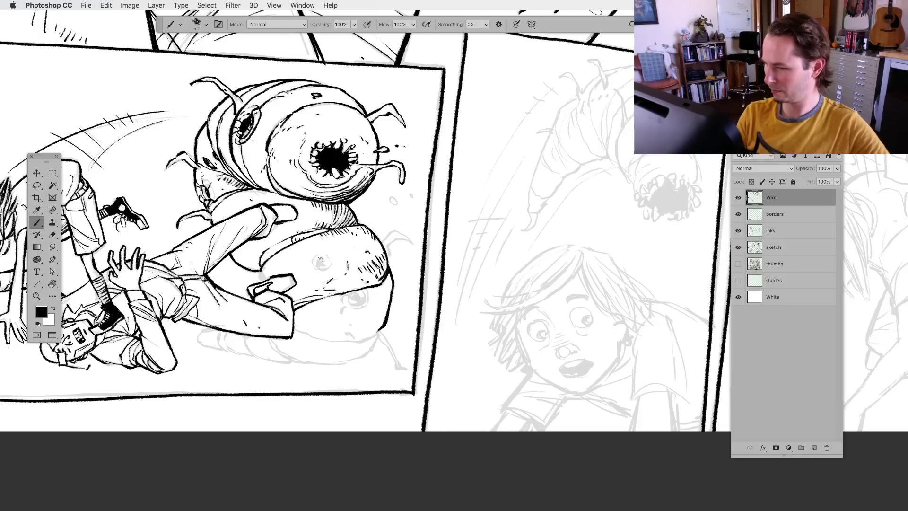
# Ink the lower worm head's small upper eye, its antenna and the droplets flying beside it
pyautogui.moveTo(321, 259)
pyautogui.mouseDown()
pyautogui.moveTo(321, 267)
pyautogui.moveTo(326, 255)
pyautogui.moveTo(320, 270)
pyautogui.mouseUp()
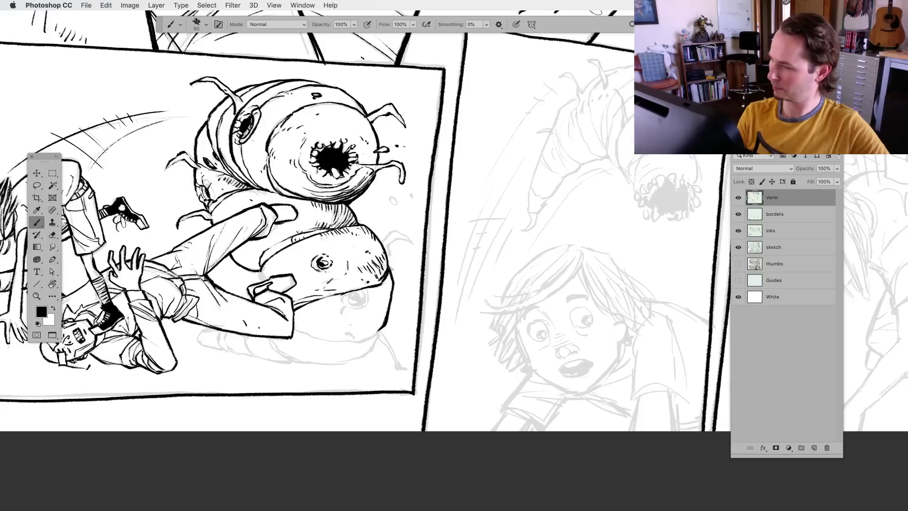
pyautogui.moveTo(385, 248)
pyautogui.mouseDown()
pyautogui.moveTo(397, 230)
pyautogui.moveTo(413, 246)
pyautogui.moveTo(385, 249)
pyautogui.mouseUp()
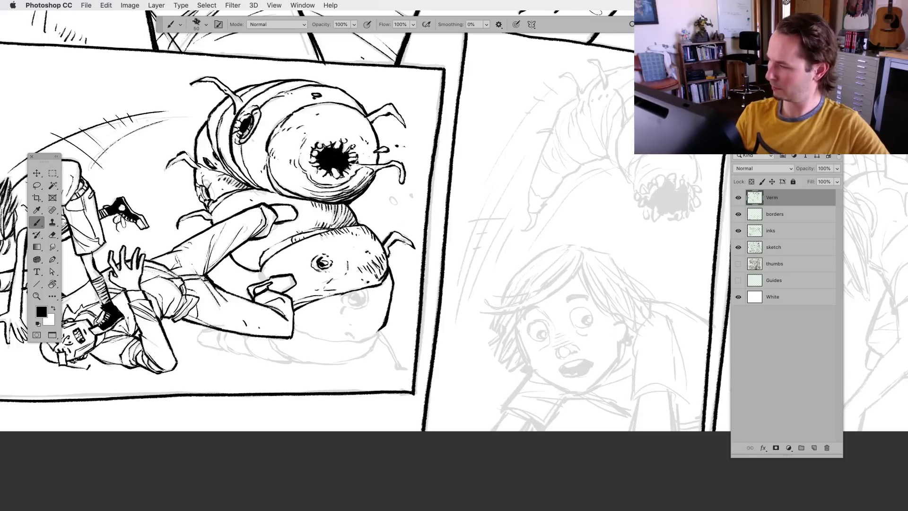
pyautogui.click(412, 195)
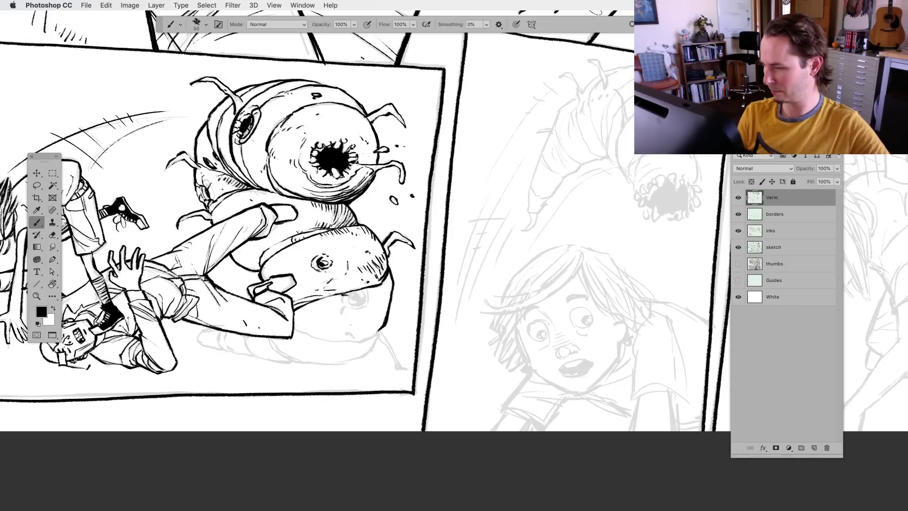
# Ink the eye below the lower head's mouth line, the creases beside it and the head's lower edge
pyautogui.moveTo(358, 295)
pyautogui.mouseDown()
pyautogui.moveTo(354, 304)
pyautogui.moveTo(369, 290)
pyautogui.moveTo(338, 318)
pyautogui.mouseUp()
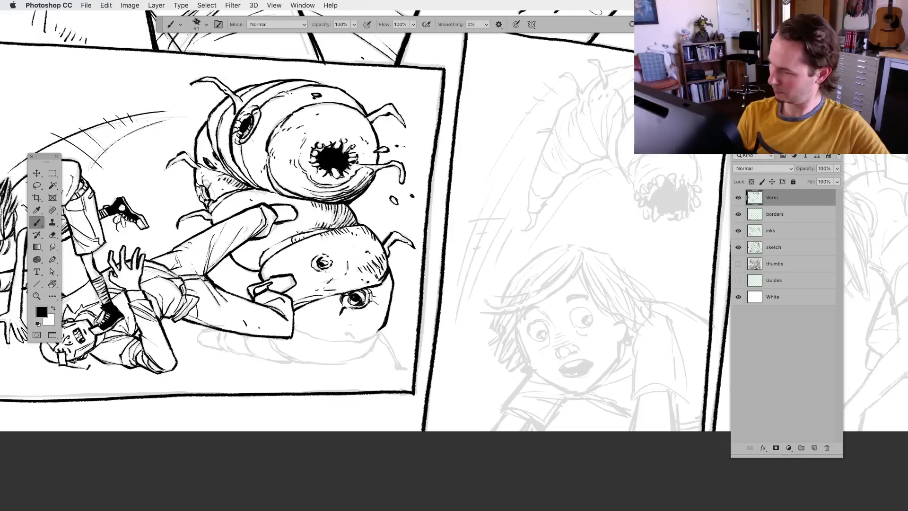
pyautogui.moveTo(355, 310)
pyautogui.mouseDown()
pyautogui.moveTo(358, 338)
pyautogui.moveTo(347, 334)
pyautogui.moveTo(363, 340)
pyautogui.moveTo(384, 328)
pyautogui.moveTo(331, 341)
pyautogui.mouseUp()
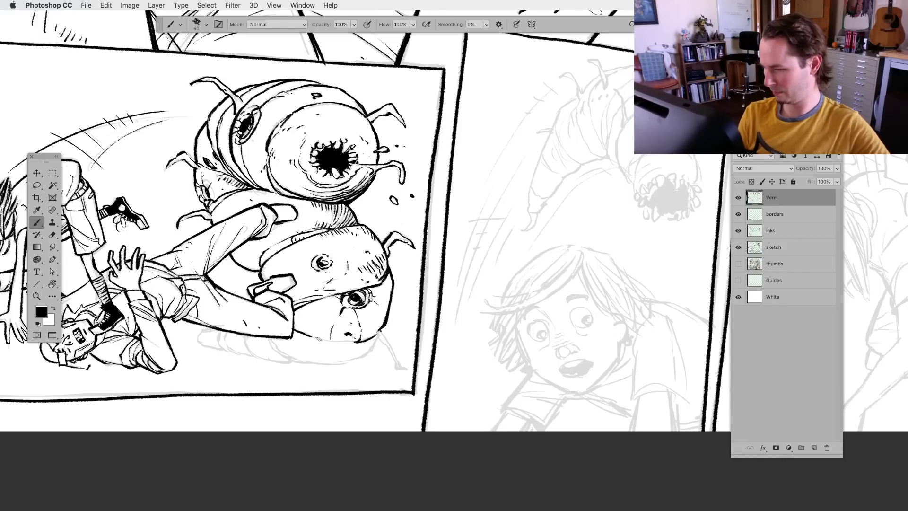
pyautogui.moveTo(361, 368); pyautogui.dragTo(365, 334)
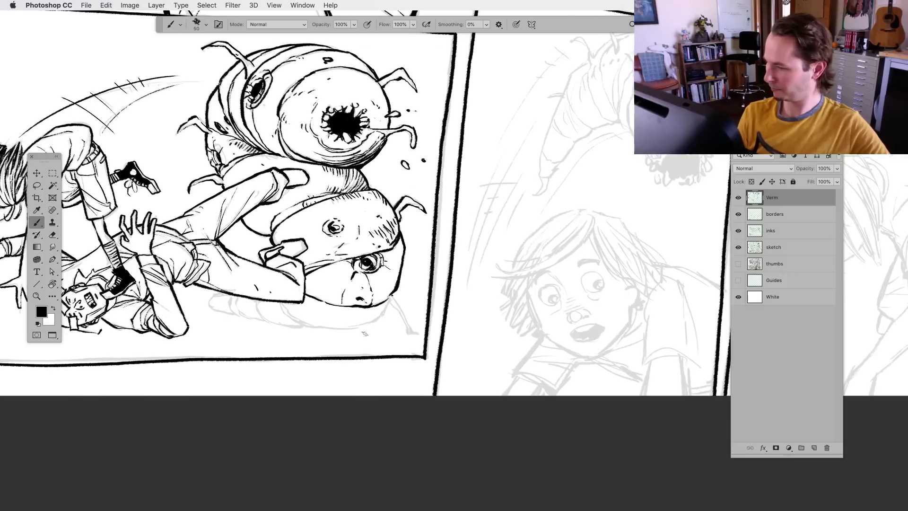
# Ink the worm's underbody with its thin curved leg and the tapering tail segments behind the fallen figure
pyautogui.press('l')
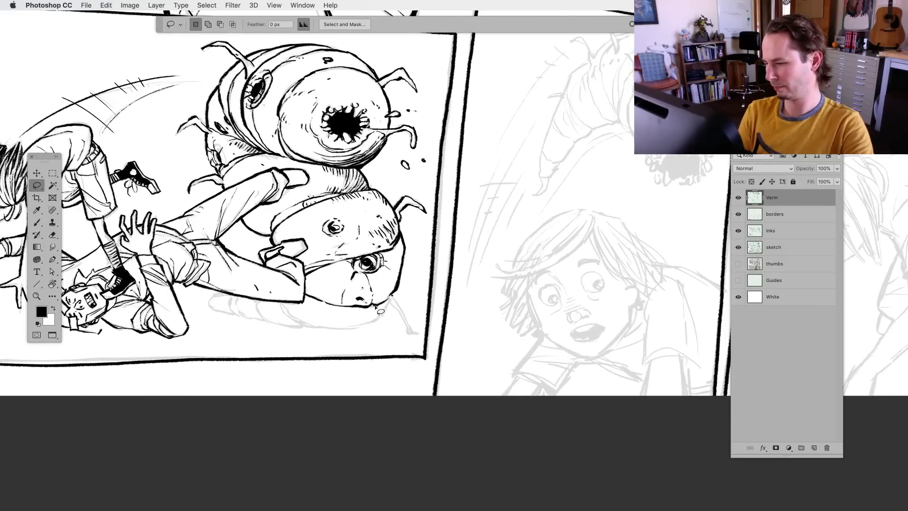
pyautogui.press('b')
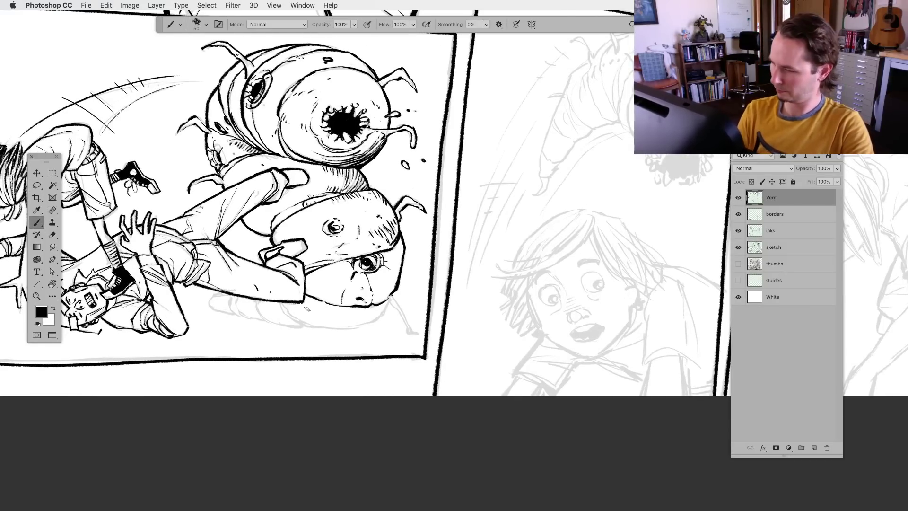
pyautogui.moveTo(279, 300)
pyautogui.mouseDown()
pyautogui.moveTo(309, 327)
pyautogui.moveTo(381, 324)
pyautogui.moveTo(357, 329)
pyautogui.moveTo(403, 307)
pyautogui.moveTo(408, 330)
pyautogui.mouseUp()
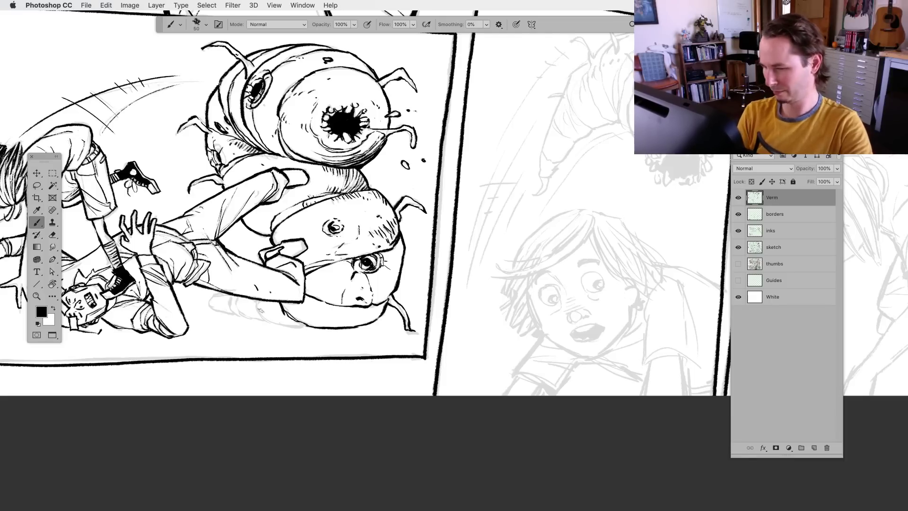
pyautogui.moveTo(252, 299); pyautogui.dragTo(274, 324)
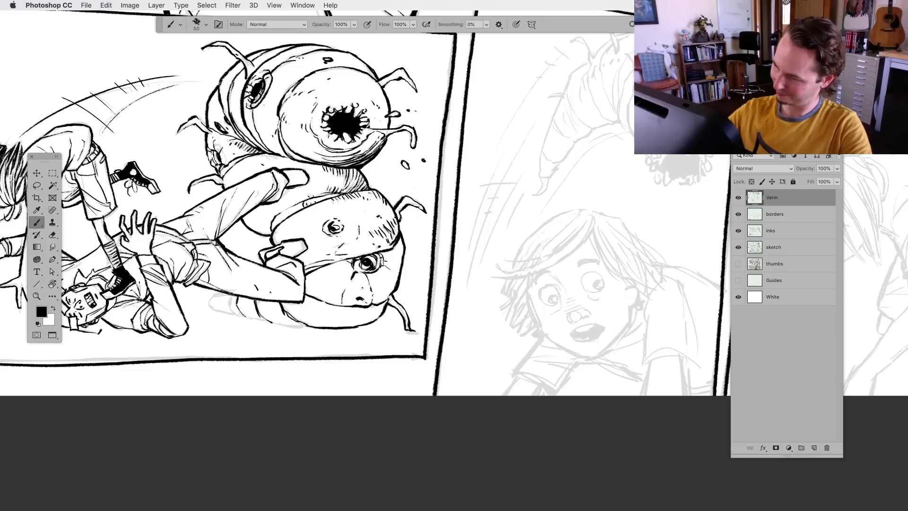
pyautogui.moveTo(228, 291); pyautogui.dragTo(240, 317)
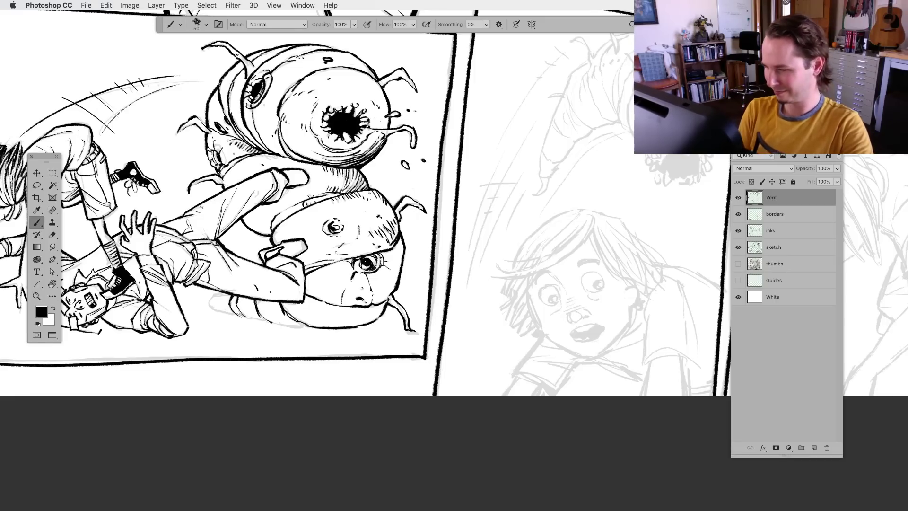
pyautogui.moveTo(251, 320); pyautogui.dragTo(310, 328)
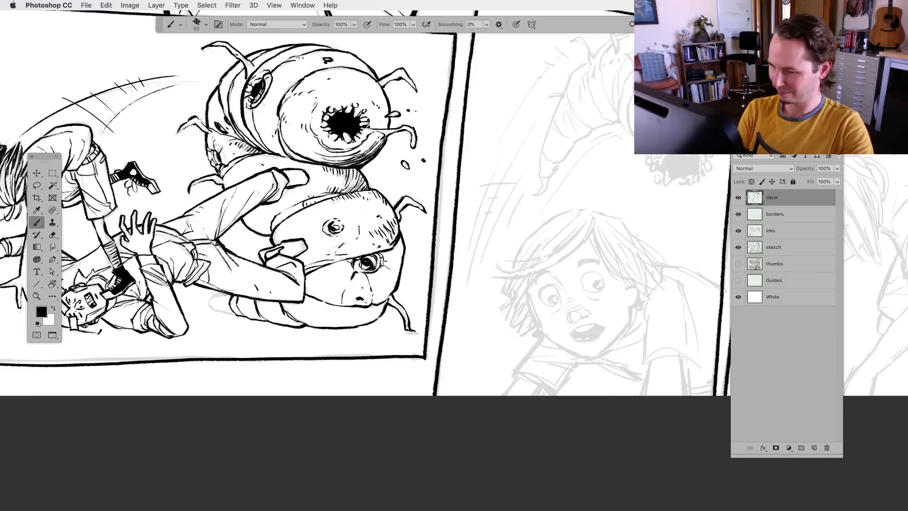
pyautogui.moveTo(226, 292)
pyautogui.mouseDown()
pyautogui.moveTo(206, 310)
pyautogui.moveTo(235, 312)
pyautogui.mouseUp()
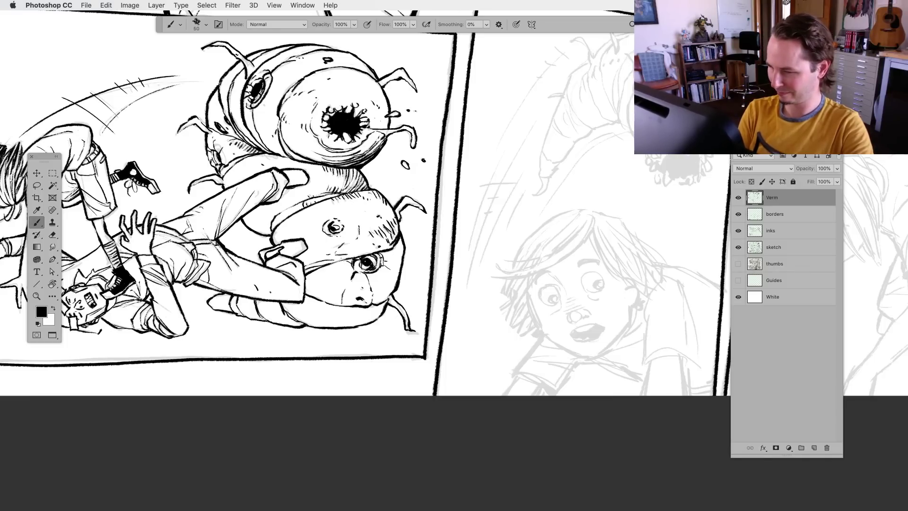
# Hide the sketch layer and review the inked worm panel without its underdrawing
pyautogui.press('l')
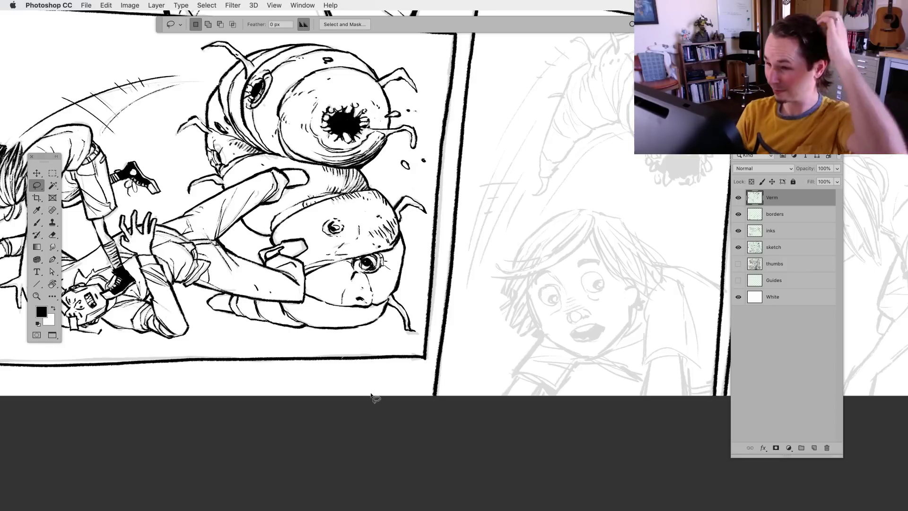
pyautogui.press('b')
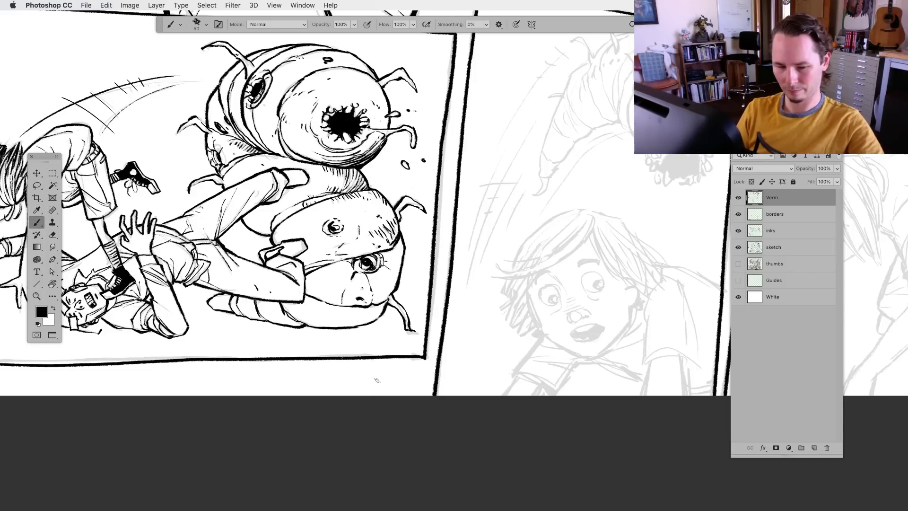
pyautogui.press('super+minus')
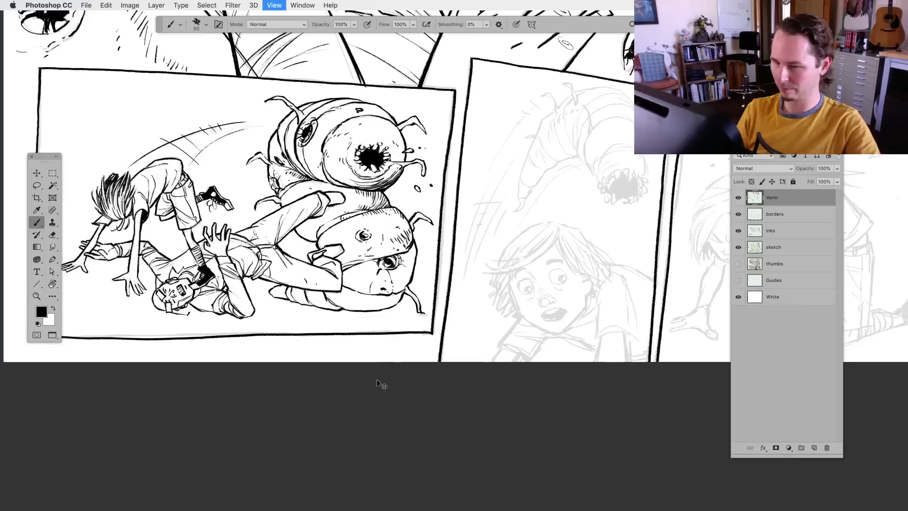
pyautogui.moveTo(446, 341); pyautogui.dragTo(464, 374)
pyautogui.click(738, 247)
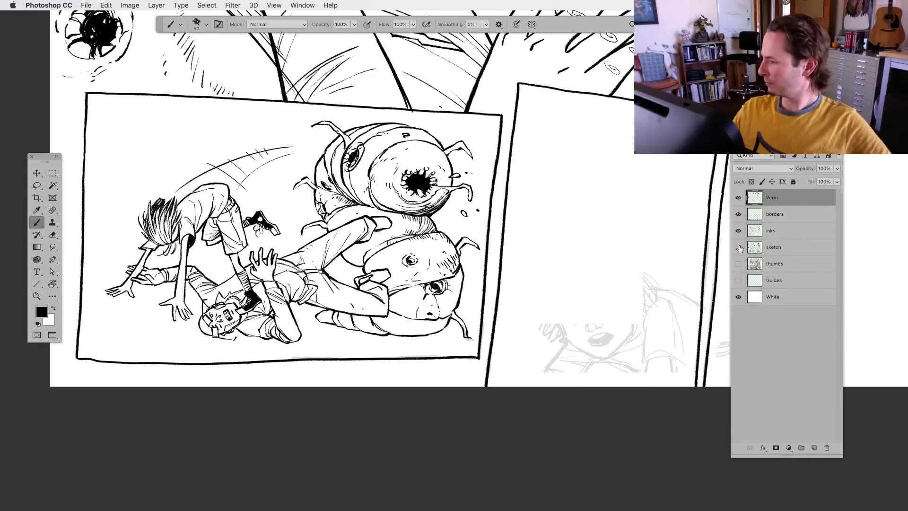
pyautogui.moveTo(498, 393); pyautogui.dragTo(500, 390)
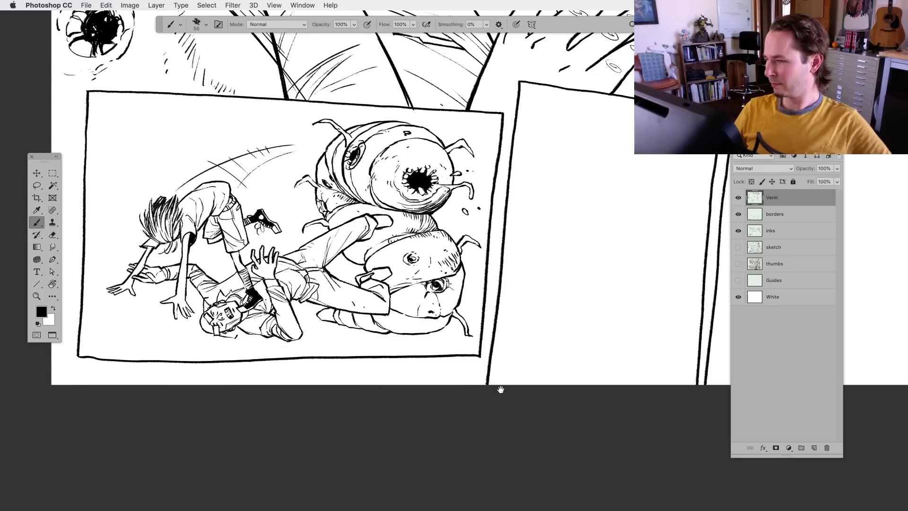
pyautogui.press('super+minus')
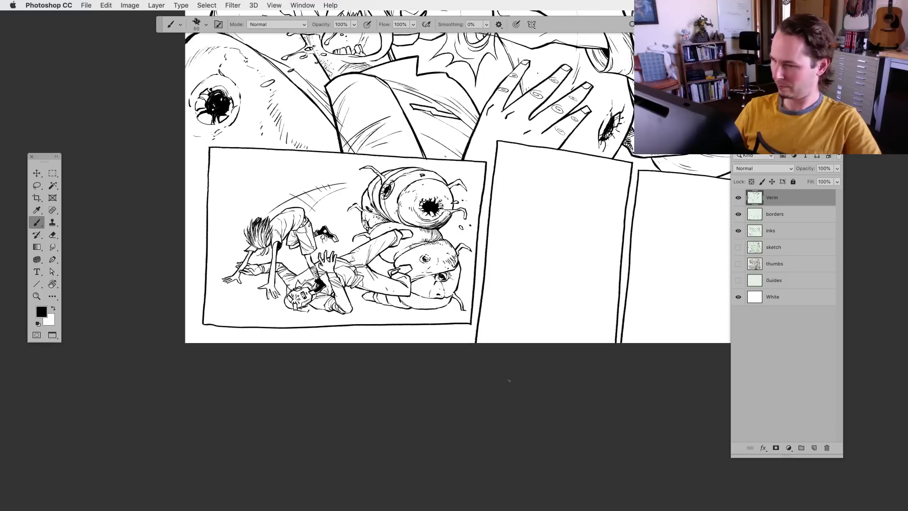
pyautogui.press('super+plus')
pyautogui.press('super+plus')
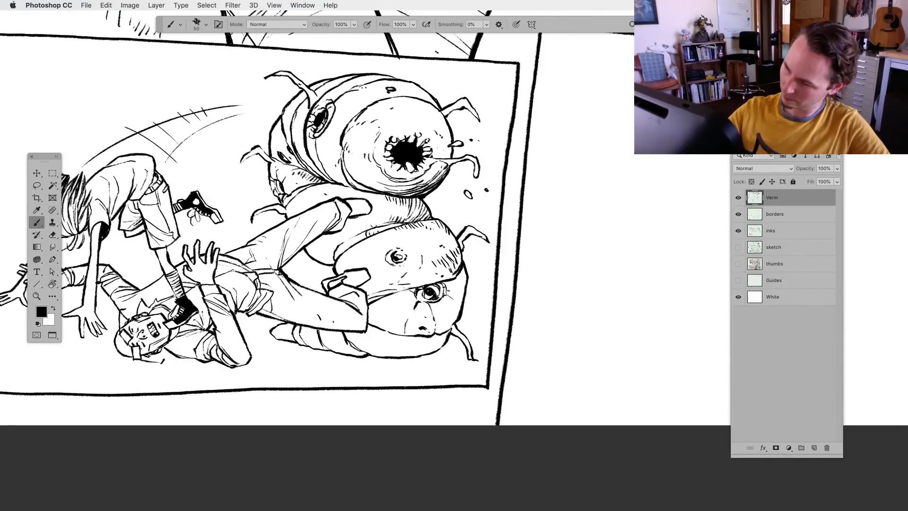
# Lasso the grappling figures in the lower panel, copy that line art to a new layer and merge it into the inks layer
pyautogui.click(761, 214)
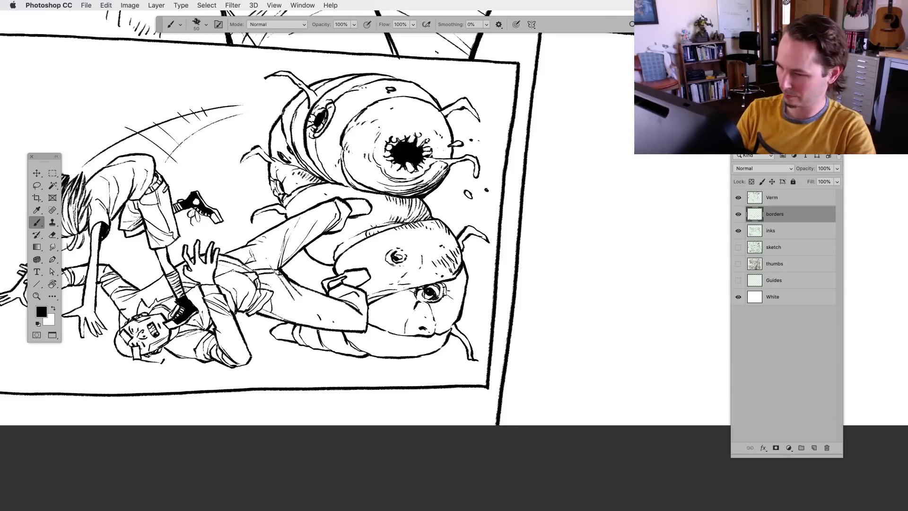
pyautogui.press('l')
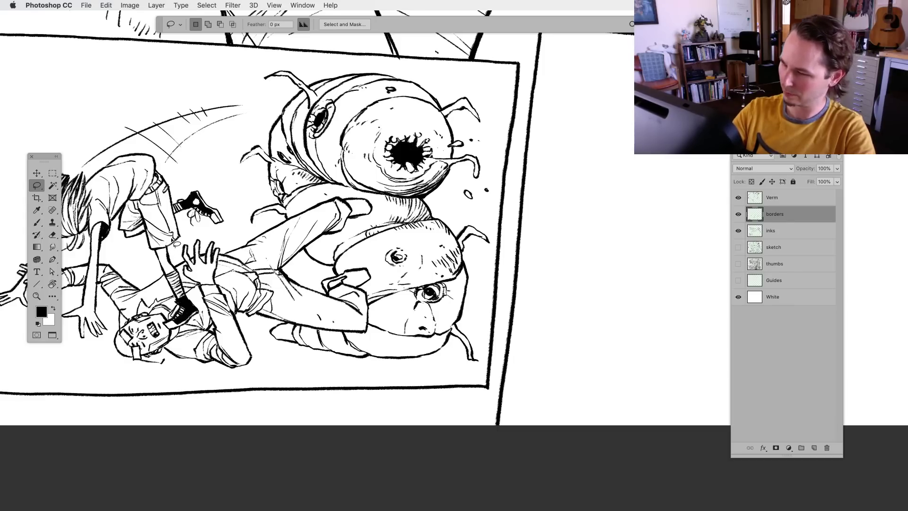
pyautogui.click(738, 214)
pyautogui.click(738, 214)
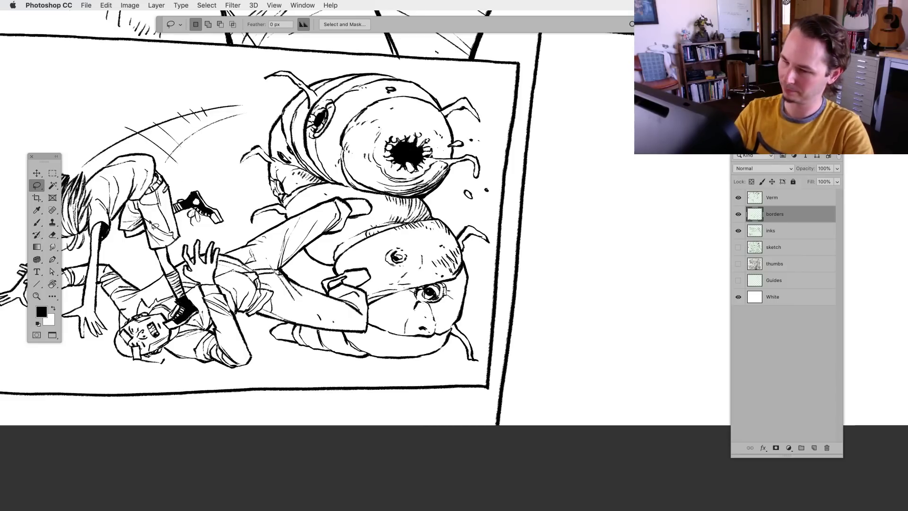
pyautogui.moveTo(208, 215)
pyautogui.mouseDown()
pyautogui.moveTo(227, 331)
pyautogui.moveTo(212, 219)
pyautogui.mouseUp()
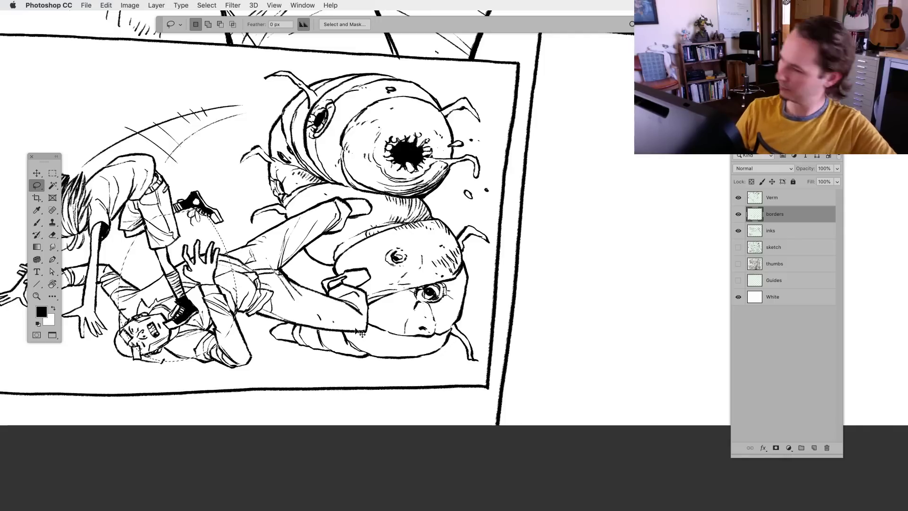
pyautogui.press('super+j')
pyautogui.moveTo(758, 231); pyautogui.dragTo(760, 210)
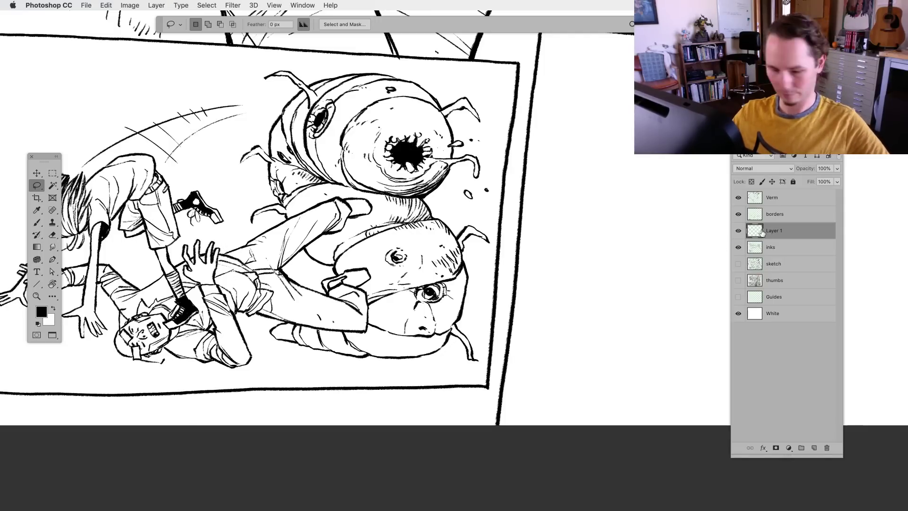
pyautogui.press('super+e')
# Make the inks layer active for brushwork and review the inked worm panel within the whole comic page
pyautogui.click(761, 216)
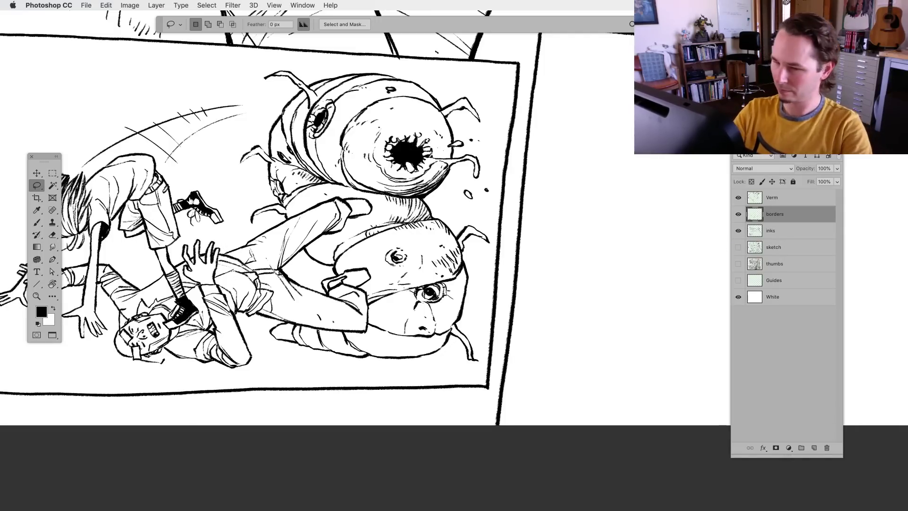
pyautogui.moveTo(190, 201)
pyautogui.mouseDown()
pyautogui.moveTo(109, 199)
pyautogui.moveTo(262, 199)
pyautogui.moveTo(259, 178)
pyautogui.mouseUp()
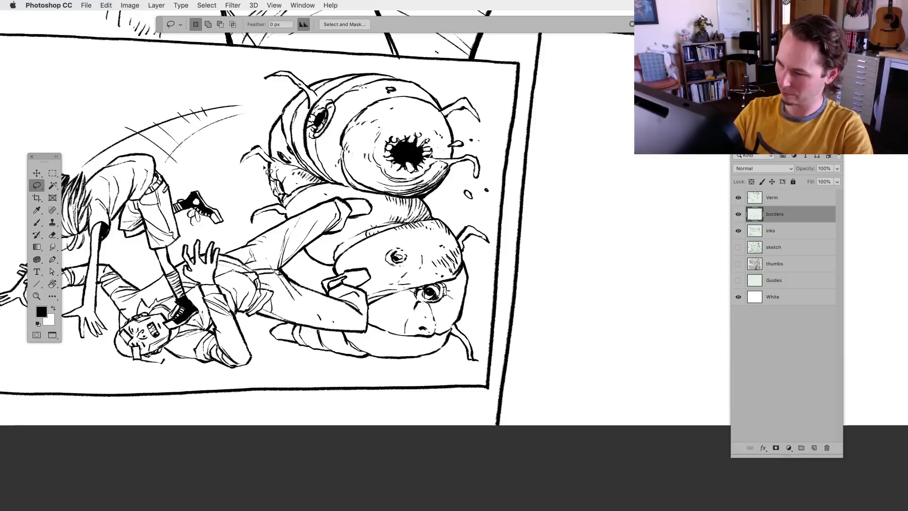
pyautogui.click(757, 231)
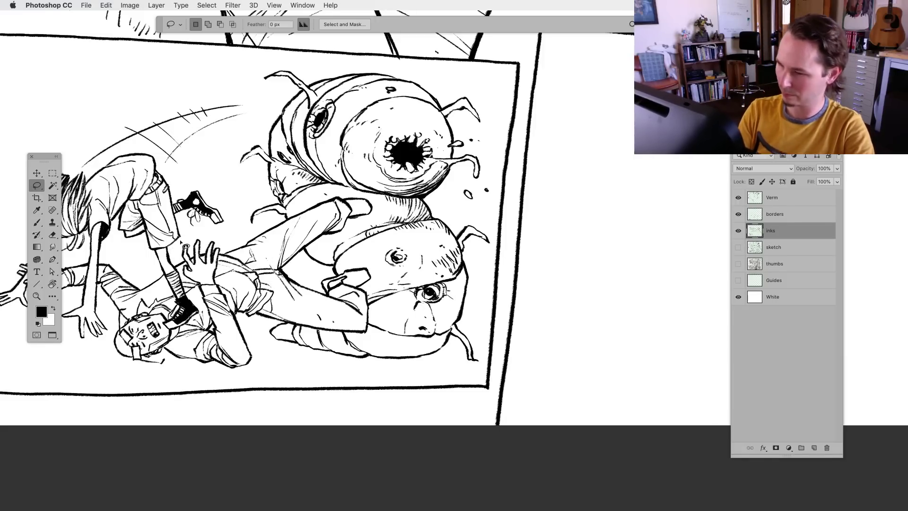
pyautogui.moveTo(391, 386); pyautogui.dragTo(449, 365)
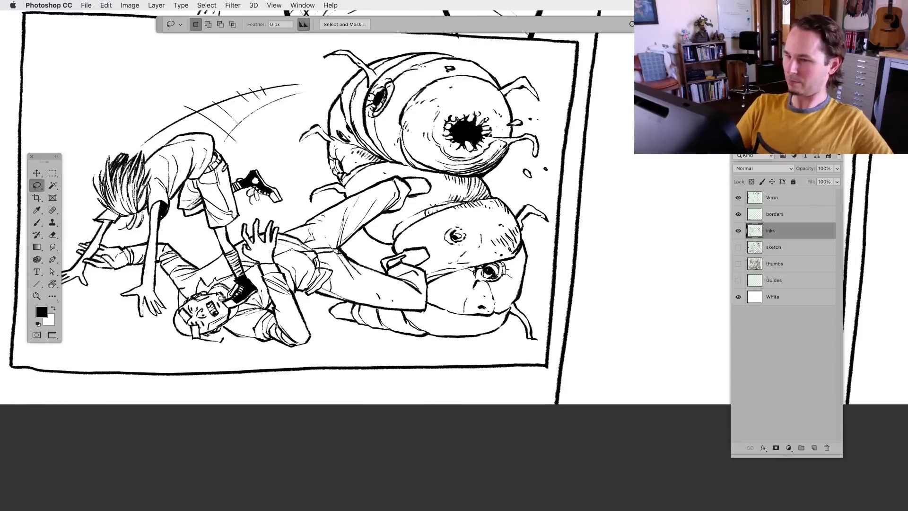
pyautogui.click(38, 222)
pyautogui.press('super+minus')
pyautogui.press('super+minus')
pyautogui.press('super+minus')
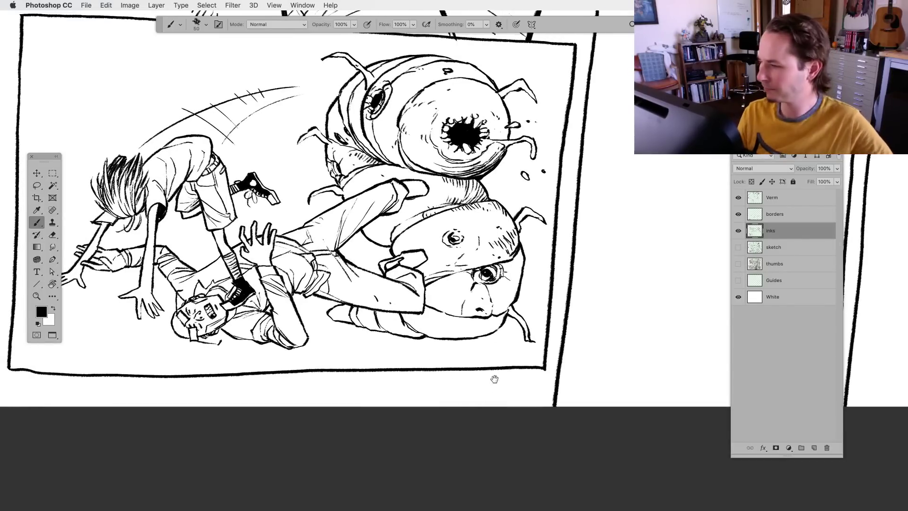
pyautogui.press('super+minus')
pyautogui.press('super+minus')
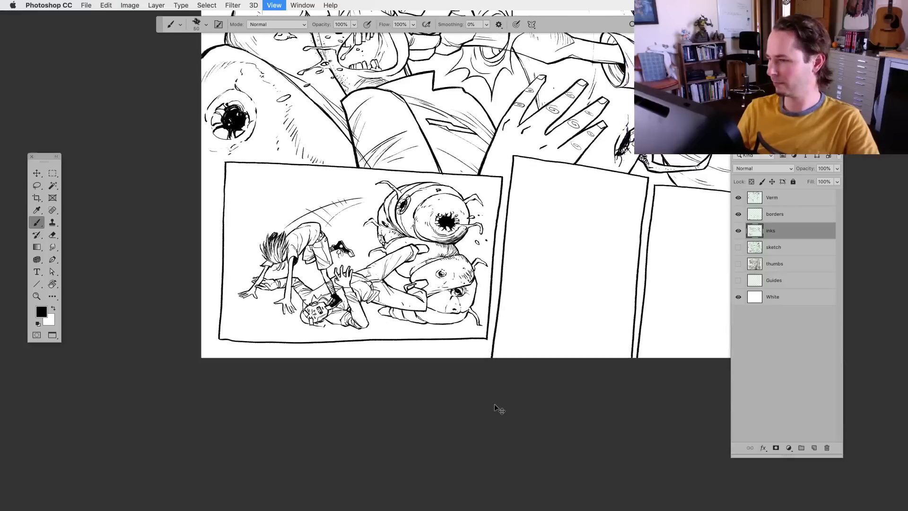
pyautogui.moveTo(576, 347); pyautogui.dragTo(465, 411)
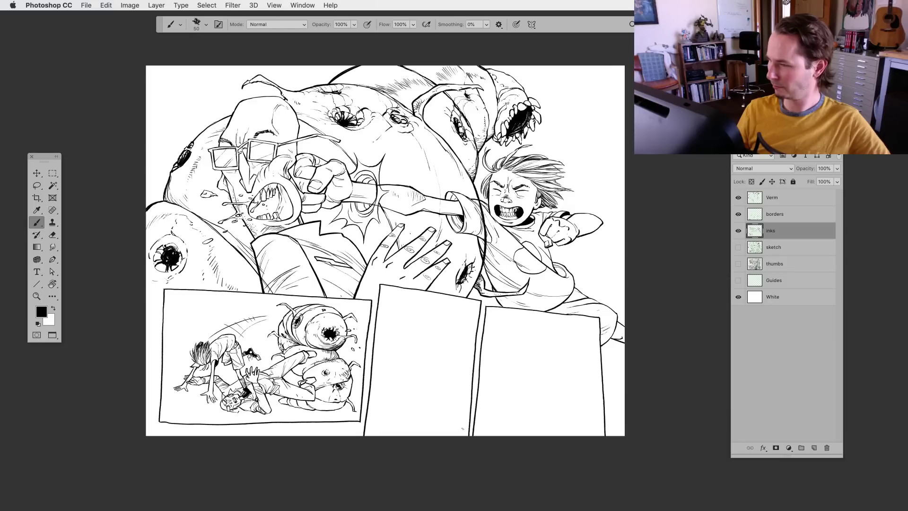
# Show the sketch layer and bring the two uninked lower panels into close view
pyautogui.click(738, 247)
pyautogui.moveTo(478, 415); pyautogui.dragTo(438, 383)
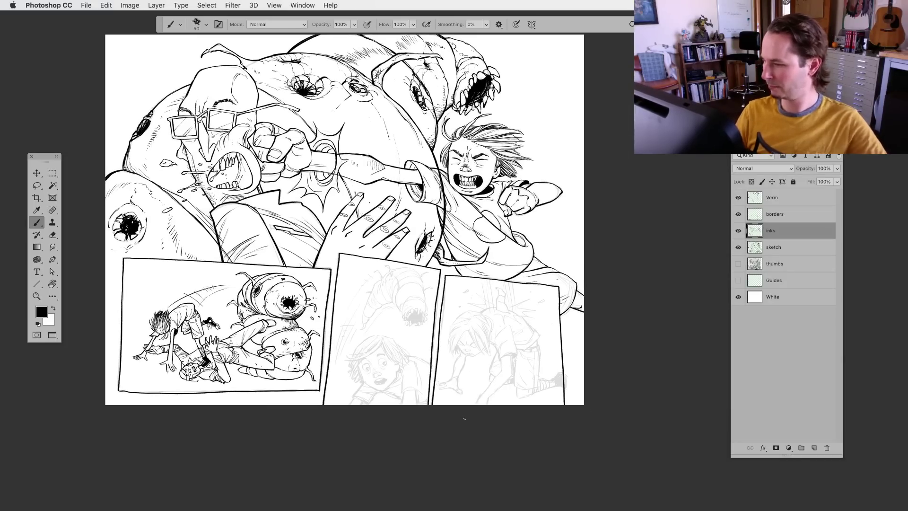
pyautogui.press('super+plus')
pyautogui.press('super+plus')
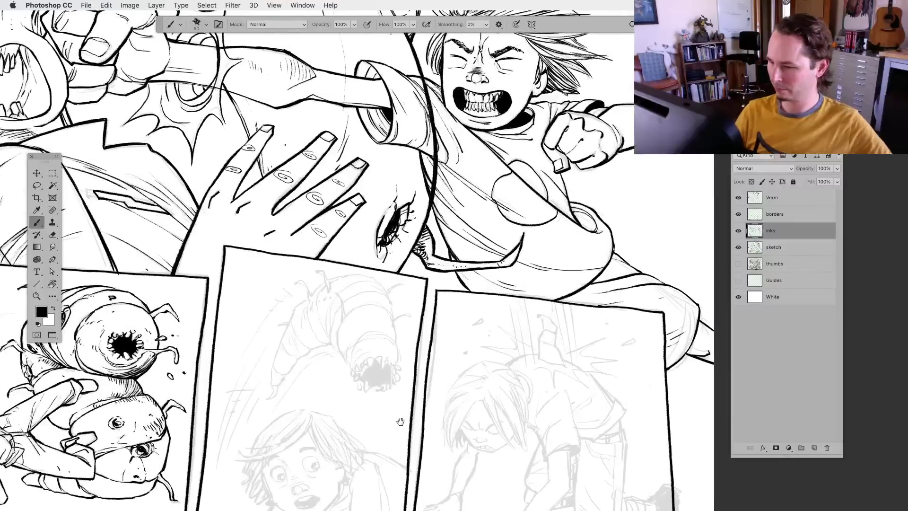
pyautogui.moveTo(398, 424); pyautogui.dragTo(421, 328)
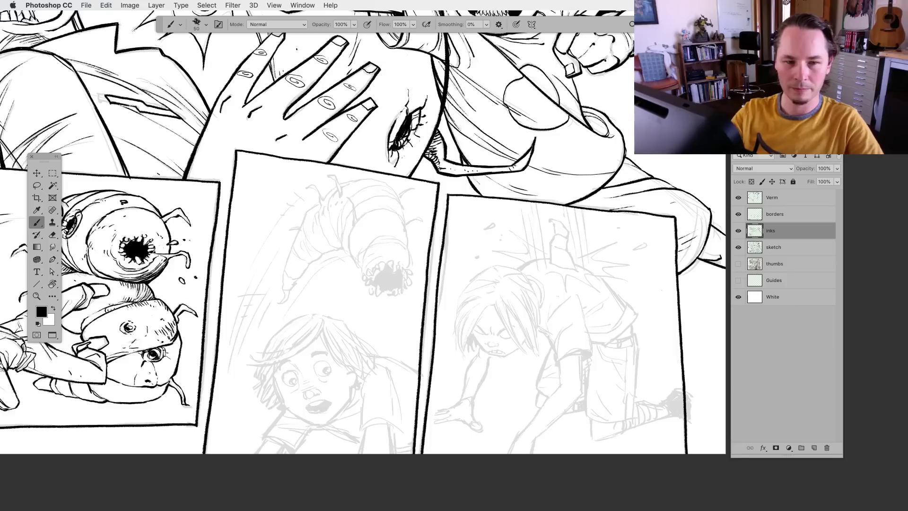
# Switch to the live chat to read the viewers' questions, and return to the comic page in Photoshop
pyautogui.press('Tab')
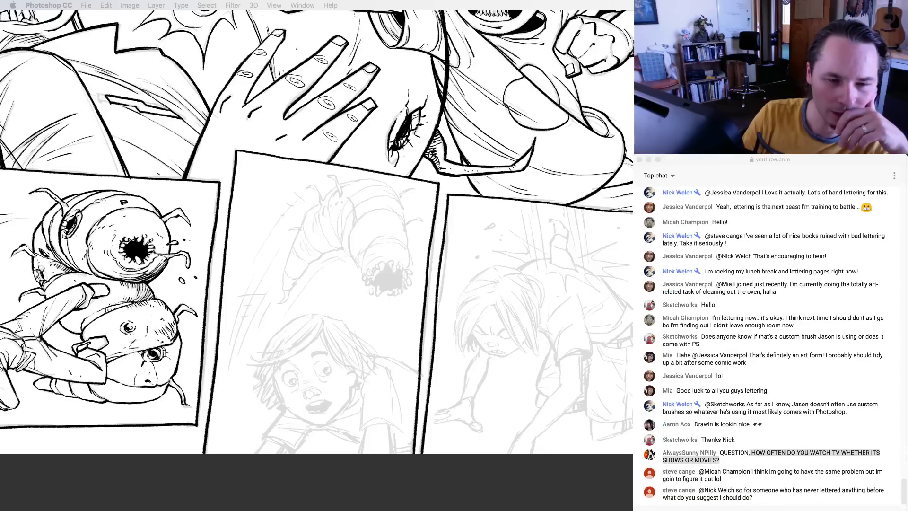
pyautogui.press('super+Tab')
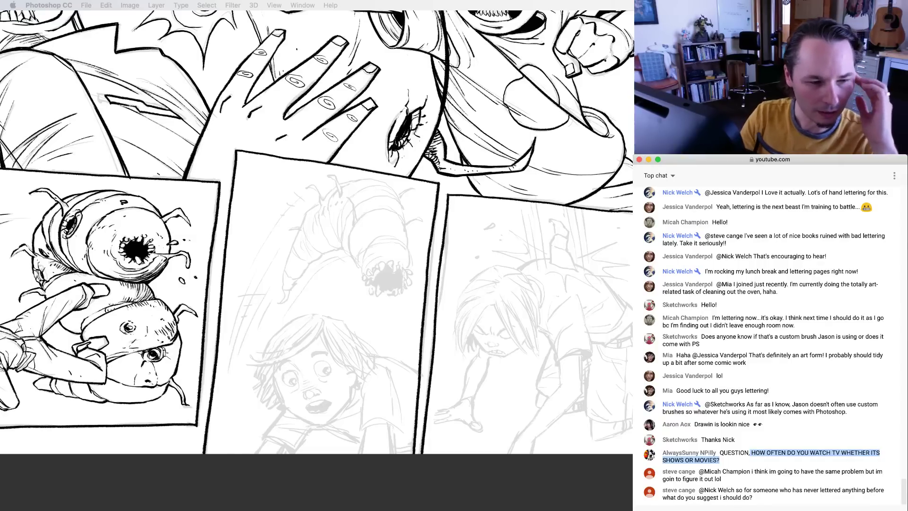
pyautogui.press('super+Tab')
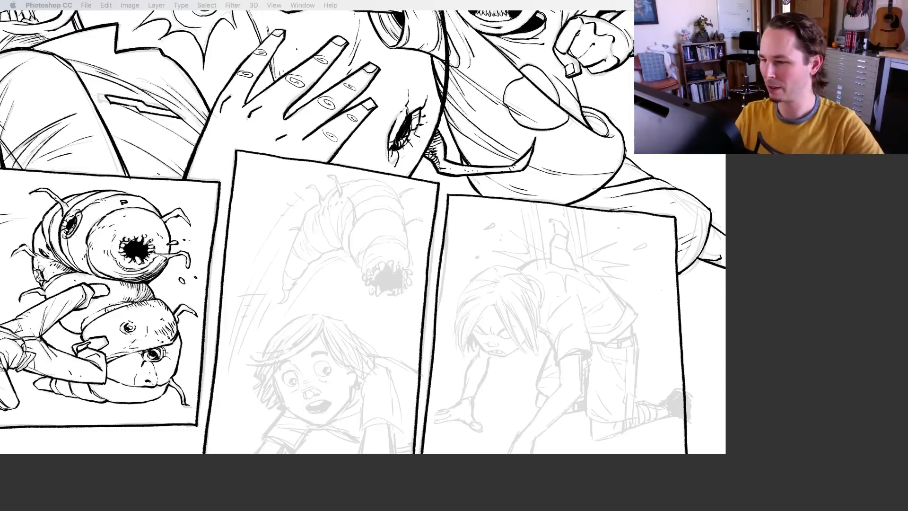
pyautogui.press('Tab')
pyautogui.press('super+equal')
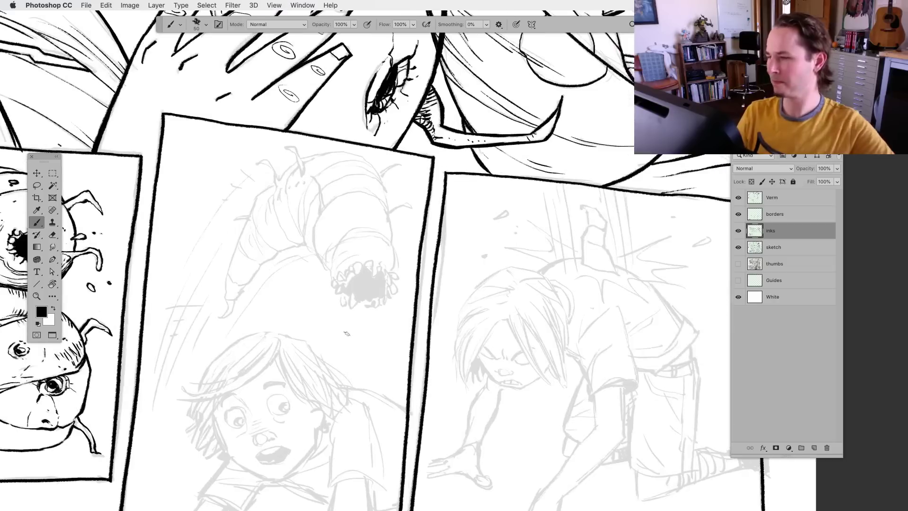
pyautogui.moveTo(255, 354); pyautogui.dragTo(254, 355)
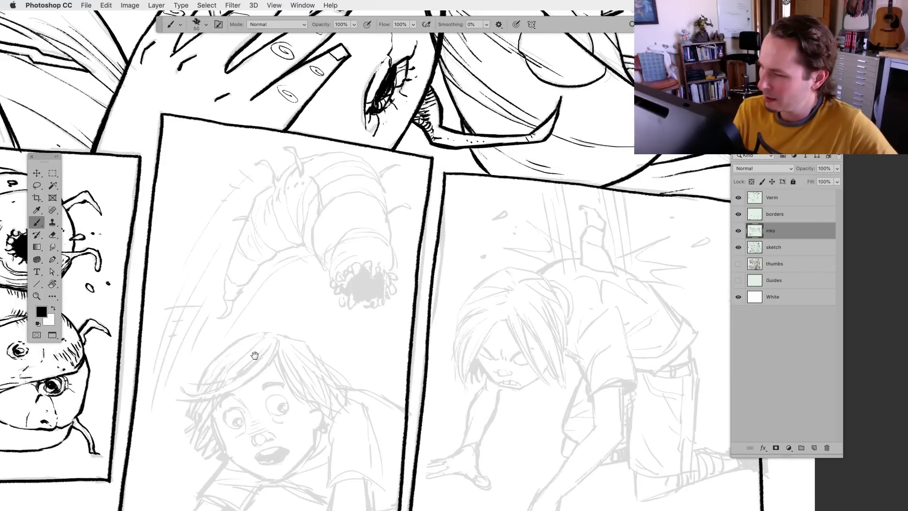
pyautogui.moveTo(254, 356); pyautogui.dragTo(218, 362)
pyautogui.moveTo(273, 182)
pyautogui.mouseDown()
pyautogui.moveTo(284, 203)
pyautogui.moveTo(280, 223)
pyautogui.moveTo(287, 220)
pyautogui.moveTo(274, 239)
pyautogui.mouseUp()
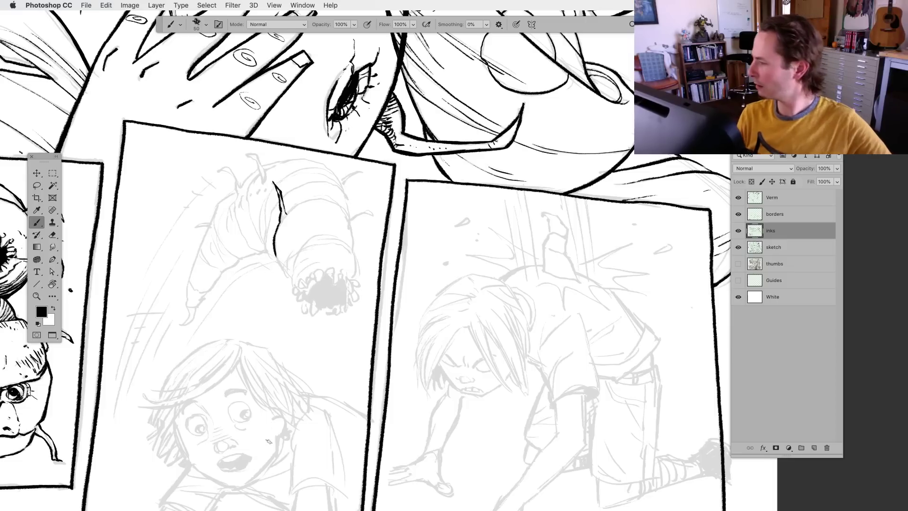
pyautogui.press('super+z')
pyautogui.click(36, 185)
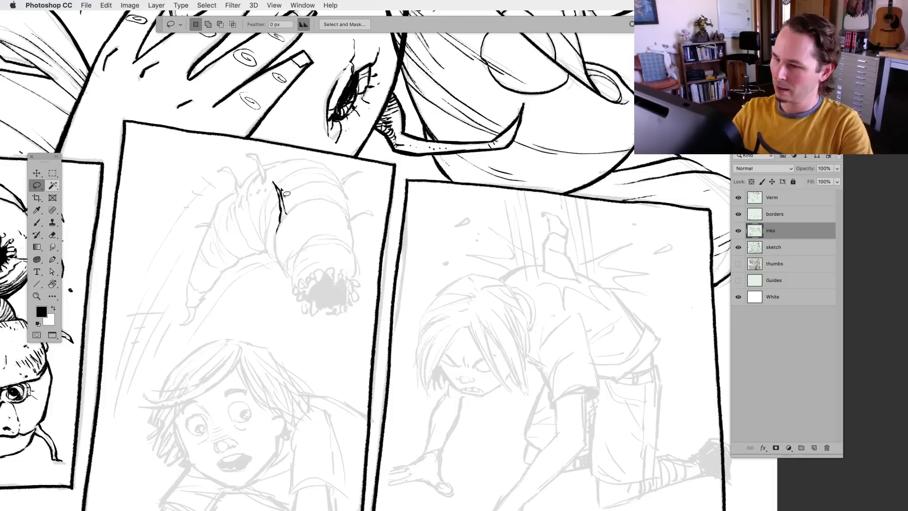
pyautogui.press('super+z')
pyautogui.click(36, 222)
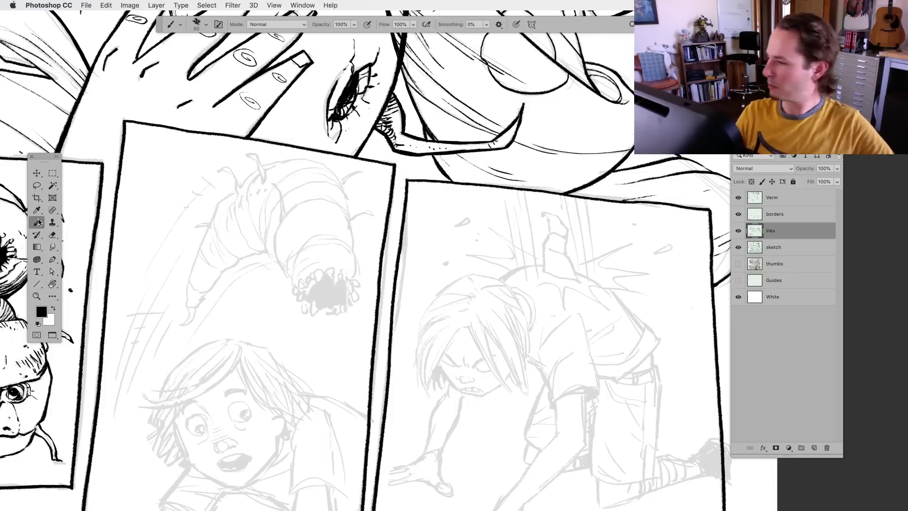
# On the Verm layer, ink the crease behind the worm's front segment and that segment's inner side contour in the middle panel
pyautogui.click(759, 198)
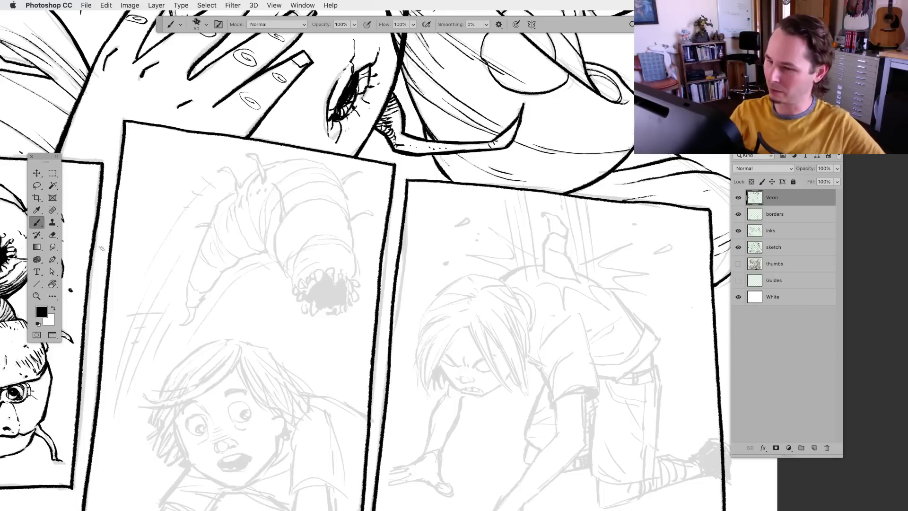
pyautogui.moveTo(301, 341); pyautogui.dragTo(298, 343)
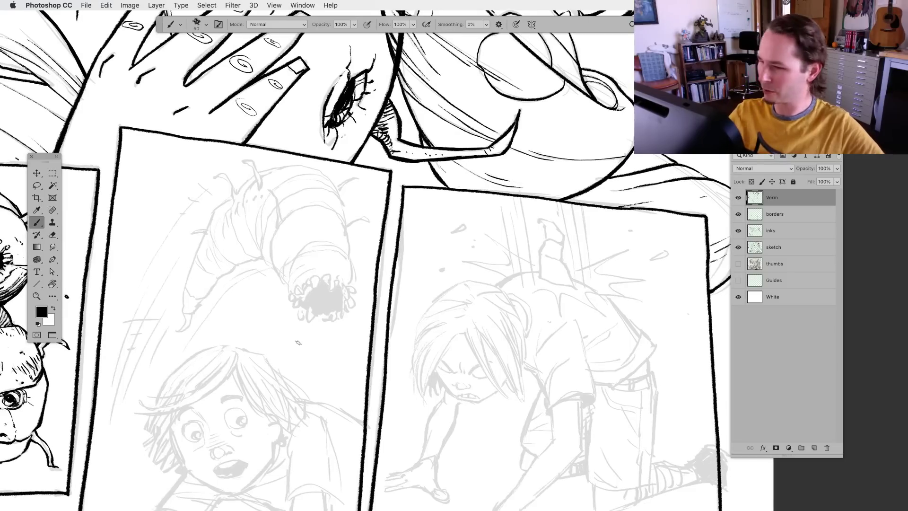
pyautogui.moveTo(269, 189); pyautogui.dragTo(282, 220)
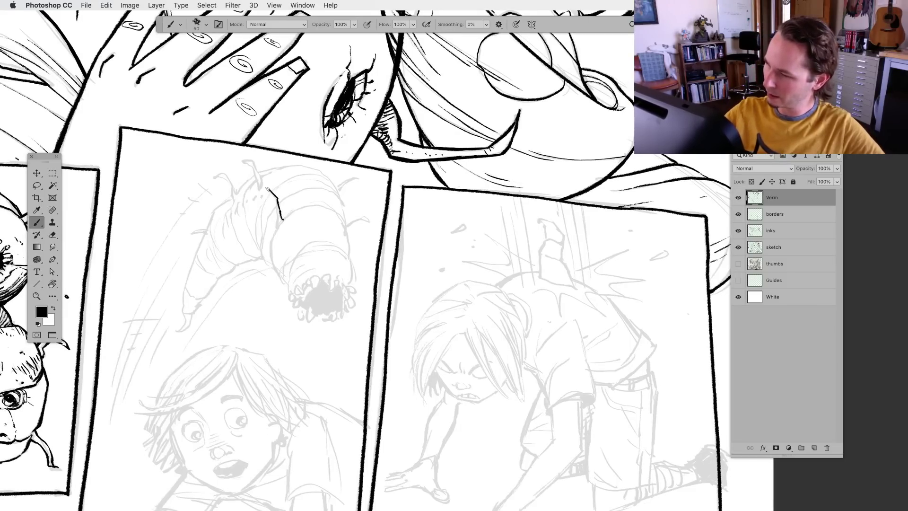
pyautogui.moveTo(267, 188)
pyautogui.mouseDown()
pyautogui.moveTo(278, 208)
pyautogui.moveTo(270, 257)
pyautogui.moveTo(280, 276)
pyautogui.mouseUp()
pyautogui.press('l')
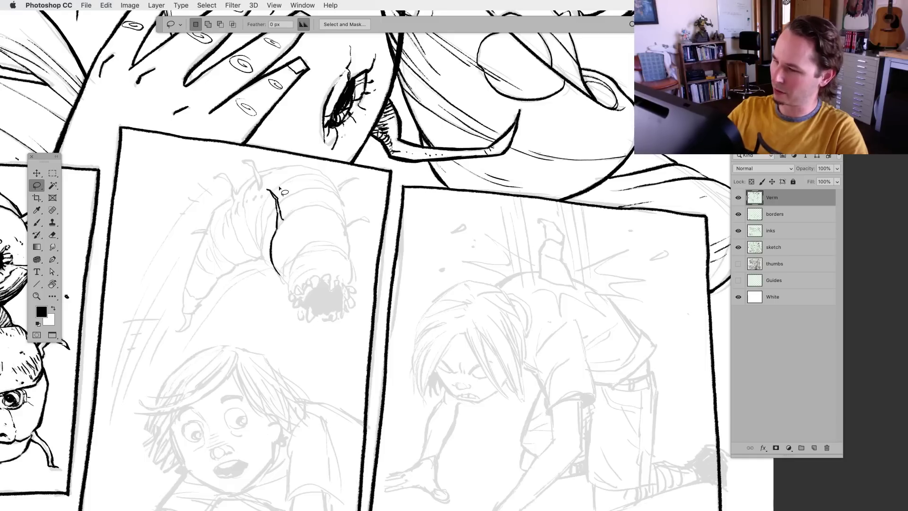
pyautogui.press('b')
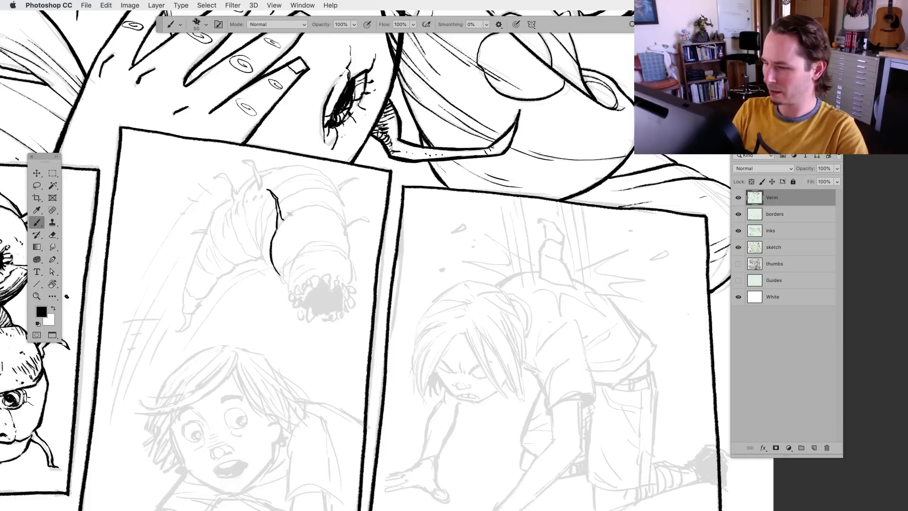
# Ink the front segment's curved upper edge and outer side, the fold line above it and the small leg beside it
pyautogui.moveTo(283, 219)
pyautogui.mouseDown()
pyautogui.moveTo(338, 208)
pyautogui.moveTo(351, 256)
pyautogui.mouseUp()
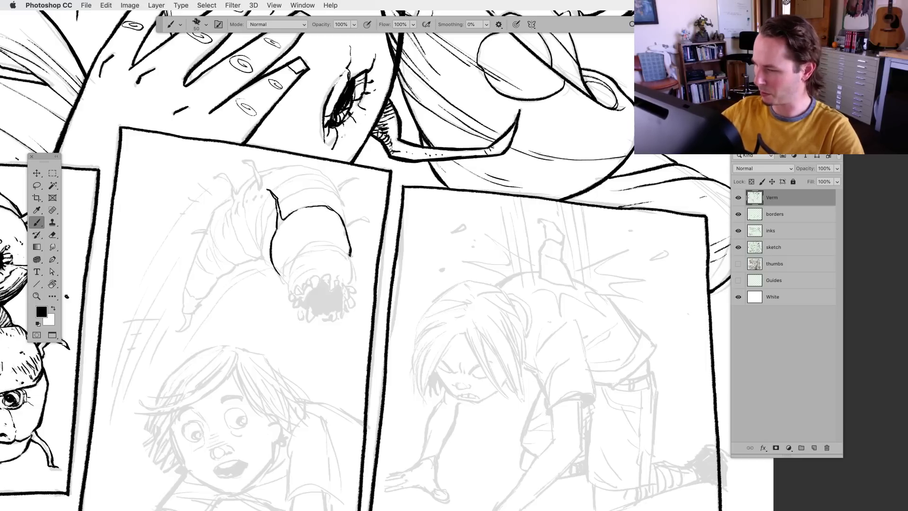
pyautogui.moveTo(299, 208); pyautogui.dragTo(341, 205)
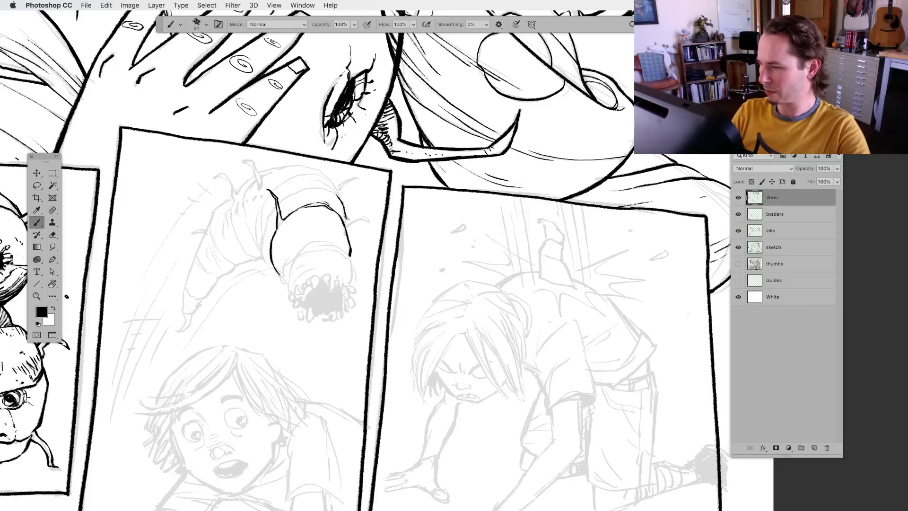
pyautogui.moveTo(345, 217)
pyautogui.mouseDown()
pyautogui.moveTo(359, 219)
pyautogui.moveTo(347, 231)
pyautogui.mouseUp()
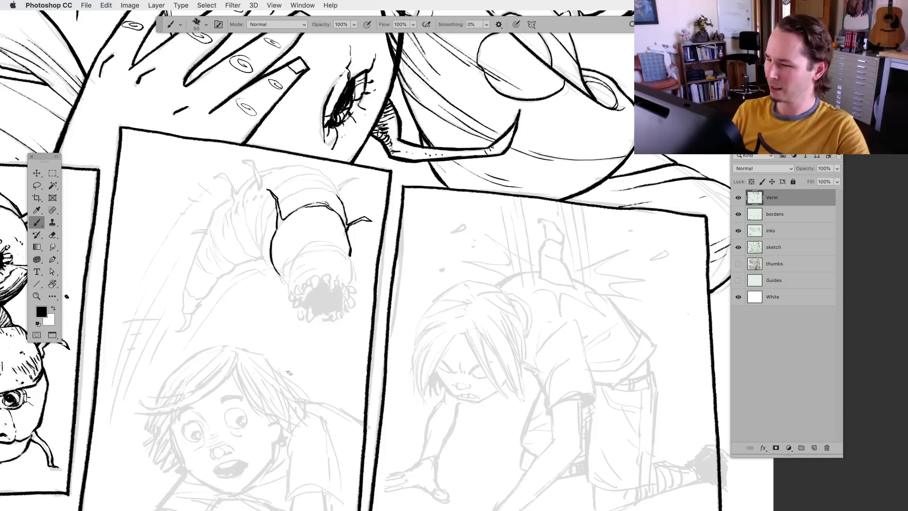
# Trim the front segment's outer side contour with the lasso and re-ink it below the small leg
pyautogui.click(38, 186)
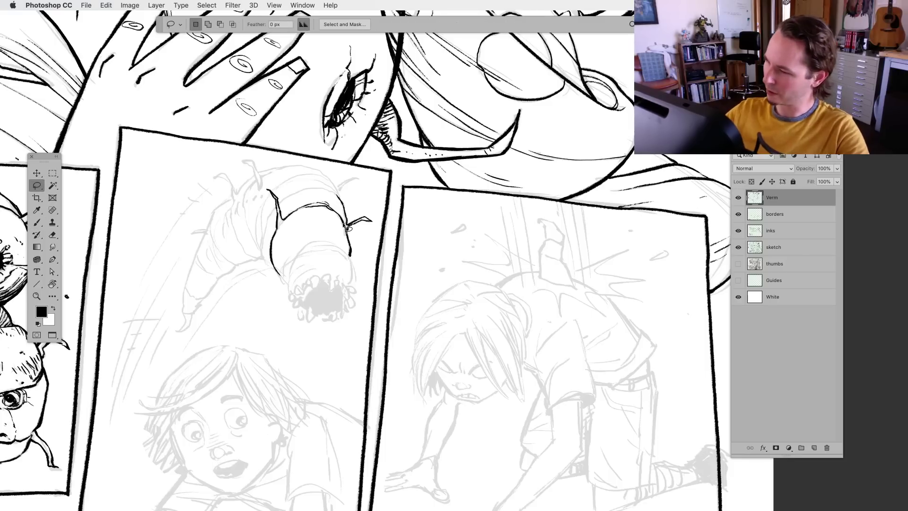
pyautogui.moveTo(340, 215); pyautogui.dragTo(356, 252)
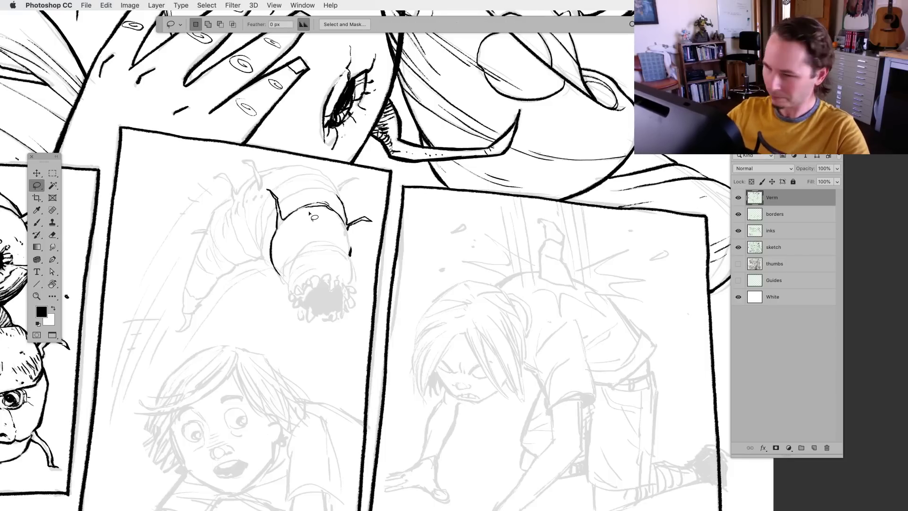
pyautogui.click(36, 222)
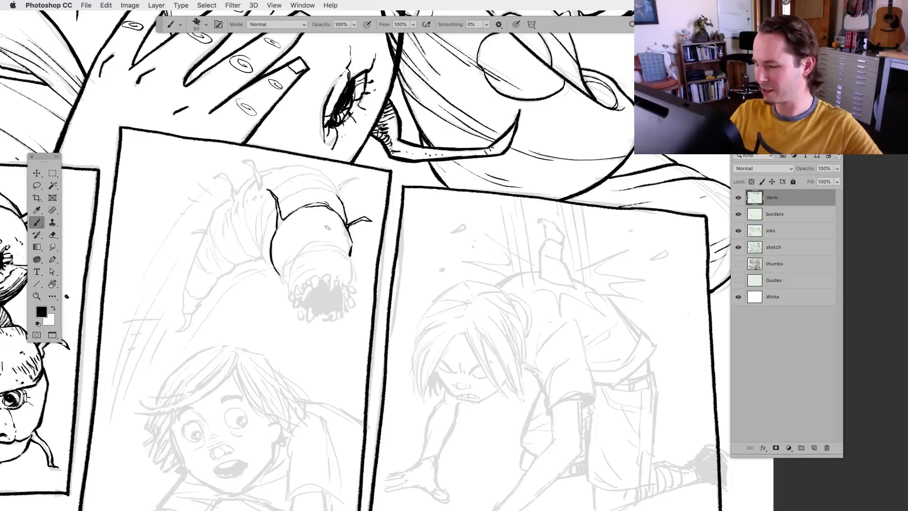
pyautogui.click(37, 185)
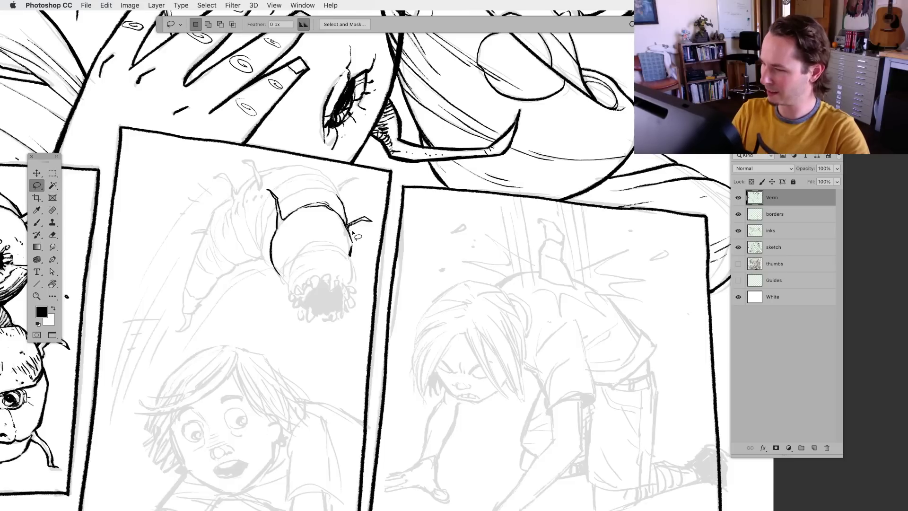
pyautogui.press('b')
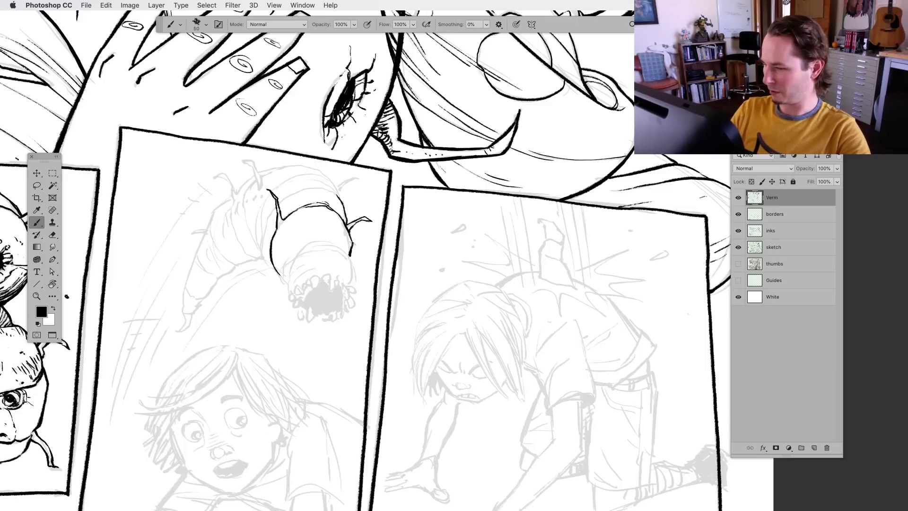
pyautogui.press('l')
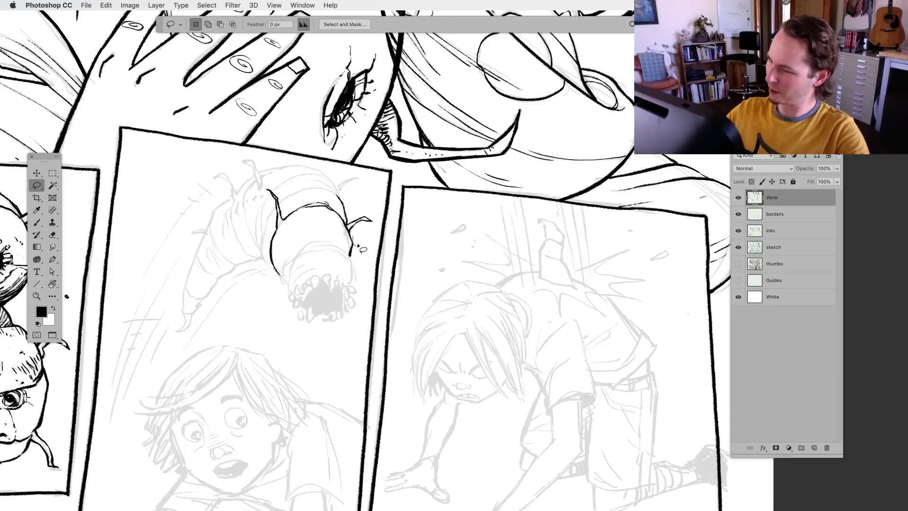
# Ink the curved fold across the front segment's lower end and clean up the fold line above it
pyautogui.click(43, 222)
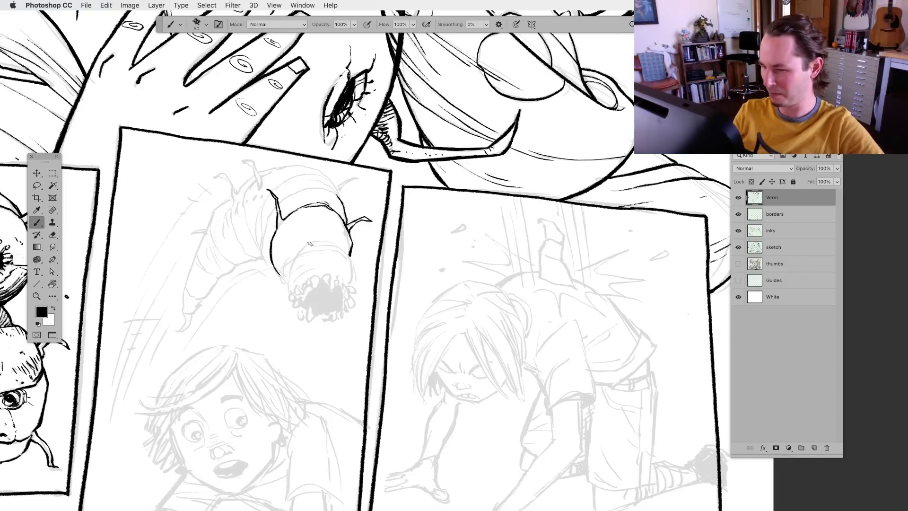
pyautogui.moveTo(298, 254); pyautogui.dragTo(307, 247)
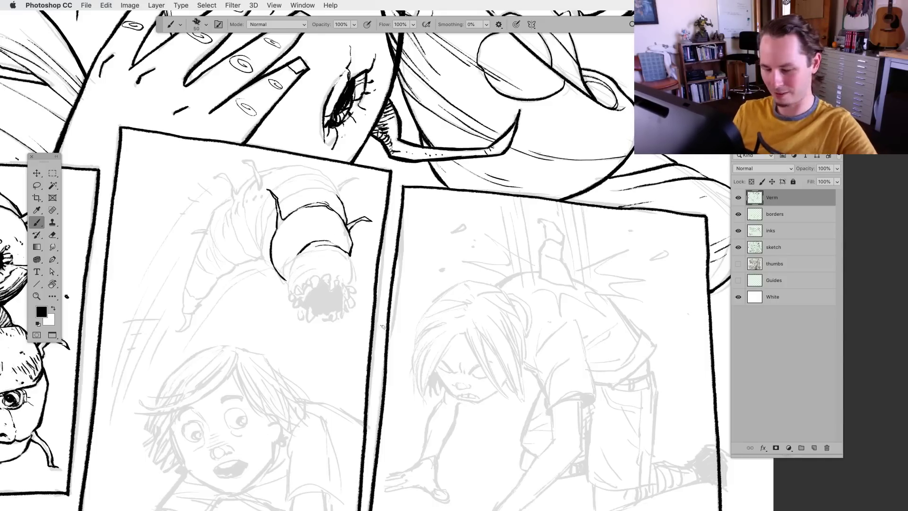
pyautogui.scroll(2, 382, 328)
pyautogui.moveTo(331, 321); pyautogui.dragTo(415, 288)
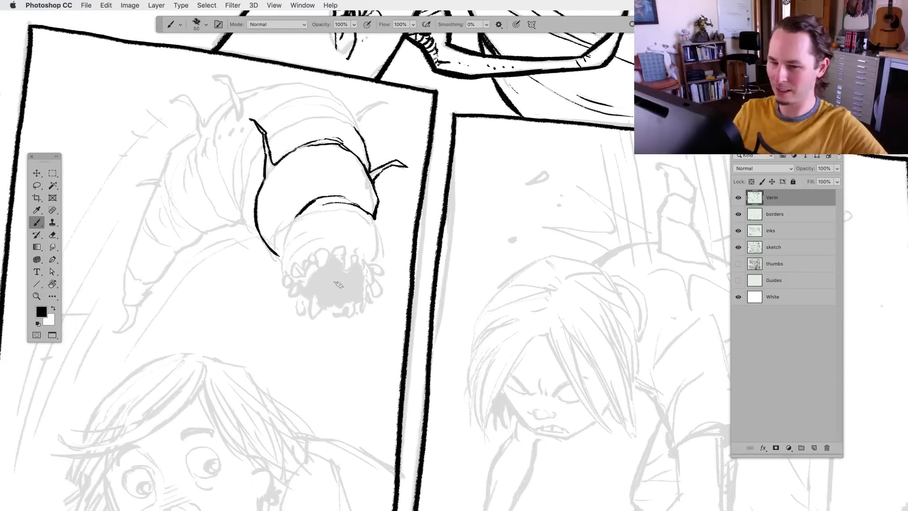
pyautogui.press('l')
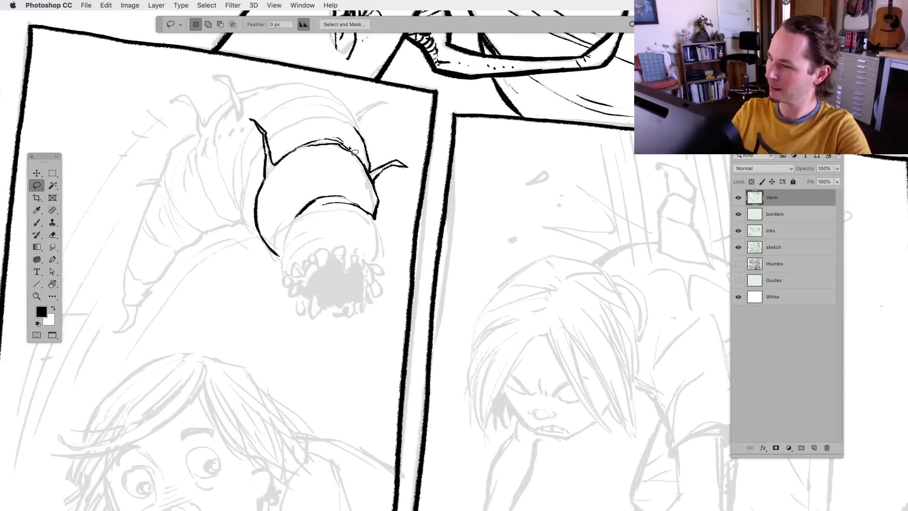
pyautogui.click(37, 222)
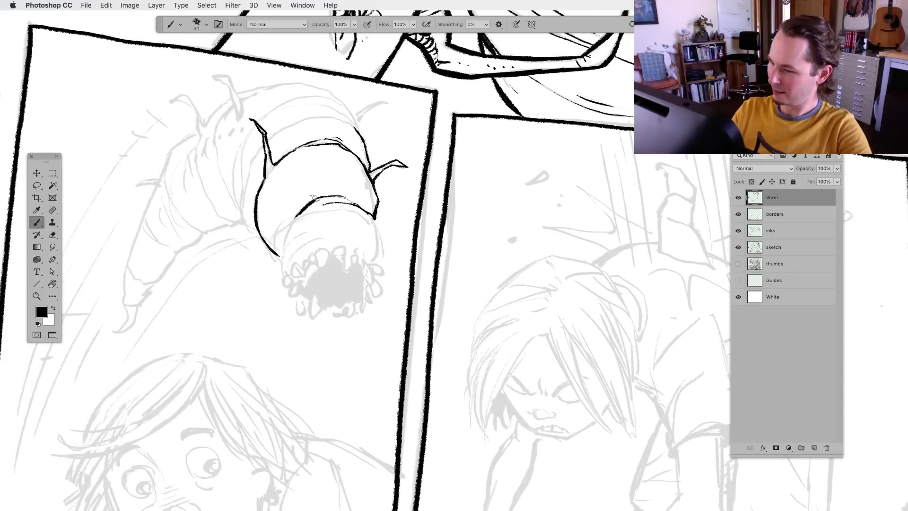
# Ink the worm head's curved upper edge and both sides, and add crease lines across its left half
pyautogui.moveTo(297, 215)
pyautogui.mouseDown()
pyautogui.moveTo(284, 266)
pyautogui.moveTo(277, 234)
pyautogui.moveTo(294, 217)
pyautogui.moveTo(274, 238)
pyautogui.moveTo(275, 230)
pyautogui.moveTo(368, 202)
pyautogui.moveTo(287, 228)
pyautogui.moveTo(329, 209)
pyautogui.moveTo(382, 197)
pyautogui.moveTo(356, 212)
pyautogui.moveTo(379, 232)
pyautogui.mouseUp()
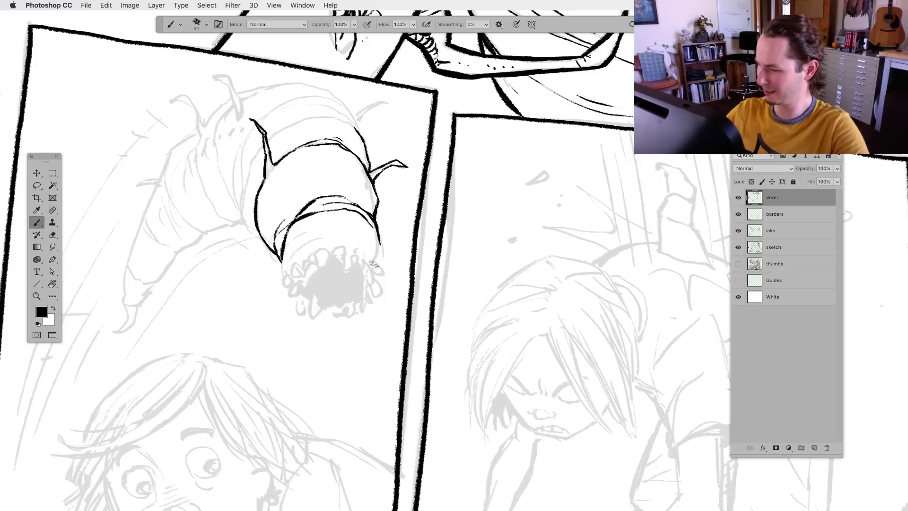
pyautogui.moveTo(374, 264); pyautogui.dragTo(379, 257)
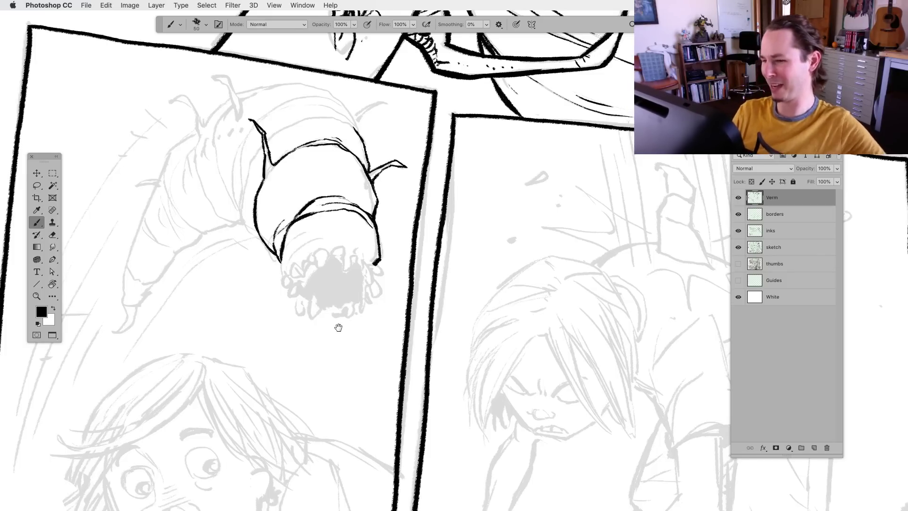
pyautogui.scroll(-1, 338, 328)
pyautogui.click(36, 185)
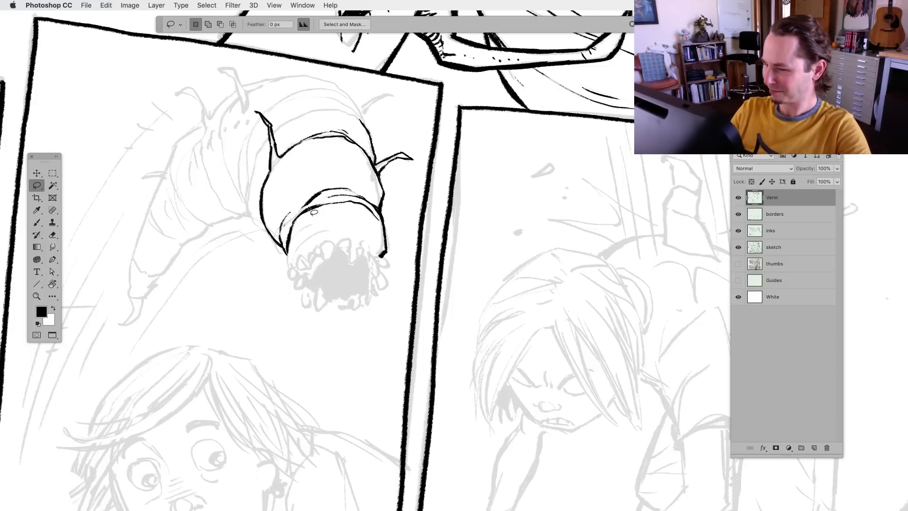
pyautogui.press('b')
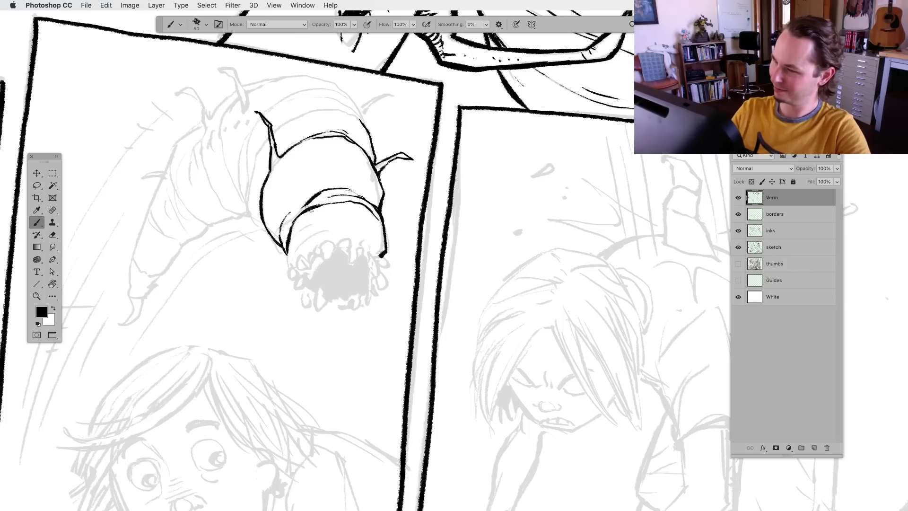
pyautogui.moveTo(287, 235); pyautogui.dragTo(318, 220)
pyautogui.moveTo(286, 250)
pyautogui.mouseDown()
pyautogui.moveTo(287, 266)
pyautogui.moveTo(335, 225)
pyautogui.mouseUp()
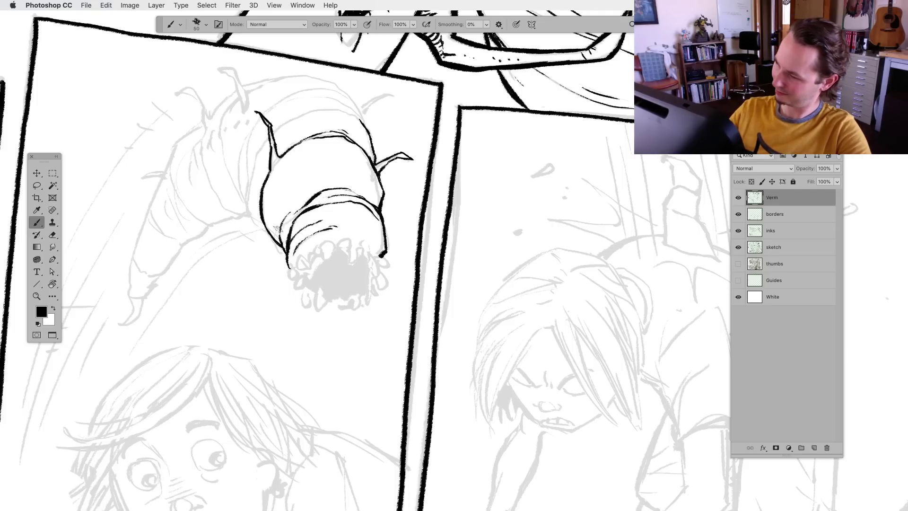
pyautogui.moveTo(278, 226); pyautogui.dragTo(285, 248)
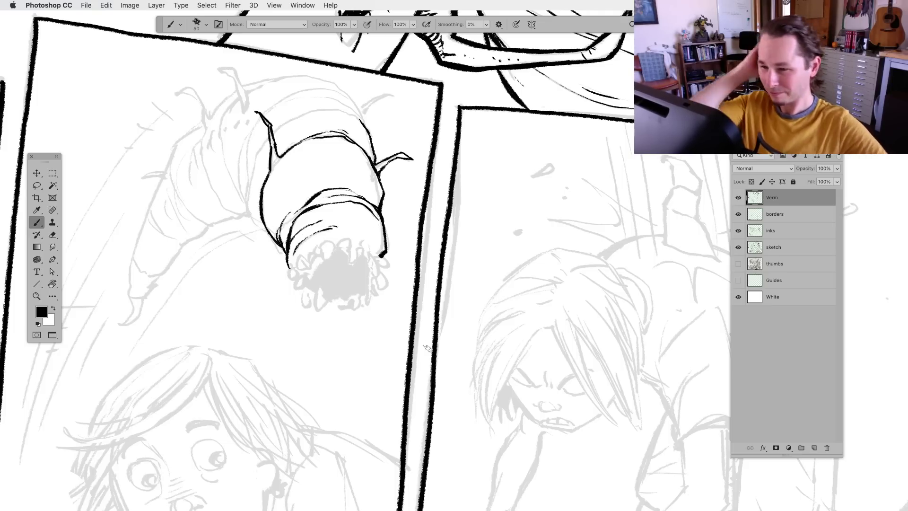
# Ink the first teeth along the upper rim of the worm's mouth
pyautogui.moveTo(310, 322); pyautogui.dragTo(306, 327)
pyautogui.moveTo(327, 246)
pyautogui.mouseDown()
pyautogui.moveTo(311, 259)
pyautogui.moveTo(326, 266)
pyautogui.mouseUp()
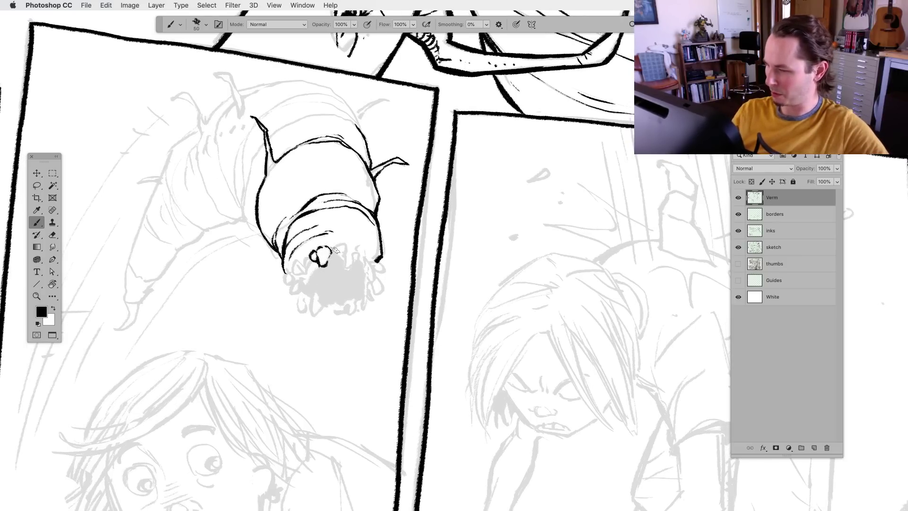
pyautogui.moveTo(330, 248)
pyautogui.mouseDown()
pyautogui.moveTo(340, 259)
pyautogui.moveTo(350, 251)
pyautogui.mouseUp()
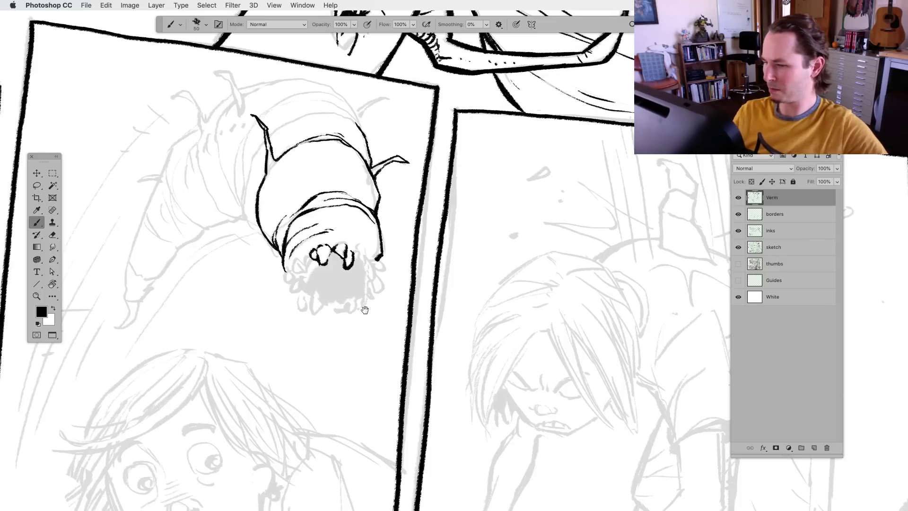
pyautogui.scroll(-2, 365, 303)
pyautogui.moveTo(311, 245)
pyautogui.mouseDown()
pyautogui.moveTo(322, 251)
pyautogui.moveTo(318, 236)
pyautogui.moveTo(303, 258)
pyautogui.moveTo(317, 256)
pyautogui.mouseUp()
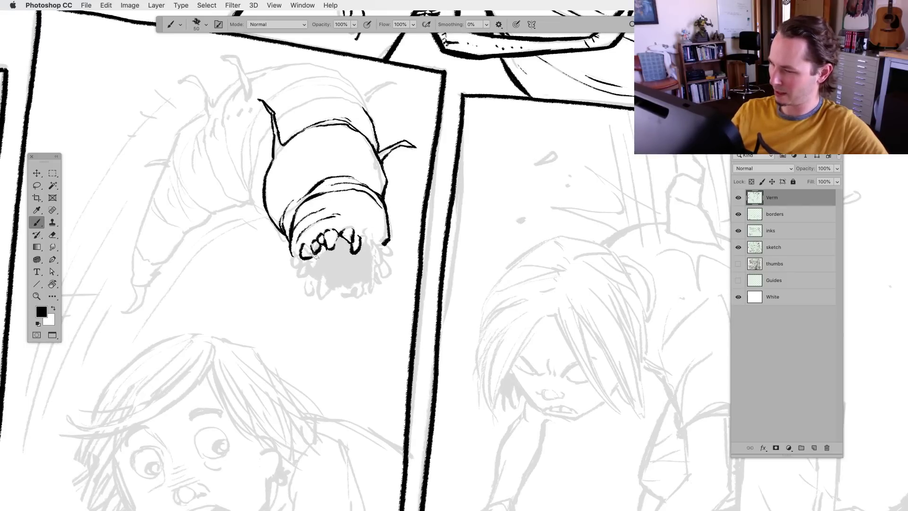
# Ink the teeth down the mouth's left side and along its lower rim, blackening the gaps between the left teeth
pyautogui.scroll(-1, 344, 306)
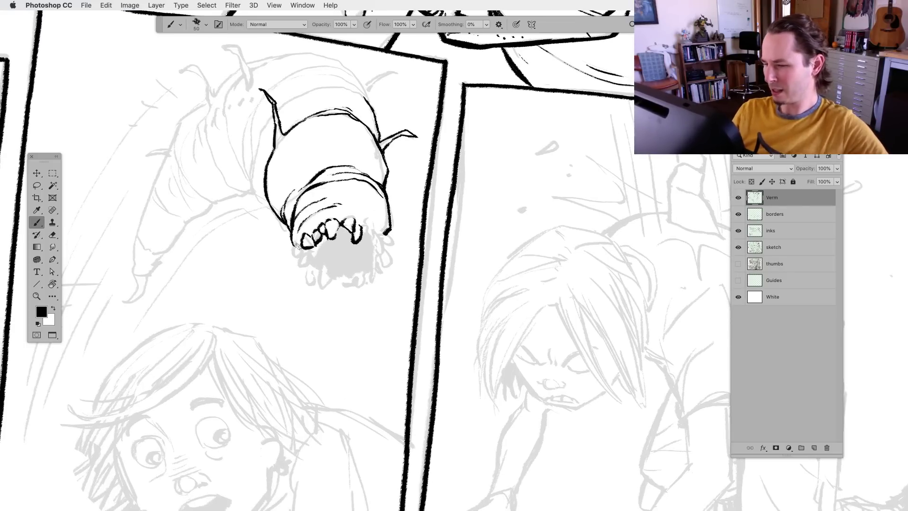
pyautogui.moveTo(298, 244)
pyautogui.mouseDown()
pyautogui.moveTo(292, 258)
pyautogui.moveTo(310, 241)
pyautogui.mouseUp()
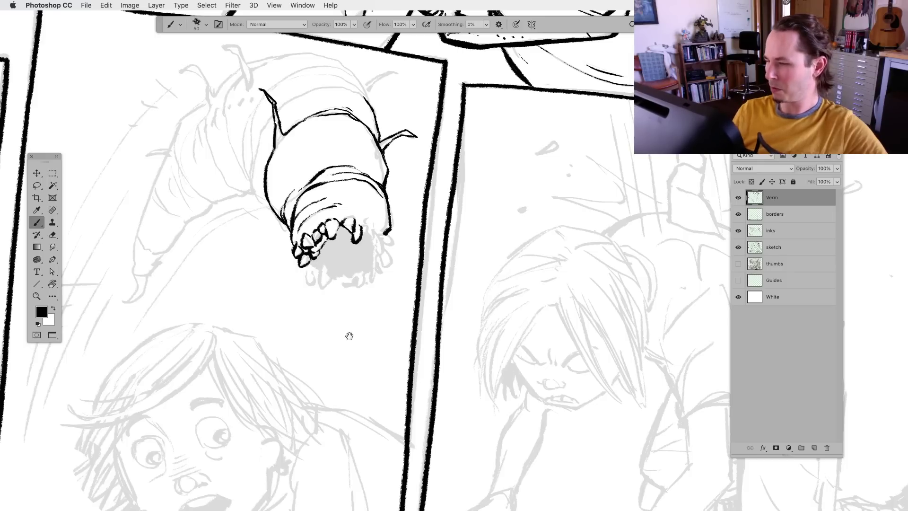
pyautogui.scroll(-2, 349, 334)
pyautogui.moveTo(326, 224); pyautogui.dragTo(314, 249)
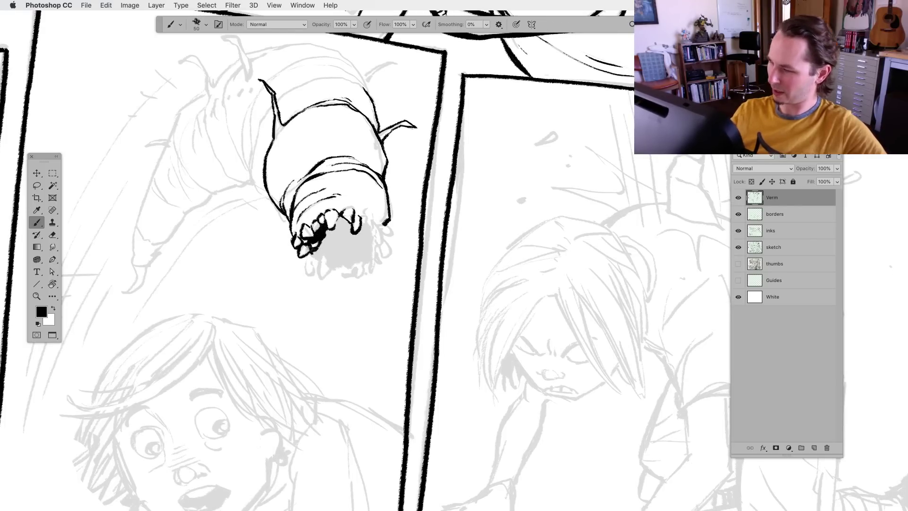
pyautogui.moveTo(306, 275)
pyautogui.mouseDown()
pyautogui.moveTo(342, 258)
pyautogui.moveTo(333, 270)
pyautogui.moveTo(366, 253)
pyautogui.moveTo(341, 269)
pyautogui.mouseUp()
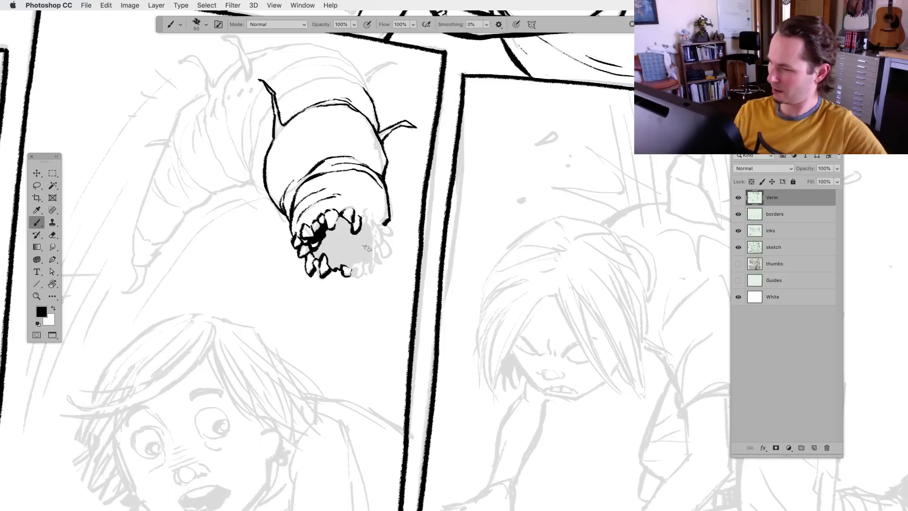
# Ink the remaining teeth around the mouth's right side and lower rim, and fill the mouth's interior solid black
pyautogui.moveTo(364, 210)
pyautogui.mouseDown()
pyautogui.moveTo(381, 225)
pyautogui.moveTo(372, 231)
pyautogui.moveTo(377, 221)
pyautogui.mouseUp()
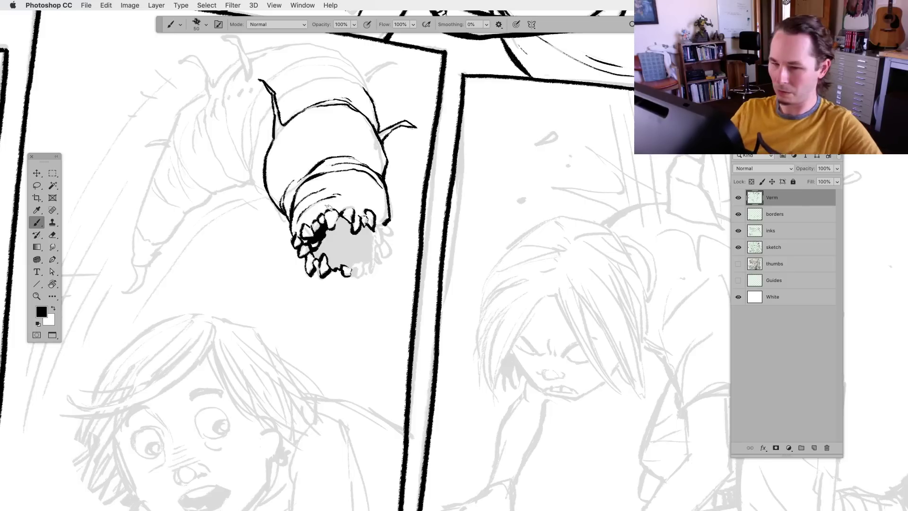
pyautogui.press('l')
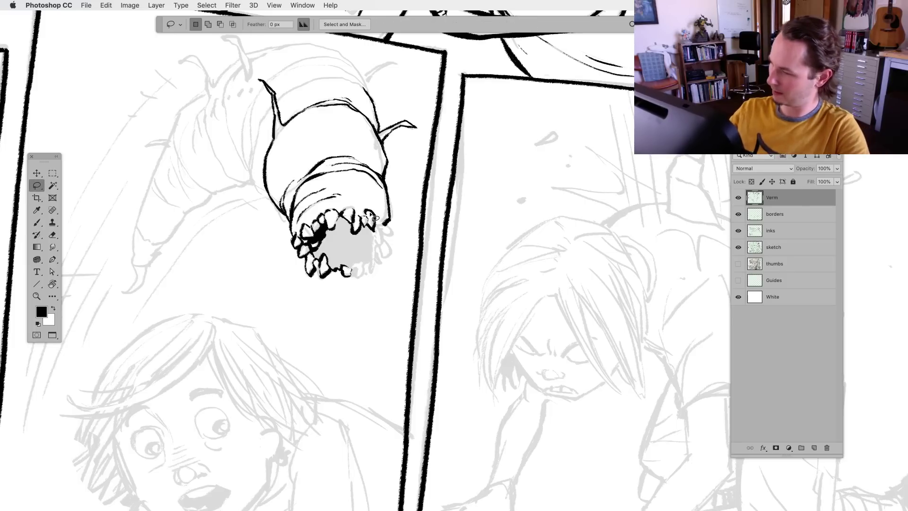
pyautogui.press('b')
pyautogui.moveTo(355, 371); pyautogui.dragTo(337, 353)
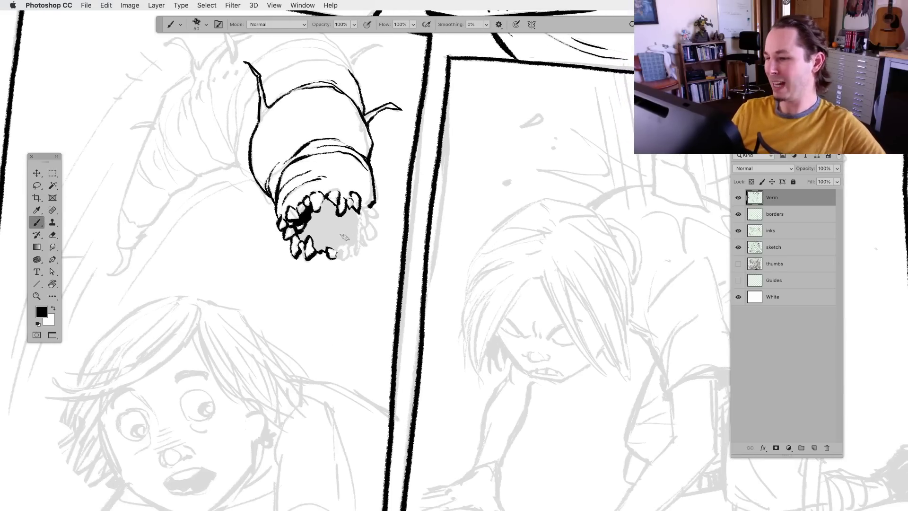
pyautogui.moveTo(342, 258)
pyautogui.mouseDown()
pyautogui.moveTo(377, 234)
pyautogui.moveTo(365, 208)
pyautogui.moveTo(355, 246)
pyautogui.moveTo(334, 252)
pyautogui.mouseUp()
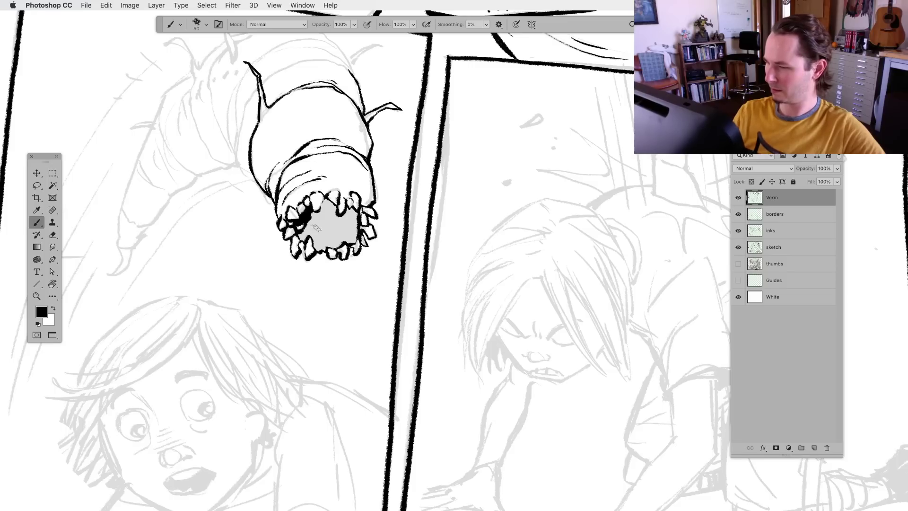
pyautogui.moveTo(303, 238)
pyautogui.mouseDown()
pyautogui.moveTo(316, 213)
pyautogui.moveTo(325, 222)
pyautogui.moveTo(326, 207)
pyautogui.moveTo(326, 226)
pyautogui.moveTo(351, 214)
pyautogui.moveTo(339, 209)
pyautogui.moveTo(353, 209)
pyautogui.moveTo(357, 228)
pyautogui.moveTo(349, 220)
pyautogui.moveTo(313, 236)
pyautogui.moveTo(344, 228)
pyautogui.moveTo(314, 233)
pyautogui.moveTo(329, 233)
pyautogui.moveTo(321, 244)
pyautogui.moveTo(352, 229)
pyautogui.mouseUp()
pyautogui.click(329, 232)
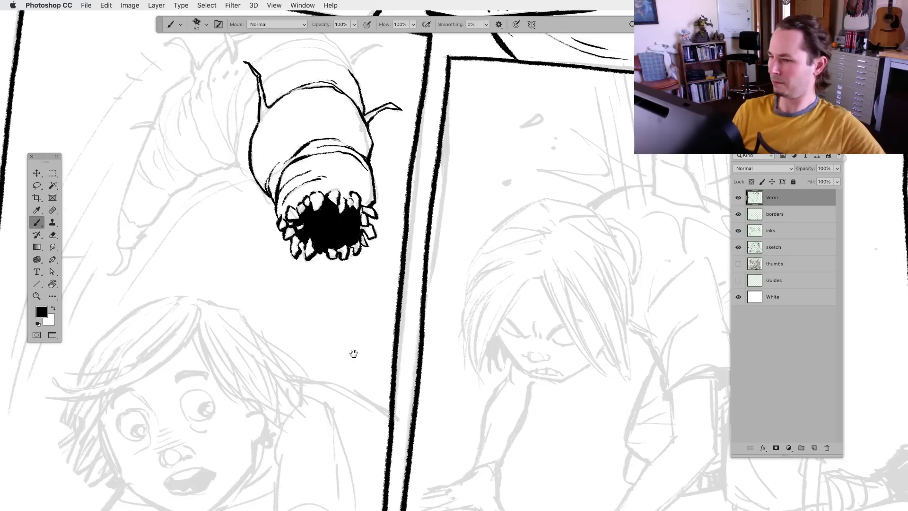
# Add small dots to the worm's head and ink the side contours and curved bands of the next two body segments
pyautogui.moveTo(365, 301); pyautogui.dragTo(366, 312)
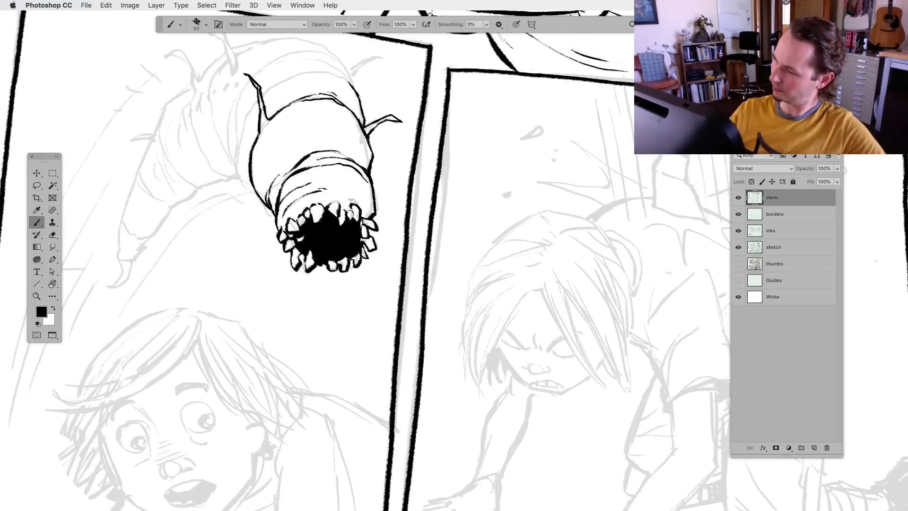
pyautogui.moveTo(315, 277); pyautogui.dragTo(348, 354)
pyautogui.moveTo(285, 181); pyautogui.dragTo(268, 250)
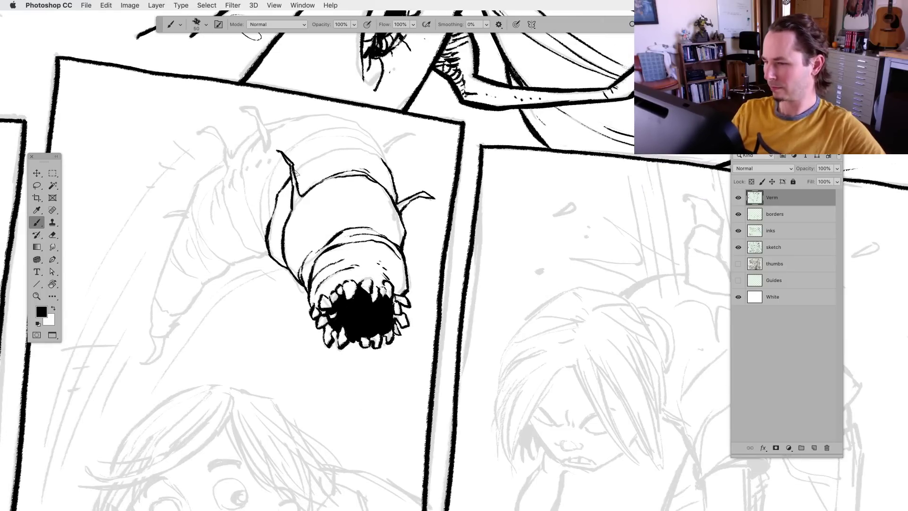
pyautogui.moveTo(297, 171)
pyautogui.mouseDown()
pyautogui.moveTo(352, 147)
pyautogui.moveTo(388, 155)
pyautogui.mouseUp()
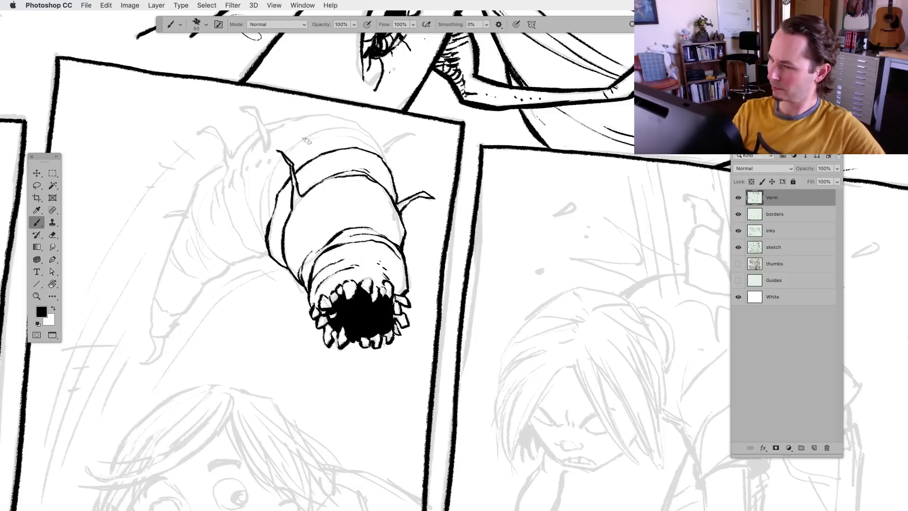
pyautogui.moveTo(306, 140)
pyautogui.mouseDown()
pyautogui.moveTo(283, 156)
pyautogui.moveTo(309, 137)
pyautogui.moveTo(264, 190)
pyautogui.moveTo(264, 231)
pyautogui.mouseUp()
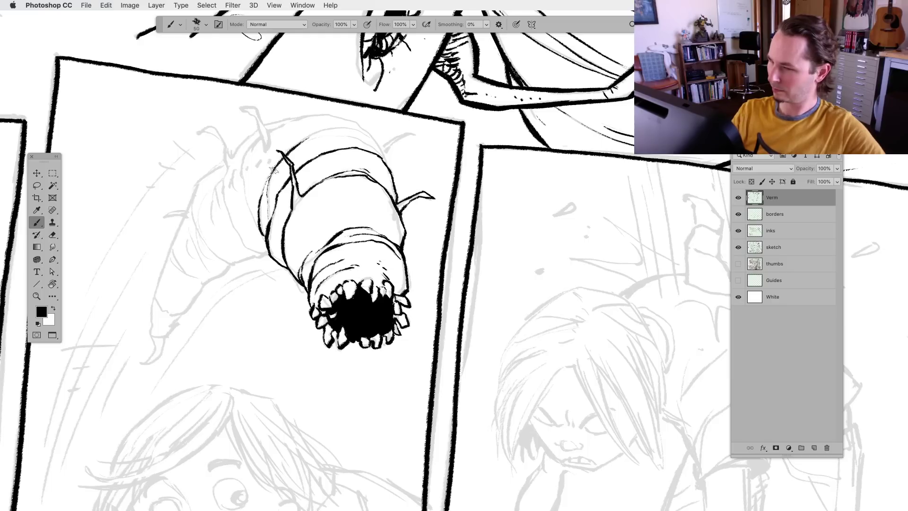
# Ink the outline of the body segment farther back, with one small leg on each side
pyautogui.moveTo(322, 264); pyautogui.dragTo(320, 306)
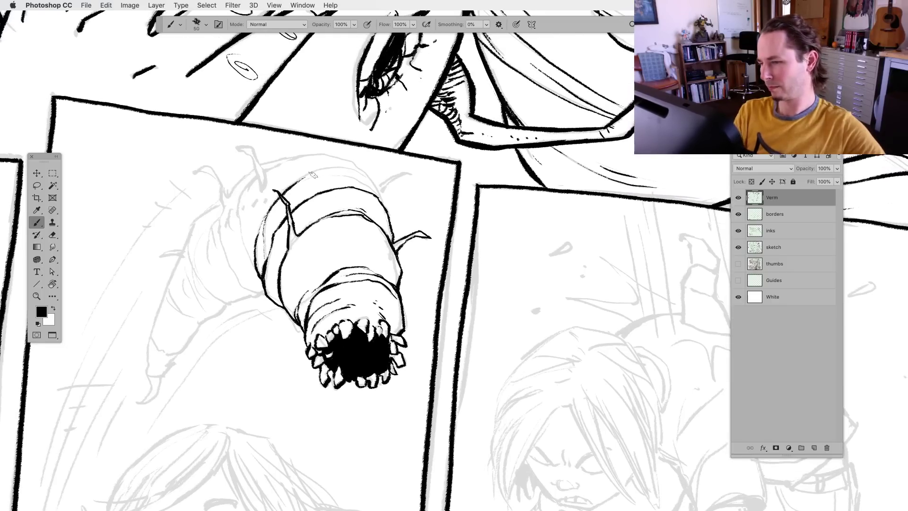
pyautogui.moveTo(295, 181)
pyautogui.mouseDown()
pyautogui.moveTo(343, 166)
pyautogui.moveTo(398, 193)
pyautogui.moveTo(370, 180)
pyautogui.moveTo(383, 203)
pyautogui.moveTo(392, 177)
pyautogui.moveTo(415, 175)
pyautogui.moveTo(383, 190)
pyautogui.moveTo(333, 155)
pyautogui.moveTo(289, 157)
pyautogui.moveTo(311, 153)
pyautogui.moveTo(264, 171)
pyautogui.moveTo(235, 146)
pyautogui.moveTo(249, 149)
pyautogui.moveTo(263, 193)
pyautogui.mouseUp()
pyautogui.moveTo(247, 144)
pyautogui.mouseDown()
pyautogui.moveTo(269, 179)
pyautogui.moveTo(243, 190)
pyautogui.moveTo(237, 212)
pyautogui.moveTo(261, 271)
pyautogui.mouseUp()
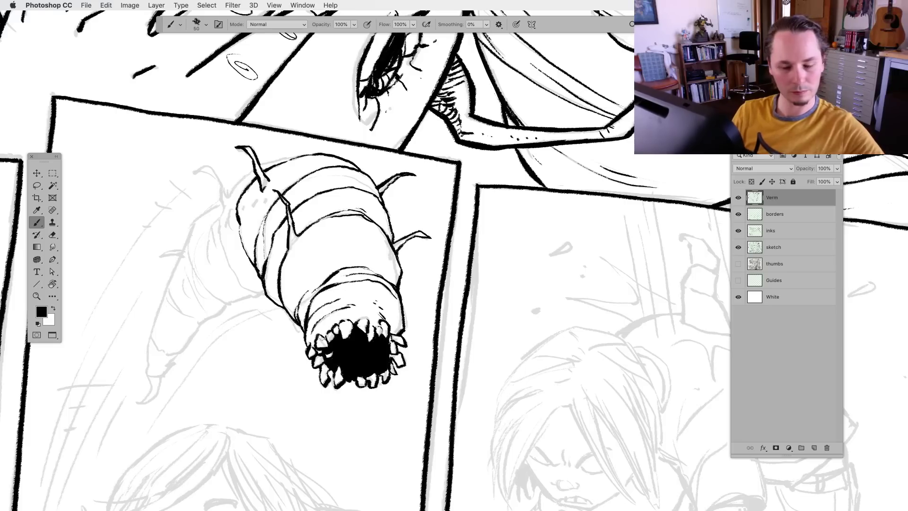
pyautogui.press('Tab')
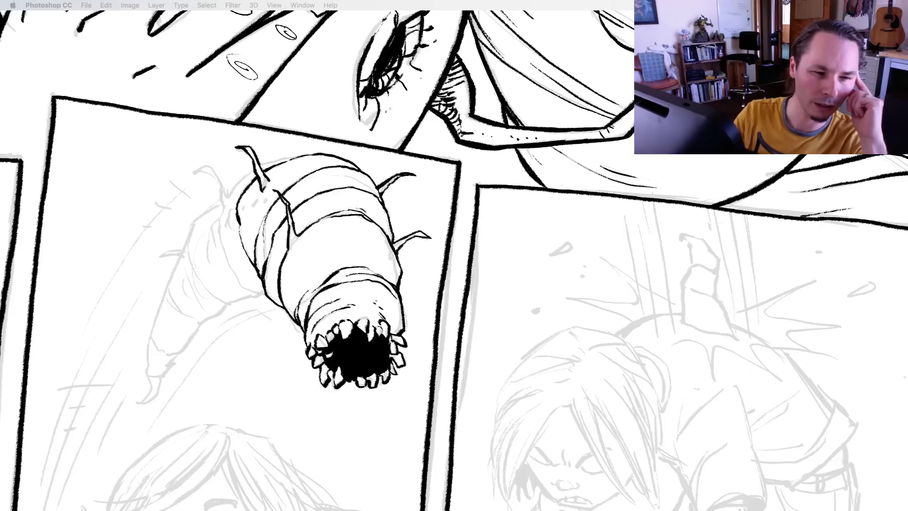
pyautogui.moveTo(333, 325); pyautogui.dragTo(338, 334)
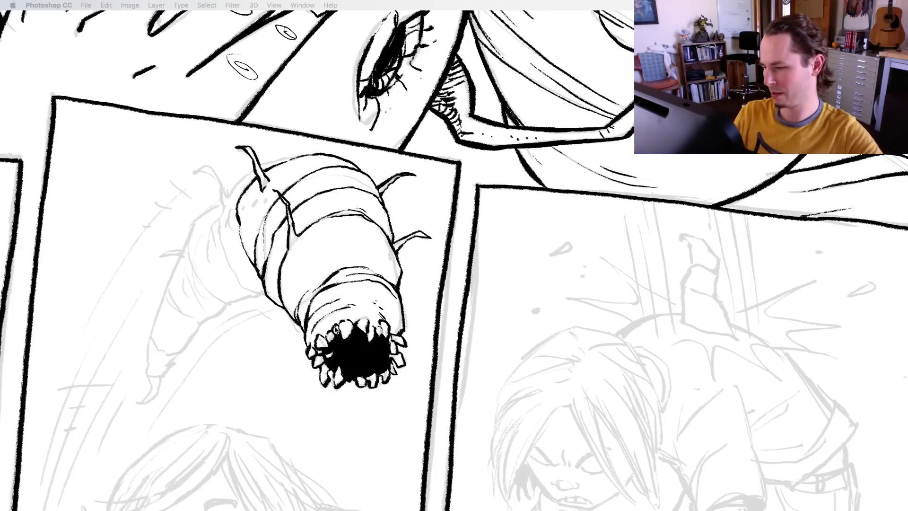
pyautogui.press('Tab')
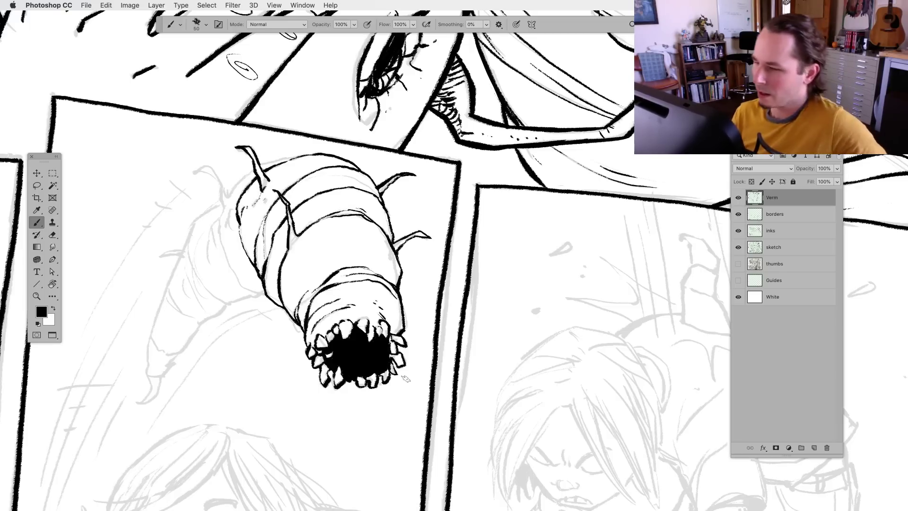
# Ink the next worm segment toward the tail, with its upper edge, left contour and a hooked leg on top
pyautogui.moveTo(226, 199); pyautogui.dragTo(258, 166)
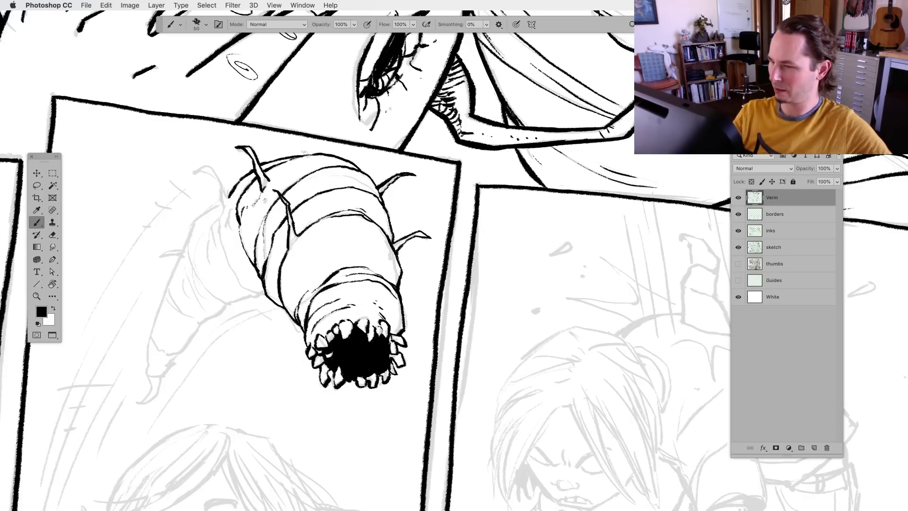
pyautogui.moveTo(348, 331); pyautogui.dragTo(360, 317)
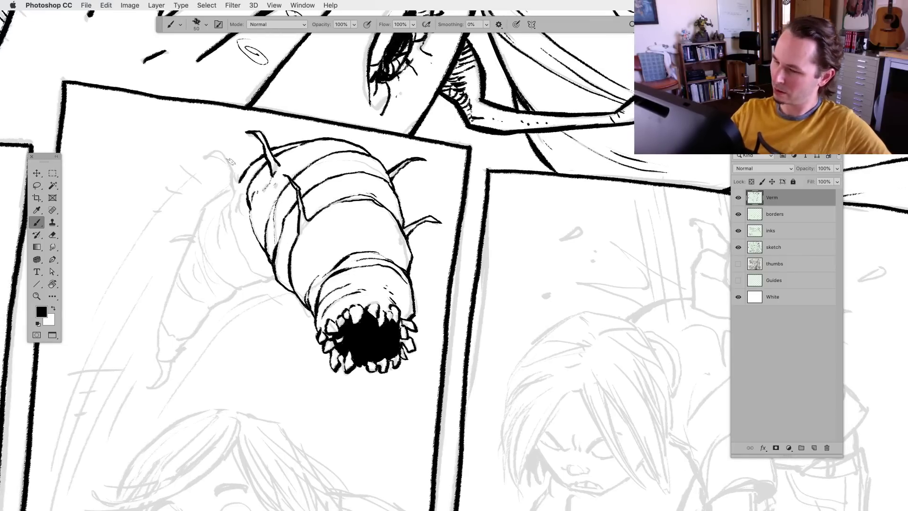
pyautogui.moveTo(237, 183)
pyautogui.mouseDown()
pyautogui.moveTo(221, 136)
pyautogui.moveTo(204, 157)
pyautogui.mouseUp()
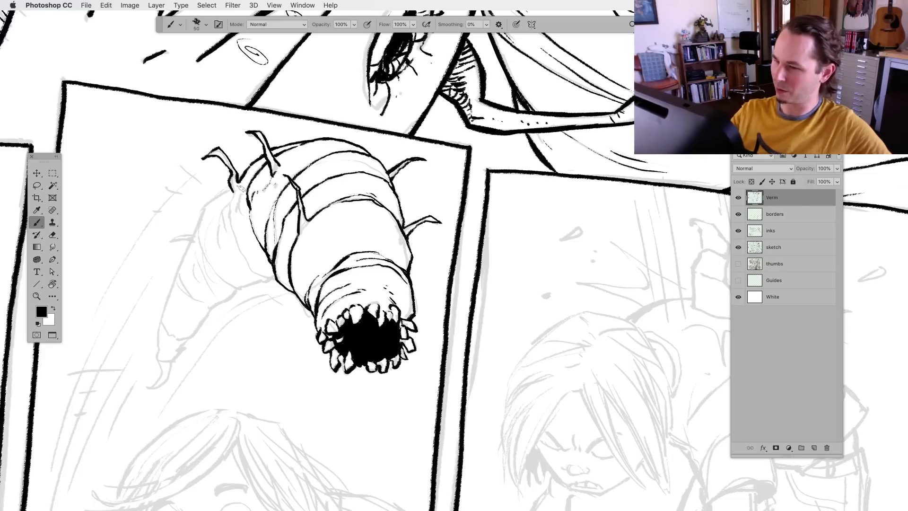
pyautogui.moveTo(232, 192)
pyautogui.mouseDown()
pyautogui.moveTo(241, 253)
pyautogui.moveTo(247, 265)
pyautogui.moveTo(247, 237)
pyautogui.moveTo(251, 268)
pyautogui.moveTo(273, 280)
pyautogui.mouseUp()
pyautogui.scroll(-2, 276, 309)
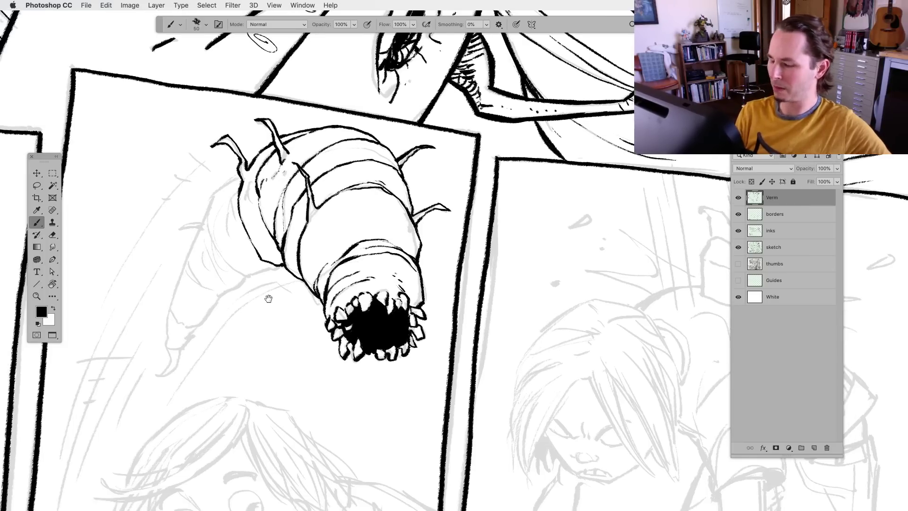
# Ink the following body segment's rounded contour toward the tail and add a small curved leg on its outer side
pyautogui.press('l')
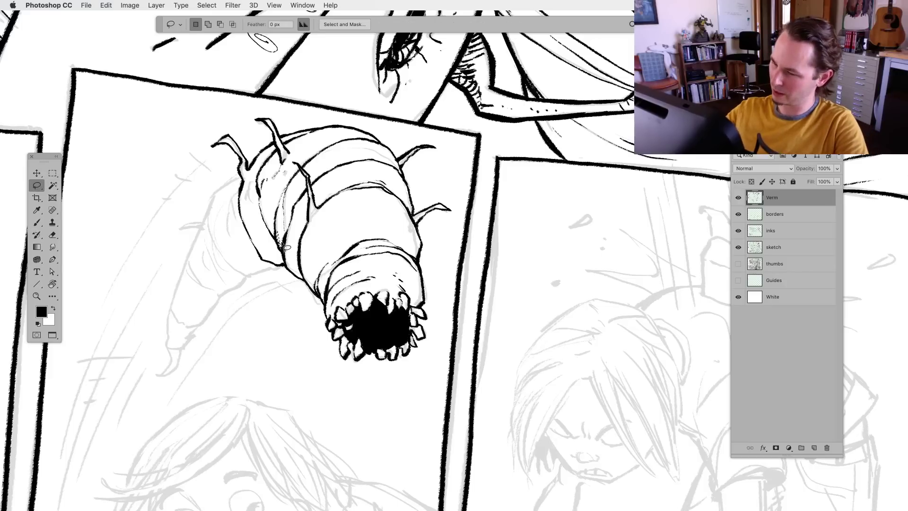
pyautogui.click(39, 222)
pyautogui.scroll(-2, 312, 374)
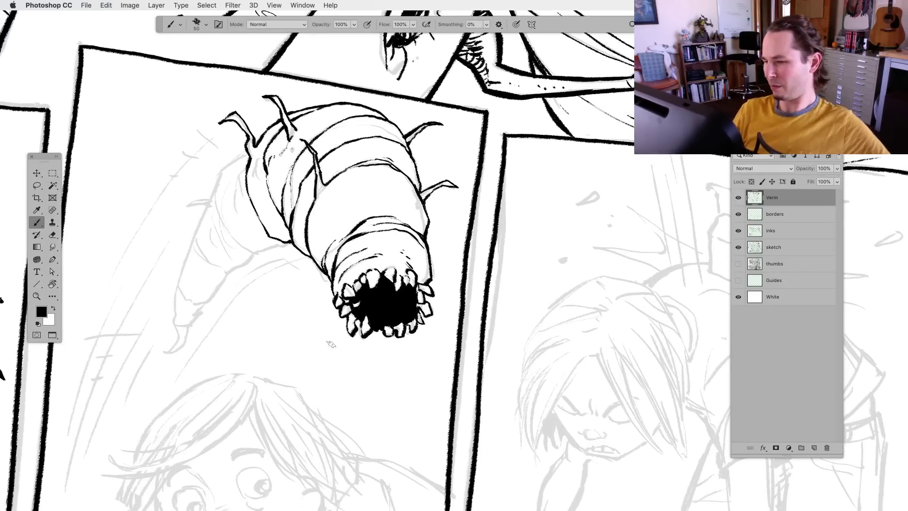
pyautogui.moveTo(247, 157)
pyautogui.mouseDown()
pyautogui.moveTo(221, 174)
pyautogui.moveTo(213, 208)
pyautogui.moveTo(248, 250)
pyautogui.mouseUp()
pyautogui.moveTo(217, 220)
pyautogui.mouseDown()
pyautogui.moveTo(239, 205)
pyautogui.moveTo(249, 251)
pyautogui.moveTo(263, 252)
pyautogui.moveTo(293, 330)
pyautogui.moveTo(306, 294)
pyautogui.mouseUp()
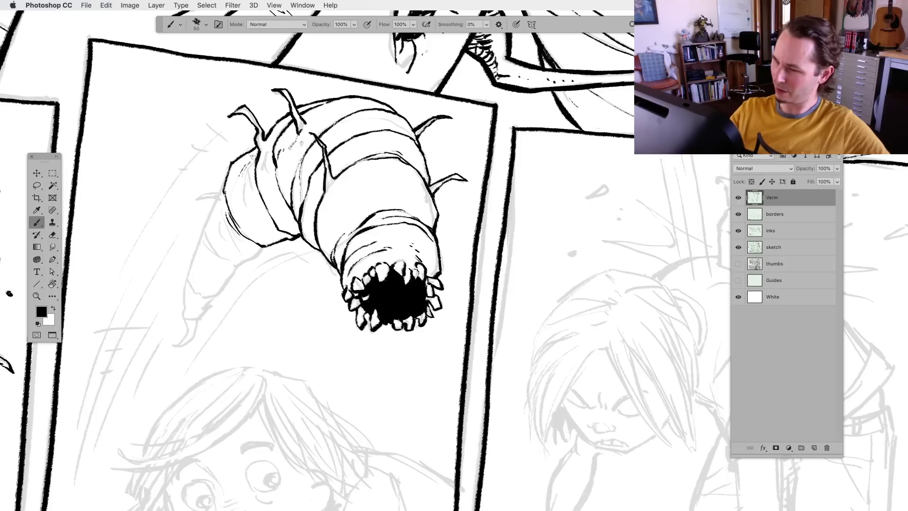
pyautogui.scroll(-2, 239, 189)
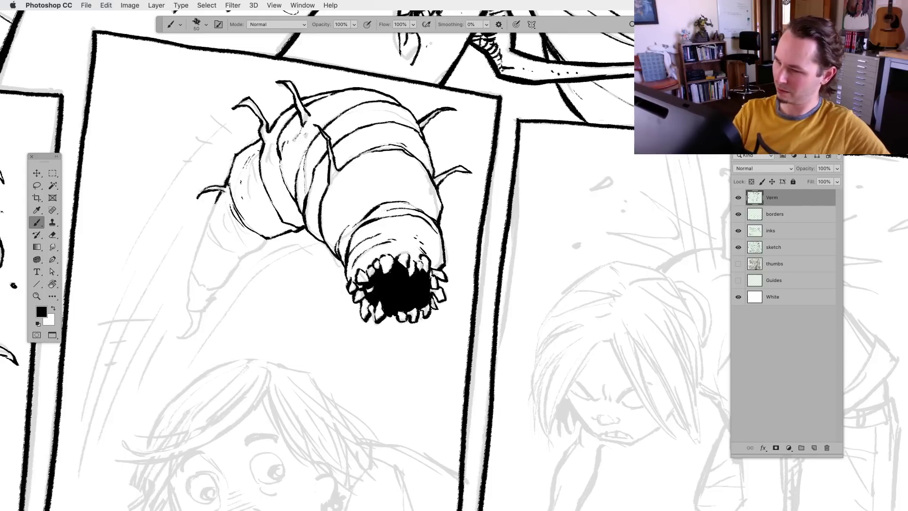
# Ink the next narrower tail segment and hatch short shading strokes on the outer side of the rear segments
pyautogui.moveTo(217, 201)
pyautogui.mouseDown()
pyautogui.moveTo(207, 227)
pyautogui.moveTo(218, 245)
pyautogui.moveTo(241, 246)
pyautogui.moveTo(230, 250)
pyautogui.moveTo(240, 256)
pyautogui.moveTo(264, 233)
pyautogui.mouseUp()
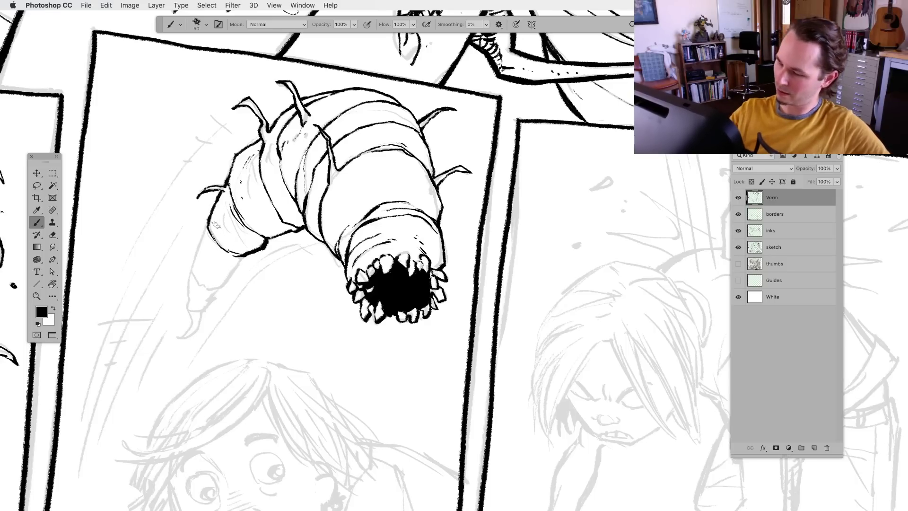
pyautogui.moveTo(211, 224)
pyautogui.mouseDown()
pyautogui.moveTo(219, 242)
pyautogui.moveTo(225, 207)
pyautogui.mouseUp()
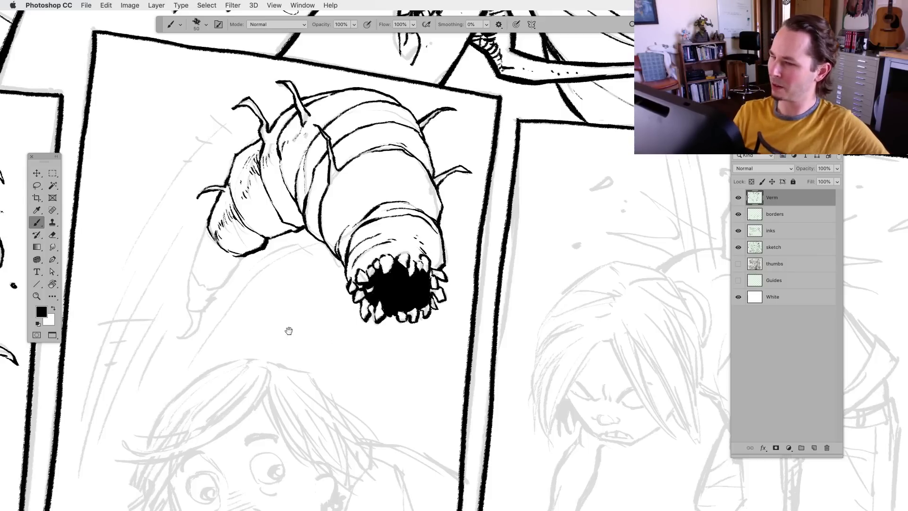
pyautogui.moveTo(287, 331); pyautogui.dragTo(294, 310)
# Ink the worm's tapering last segments down to the hooked tail tip, adding small texture marks along the tail
pyautogui.moveTo(217, 208)
pyautogui.mouseDown()
pyautogui.moveTo(199, 253)
pyautogui.moveTo(220, 273)
pyautogui.moveTo(248, 247)
pyautogui.mouseUp()
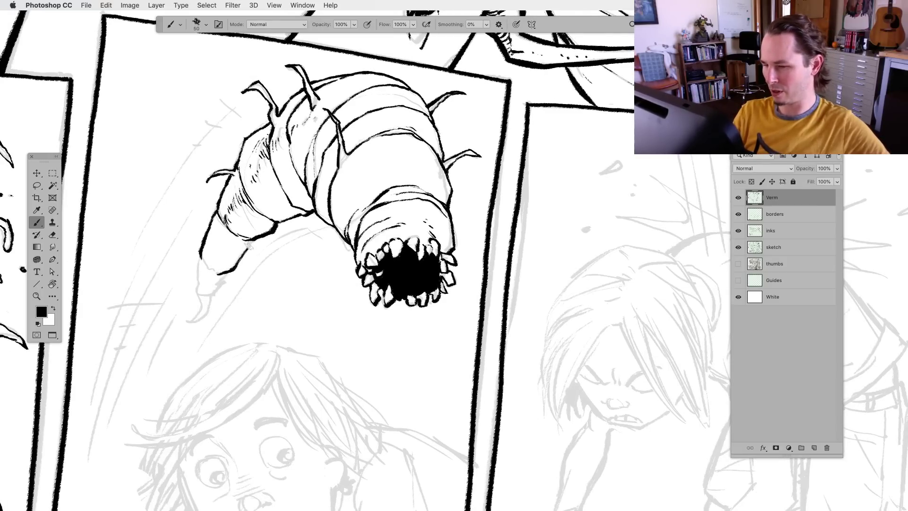
pyautogui.moveTo(325, 357); pyautogui.dragTo(328, 343)
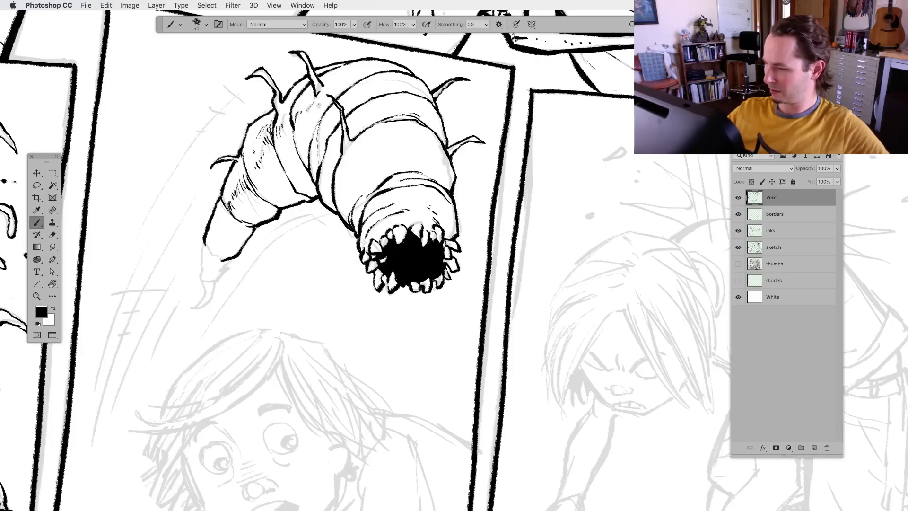
pyautogui.moveTo(314, 374); pyautogui.dragTo(320, 366)
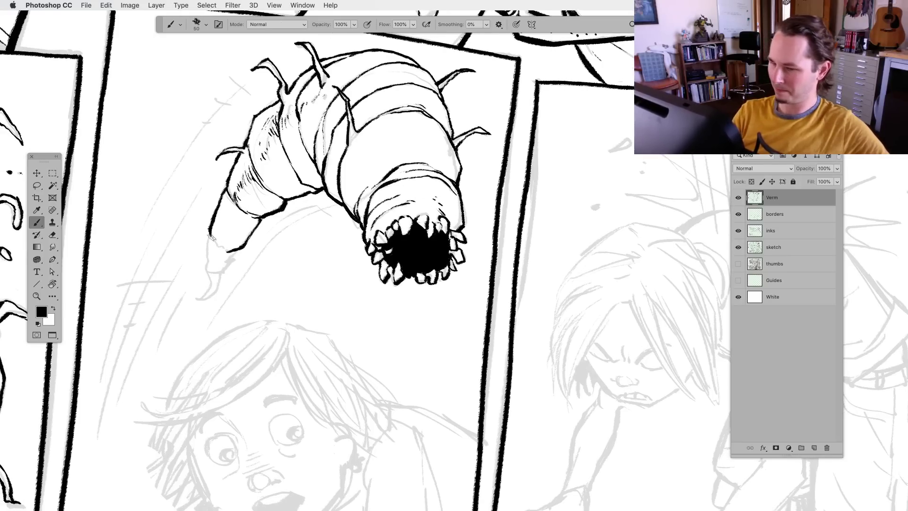
pyautogui.moveTo(210, 235)
pyautogui.mouseDown()
pyautogui.moveTo(206, 266)
pyautogui.moveTo(216, 271)
pyautogui.moveTo(195, 298)
pyautogui.moveTo(212, 294)
pyautogui.moveTo(224, 270)
pyautogui.moveTo(214, 272)
pyautogui.moveTo(232, 260)
pyautogui.mouseUp()
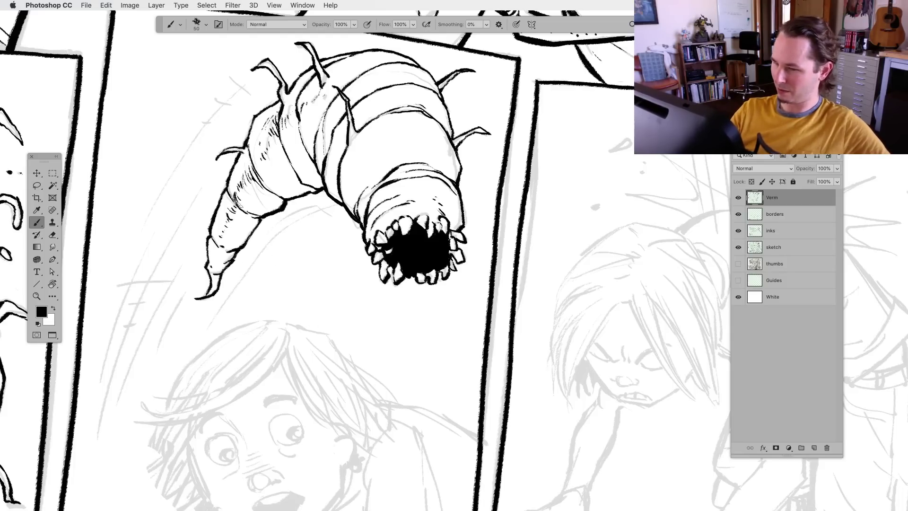
# Add short hatching and small texture marks across the tops of the worm's upper and front body segments
pyautogui.moveTo(375, 383); pyautogui.dragTo(356, 406)
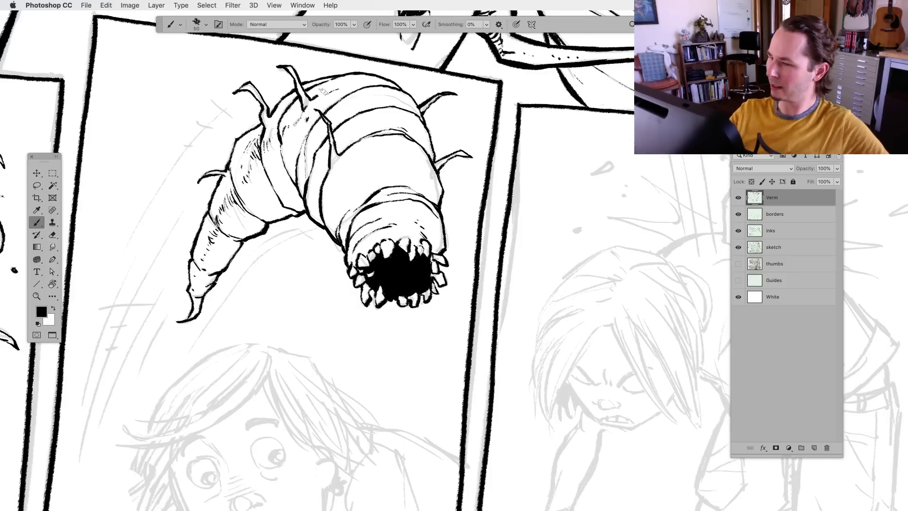
pyautogui.moveTo(364, 97)
pyautogui.mouseDown()
pyautogui.moveTo(386, 102)
pyautogui.moveTo(374, 115)
pyautogui.moveTo(396, 114)
pyautogui.moveTo(373, 114)
pyautogui.moveTo(396, 115)
pyautogui.moveTo(388, 124)
pyautogui.moveTo(401, 122)
pyautogui.moveTo(410, 152)
pyautogui.moveTo(391, 138)
pyautogui.mouseUp()
pyautogui.moveTo(375, 142); pyautogui.dragTo(399, 136)
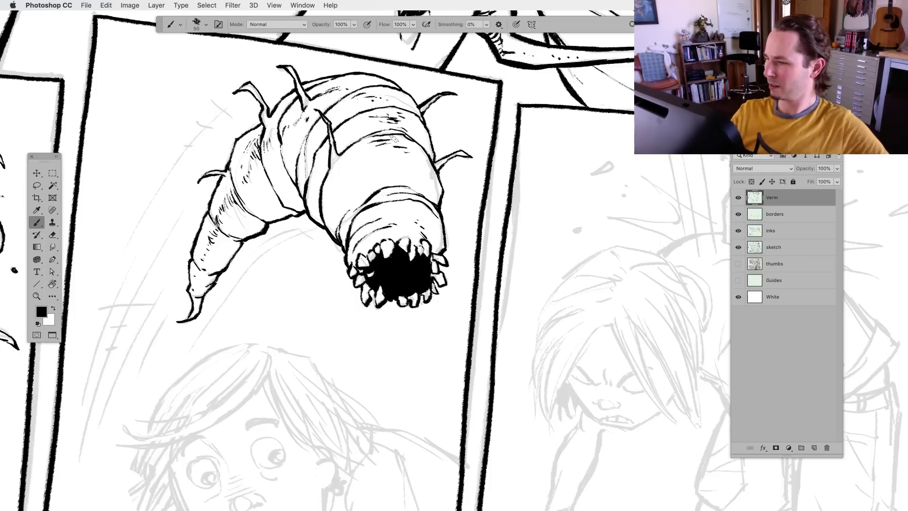
pyautogui.scroll(-2, 402, 384)
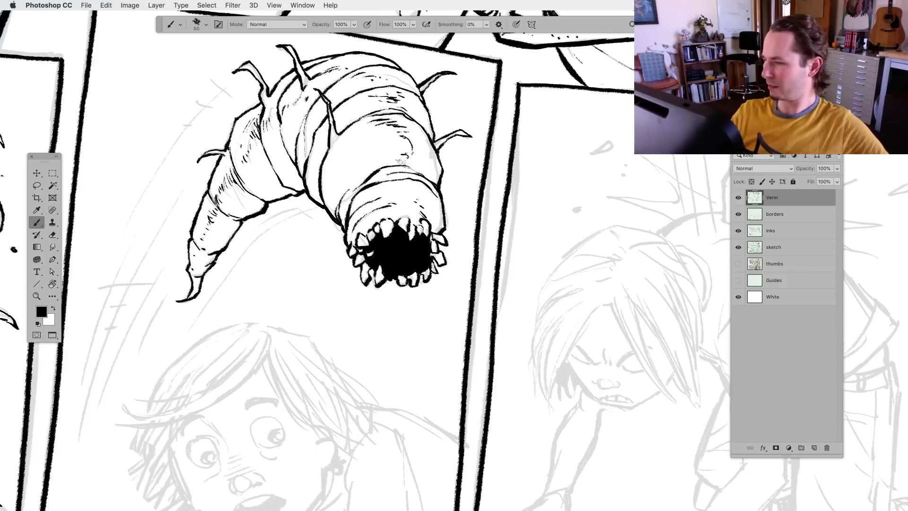
# Ink long curved speed lines sweeping down outside the worm's back and tail, plus shorter ones beneath its body
pyautogui.press('super+minus')
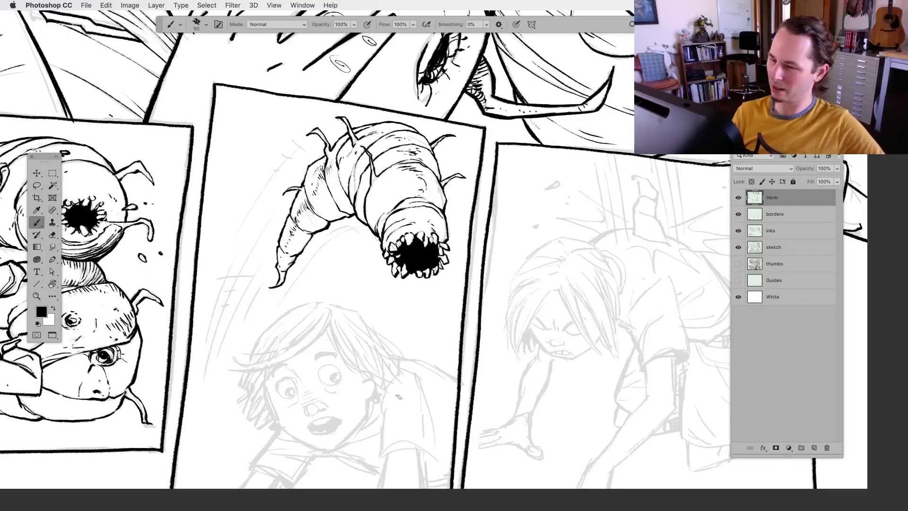
pyautogui.press('super+plus')
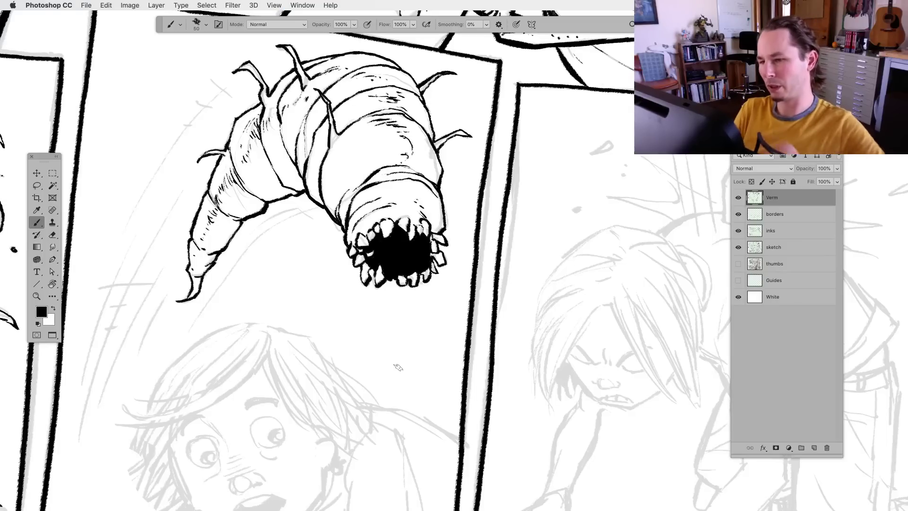
pyautogui.moveTo(290, 336); pyautogui.dragTo(341, 312)
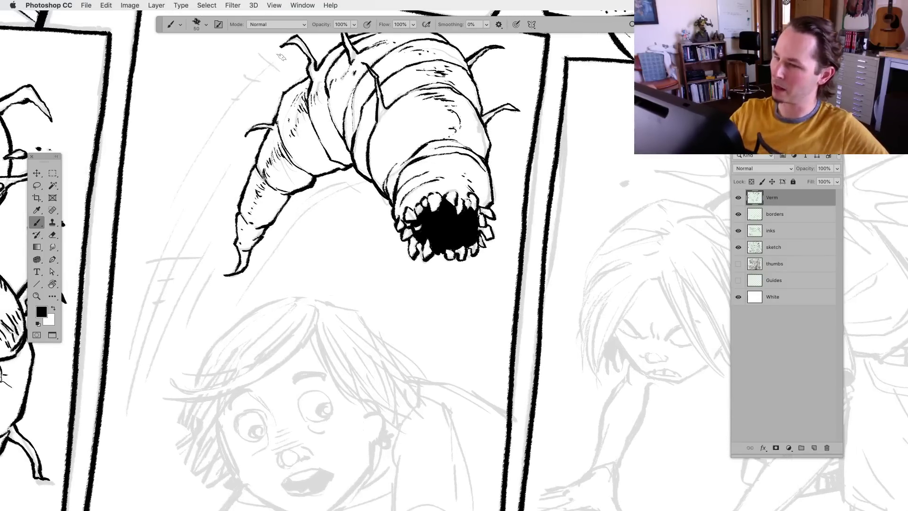
pyautogui.moveTo(281, 56)
pyautogui.mouseDown()
pyautogui.moveTo(219, 122)
pyautogui.moveTo(157, 242)
pyautogui.mouseUp()
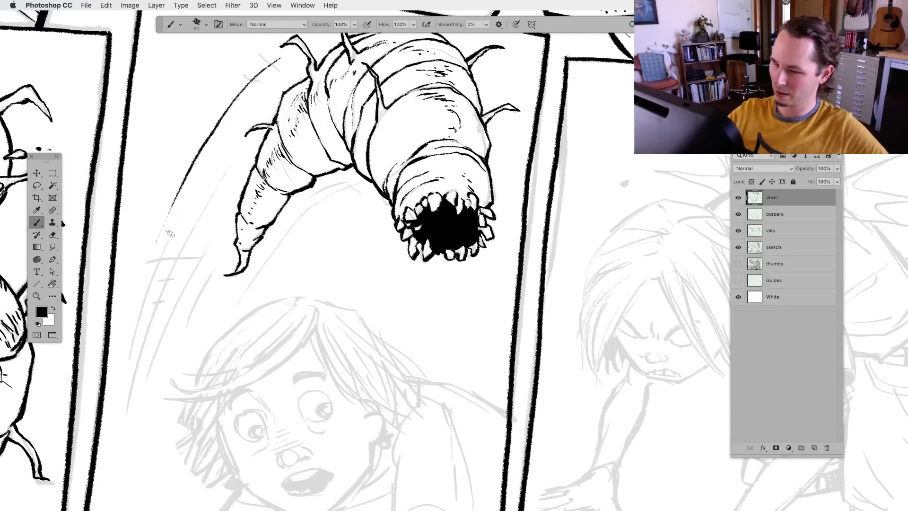
pyautogui.moveTo(189, 202); pyautogui.dragTo(115, 398)
pyautogui.moveTo(201, 217); pyautogui.dragTo(137, 408)
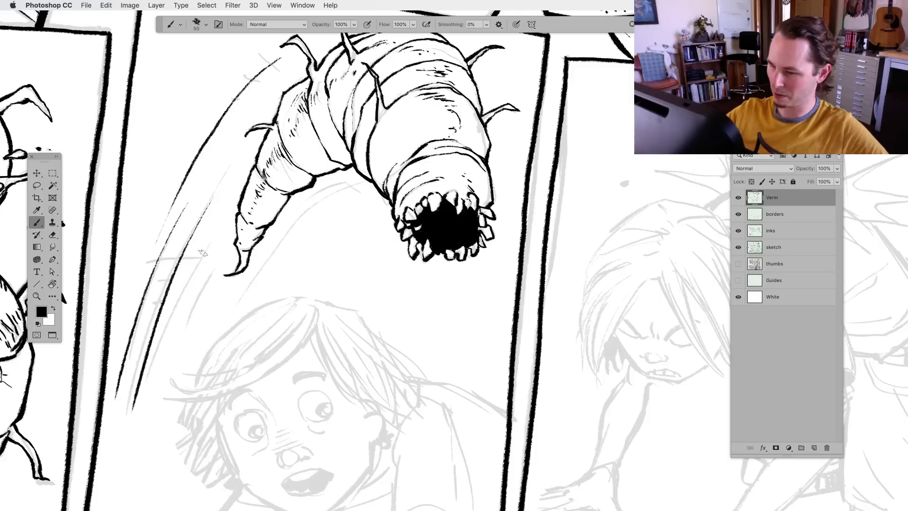
pyautogui.moveTo(212, 239); pyautogui.dragTo(144, 387)
pyautogui.moveTo(218, 268); pyautogui.dragTo(186, 331)
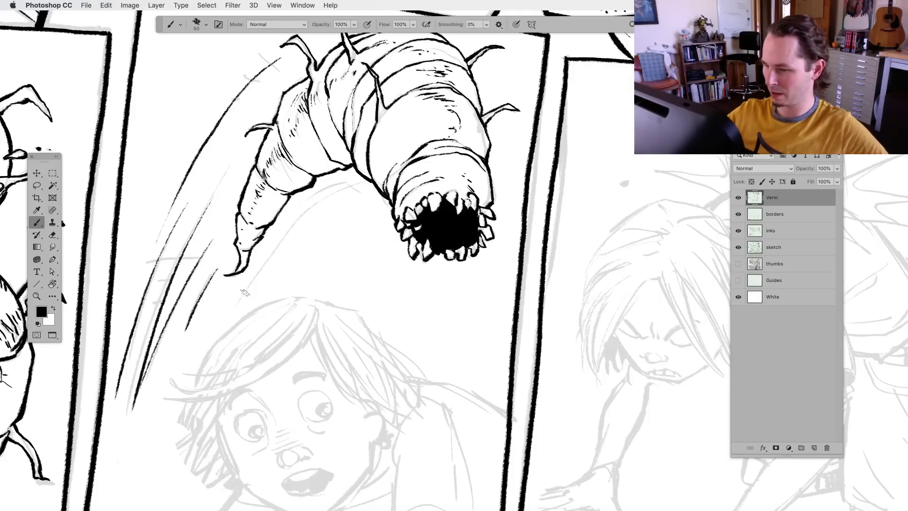
pyautogui.moveTo(237, 303)
pyautogui.mouseDown()
pyautogui.moveTo(283, 235)
pyautogui.moveTo(356, 184)
pyautogui.mouseUp()
pyautogui.moveTo(310, 202)
pyautogui.mouseDown()
pyautogui.moveTo(358, 181)
pyautogui.moveTo(375, 202)
pyautogui.mouseUp()
# Ink short cross strokes over the speed lines, near their upper end and beside the tail tip
pyautogui.moveTo(242, 69); pyautogui.dragTo(267, 87)
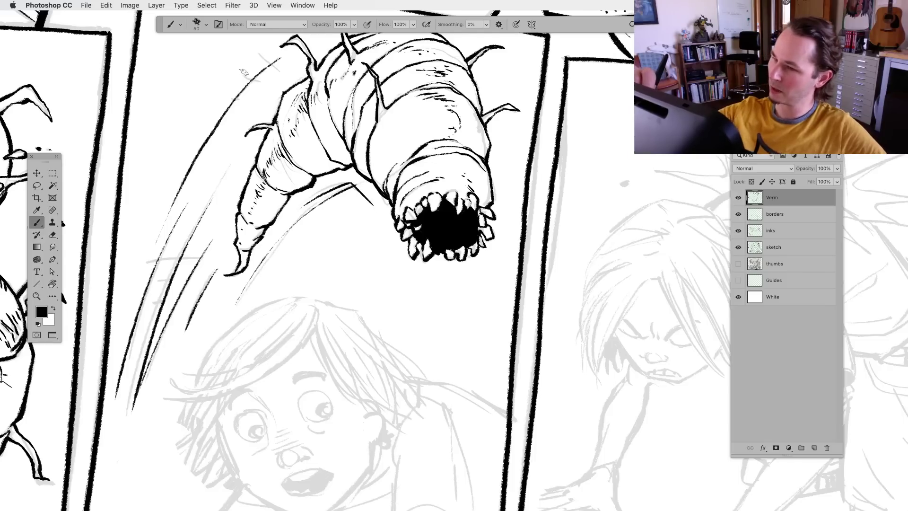
pyautogui.moveTo(258, 52); pyautogui.dragTo(284, 77)
pyautogui.moveTo(229, 98); pyautogui.dragTo(246, 103)
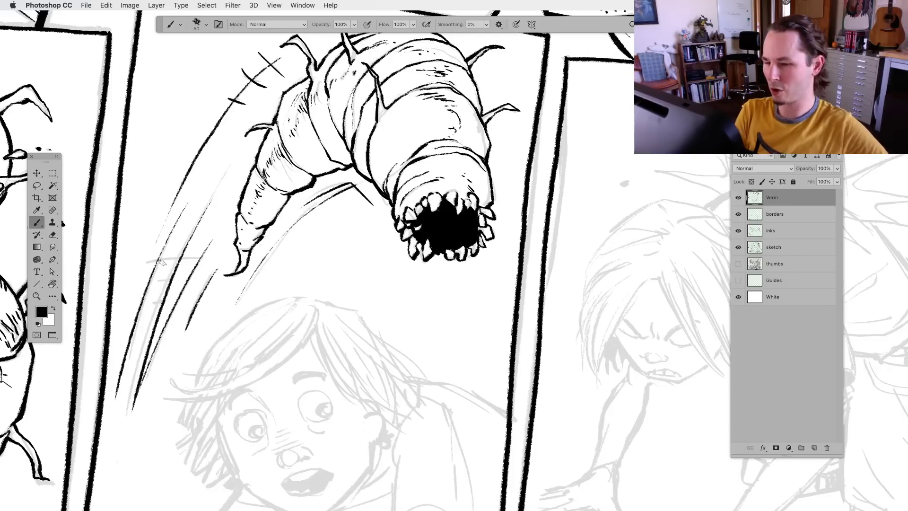
pyautogui.moveTo(140, 265); pyautogui.dragTo(207, 257)
pyautogui.moveTo(153, 284); pyautogui.dragTo(176, 278)
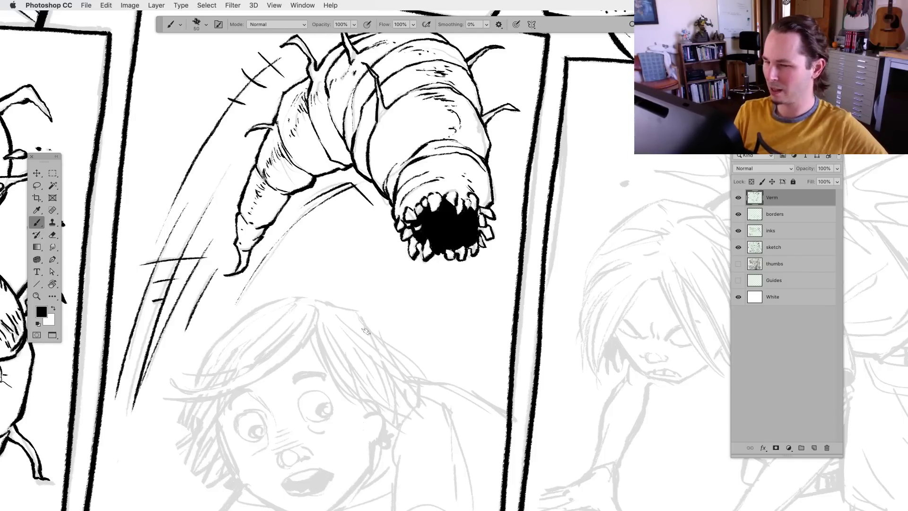
# Ink the child's swept fringe as long curved strands running from the parting across the forehead to pointed tips beyond the hairline
pyautogui.moveTo(364, 336); pyautogui.dragTo(339, 402)
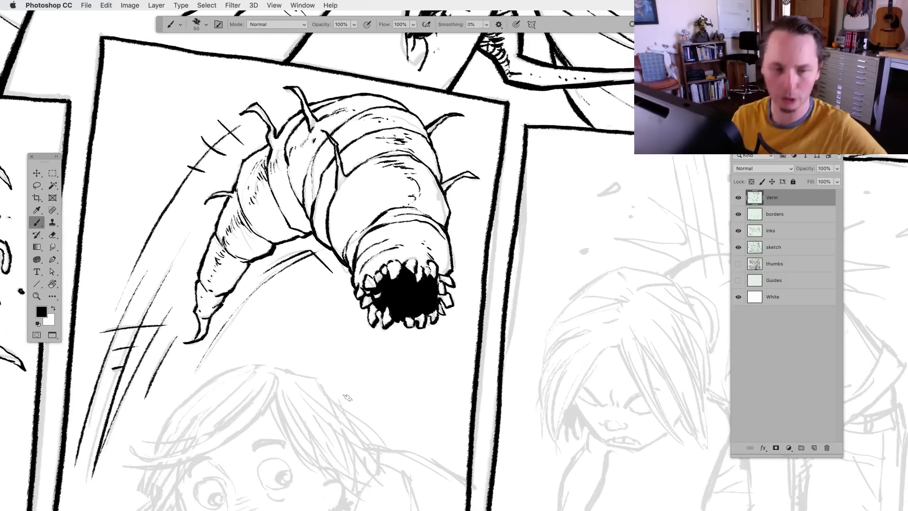
pyautogui.scroll(-6, 397, 392)
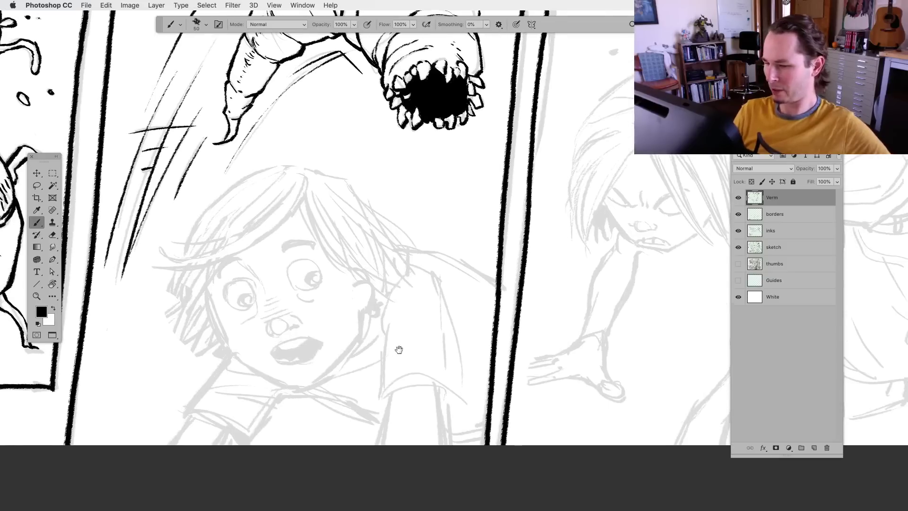
pyautogui.moveTo(399, 349); pyautogui.dragTo(418, 344)
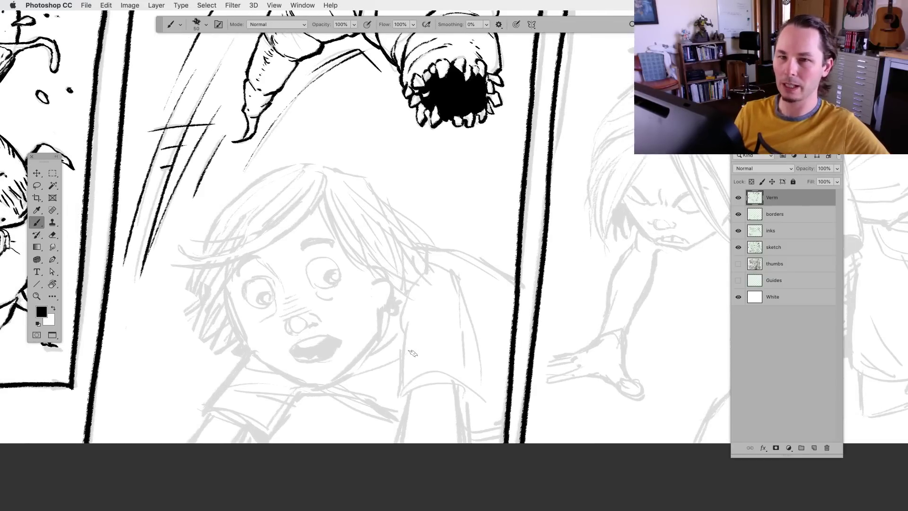
pyautogui.moveTo(398, 349); pyautogui.dragTo(419, 339)
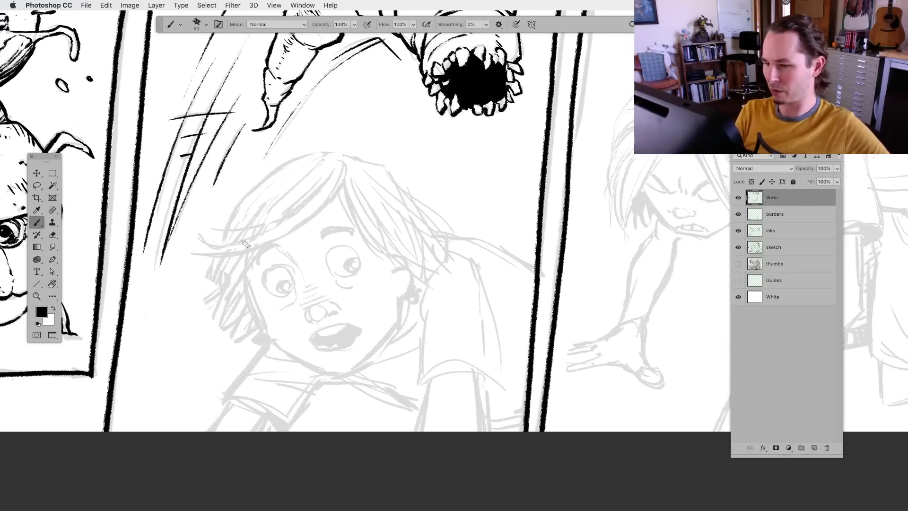
pyautogui.moveTo(199, 238)
pyautogui.mouseDown()
pyautogui.moveTo(264, 234)
pyautogui.moveTo(327, 190)
pyautogui.moveTo(333, 171)
pyautogui.moveTo(267, 227)
pyautogui.moveTo(204, 222)
pyautogui.moveTo(260, 227)
pyautogui.moveTo(288, 219)
pyautogui.mouseUp()
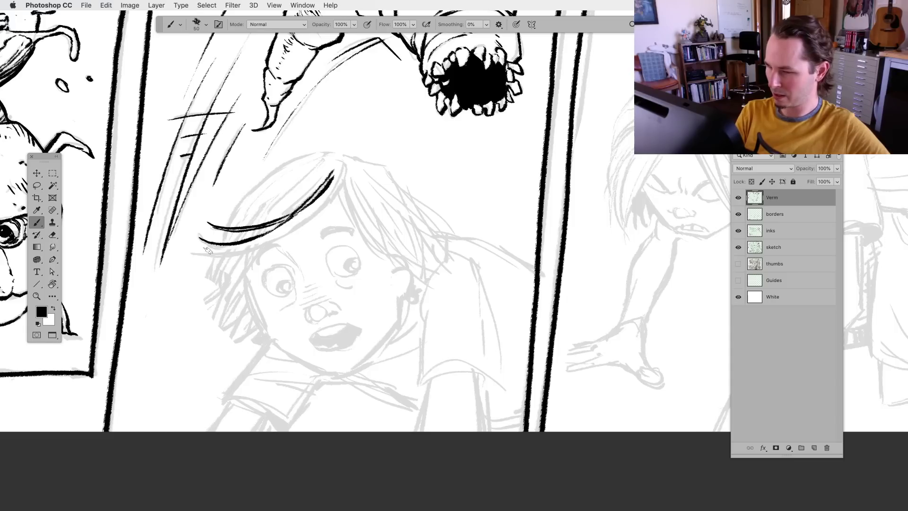
pyautogui.moveTo(198, 233)
pyautogui.mouseDown()
pyautogui.moveTo(230, 250)
pyautogui.moveTo(222, 253)
pyautogui.moveTo(209, 253)
pyautogui.moveTo(256, 246)
pyautogui.moveTo(306, 222)
pyautogui.mouseUp()
pyautogui.hotkey('ctrl', 'z')
pyautogui.moveTo(213, 254)
pyautogui.mouseDown()
pyautogui.moveTo(255, 250)
pyautogui.moveTo(307, 224)
pyautogui.mouseUp()
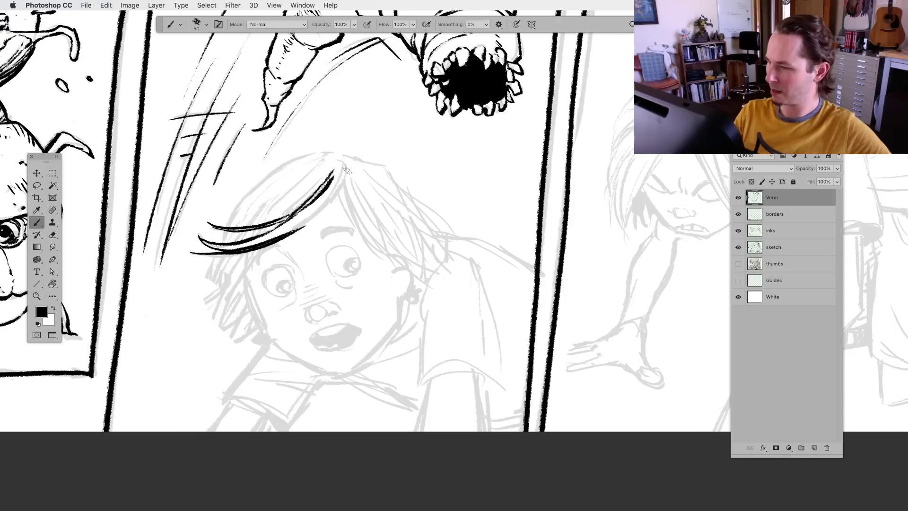
pyautogui.moveTo(346, 162)
pyautogui.mouseDown()
pyautogui.moveTo(329, 198)
pyautogui.moveTo(287, 239)
pyautogui.mouseUp()
pyautogui.hotkey('ctrl', 'z')
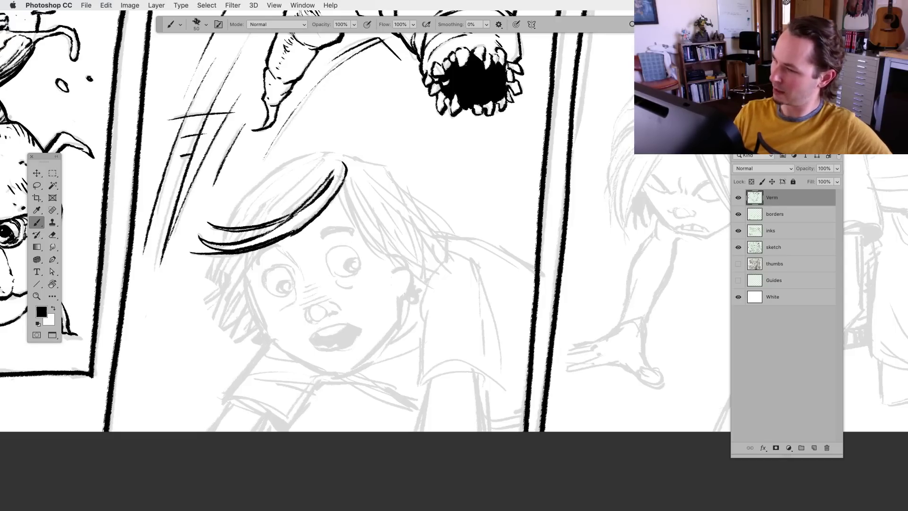
pyautogui.moveTo(345, 164); pyautogui.dragTo(288, 235)
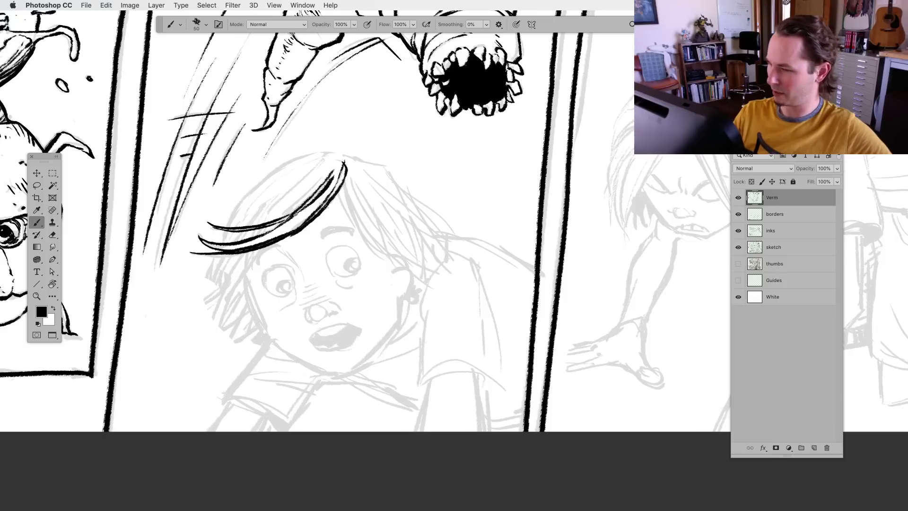
# Ink the crown outline of the hair above the fringe and fill it with flowing inner strand lines
pyautogui.moveTo(226, 231)
pyautogui.mouseDown()
pyautogui.moveTo(222, 242)
pyautogui.moveTo(239, 204)
pyautogui.moveTo(269, 177)
pyautogui.moveTo(311, 156)
pyautogui.mouseUp()
pyautogui.moveTo(258, 187)
pyautogui.mouseDown()
pyautogui.moveTo(325, 152)
pyautogui.moveTo(349, 154)
pyautogui.mouseUp()
pyautogui.moveTo(301, 173)
pyautogui.mouseDown()
pyautogui.moveTo(238, 226)
pyautogui.moveTo(323, 158)
pyautogui.mouseUp()
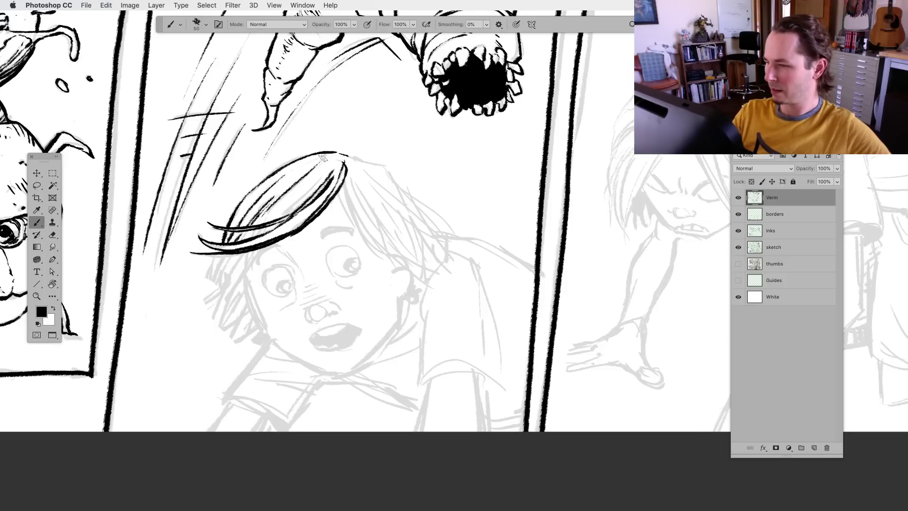
pyautogui.moveTo(276, 201); pyautogui.dragTo(253, 234)
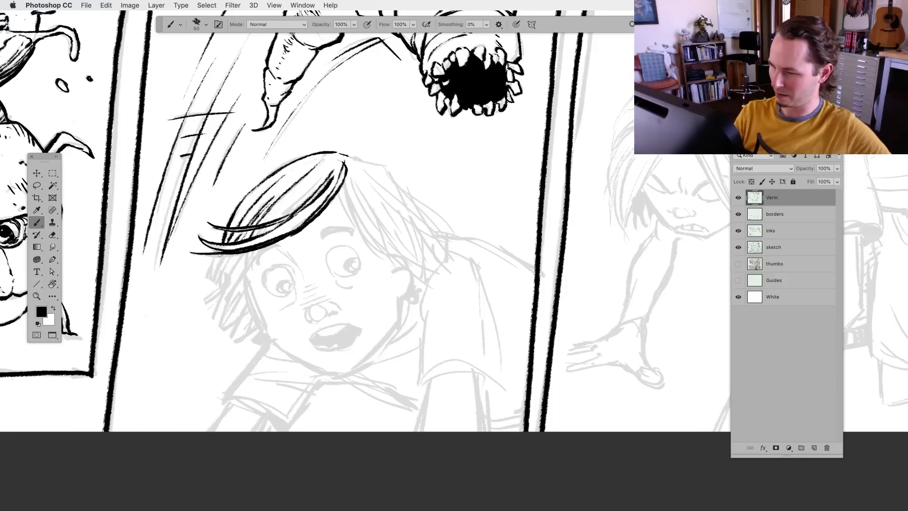
# Ink short choppy hair strands hanging below the fringe tips at the side of the child's head
pyautogui.moveTo(219, 252); pyautogui.dragTo(208, 277)
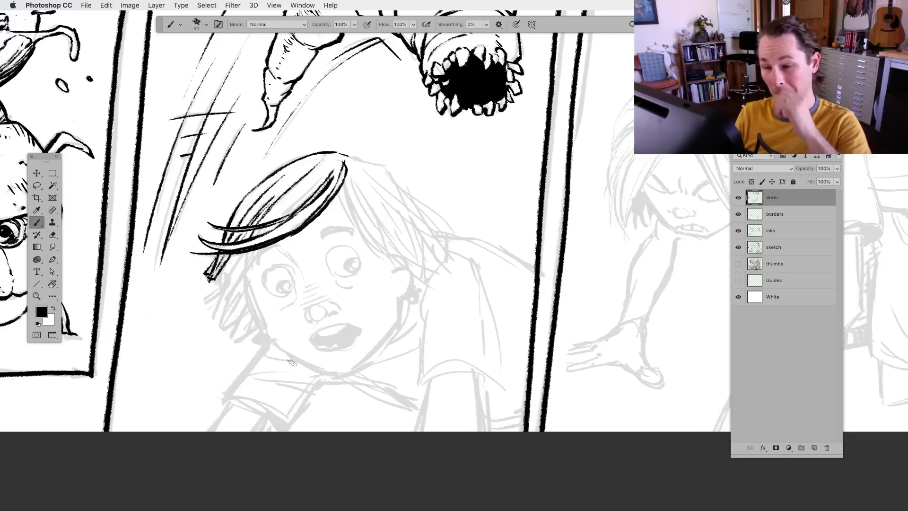
pyautogui.moveTo(340, 351); pyautogui.dragTo(378, 318)
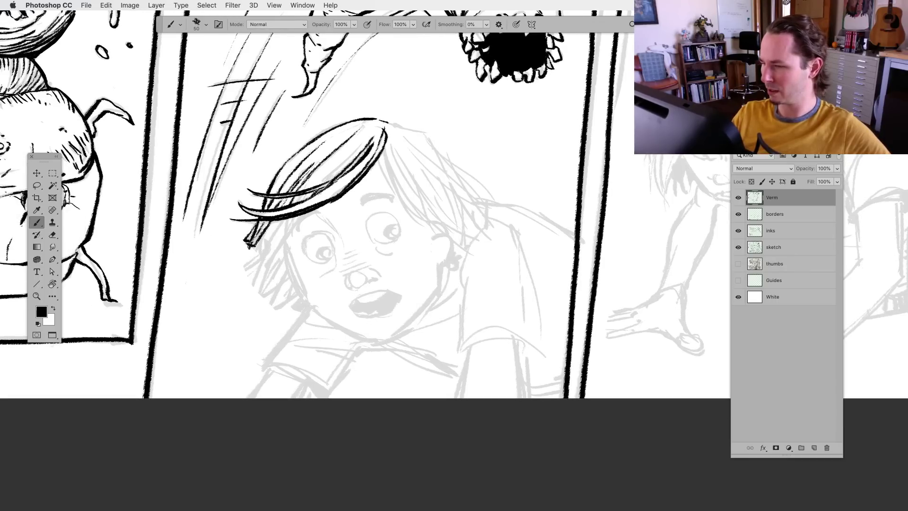
pyautogui.moveTo(326, 176); pyautogui.dragTo(371, 140)
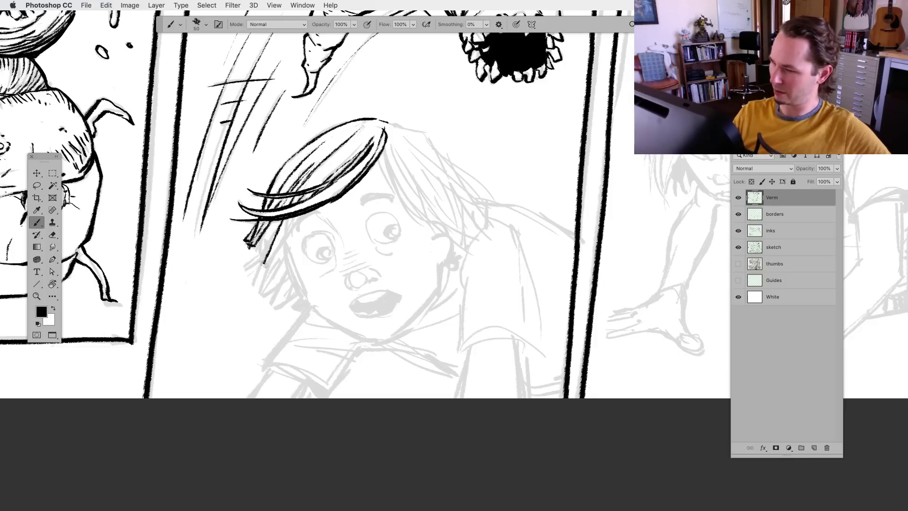
pyautogui.moveTo(263, 263)
pyautogui.mouseDown()
pyautogui.moveTo(298, 211)
pyautogui.moveTo(268, 233)
pyautogui.moveTo(270, 218)
pyautogui.moveTo(266, 243)
pyautogui.moveTo(243, 271)
pyautogui.mouseUp()
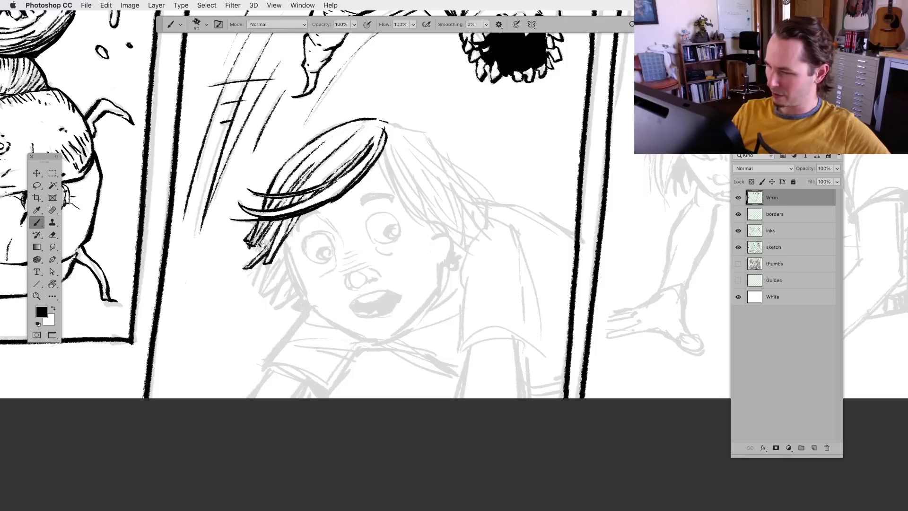
pyautogui.moveTo(267, 236); pyautogui.dragTo(250, 258)
pyautogui.moveTo(285, 216); pyautogui.dragTo(272, 235)
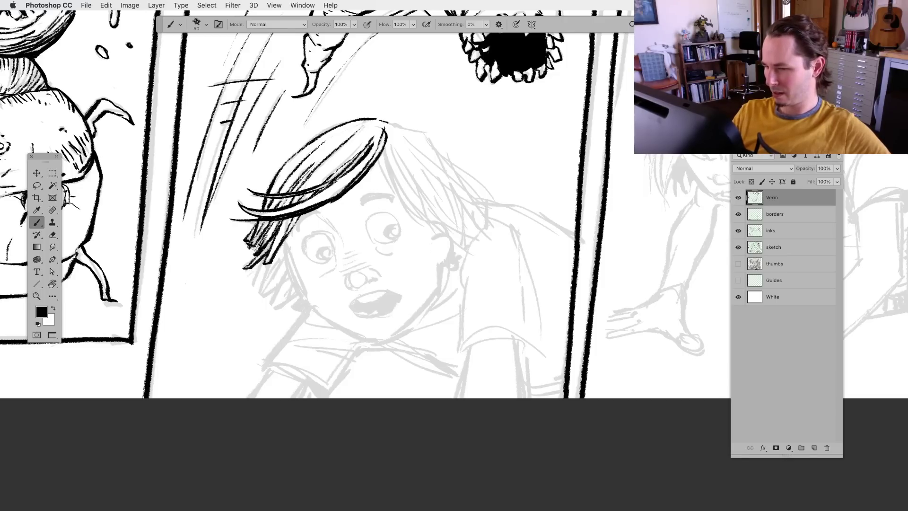
# Ink the cheek edge of the face and extend the jagged side hair down behind it with dense pointed strands
pyautogui.hscroll(2, 258, 319)
pyautogui.scroll(-2, 257, 318)
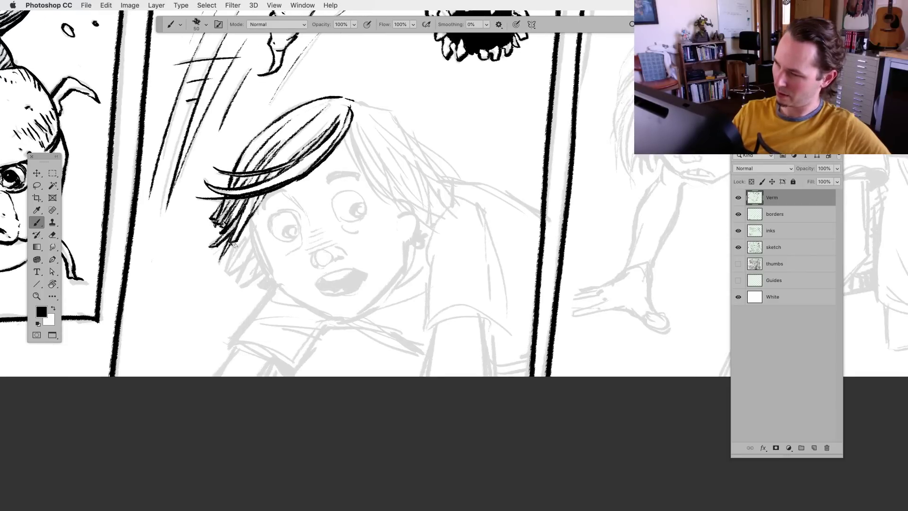
pyautogui.moveTo(233, 244)
pyautogui.mouseDown()
pyautogui.moveTo(221, 275)
pyautogui.moveTo(250, 228)
pyautogui.moveTo(227, 275)
pyautogui.mouseUp()
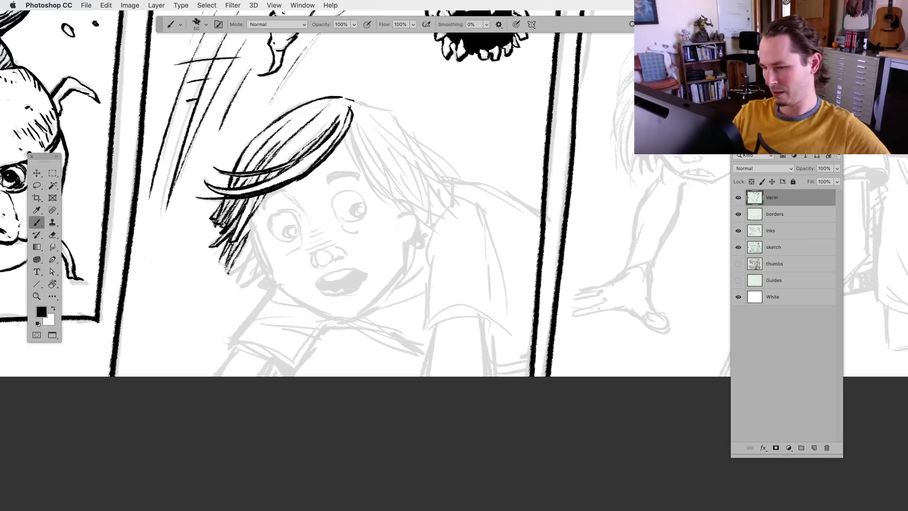
pyautogui.moveTo(243, 236); pyautogui.dragTo(225, 275)
pyautogui.moveTo(257, 242); pyautogui.dragTo(240, 269)
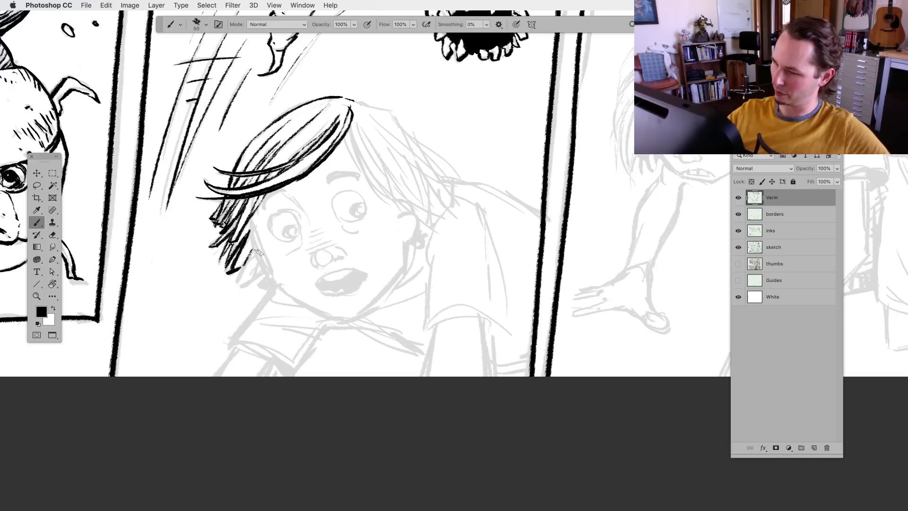
pyautogui.moveTo(254, 239); pyautogui.dragTo(276, 285)
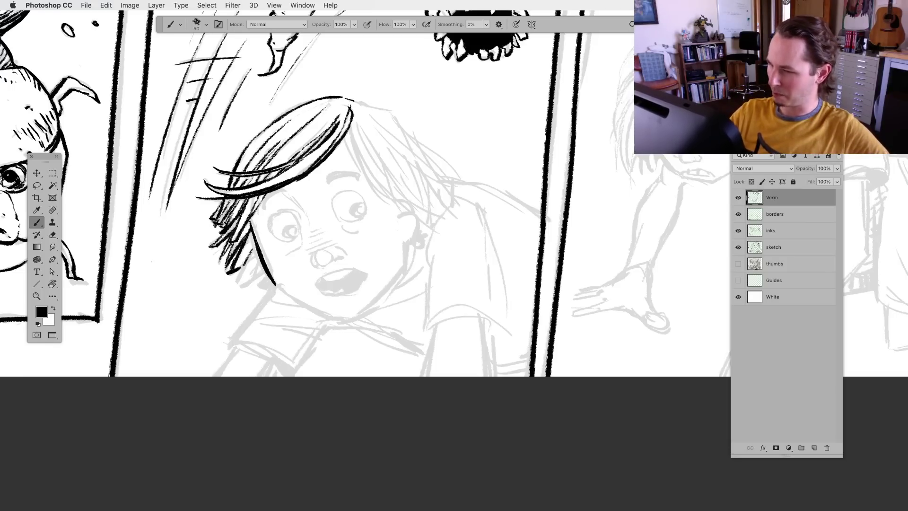
pyautogui.moveTo(258, 243); pyautogui.dragTo(233, 278)
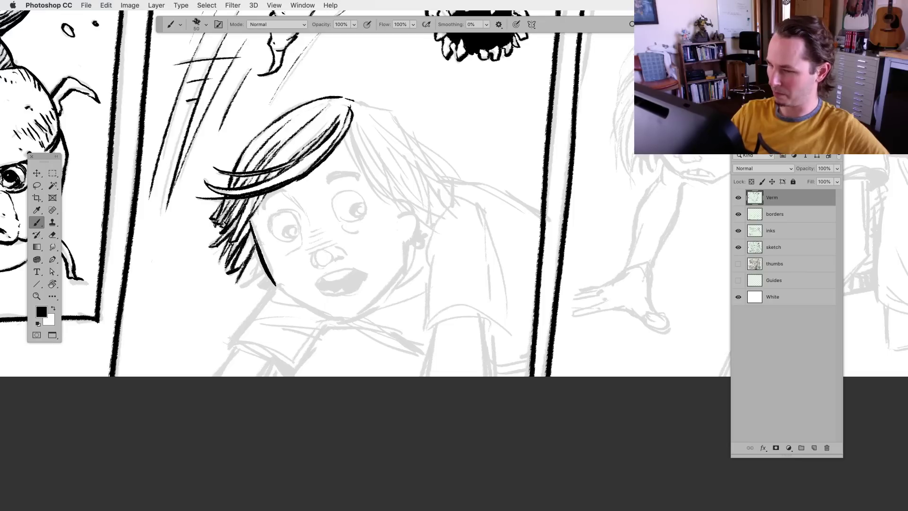
pyautogui.moveTo(258, 242); pyautogui.dragTo(232, 286)
pyautogui.moveTo(262, 260); pyautogui.dragTo(238, 286)
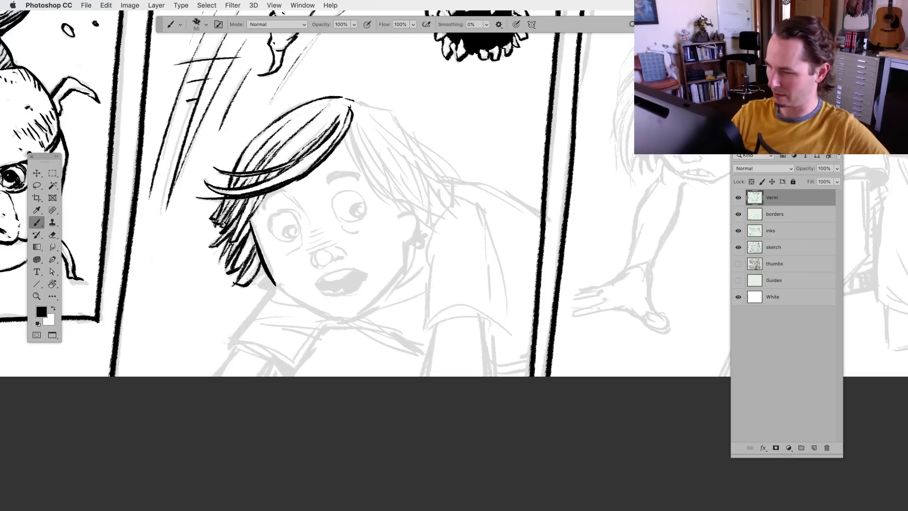
# Ink the jaw line from the cheek down around the chin, and lasso a sliver along its lower edge for cleanup
pyautogui.hscroll(2, 333, 371)
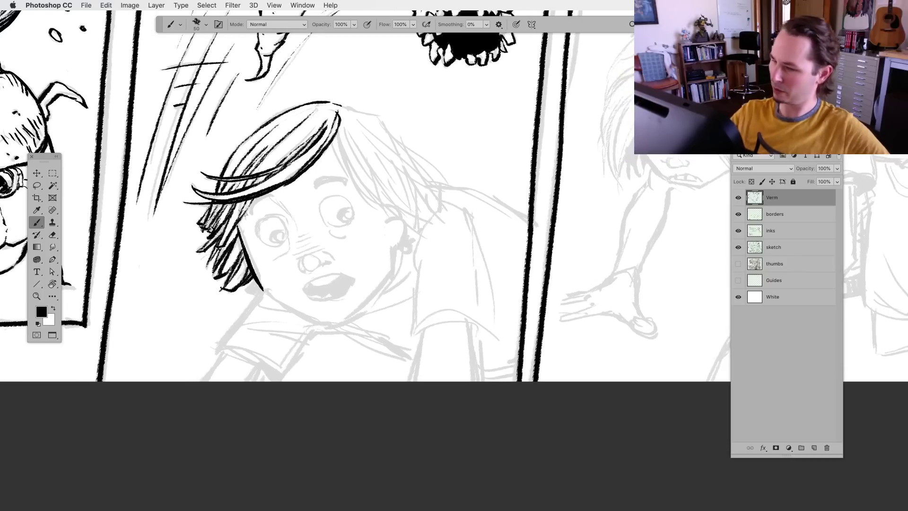
pyautogui.moveTo(238, 227)
pyautogui.mouseDown()
pyautogui.moveTo(265, 290)
pyautogui.moveTo(299, 315)
pyautogui.mouseUp()
pyautogui.moveTo(263, 287); pyautogui.dragTo(299, 316)
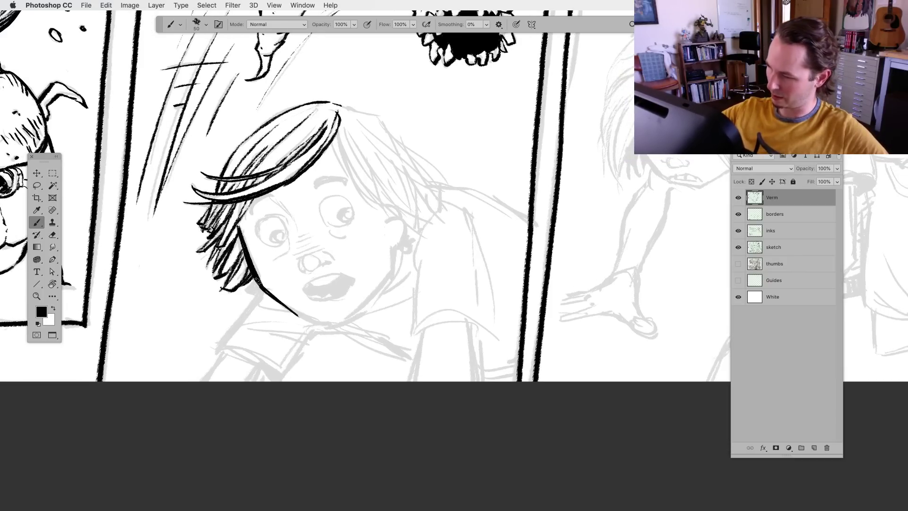
pyautogui.moveTo(261, 287)
pyautogui.mouseDown()
pyautogui.moveTo(314, 322)
pyautogui.moveTo(349, 319)
pyautogui.mouseUp()
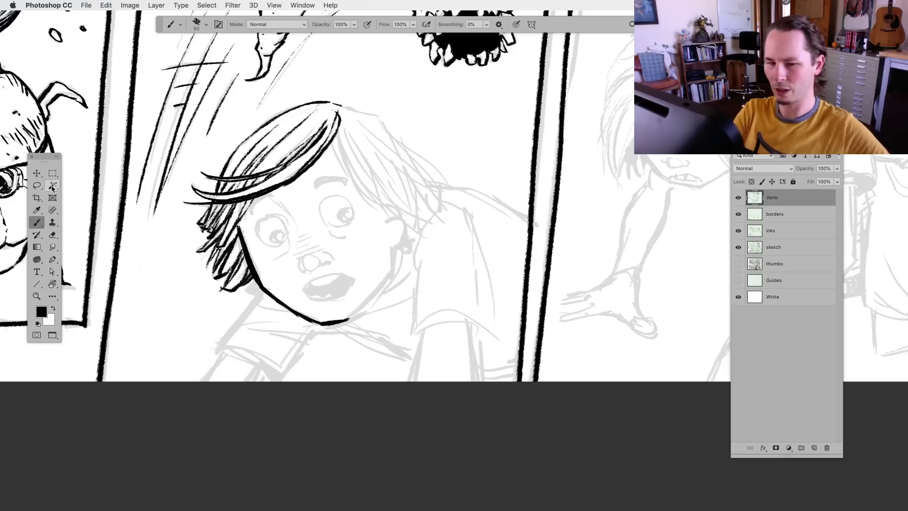
pyautogui.press('l')
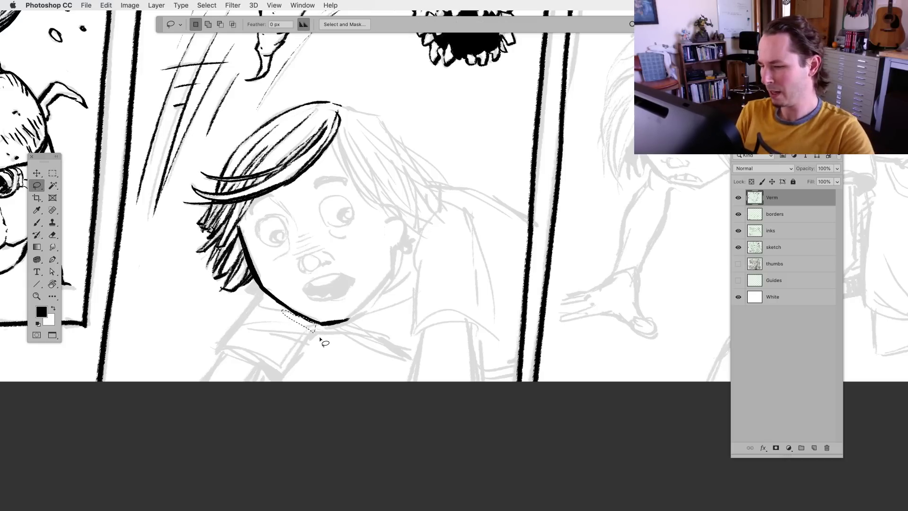
# Ink the opposite side of the jaw from the chin up toward the ear, rotating the canvas as needed
pyautogui.press('r')
pyautogui.moveTo(323, 337); pyautogui.dragTo(235, 287)
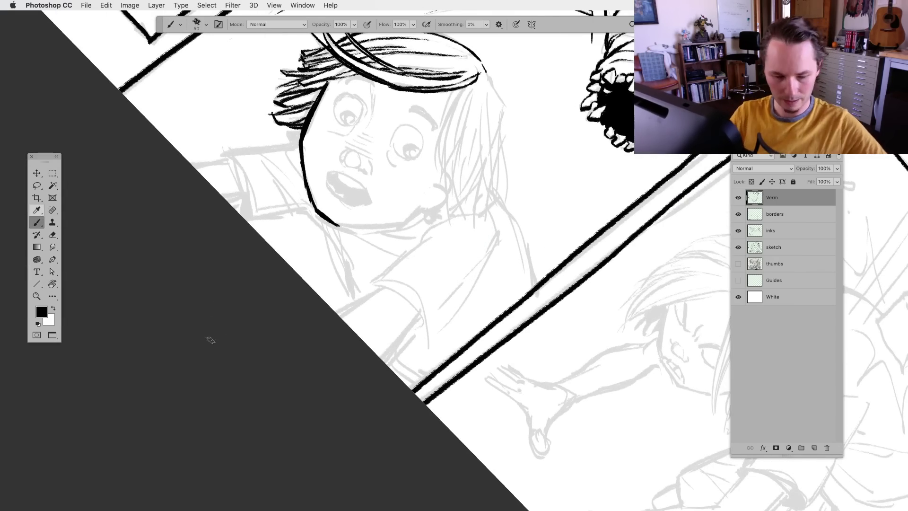
pyautogui.moveTo(209, 340)
pyautogui.mouseDown()
pyautogui.moveTo(241, 390)
pyautogui.moveTo(354, 442)
pyautogui.mouseUp()
pyautogui.press('b')
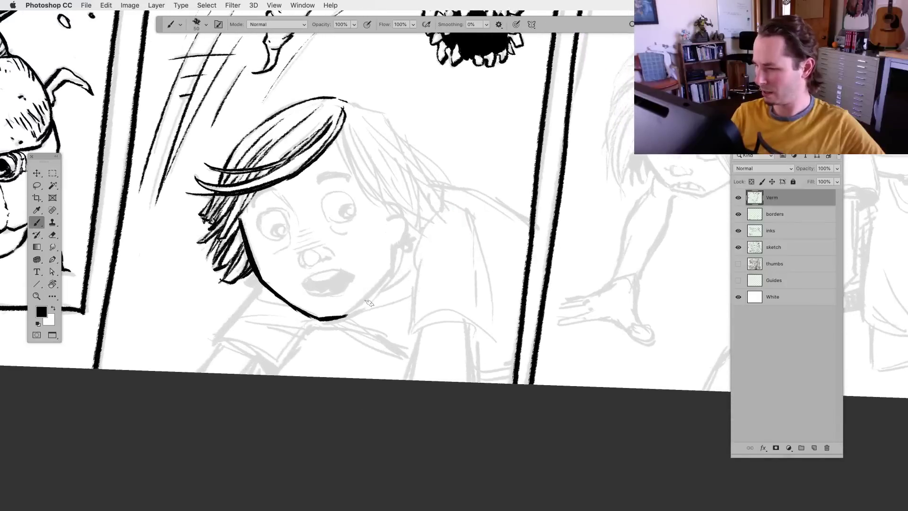
pyautogui.moveTo(390, 272)
pyautogui.mouseDown()
pyautogui.moveTo(344, 314)
pyautogui.moveTo(392, 268)
pyautogui.mouseUp()
pyautogui.hotkey('ctrl', 'z')
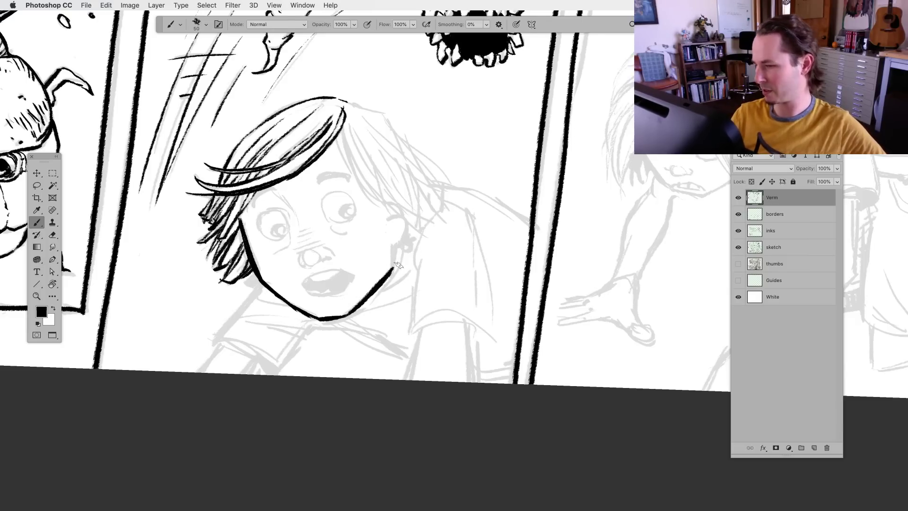
# Ink the ear's outline above the jaw, adding small inner marks and short strokes in front of it
pyautogui.moveTo(358, 349); pyautogui.dragTo(345, 347)
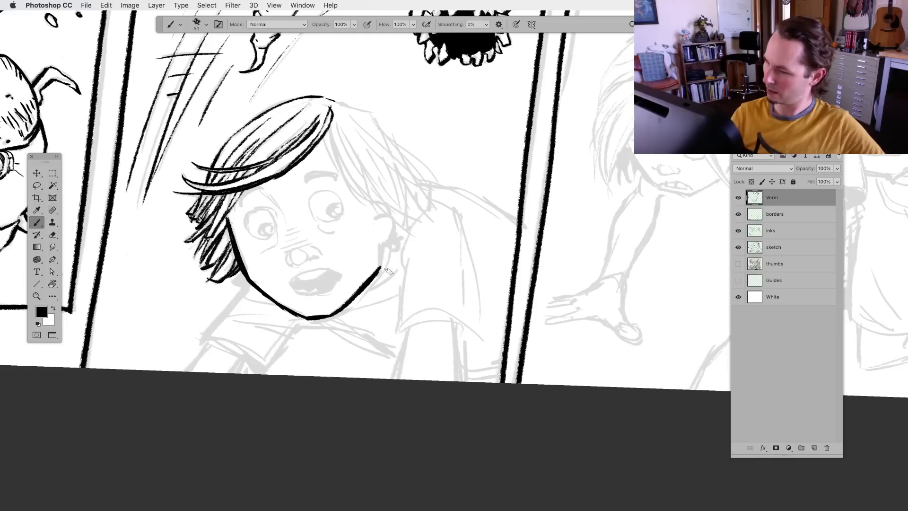
pyautogui.moveTo(381, 268)
pyautogui.mouseDown()
pyautogui.moveTo(382, 245)
pyautogui.moveTo(397, 235)
pyautogui.moveTo(384, 242)
pyautogui.mouseUp()
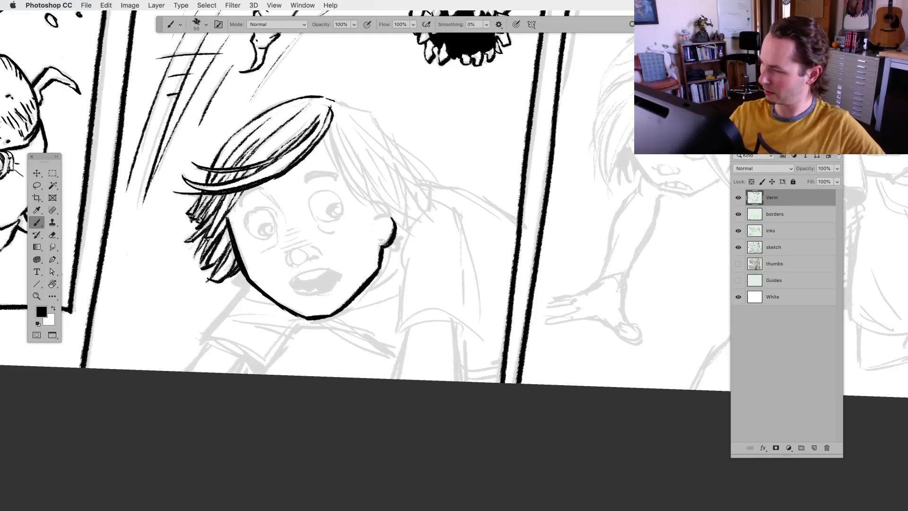
pyautogui.moveTo(370, 206)
pyautogui.mouseDown()
pyautogui.moveTo(375, 234)
pyautogui.moveTo(373, 208)
pyautogui.mouseUp()
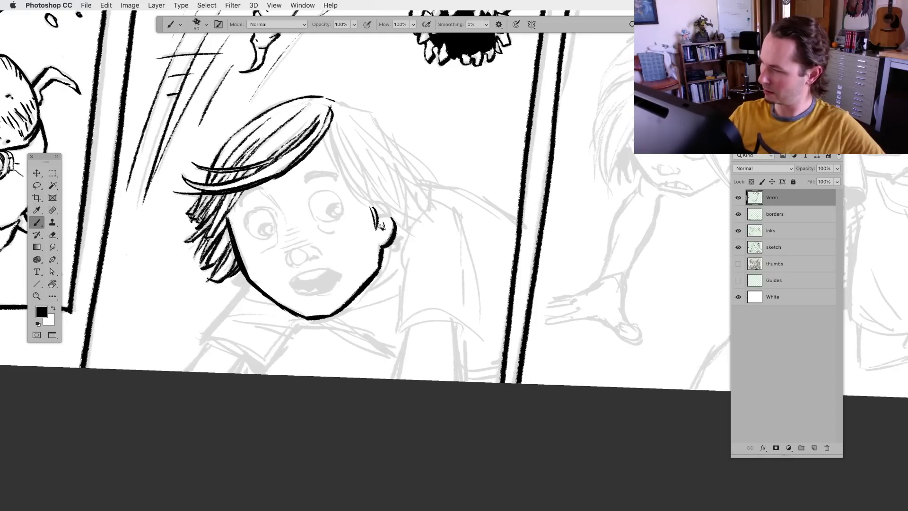
# Ink both wide round eyes with lower-lid creases, and add small irises with dark pupils looking sideways
pyautogui.moveTo(407, 309); pyautogui.dragTo(403, 313)
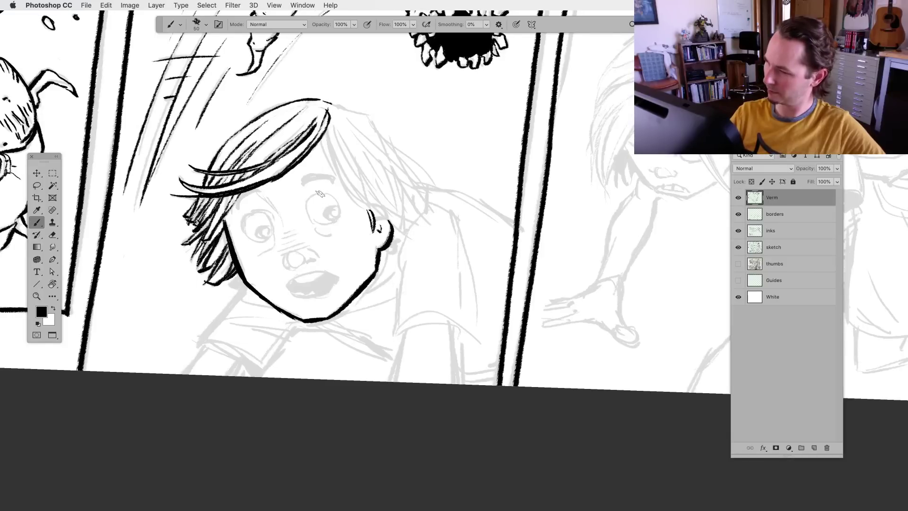
pyautogui.moveTo(319, 193)
pyautogui.mouseDown()
pyautogui.moveTo(308, 213)
pyautogui.moveTo(329, 226)
pyautogui.moveTo(316, 222)
pyautogui.moveTo(336, 221)
pyautogui.moveTo(335, 197)
pyautogui.moveTo(309, 194)
pyautogui.moveTo(301, 208)
pyautogui.moveTo(322, 192)
pyautogui.mouseUp()
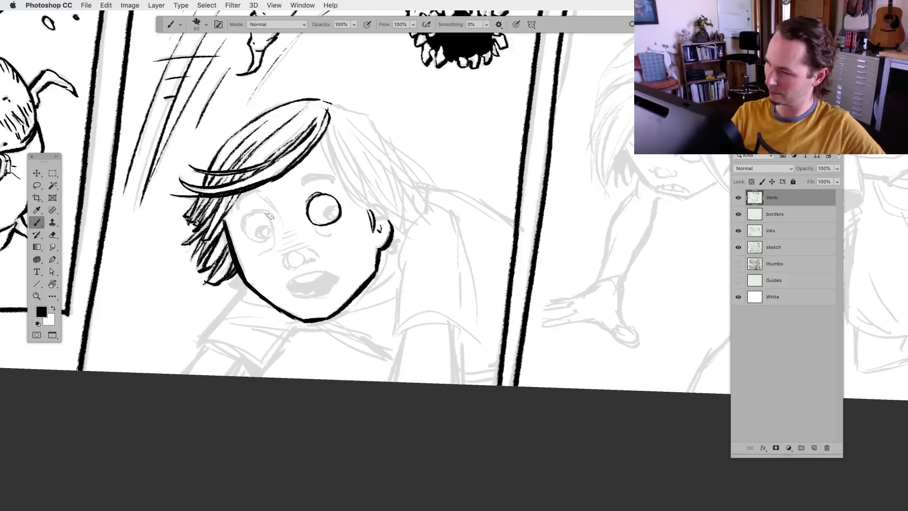
pyautogui.moveTo(257, 212)
pyautogui.mouseDown()
pyautogui.moveTo(249, 241)
pyautogui.moveTo(261, 243)
pyautogui.moveTo(271, 226)
pyautogui.moveTo(267, 217)
pyautogui.moveTo(241, 220)
pyautogui.moveTo(244, 212)
pyautogui.moveTo(259, 254)
pyautogui.mouseUp()
pyautogui.moveTo(310, 226); pyautogui.dragTo(341, 232)
pyautogui.moveTo(271, 226); pyautogui.dragTo(266, 233)
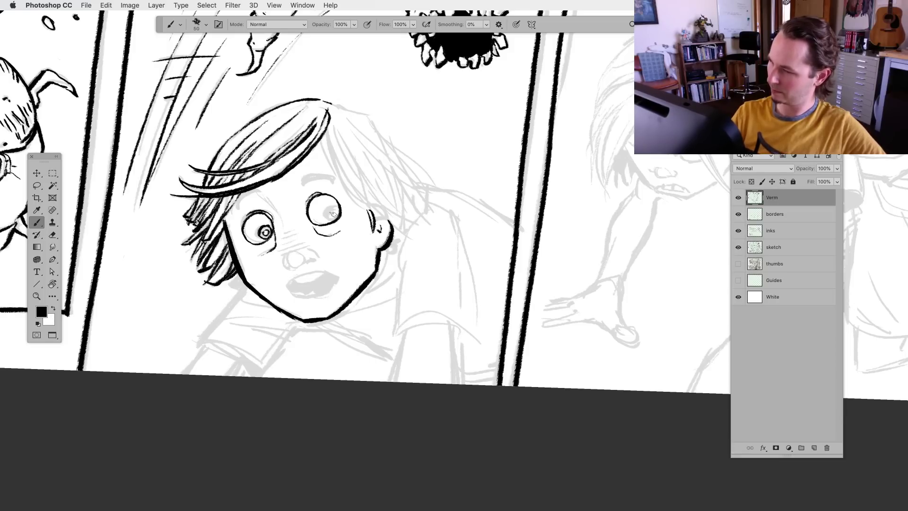
pyautogui.moveTo(333, 211)
pyautogui.mouseDown()
pyautogui.moveTo(328, 219)
pyautogui.moveTo(333, 211)
pyautogui.mouseUp()
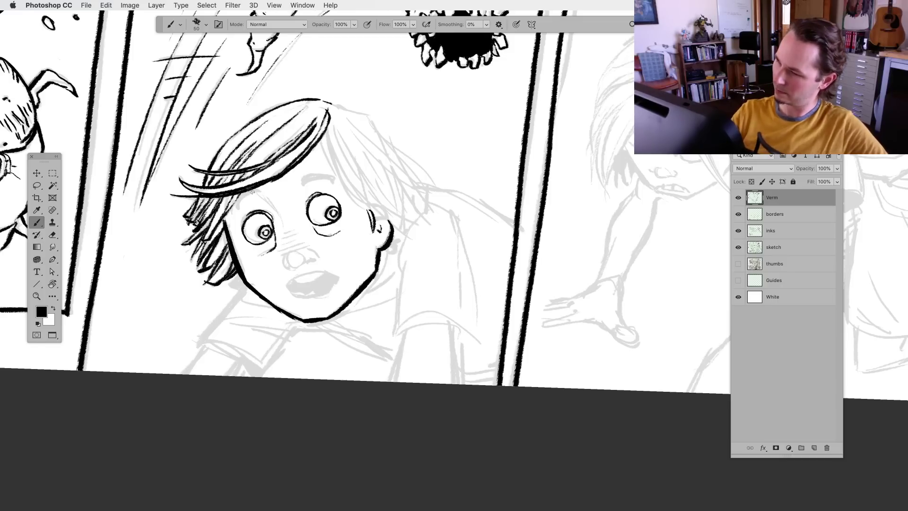
# Ink the raised eyebrows with a brow crease, and the round nose with hatching across its bridge
pyautogui.moveTo(237, 212)
pyautogui.mouseDown()
pyautogui.moveTo(239, 198)
pyautogui.moveTo(258, 190)
pyautogui.moveTo(326, 172)
pyautogui.moveTo(342, 184)
pyautogui.moveTo(335, 177)
pyautogui.mouseUp()
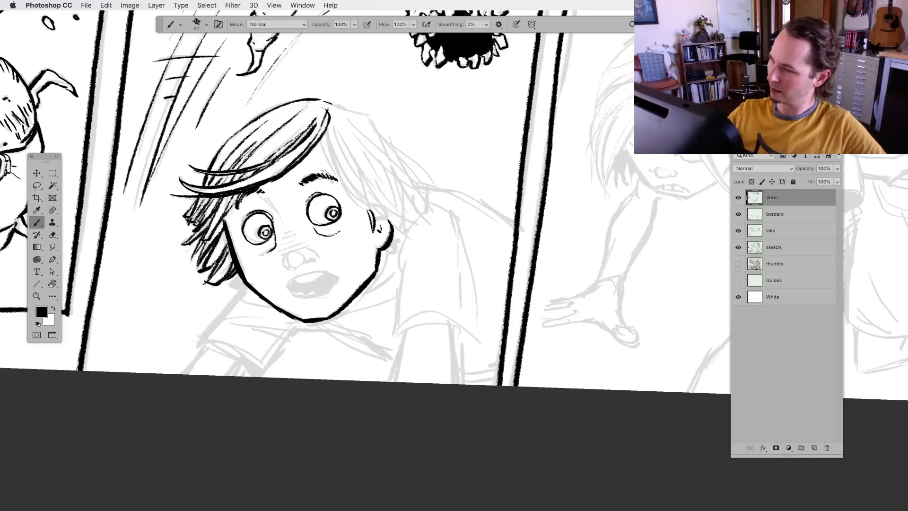
pyautogui.moveTo(259, 191); pyautogui.dragTo(281, 219)
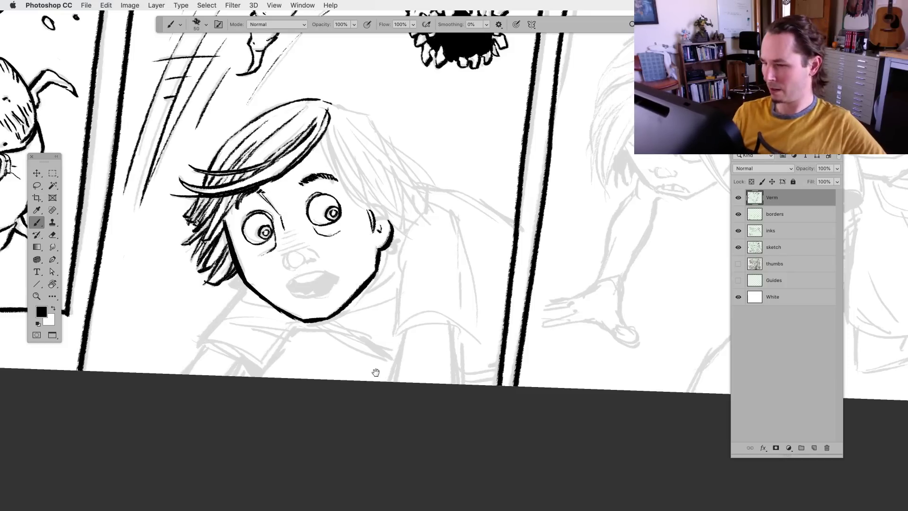
pyautogui.moveTo(375, 372); pyautogui.dragTo(381, 364)
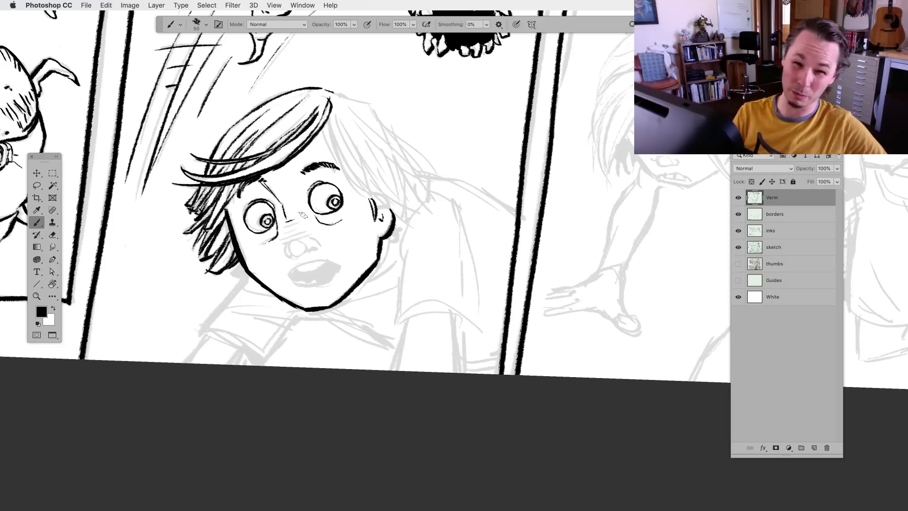
pyautogui.moveTo(283, 226)
pyautogui.mouseDown()
pyautogui.moveTo(304, 221)
pyautogui.moveTo(282, 240)
pyautogui.moveTo(316, 234)
pyautogui.moveTo(293, 240)
pyautogui.moveTo(291, 253)
pyautogui.moveTo(304, 242)
pyautogui.mouseUp()
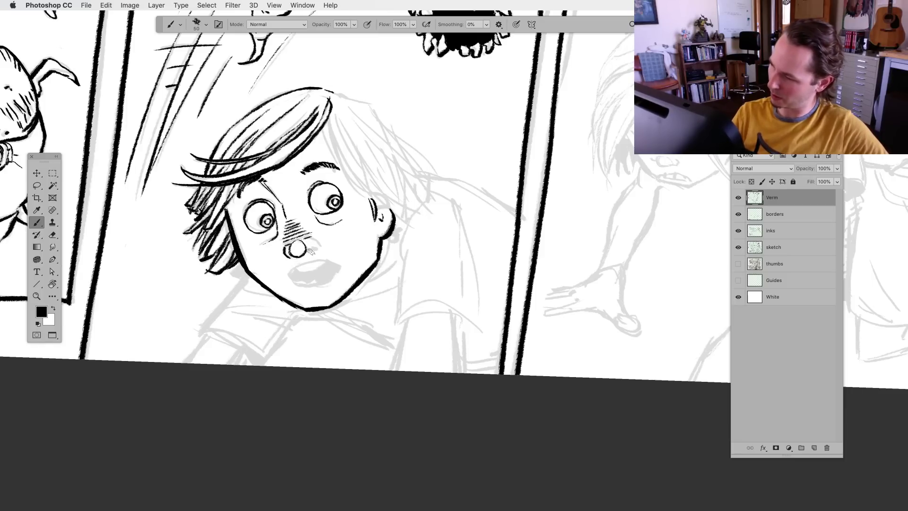
pyautogui.moveTo(308, 245); pyautogui.dragTo(318, 242)
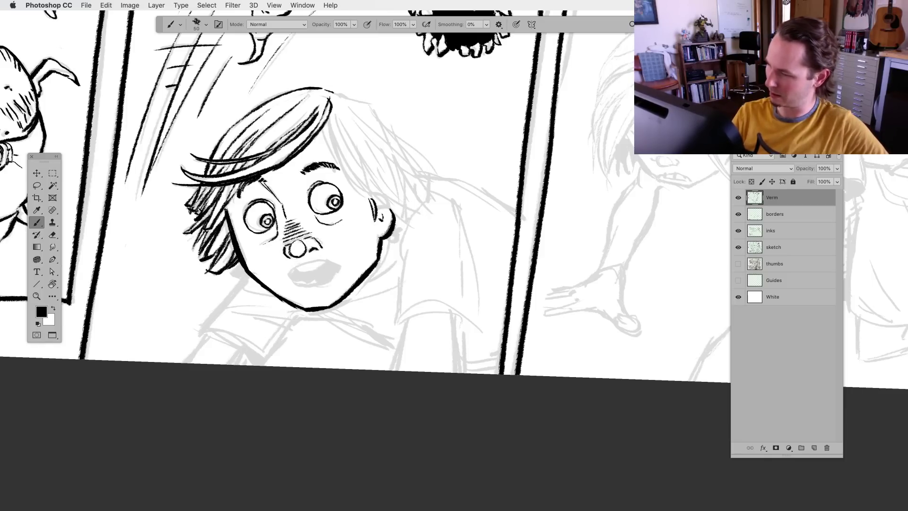
# Ink the open mouth in solid black with the teeth left white, adding a short mark beneath the lower lip
pyautogui.scroll(-2, 345, 321)
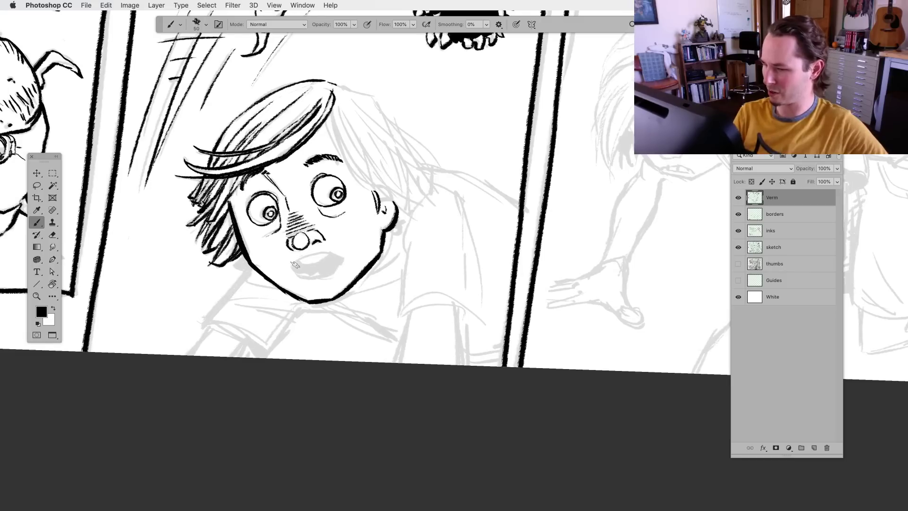
pyautogui.moveTo(290, 265)
pyautogui.mouseDown()
pyautogui.moveTo(305, 256)
pyautogui.moveTo(345, 259)
pyautogui.moveTo(324, 274)
pyautogui.moveTo(302, 279)
pyautogui.moveTo(337, 253)
pyautogui.moveTo(295, 271)
pyautogui.moveTo(328, 271)
pyautogui.moveTo(338, 258)
pyautogui.moveTo(300, 273)
pyautogui.moveTo(331, 273)
pyautogui.mouseUp()
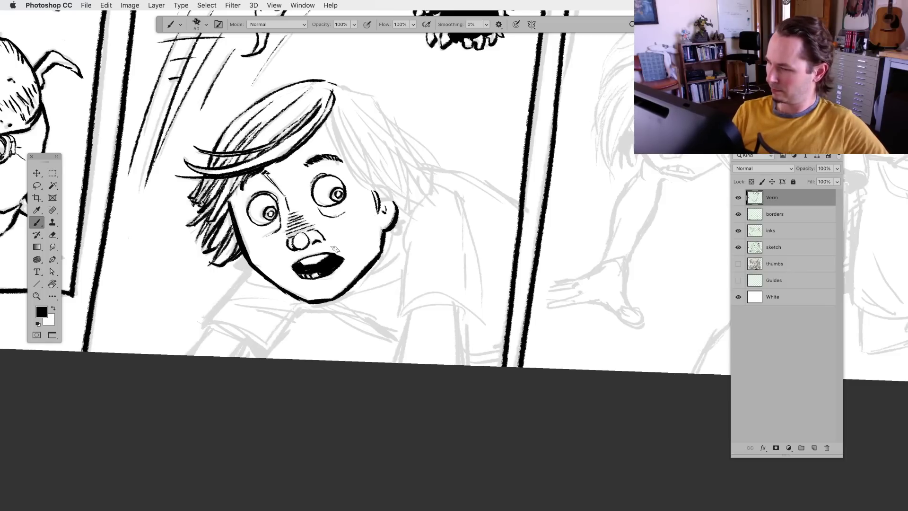
pyautogui.moveTo(353, 282); pyautogui.dragTo(337, 322)
pyautogui.scroll(-2, 263, 335)
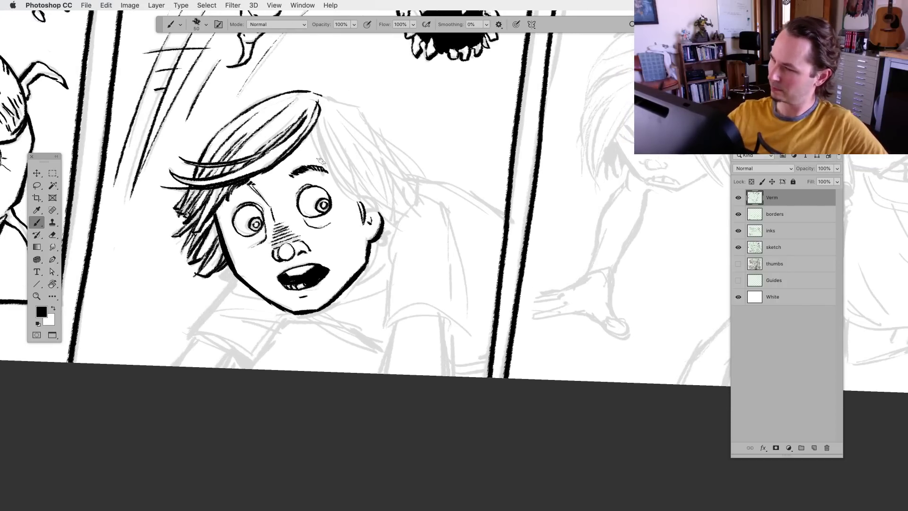
# Ink the long hair strands sweeping from the parting down past the temple to the ear
pyautogui.moveTo(313, 135)
pyautogui.mouseDown()
pyautogui.moveTo(340, 180)
pyautogui.moveTo(334, 157)
pyautogui.mouseUp()
pyautogui.moveTo(317, 116); pyautogui.dragTo(353, 192)
pyautogui.moveTo(331, 159)
pyautogui.mouseDown()
pyautogui.moveTo(378, 219)
pyautogui.moveTo(397, 221)
pyautogui.mouseUp()
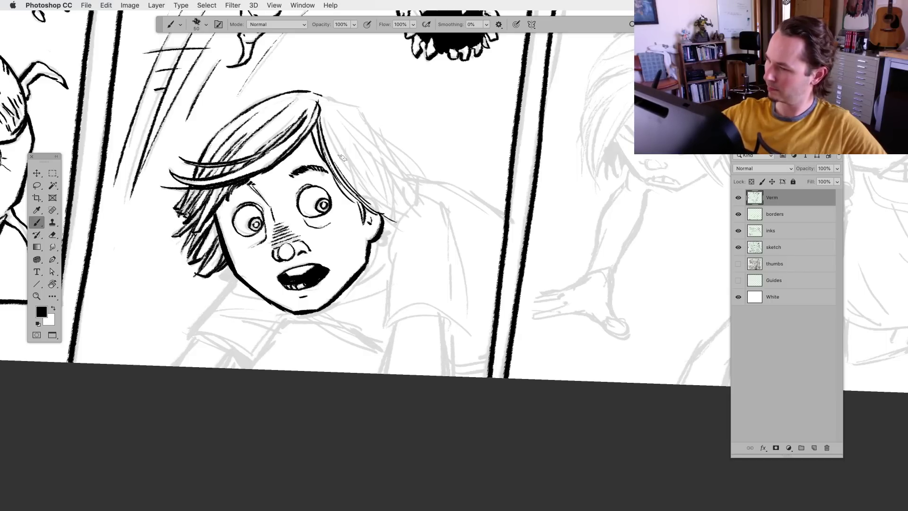
pyautogui.moveTo(325, 117); pyautogui.dragTo(380, 206)
pyautogui.moveTo(342, 172); pyautogui.dragTo(402, 214)
pyautogui.moveTo(352, 166); pyautogui.dragTo(392, 209)
pyautogui.moveTo(349, 143); pyautogui.dragTo(406, 215)
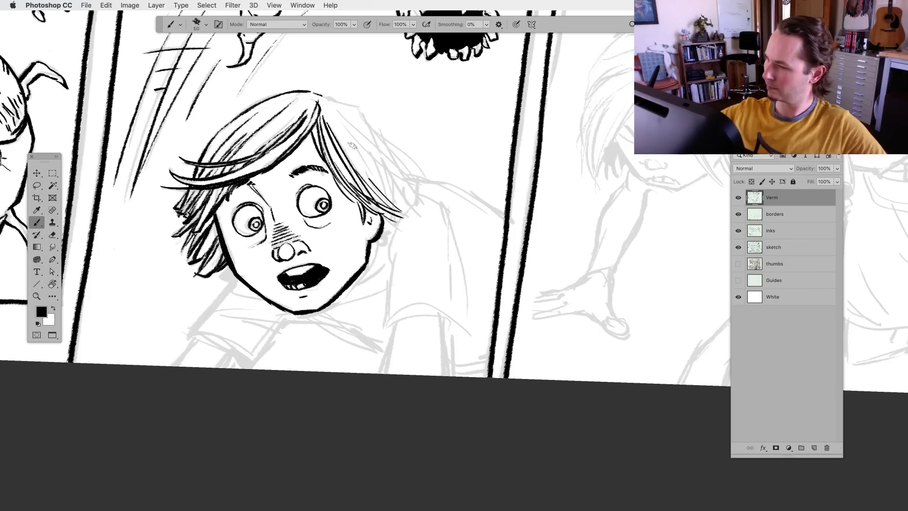
pyautogui.moveTo(339, 122); pyautogui.dragTo(398, 204)
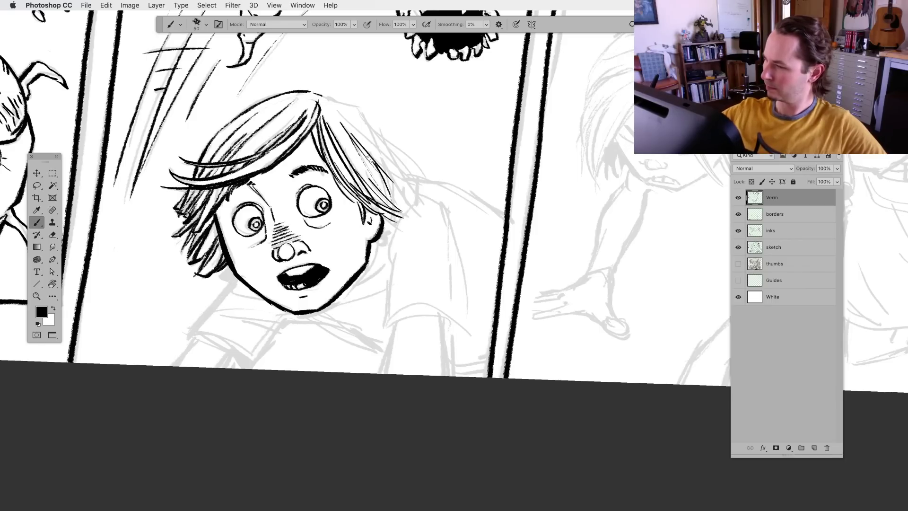
pyautogui.moveTo(364, 155); pyautogui.dragTo(389, 197)
# Rotate the canvas and add fine strands to the outer edge of the hair lock above the ear
pyautogui.moveTo(410, 252); pyautogui.dragTo(349, 321)
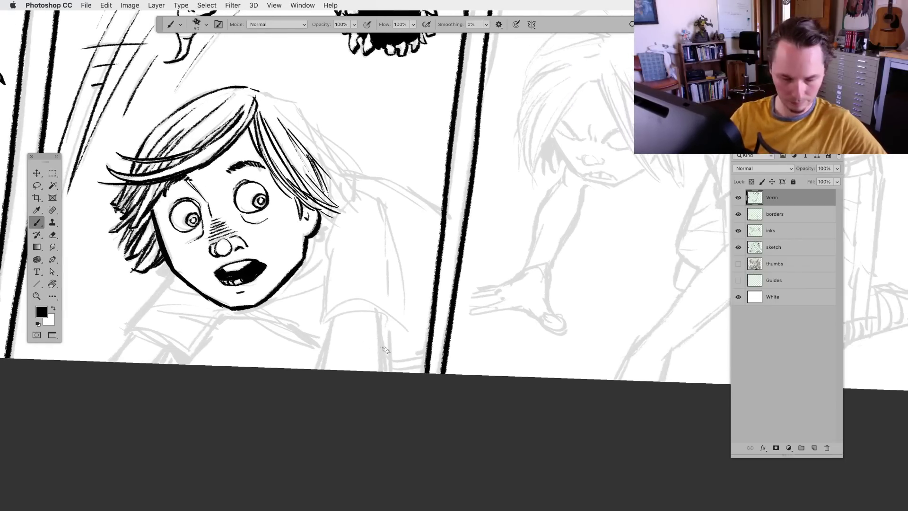
pyautogui.press('r')
pyautogui.moveTo(386, 351); pyautogui.dragTo(260, 371)
pyautogui.press('b')
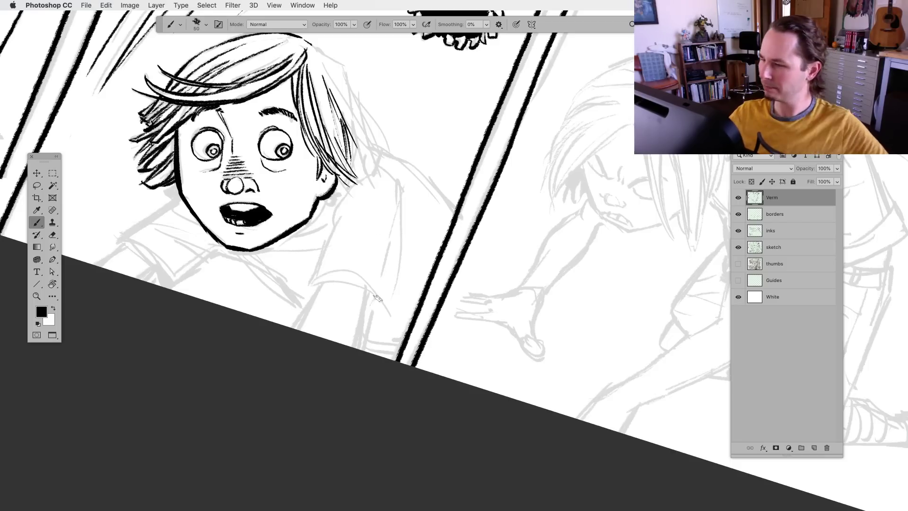
pyautogui.moveTo(362, 330)
pyautogui.mouseDown()
pyautogui.moveTo(335, 328)
pyautogui.moveTo(289, 361)
pyautogui.moveTo(277, 344)
pyautogui.mouseUp()
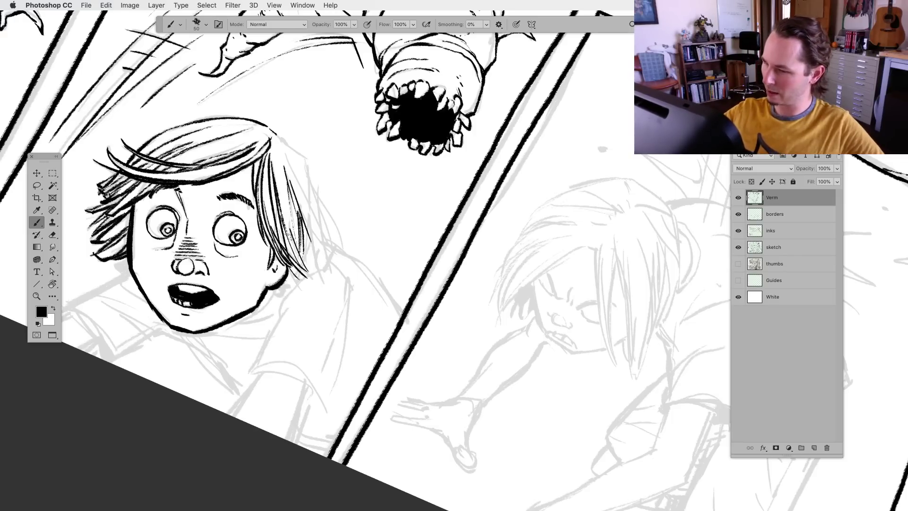
pyautogui.moveTo(287, 207); pyautogui.dragTo(299, 252)
pyautogui.moveTo(288, 220); pyautogui.dragTo(299, 246)
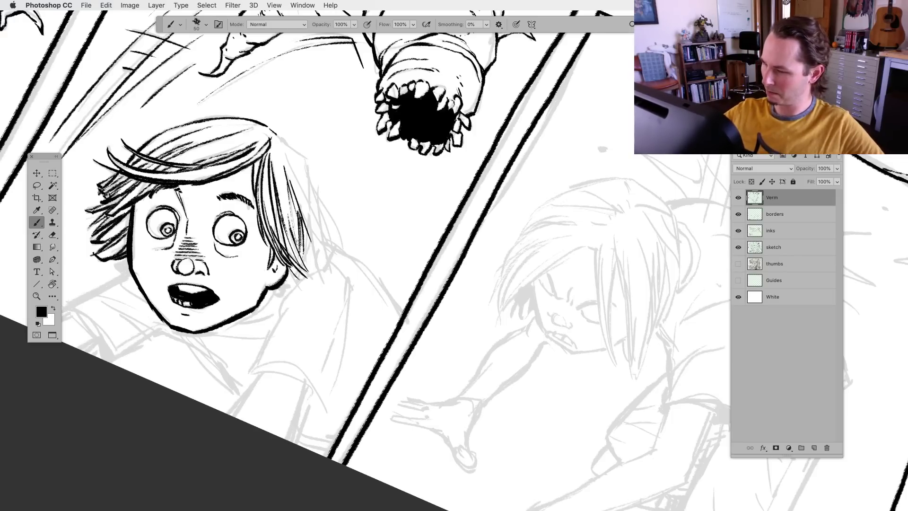
pyautogui.moveTo(286, 213); pyautogui.dragTo(307, 270)
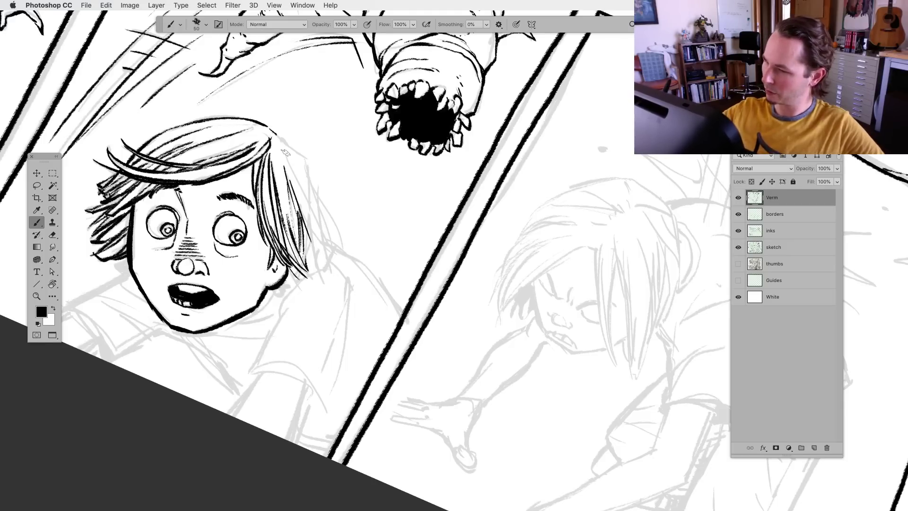
# Ink another pointed hair lock behind the ear, filling it with fine strands toward the tips
pyautogui.moveTo(285, 152); pyautogui.dragTo(329, 244)
pyautogui.moveTo(292, 192); pyautogui.dragTo(342, 261)
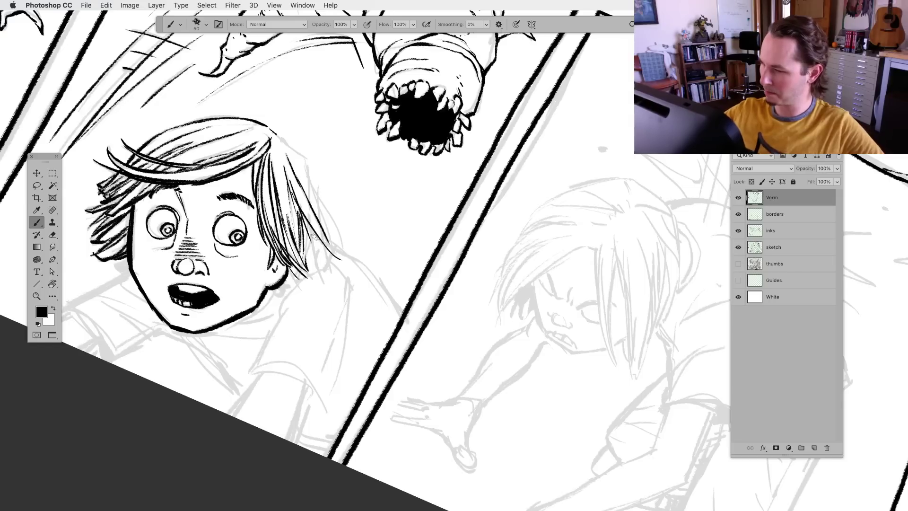
pyautogui.moveTo(305, 218)
pyautogui.mouseDown()
pyautogui.moveTo(313, 267)
pyautogui.moveTo(329, 270)
pyautogui.mouseUp()
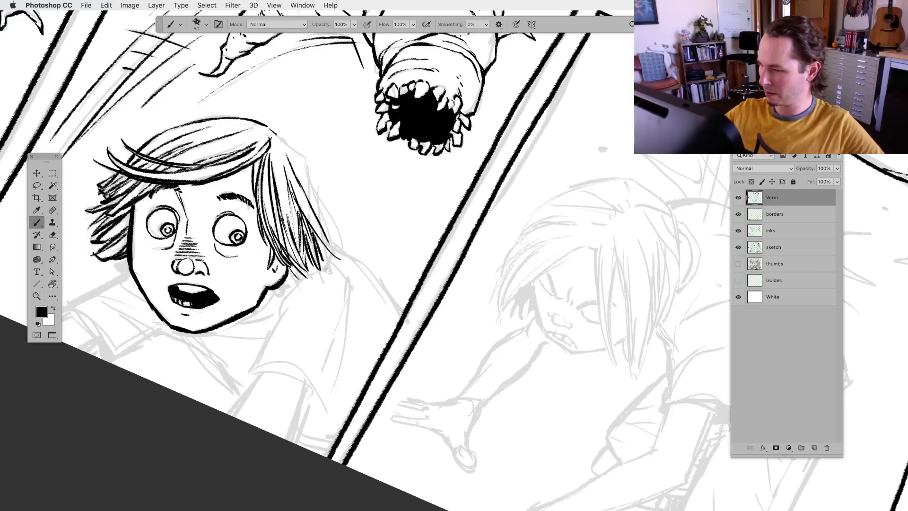
pyautogui.moveTo(318, 238); pyautogui.dragTo(335, 274)
pyautogui.moveTo(307, 224); pyautogui.dragTo(331, 255)
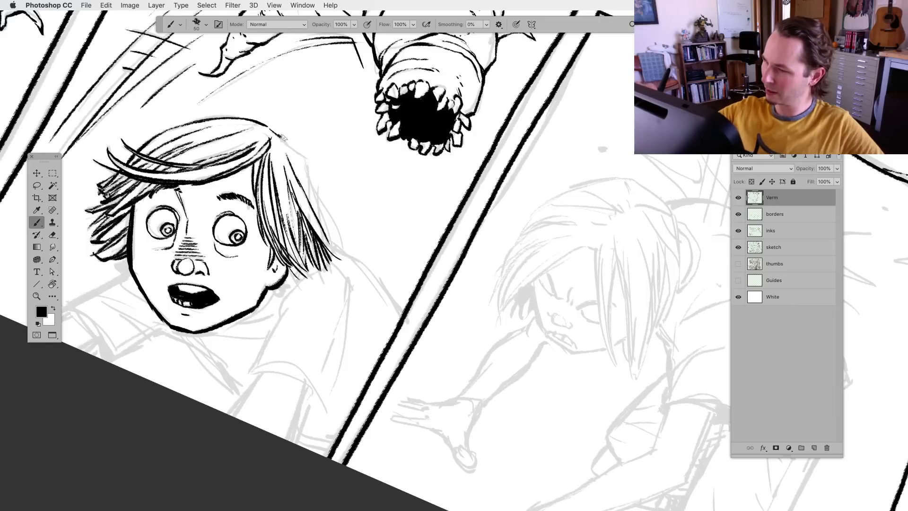
# Ink the outer contour of the hair from the crown down the back of the head, ending in pointed tips
pyautogui.moveTo(278, 134)
pyautogui.mouseDown()
pyautogui.moveTo(307, 152)
pyautogui.moveTo(312, 203)
pyautogui.moveTo(310, 169)
pyautogui.moveTo(333, 233)
pyautogui.mouseUp()
pyautogui.moveTo(321, 202); pyautogui.dragTo(334, 246)
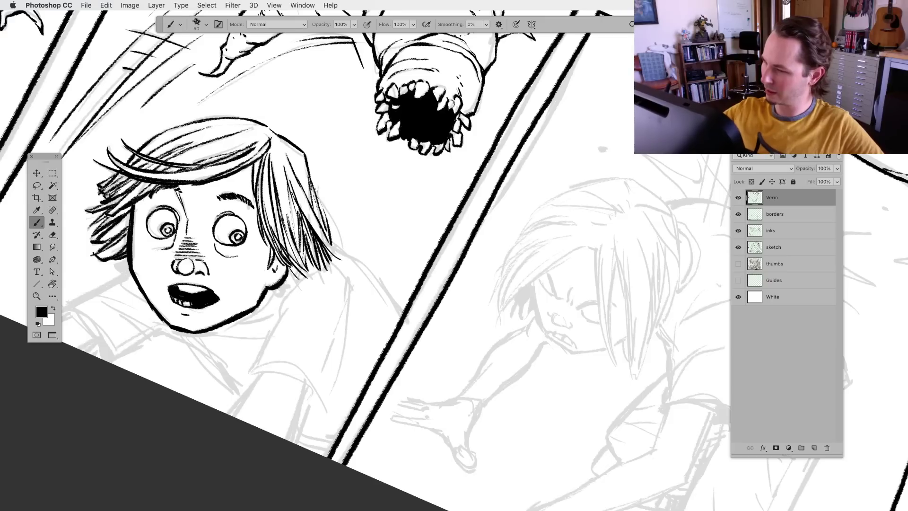
pyautogui.moveTo(312, 187); pyautogui.dragTo(345, 240)
pyautogui.moveTo(327, 208); pyautogui.dragTo(345, 259)
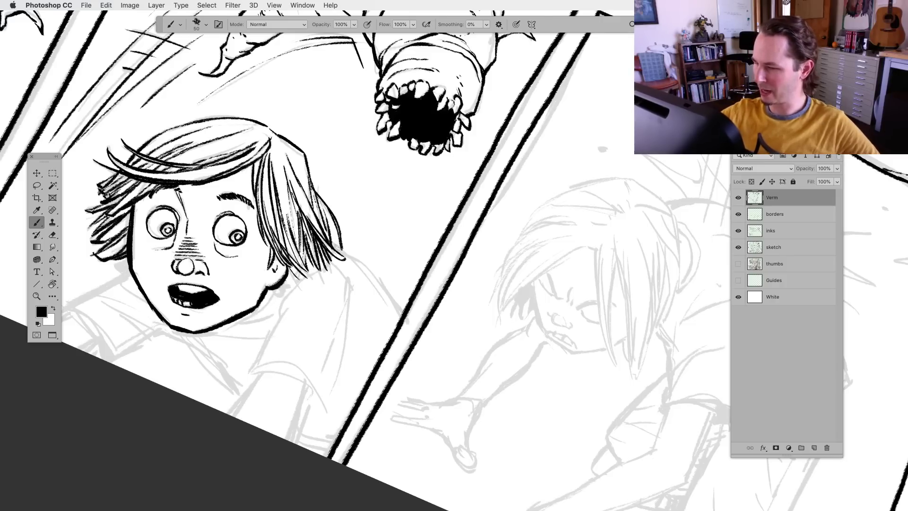
pyautogui.press('l')
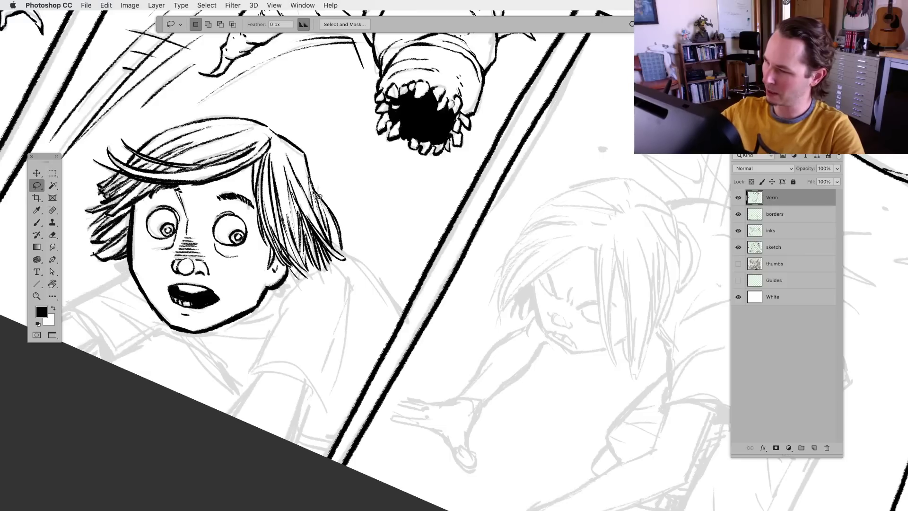
pyautogui.press('b')
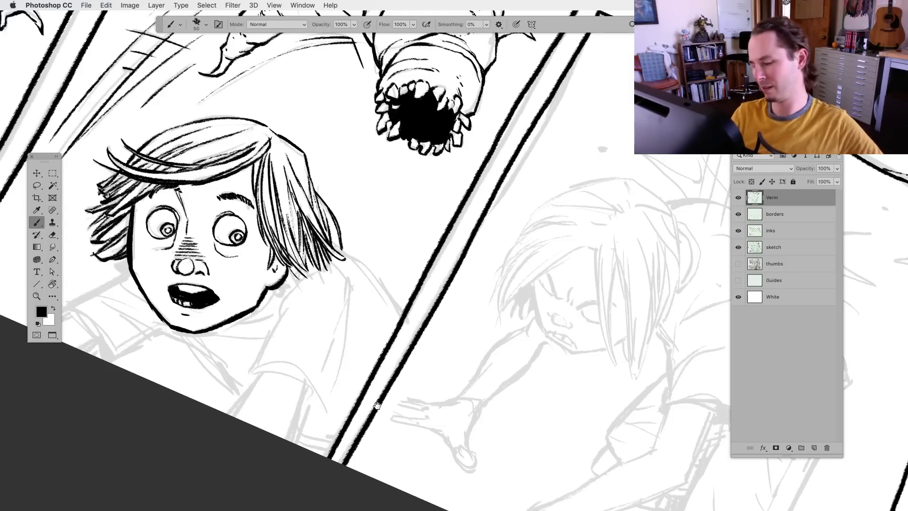
pyautogui.scroll(-1, 377, 406)
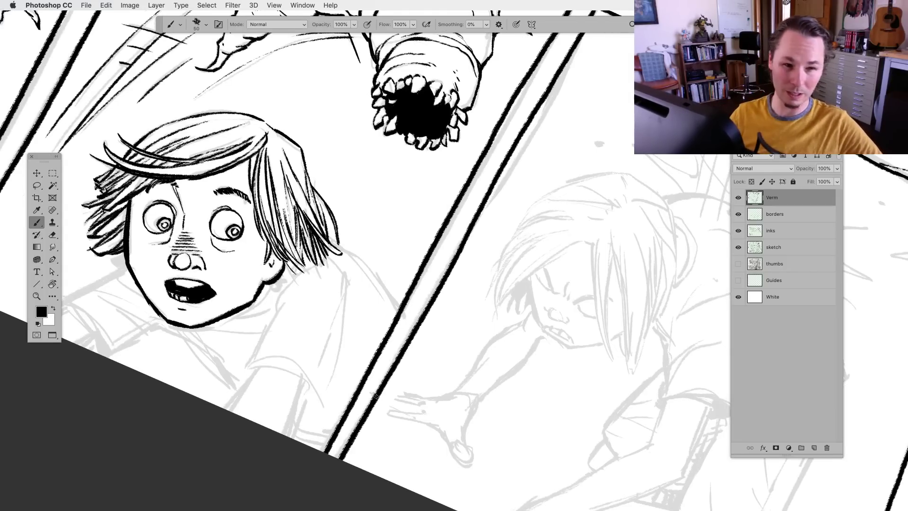
pyautogui.press('r')
pyautogui.moveTo(350, 424); pyautogui.dragTo(297, 416)
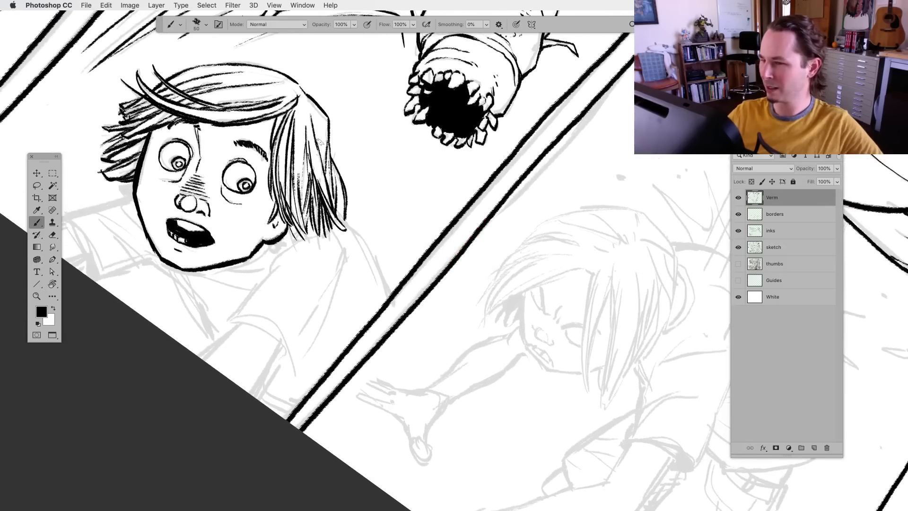
pyautogui.press('r')
pyautogui.moveTo(321, 142); pyautogui.dragTo(256, 171)
pyautogui.press('l')
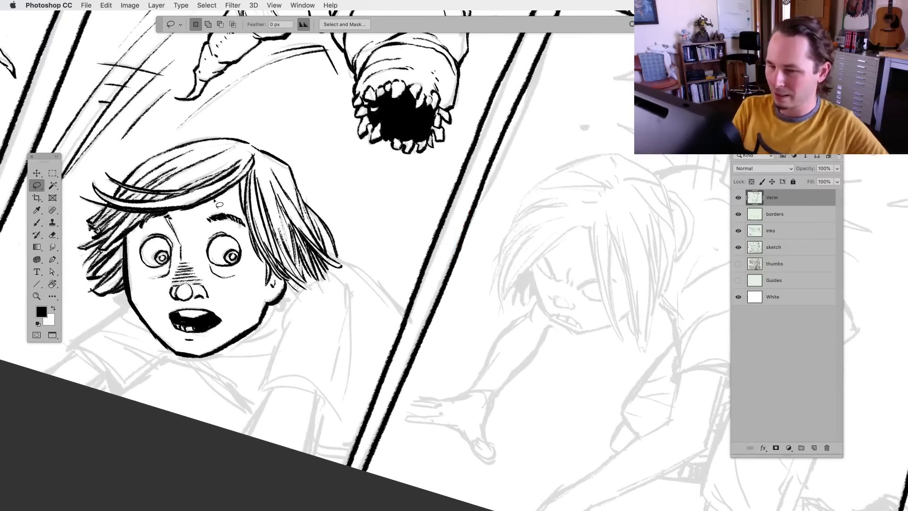
pyautogui.press('r')
pyautogui.moveTo(224, 332)
pyautogui.mouseDown()
pyautogui.moveTo(293, 406)
pyautogui.moveTo(284, 402)
pyautogui.mouseUp()
pyautogui.moveTo(153, 303); pyautogui.dragTo(328, 276)
pyautogui.press('l')
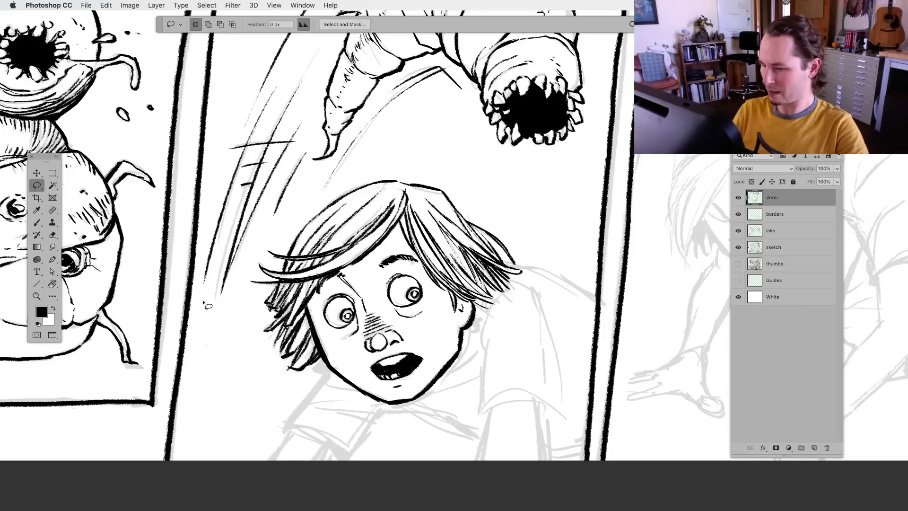
pyautogui.click(37, 222)
pyautogui.hscroll(5, 53, 221)
pyautogui.scroll(-2, 54, 221)
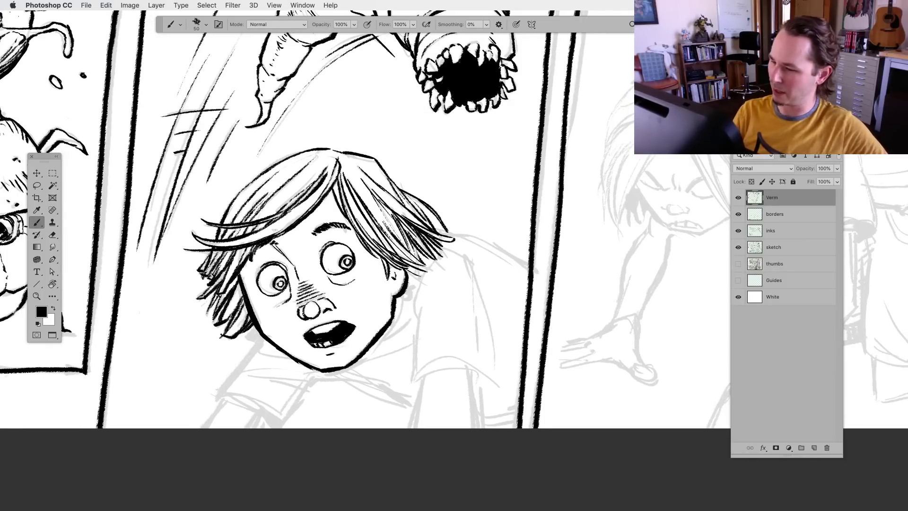
pyautogui.press('r')
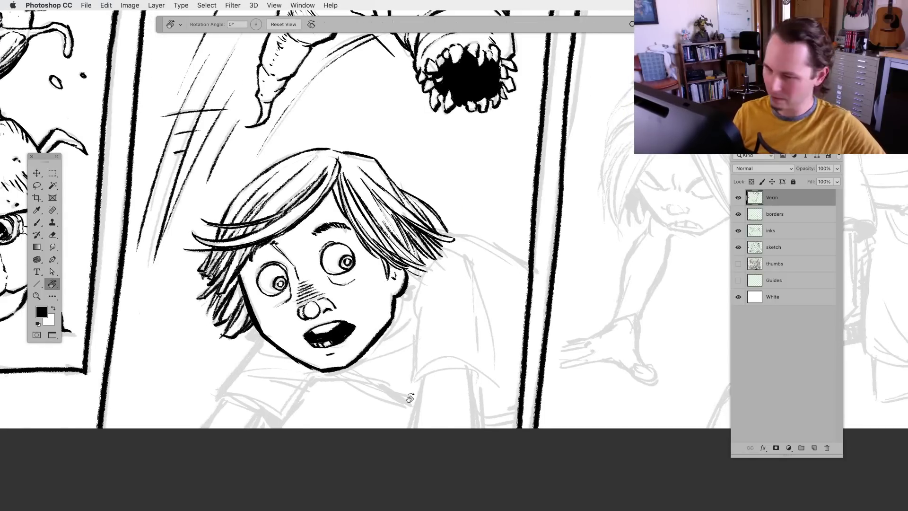
pyautogui.moveTo(407, 397)
pyautogui.mouseDown()
pyautogui.moveTo(304, 396)
pyautogui.moveTo(434, 285)
pyautogui.mouseUp()
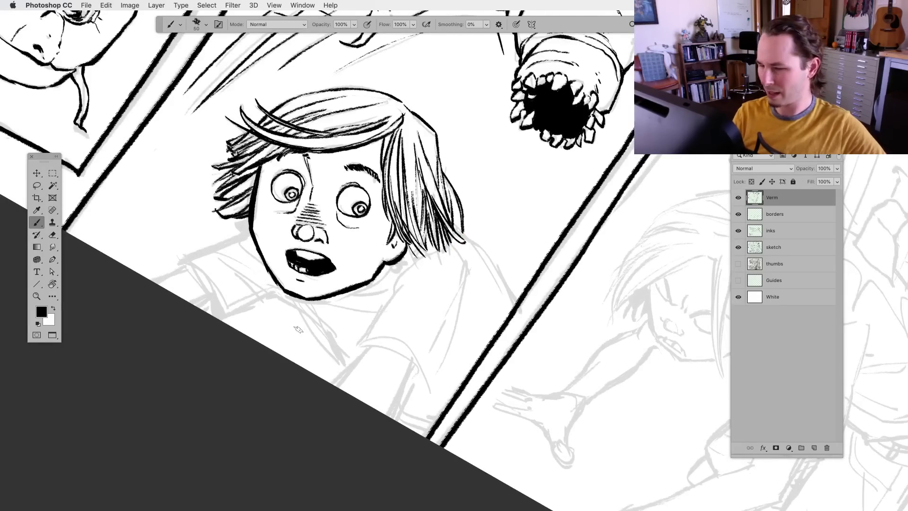
pyautogui.press('r')
pyautogui.moveTo(298, 355)
pyautogui.mouseDown()
pyautogui.moveTo(285, 363)
pyautogui.moveTo(318, 399)
pyautogui.moveTo(381, 425)
pyautogui.mouseUp()
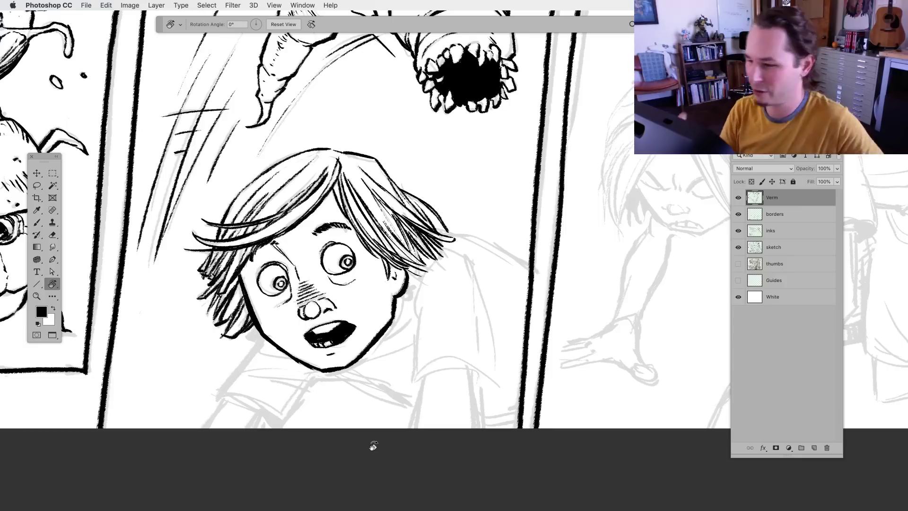
# Ink the shoulder, the sleeve with its shadowed cuff, the emerging arm, and the shirt edge below the chin
pyautogui.click(37, 221)
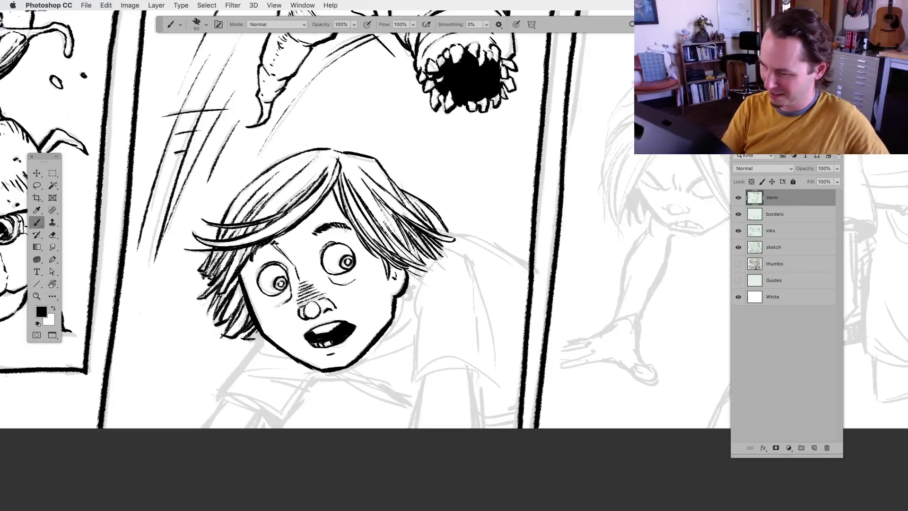
pyautogui.moveTo(258, 345)
pyautogui.mouseDown()
pyautogui.moveTo(214, 397)
pyautogui.moveTo(286, 424)
pyautogui.moveTo(222, 396)
pyautogui.moveTo(201, 427)
pyautogui.mouseUp()
pyautogui.moveTo(269, 408)
pyautogui.mouseDown()
pyautogui.moveTo(244, 428)
pyautogui.moveTo(268, 418)
pyautogui.moveTo(279, 423)
pyautogui.moveTo(258, 424)
pyautogui.moveTo(316, 383)
pyautogui.moveTo(383, 380)
pyautogui.moveTo(413, 406)
pyautogui.mouseUp()
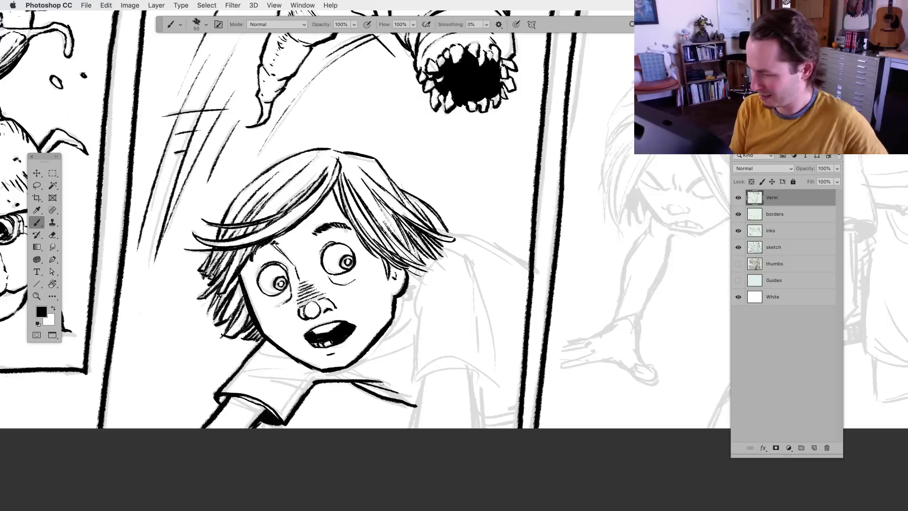
# Add fold lines across the shirt below the chin and between the jaw and the opposite shoulder
pyautogui.moveTo(373, 381); pyautogui.dragTo(408, 388)
pyautogui.moveTo(249, 377); pyautogui.dragTo(310, 379)
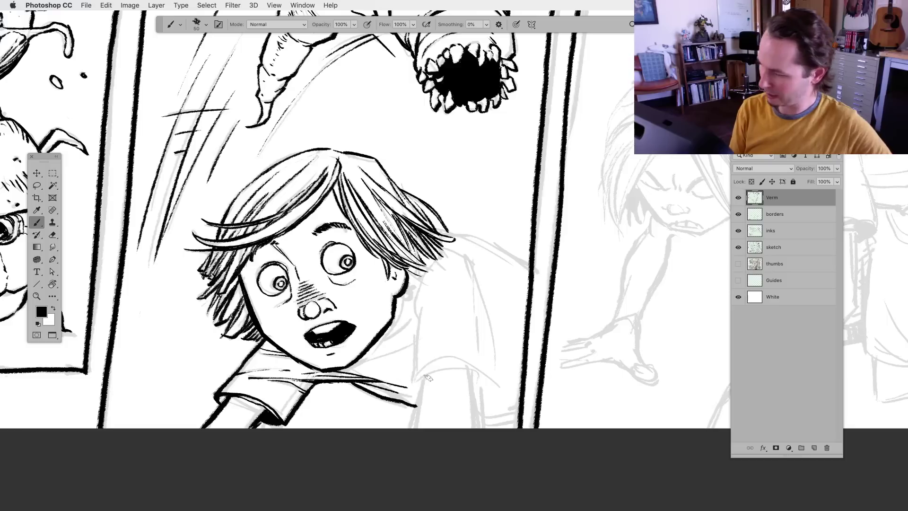
pyautogui.moveTo(350, 366)
pyautogui.mouseDown()
pyautogui.moveTo(417, 343)
pyautogui.moveTo(423, 320)
pyautogui.mouseUp()
pyautogui.moveTo(378, 339); pyautogui.dragTo(415, 312)
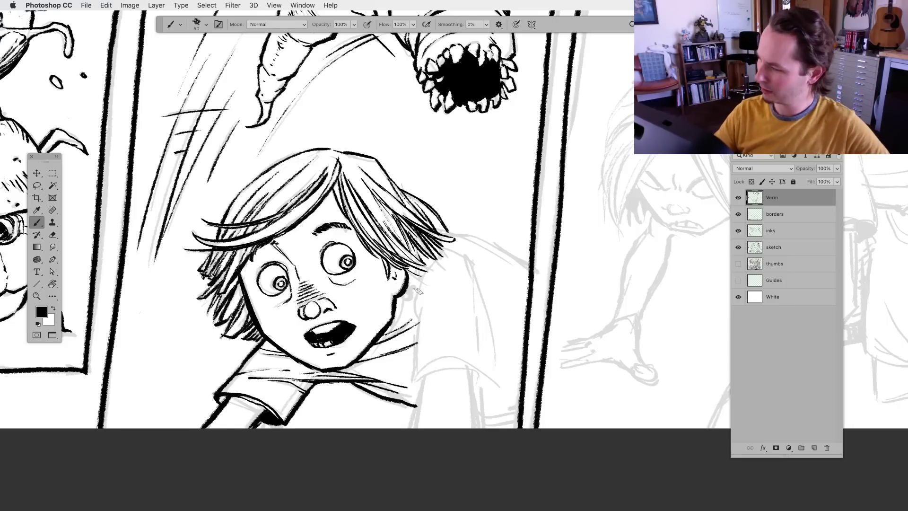
# Ink the neck line below the ear and both long edges of the sleeve beside the child's head
pyautogui.moveTo(402, 297)
pyautogui.mouseDown()
pyautogui.moveTo(383, 335)
pyautogui.moveTo(418, 278)
pyautogui.mouseUp()
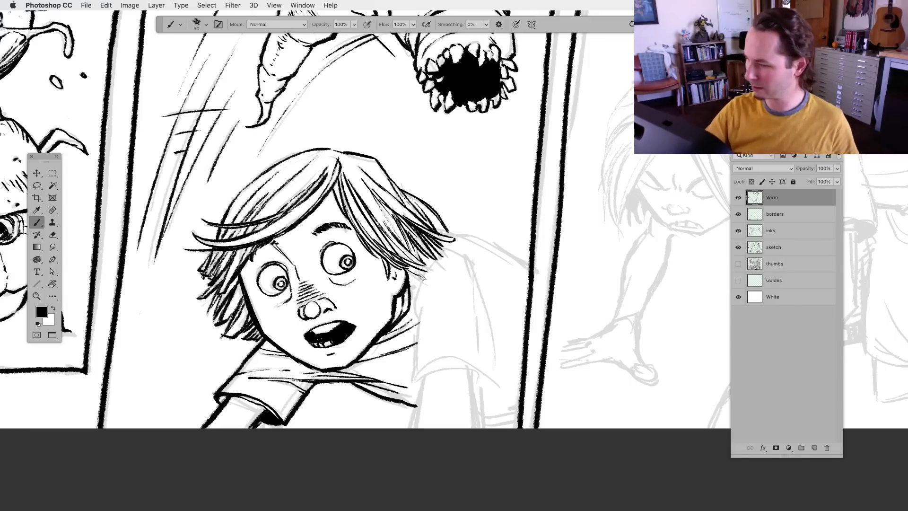
pyautogui.moveTo(421, 277); pyautogui.dragTo(412, 383)
pyautogui.moveTo(420, 310)
pyautogui.mouseDown()
pyautogui.moveTo(416, 341)
pyautogui.moveTo(419, 314)
pyautogui.mouseUp()
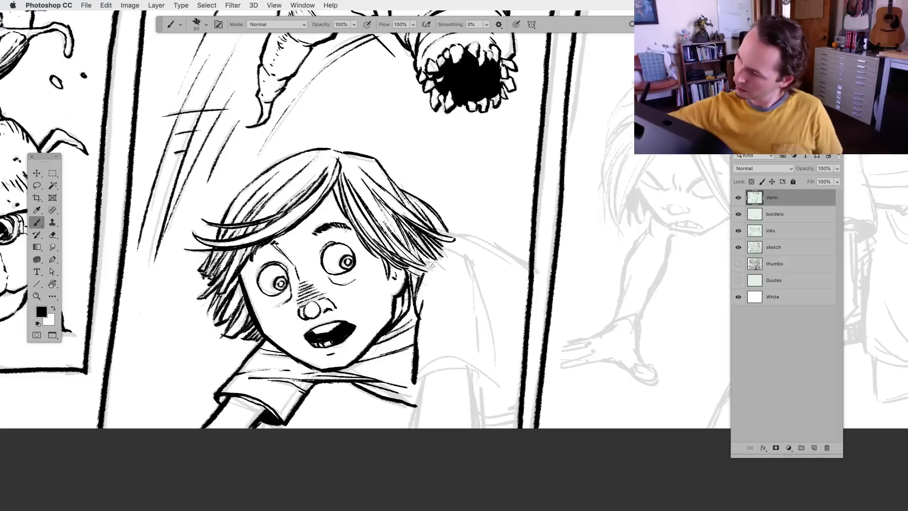
pyautogui.moveTo(418, 263)
pyautogui.mouseDown()
pyautogui.moveTo(436, 271)
pyautogui.moveTo(439, 260)
pyautogui.moveTo(449, 260)
pyautogui.moveTo(490, 313)
pyautogui.moveTo(501, 390)
pyautogui.mouseUp()
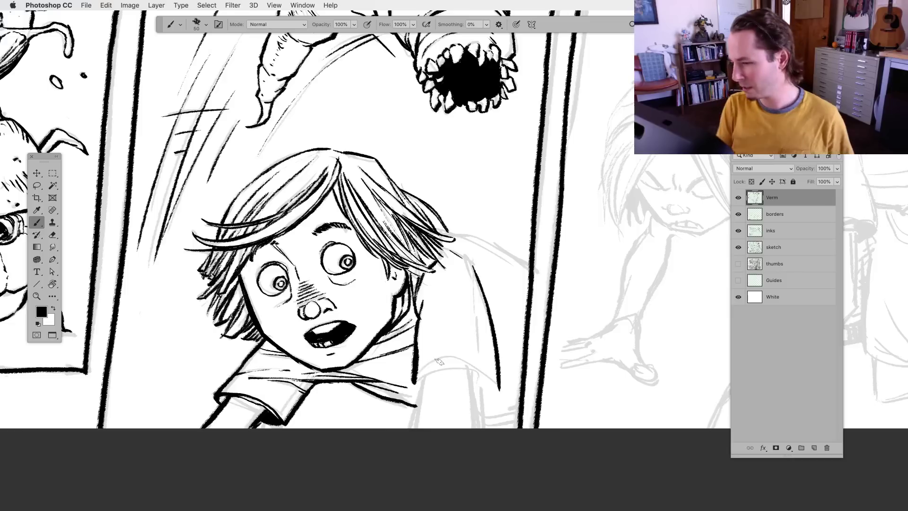
# Ink that sleeve's curved hem and the arm emerging from it, filling the inside of the cuff with black shadow
pyautogui.moveTo(415, 382)
pyautogui.mouseDown()
pyautogui.moveTo(482, 374)
pyautogui.moveTo(473, 367)
pyautogui.moveTo(501, 389)
pyautogui.mouseUp()
pyautogui.moveTo(412, 382)
pyautogui.mouseDown()
pyautogui.moveTo(423, 389)
pyautogui.moveTo(411, 426)
pyautogui.mouseUp()
pyautogui.moveTo(468, 371); pyautogui.dragTo(478, 434)
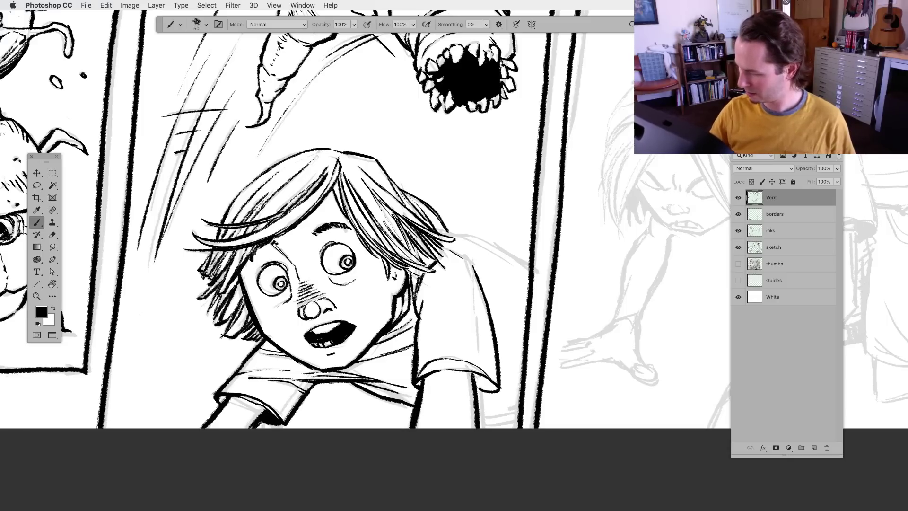
pyautogui.moveTo(473, 373)
pyautogui.mouseDown()
pyautogui.moveTo(478, 392)
pyautogui.moveTo(480, 378)
pyautogui.moveTo(496, 390)
pyautogui.moveTo(478, 376)
pyautogui.moveTo(501, 374)
pyautogui.moveTo(491, 392)
pyautogui.moveTo(504, 380)
pyautogui.mouseUp()
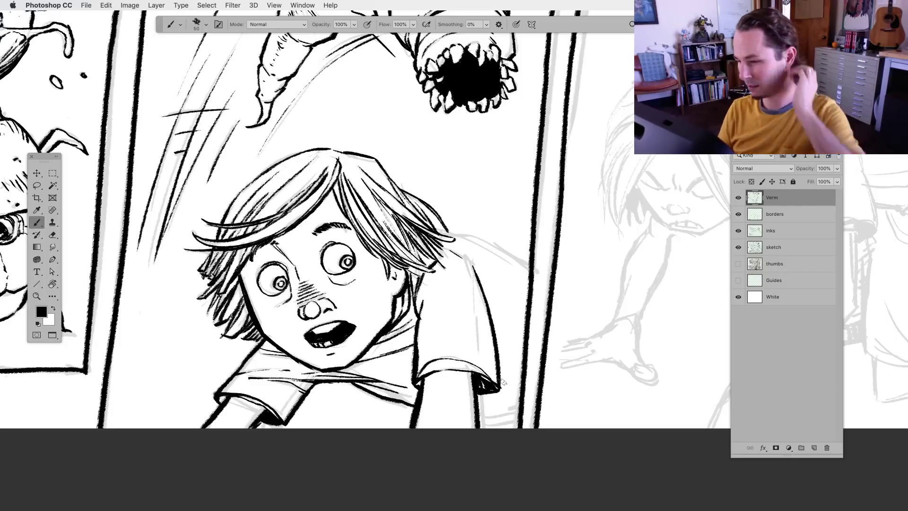
# Ink the child's back from the hair to the panel border and add shirt fold lines behind the arm
pyautogui.click(37, 185)
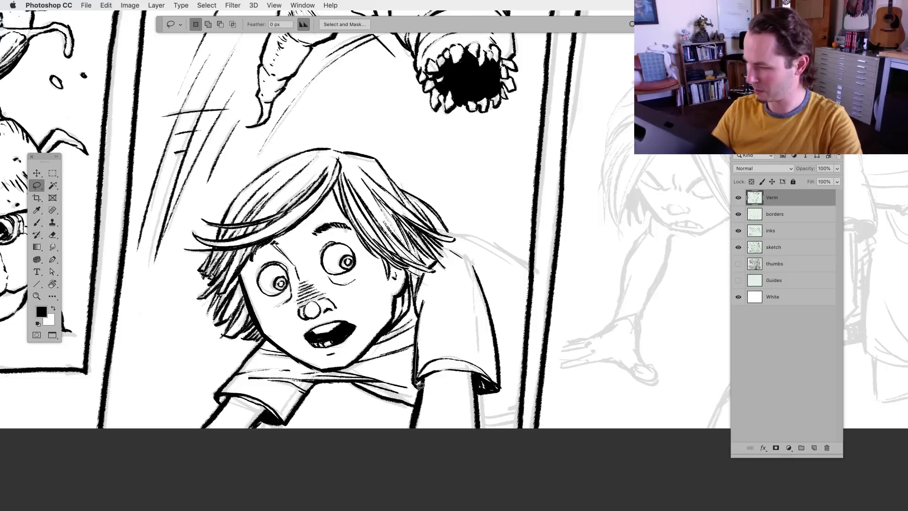
pyautogui.click(36, 222)
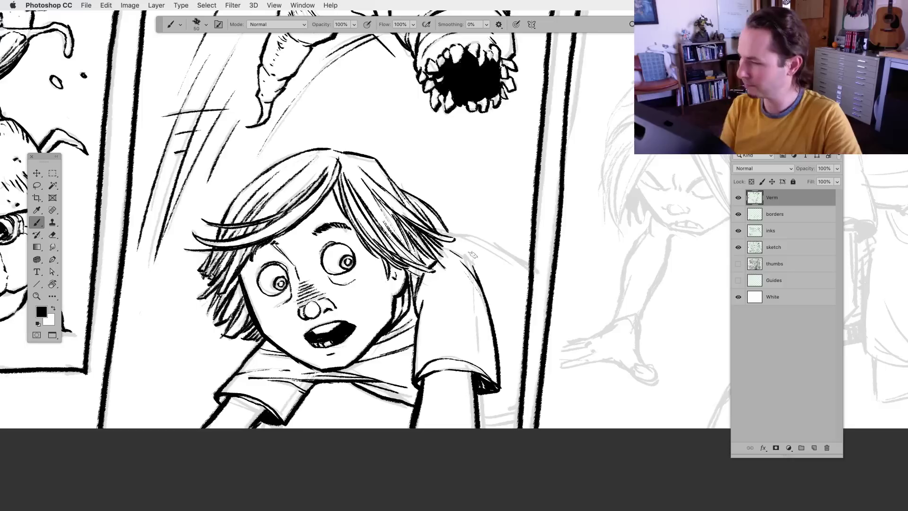
pyautogui.moveTo(449, 232); pyautogui.dragTo(526, 263)
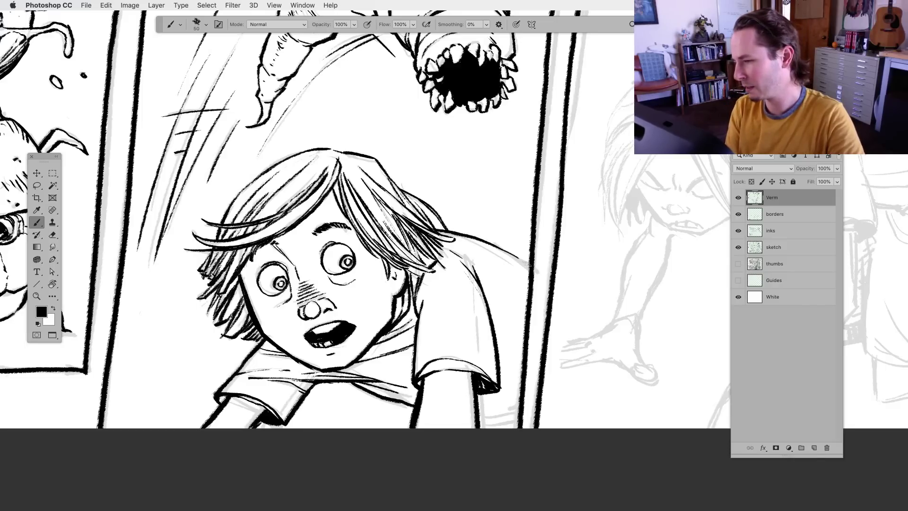
pyautogui.moveTo(479, 243); pyautogui.dragTo(531, 268)
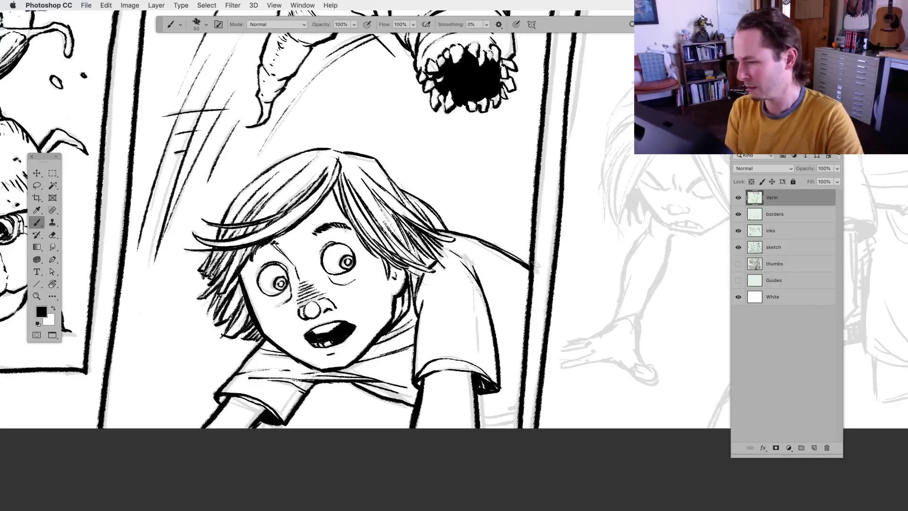
pyautogui.moveTo(478, 412)
pyautogui.mouseDown()
pyautogui.moveTo(513, 409)
pyautogui.moveTo(504, 416)
pyautogui.moveTo(520, 413)
pyautogui.moveTo(519, 420)
pyautogui.moveTo(521, 402)
pyautogui.mouseUp()
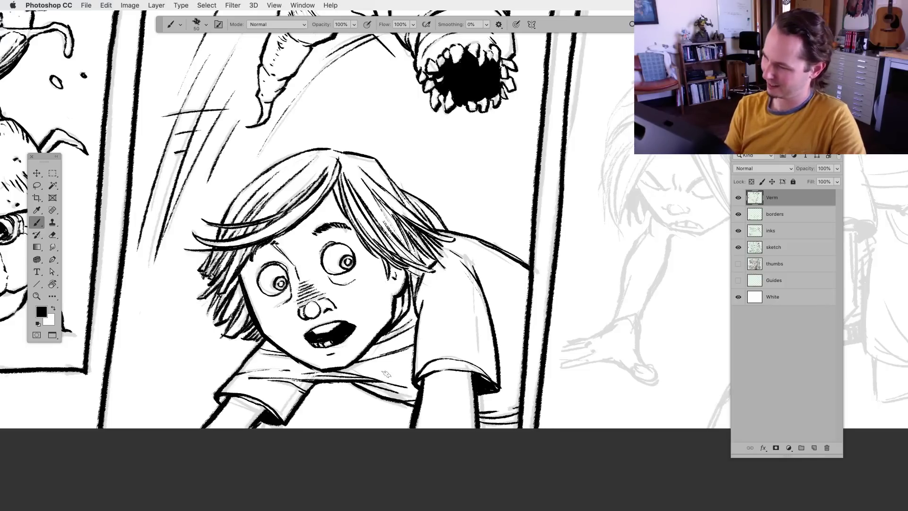
# Hide the sketch layer and examine the finished ink lines of the child and the neighbouring lower panels
pyautogui.click(738, 231)
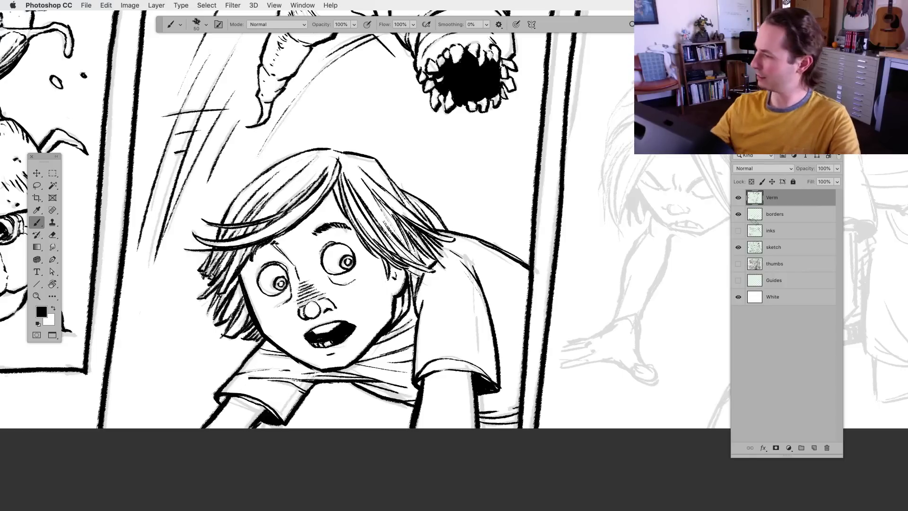
pyautogui.click(738, 231)
pyautogui.click(738, 247)
pyautogui.press('super+0')
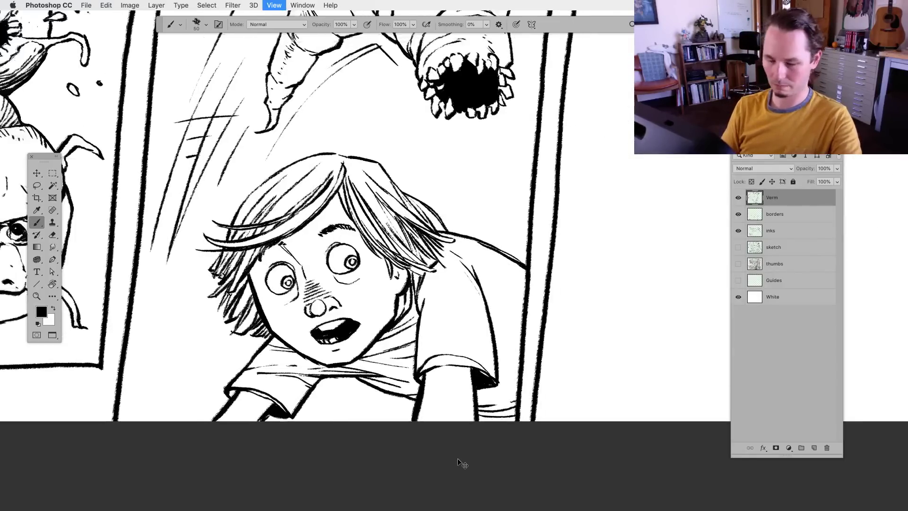
pyautogui.press('super+minus')
pyautogui.press('super+minus')
pyautogui.press('super+minus')
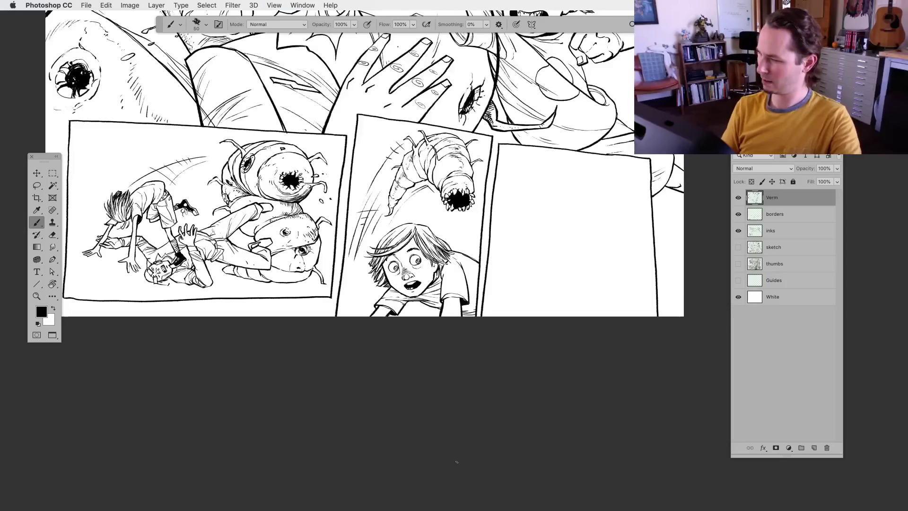
pyautogui.press('super+plus')
pyautogui.press('super+plus')
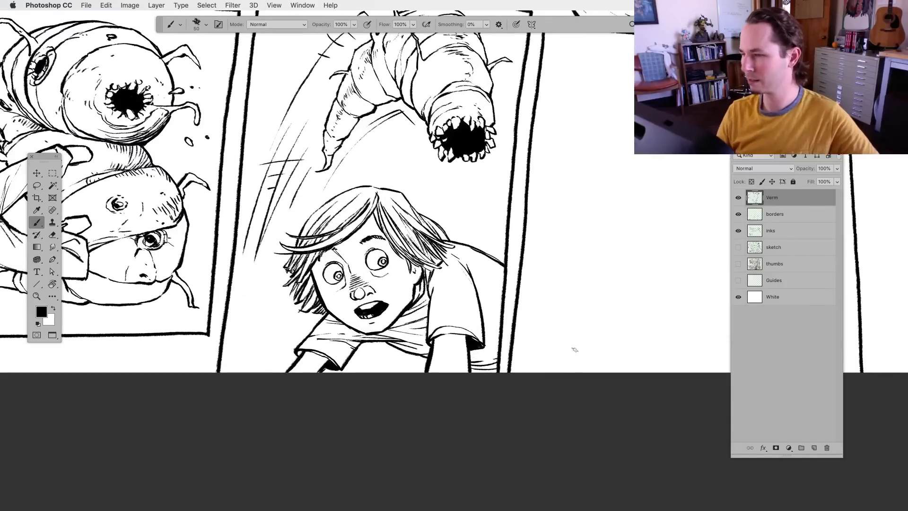
# Show the sketch layer again to reveal the pencils in the empty last panel
pyautogui.hscroll(5, 462, 418)
pyautogui.scroll(3, 462, 418)
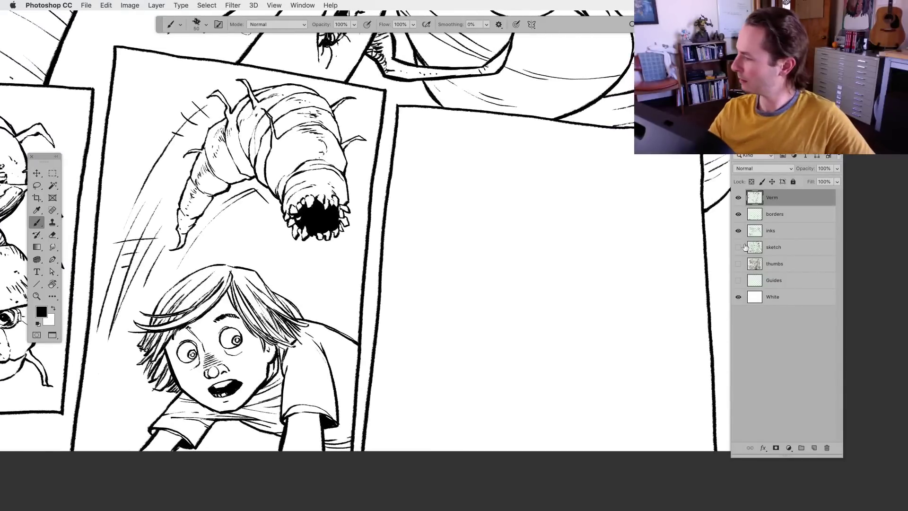
pyautogui.click(739, 247)
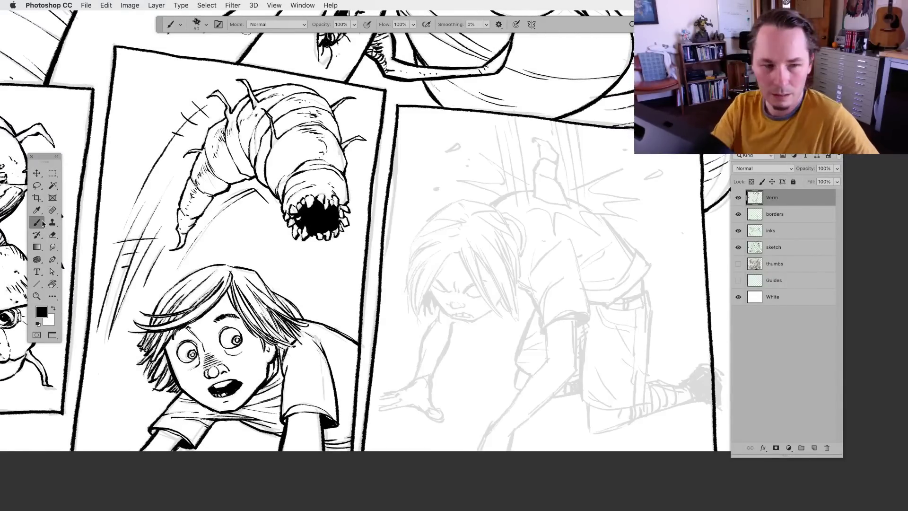
pyautogui.hscroll(3, 456, 381)
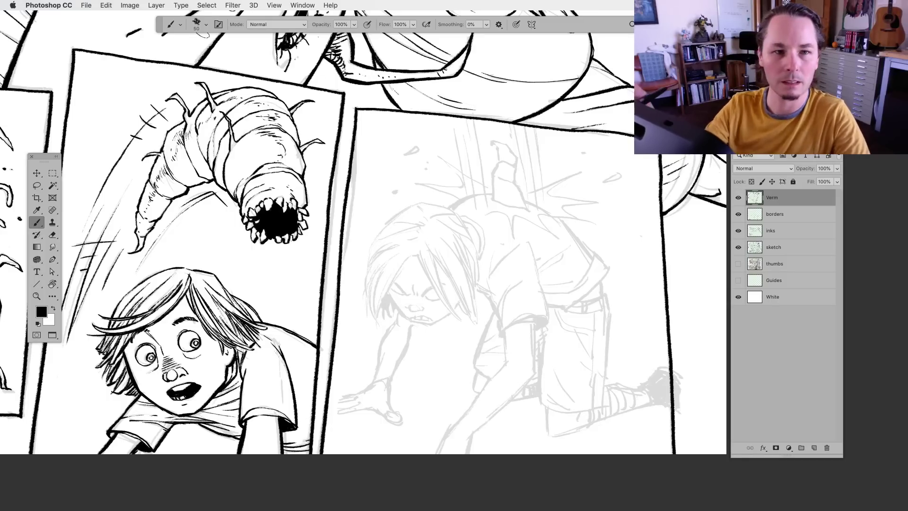
# Switch to the YouTube live chat and read back through the viewer questions on lettering and healthcare, highlighting them
pyautogui.press('Tab')
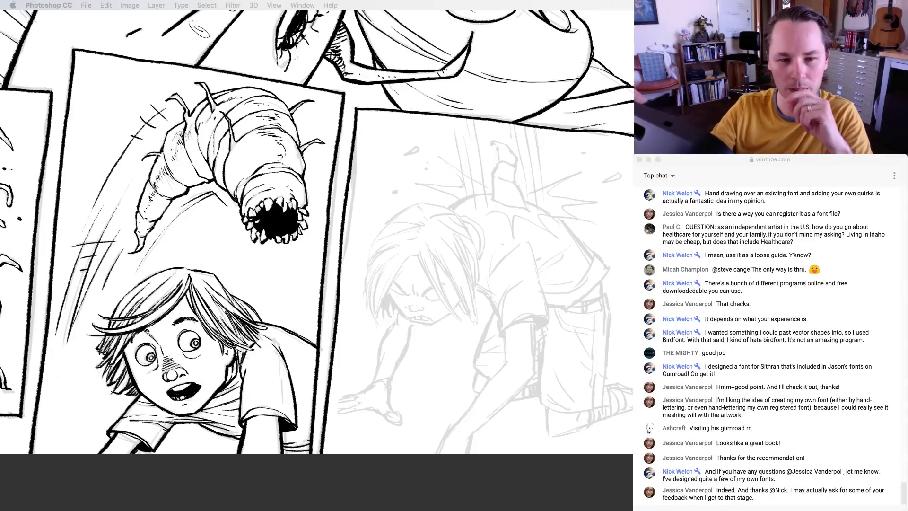
pyautogui.scroll(5, 649, 430)
pyautogui.moveTo(793, 386); pyautogui.dragTo(649, 371)
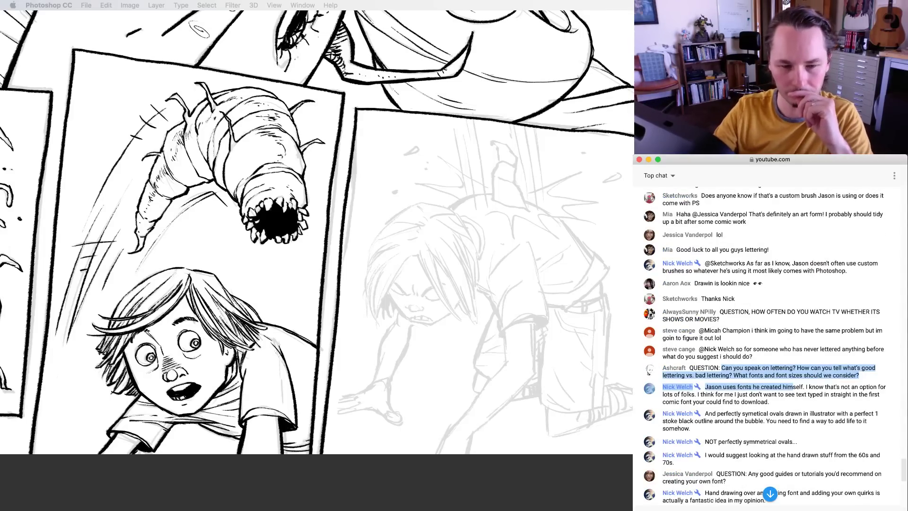
pyautogui.scroll(-8, 765, 345)
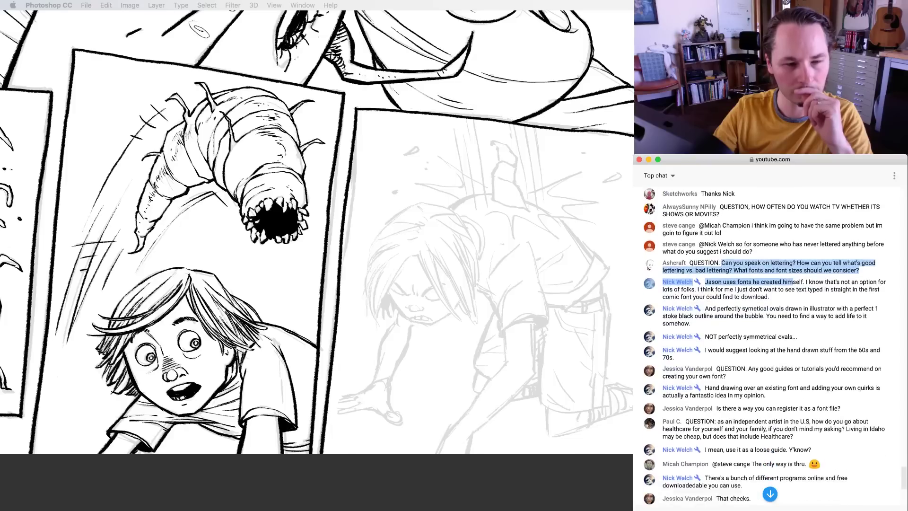
pyautogui.scroll(-12, 764, 345)
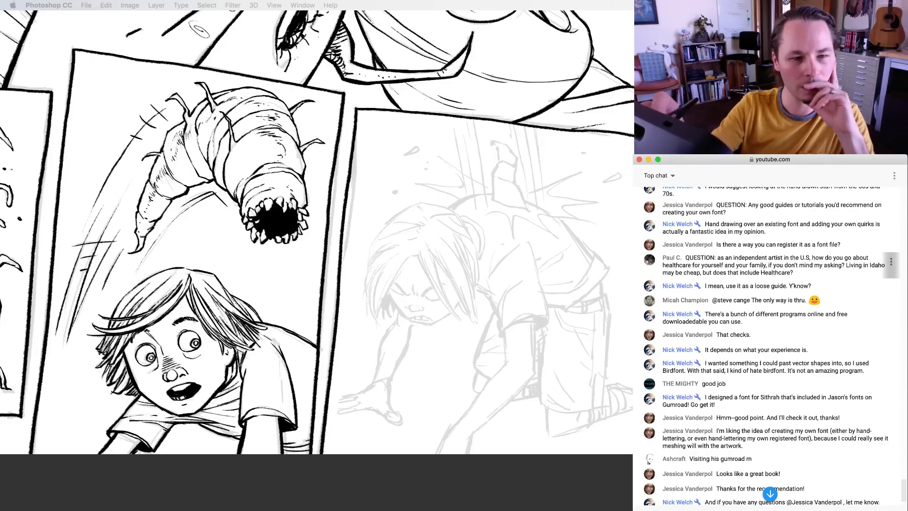
pyautogui.moveTo(685, 257); pyautogui.dragTo(793, 274)
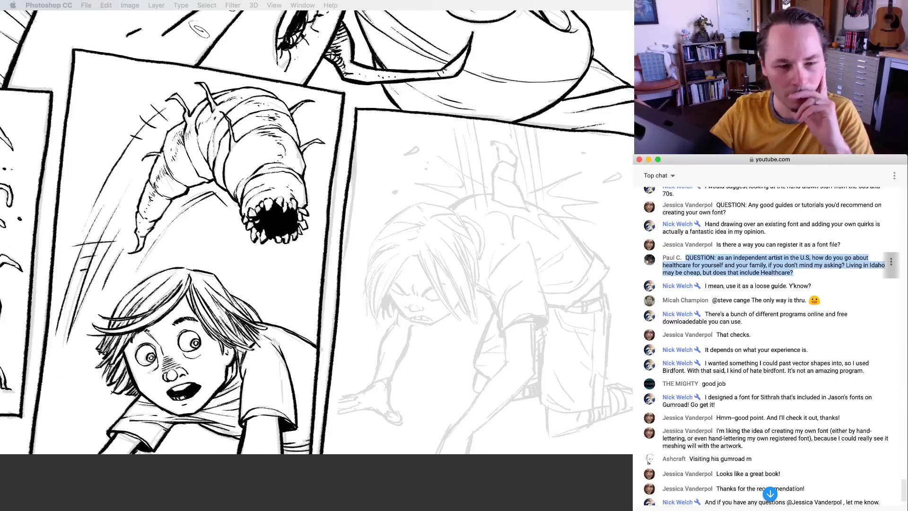
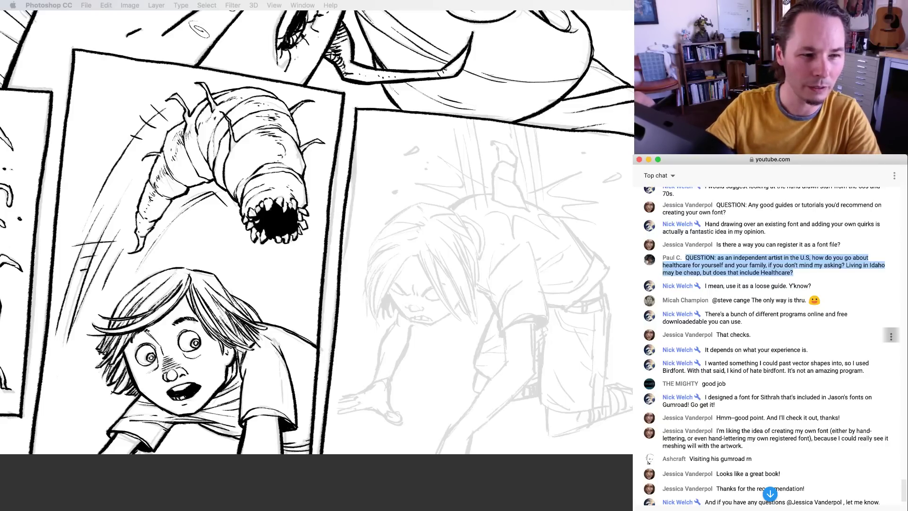
# Read the newer chat messages and highlight the question about which brush is being used
pyautogui.click(891, 366)
pyautogui.scroll(-3, 891, 451)
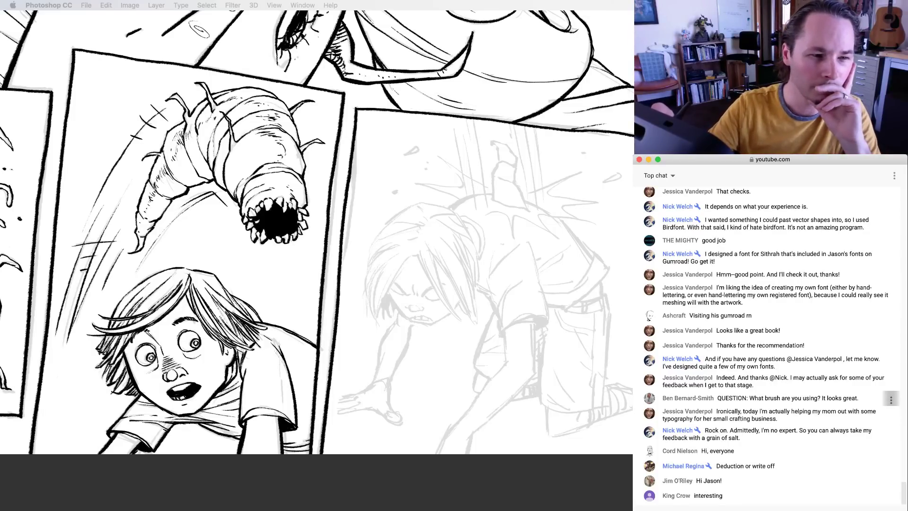
pyautogui.moveTo(749, 398); pyautogui.dragTo(858, 398)
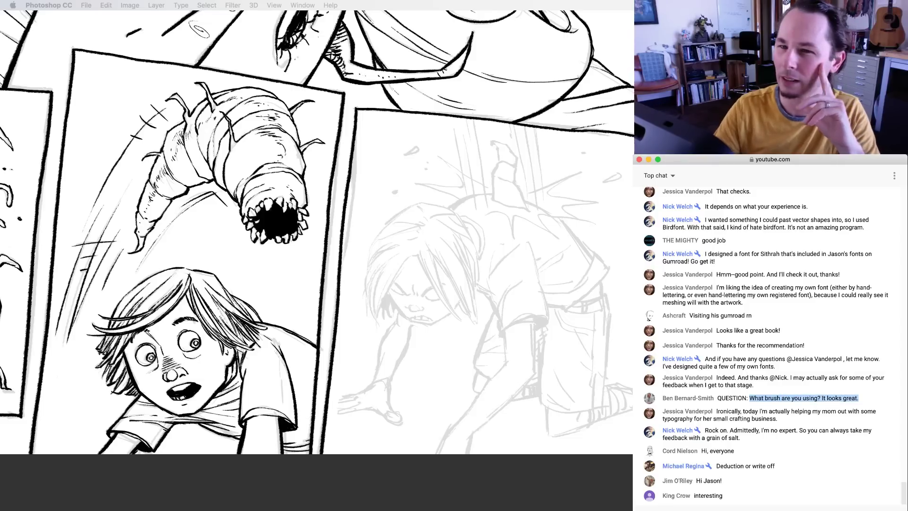
# Return to Photoshop, pick the KFP_RoughLine_001 brush preset and examine its tip shape in the brush settings
pyautogui.click(367, 261)
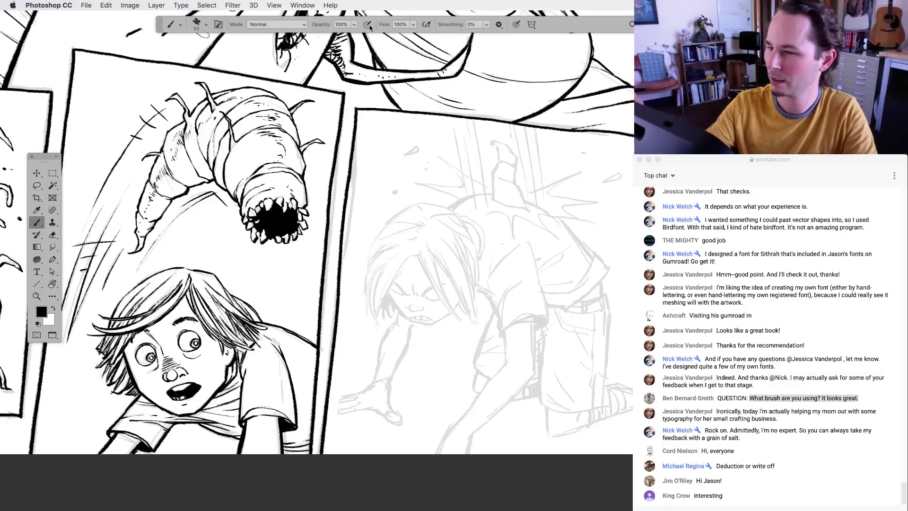
pyautogui.click(206, 24)
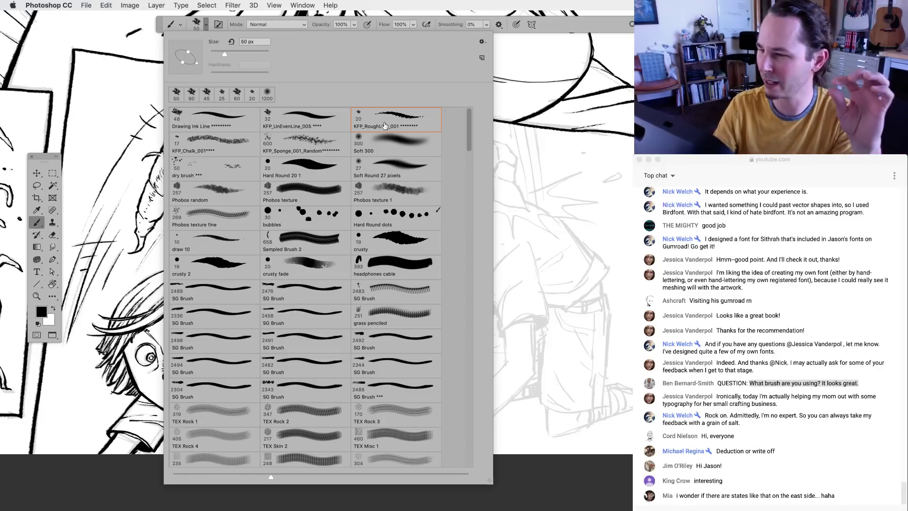
pyautogui.doubleClick(376, 121)
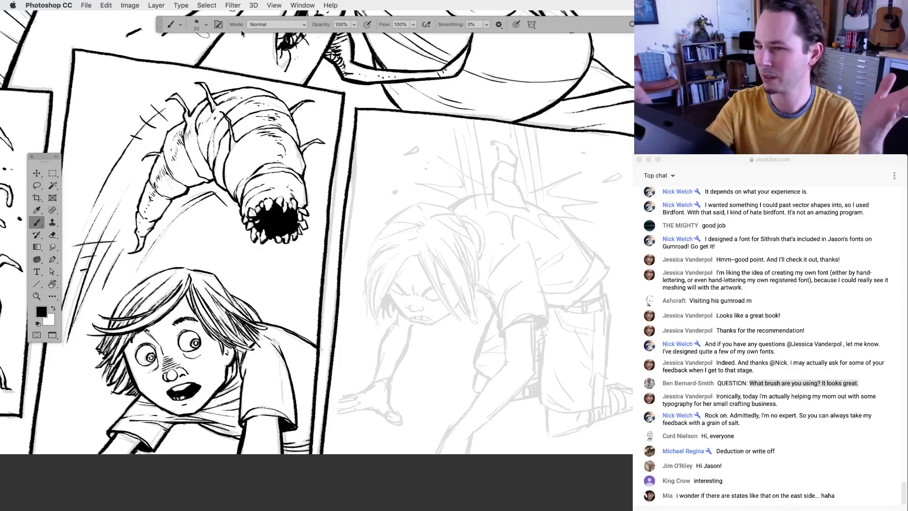
pyautogui.click(207, 25)
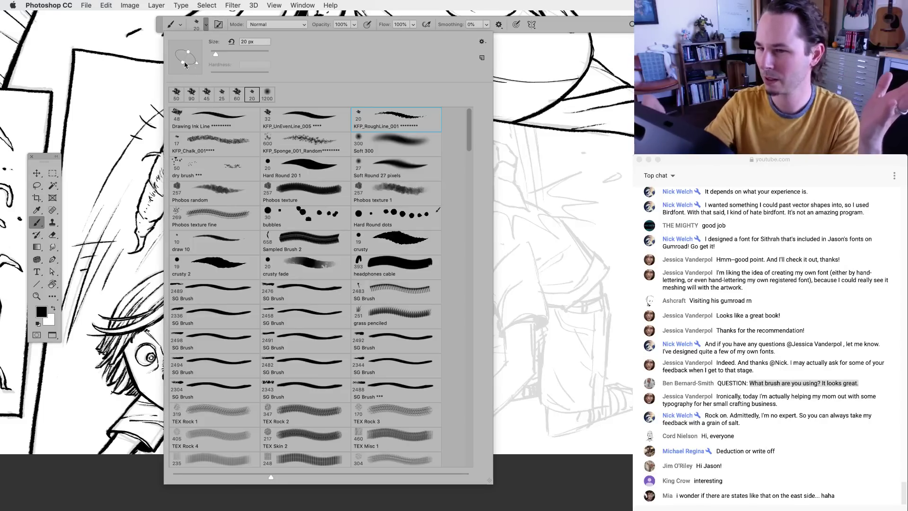
pyautogui.click(218, 25)
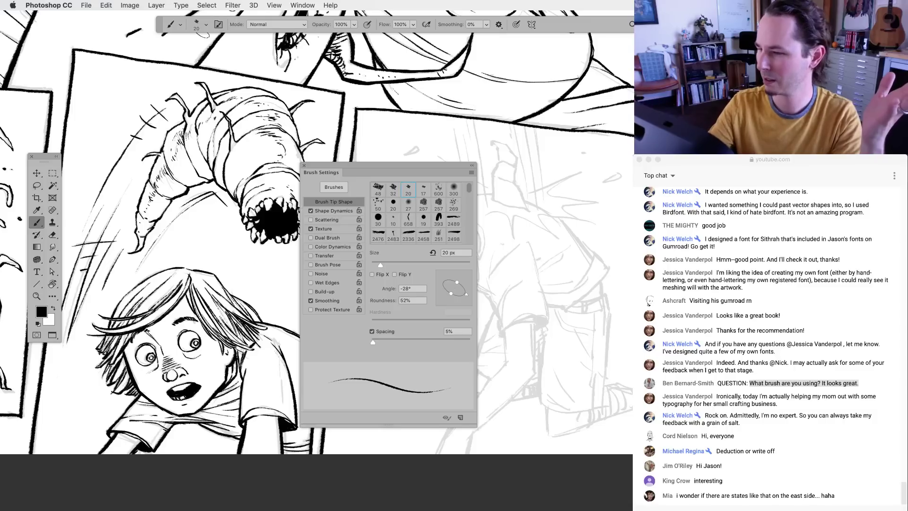
pyautogui.moveTo(426, 165); pyautogui.dragTo(400, 126)
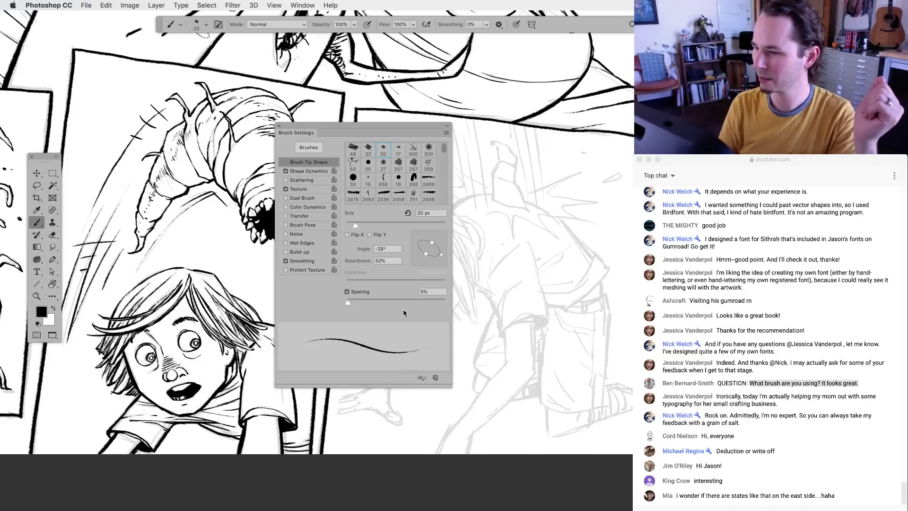
pyautogui.click(279, 127)
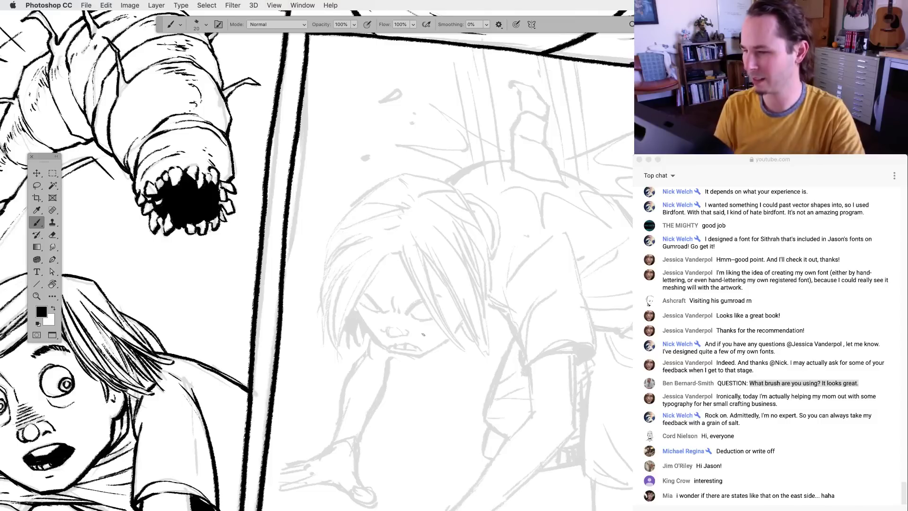
# Ink the crouching child's fringe and side locks with tapering strands that part over the face
pyautogui.scroll(-3, 427, 349)
pyautogui.hscroll(5, 427, 349)
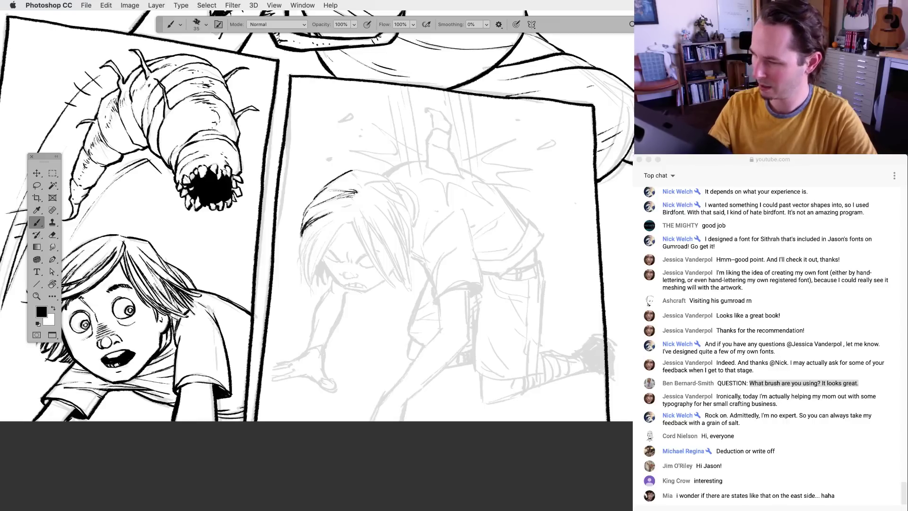
pyautogui.moveTo(310, 222); pyautogui.dragTo(303, 257)
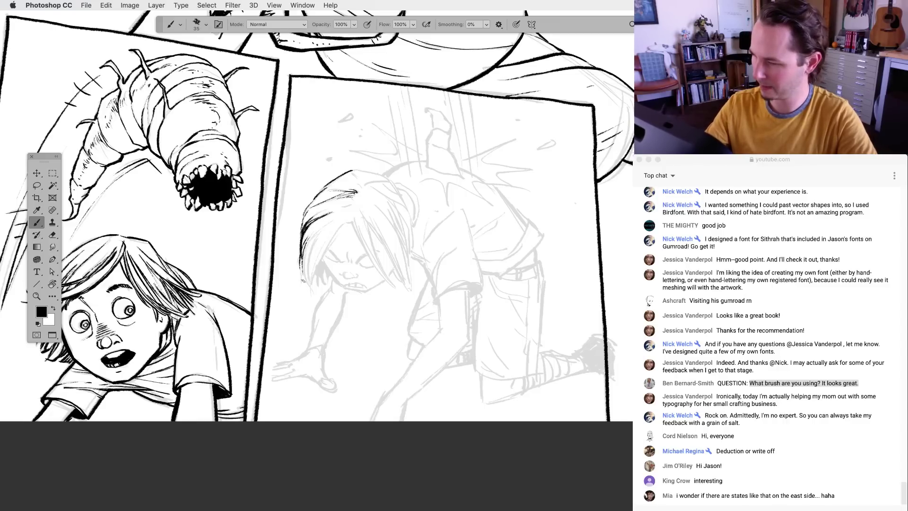
pyautogui.moveTo(331, 221)
pyautogui.mouseDown()
pyautogui.moveTo(301, 260)
pyautogui.moveTo(312, 285)
pyautogui.mouseUp()
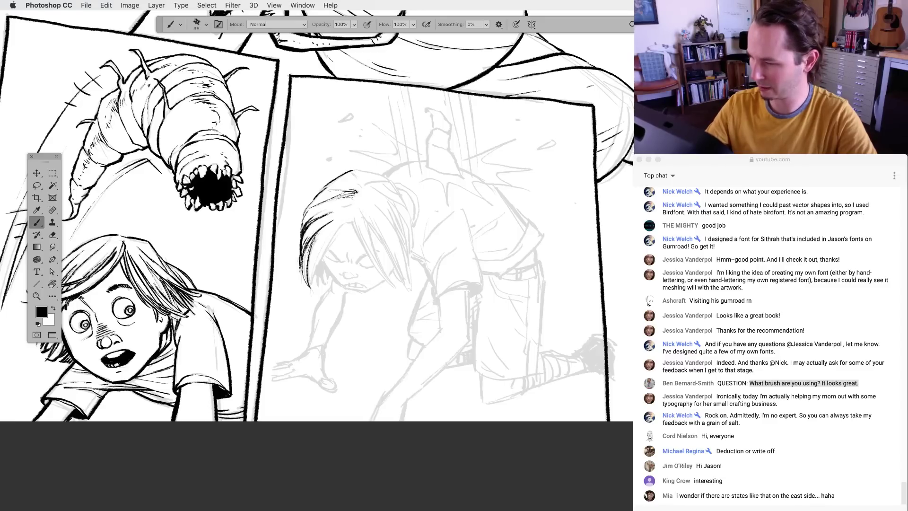
pyautogui.moveTo(344, 226)
pyautogui.mouseDown()
pyautogui.moveTo(314, 271)
pyautogui.moveTo(325, 248)
pyautogui.mouseUp()
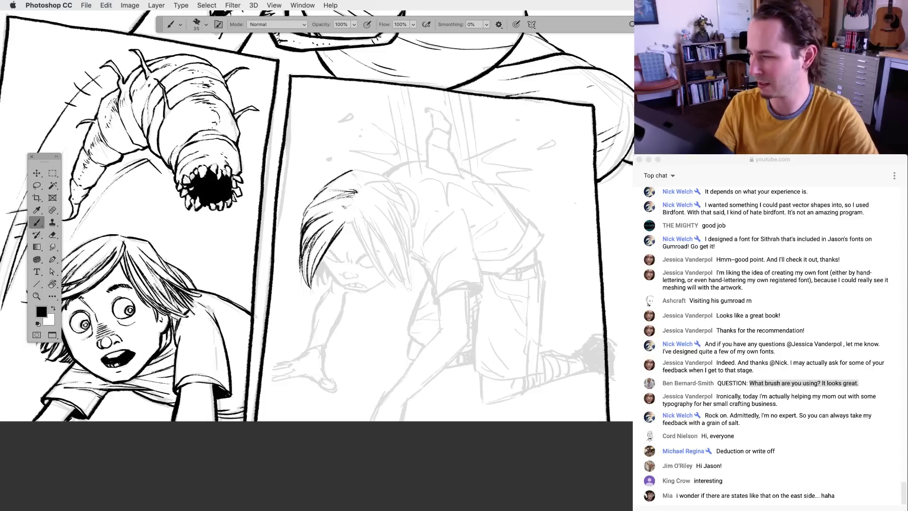
pyautogui.moveTo(351, 222); pyautogui.dragTo(374, 267)
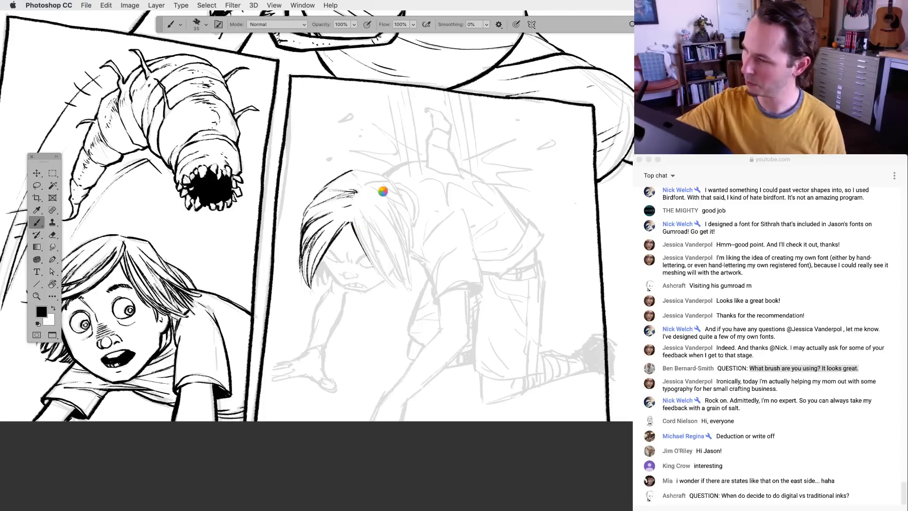
pyautogui.moveTo(356, 215); pyautogui.dragTo(391, 284)
pyautogui.moveTo(353, 211)
pyautogui.mouseDown()
pyautogui.moveTo(365, 252)
pyautogui.moveTo(397, 286)
pyautogui.moveTo(365, 216)
pyautogui.mouseUp()
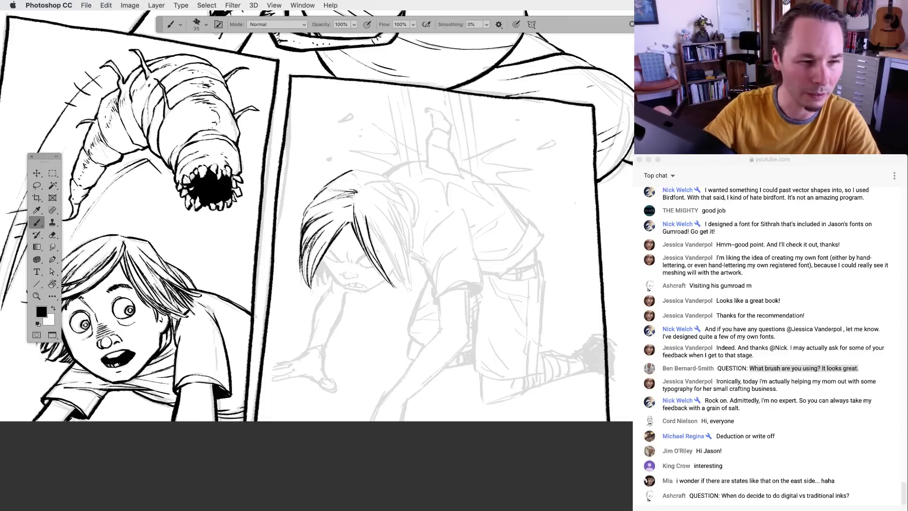
# Switch to the YouTube live chat, highlight the question about digital versus traditional inks, and return to Photoshop
pyautogui.press('Tab')
pyautogui.click(785, 496)
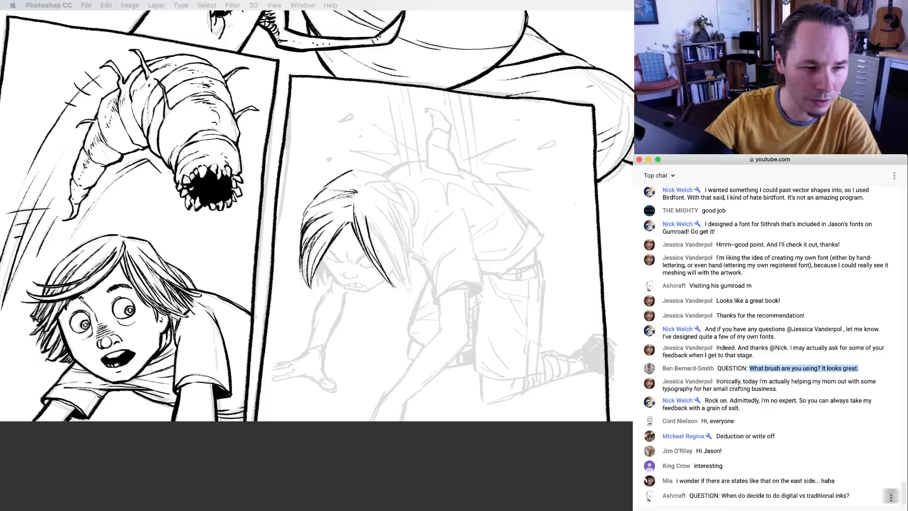
pyautogui.moveTo(721, 496); pyautogui.dragTo(850, 496)
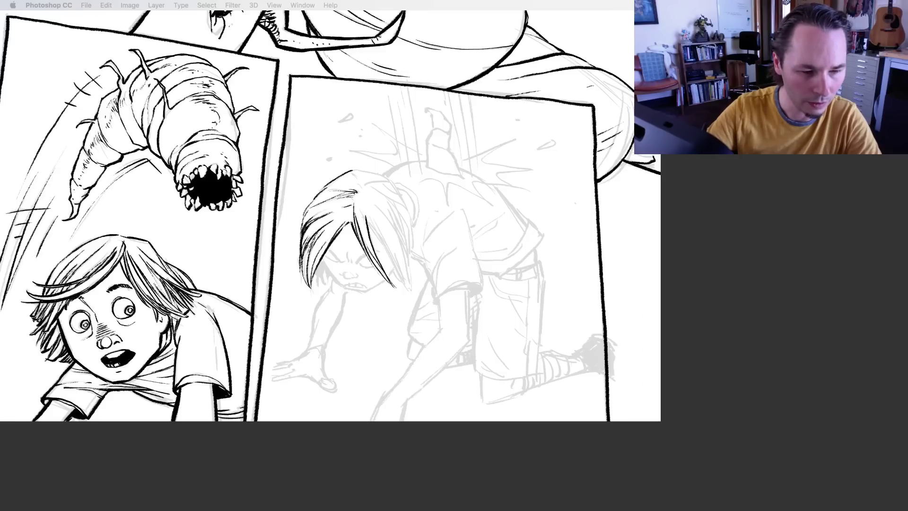
pyautogui.click(392, 321)
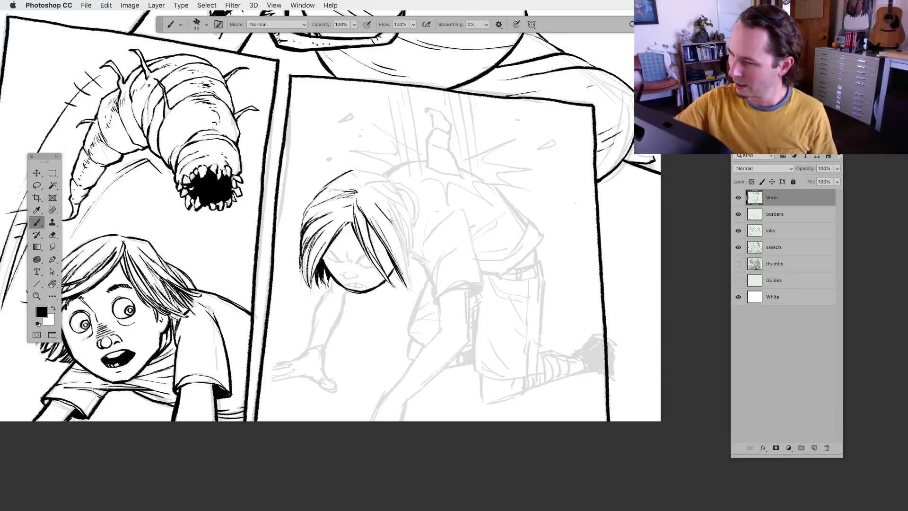
pyautogui.moveTo(388, 218); pyautogui.dragTo(414, 287)
pyautogui.moveTo(400, 249); pyautogui.dragTo(408, 280)
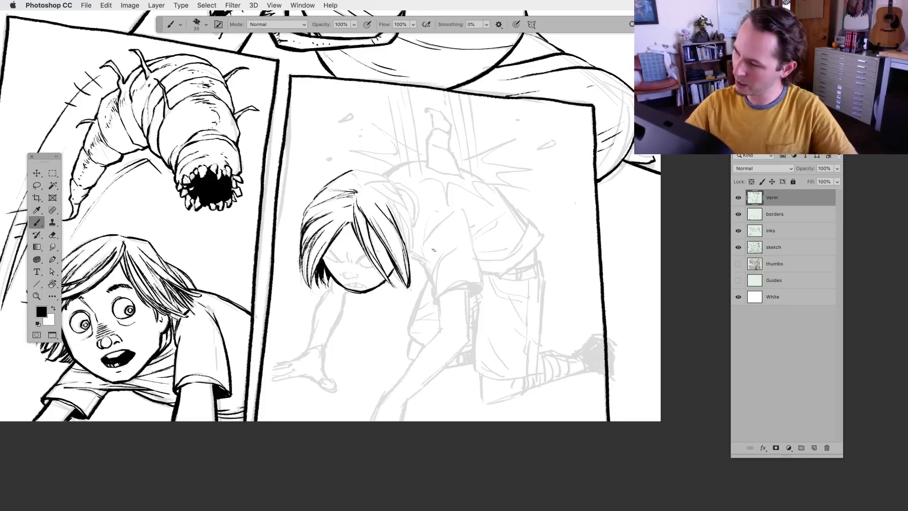
pyautogui.press('super+z')
pyautogui.press('super+z')
pyautogui.press('super+z')
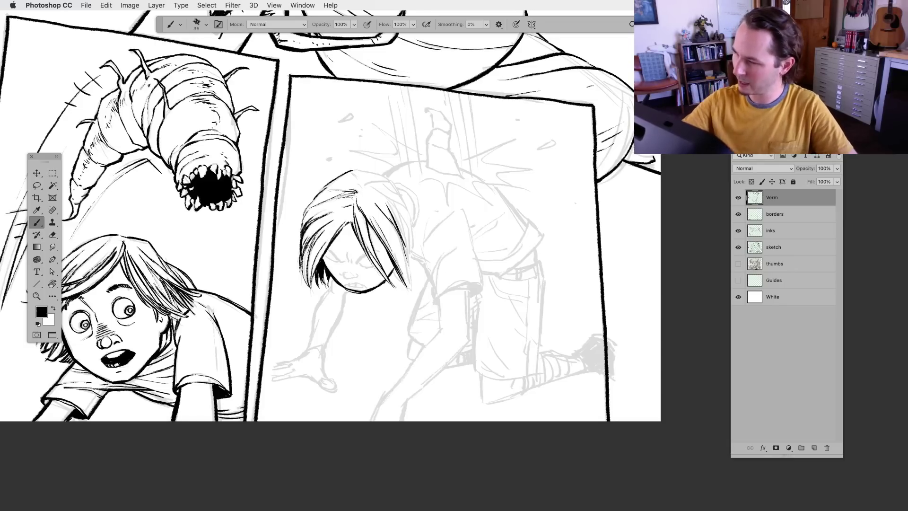
# Ink the long hair strands beside the child's cheek, on the side nearest the shoulder
pyautogui.moveTo(398, 233)
pyautogui.mouseDown()
pyautogui.moveTo(414, 290)
pyautogui.moveTo(392, 282)
pyautogui.mouseUp()
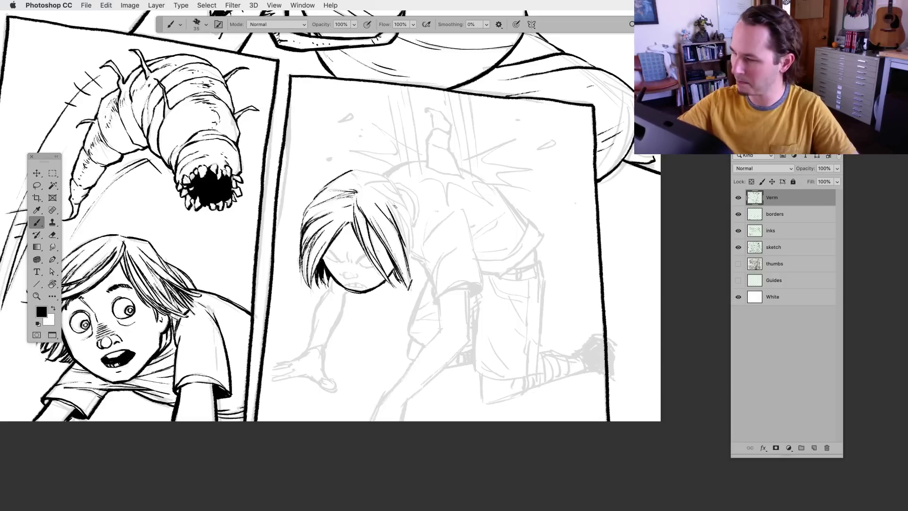
pyautogui.moveTo(390, 201); pyautogui.dragTo(408, 256)
pyautogui.moveTo(399, 221); pyautogui.dragTo(412, 273)
pyautogui.moveTo(385, 197); pyautogui.dragTo(405, 223)
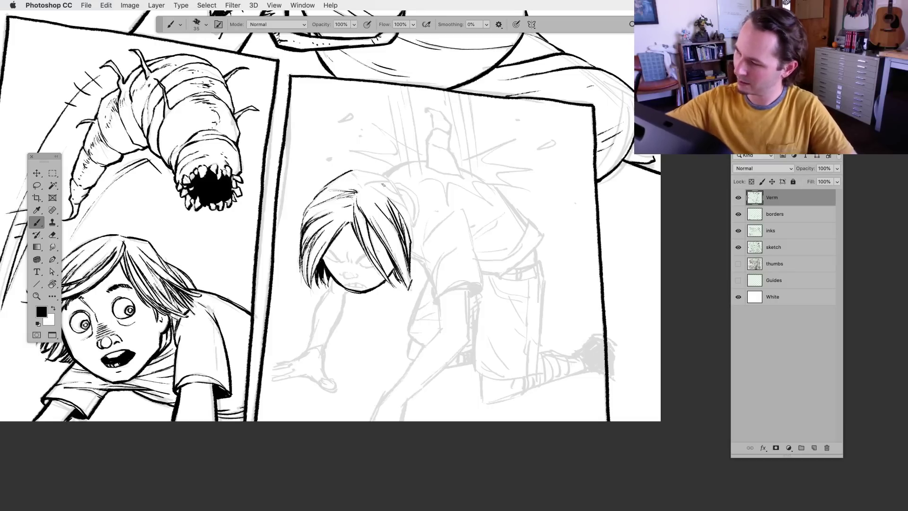
pyautogui.moveTo(371, 186)
pyautogui.mouseDown()
pyautogui.moveTo(410, 211)
pyautogui.moveTo(414, 256)
pyautogui.mouseUp()
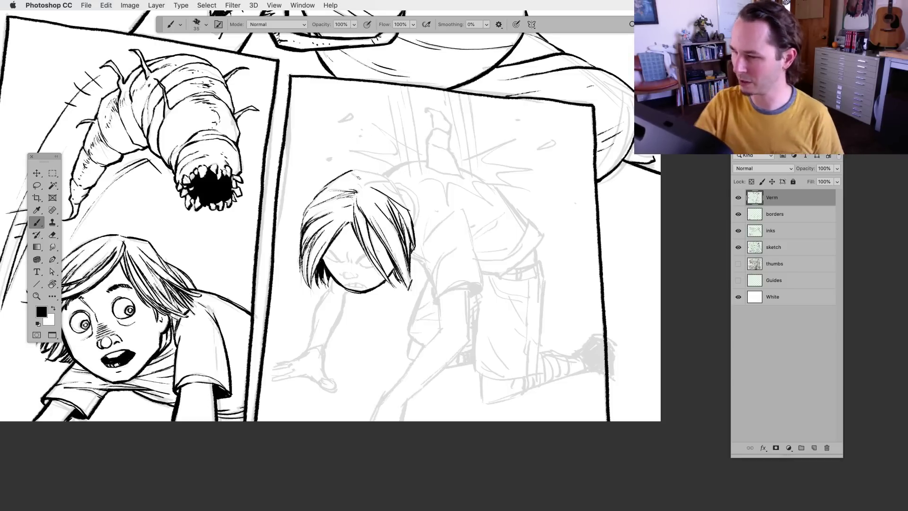
# Ink the contour over the crown of the head and reinforce the outer edges of the hair
pyautogui.moveTo(351, 170)
pyautogui.mouseDown()
pyautogui.moveTo(360, 184)
pyautogui.moveTo(392, 180)
pyautogui.moveTo(384, 177)
pyautogui.moveTo(412, 218)
pyautogui.mouseUp()
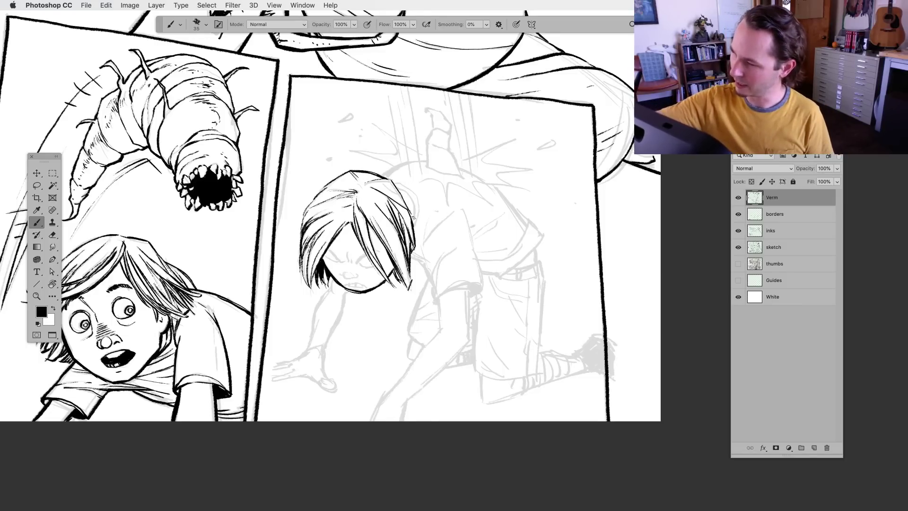
pyautogui.moveTo(379, 183); pyautogui.dragTo(402, 195)
pyautogui.moveTo(386, 182); pyautogui.dragTo(417, 221)
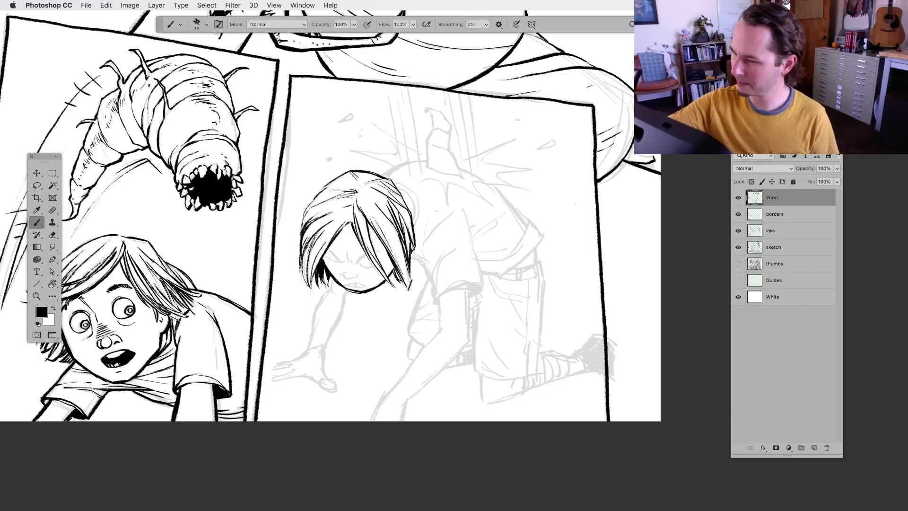
pyautogui.moveTo(390, 177); pyautogui.dragTo(397, 188)
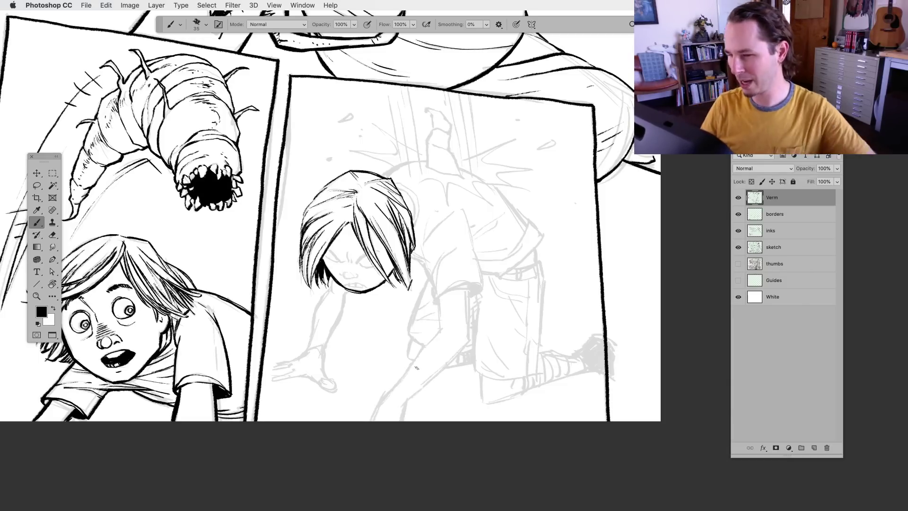
pyautogui.moveTo(308, 211); pyautogui.dragTo(301, 252)
pyautogui.press('l')
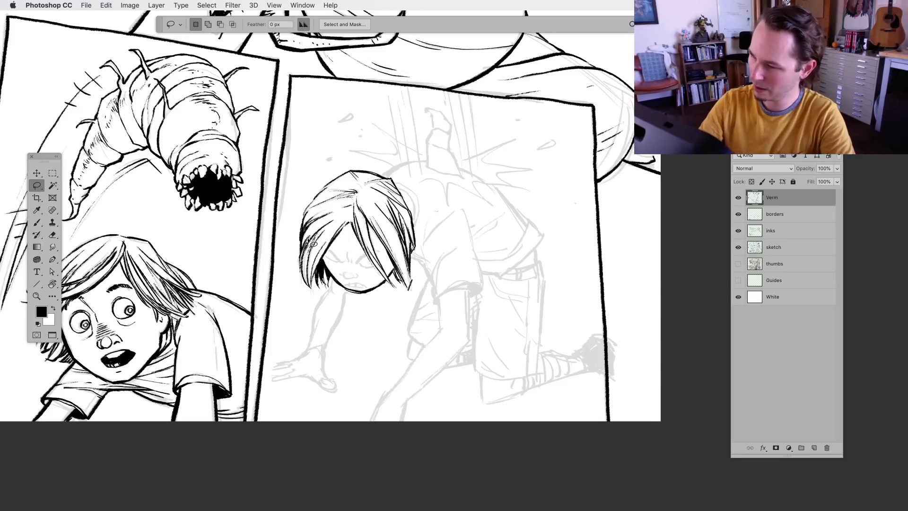
pyautogui.press('b')
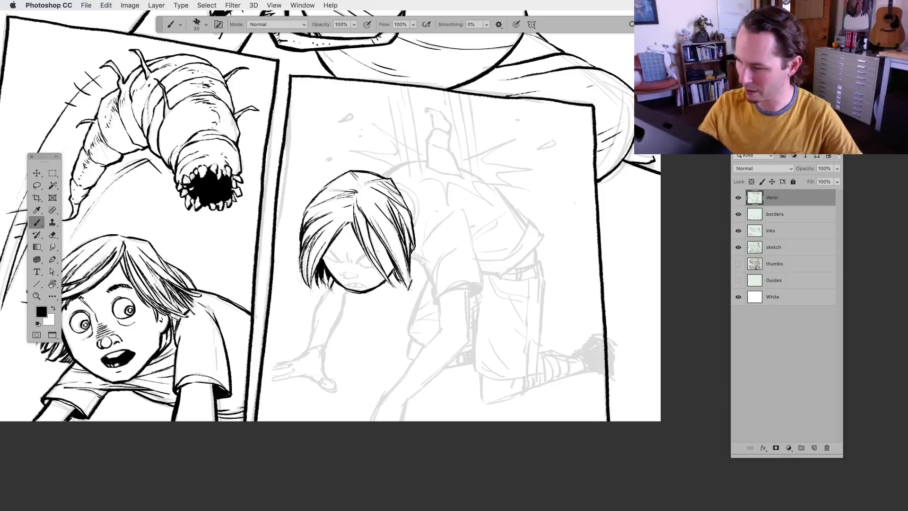
# Ink the child's far arm reaching to the ground, with its splayed hand and fingers
pyautogui.moveTo(330, 291); pyautogui.dragTo(305, 353)
pyautogui.moveTo(316, 321)
pyautogui.mouseDown()
pyautogui.moveTo(304, 355)
pyautogui.moveTo(330, 334)
pyautogui.moveTo(350, 292)
pyautogui.mouseUp()
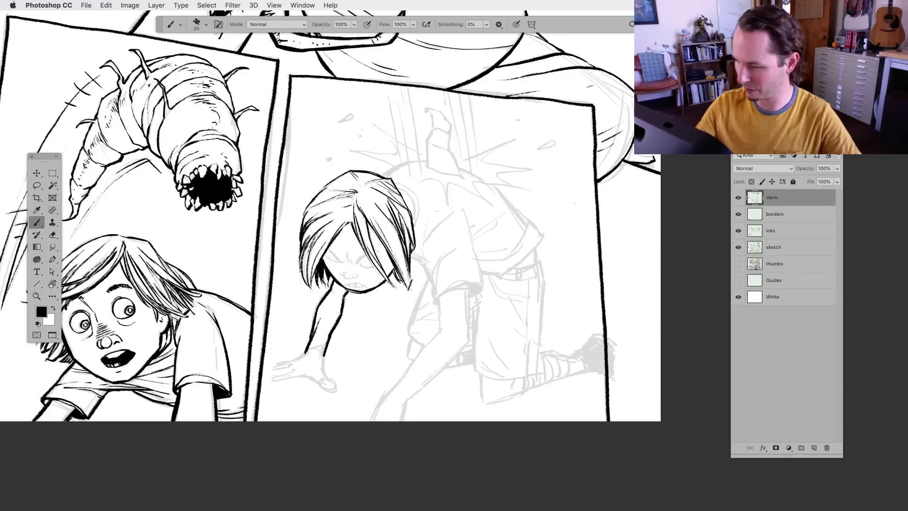
pyautogui.moveTo(389, 377); pyautogui.dragTo(493, 315)
pyautogui.moveTo(411, 289)
pyautogui.mouseDown()
pyautogui.moveTo(367, 303)
pyautogui.moveTo(372, 324)
pyautogui.moveTo(413, 314)
pyautogui.moveTo(445, 326)
pyautogui.moveTo(426, 292)
pyautogui.moveTo(369, 317)
pyautogui.moveTo(385, 308)
pyautogui.moveTo(364, 308)
pyautogui.mouseUp()
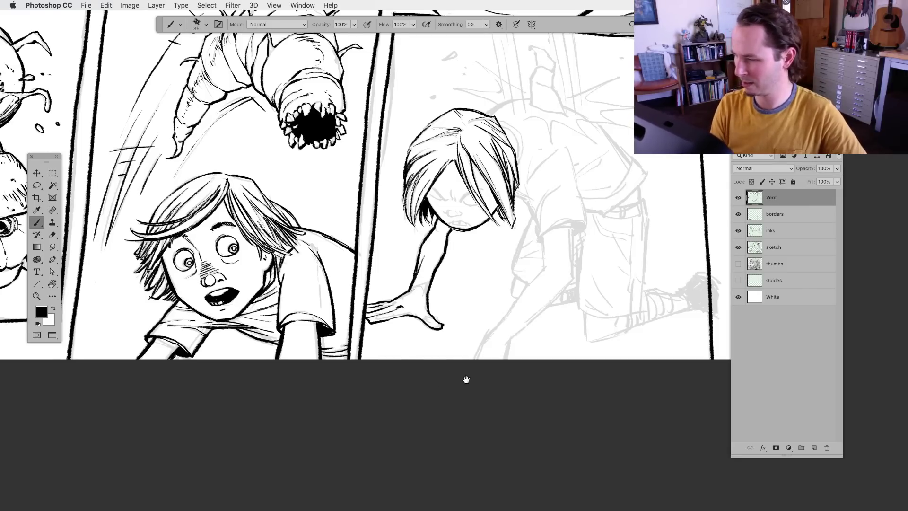
# Ink the child's scowling face with furrowed brows, squeezed eyes, nose and gritted mouth
pyautogui.moveTo(464, 379); pyautogui.dragTo(381, 391)
pyautogui.moveTo(400, 214); pyautogui.dragTo(394, 215)
pyautogui.moveTo(401, 203)
pyautogui.mouseDown()
pyautogui.moveTo(388, 215)
pyautogui.moveTo(395, 208)
pyautogui.mouseUp()
pyautogui.moveTo(401, 204)
pyautogui.mouseDown()
pyautogui.moveTo(391, 213)
pyautogui.moveTo(412, 207)
pyautogui.moveTo(375, 212)
pyautogui.mouseUp()
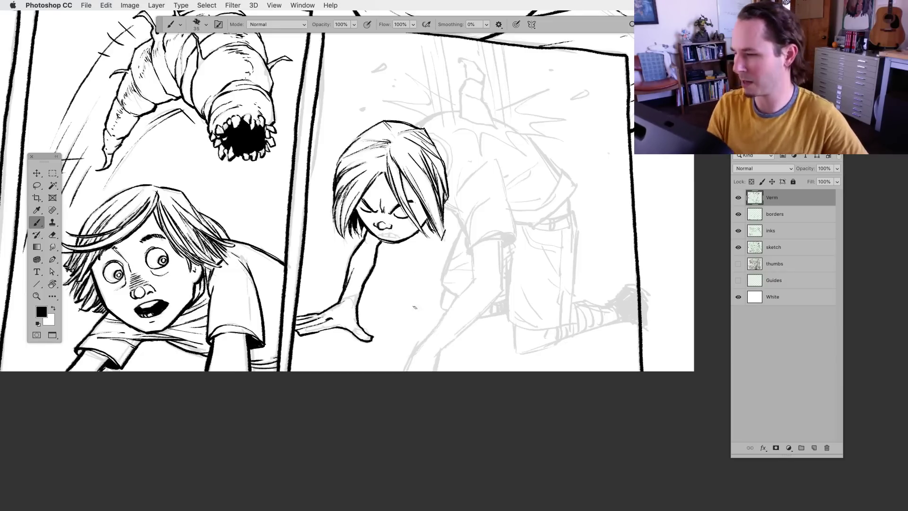
pyautogui.hscroll(-3, 424, 315)
pyautogui.moveTo(421, 239)
pyautogui.mouseDown()
pyautogui.moveTo(441, 243)
pyautogui.moveTo(432, 243)
pyautogui.mouseUp()
pyautogui.hscroll(5, 381, 334)
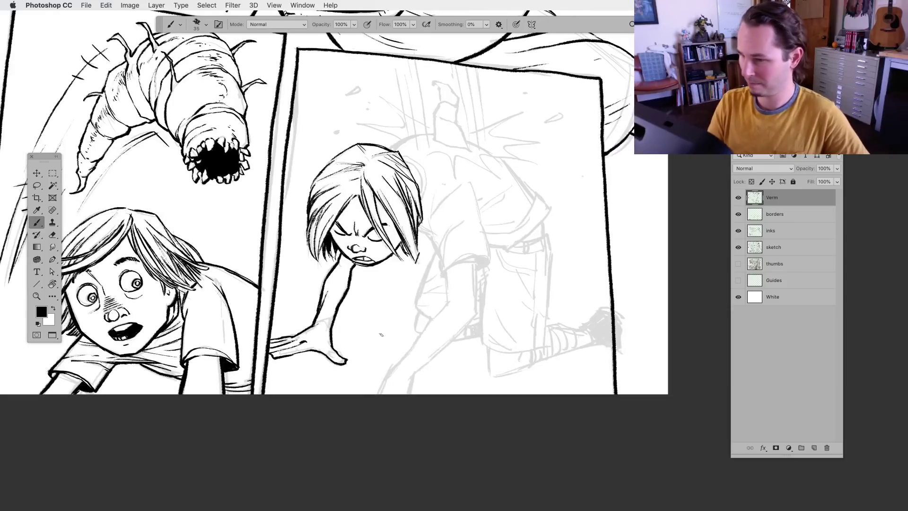
pyautogui.moveTo(330, 332); pyautogui.dragTo(325, 325)
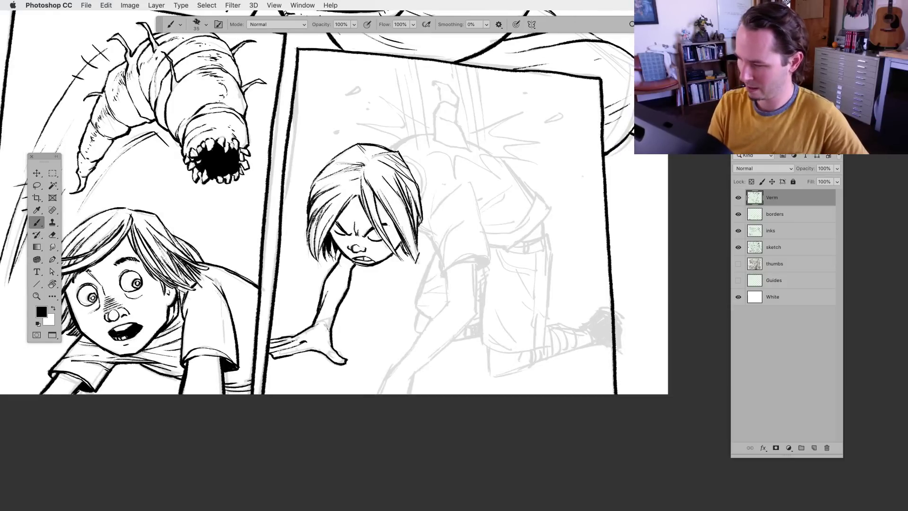
# Ink the near shoulder and short T-shirt sleeve with fold lines, and fill the cuff's underside black
pyautogui.scroll(-1, 414, 351)
pyautogui.hscroll(1, 413, 351)
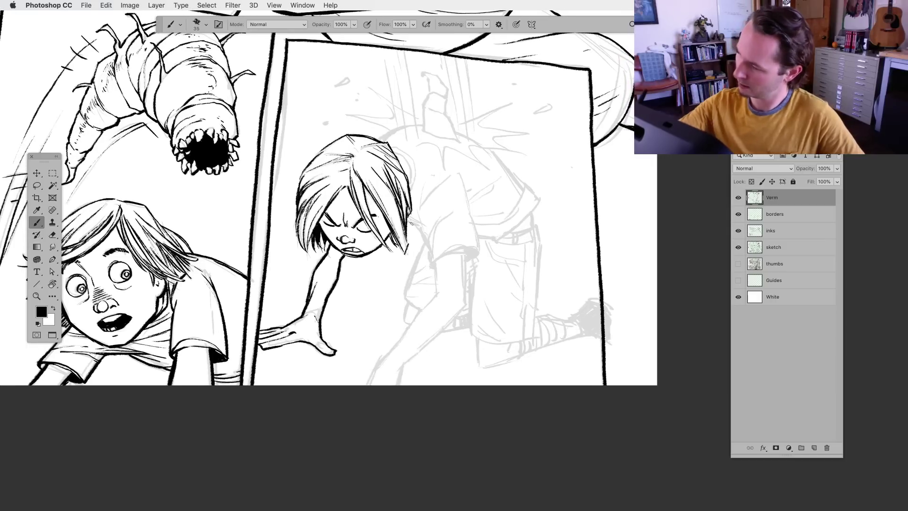
pyautogui.moveTo(409, 222)
pyautogui.mouseDown()
pyautogui.moveTo(430, 242)
pyautogui.moveTo(432, 268)
pyautogui.moveTo(430, 256)
pyautogui.mouseUp()
pyautogui.press('l')
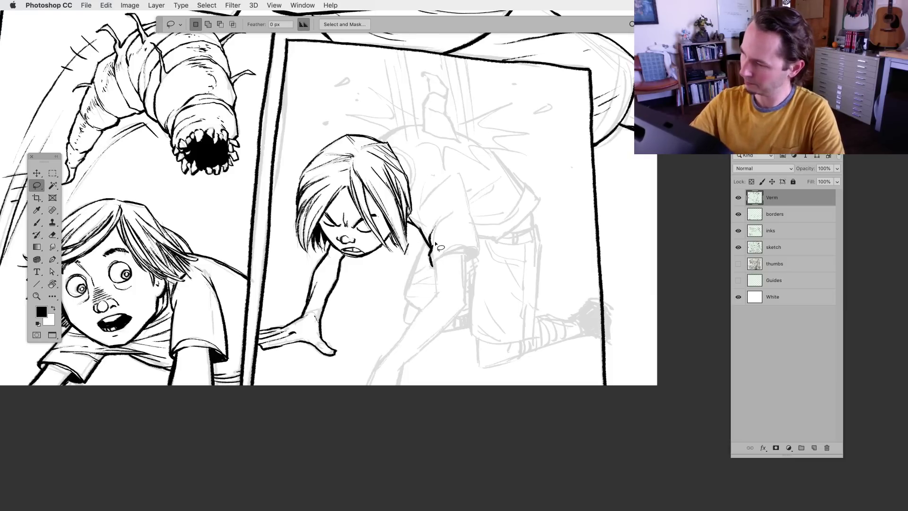
pyautogui.click(37, 222)
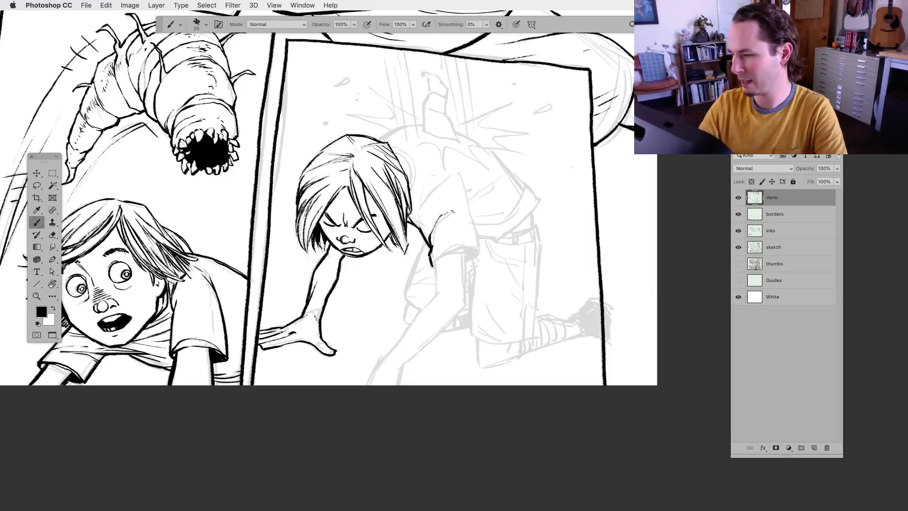
pyautogui.moveTo(451, 212)
pyautogui.mouseDown()
pyautogui.moveTo(431, 250)
pyautogui.moveTo(479, 250)
pyautogui.moveTo(468, 251)
pyautogui.mouseUp()
pyautogui.moveTo(463, 248)
pyautogui.mouseDown()
pyautogui.moveTo(475, 253)
pyautogui.moveTo(468, 263)
pyautogui.moveTo(475, 257)
pyautogui.mouseUp()
pyautogui.moveTo(467, 257); pyautogui.dragTo(480, 255)
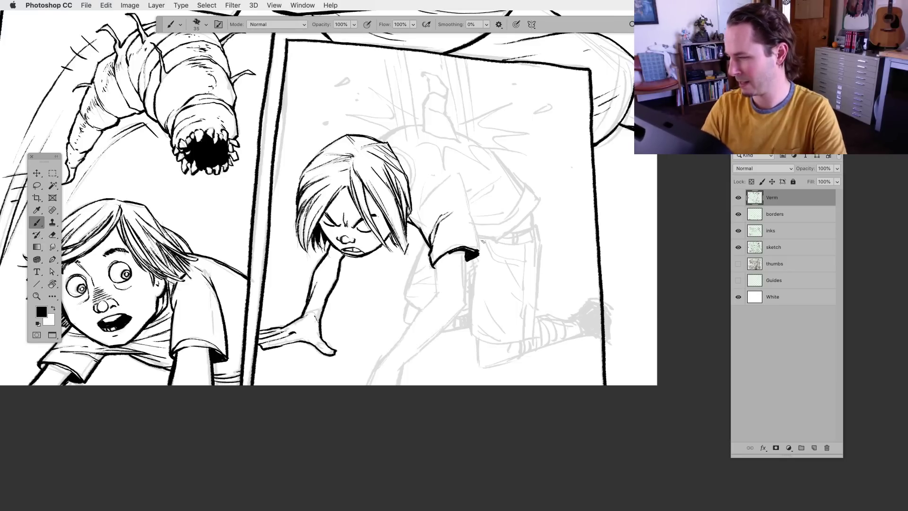
pyautogui.moveTo(460, 175); pyautogui.dragTo(480, 253)
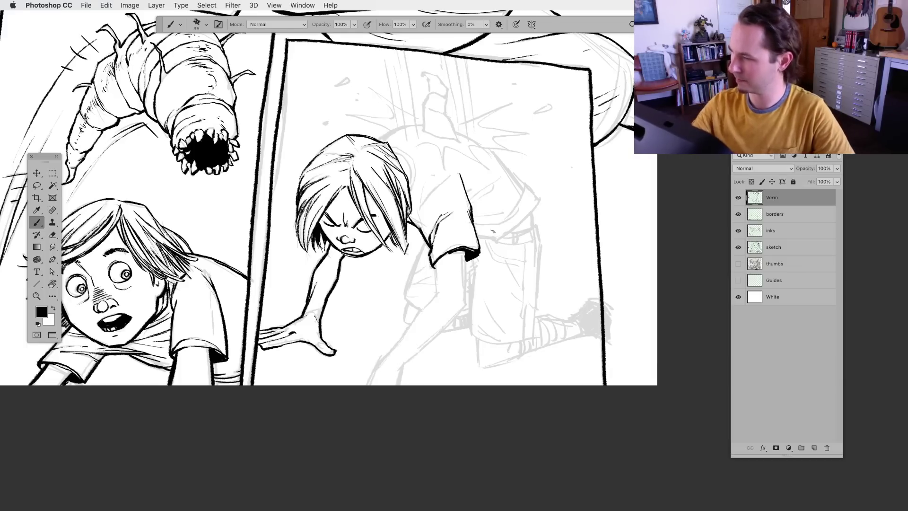
pyautogui.moveTo(418, 227)
pyautogui.mouseDown()
pyautogui.moveTo(417, 210)
pyautogui.moveTo(453, 176)
pyautogui.moveTo(416, 212)
pyautogui.mouseUp()
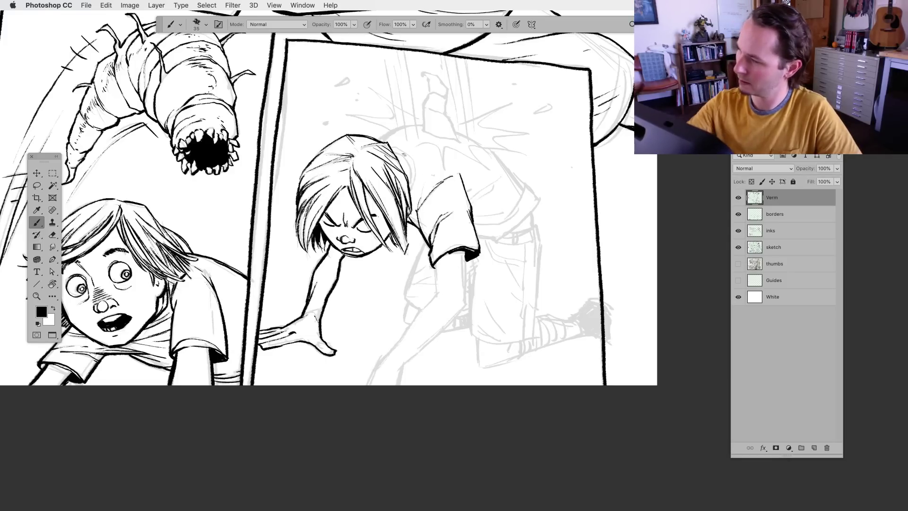
# Ink the tuft of hair at the back of the head and the curve of the upper back
pyautogui.moveTo(395, 151)
pyautogui.mouseDown()
pyautogui.moveTo(411, 193)
pyautogui.moveTo(403, 156)
pyautogui.moveTo(390, 146)
pyautogui.mouseUp()
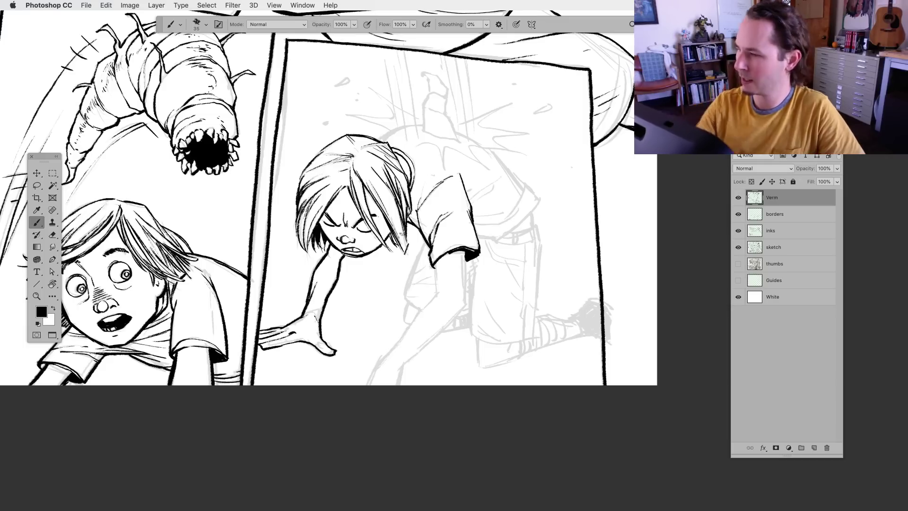
pyautogui.moveTo(408, 283); pyautogui.dragTo(415, 315)
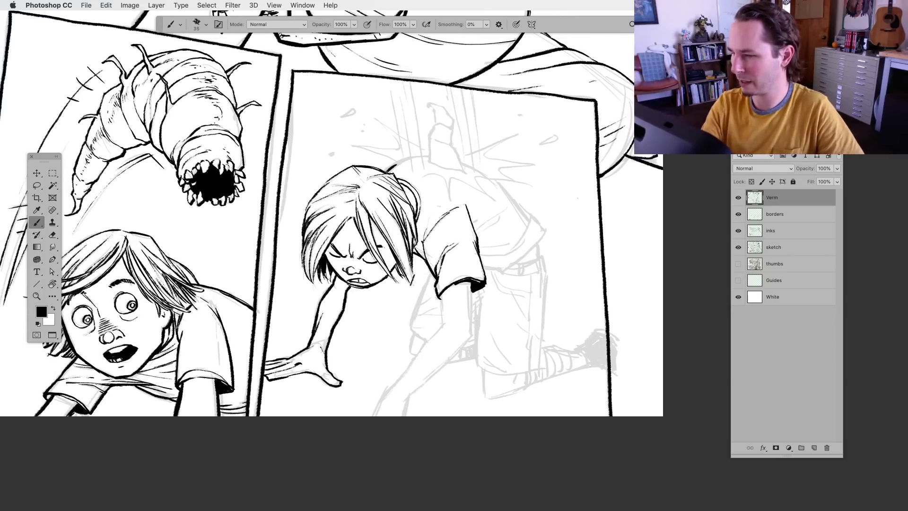
pyautogui.moveTo(385, 173); pyautogui.dragTo(433, 157)
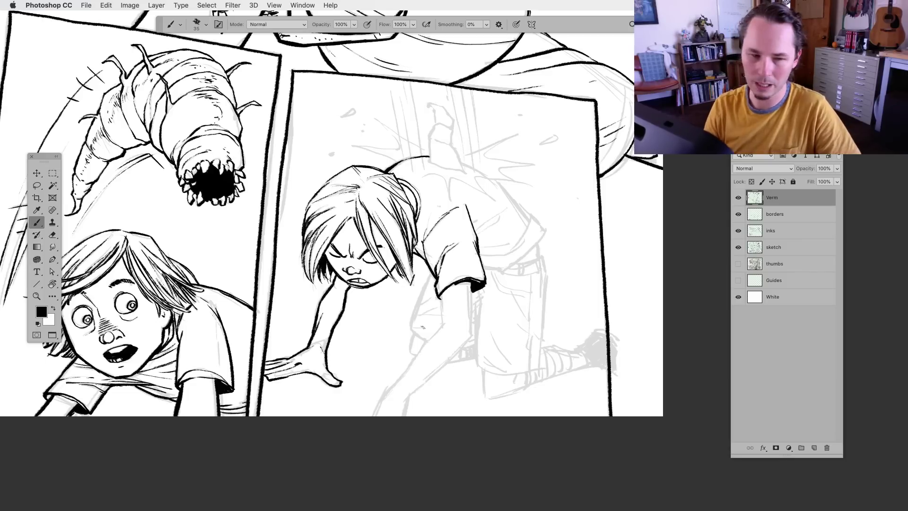
# Ink the segmented, hooked spike rising from the middle of the child's back
pyautogui.moveTo(423, 326); pyautogui.dragTo(387, 341)
pyautogui.moveTo(395, 178)
pyautogui.mouseDown()
pyautogui.moveTo(403, 140)
pyautogui.moveTo(394, 122)
pyautogui.moveTo(407, 120)
pyautogui.moveTo(419, 146)
pyautogui.moveTo(400, 139)
pyautogui.moveTo(411, 141)
pyautogui.moveTo(430, 186)
pyautogui.moveTo(408, 185)
pyautogui.moveTo(429, 182)
pyautogui.mouseUp()
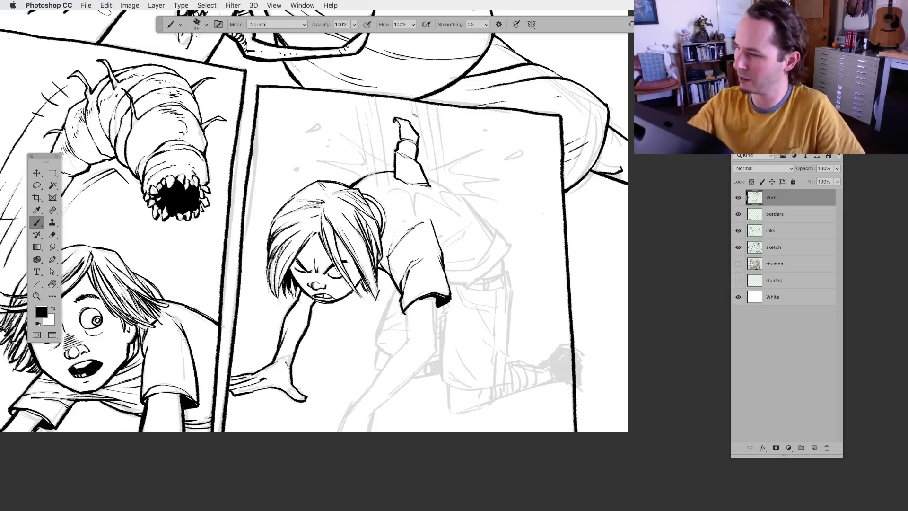
pyautogui.hscroll(-2, 455, 268)
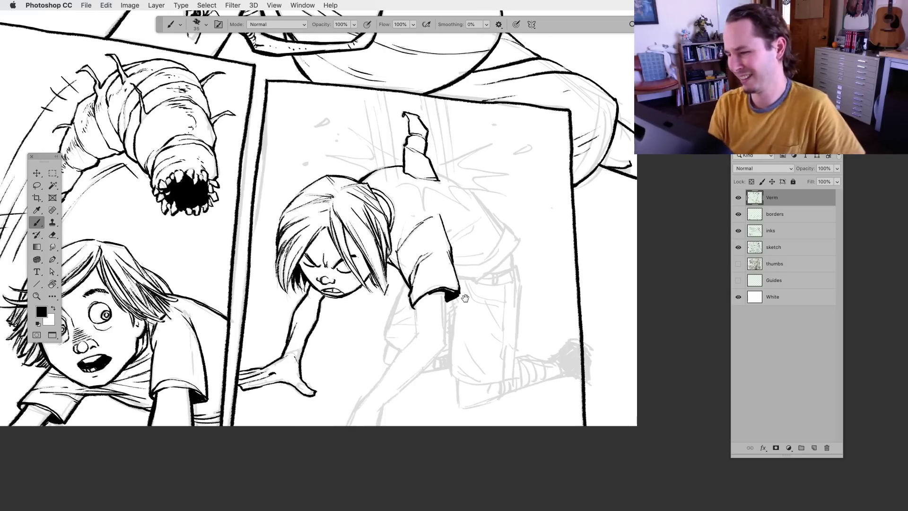
# Ink small debris shards and specks flying on both sides of the spike in the last panel
pyautogui.moveTo(324, 121)
pyautogui.mouseDown()
pyautogui.moveTo(316, 127)
pyautogui.moveTo(331, 122)
pyautogui.mouseUp()
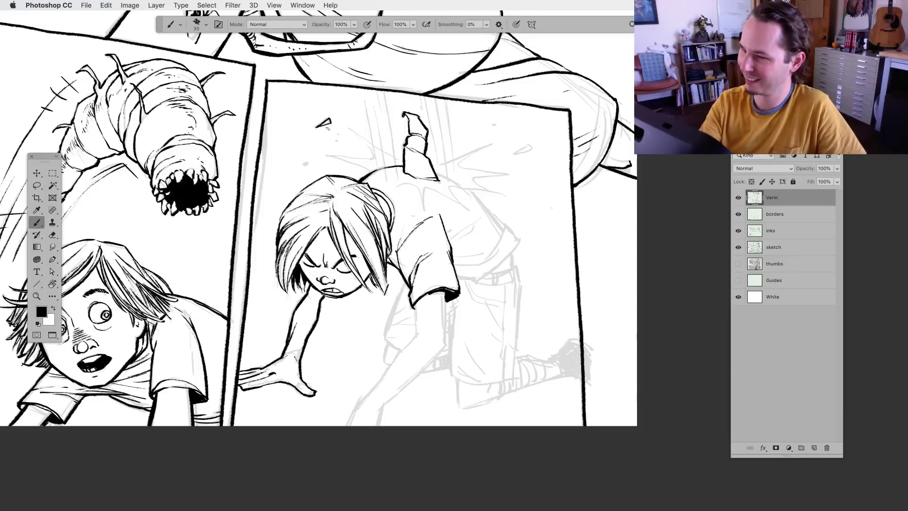
pyautogui.moveTo(307, 162); pyautogui.dragTo(308, 165)
pyautogui.click(338, 141)
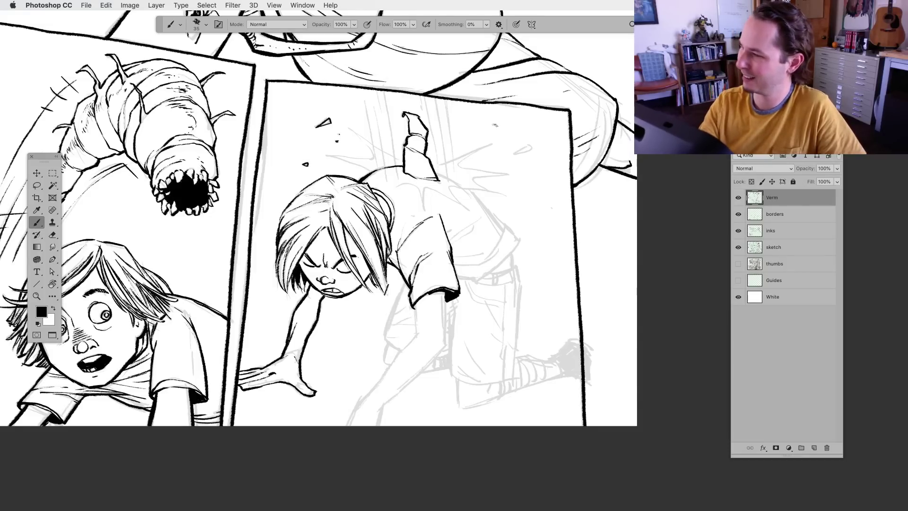
pyautogui.moveTo(496, 125); pyautogui.dragTo(491, 124)
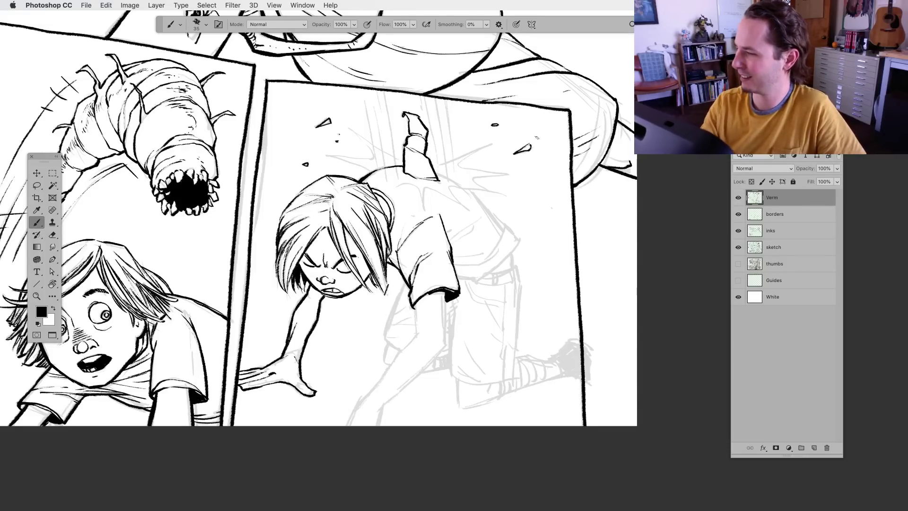
# Ink the child's near arm from the sleeve cuff through the bent elbow down to the panel's lower edge
pyautogui.press('r')
pyautogui.moveTo(539, 310)
pyautogui.mouseDown()
pyautogui.moveTo(445, 420)
pyautogui.moveTo(533, 349)
pyautogui.moveTo(511, 311)
pyautogui.mouseUp()
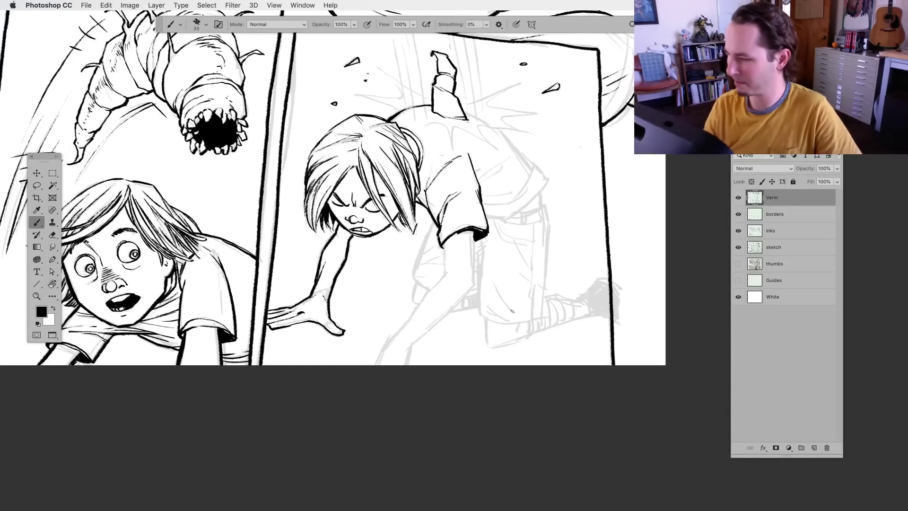
pyautogui.moveTo(442, 244)
pyautogui.mouseDown()
pyautogui.moveTo(448, 272)
pyautogui.moveTo(385, 346)
pyautogui.moveTo(404, 365)
pyautogui.mouseUp()
pyautogui.moveTo(431, 329)
pyautogui.mouseDown()
pyautogui.moveTo(409, 349)
pyautogui.moveTo(426, 331)
pyautogui.mouseUp()
pyautogui.moveTo(463, 298)
pyautogui.mouseDown()
pyautogui.moveTo(436, 323)
pyautogui.moveTo(453, 307)
pyautogui.mouseUp()
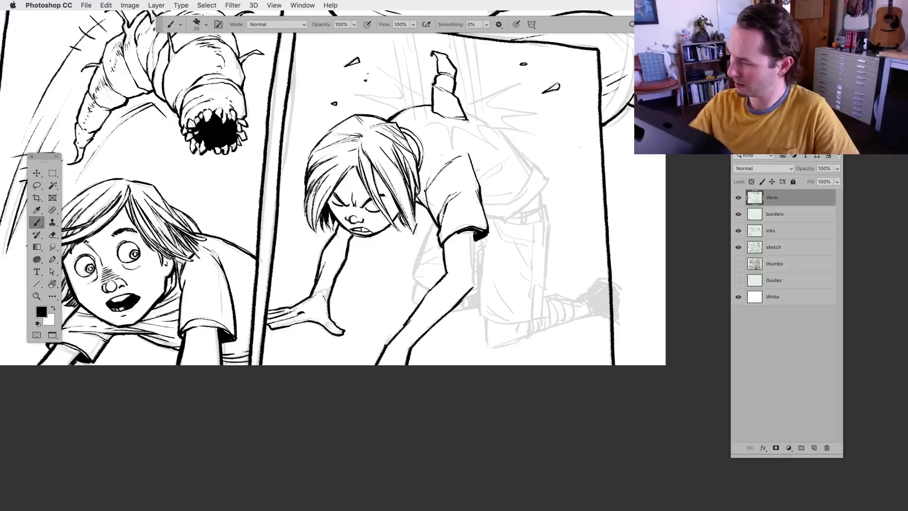
pyautogui.moveTo(475, 232); pyautogui.dragTo(473, 287)
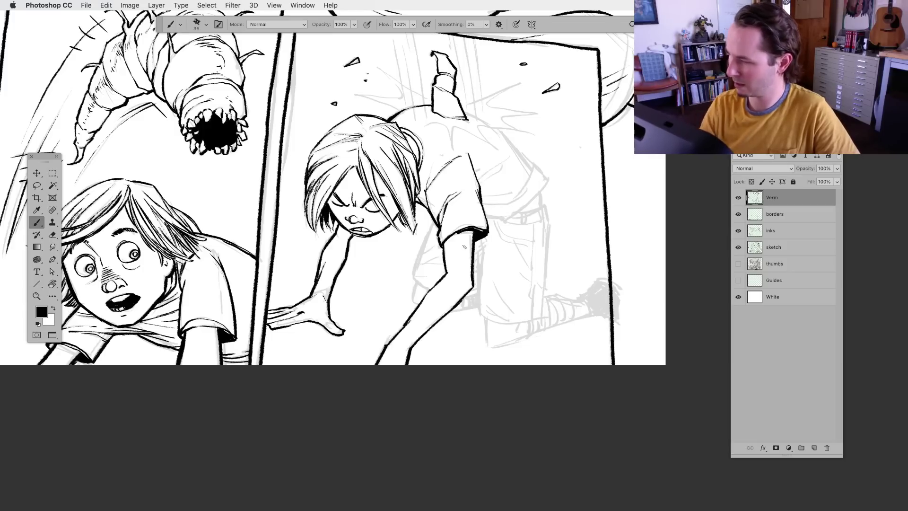
# Ink the far leg of the shorts behind the near arm, with fold lines and the gap beside the arm
pyautogui.moveTo(471, 229)
pyautogui.mouseDown()
pyautogui.moveTo(421, 251)
pyautogui.moveTo(413, 280)
pyautogui.moveTo(430, 290)
pyautogui.moveTo(412, 305)
pyautogui.mouseUp()
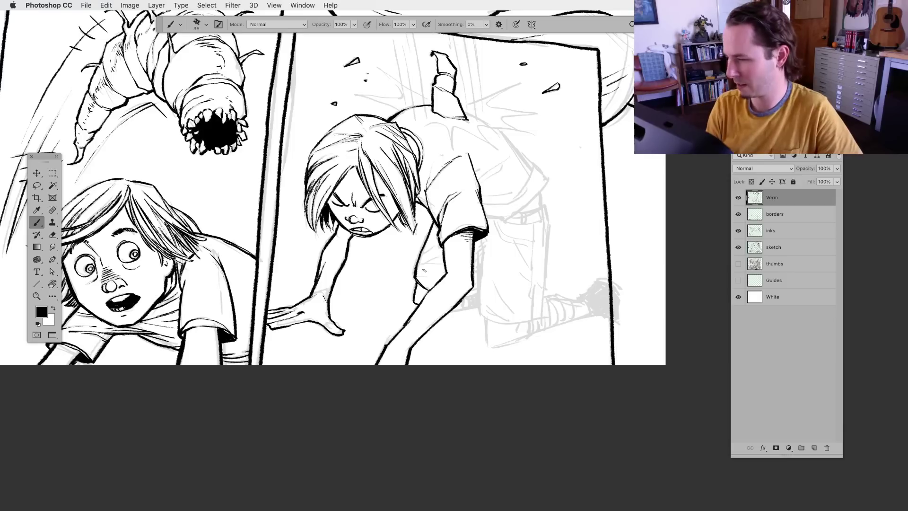
pyautogui.moveTo(444, 263); pyautogui.dragTo(431, 267)
pyautogui.moveTo(441, 256); pyautogui.dragTo(421, 256)
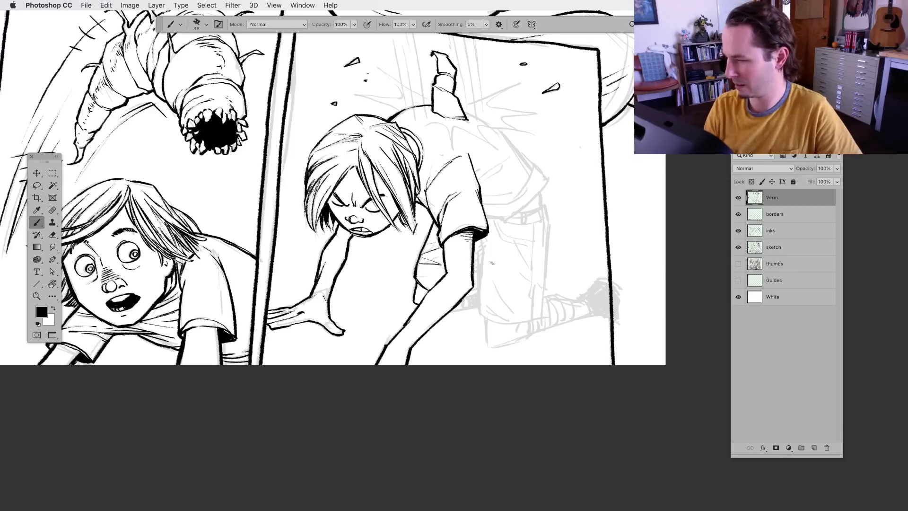
pyautogui.moveTo(480, 250)
pyautogui.mouseDown()
pyautogui.moveTo(480, 314)
pyautogui.moveTo(478, 293)
pyautogui.mouseUp()
pyautogui.moveTo(473, 291)
pyautogui.mouseDown()
pyautogui.moveTo(482, 286)
pyautogui.moveTo(475, 253)
pyautogui.mouseUp()
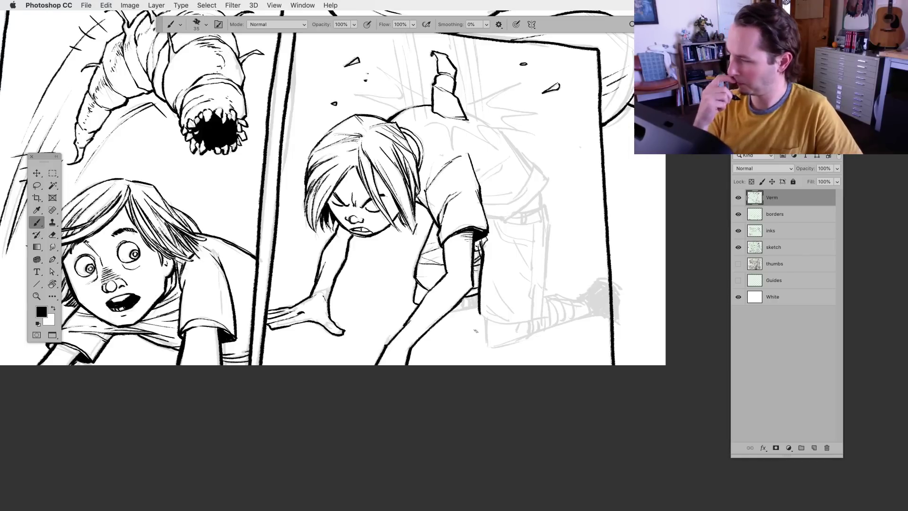
# Ink the near leg of the shorts with its front and back edges, hem, side seam, pocket line and folds
pyautogui.moveTo(494, 291); pyautogui.dragTo(445, 287)
pyautogui.moveTo(445, 216)
pyautogui.mouseDown()
pyautogui.moveTo(464, 239)
pyautogui.moveTo(460, 233)
pyautogui.moveTo(485, 237)
pyautogui.mouseUp()
pyautogui.moveTo(482, 275); pyautogui.dragTo(483, 318)
pyautogui.moveTo(429, 310)
pyautogui.mouseDown()
pyautogui.moveTo(449, 321)
pyautogui.moveTo(484, 316)
pyautogui.mouseUp()
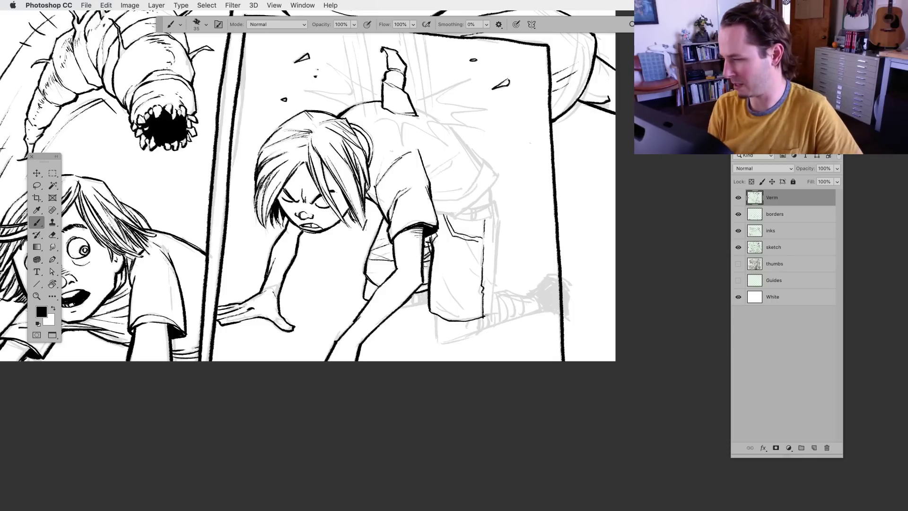
pyautogui.moveTo(494, 203); pyautogui.dragTo(492, 313)
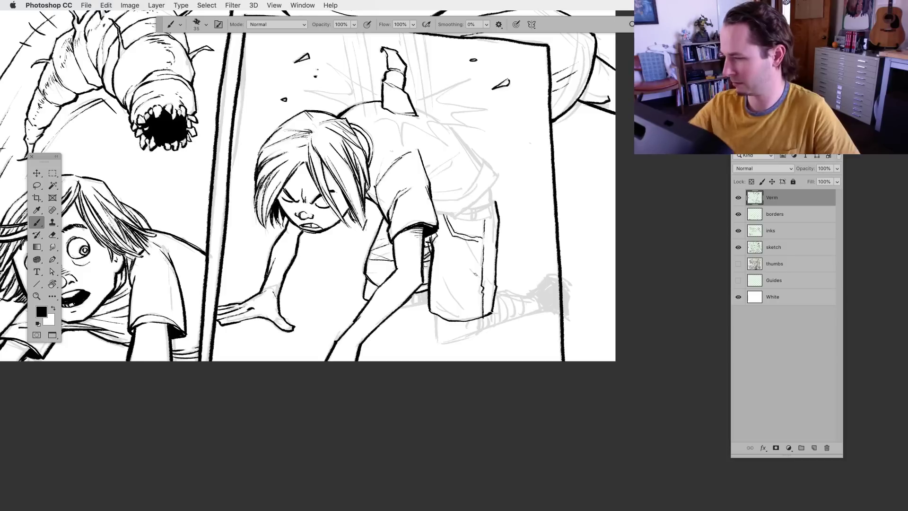
pyautogui.moveTo(469, 268)
pyautogui.mouseDown()
pyautogui.moveTo(495, 284)
pyautogui.moveTo(496, 296)
pyautogui.mouseUp()
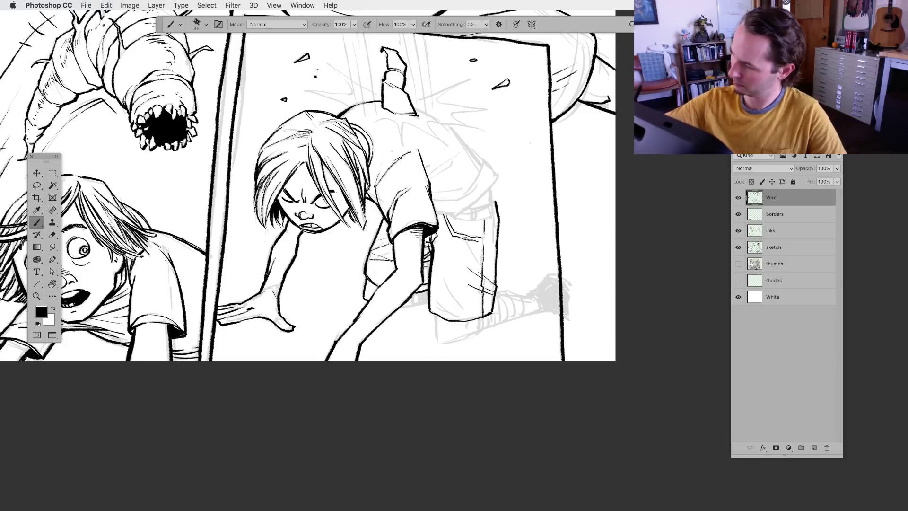
pyautogui.moveTo(464, 238); pyautogui.dragTo(486, 252)
pyautogui.moveTo(467, 250); pyautogui.dragTo(484, 269)
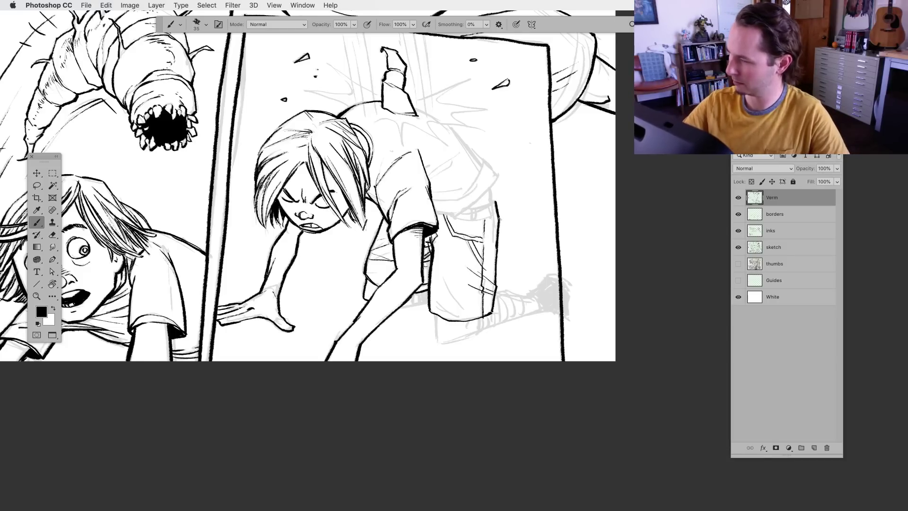
# Ink the waistband and belt loops of the shorts, and add diagonal creases to the near leg
pyautogui.moveTo(497, 218)
pyautogui.mouseDown()
pyautogui.moveTo(492, 226)
pyautogui.moveTo(472, 220)
pyautogui.moveTo(492, 217)
pyautogui.mouseUp()
pyautogui.moveTo(489, 205)
pyautogui.mouseDown()
pyautogui.moveTo(490, 219)
pyautogui.moveTo(495, 205)
pyautogui.mouseUp()
pyautogui.moveTo(495, 205)
pyautogui.mouseDown()
pyautogui.moveTo(492, 218)
pyautogui.moveTo(500, 212)
pyautogui.moveTo(465, 210)
pyautogui.mouseUp()
pyautogui.moveTo(473, 208)
pyautogui.mouseDown()
pyautogui.moveTo(495, 199)
pyautogui.moveTo(474, 215)
pyautogui.mouseUp()
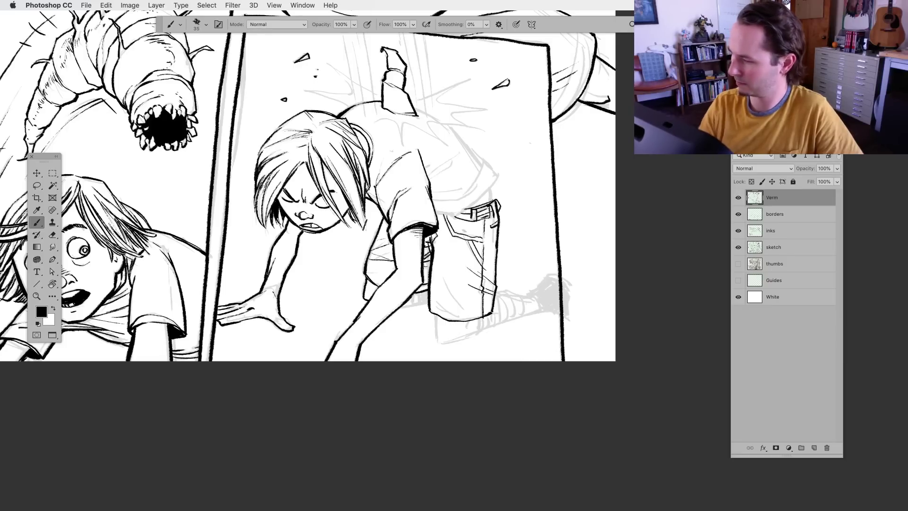
pyautogui.moveTo(434, 260); pyautogui.dragTo(470, 317)
# Ink the near knee and lower leg with its striped sock, plus the far leg's striped sock
pyautogui.moveTo(433, 290)
pyautogui.mouseDown()
pyautogui.moveTo(457, 316)
pyautogui.moveTo(448, 313)
pyautogui.moveTo(439, 343)
pyautogui.moveTo(534, 311)
pyautogui.moveTo(538, 299)
pyautogui.moveTo(496, 292)
pyautogui.moveTo(487, 332)
pyautogui.mouseUp()
pyautogui.moveTo(499, 301)
pyautogui.mouseDown()
pyautogui.moveTo(494, 330)
pyautogui.moveTo(504, 319)
pyautogui.mouseUp()
pyautogui.moveTo(514, 292)
pyautogui.mouseDown()
pyautogui.moveTo(507, 319)
pyautogui.moveTo(519, 312)
pyautogui.mouseUp()
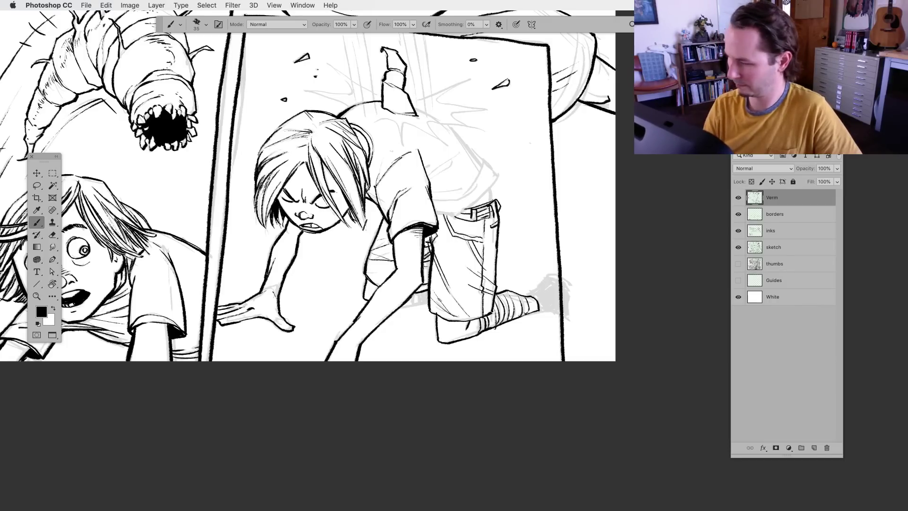
pyautogui.moveTo(414, 291); pyautogui.dragTo(411, 306)
pyautogui.moveTo(420, 292); pyautogui.dragTo(420, 304)
pyautogui.moveTo(428, 292)
pyautogui.mouseDown()
pyautogui.moveTo(424, 303)
pyautogui.moveTo(400, 309)
pyautogui.mouseUp()
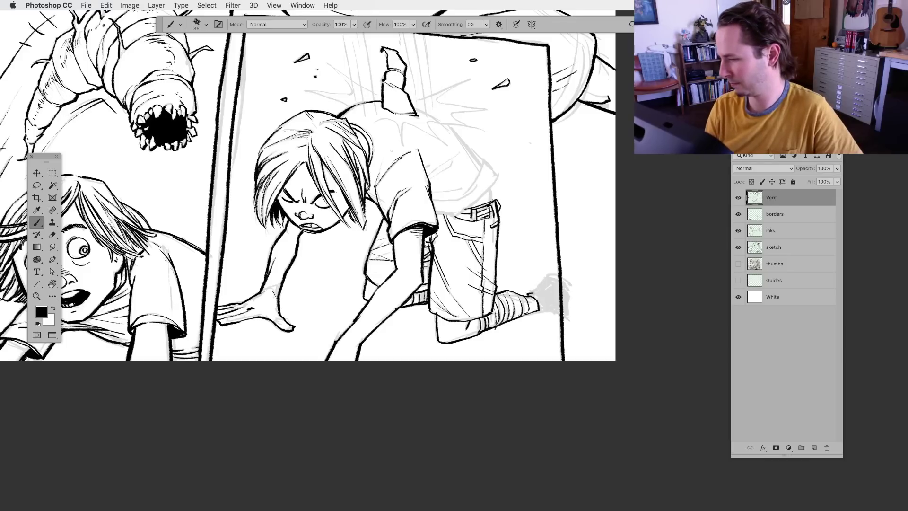
# Ink the near foot's outline up to the panel border and strengthen the stripes on the near sock
pyautogui.moveTo(532, 295); pyautogui.dragTo(558, 274)
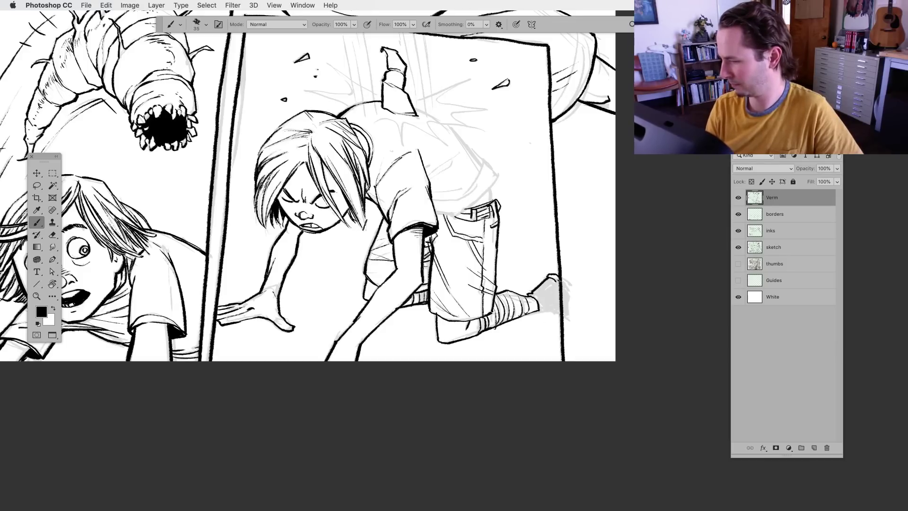
pyautogui.moveTo(534, 311); pyautogui.dragTo(562, 312)
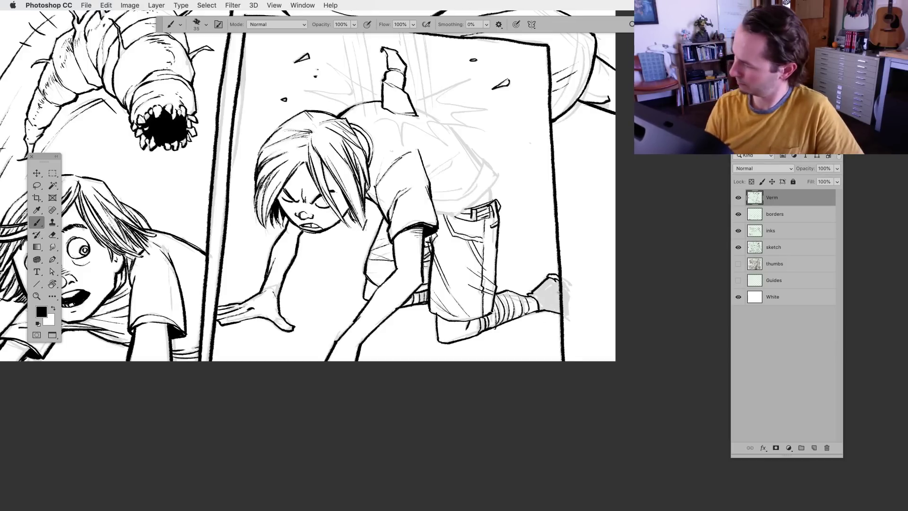
pyautogui.hscroll(2, 308, 185)
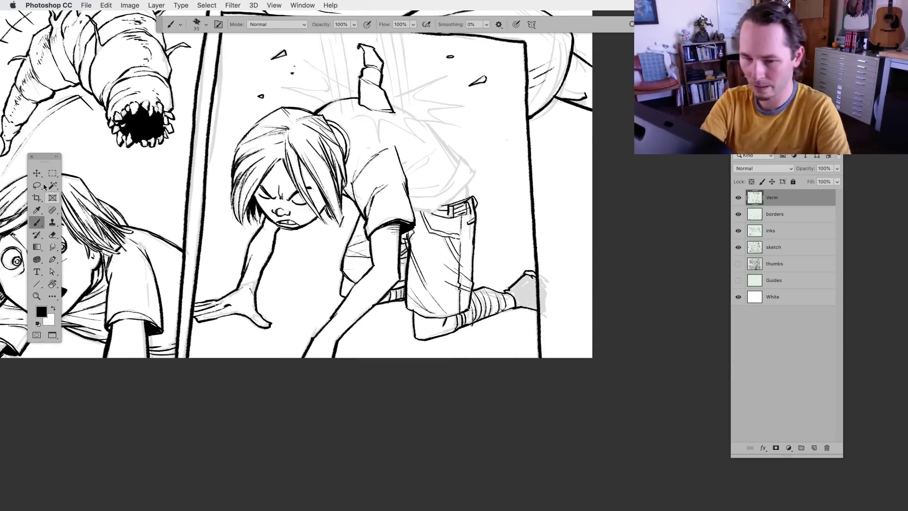
pyautogui.click(41, 186)
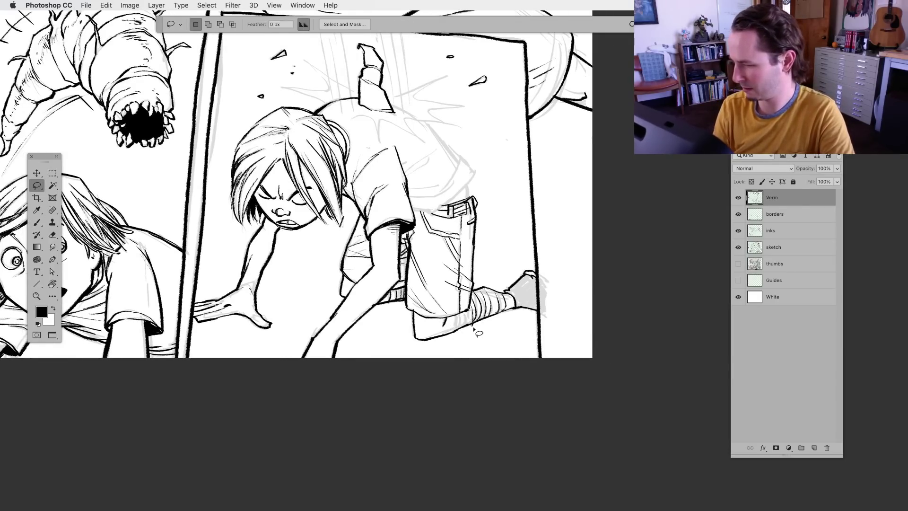
pyautogui.press('b')
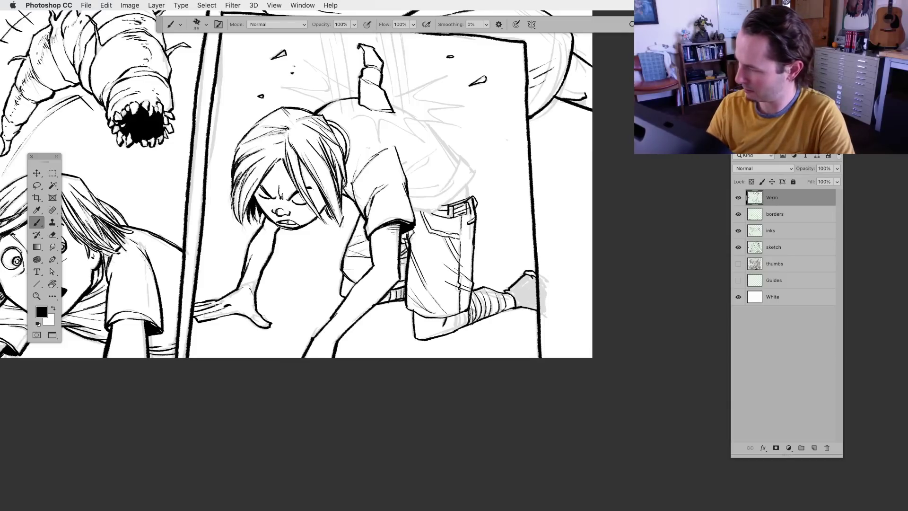
pyautogui.moveTo(472, 306); pyautogui.dragTo(474, 321)
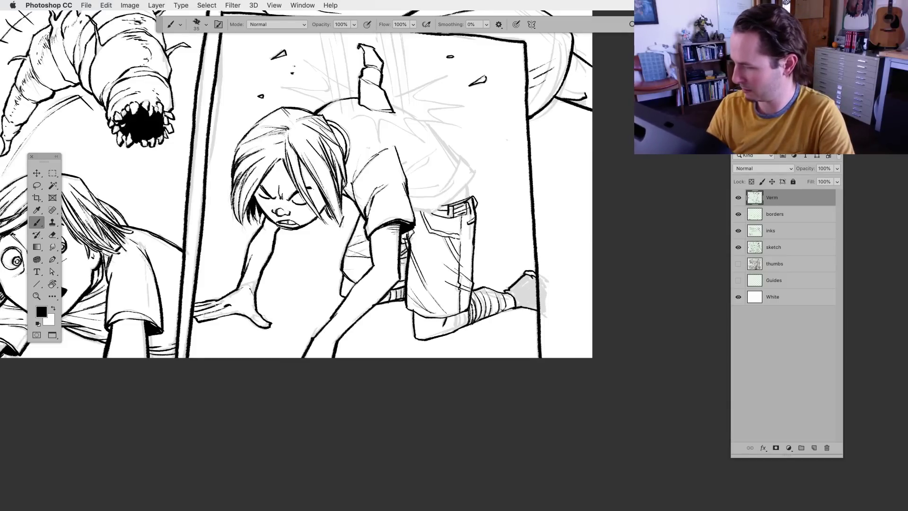
pyautogui.moveTo(482, 290)
pyautogui.mouseDown()
pyautogui.moveTo(472, 303)
pyautogui.moveTo(492, 314)
pyautogui.moveTo(505, 307)
pyautogui.mouseUp()
# Ink the T-shirt's hem above the waistband, the lower back contour and the shirt's fold lines
pyautogui.scroll(2, 478, 364)
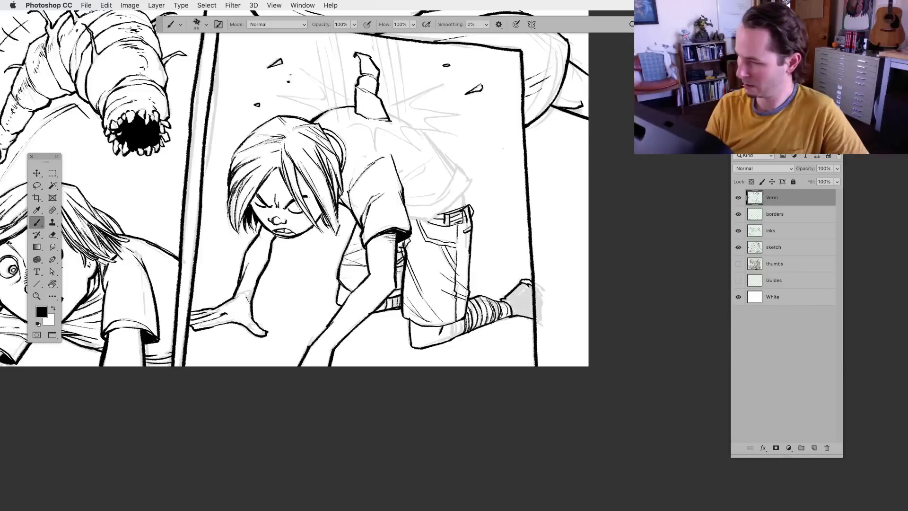
pyautogui.moveTo(428, 222); pyautogui.dragTo(474, 178)
pyautogui.moveTo(436, 219); pyautogui.dragTo(407, 220)
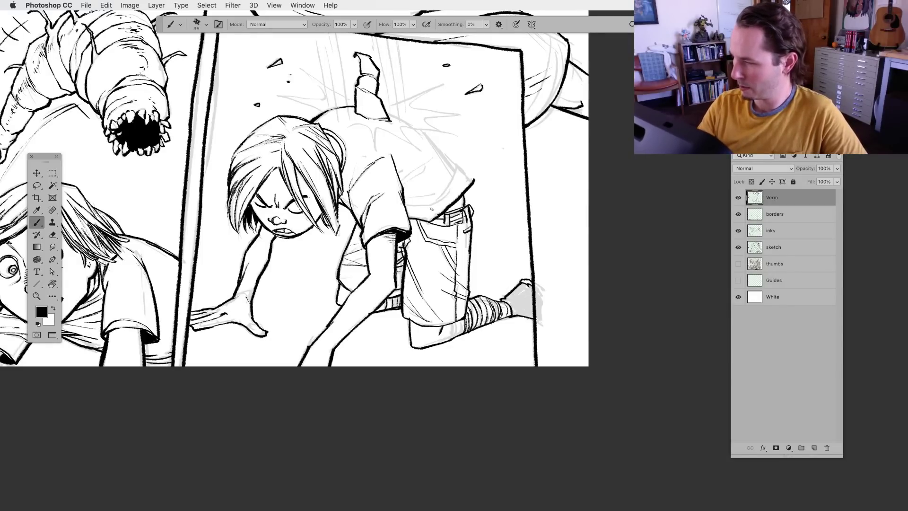
pyautogui.moveTo(493, 335)
pyautogui.mouseDown()
pyautogui.moveTo(359, 377)
pyautogui.moveTo(356, 349)
pyautogui.moveTo(450, 332)
pyautogui.moveTo(363, 355)
pyautogui.moveTo(424, 262)
pyautogui.mouseUp()
pyautogui.moveTo(401, 220)
pyautogui.mouseDown()
pyautogui.moveTo(418, 246)
pyautogui.moveTo(446, 261)
pyautogui.moveTo(470, 212)
pyautogui.mouseUp()
pyautogui.moveTo(412, 213); pyautogui.dragTo(450, 234)
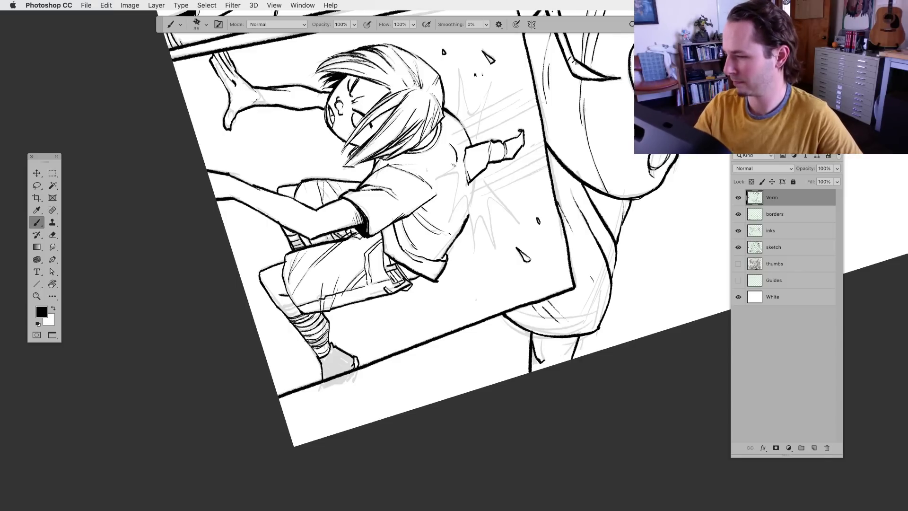
# Ink pointed splash shapes bursting around the base of the spike and small droplets on the back of the shirt
pyautogui.moveTo(459, 175)
pyautogui.mouseDown()
pyautogui.moveTo(456, 210)
pyautogui.moveTo(469, 220)
pyautogui.moveTo(472, 253)
pyautogui.moveTo(482, 218)
pyautogui.moveTo(493, 235)
pyautogui.moveTo(494, 200)
pyautogui.moveTo(517, 226)
pyautogui.mouseUp()
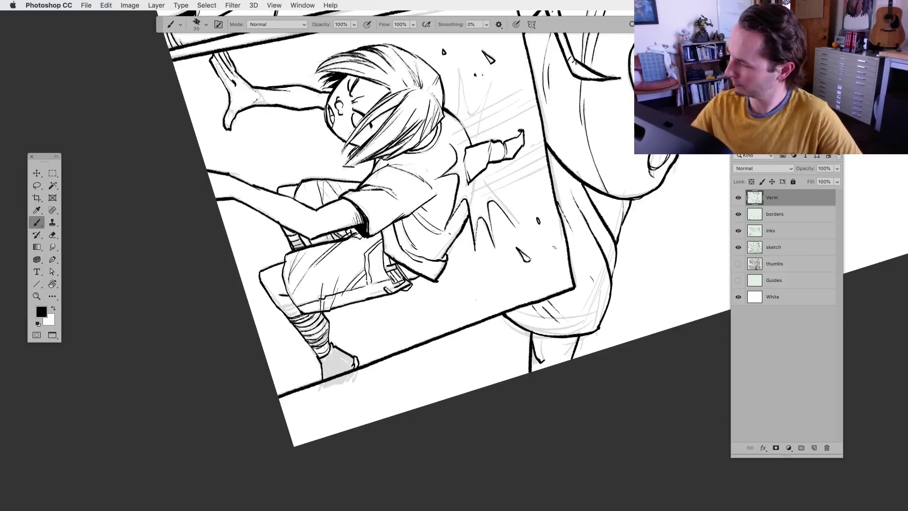
pyautogui.moveTo(486, 180); pyautogui.dragTo(515, 222)
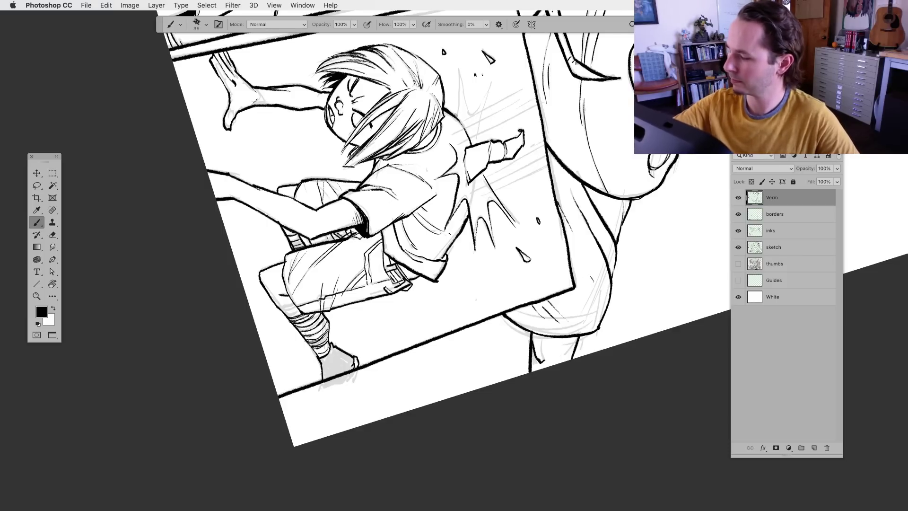
pyautogui.moveTo(457, 117)
pyautogui.mouseDown()
pyautogui.moveTo(460, 68)
pyautogui.moveTo(470, 119)
pyautogui.moveTo(498, 76)
pyautogui.moveTo(477, 142)
pyautogui.mouseUp()
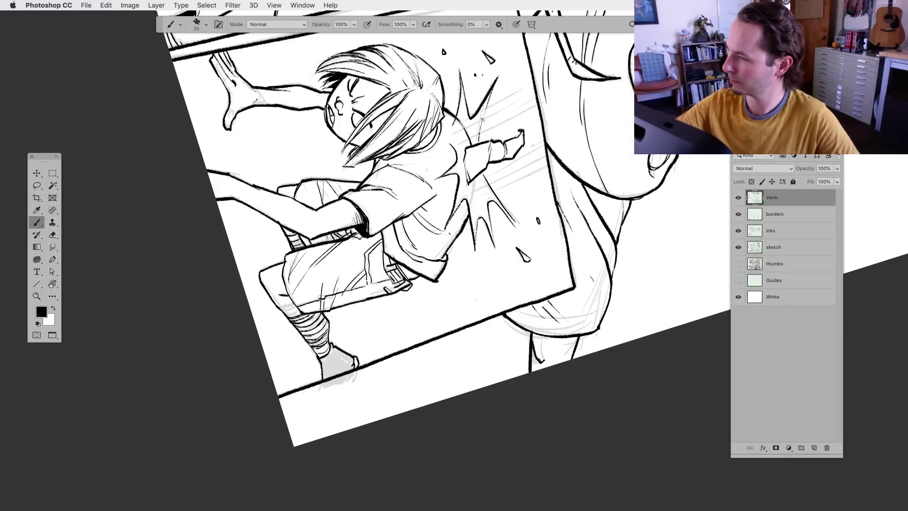
pyautogui.moveTo(425, 169); pyautogui.dragTo(430, 166)
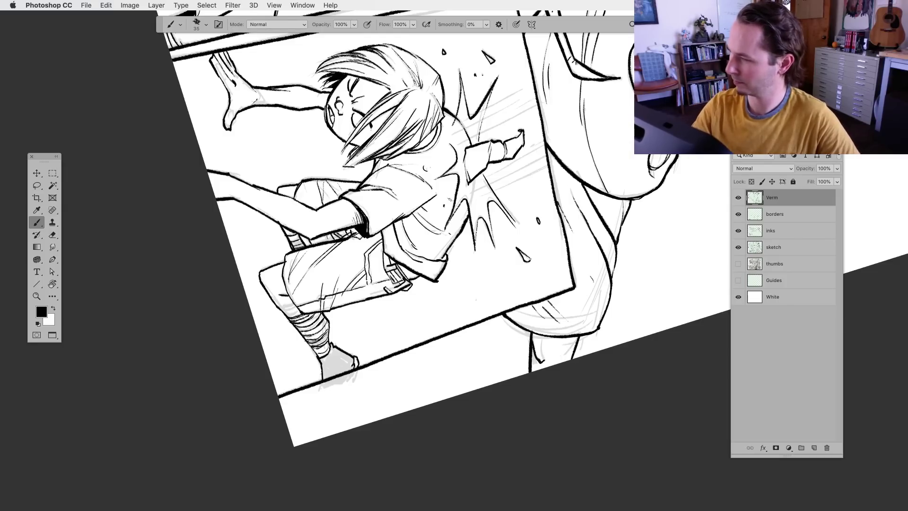
# Ink groups of thin parallel speed lines along both sides of the spike, reaching up to the panel border
pyautogui.moveTo(479, 126)
pyautogui.mouseDown()
pyautogui.moveTo(523, 110)
pyautogui.moveTo(525, 92)
pyautogui.mouseUp()
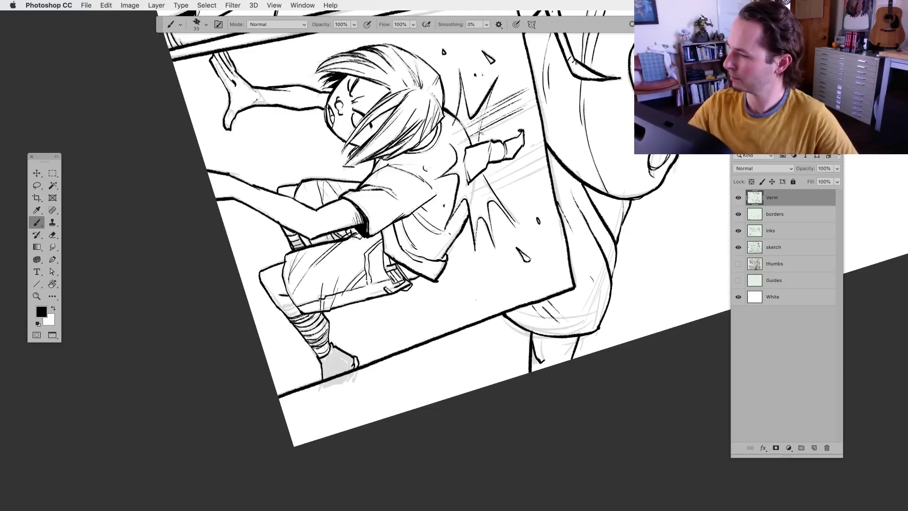
pyautogui.moveTo(471, 142); pyautogui.dragTo(539, 111)
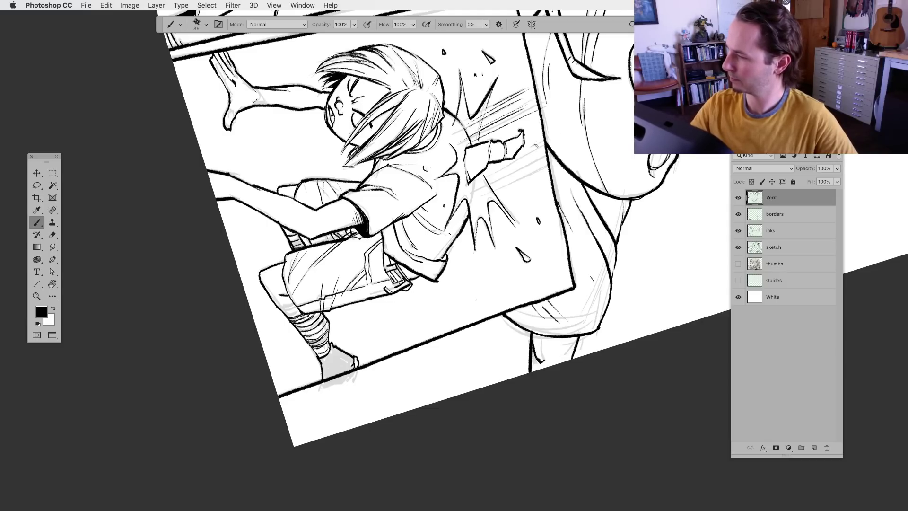
pyautogui.moveTo(475, 181); pyautogui.dragTo(530, 155)
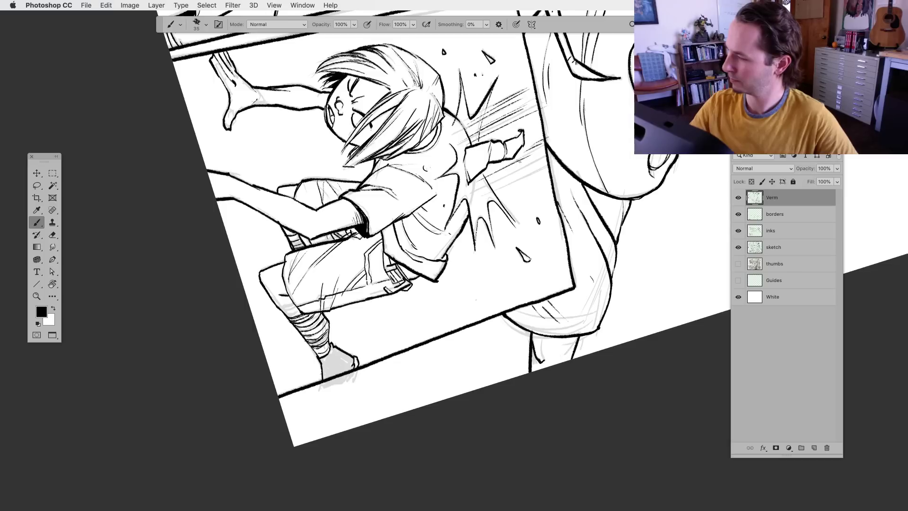
pyautogui.moveTo(475, 190)
pyautogui.mouseDown()
pyautogui.moveTo(546, 155)
pyautogui.moveTo(540, 162)
pyautogui.mouseUp()
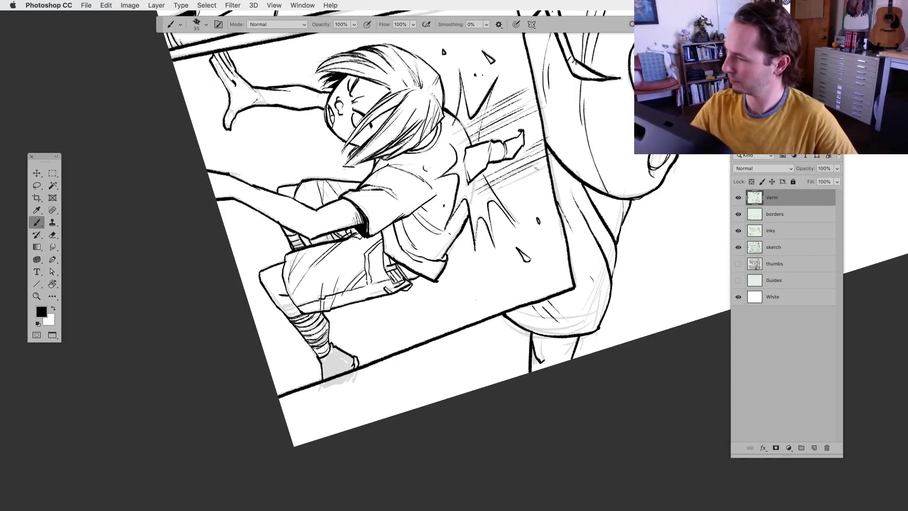
pyautogui.moveTo(503, 189); pyautogui.dragTo(546, 164)
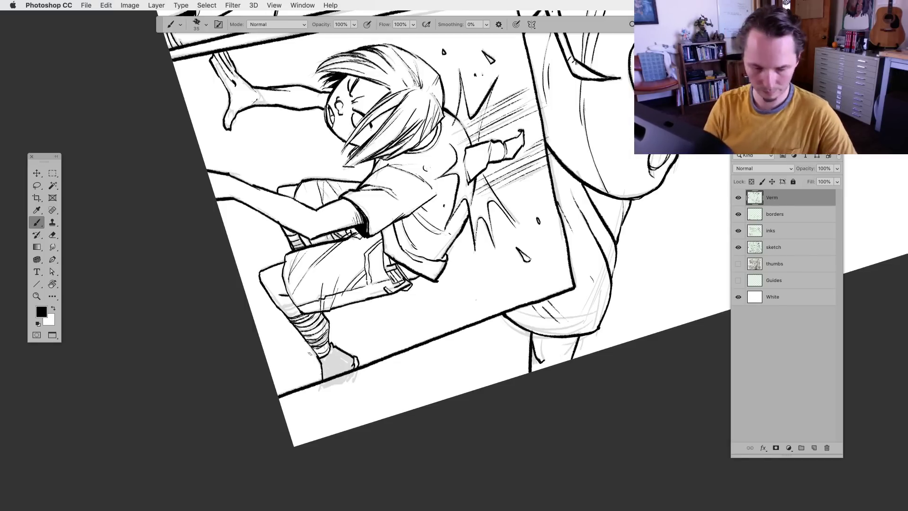
pyautogui.press('r')
pyautogui.moveTo(310, 353); pyautogui.dragTo(495, 425)
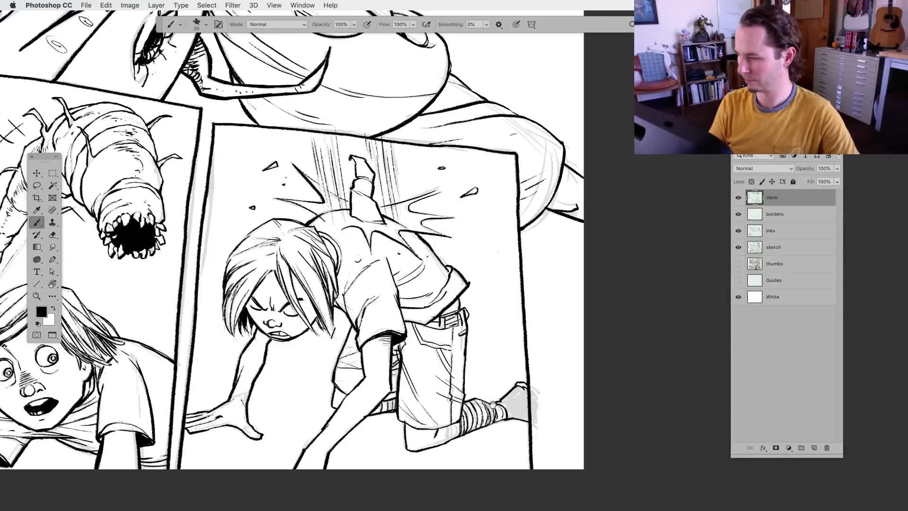
# Hide the sketch layer so that only the inks and borders of the comic page show
pyautogui.scroll(-2, 493, 404)
pyautogui.hscroll(-3, 494, 404)
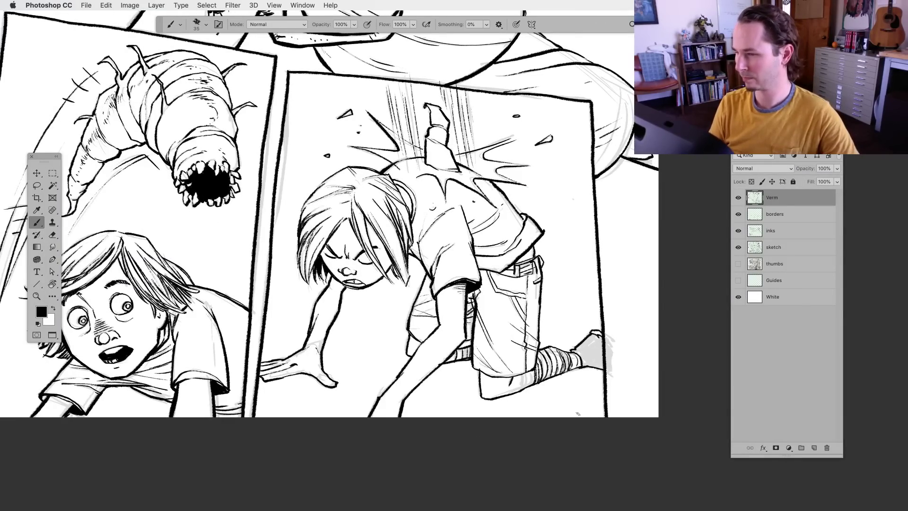
pyautogui.scroll(-5, 574, 410)
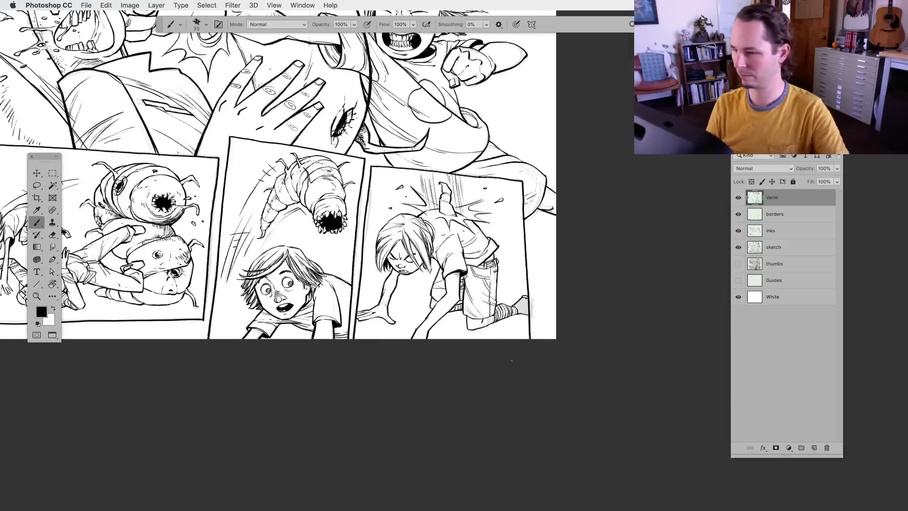
pyautogui.scroll(2, 331, 227)
pyautogui.hscroll(-2, 331, 227)
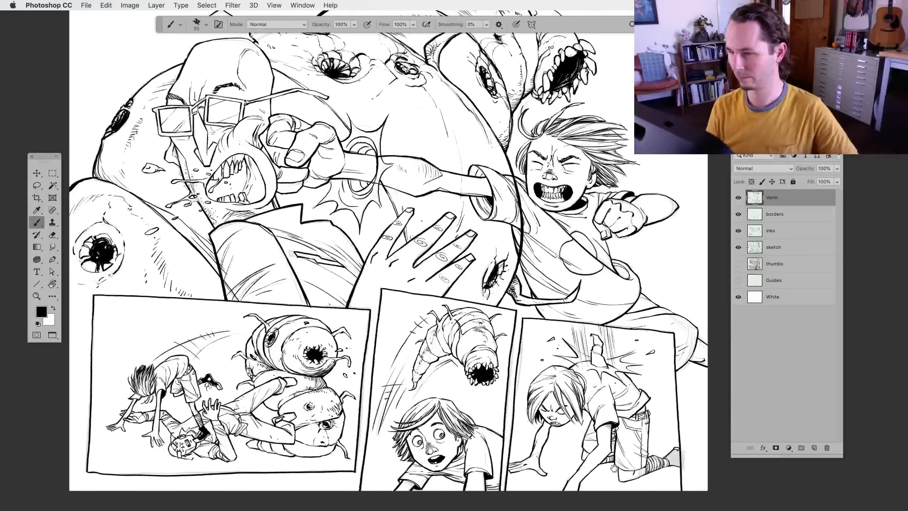
pyautogui.click(738, 247)
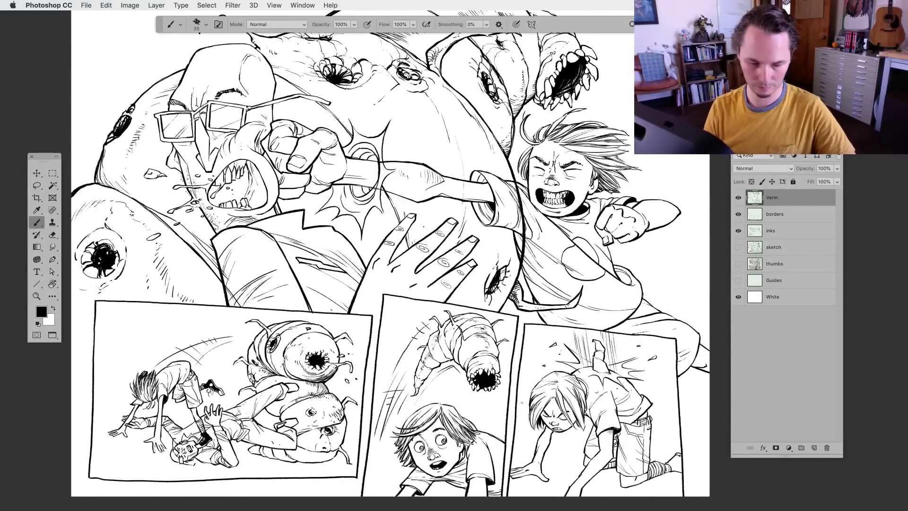
# Show the inked page full screen on a black background and shift it clear of the area covered by the chat
pyautogui.press('f')
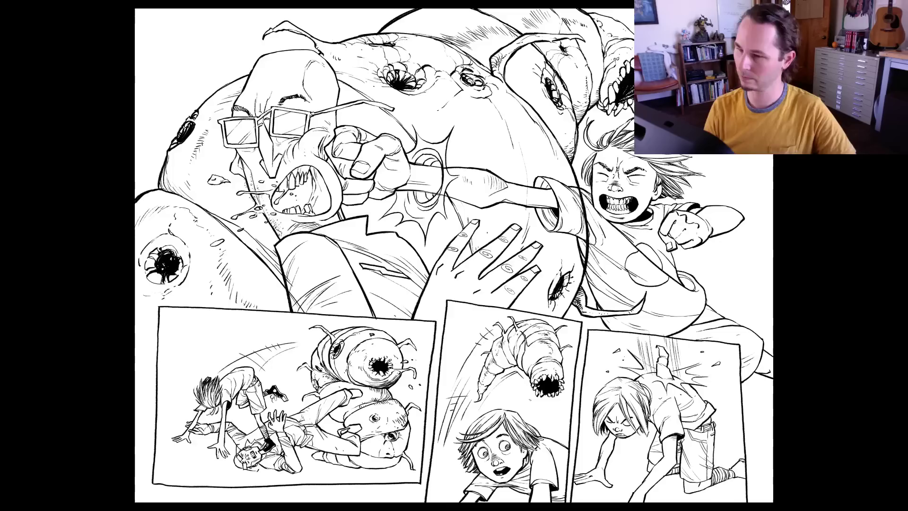
pyautogui.moveTo(548, 415); pyautogui.dragTo(411, 420)
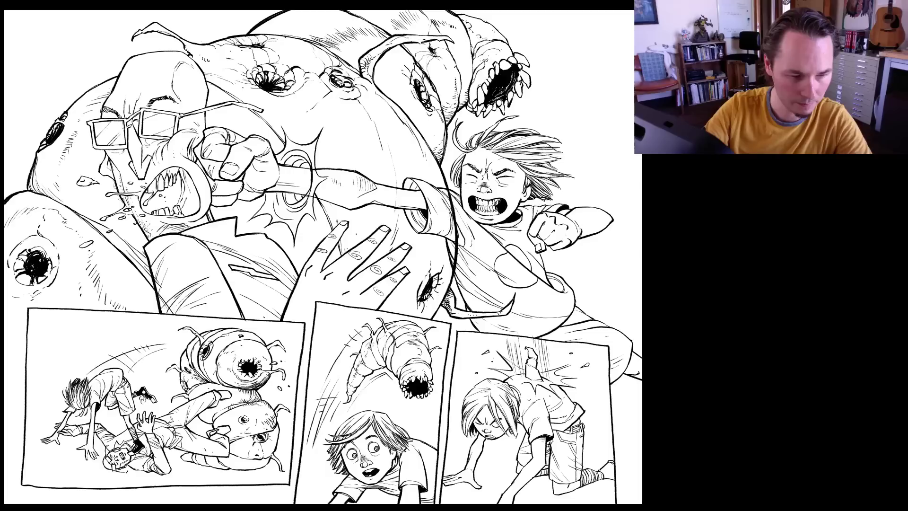
pyautogui.press('f')
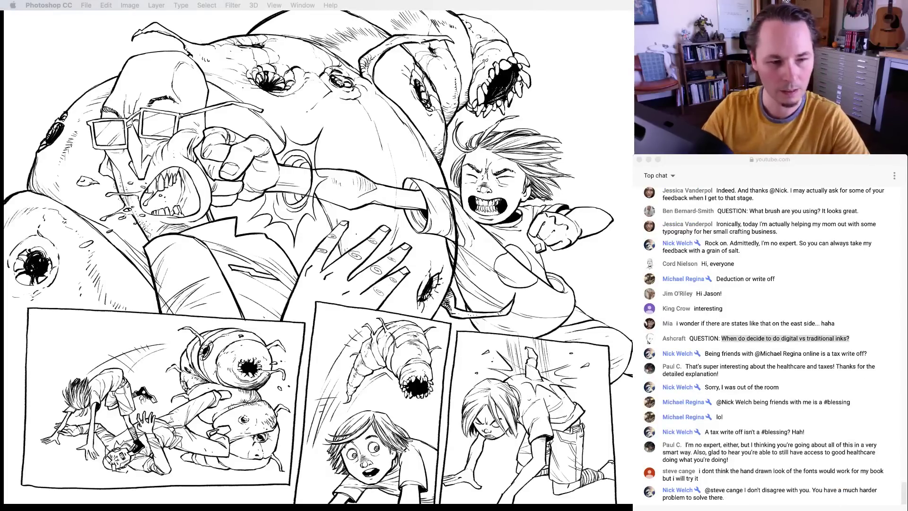
pyautogui.press('f')
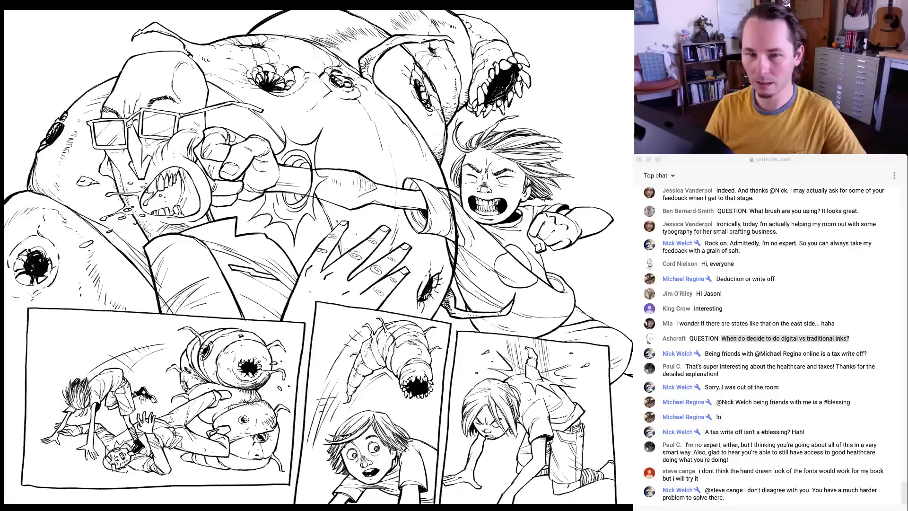
pyautogui.moveTo(317, 294); pyautogui.dragTo(321, 294)
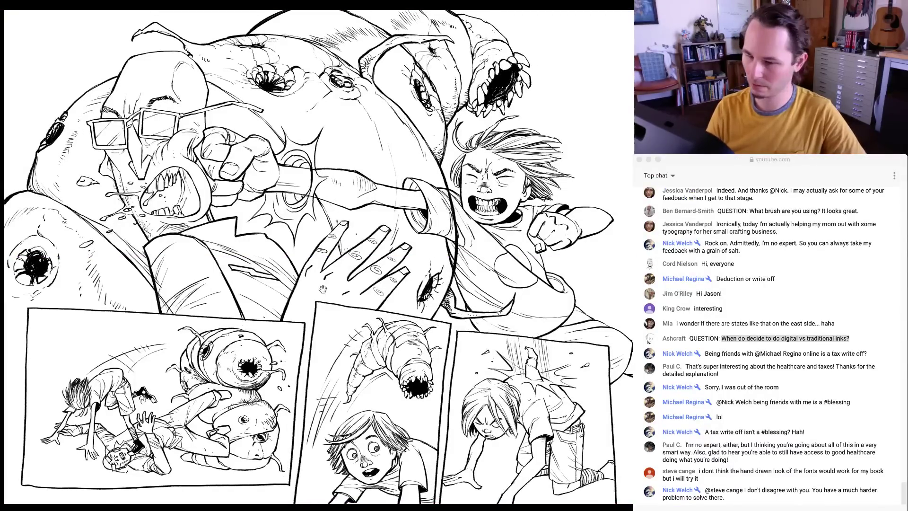
pyautogui.hotkey('ctrl', 'z')
pyautogui.moveTo(319, 293); pyautogui.dragTo(320, 281)
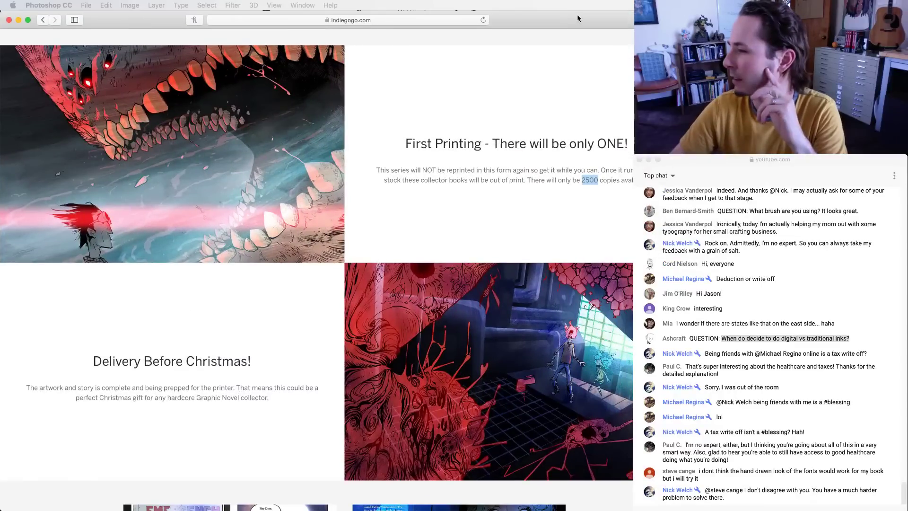
# Switch to Safari and go through the Indiegogo page for Sithrah: Books 5 & 6 from its header to the closing sign-up form
pyautogui.click(585, 16)
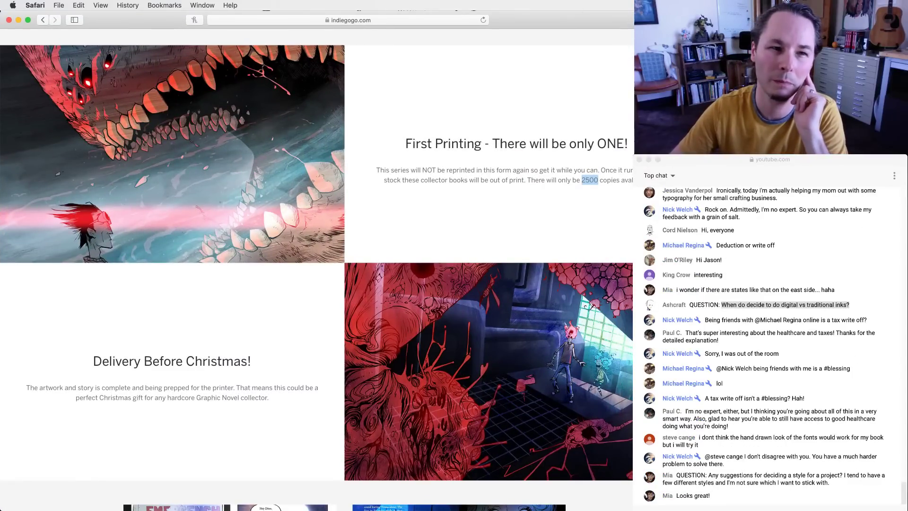
pyautogui.press('super+Tab')
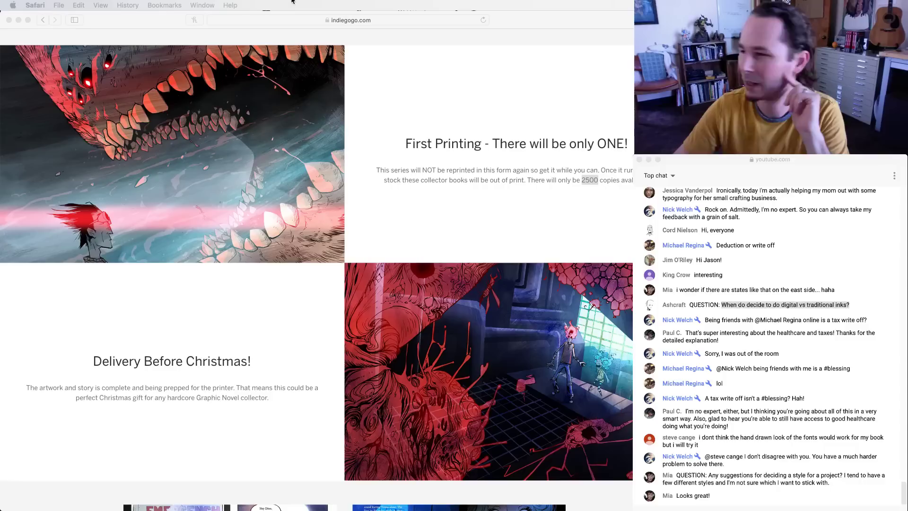
pyautogui.press('super+Tab')
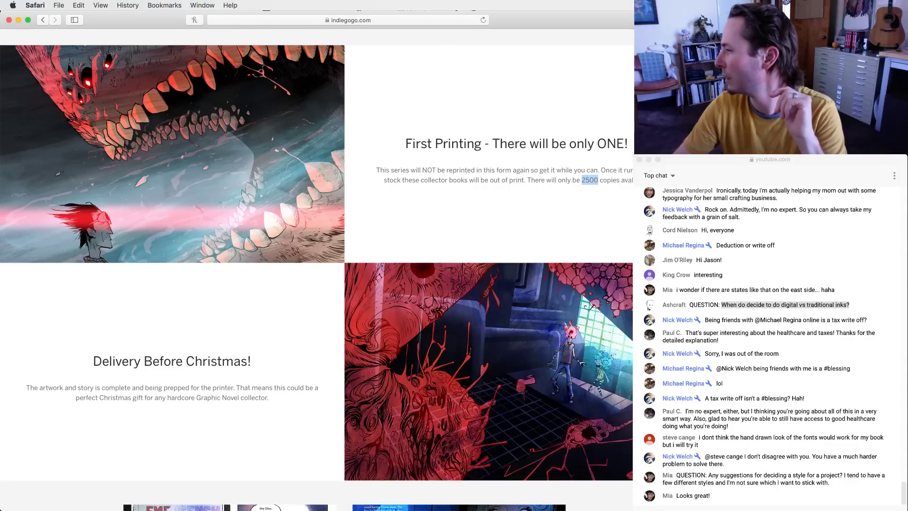
pyautogui.press('Home')
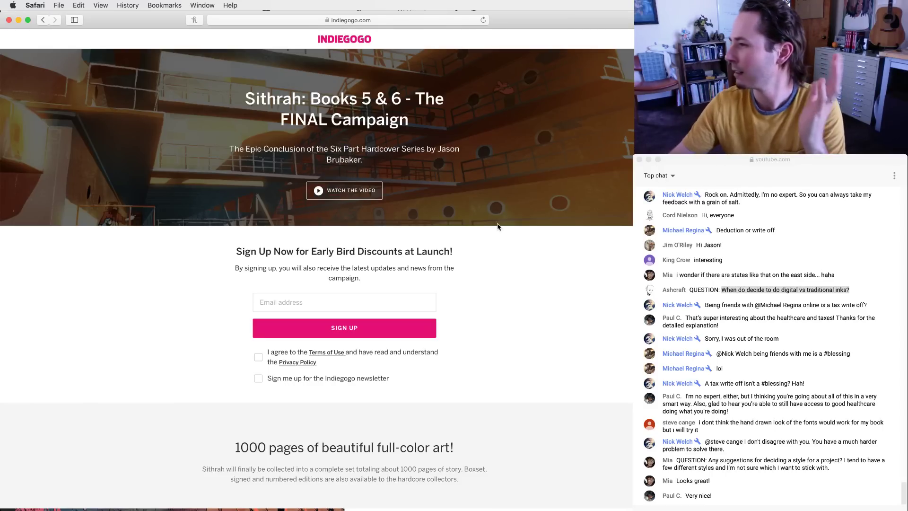
pyautogui.scroll(-15, 317, 265)
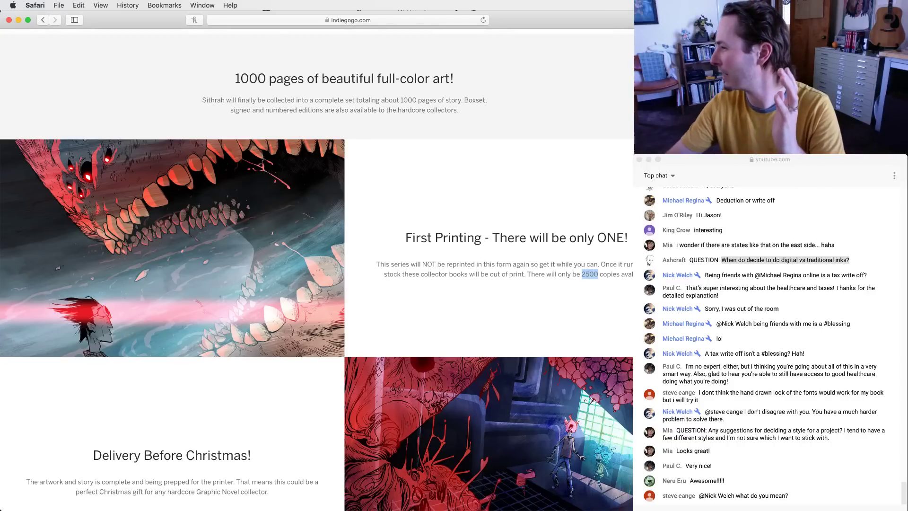
pyautogui.scroll(-2, 317, 270)
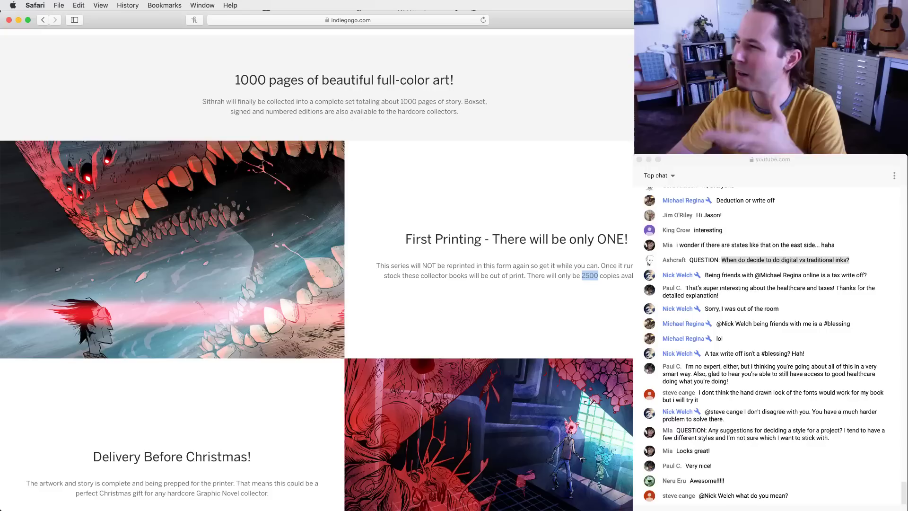
pyautogui.scroll(-5, 316, 270)
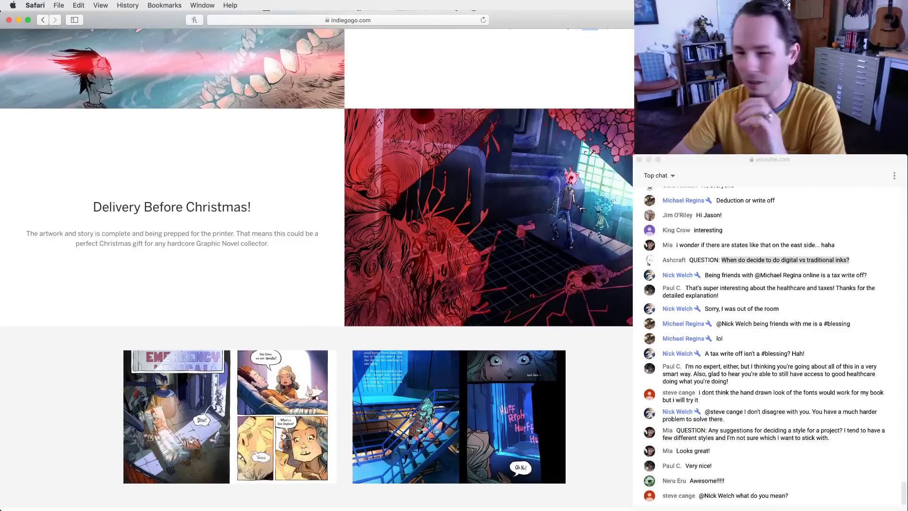
pyautogui.scroll(-3, 317, 269)
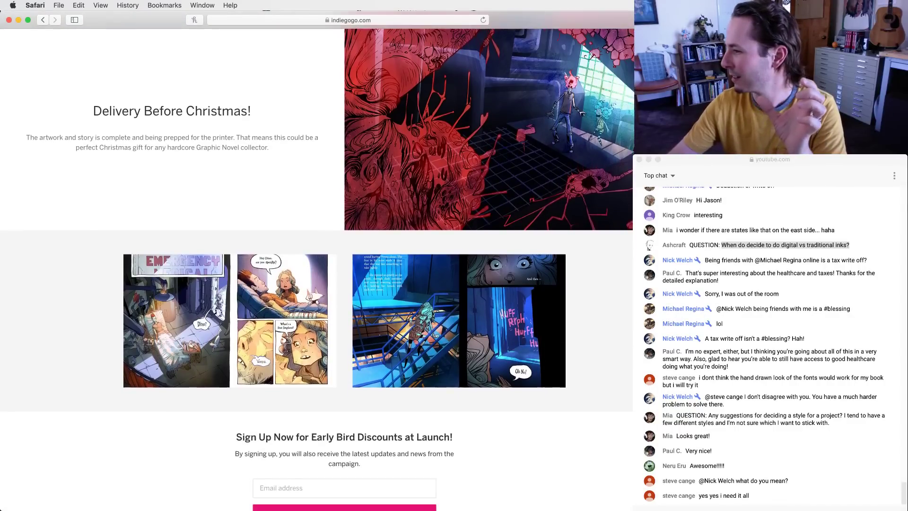
pyautogui.scroll(-5, 317, 270)
# Review the campaign's sample pages, delivery and first-printing sections again, ending at the page header
pyautogui.scroll(5, 316, 269)
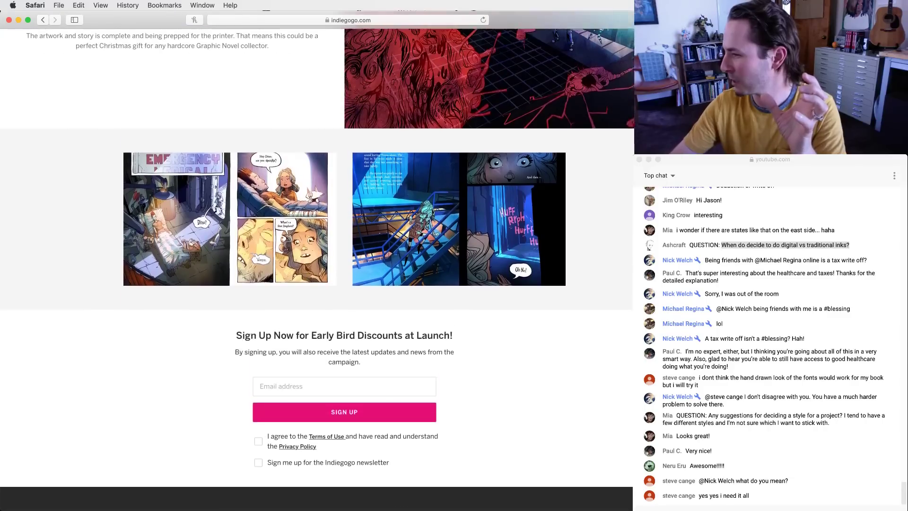
pyautogui.scroll(5, 317, 265)
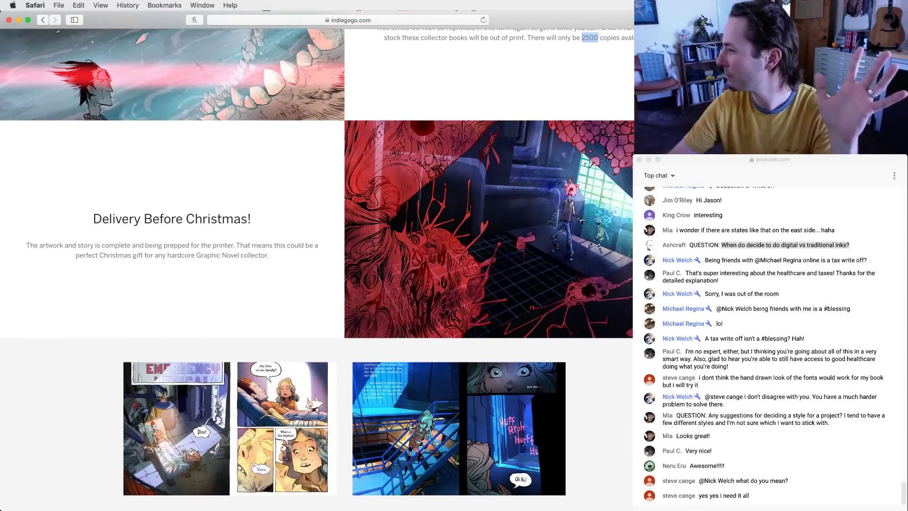
pyautogui.scroll(1, 317, 265)
pyautogui.scroll(1, 317, 265)
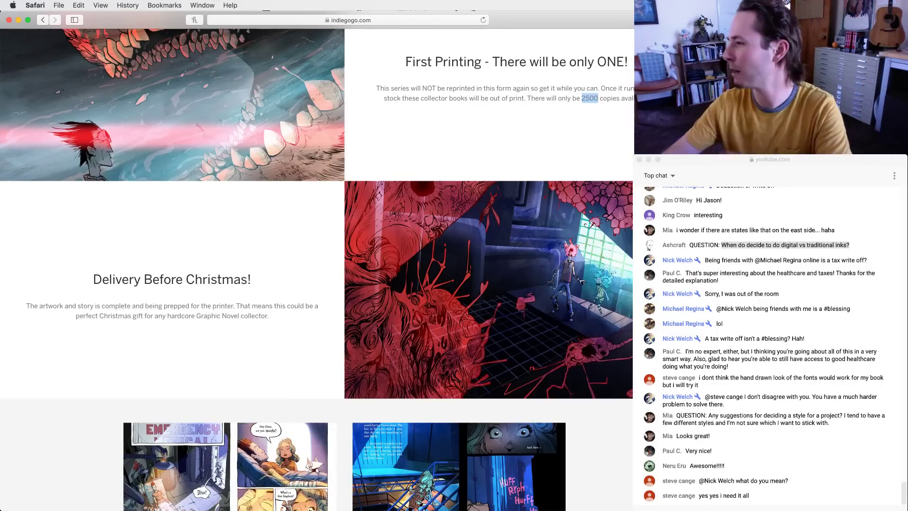
pyautogui.scroll(8, 317, 269)
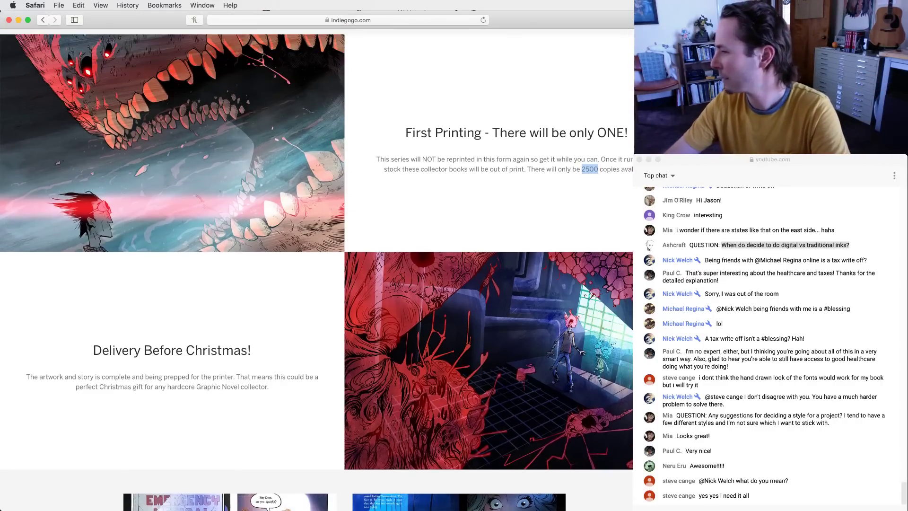
pyautogui.scroll(6, 211, 295)
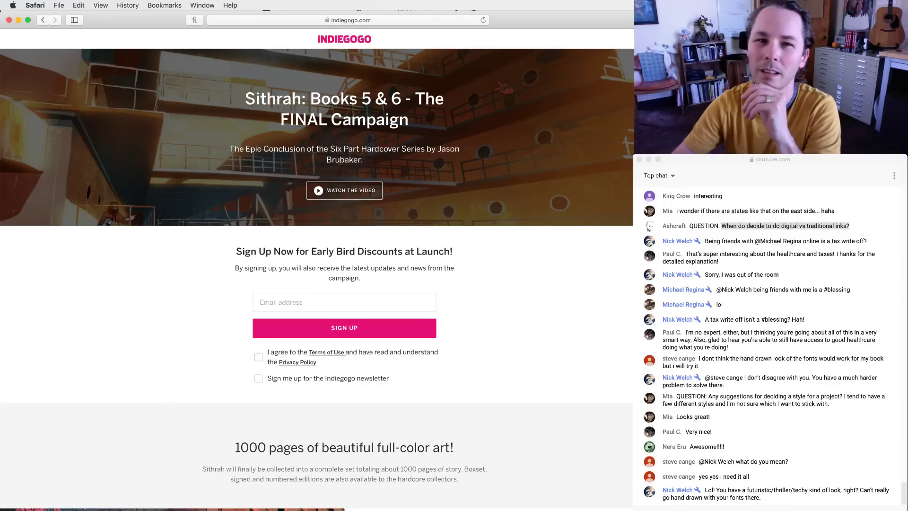
# Bring up the Reddit submissions community page, and return to the inked comic page
pyautogui.hotkey('ctrl', 'Right')
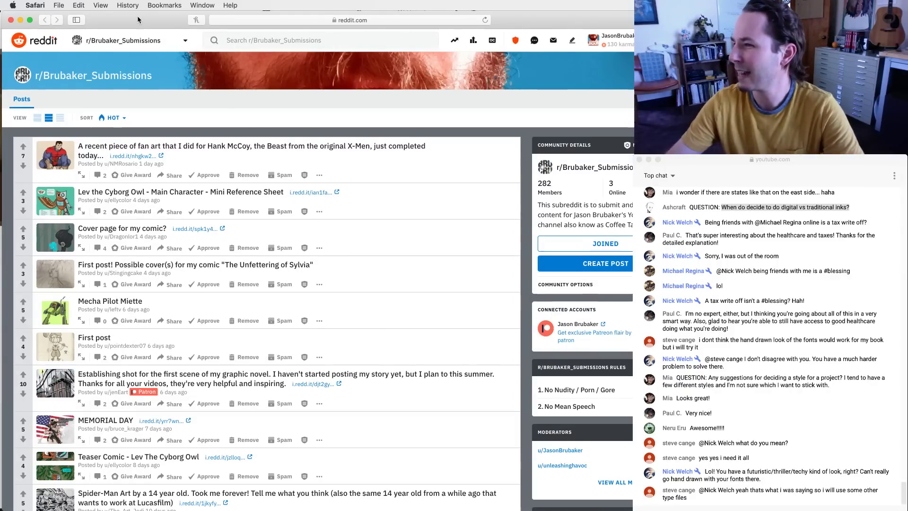
pyautogui.moveTo(140, 20); pyautogui.dragTo(149, 60)
pyautogui.click(148, 40)
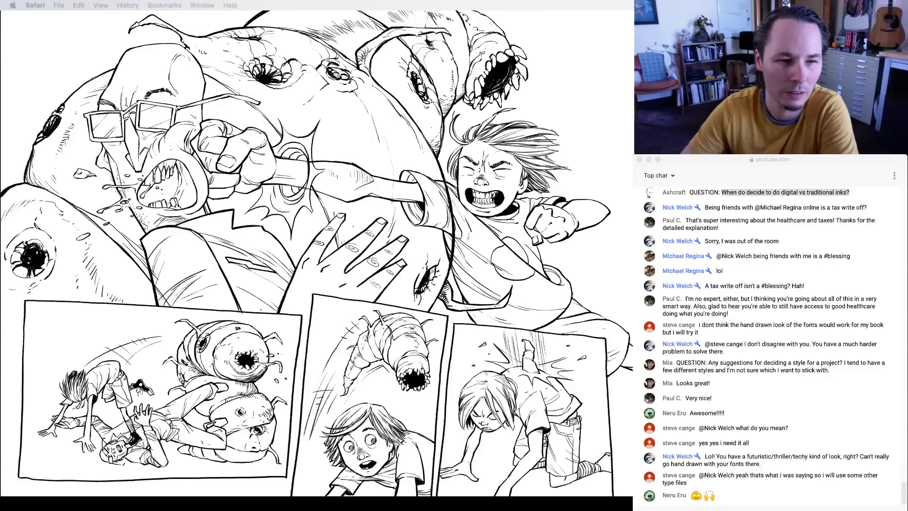
# Highlight the chat questions about deciding on a style for a project and about getting shapes from Cave studios
pyautogui.press('super+grave')
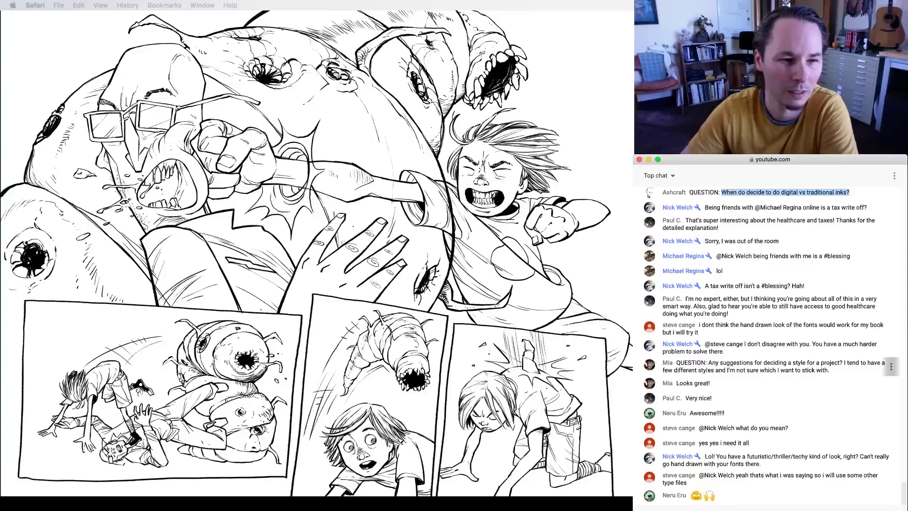
pyautogui.moveTo(708, 363); pyautogui.dragTo(832, 379)
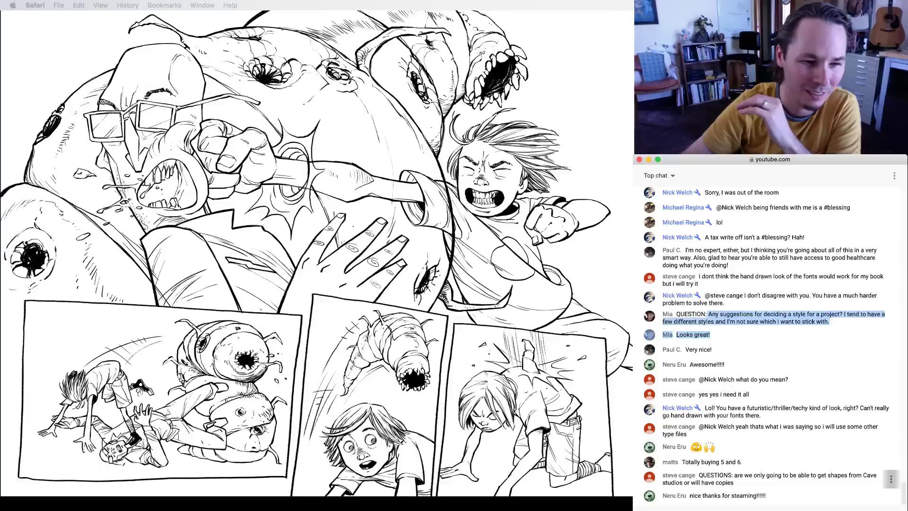
pyautogui.moveTo(734, 474)
pyautogui.mouseDown()
pyautogui.moveTo(744, 476)
pyautogui.moveTo(733, 483)
pyautogui.mouseUp()
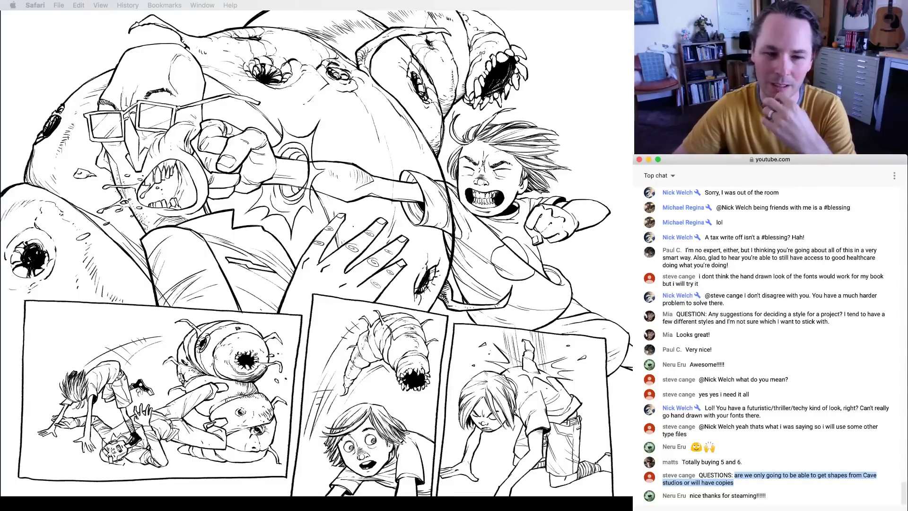
# Look back through the earlier live chat messages for remaining viewer questions
pyautogui.press('super+grave')
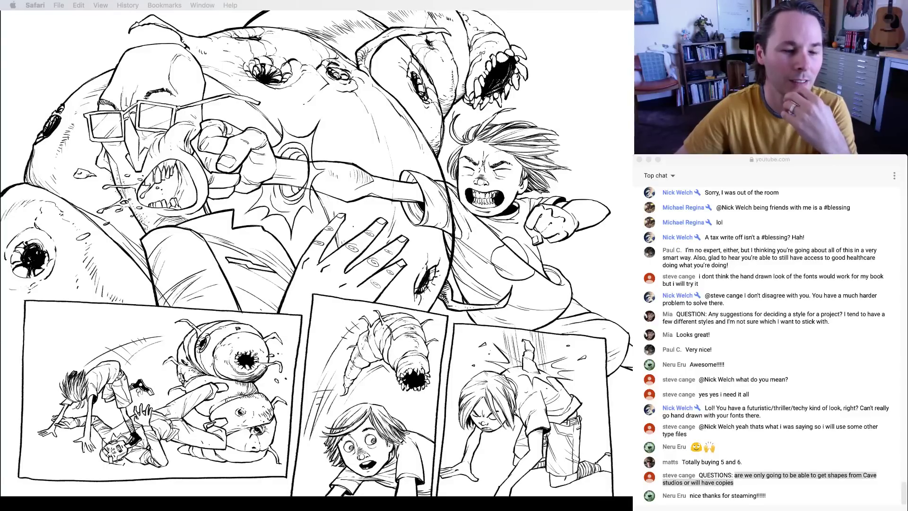
pyautogui.scroll(5, 766, 345)
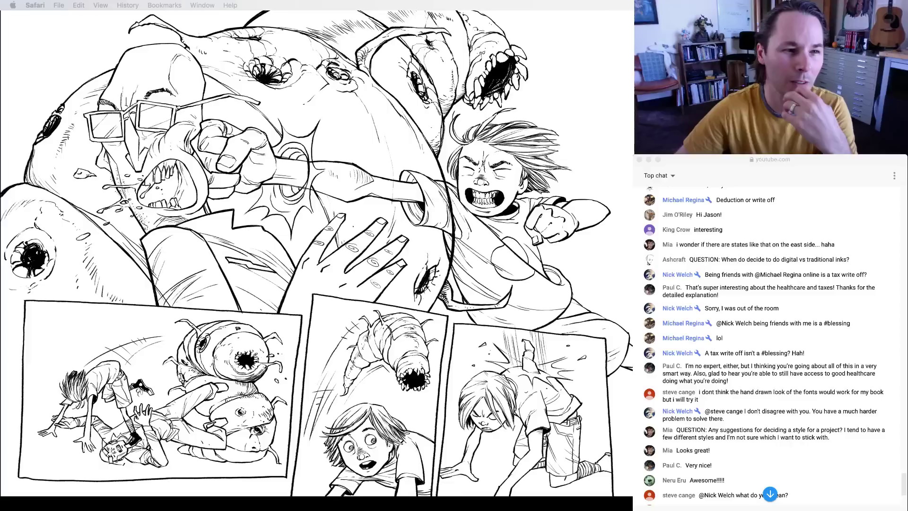
pyautogui.scroll(3, 766, 345)
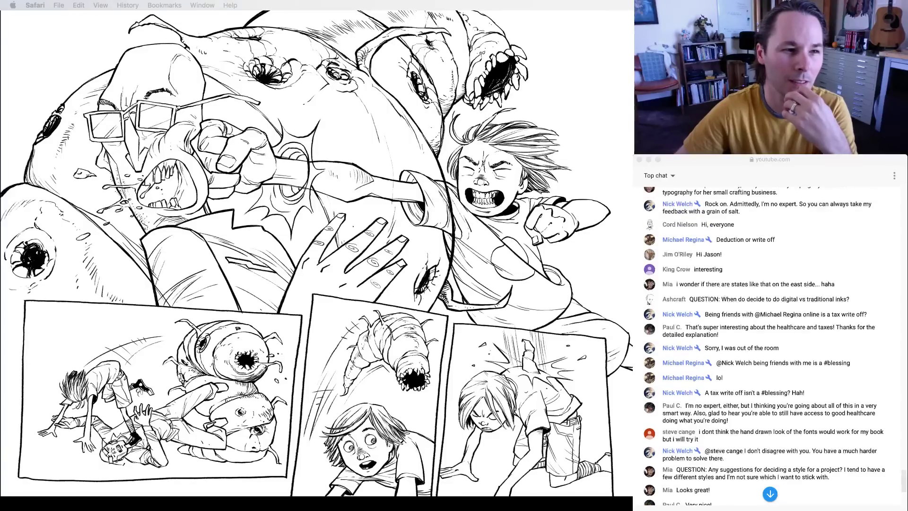
pyautogui.scroll(3, 766, 346)
pyautogui.scroll(3, 766, 345)
pyautogui.scroll(-10, 766, 345)
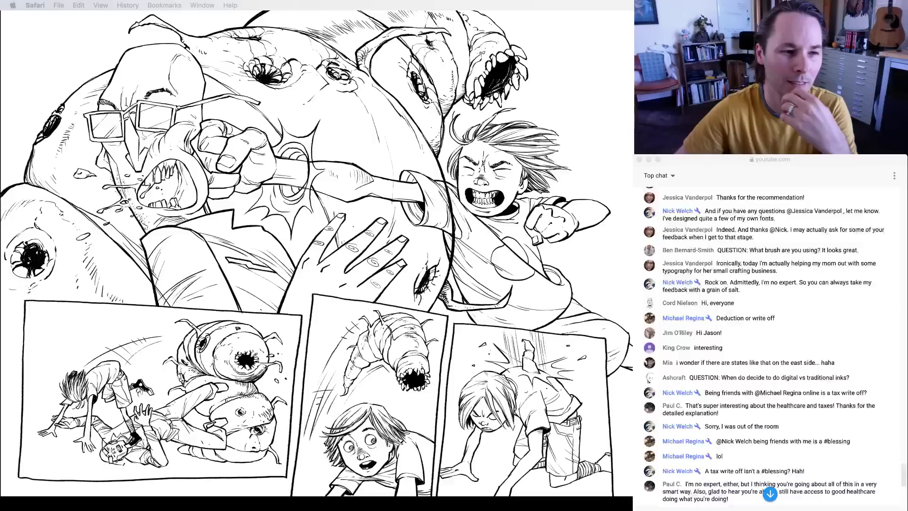
pyautogui.scroll(3, 766, 345)
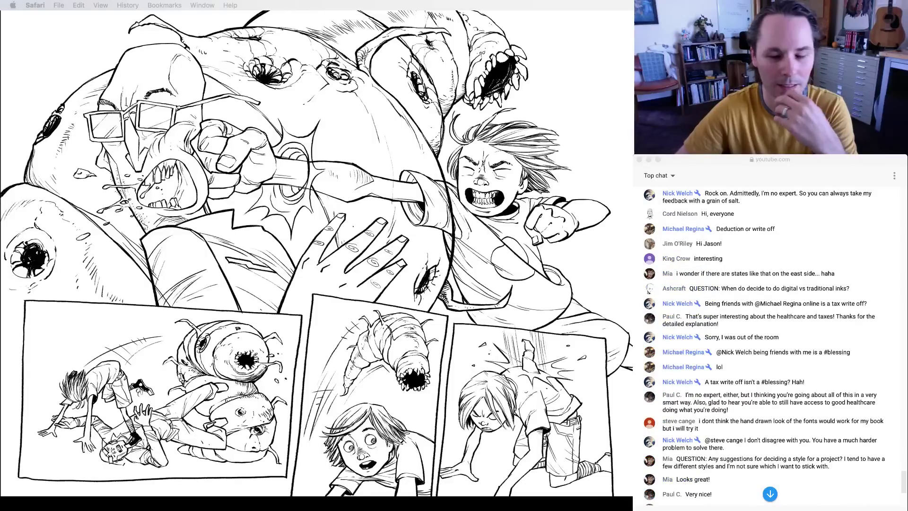